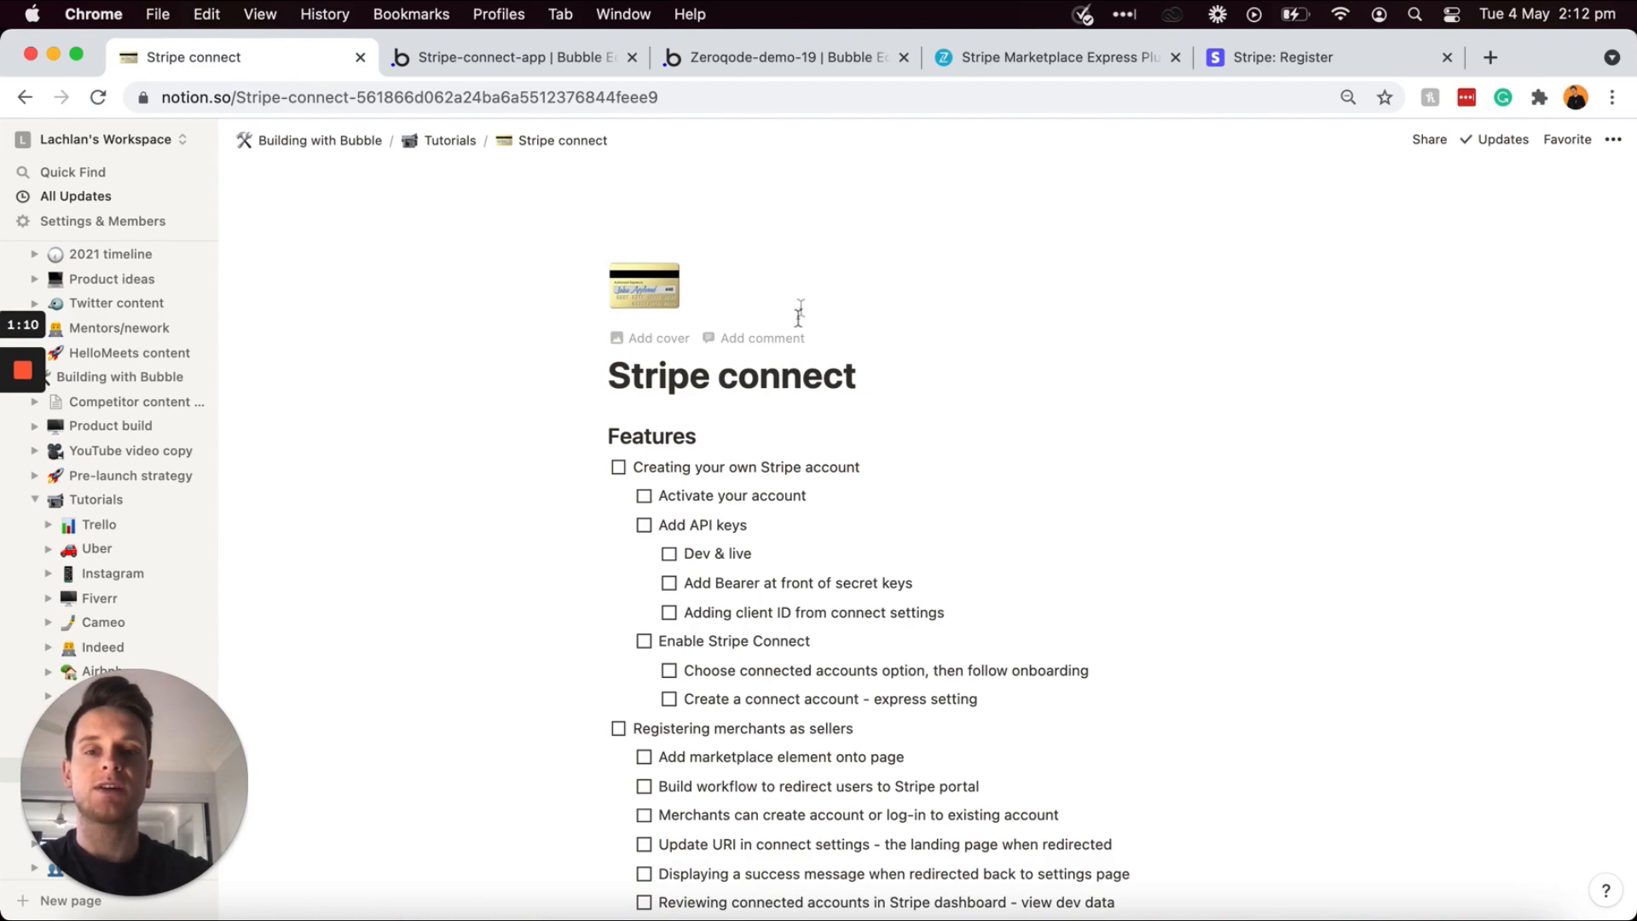
Step: Review the Stripe connect feature checklist in the tutorial notes, from account creation through the admin dashboard
{"action": "scroll", "coordinate": [797, 324], "scroll_direction": "down", "scroll_amount": 5}
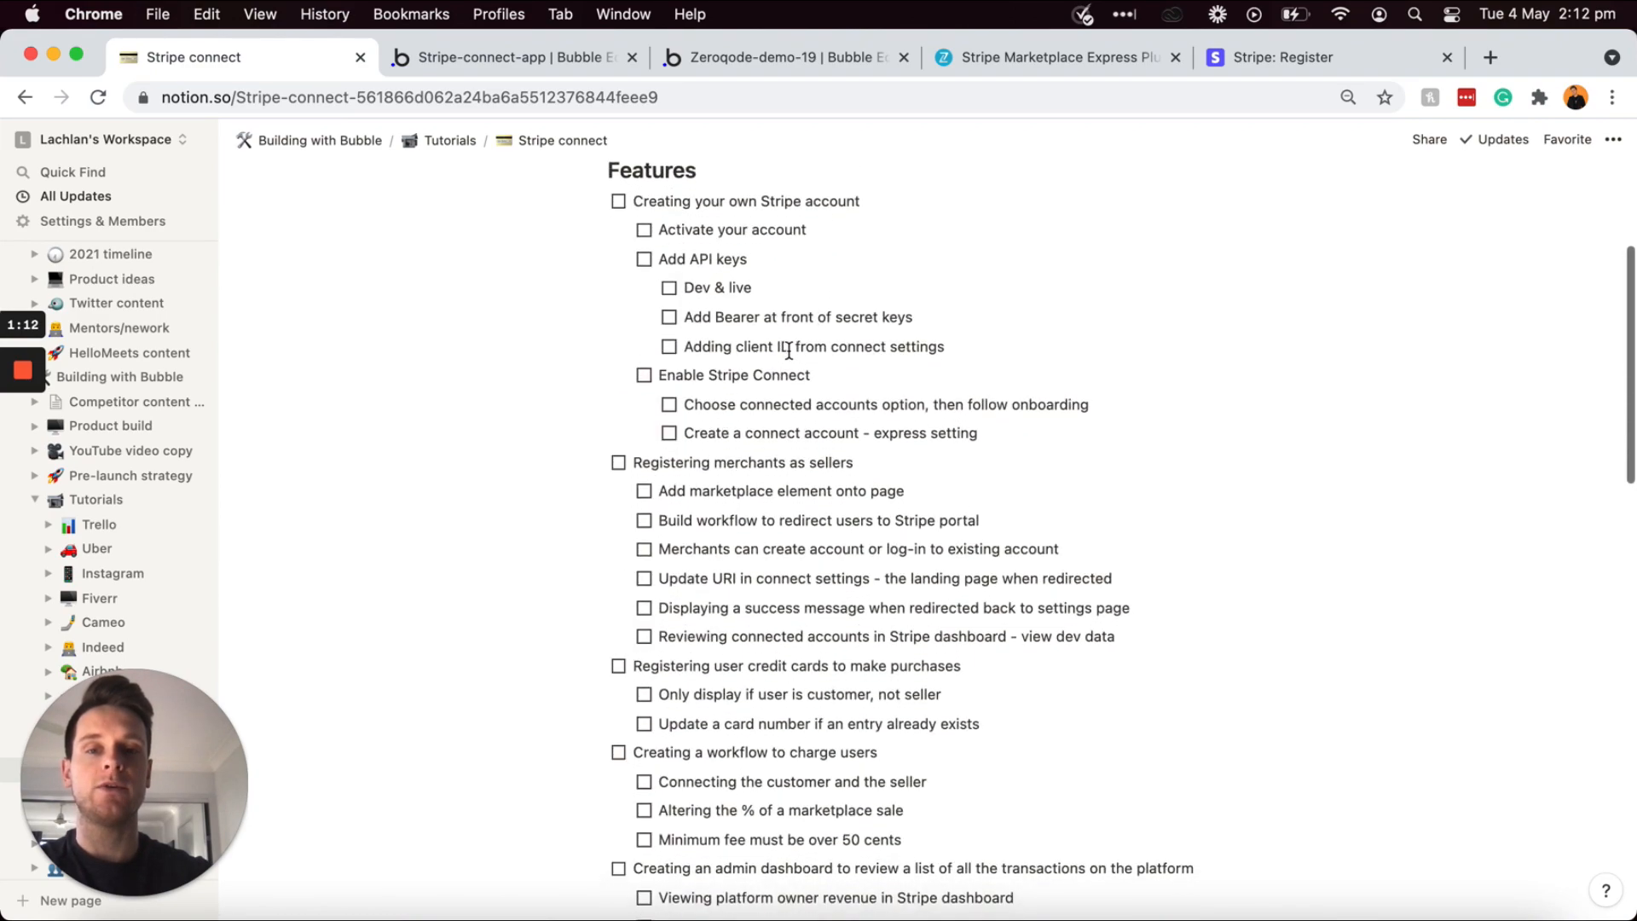
{"action": "scroll", "coordinate": [697, 326], "scroll_direction": "down", "scroll_amount": 6}
{"action": "scroll", "coordinate": [697, 327], "scroll_direction": "up", "scroll_amount": 4}
{"action": "scroll", "coordinate": [697, 327], "scroll_direction": "up", "scroll_amount": 4}
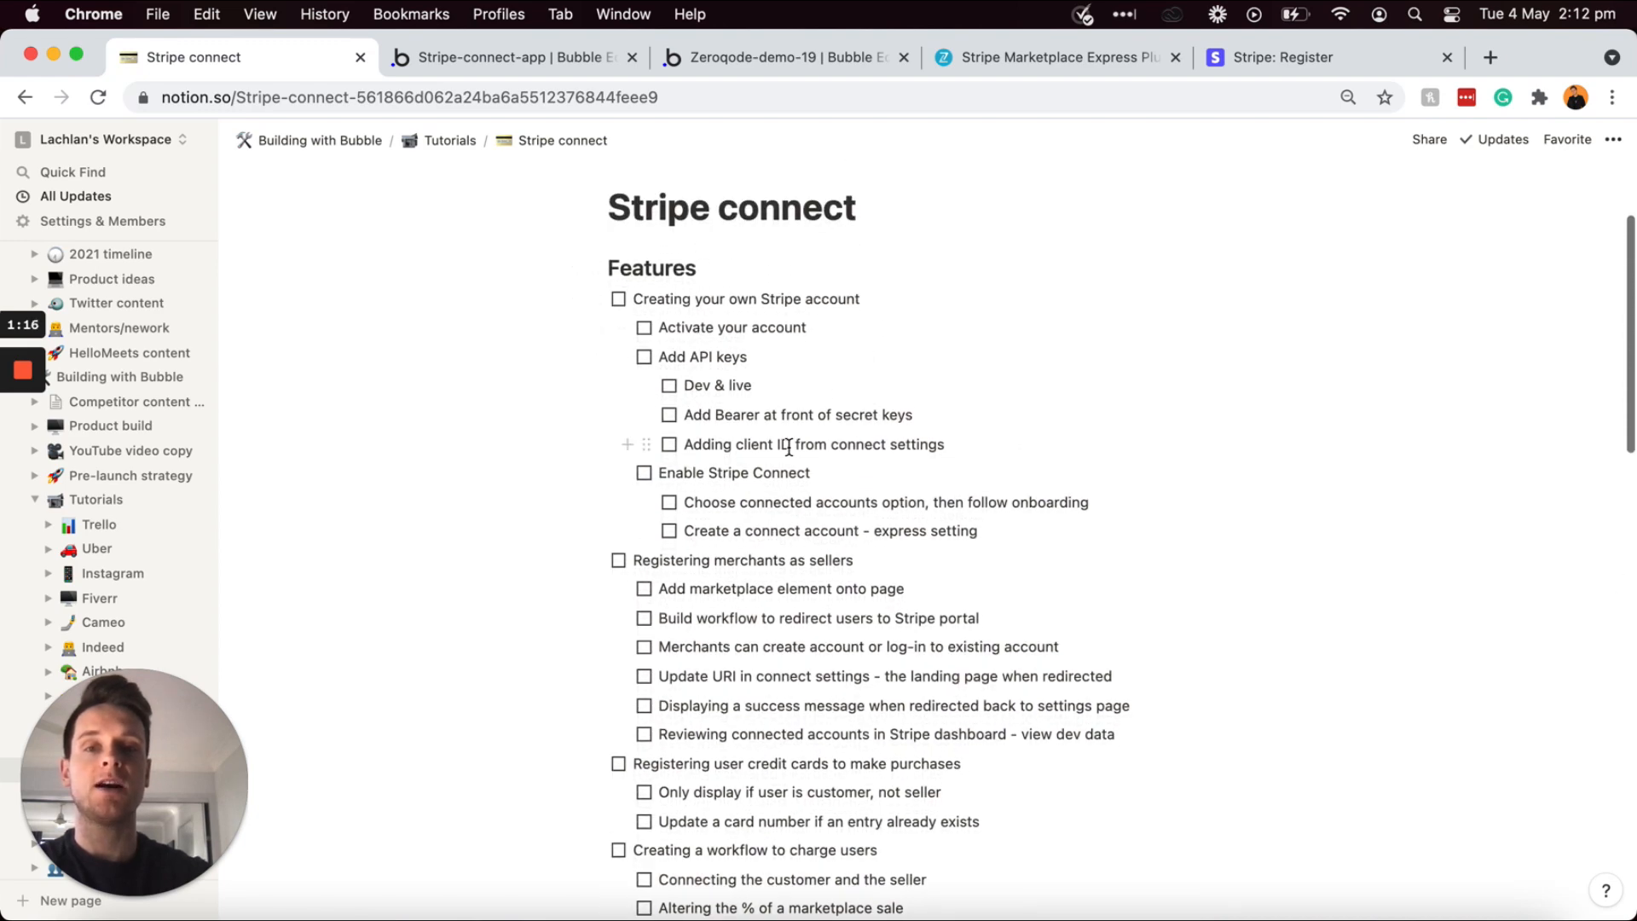
{"action": "scroll", "coordinate": [789, 446], "scroll_direction": "up", "scroll_amount": 2}
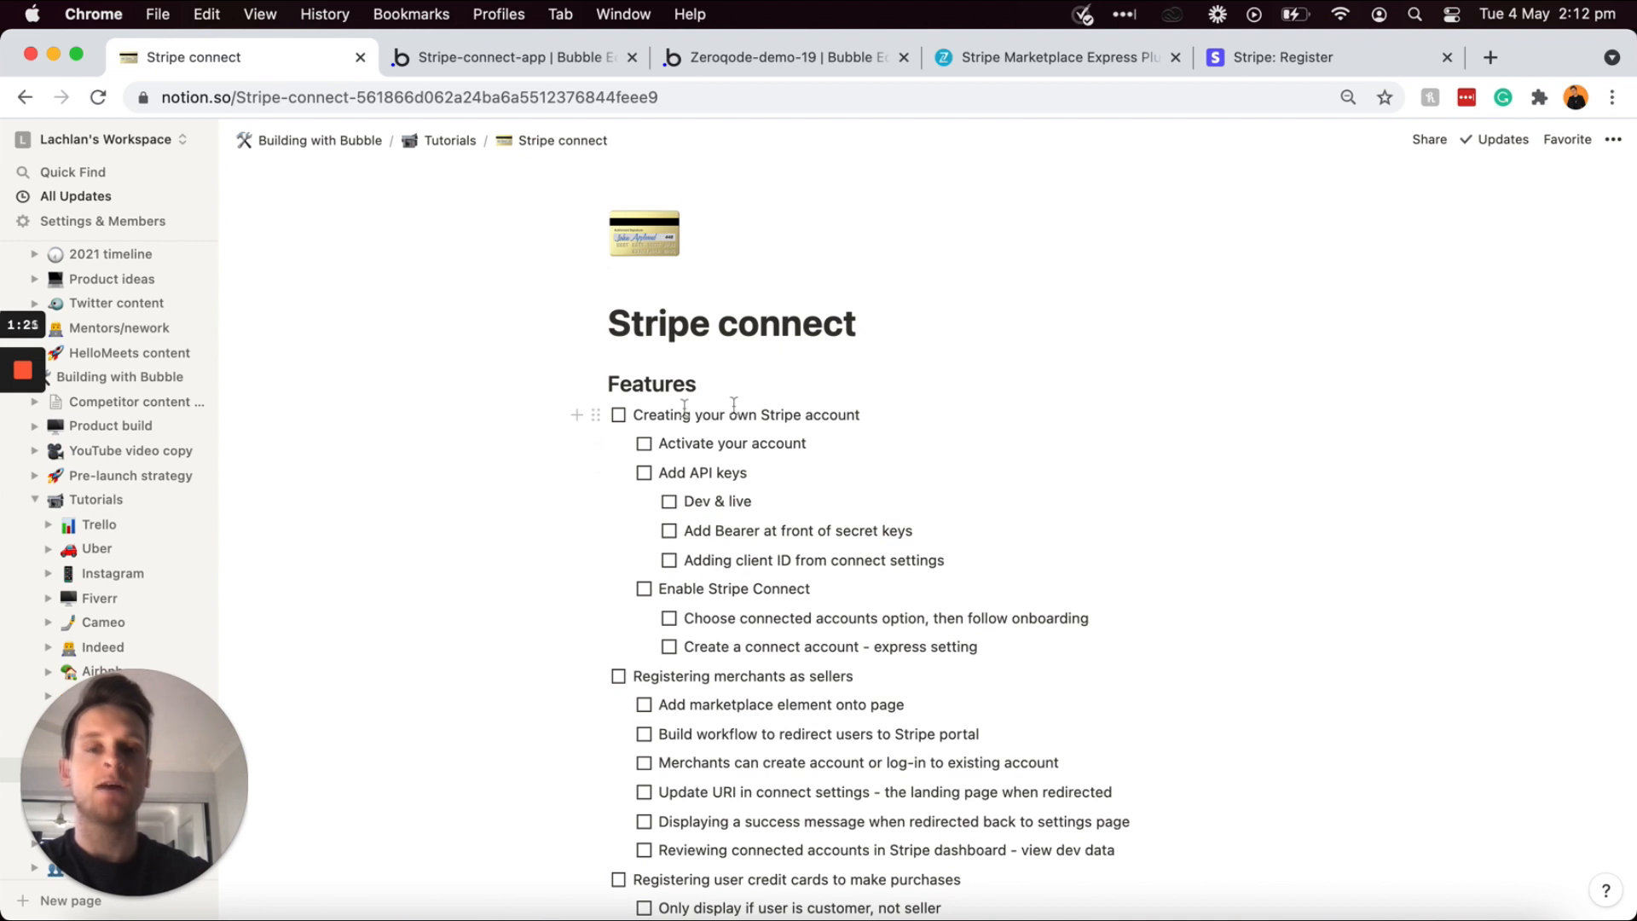
{"action": "left_click", "coordinate": [618, 415]}
{"action": "left_click", "coordinate": [619, 416]}
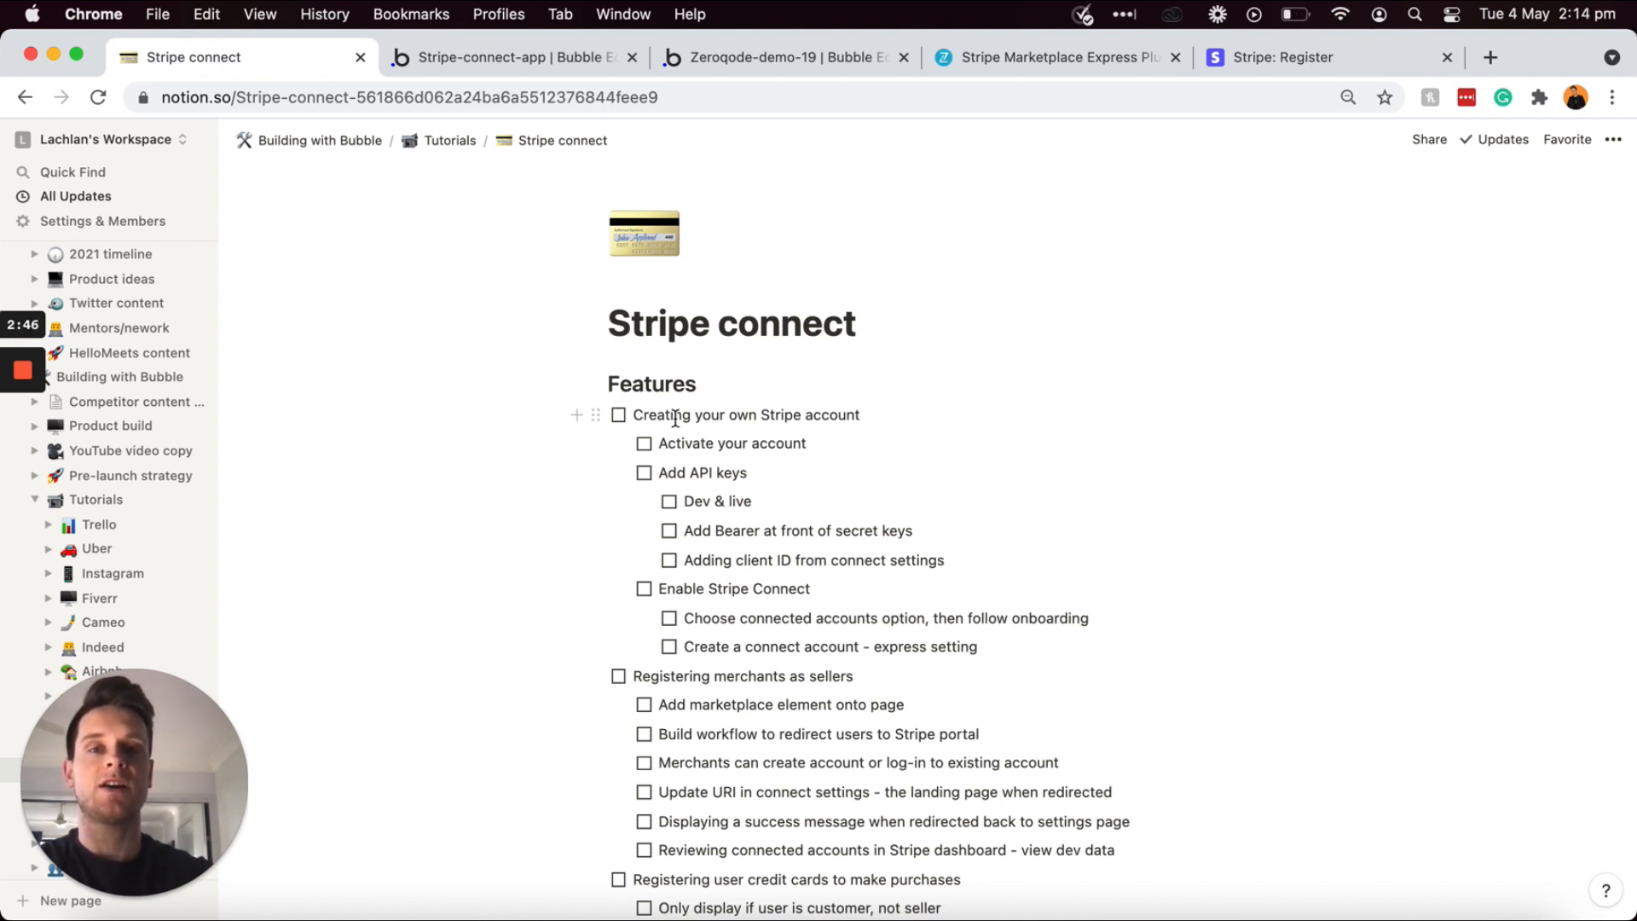
Step: Switch to the Stripe-connect-app project in Bubble and open the installed Stripe Marketplace Express plugin's details
{"action": "left_click", "coordinate": [554, 60]}
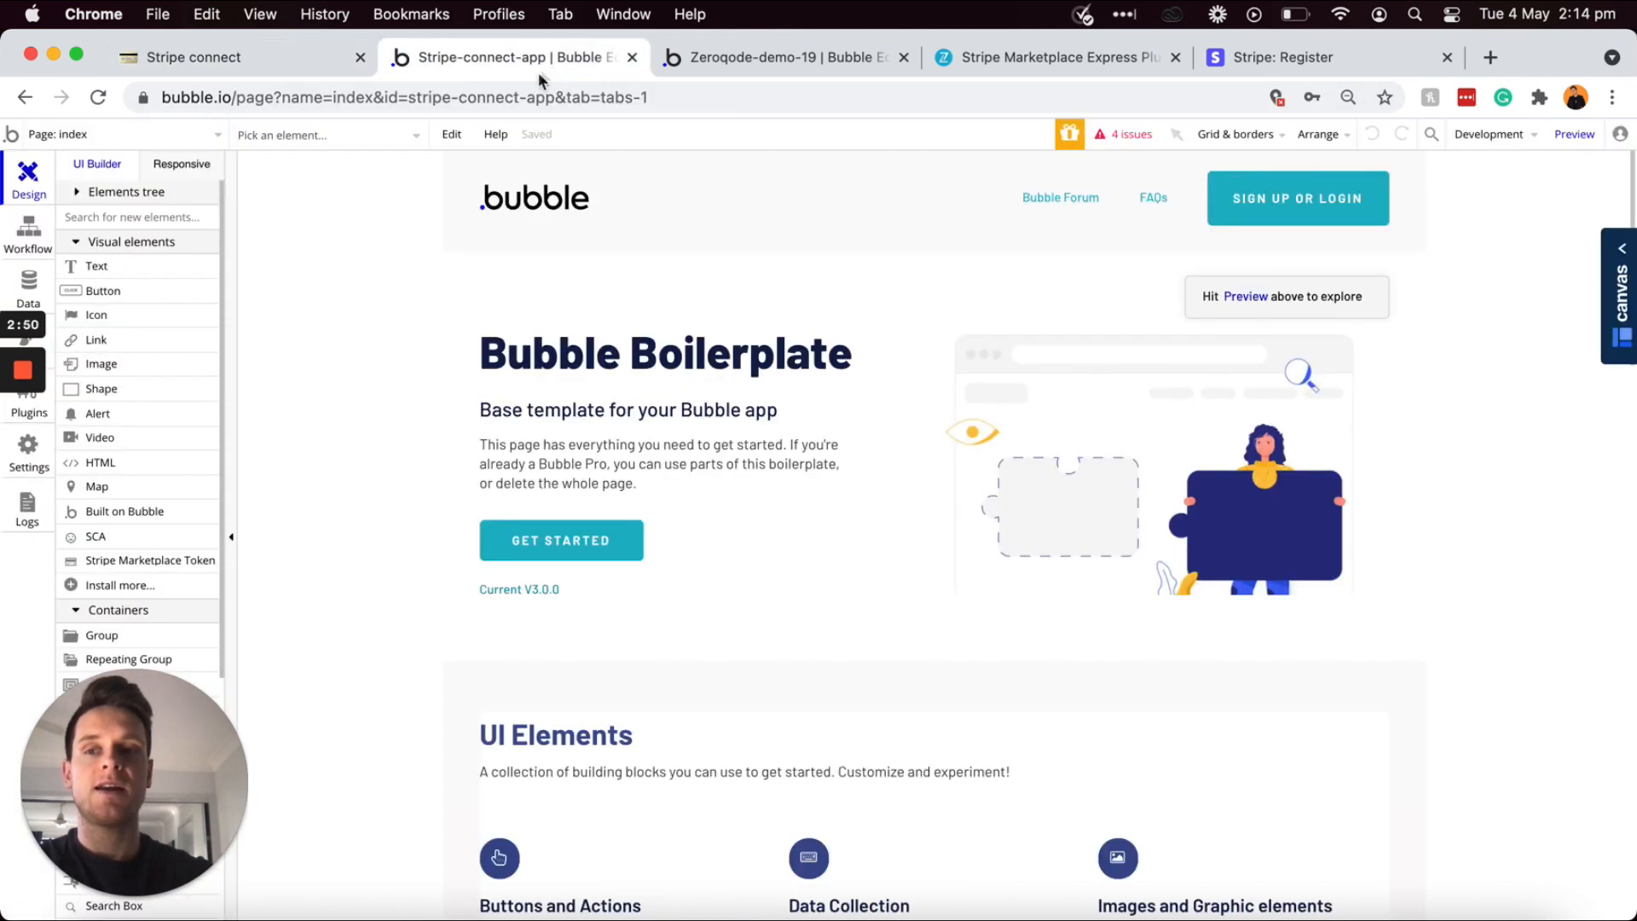
{"action": "mouse_move", "coordinate": [51, 420]}
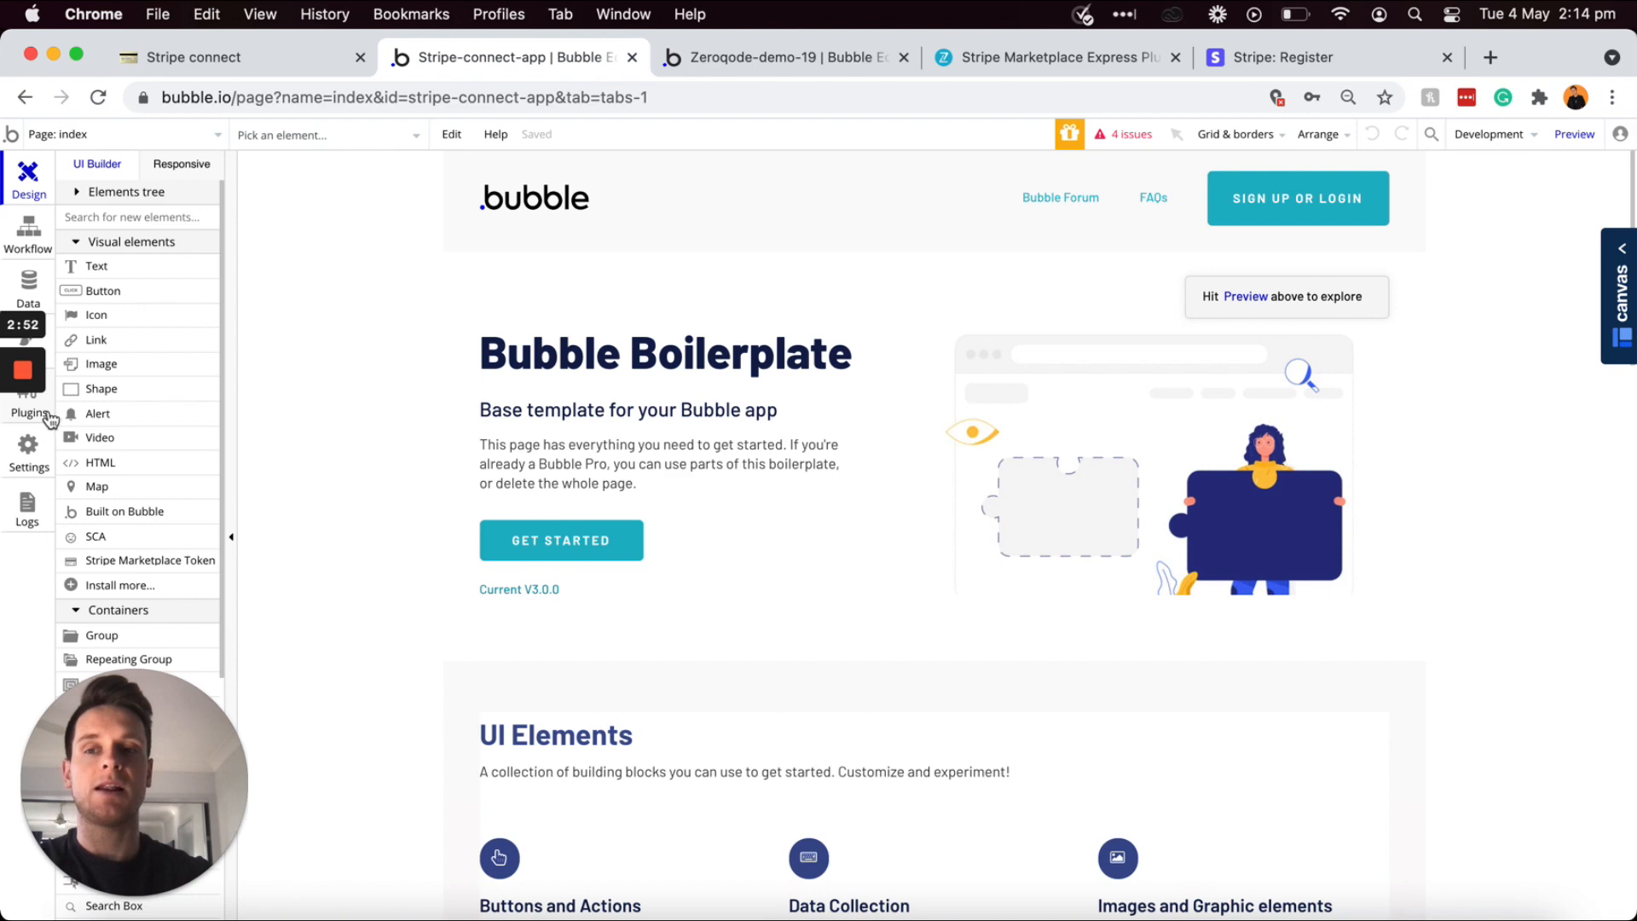
{"action": "left_click", "coordinate": [47, 411]}
{"action": "left_click", "coordinate": [256, 295]}
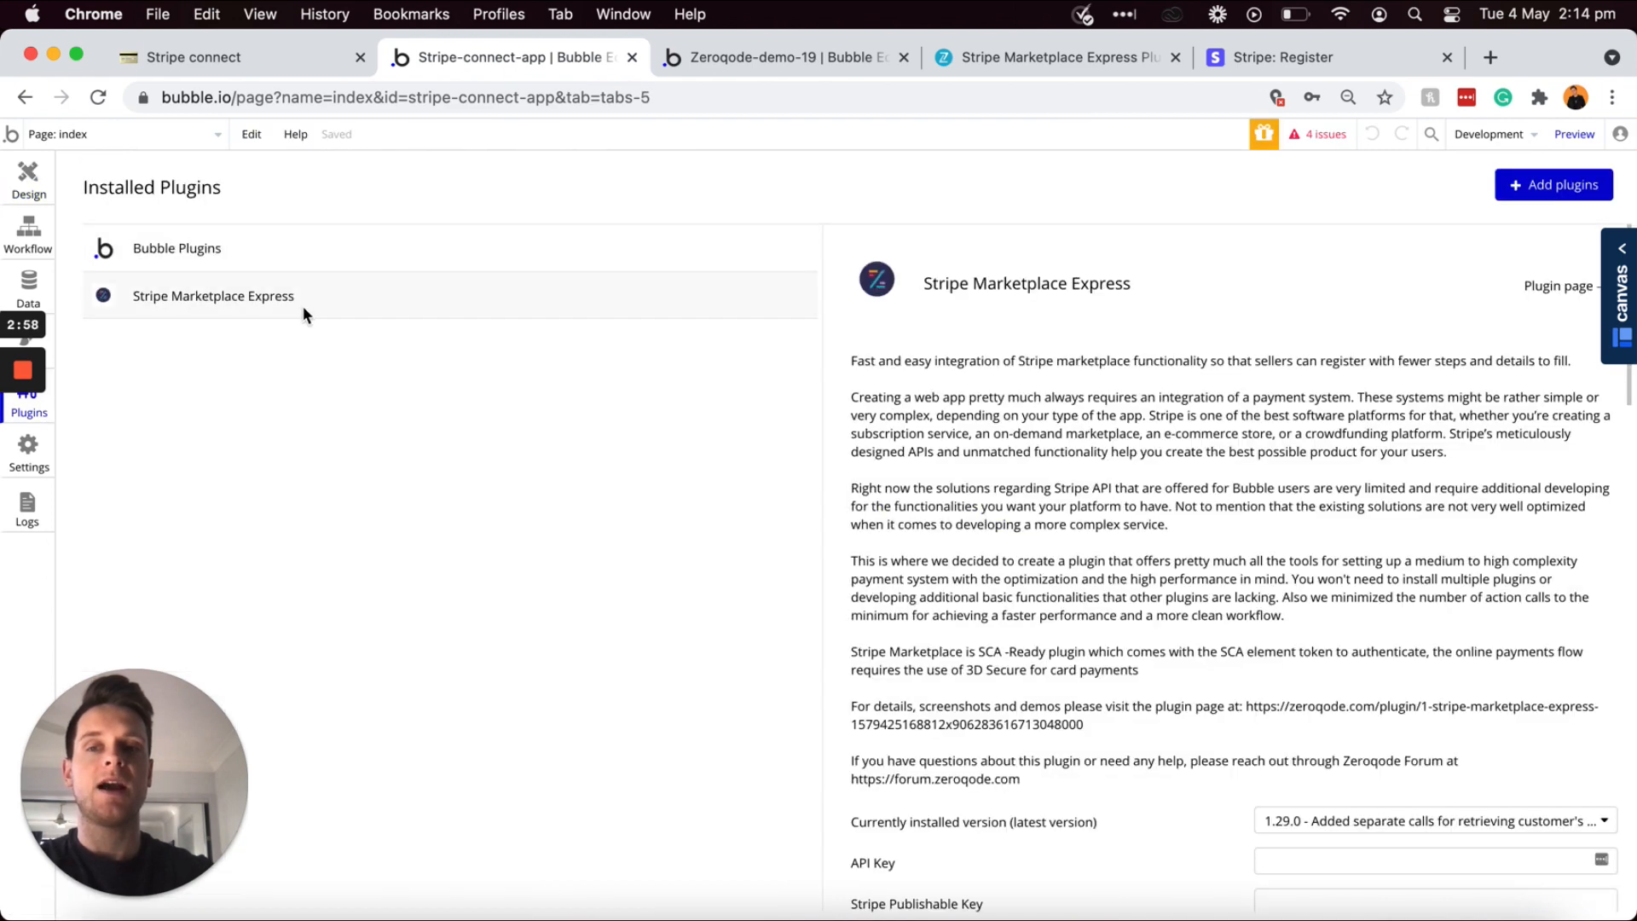
{"action": "left_click", "coordinate": [304, 307]}
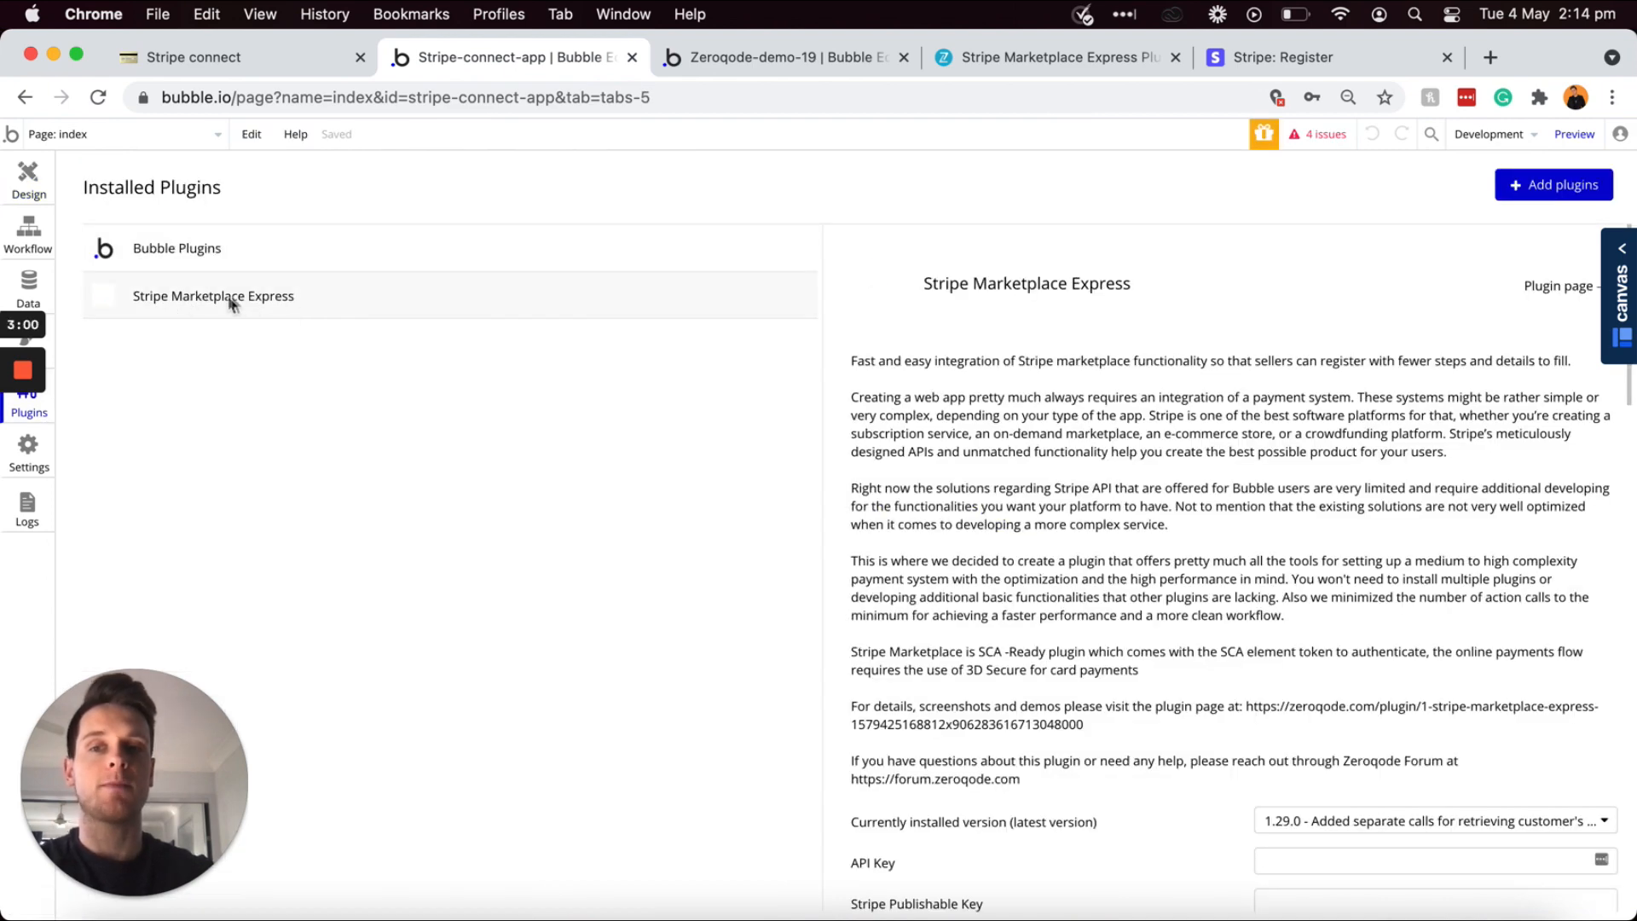
Step: Search the installable plugins for "marketplace", examine Stripe Marketplace Express, and return to its installed plugin details
{"action": "left_click", "coordinate": [1550, 186]}
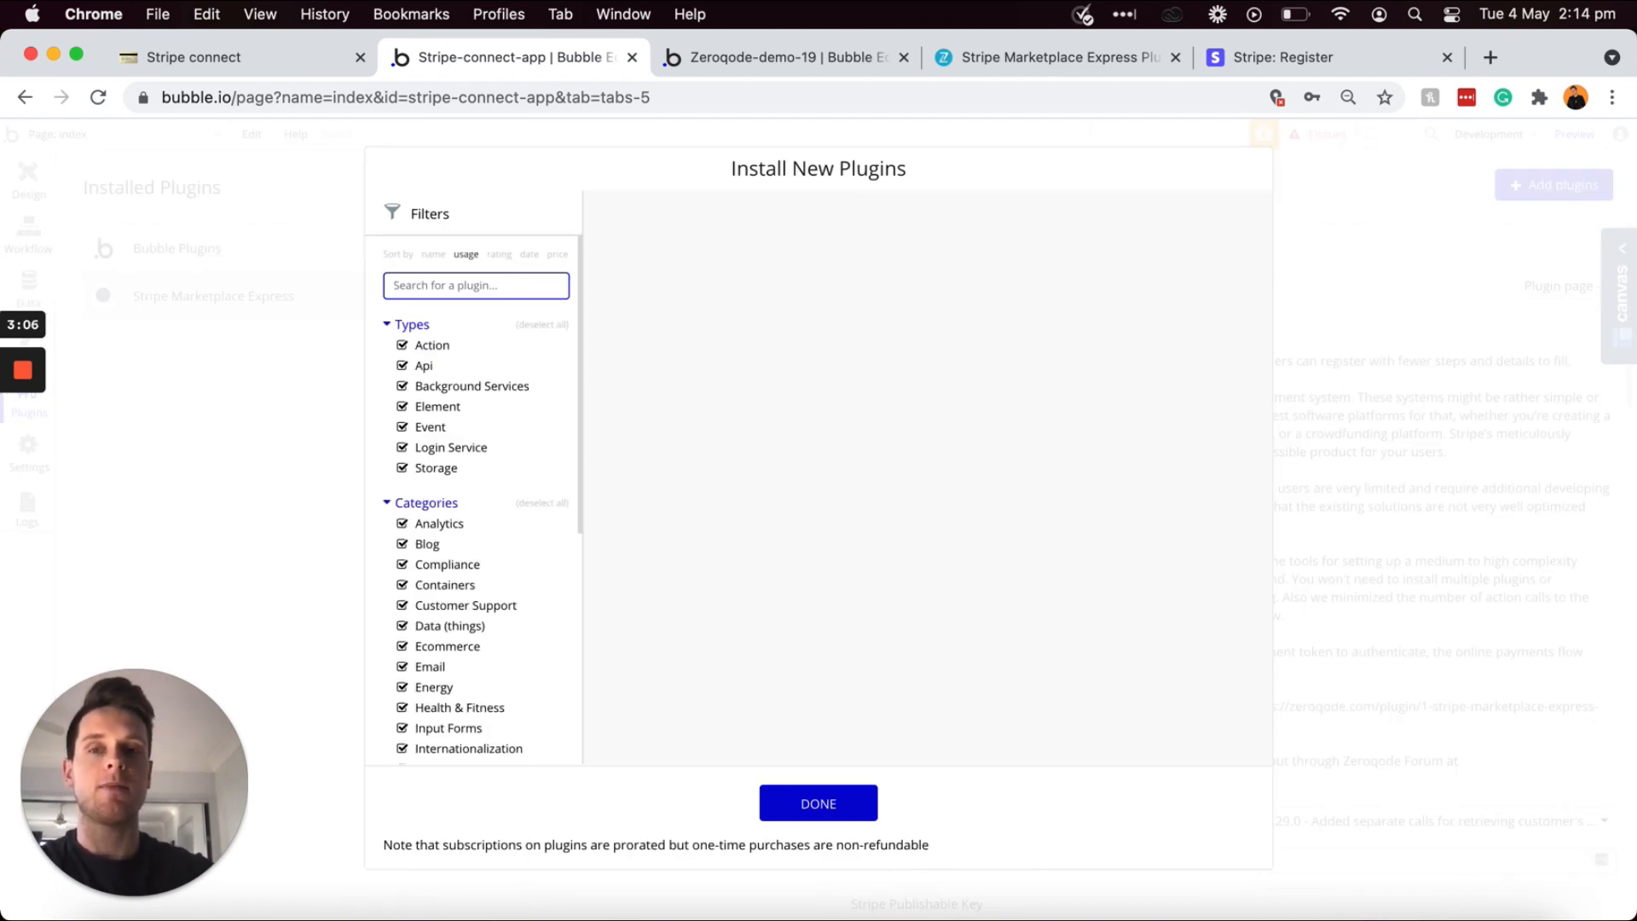
{"action": "type", "text": "marketplace"}
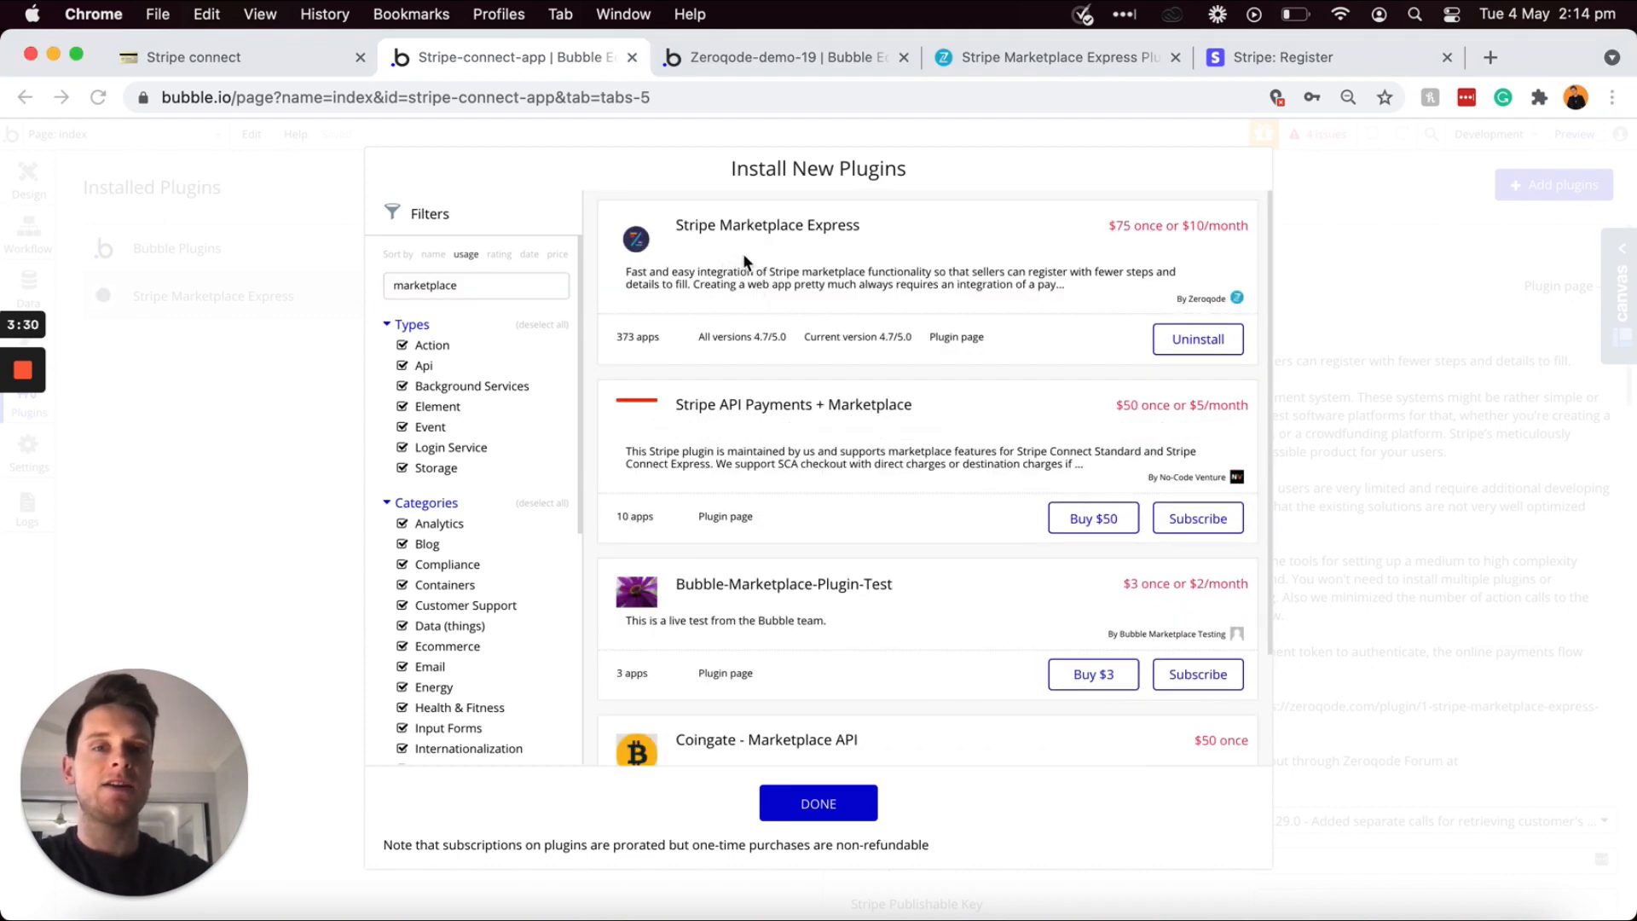
{"action": "left_click", "coordinate": [743, 253]}
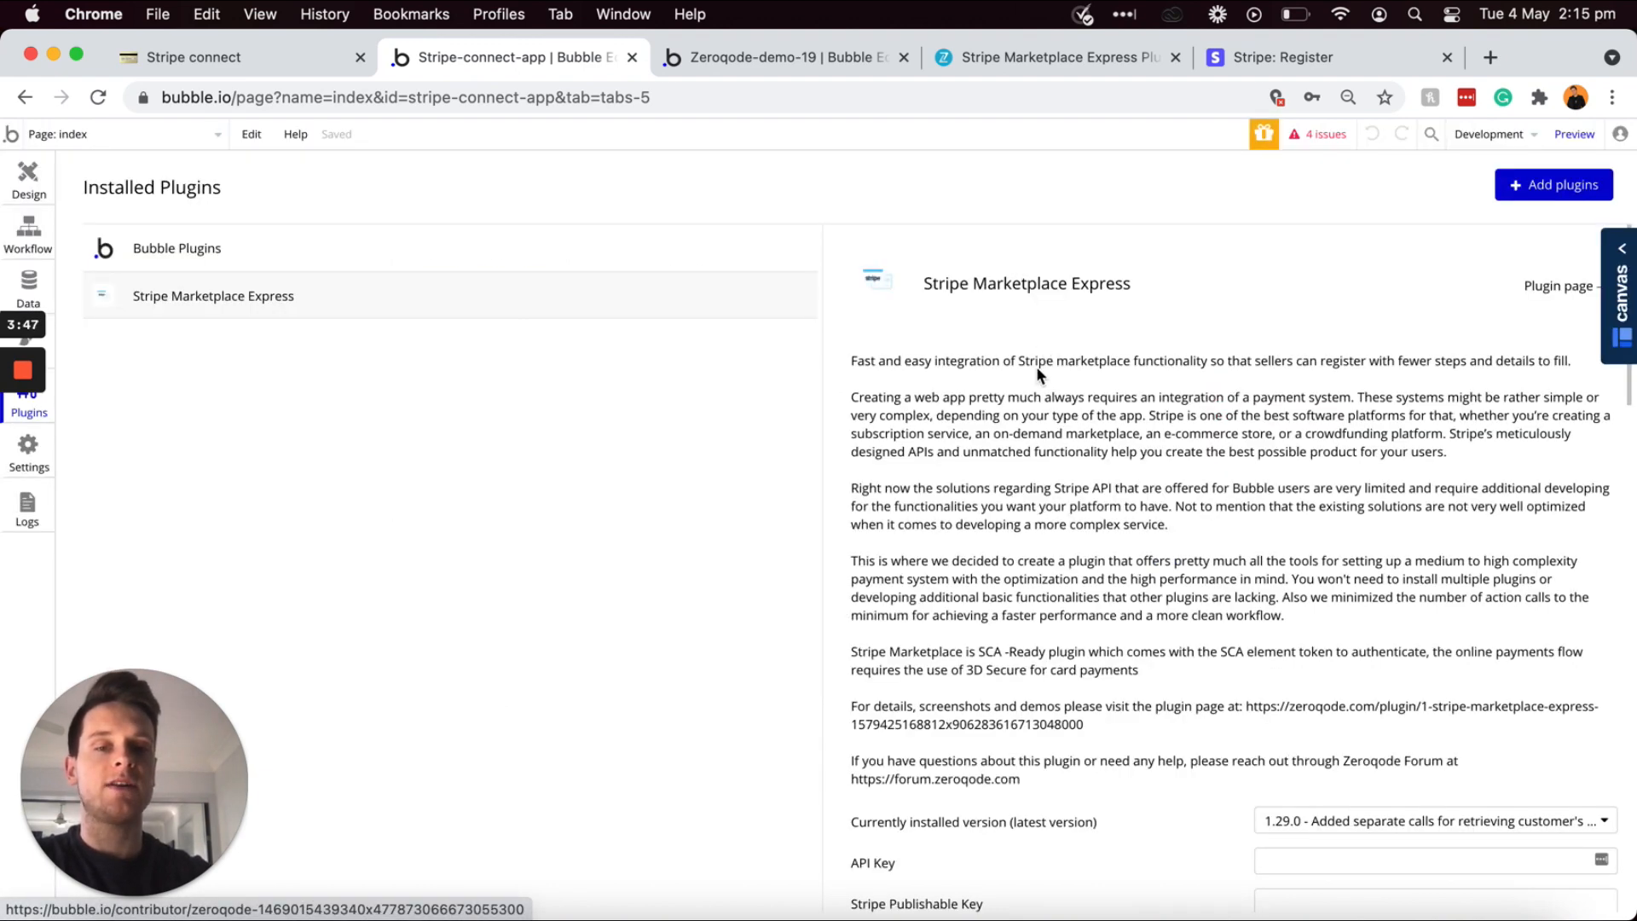
{"action": "scroll", "coordinate": [1038, 372], "scroll_direction": "down", "scroll_amount": 2}
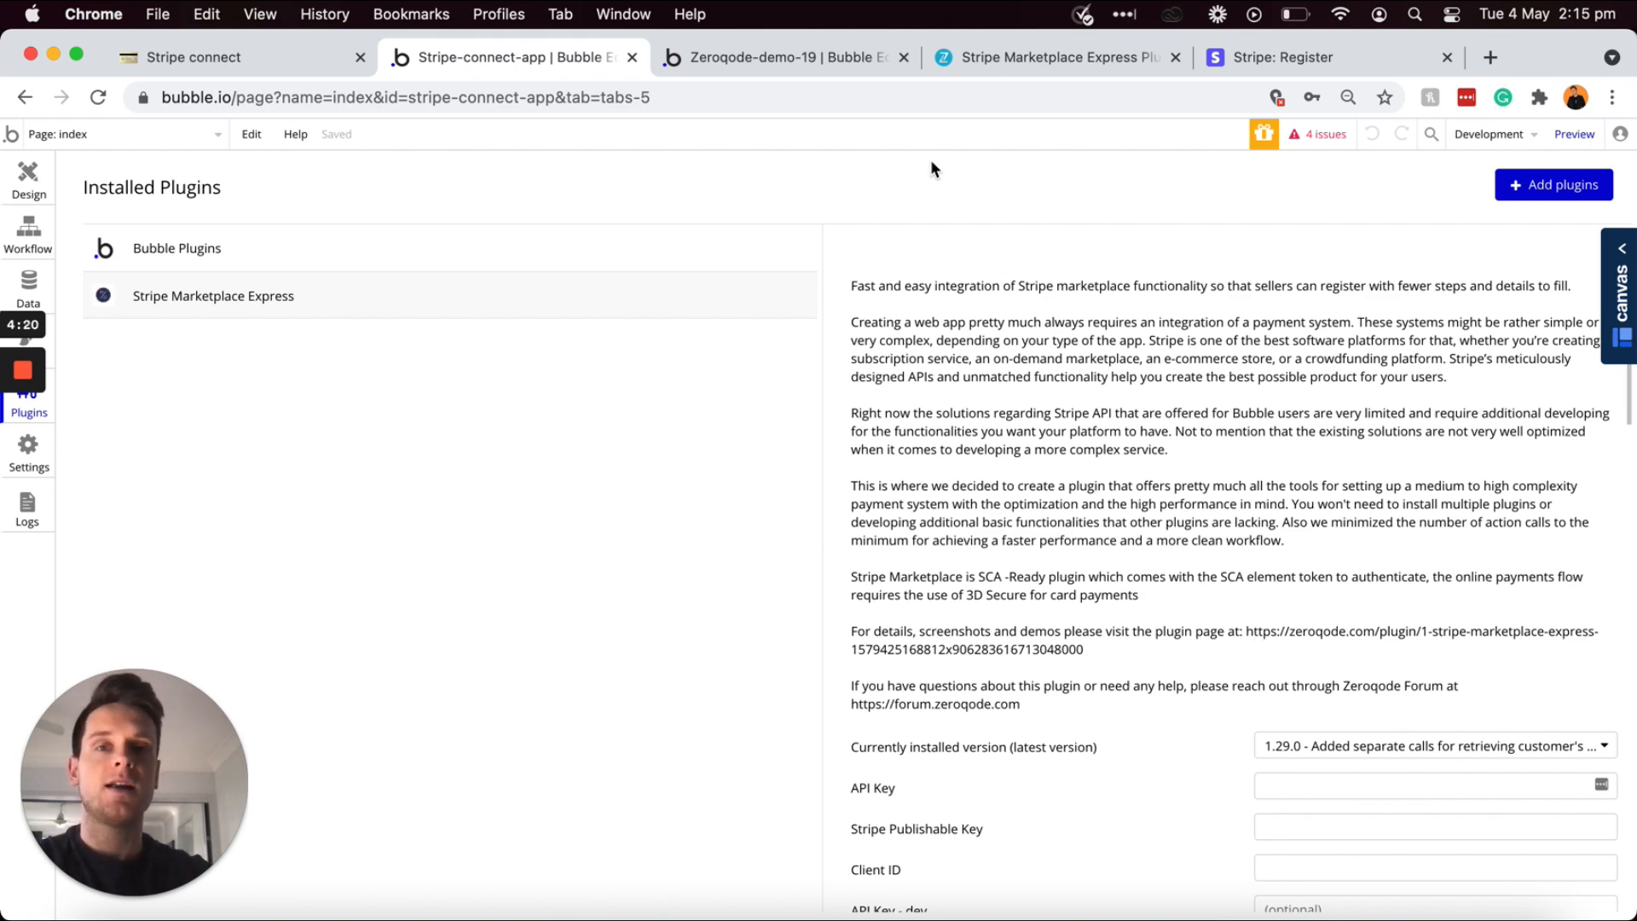
Step: Read the introduction and setup requirements in Zeroqode's Stripe Marketplace Express Plugin documentation
{"action": "left_click", "coordinate": [841, 59]}
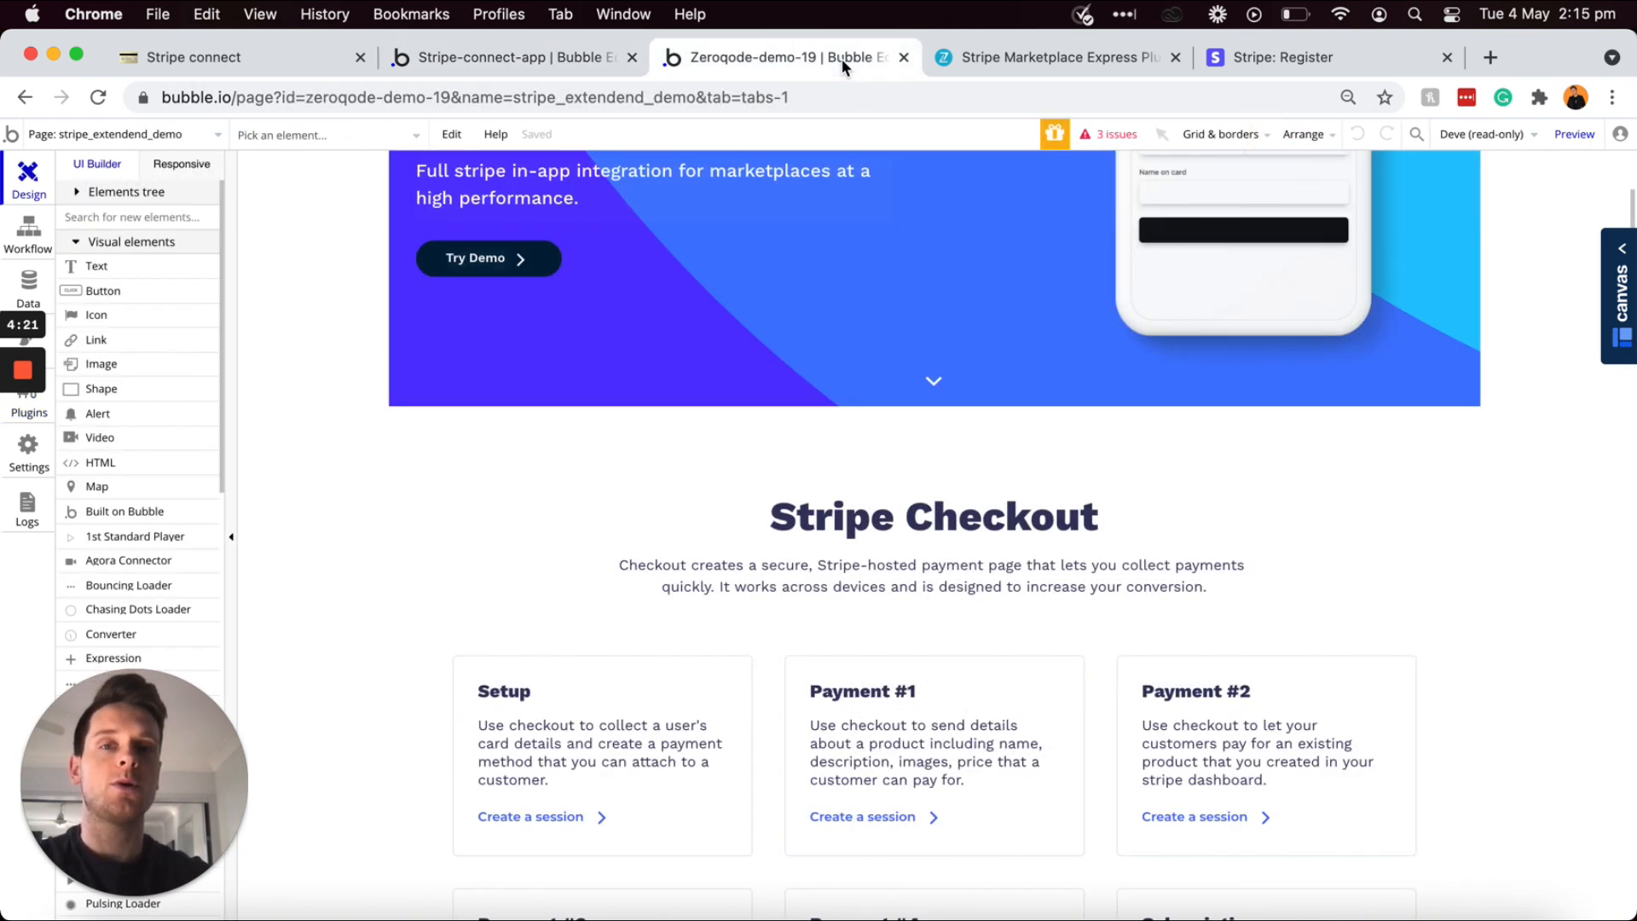
{"action": "left_click", "coordinate": [1041, 60]}
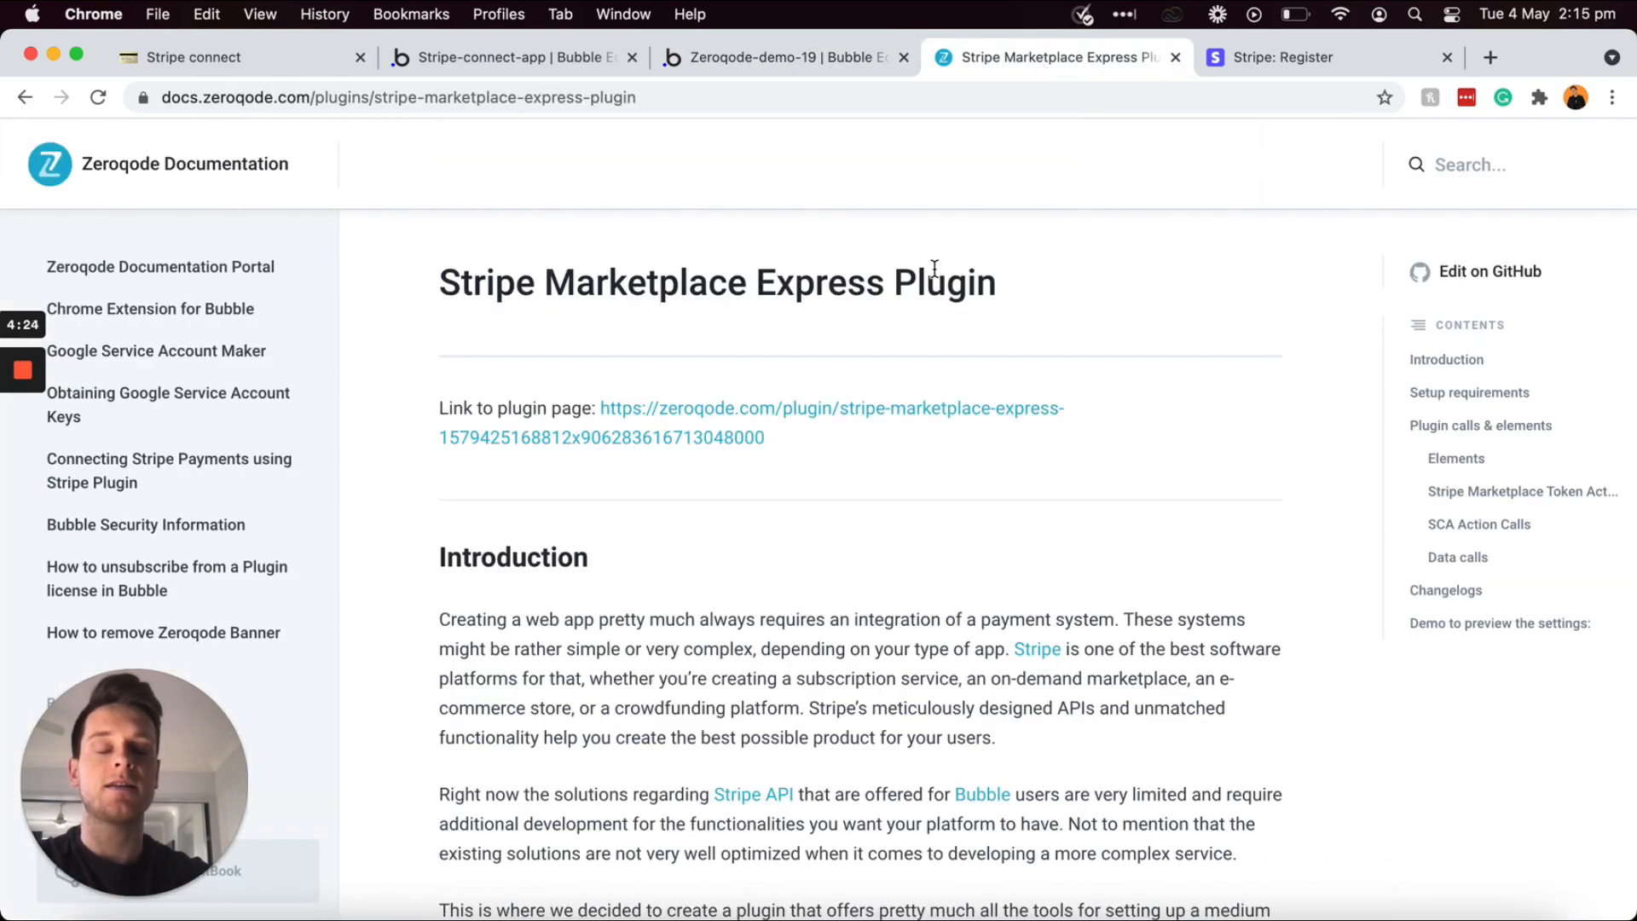
{"action": "scroll", "coordinate": [933, 268], "scroll_direction": "down", "scroll_amount": 5}
{"action": "scroll", "coordinate": [933, 268], "scroll_direction": "down", "scroll_amount": 2}
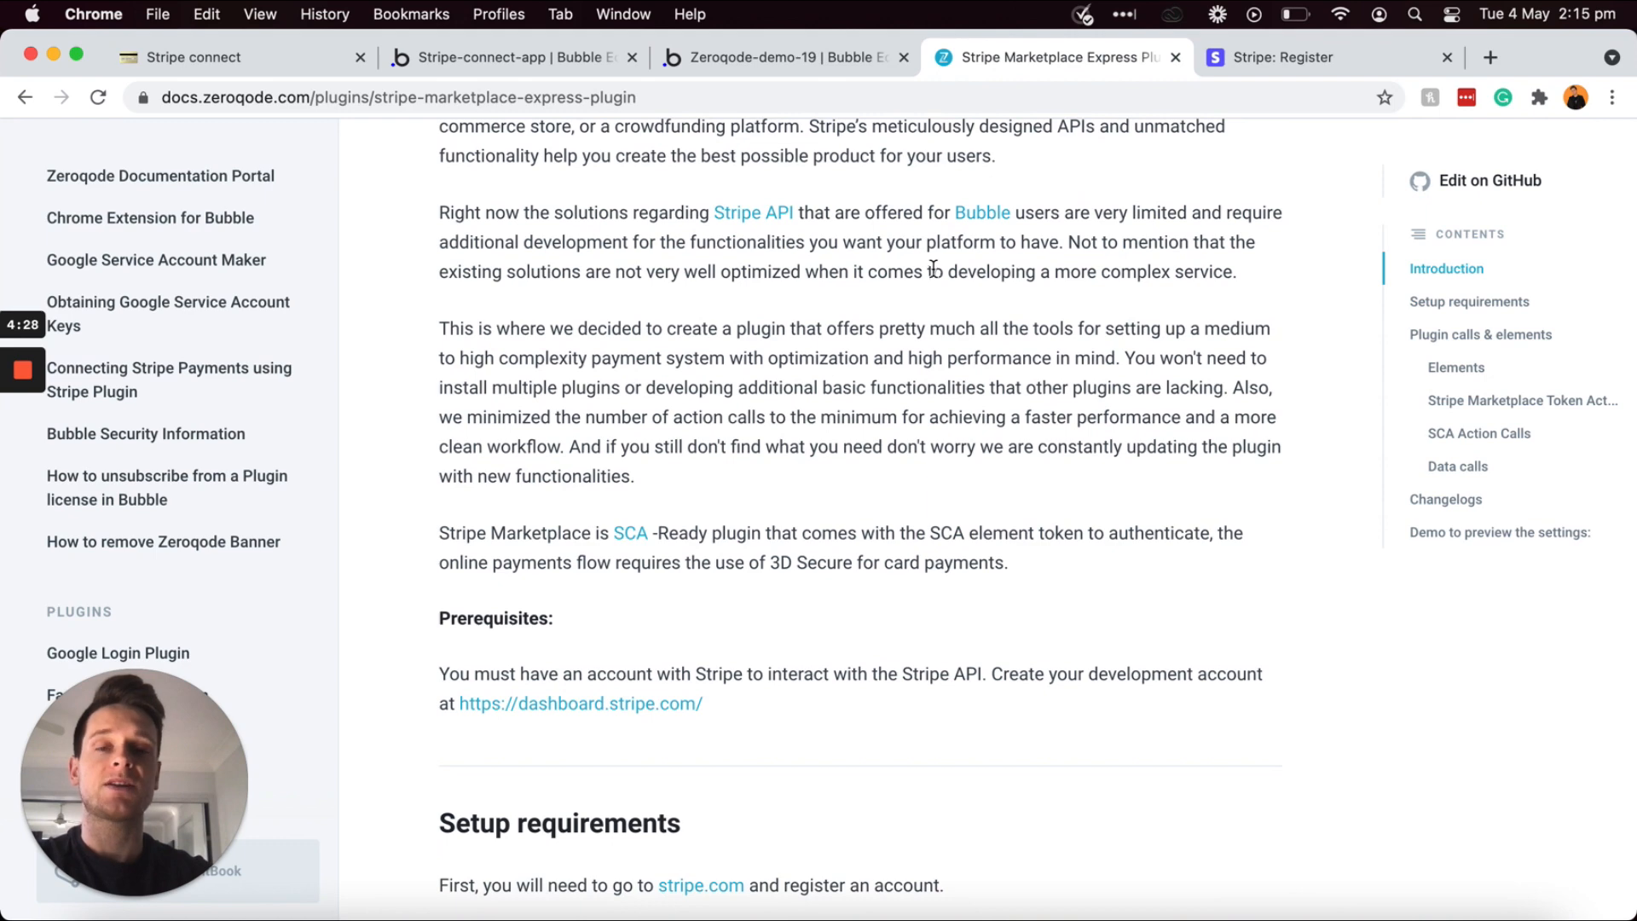
{"action": "scroll", "coordinate": [823, 566], "scroll_direction": "down", "scroll_amount": 8}
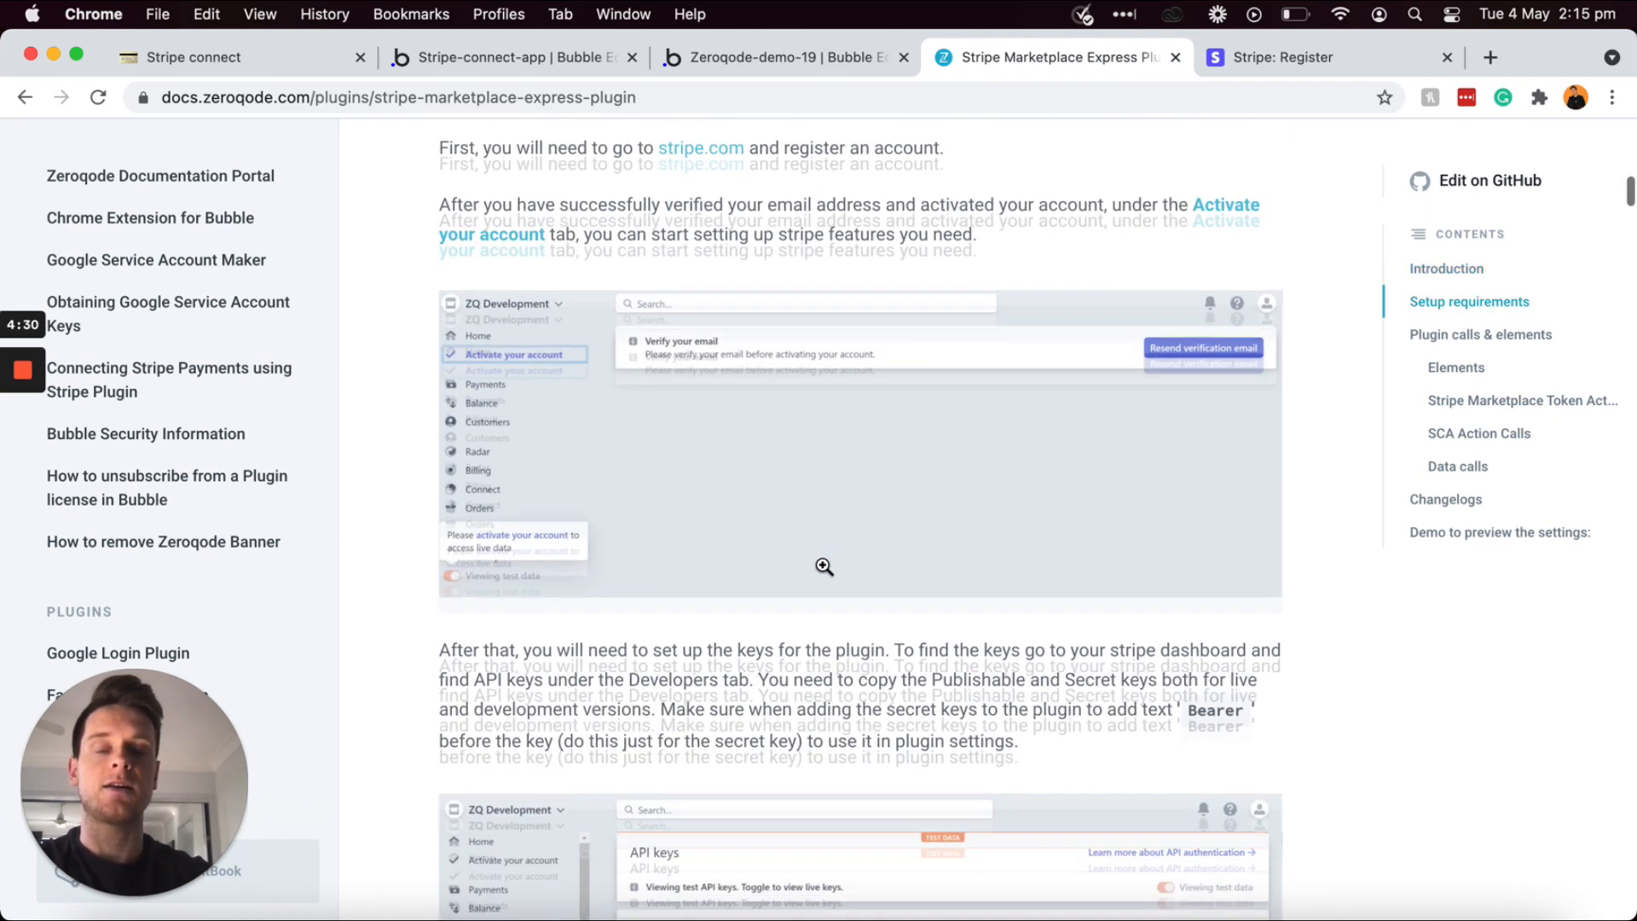
{"action": "scroll", "coordinate": [823, 566], "scroll_direction": "down", "scroll_amount": 1}
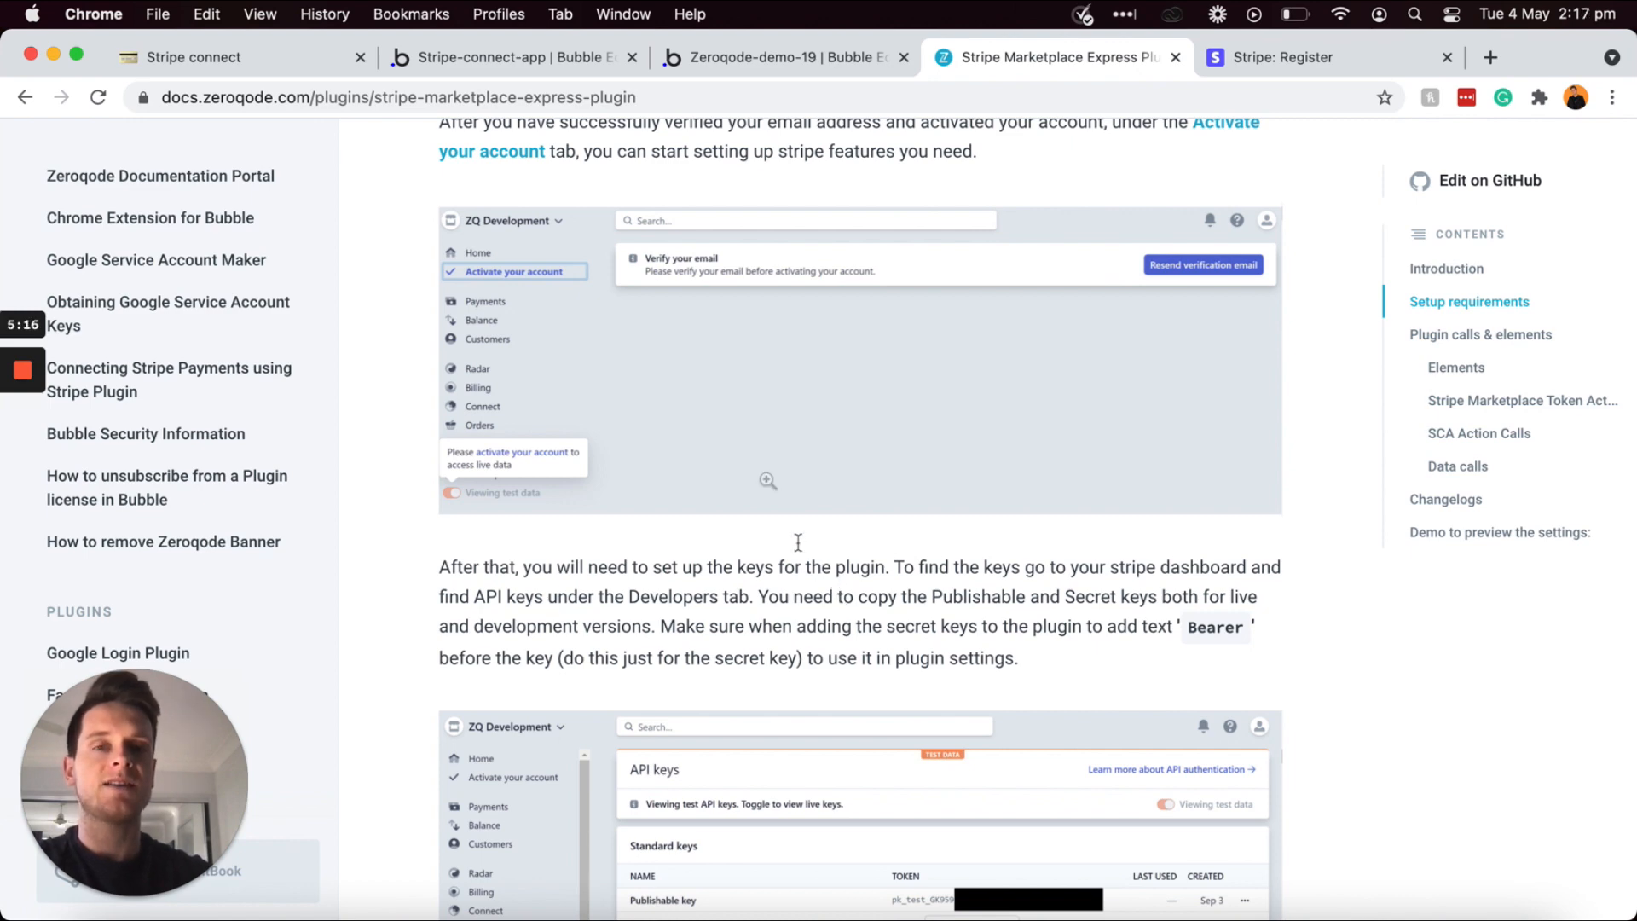
Step: Examine the stripe_extendend_demo page design and its workflows in the Zeroqode demo app's editor
{"action": "left_click", "coordinate": [720, 56]}
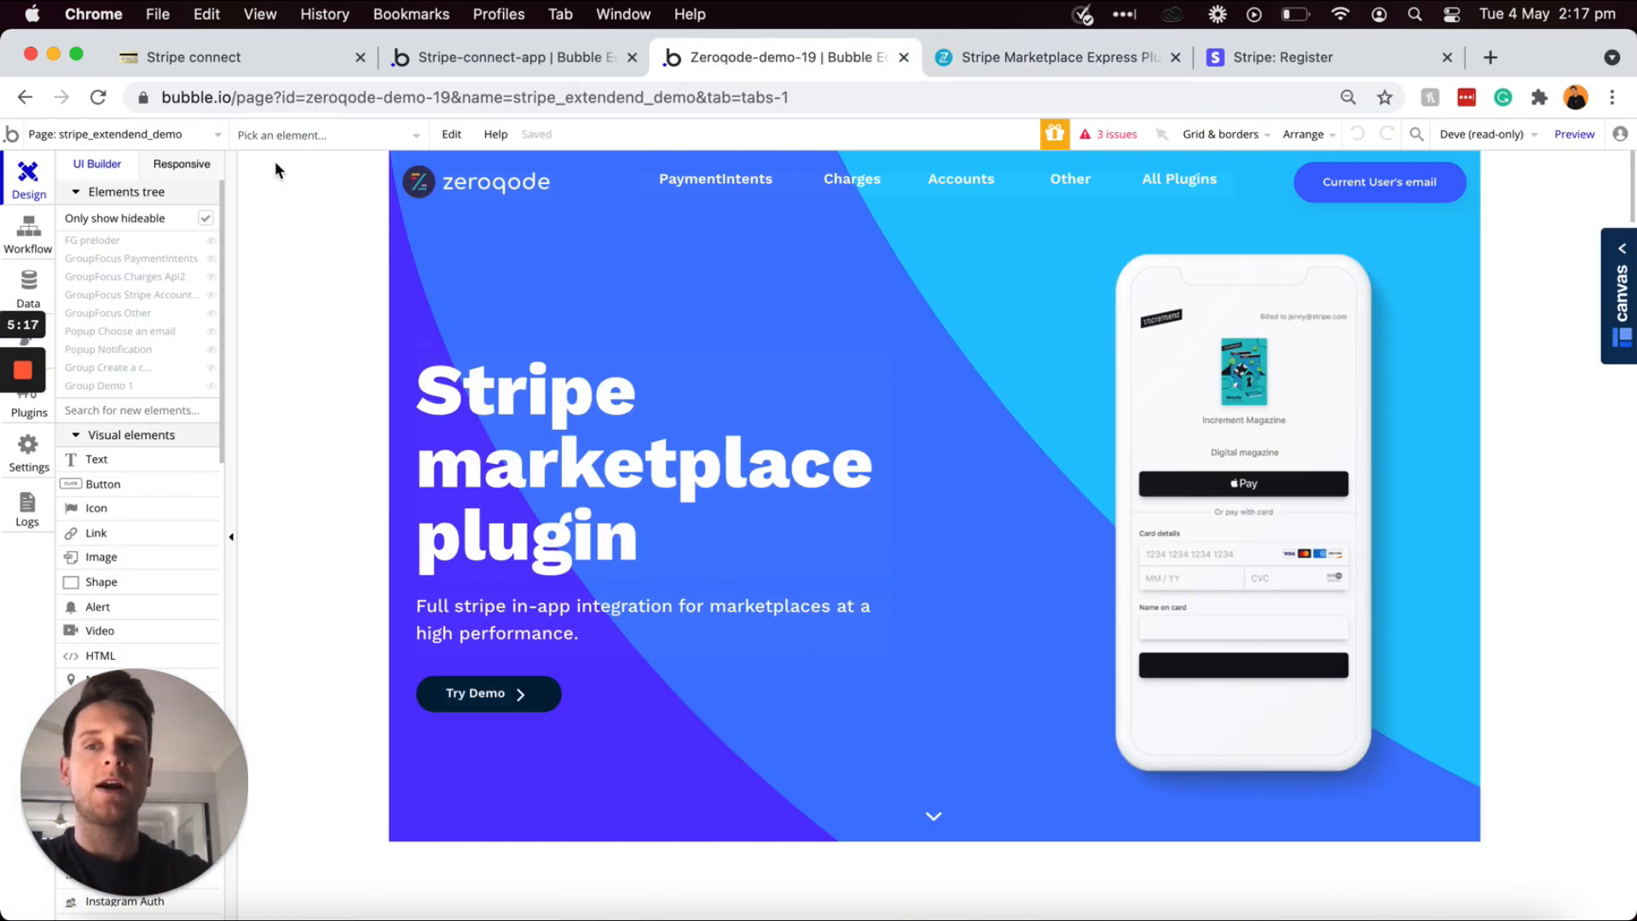
{"action": "scroll", "coordinate": [891, 341], "scroll_direction": "down", "scroll_amount": 5}
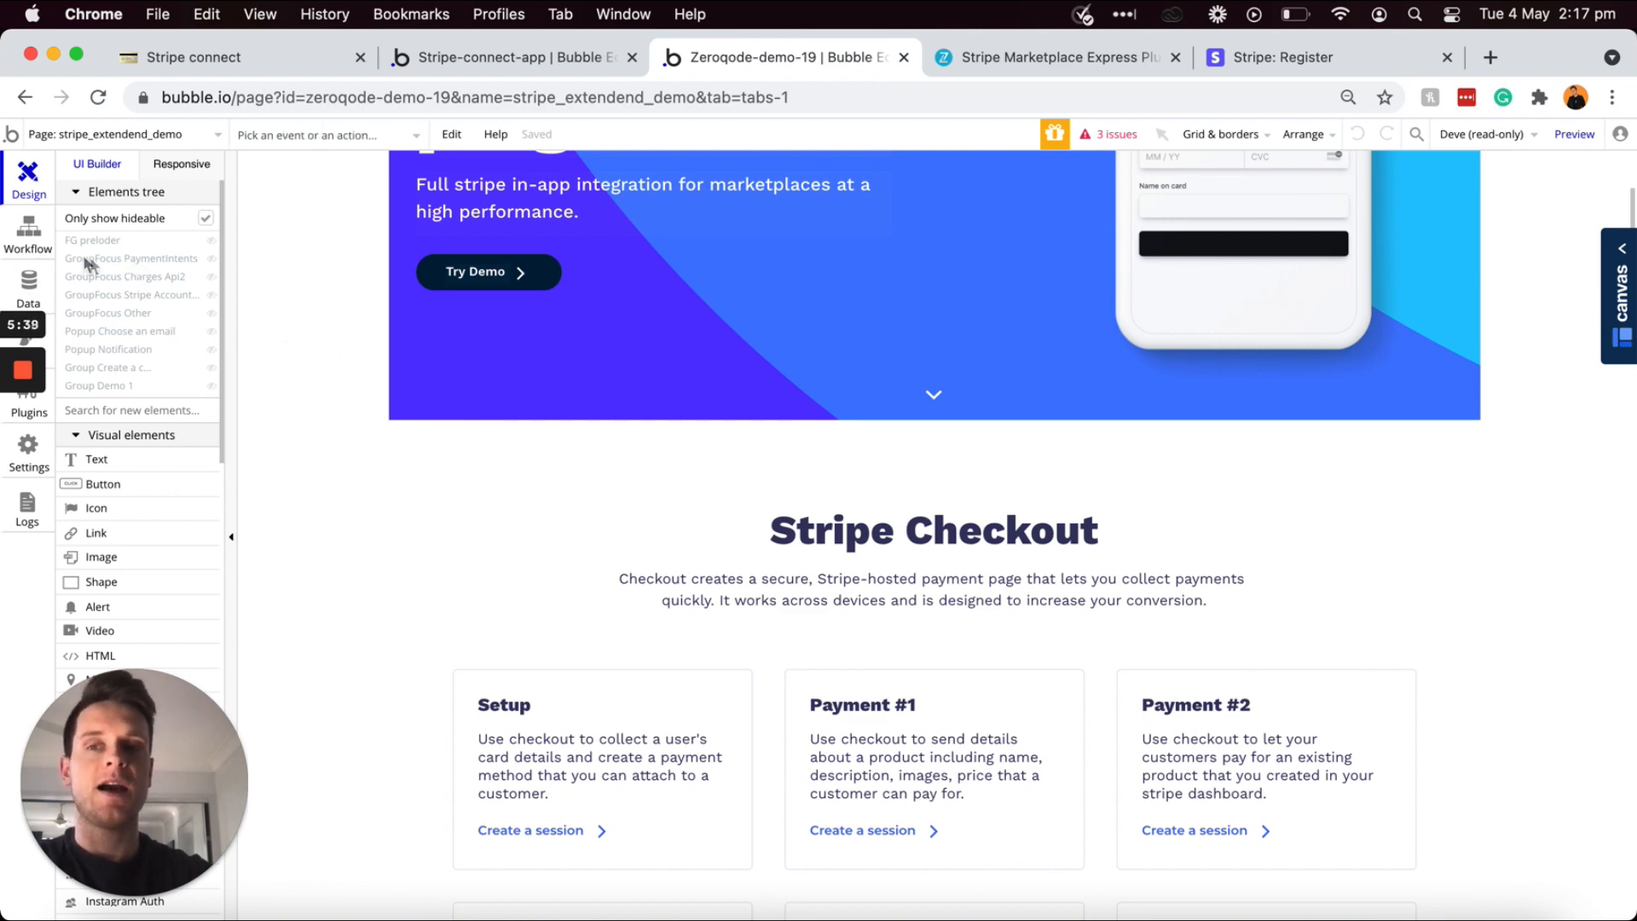
{"action": "left_click", "coordinate": [29, 230]}
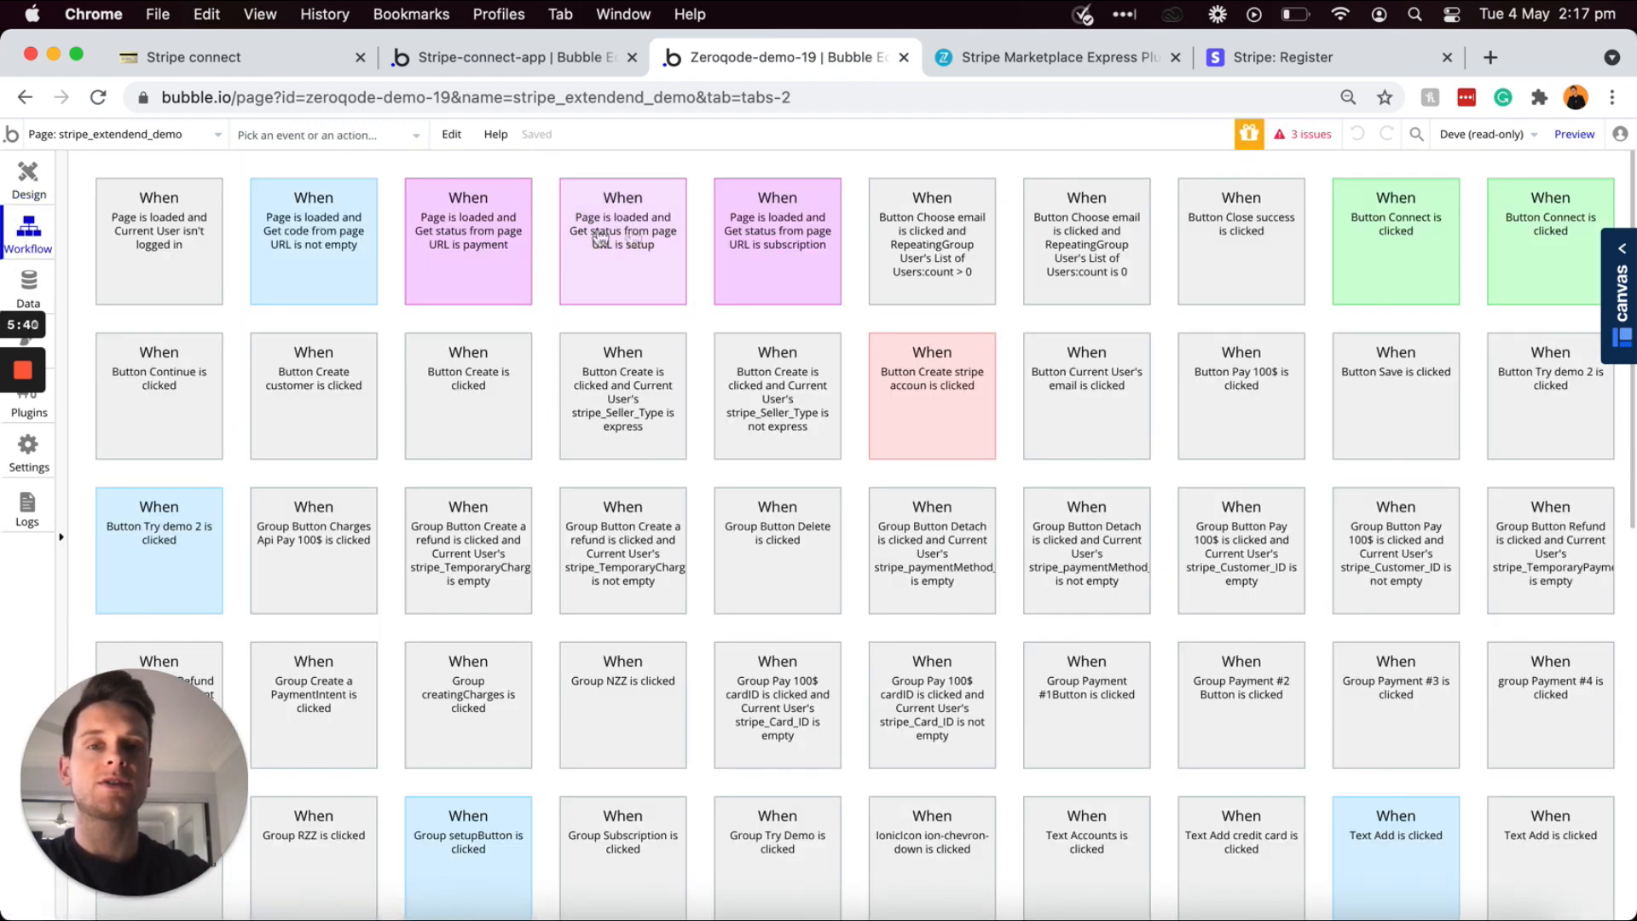
{"action": "scroll", "coordinate": [817, 305], "scroll_direction": "down", "scroll_amount": 2}
{"action": "scroll", "coordinate": [817, 306], "scroll_direction": "down", "scroll_amount": 6}
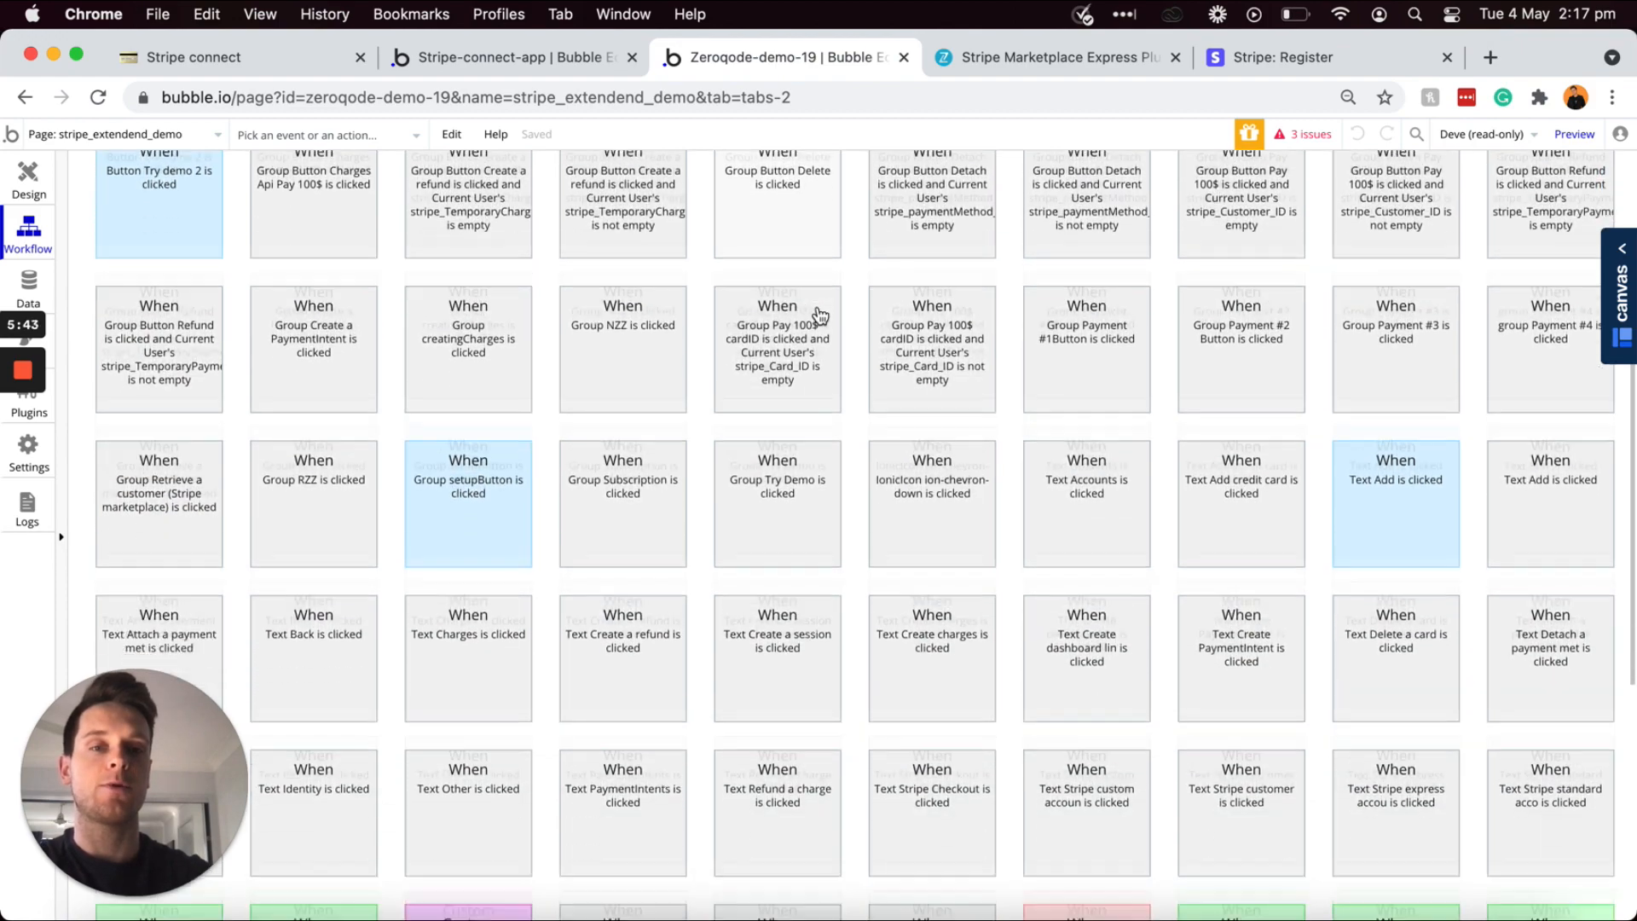
{"action": "scroll", "coordinate": [819, 316], "scroll_direction": "down", "scroll_amount": 8}
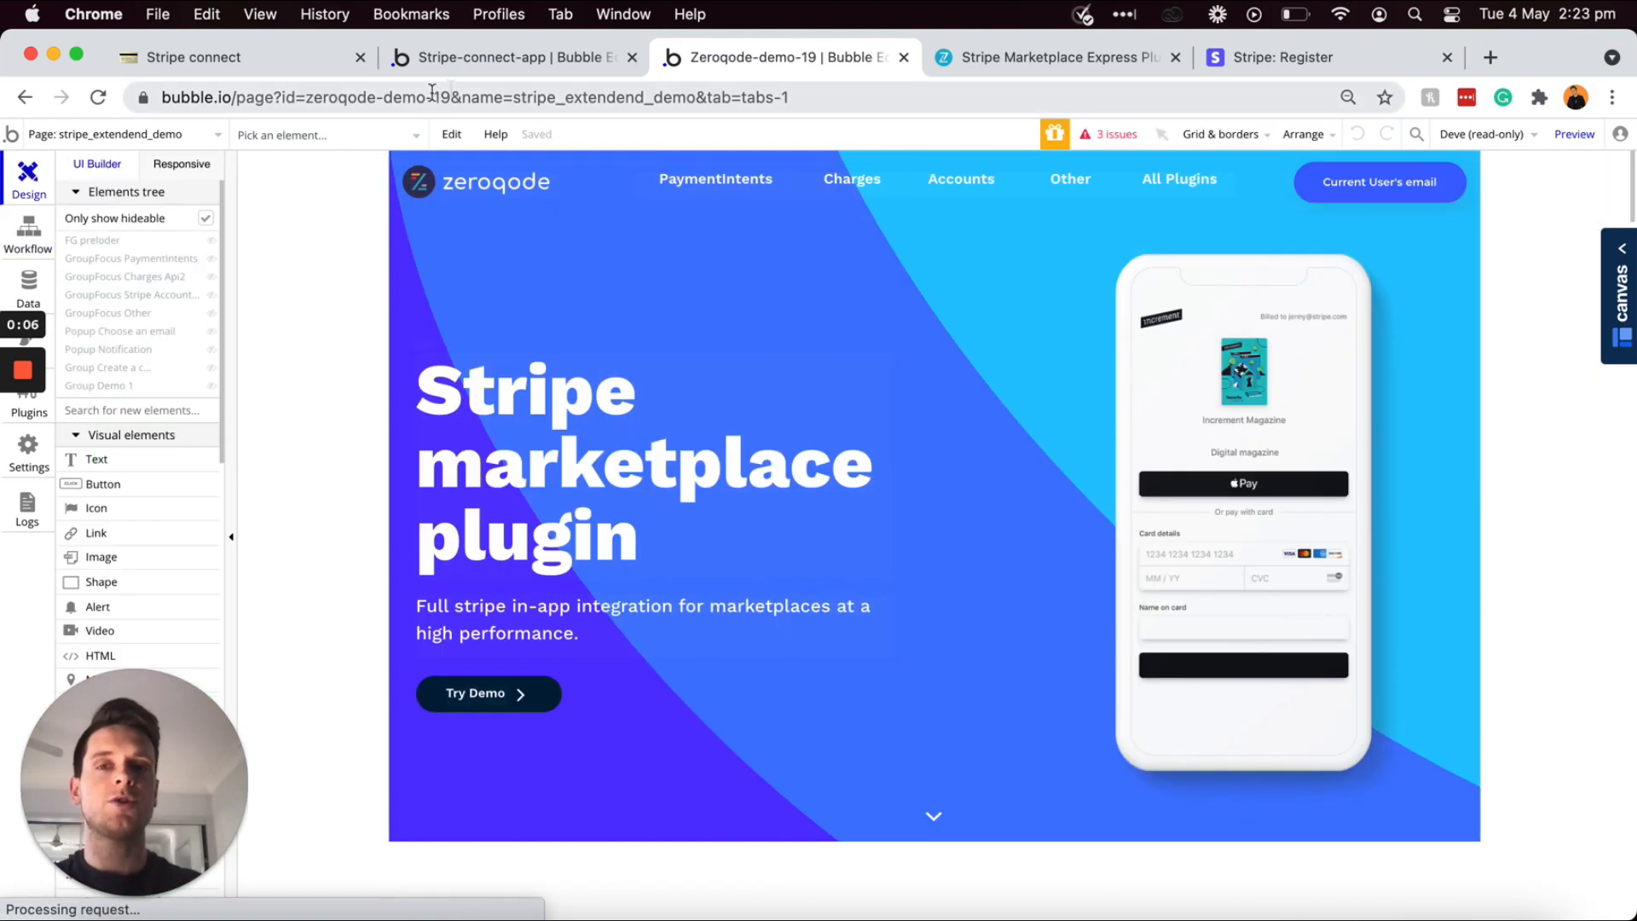
Step: Return to the Stripe-connect-app project and review the live and development key fields of the Stripe Marketplace Express plugin
{"action": "left_click", "coordinate": [519, 48]}
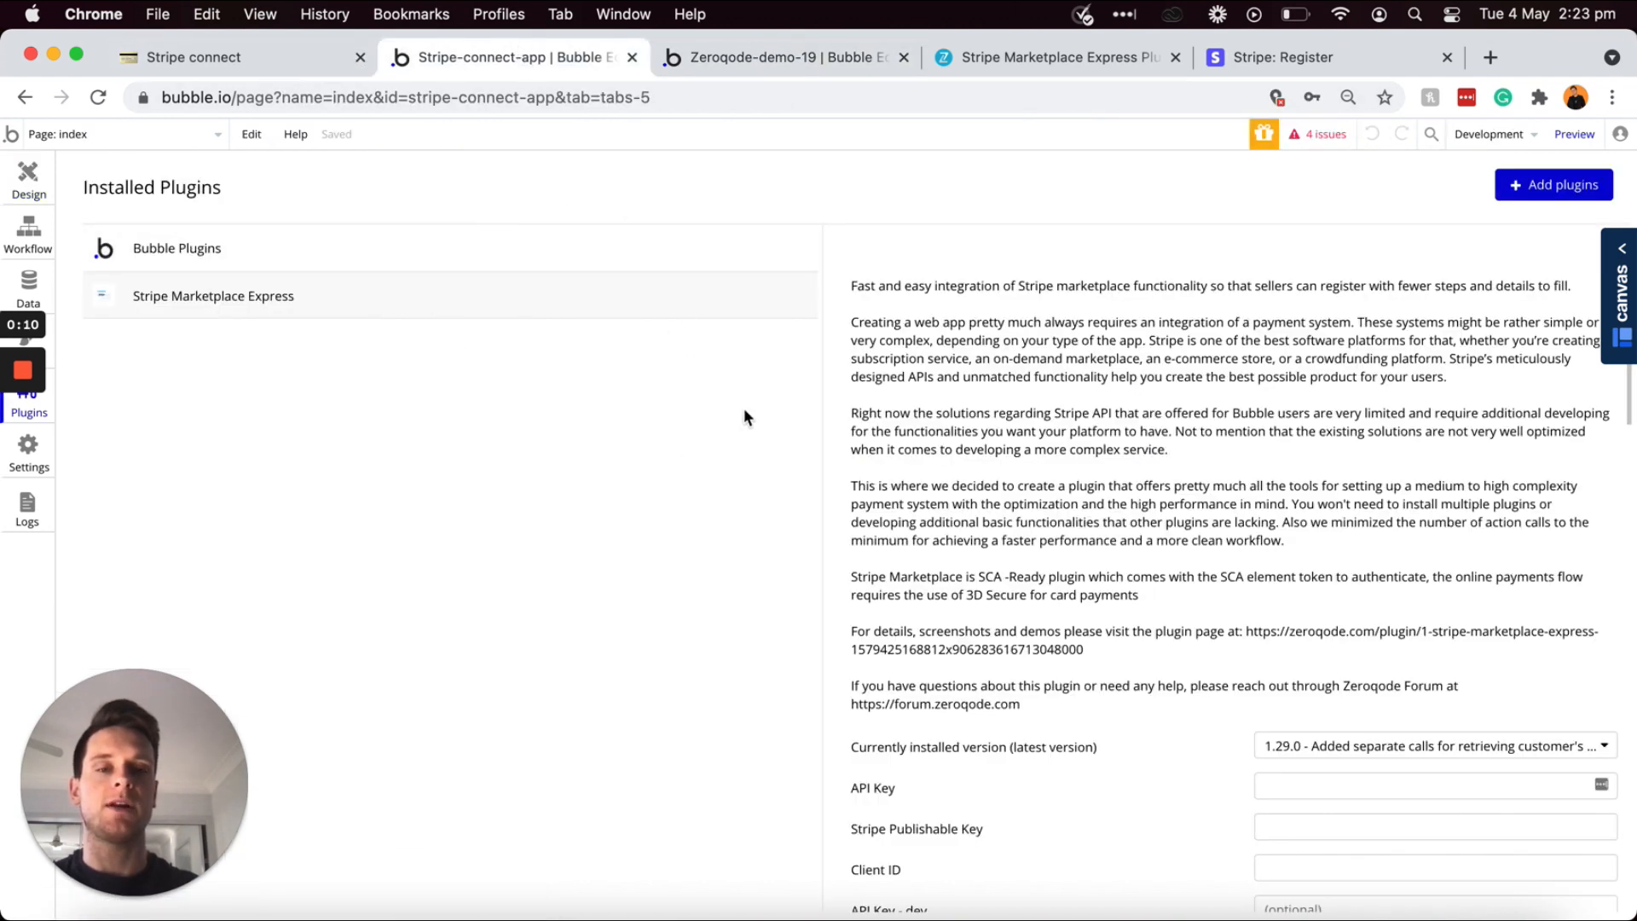
{"action": "scroll", "coordinate": [943, 453], "scroll_direction": "down", "scroll_amount": 2}
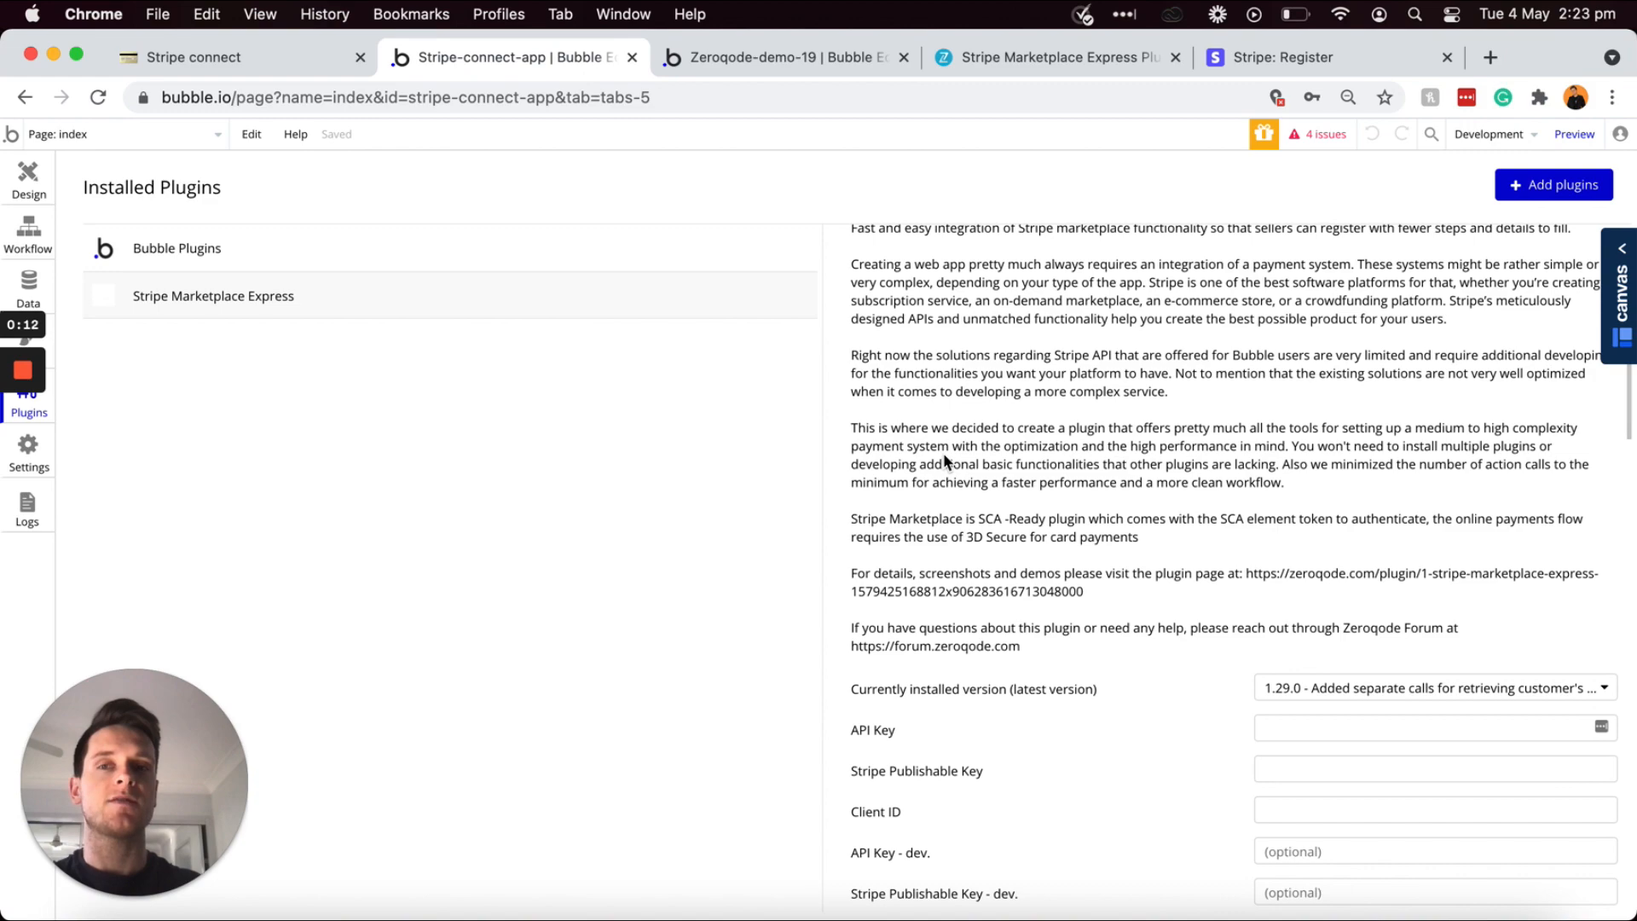
{"action": "scroll", "coordinate": [943, 454], "scroll_direction": "down", "scroll_amount": 4}
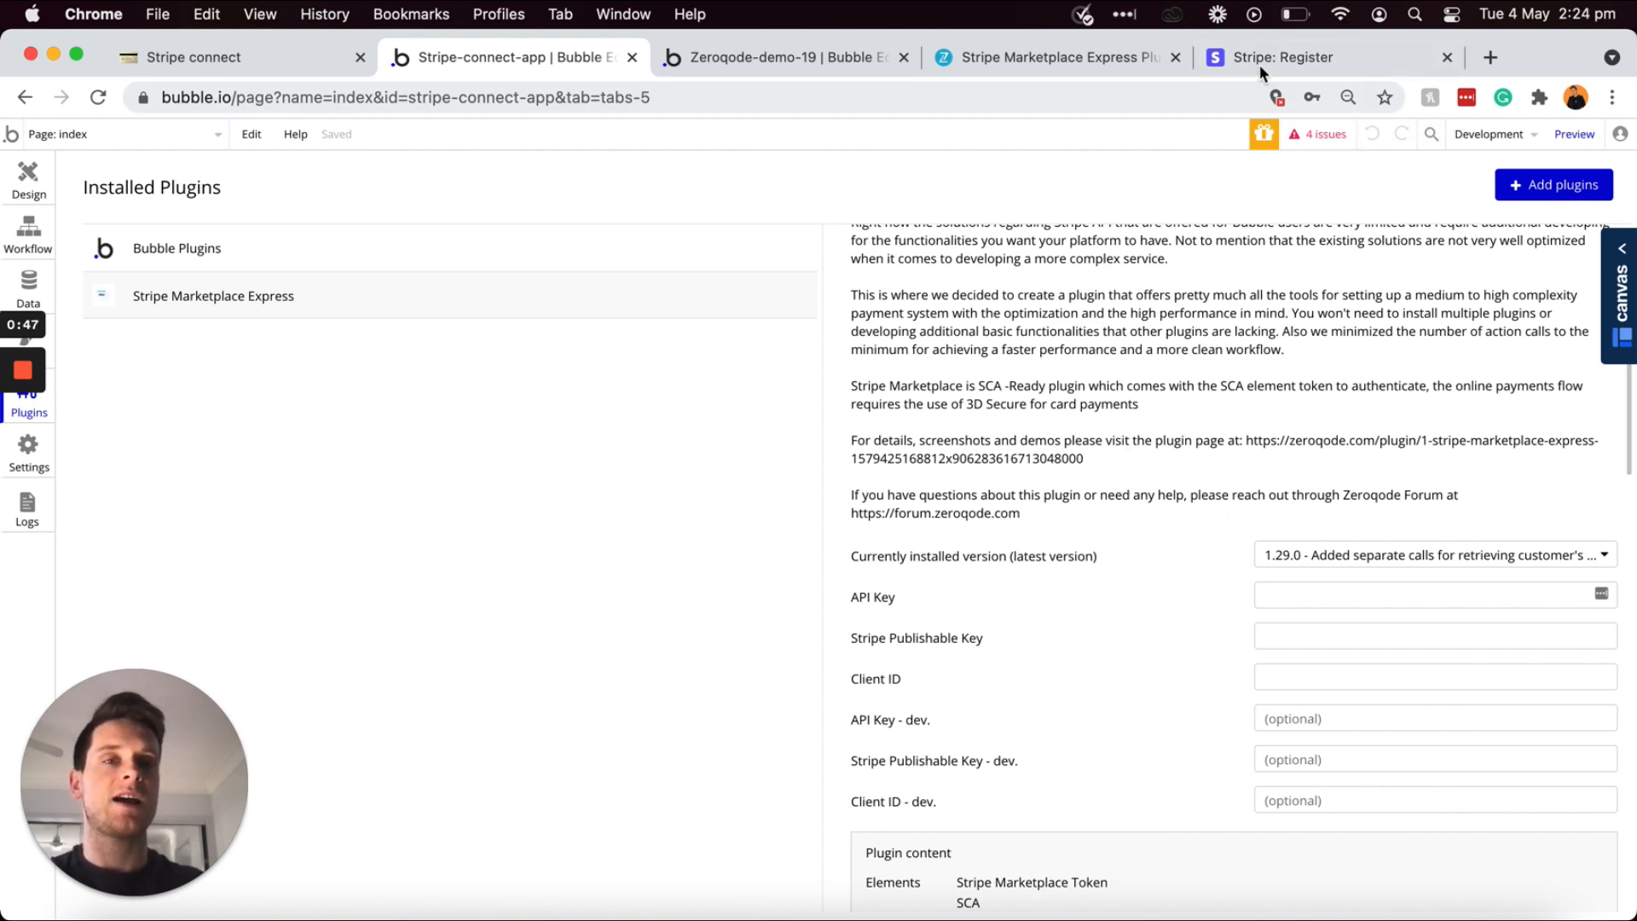
Step: Switch to the Stripe registration page and fill in the account holder's email and full name
{"action": "left_click", "coordinate": [1260, 64]}
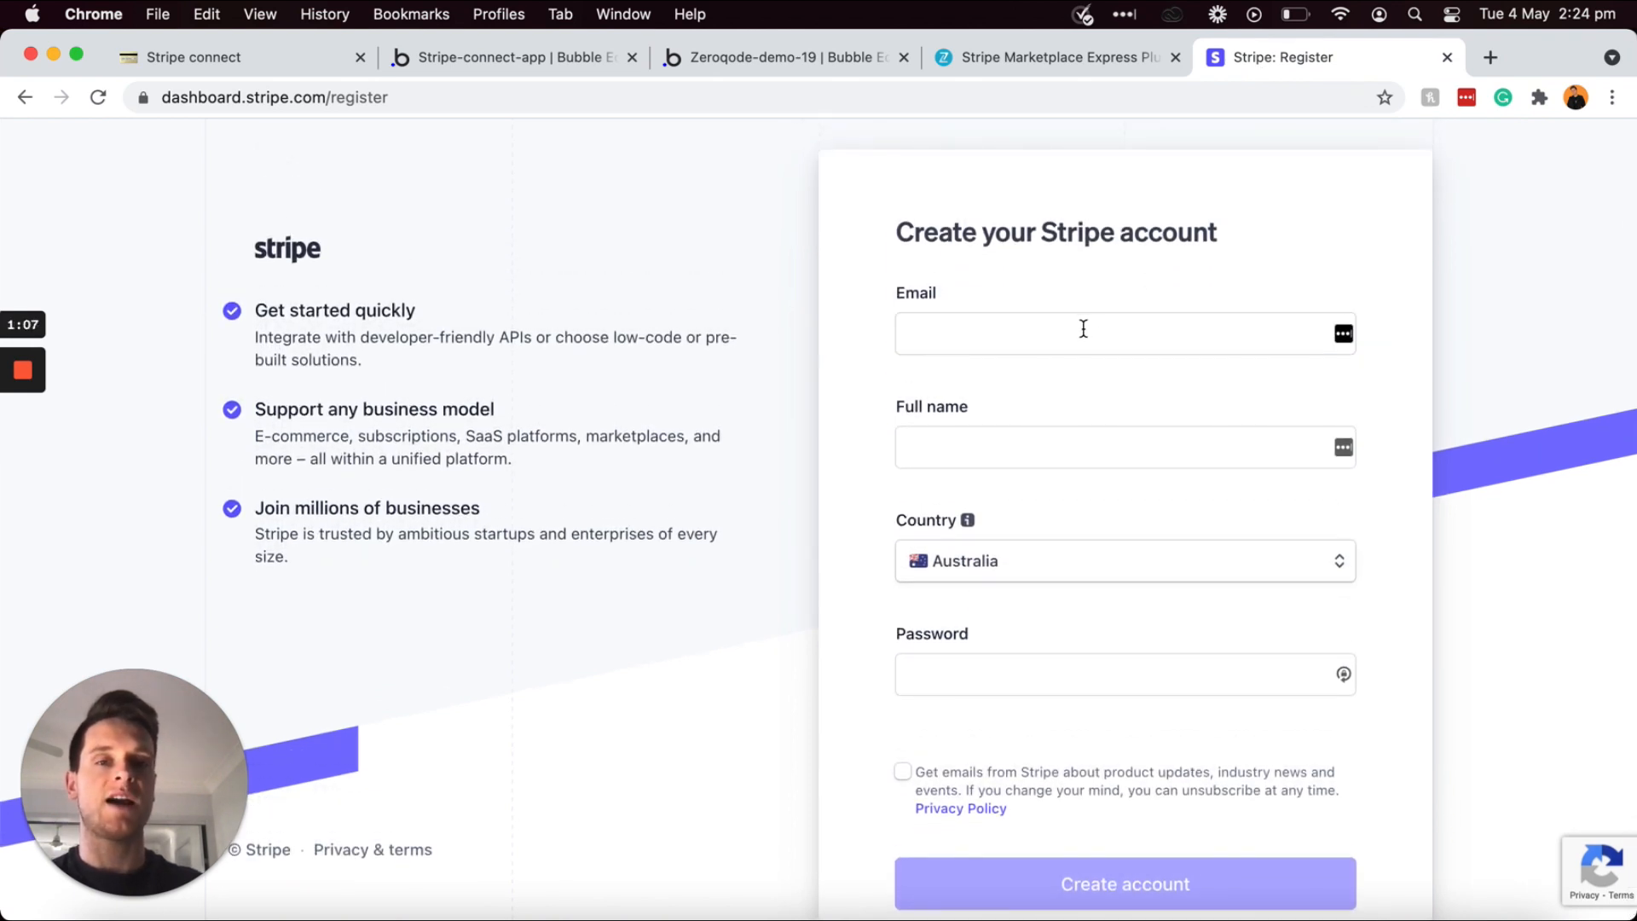
{"action": "left_click", "coordinate": [1078, 331]}
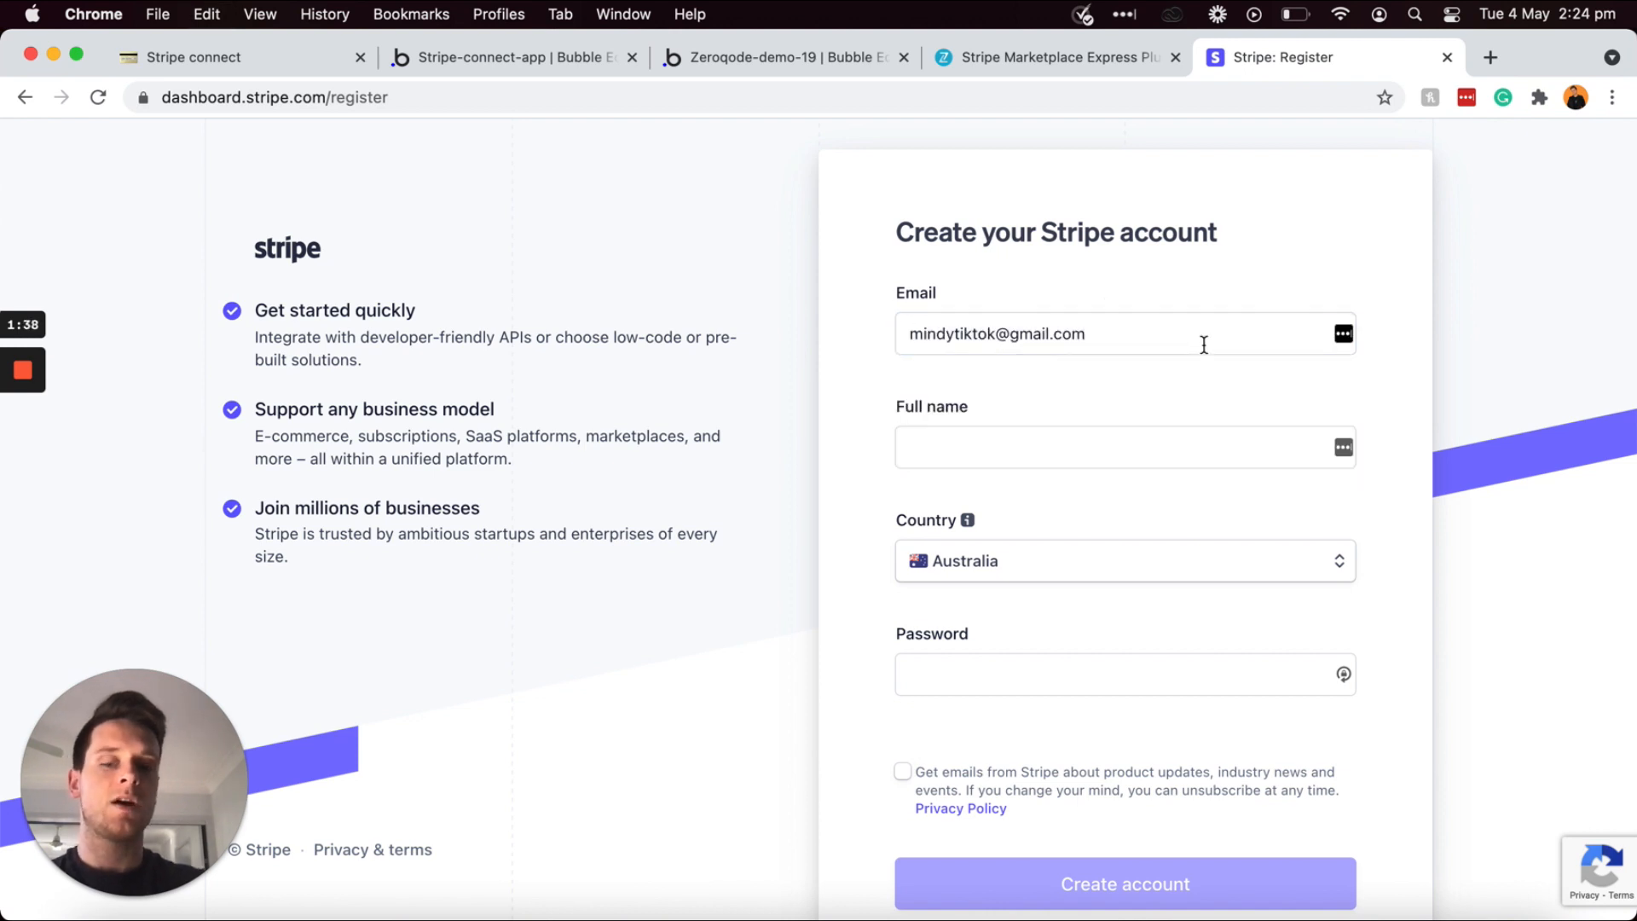
{"action": "left_click", "coordinate": [1077, 450]}
{"action": "key", "text": "Down"}
{"action": "key", "text": "Return"}
{"action": "left_click", "coordinate": [1094, 417]}
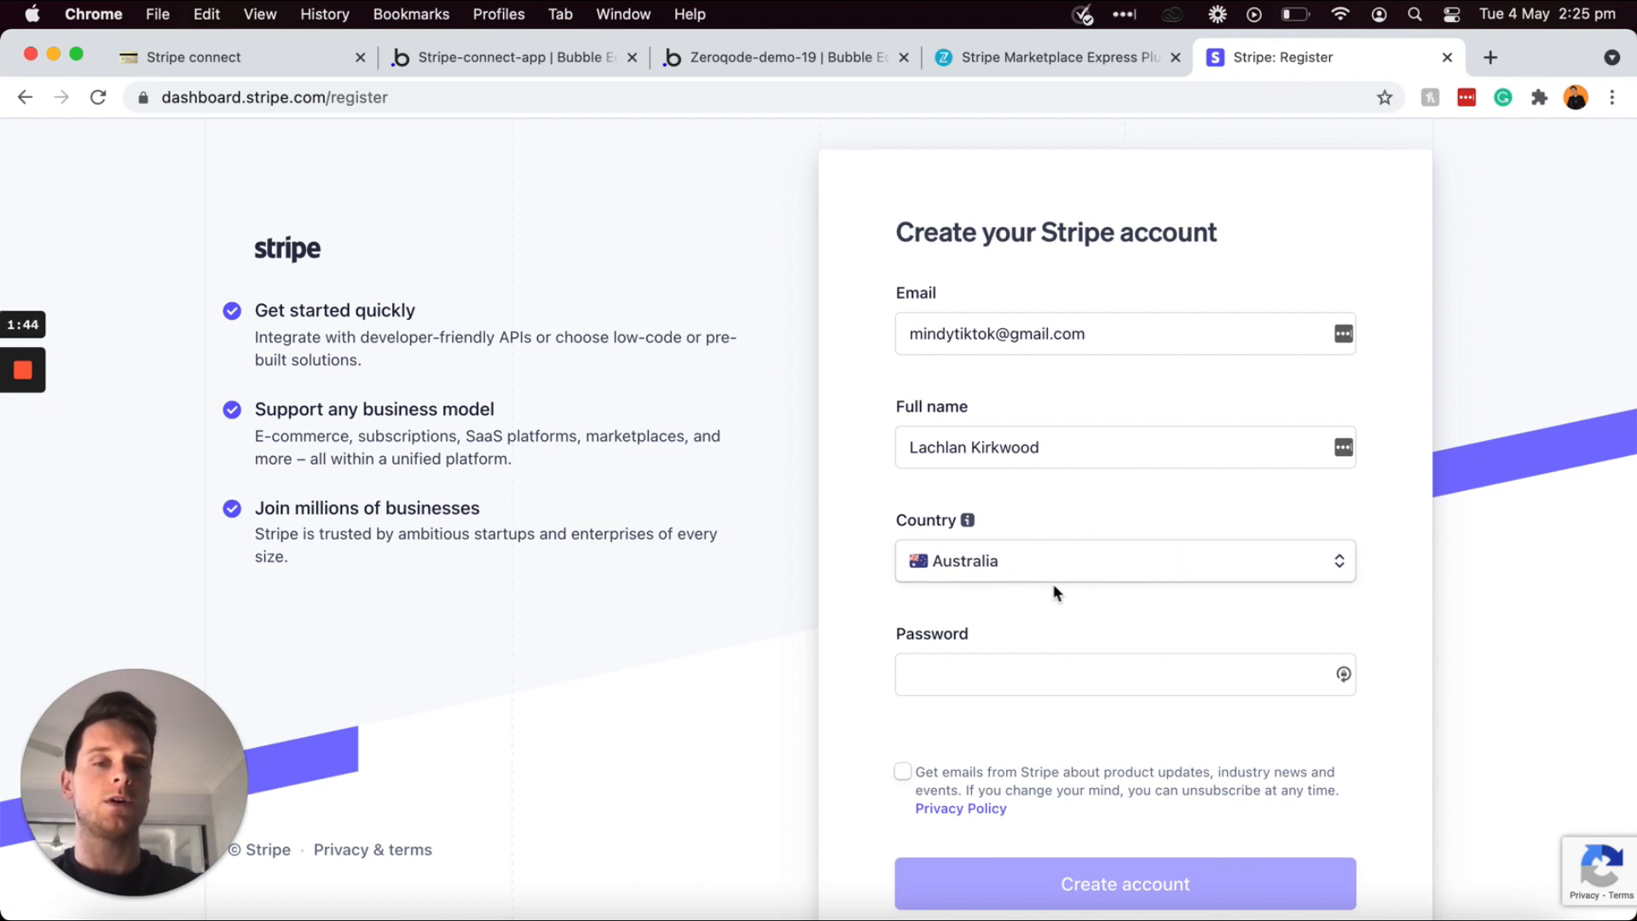
Step: Enter the account password and create the Stripe account with Australia as the country
{"action": "left_click", "coordinate": [1026, 665]}
{"action": "type", "text": "••••••"}
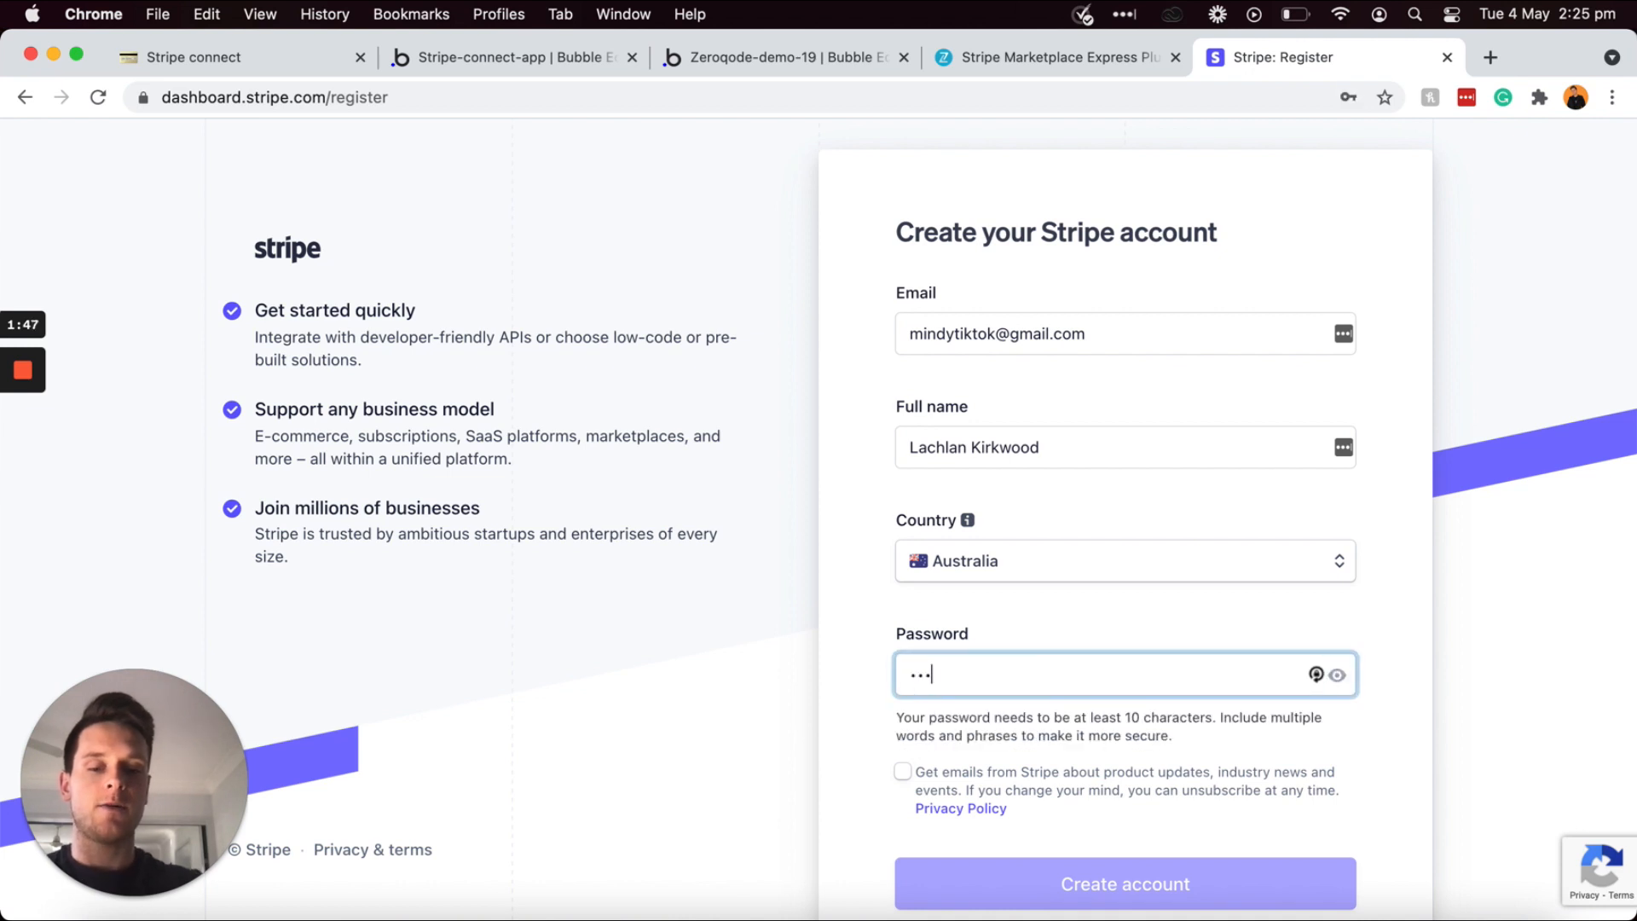
{"action": "type", "text": "••••"}
{"action": "type", "text": "••"}
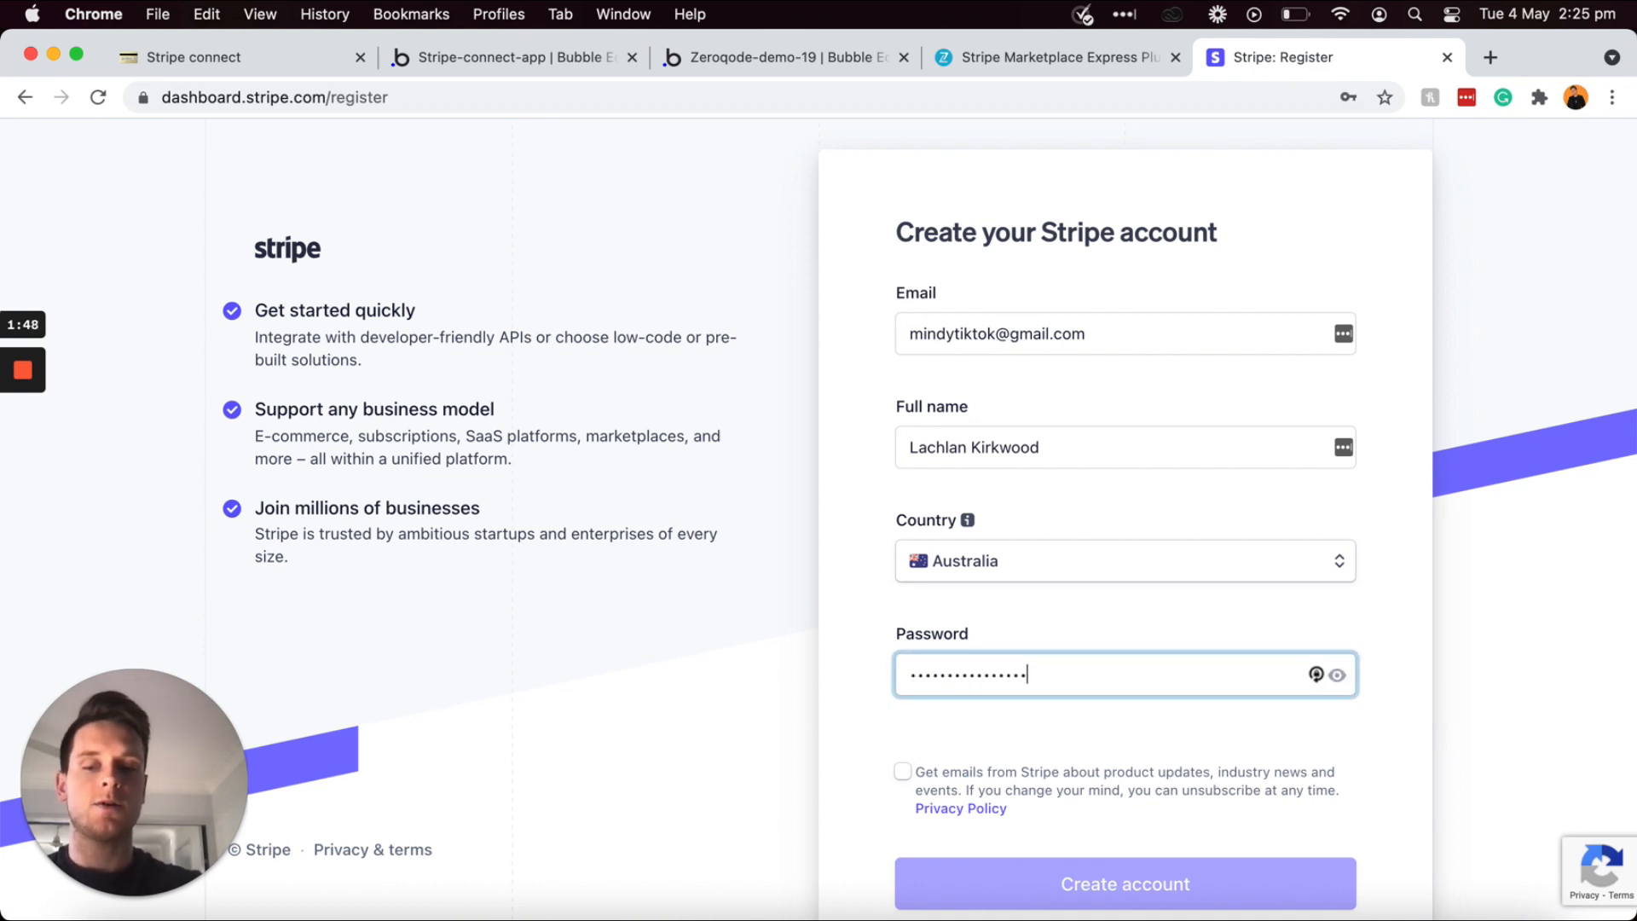
{"action": "type", "text": "•"}
{"action": "left_click", "coordinate": [1058, 610]}
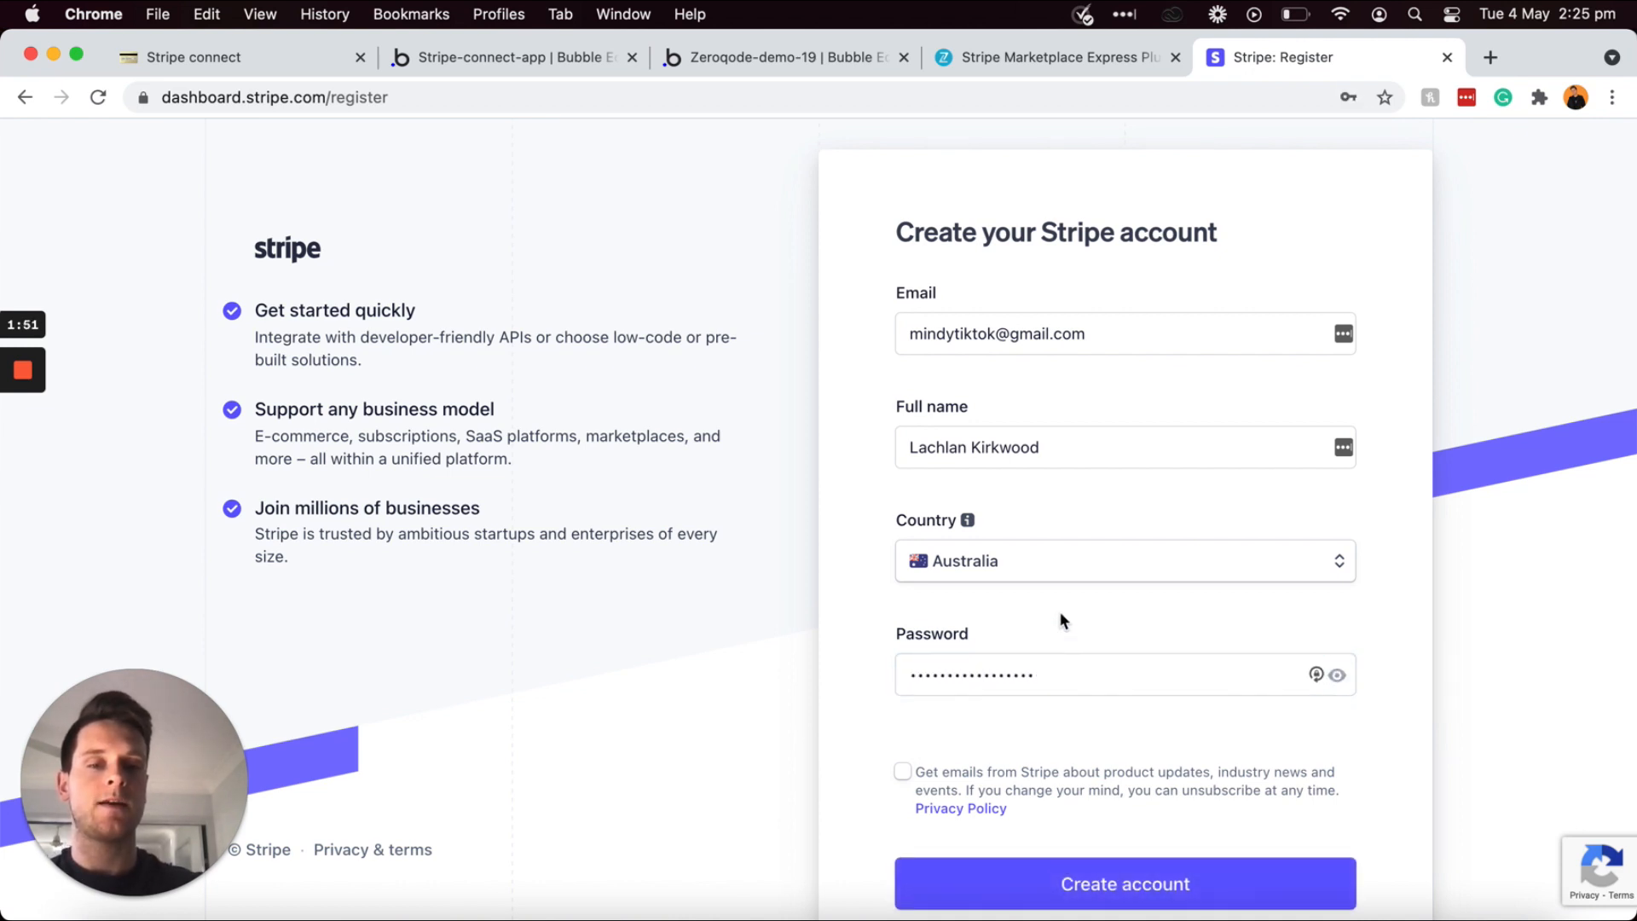
{"action": "scroll", "coordinate": [1058, 611], "scroll_direction": "down", "scroll_amount": 1}
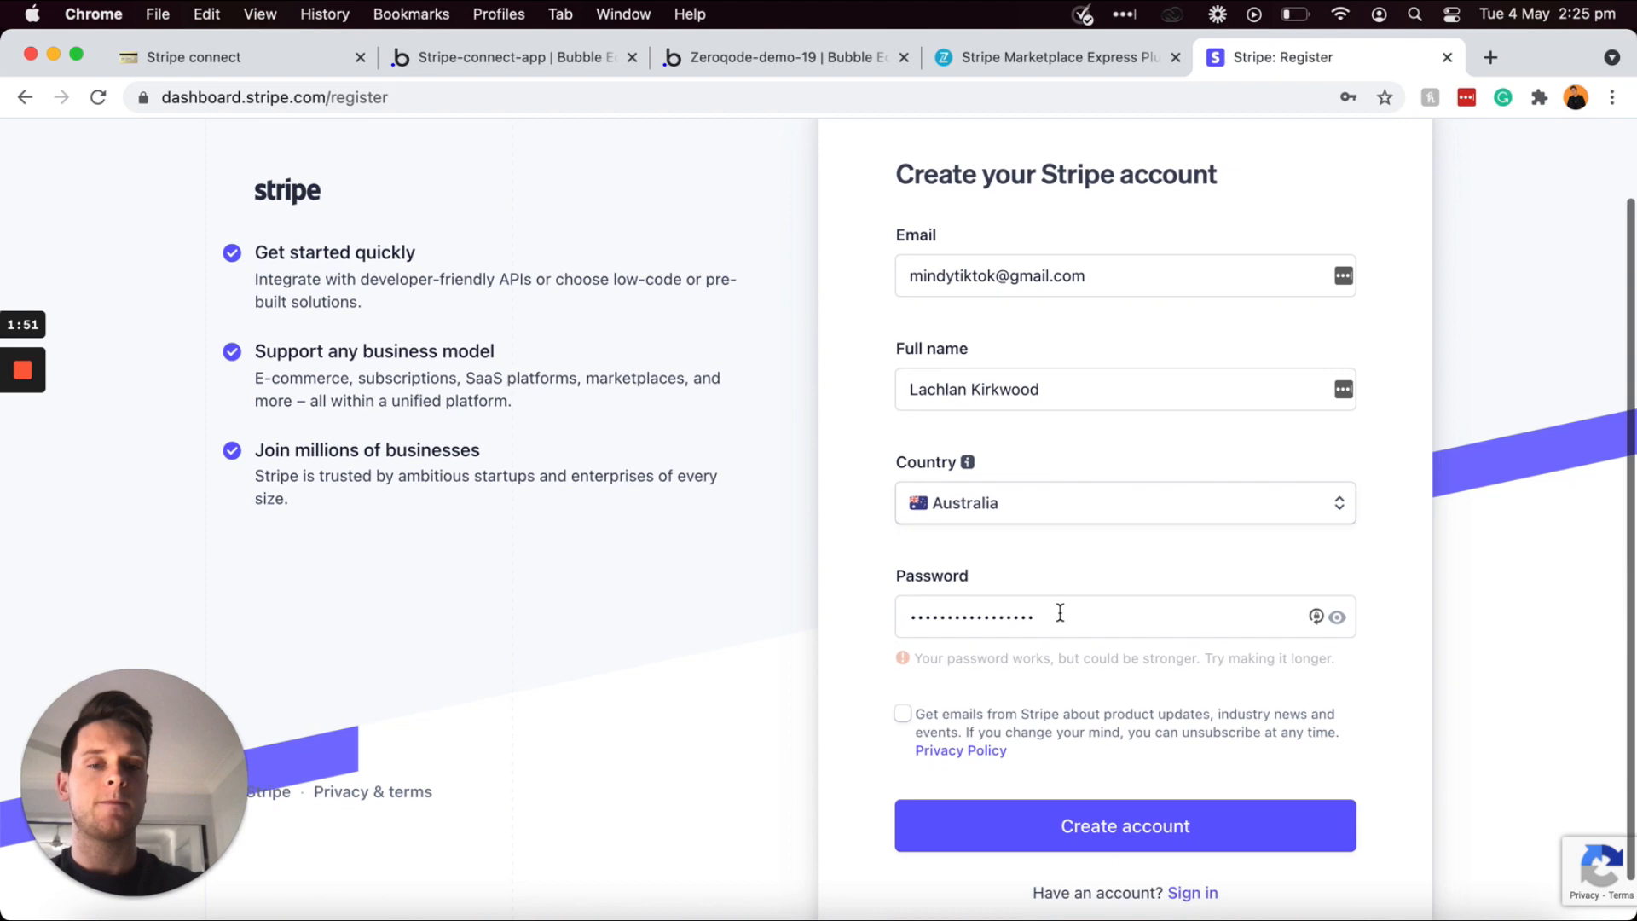
{"action": "left_click", "coordinate": [1060, 826]}
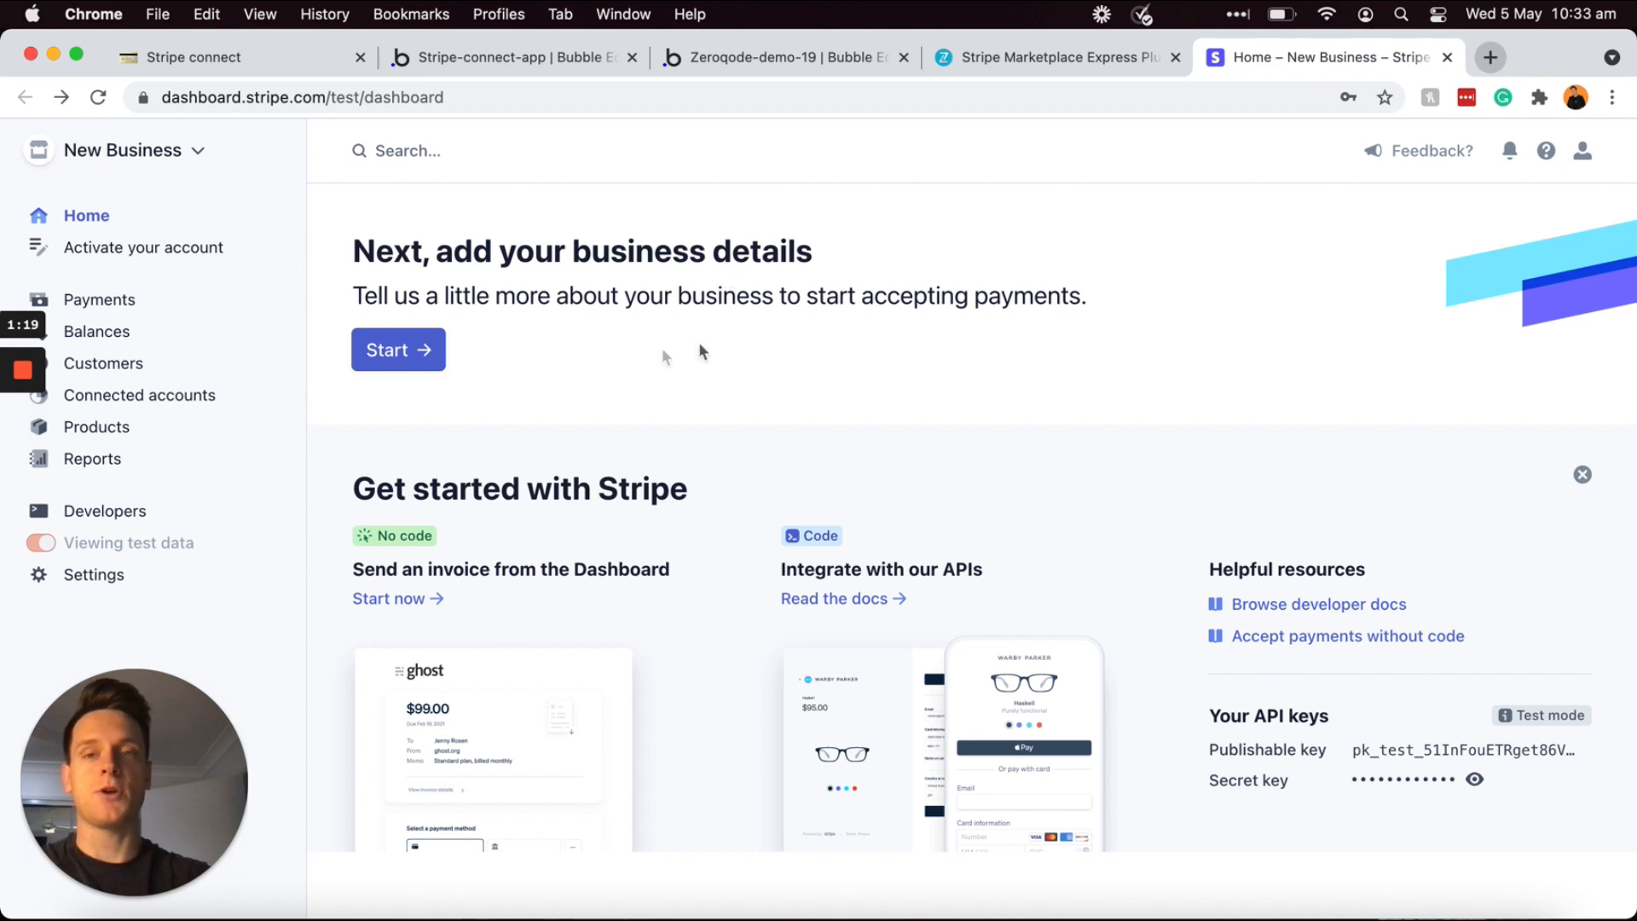
Step: Open the Stripe account activation form and review the business address and business type fields
{"action": "left_click", "coordinate": [132, 251]}
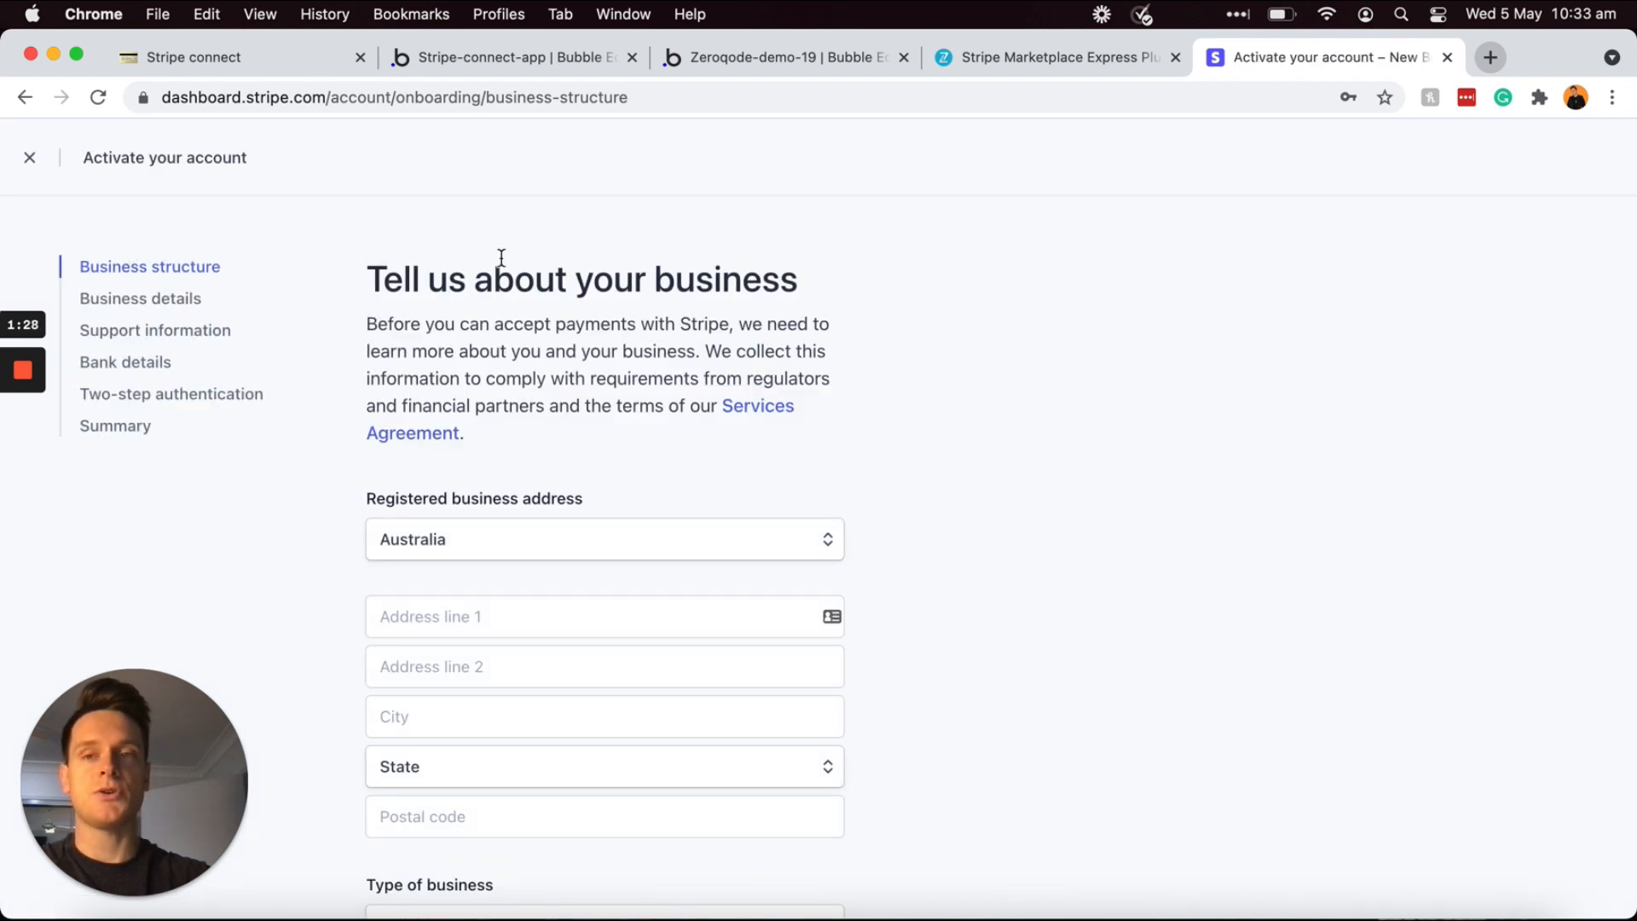
{"action": "scroll", "coordinate": [501, 256], "scroll_direction": "down", "scroll_amount": 4}
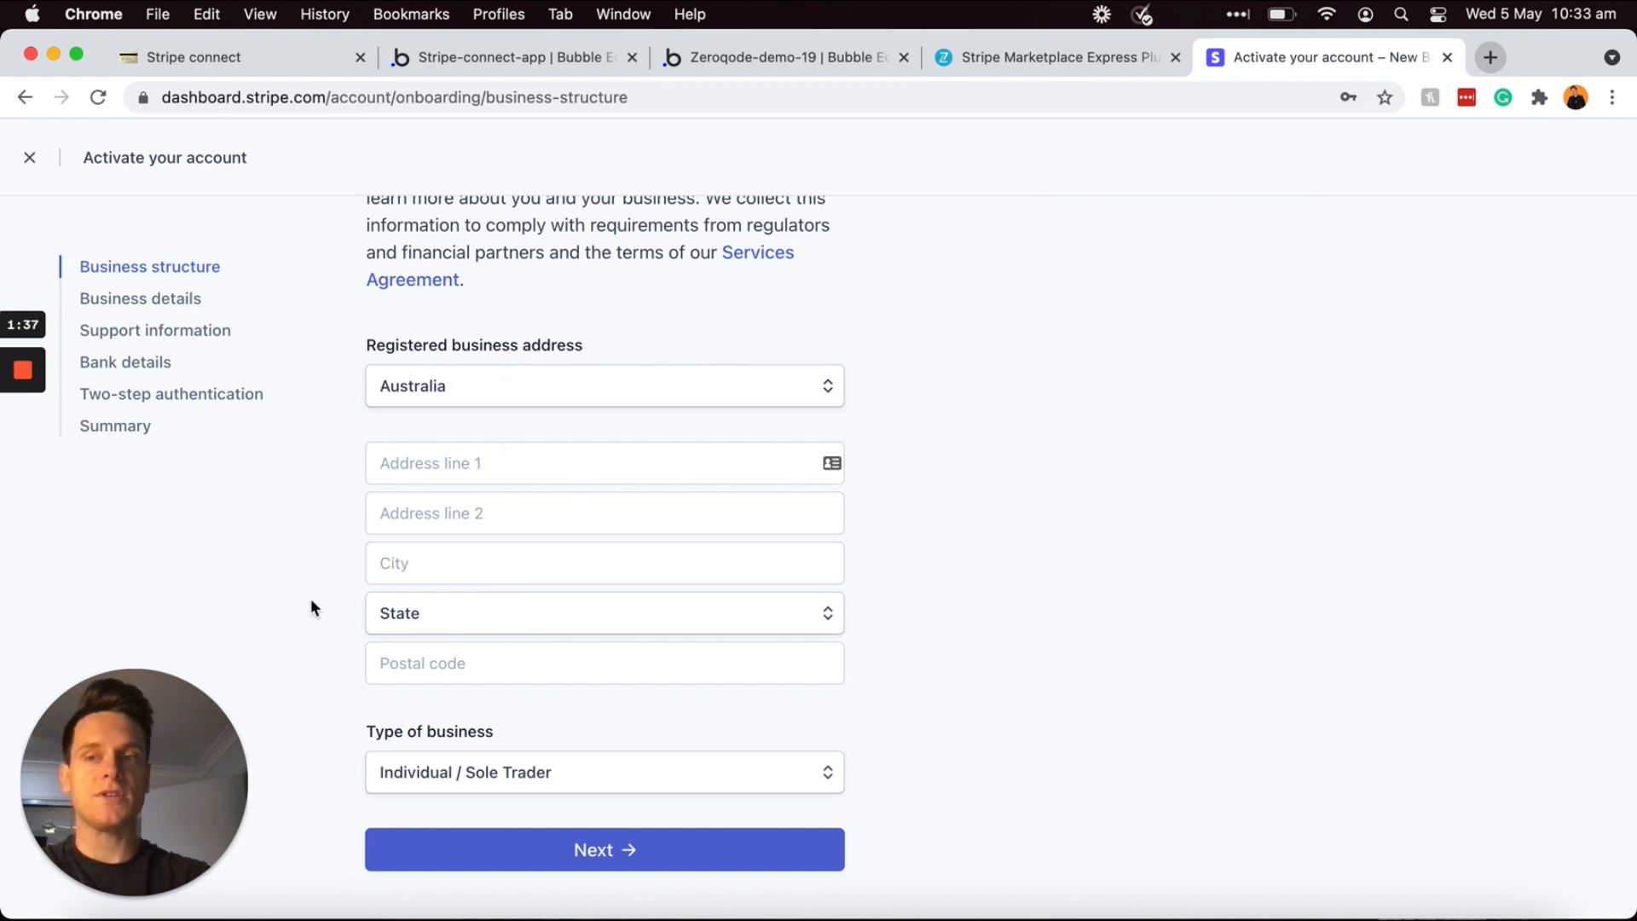
Step: Complete the account activation form and submit its summary to activate the Stripe account
{"action": "scroll", "coordinate": [311, 602], "scroll_direction": "down", "scroll_amount": 1}
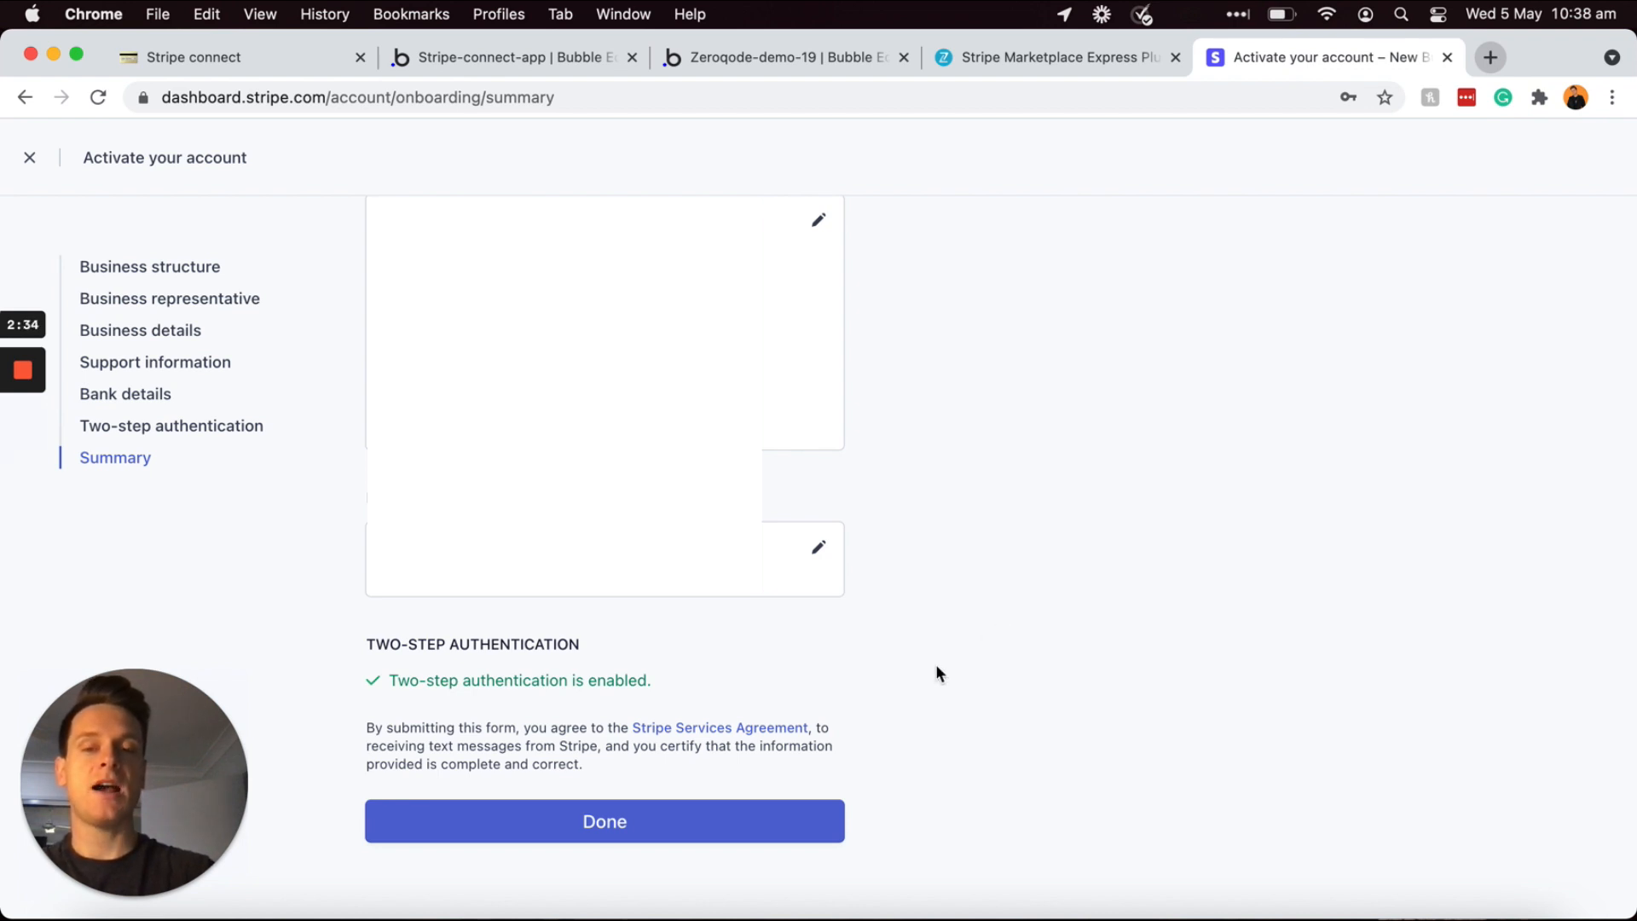
{"action": "left_click", "coordinate": [721, 823]}
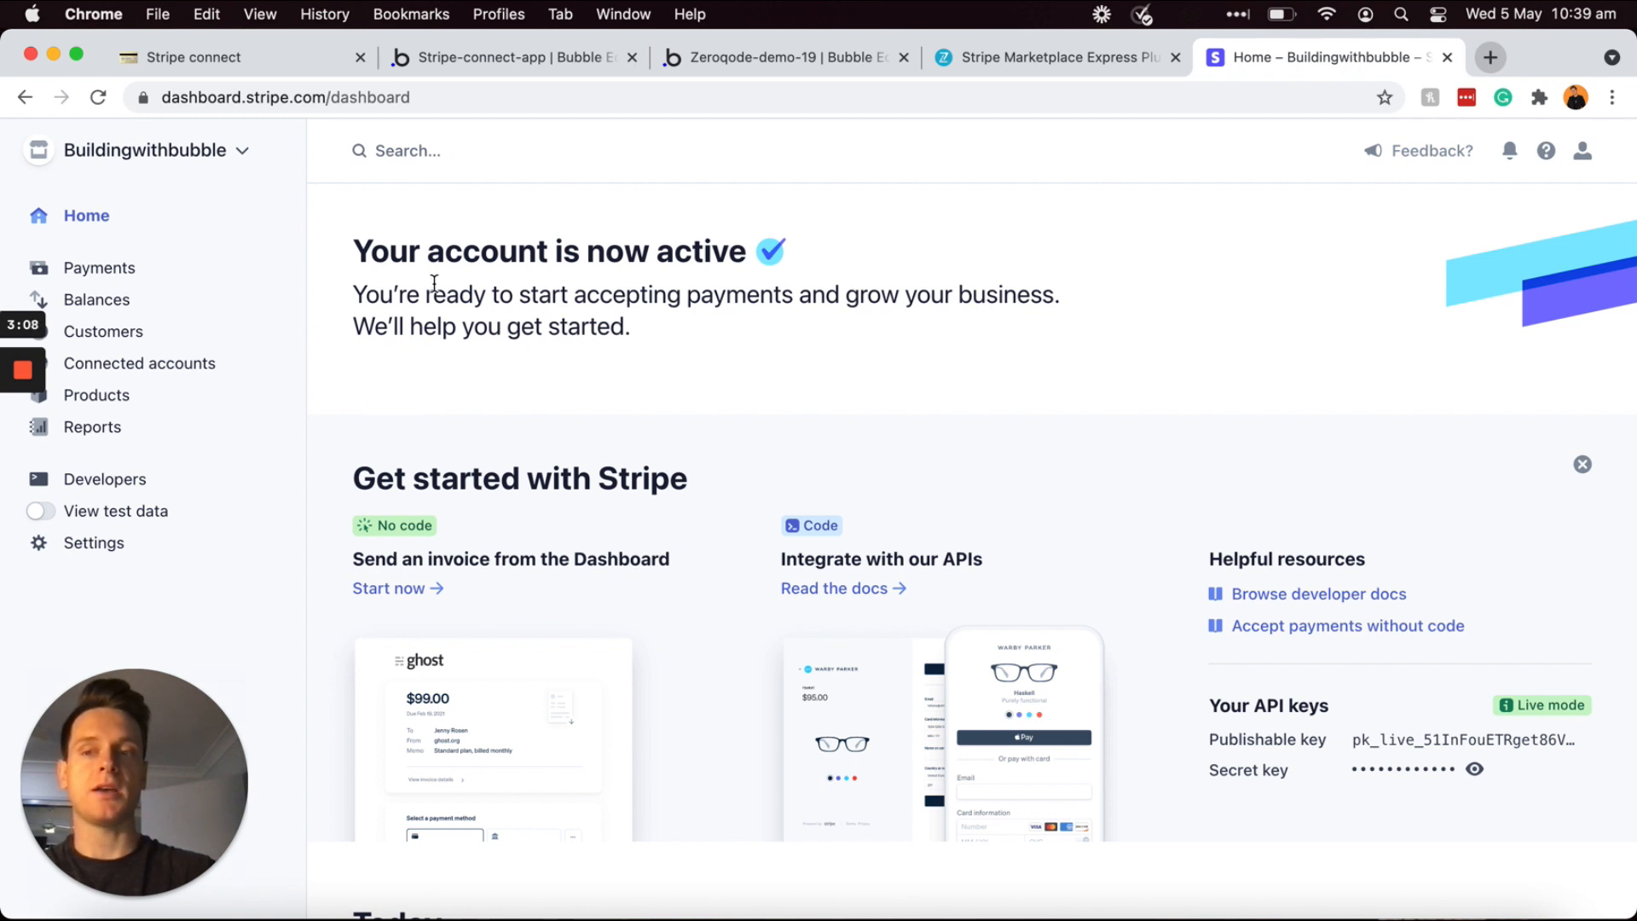
Step: Open the developer API keys page, view the test keys and switch back to the live keys
{"action": "left_click", "coordinate": [92, 482]}
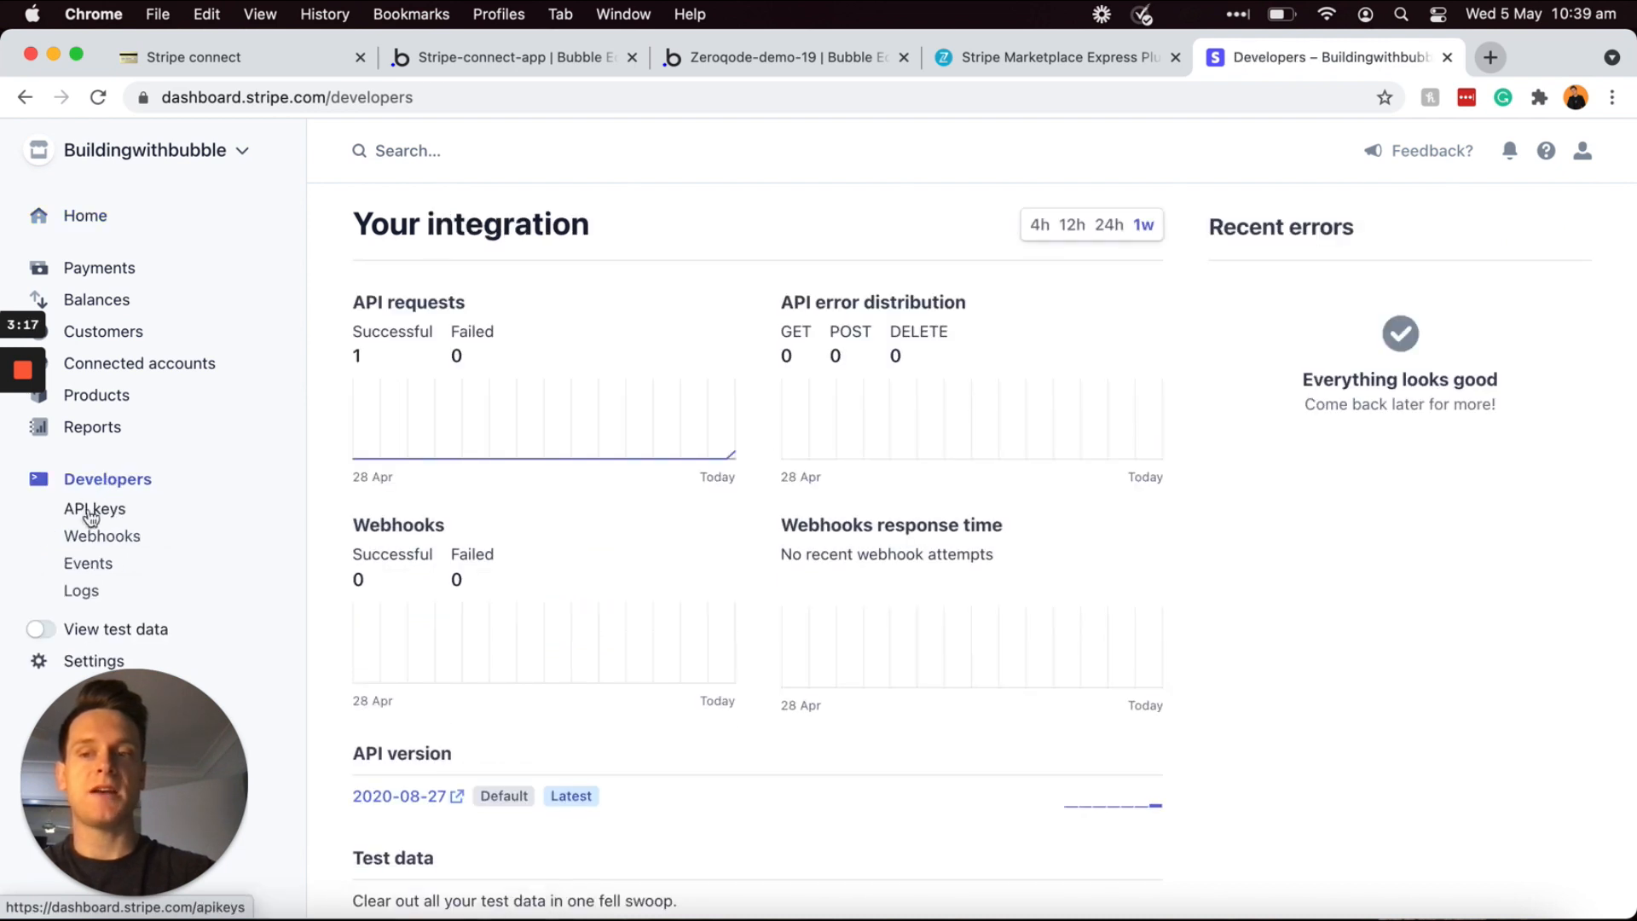
{"action": "left_click", "coordinate": [94, 514]}
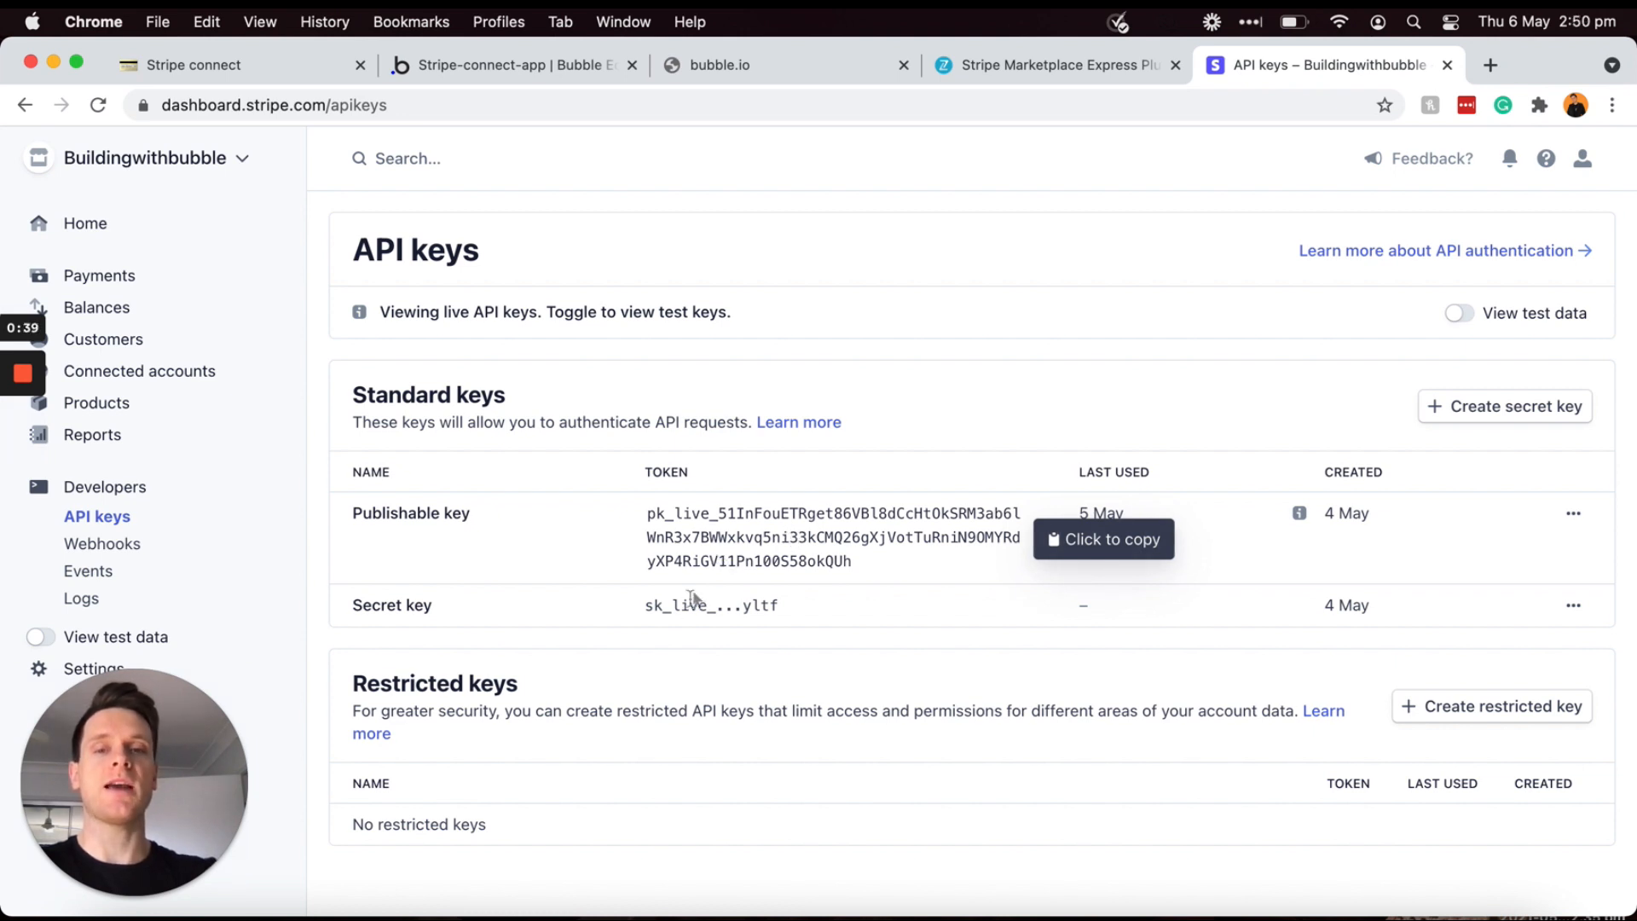
{"action": "left_click", "coordinate": [1460, 314]}
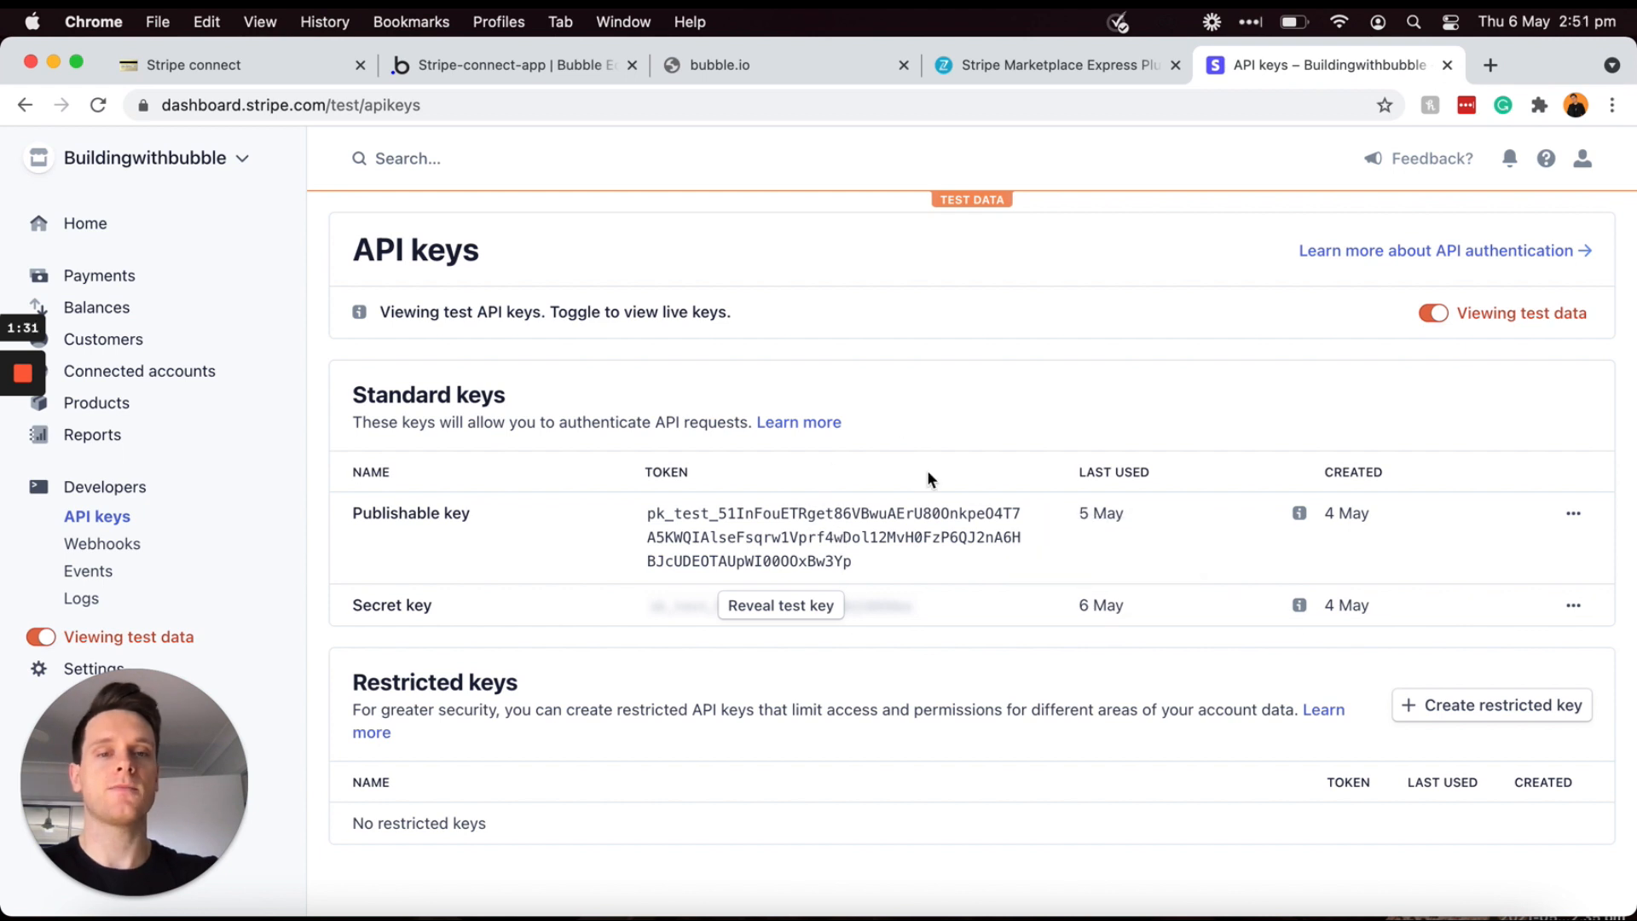
{"action": "left_click", "coordinate": [1432, 315]}
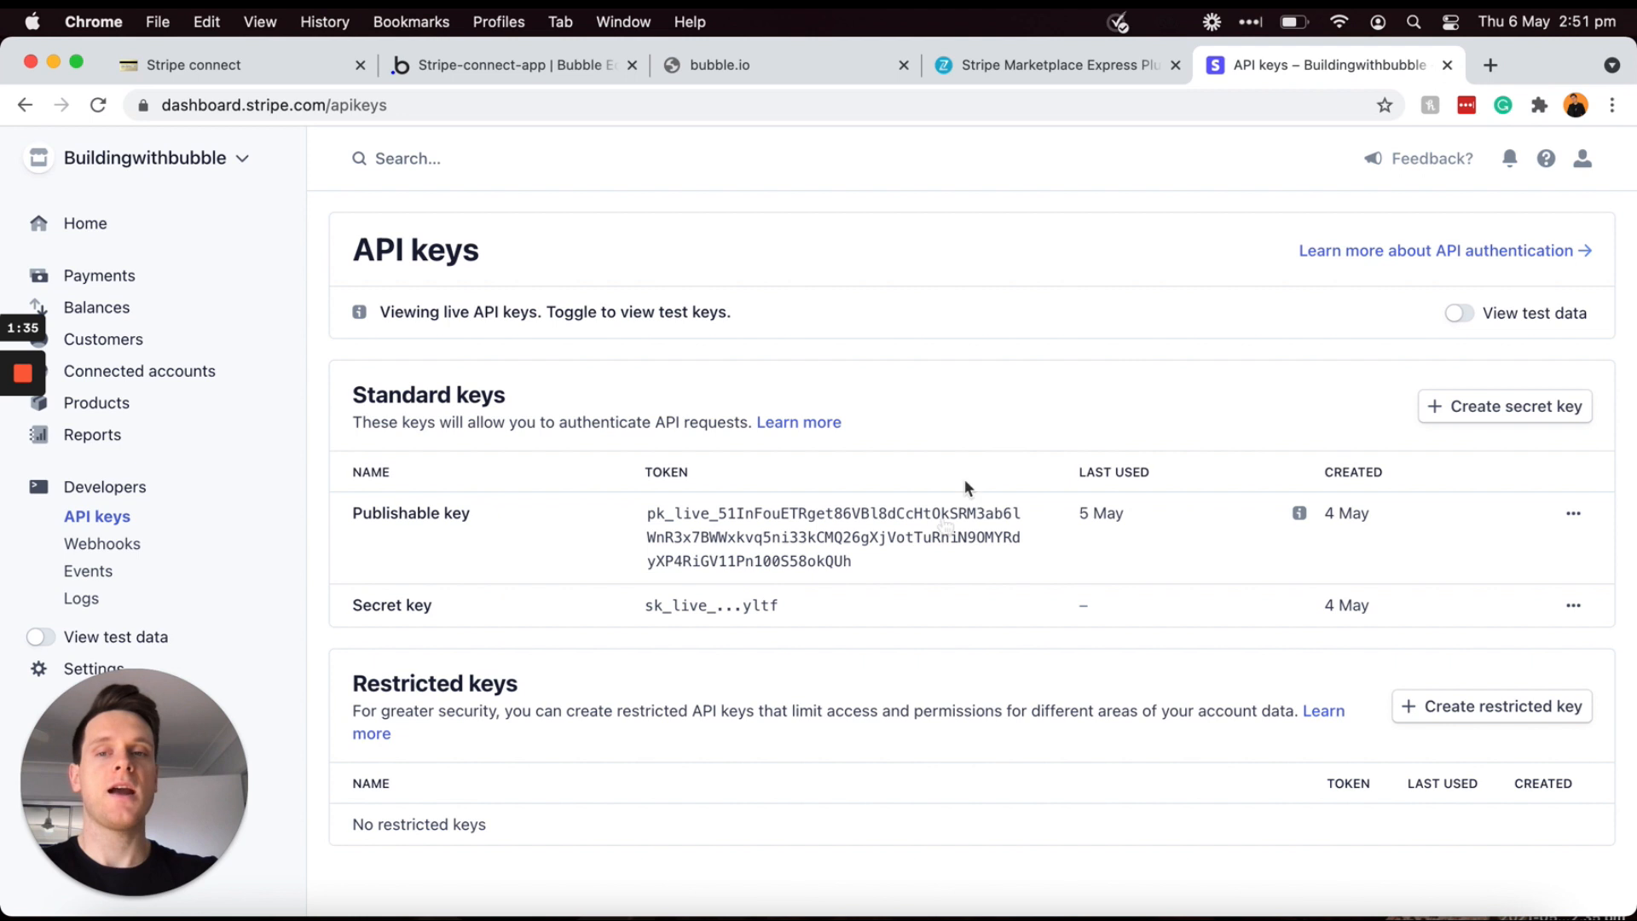
Step: Copy the live publishable key and paste it into the Stripe Publishable Key field of Stripe Marketplace Express in the Stripe-connect-app project
{"action": "left_click", "coordinate": [929, 537]}
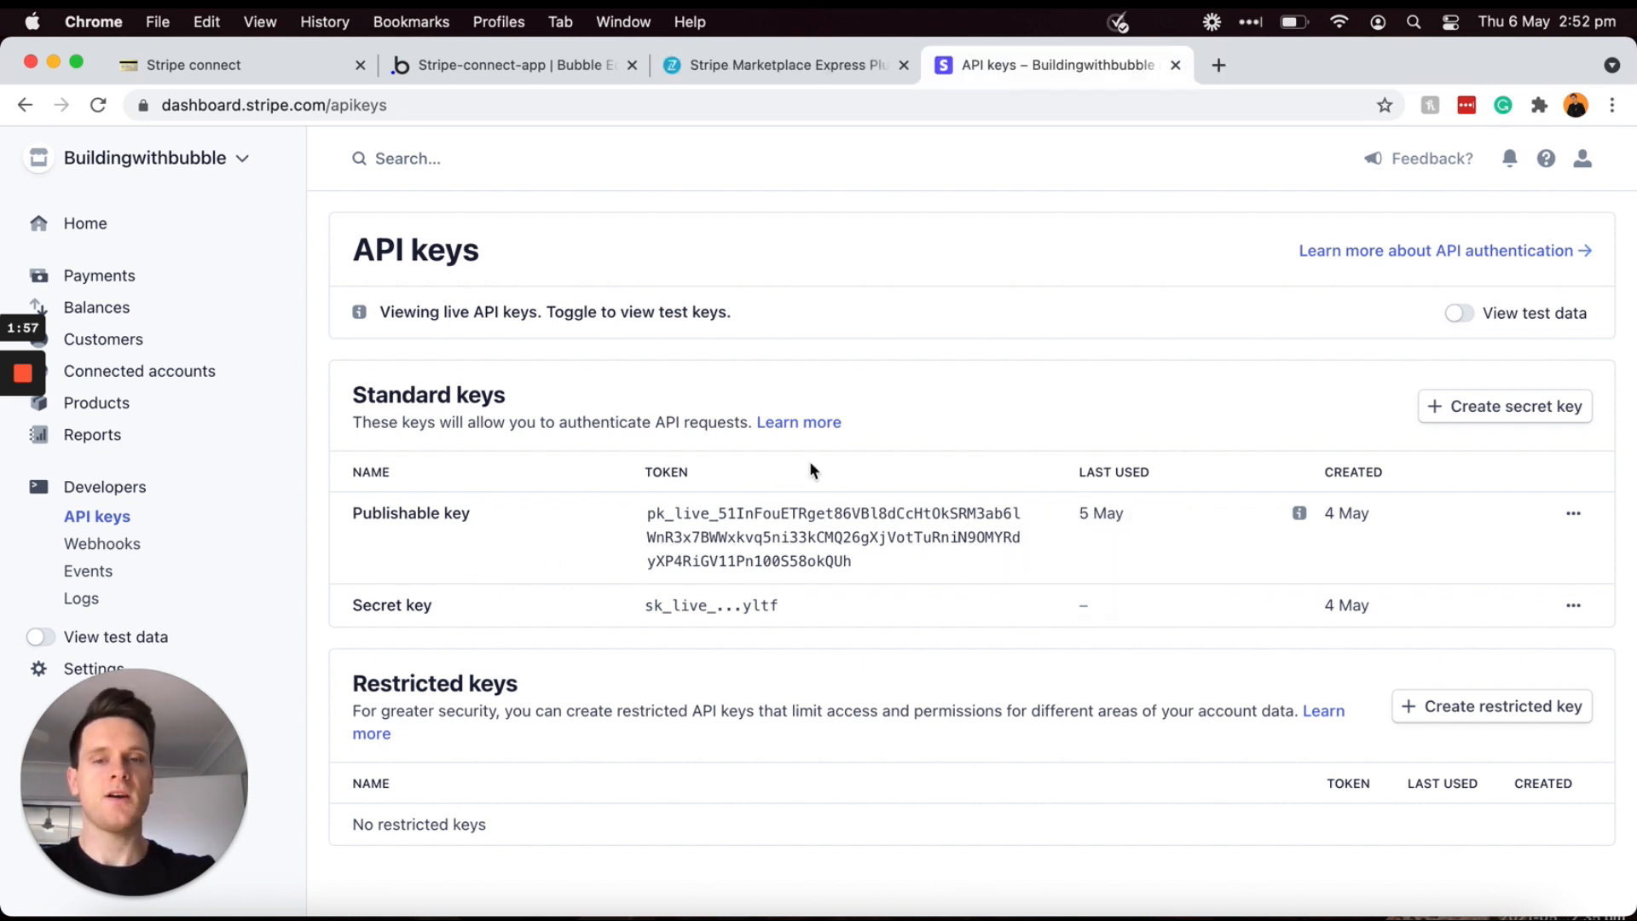
{"action": "left_click", "coordinate": [504, 63]}
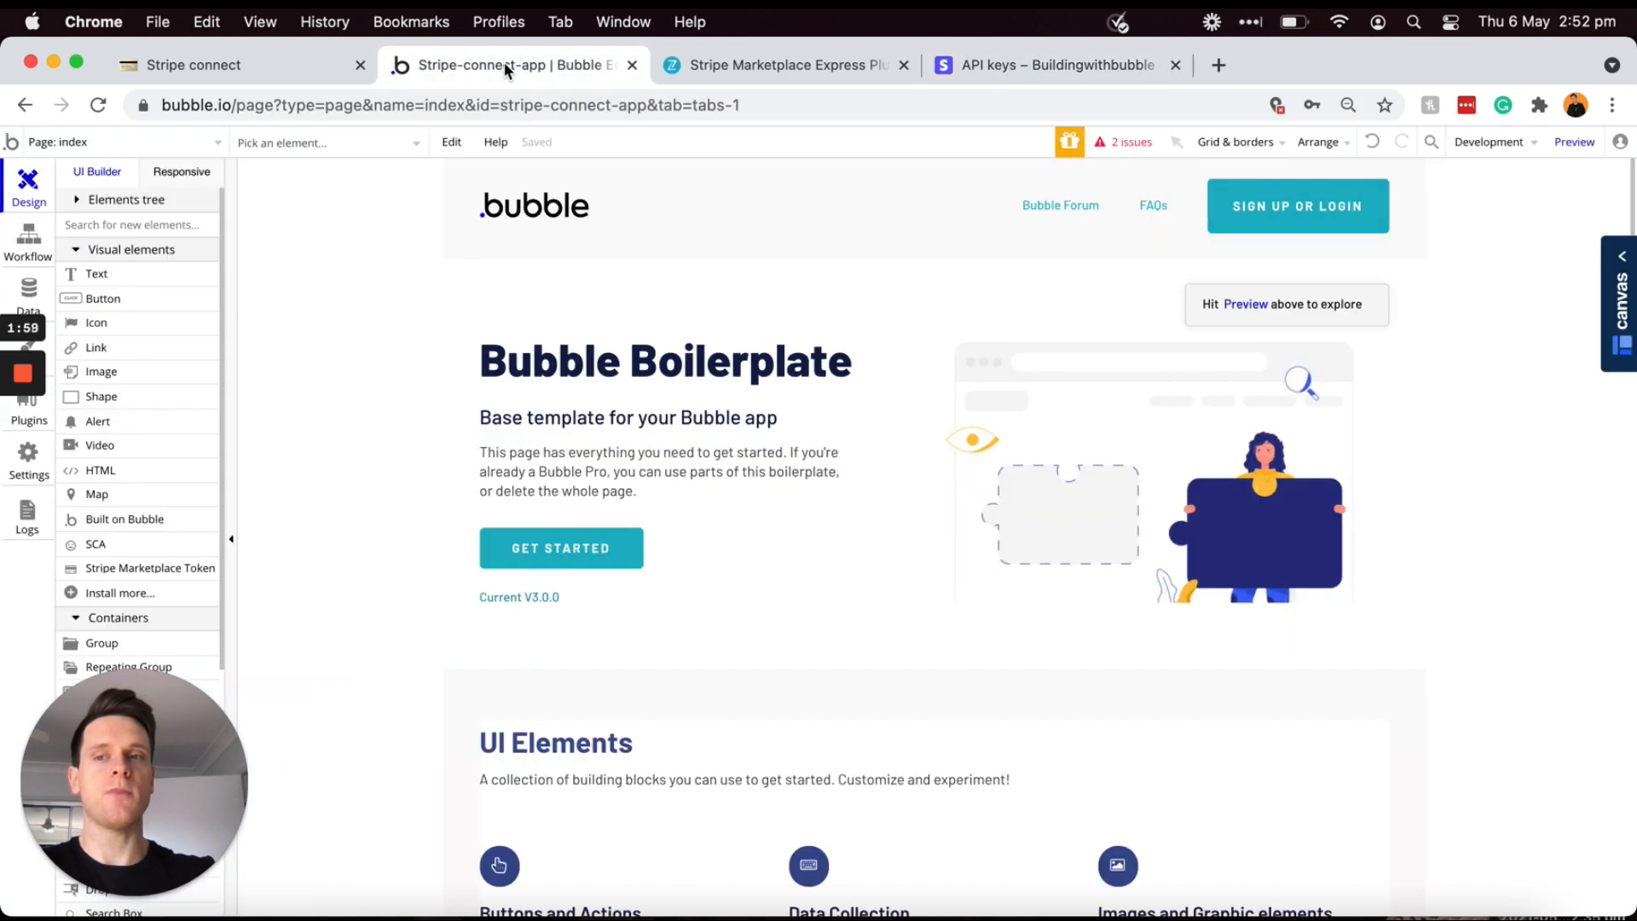
{"action": "left_click", "coordinate": [48, 421]}
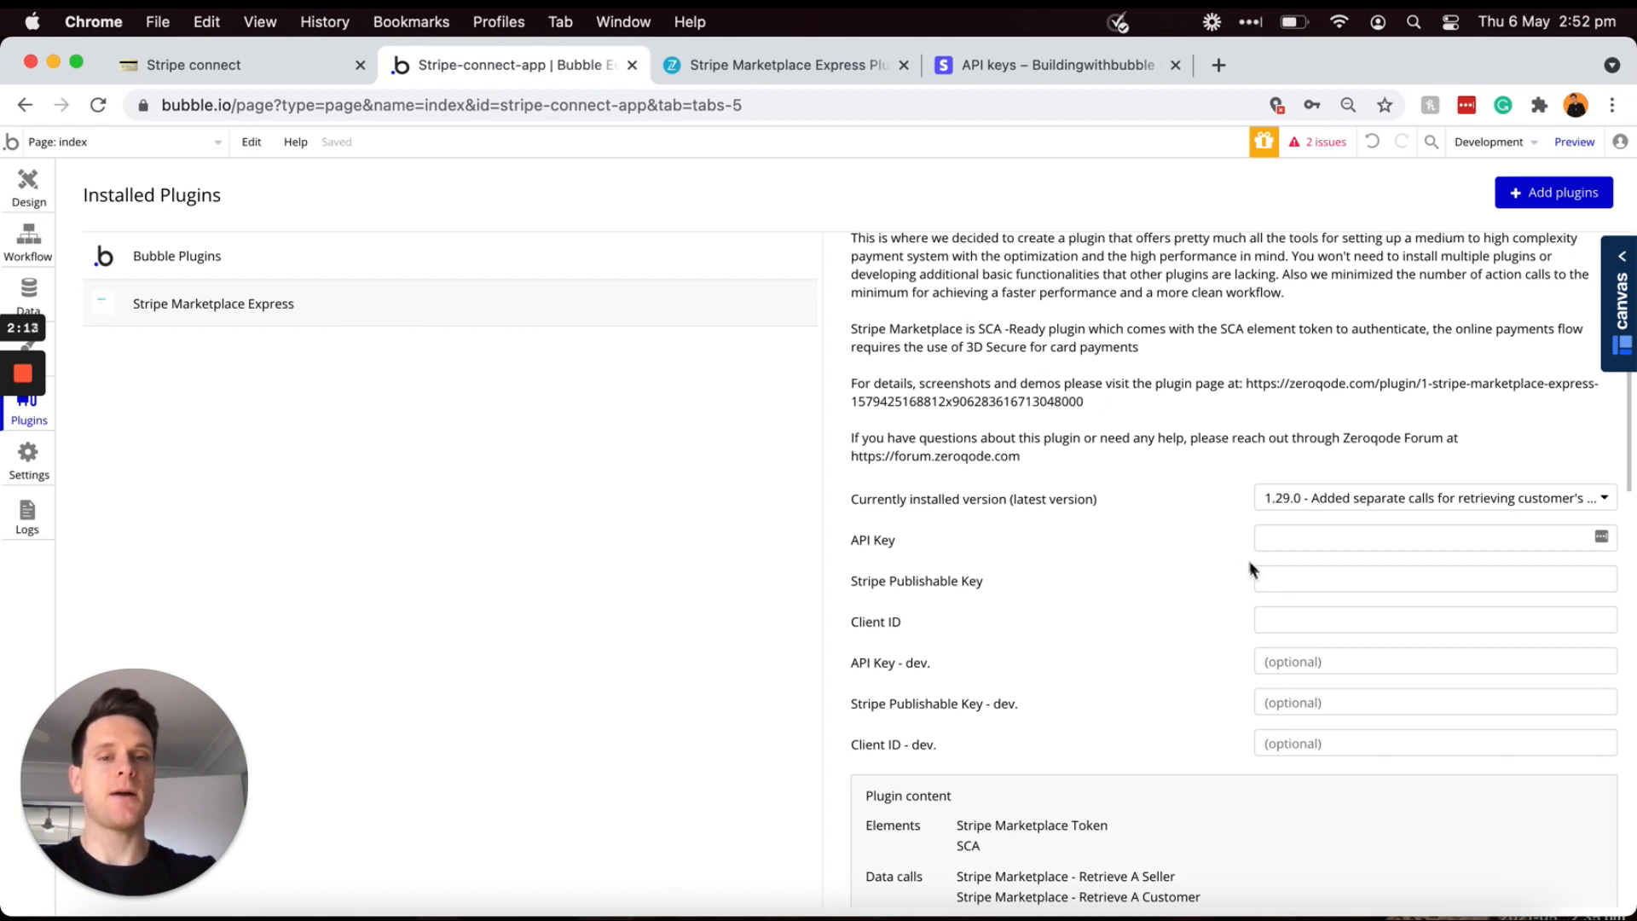
{"action": "left_click", "coordinate": [1268, 578]}
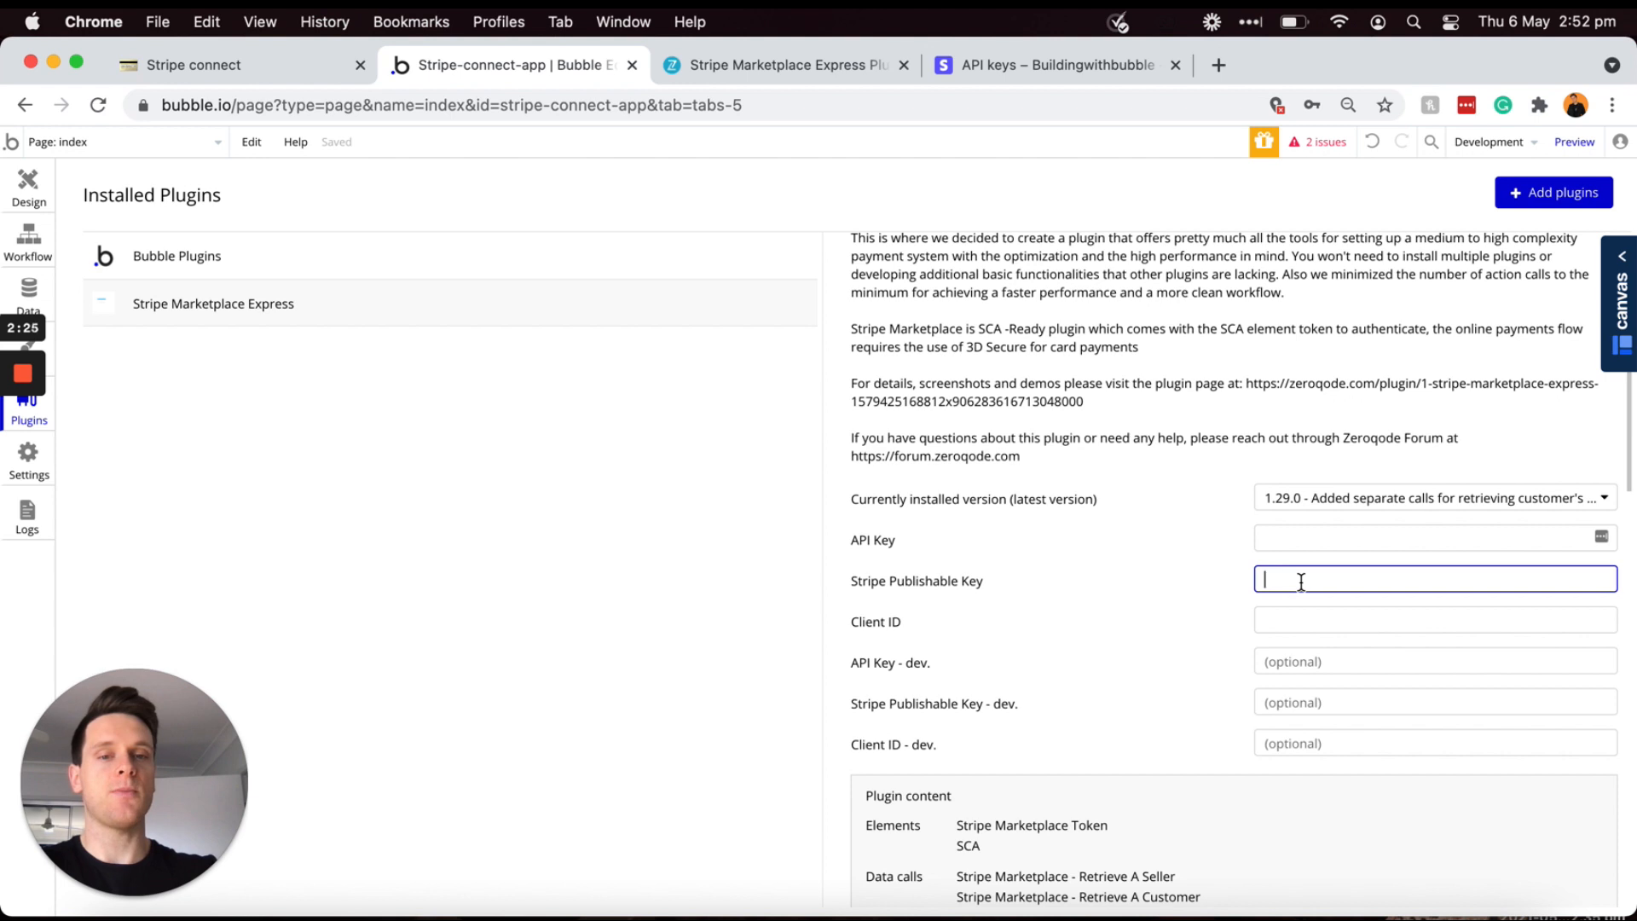
{"action": "key", "text": "super+v"}
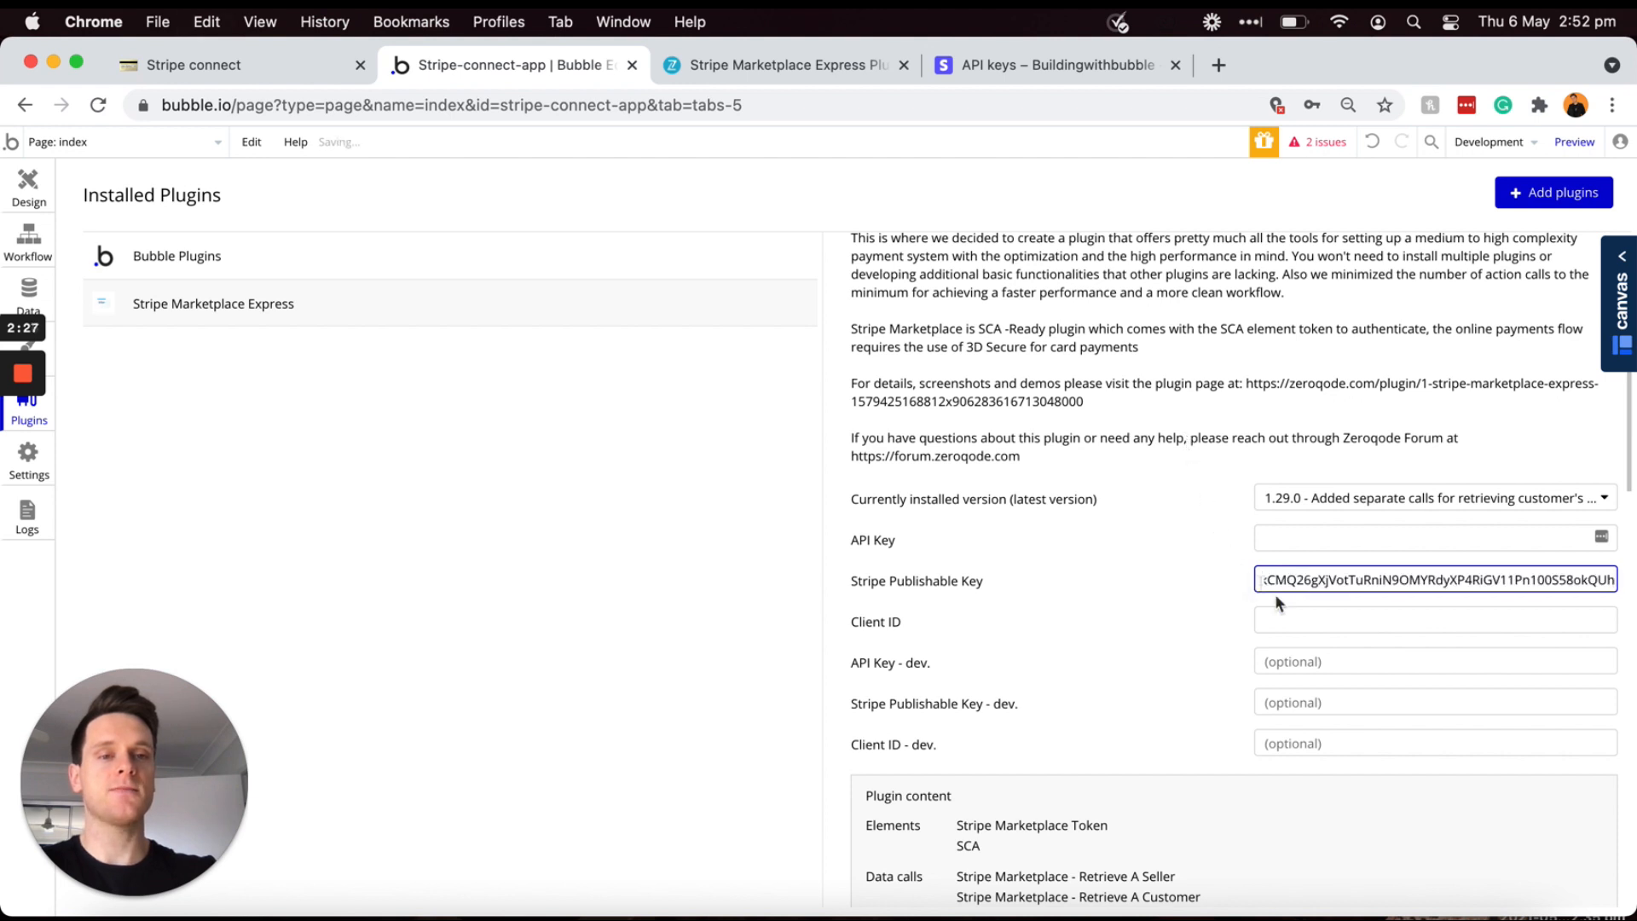
{"action": "left_click", "coordinate": [1192, 591]}
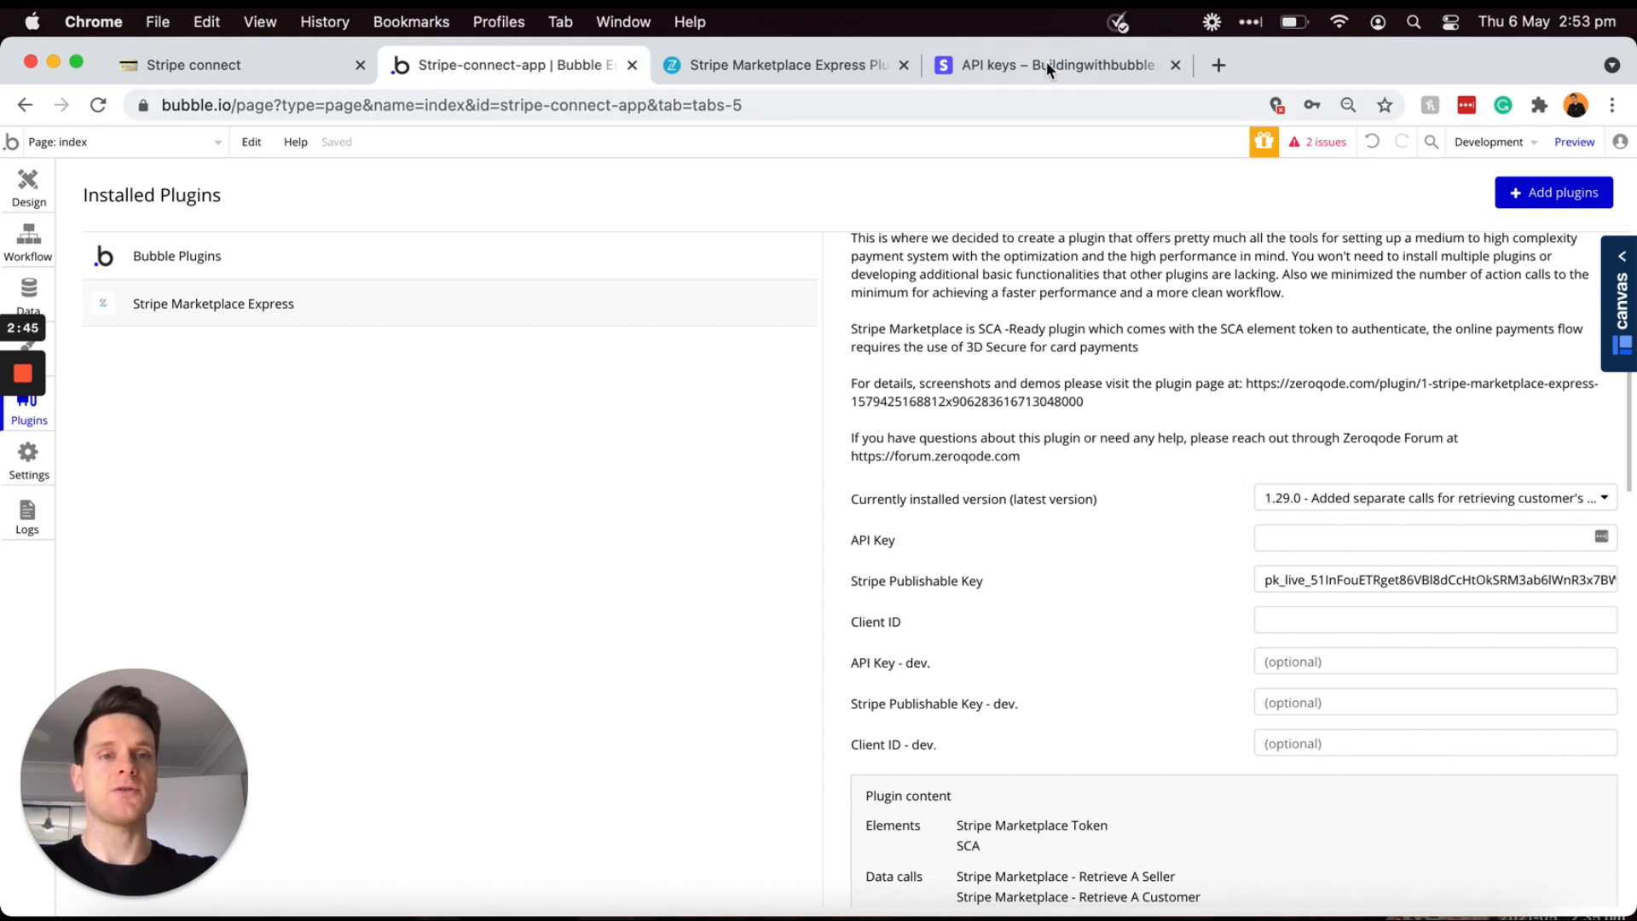
Step: Copy the live secret key from Stripe and paste it into the plugin's API Key field in Bubble
{"action": "left_click", "coordinate": [1045, 61]}
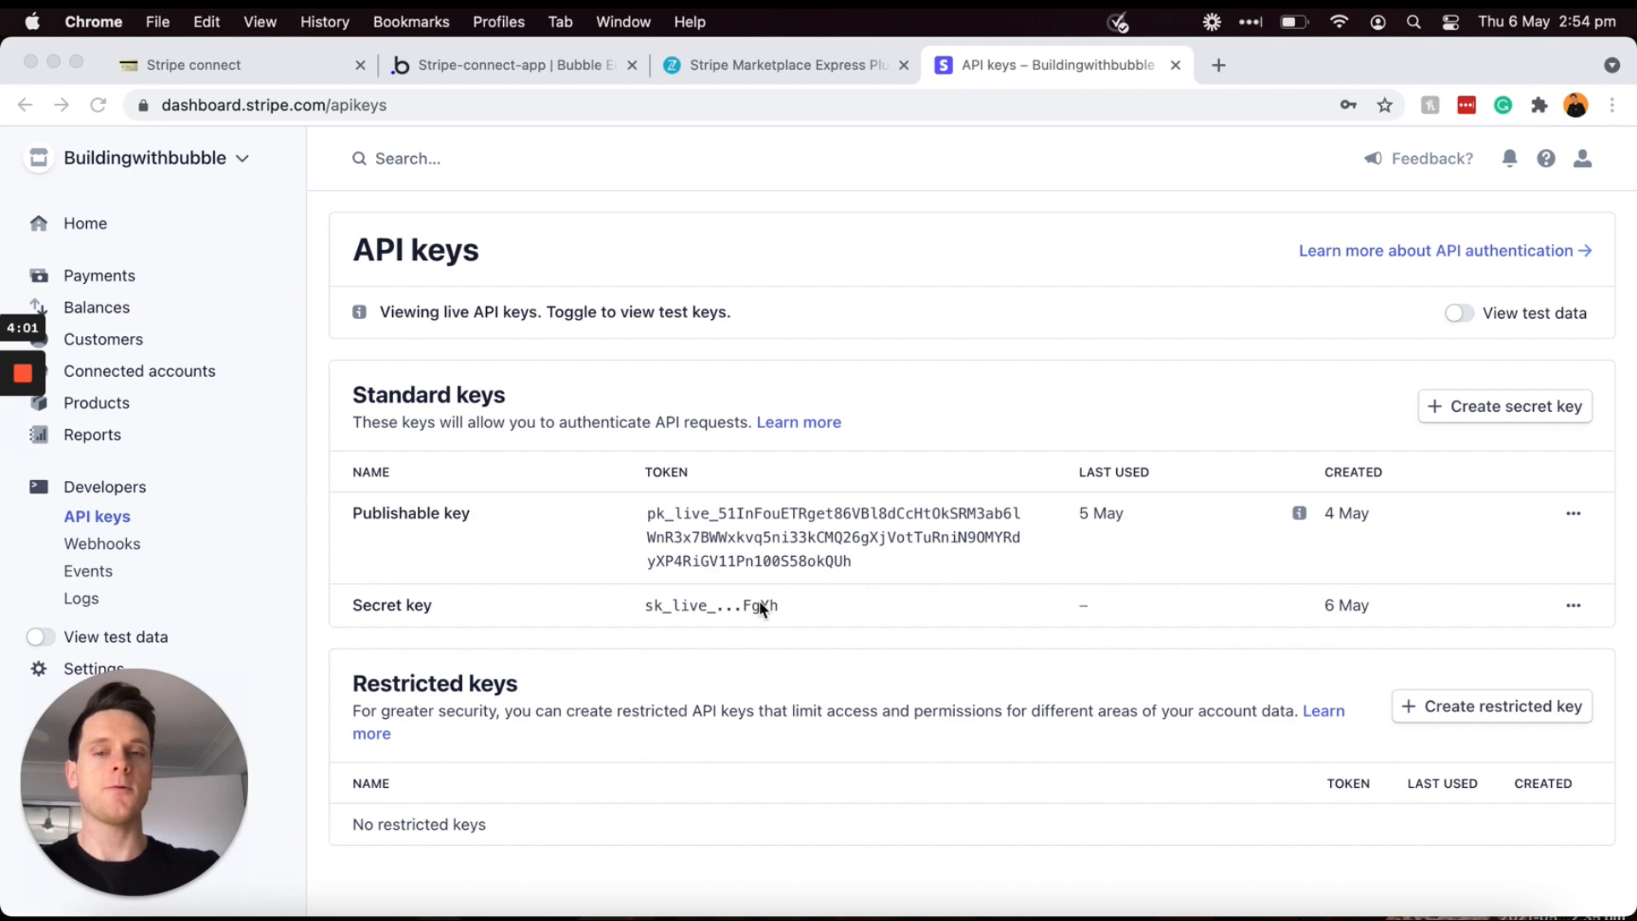
{"action": "left_click", "coordinate": [714, 611]}
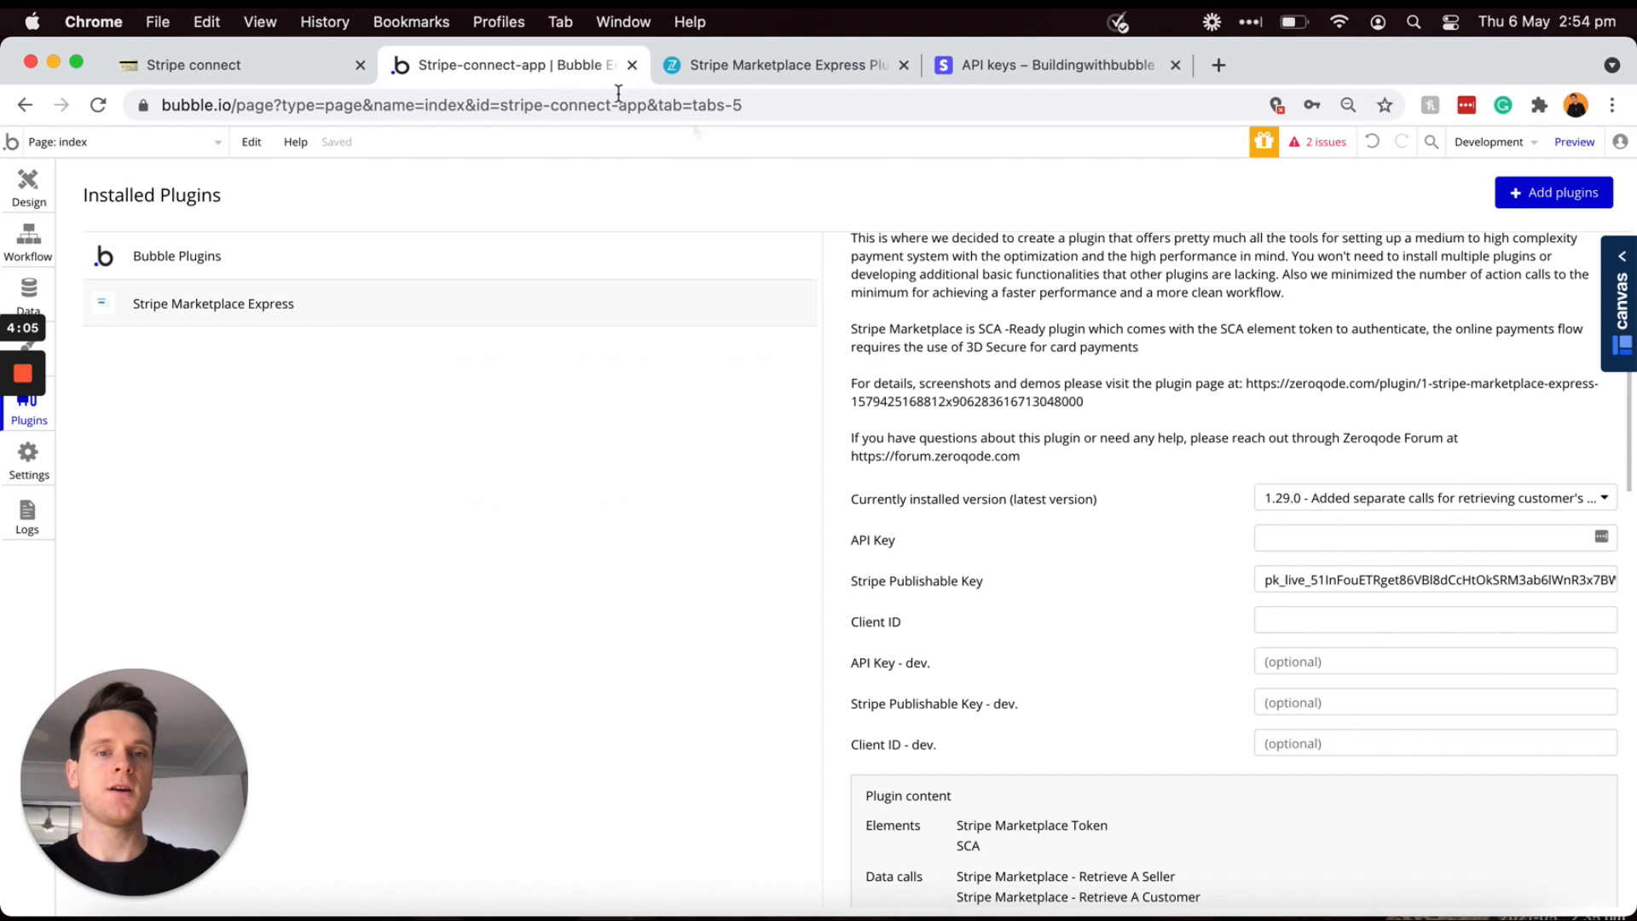
{"action": "left_click", "coordinate": [1301, 535]}
{"action": "key", "text": "super+v"}
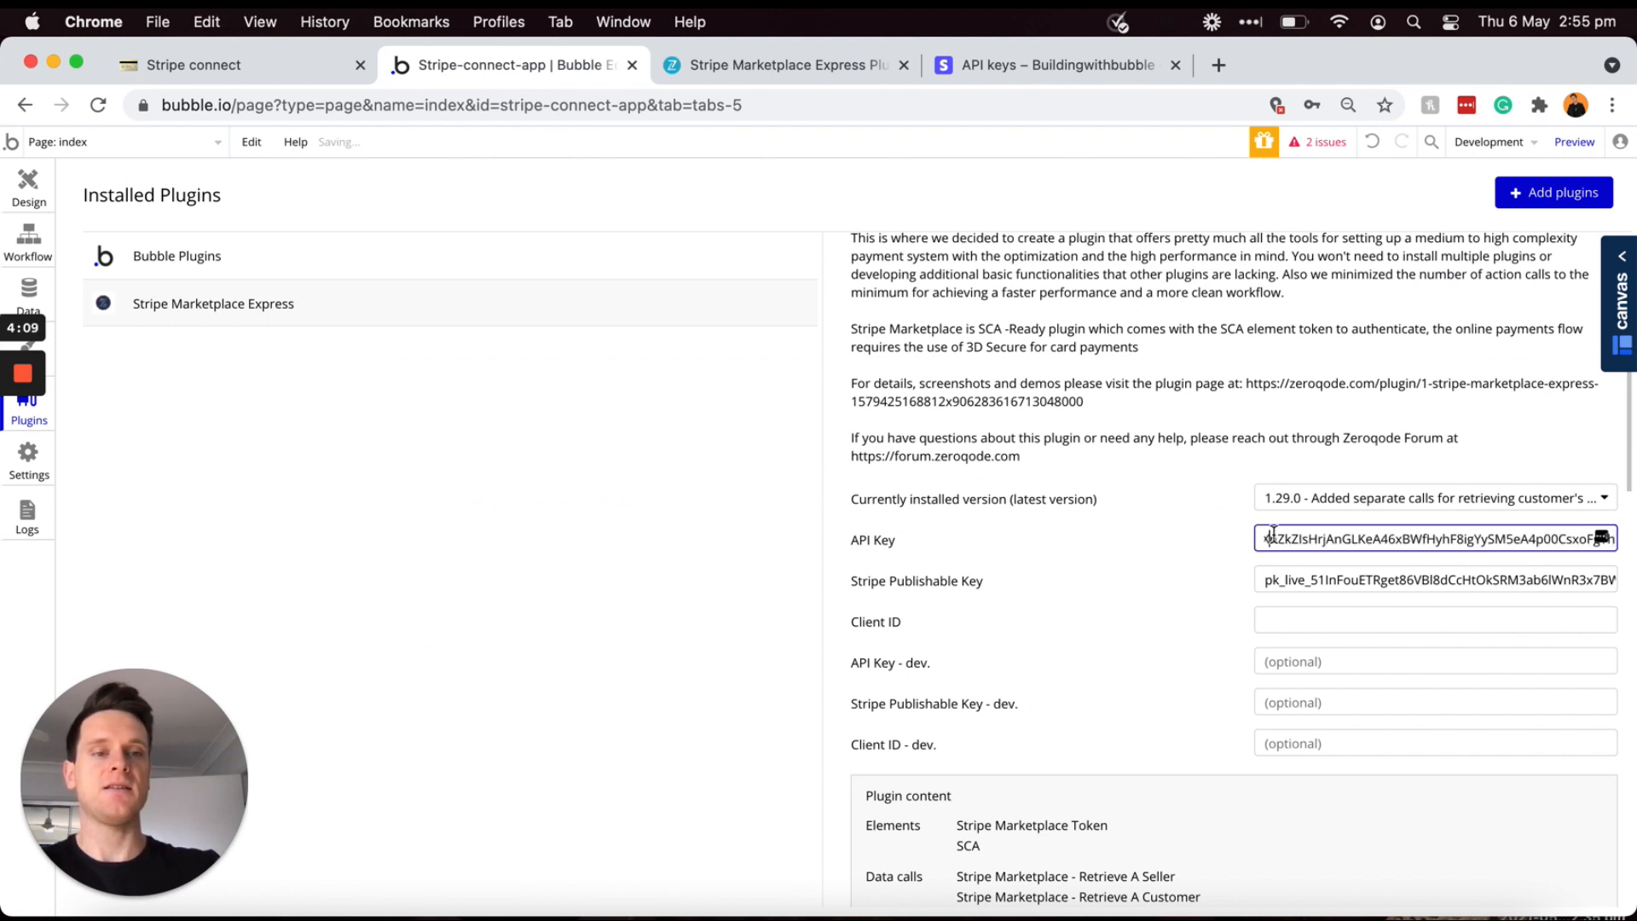
{"action": "key", "text": "super+Left"}
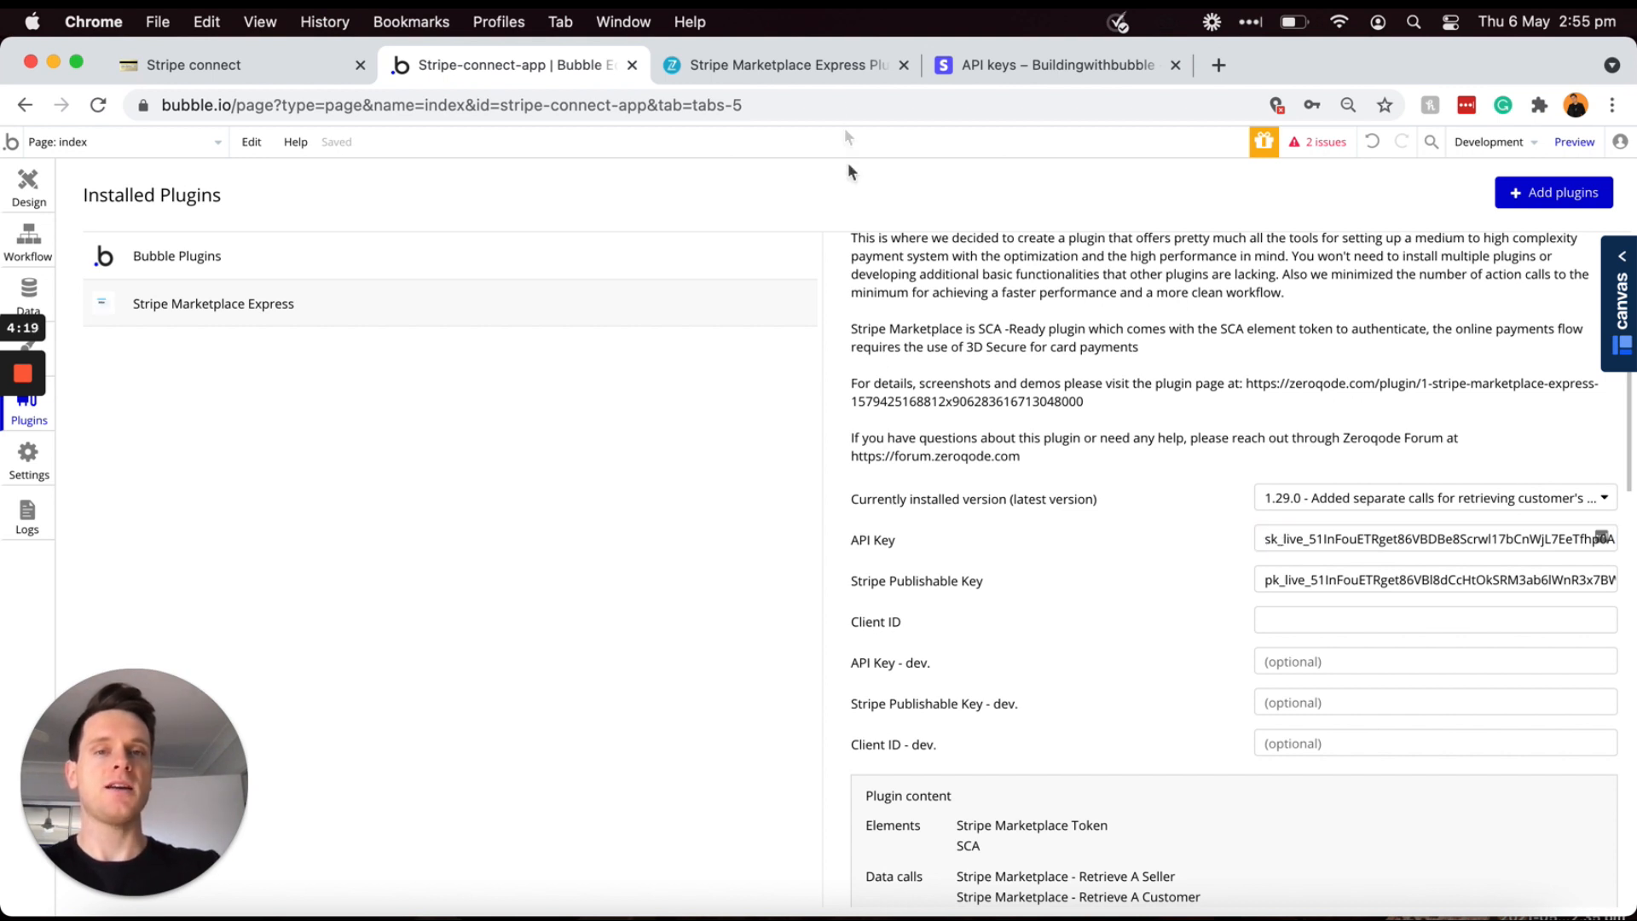
Step: Glance at the plugin documentation and prefix the live API Key value with "Bearer" and a space
{"action": "left_click", "coordinate": [796, 72]}
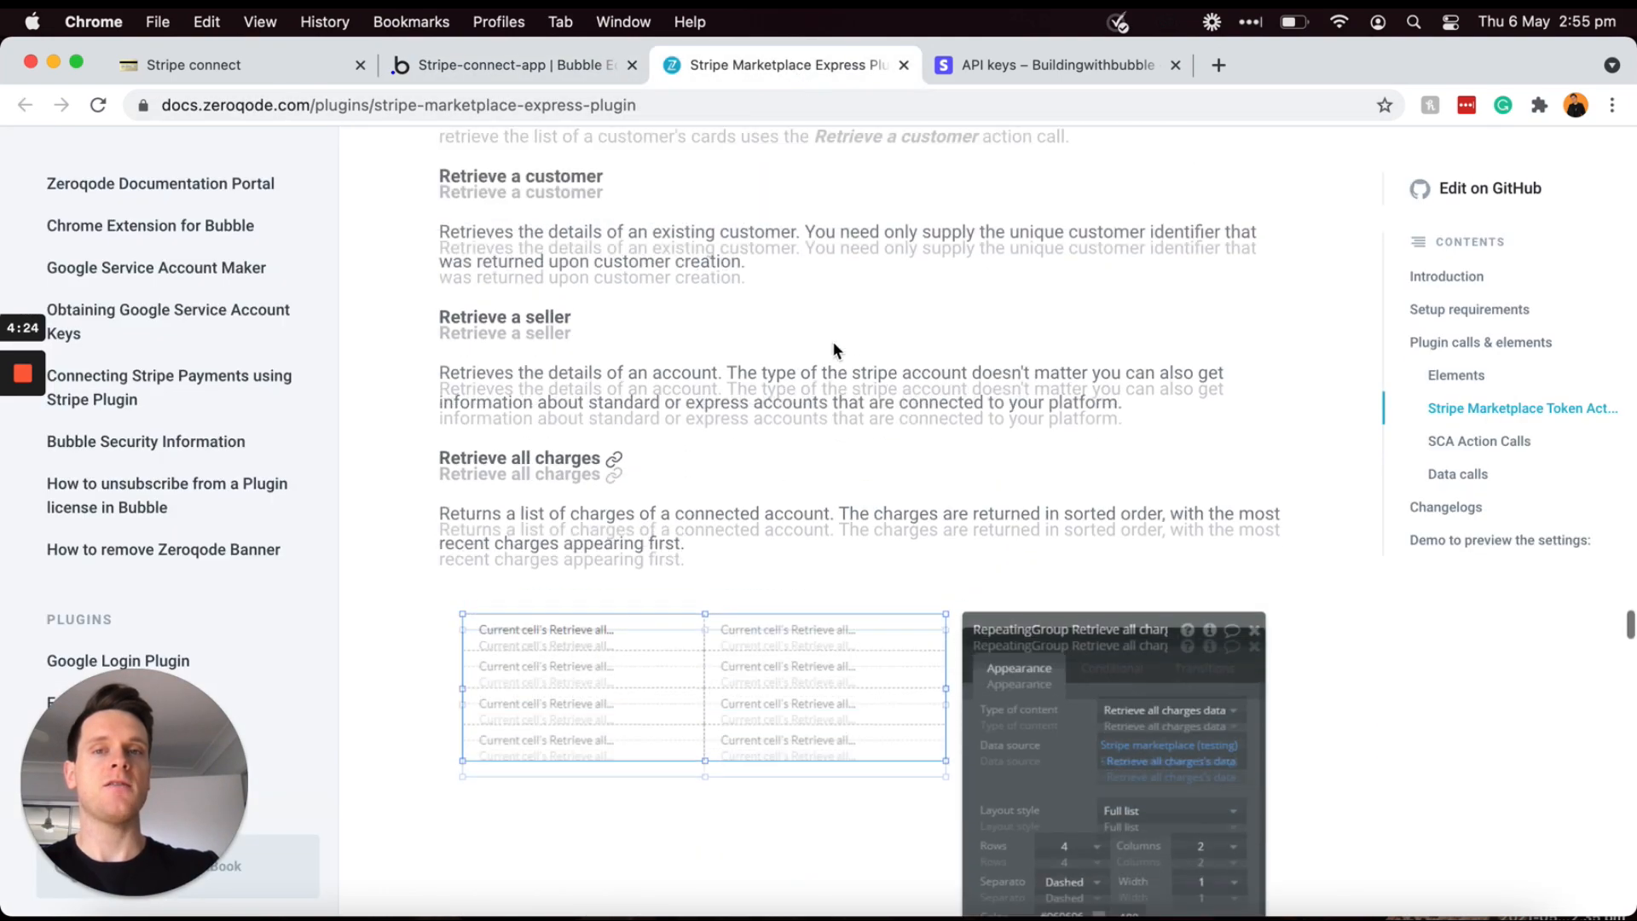
{"action": "left_click", "coordinate": [477, 65]}
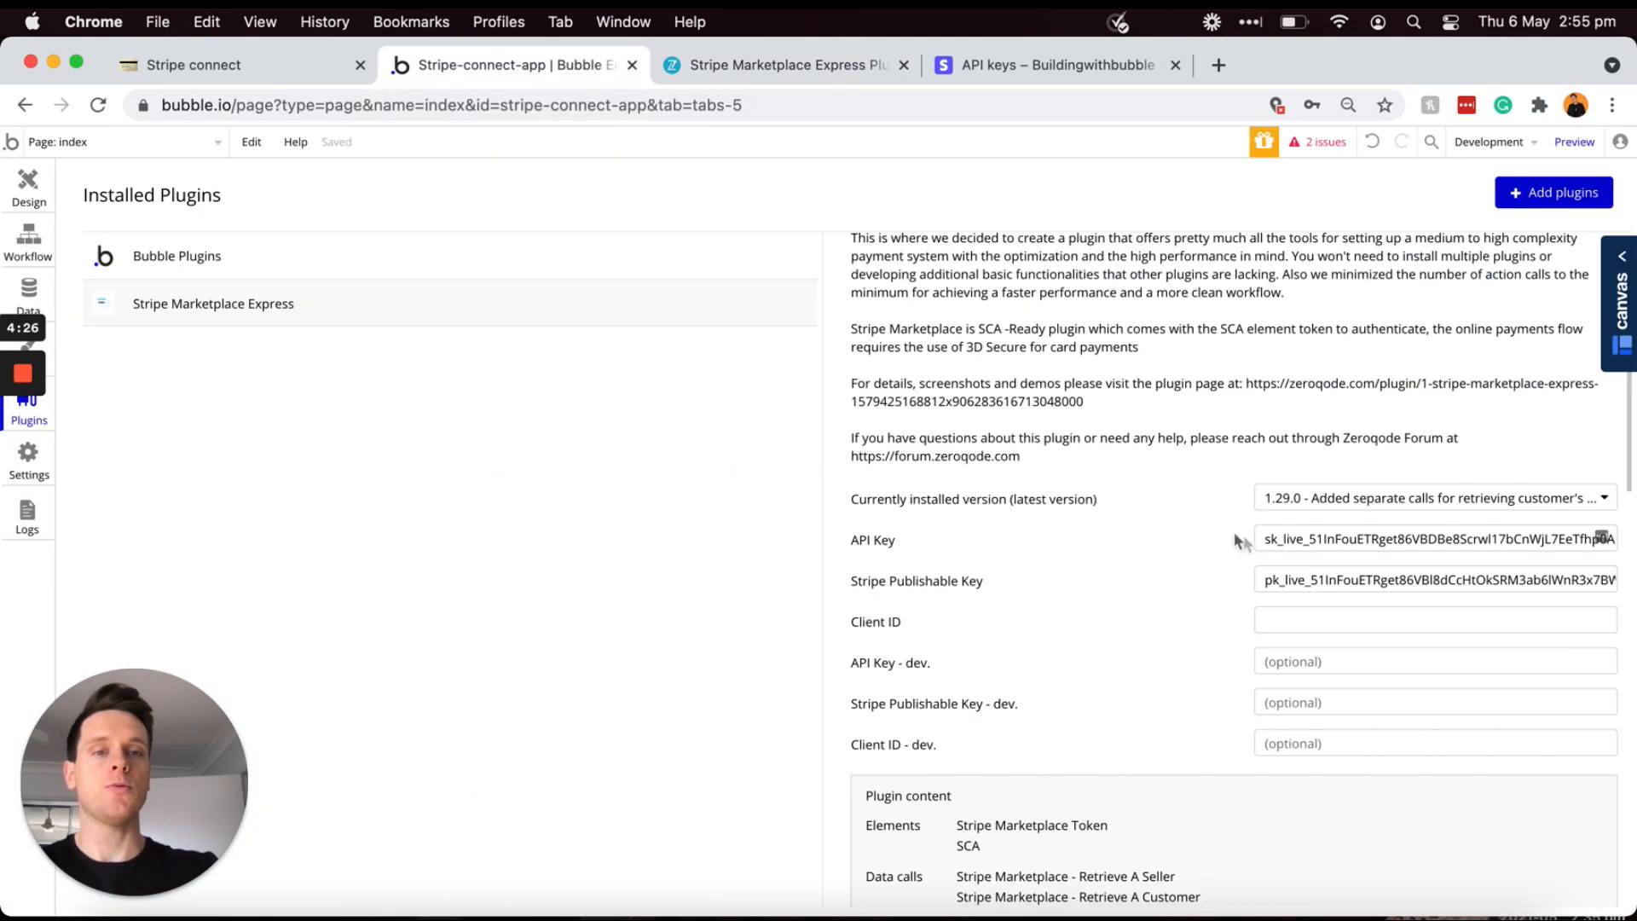
{"action": "left_click", "coordinate": [1267, 539]}
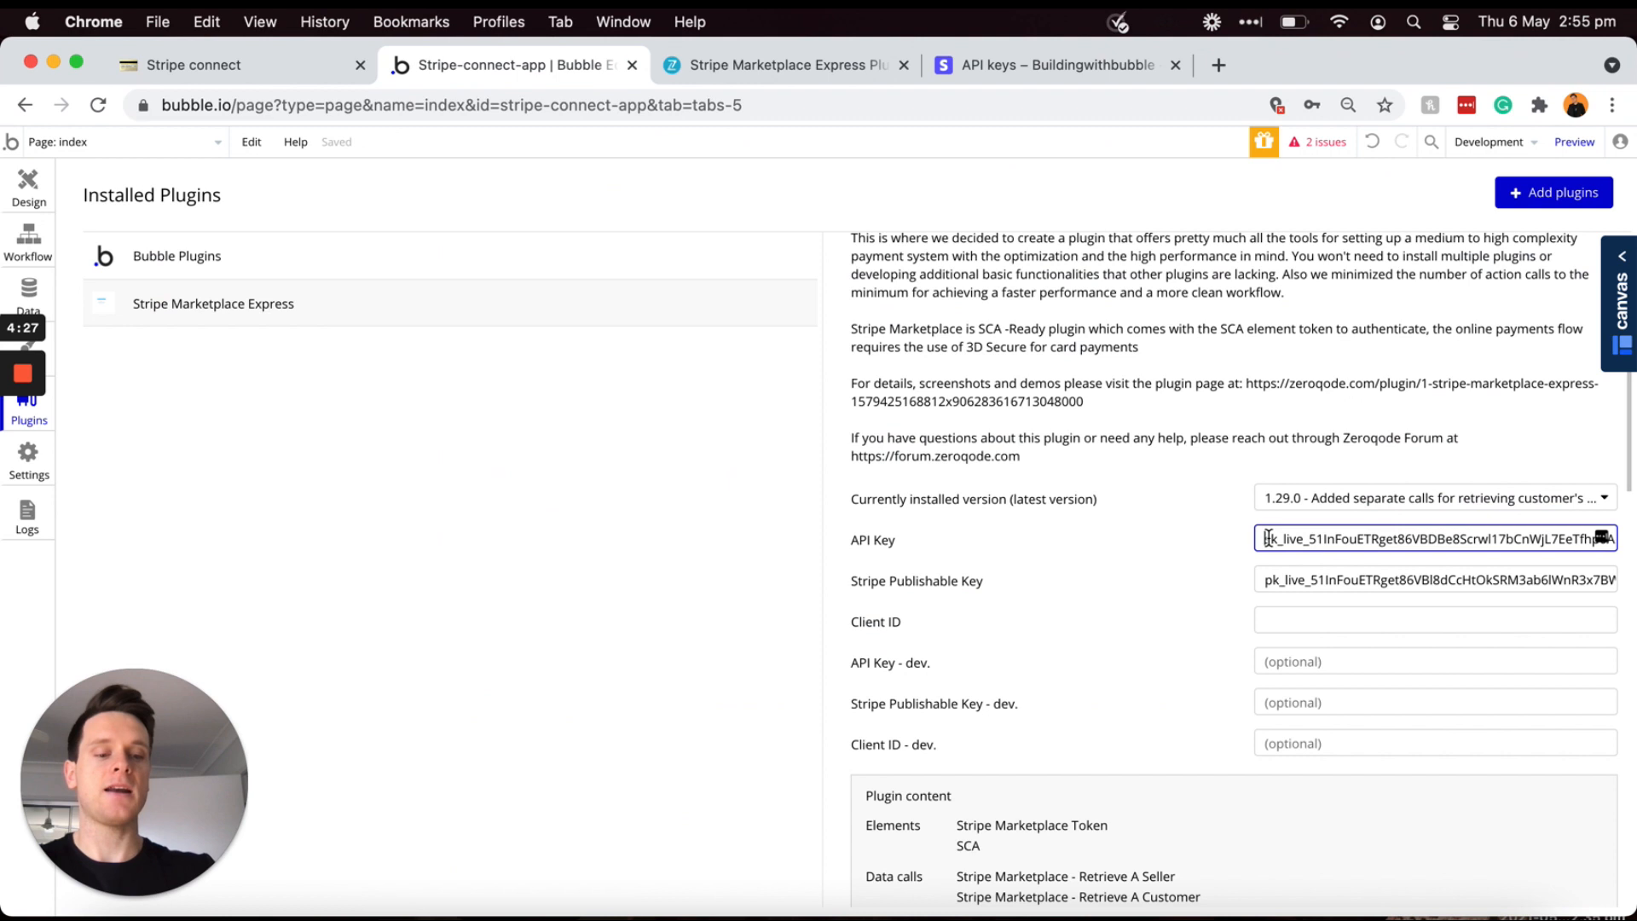
{"action": "type", "text": "Bearer"}
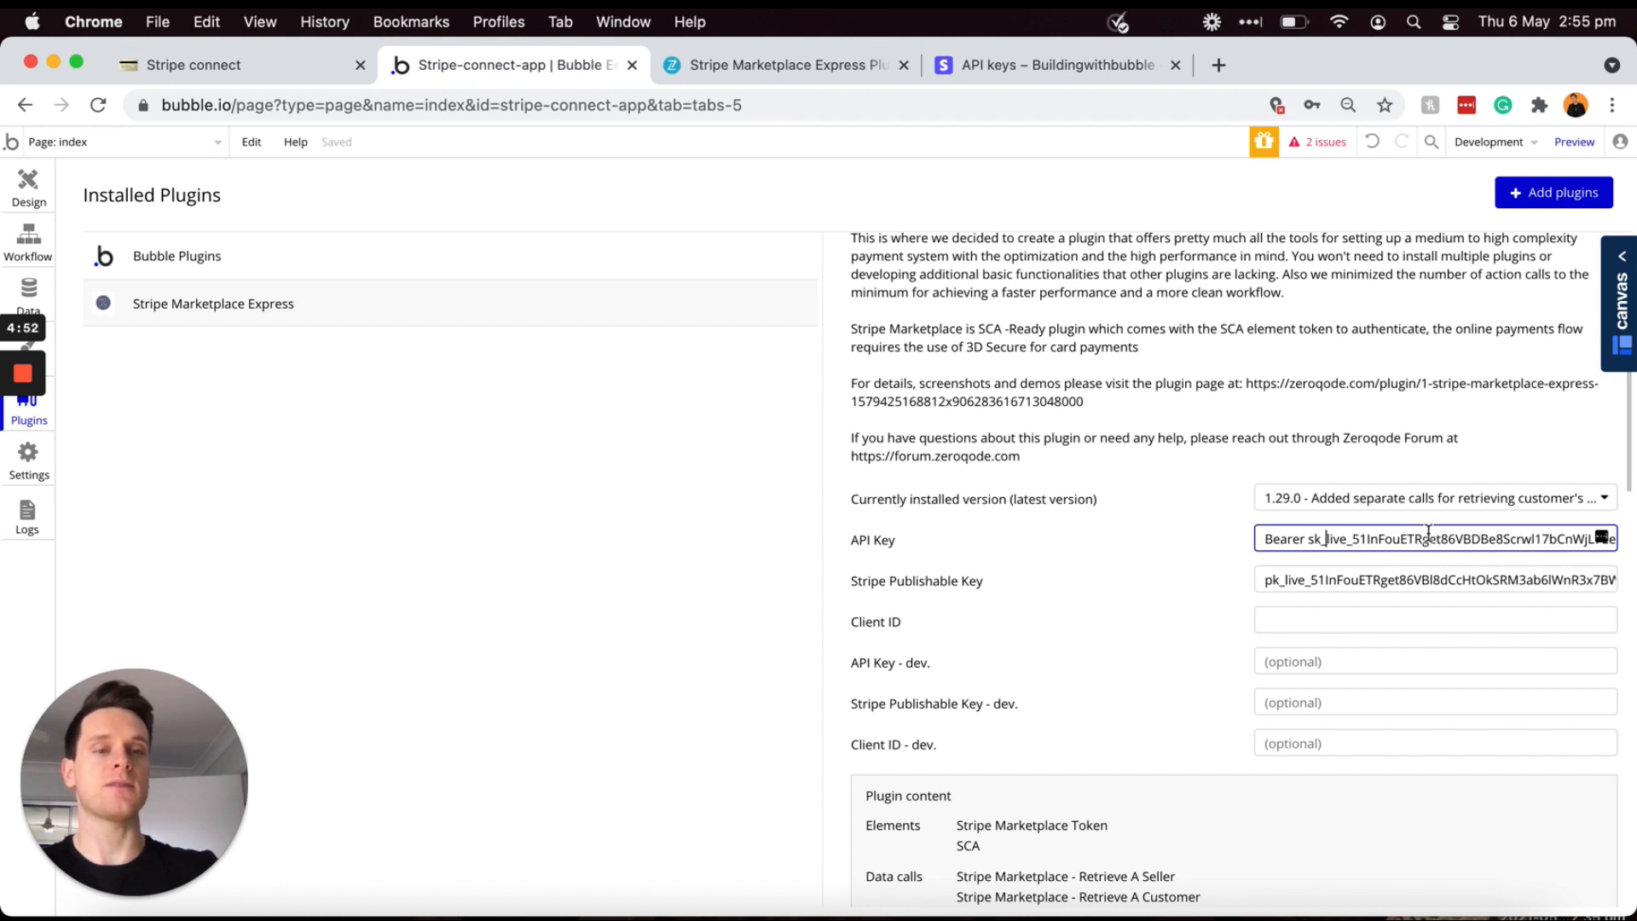
Step: Switch Stripe to test data, copy the test publishable key and paste it into the plugin's Stripe Publishable Key - dev. field
{"action": "left_click", "coordinate": [1050, 63]}
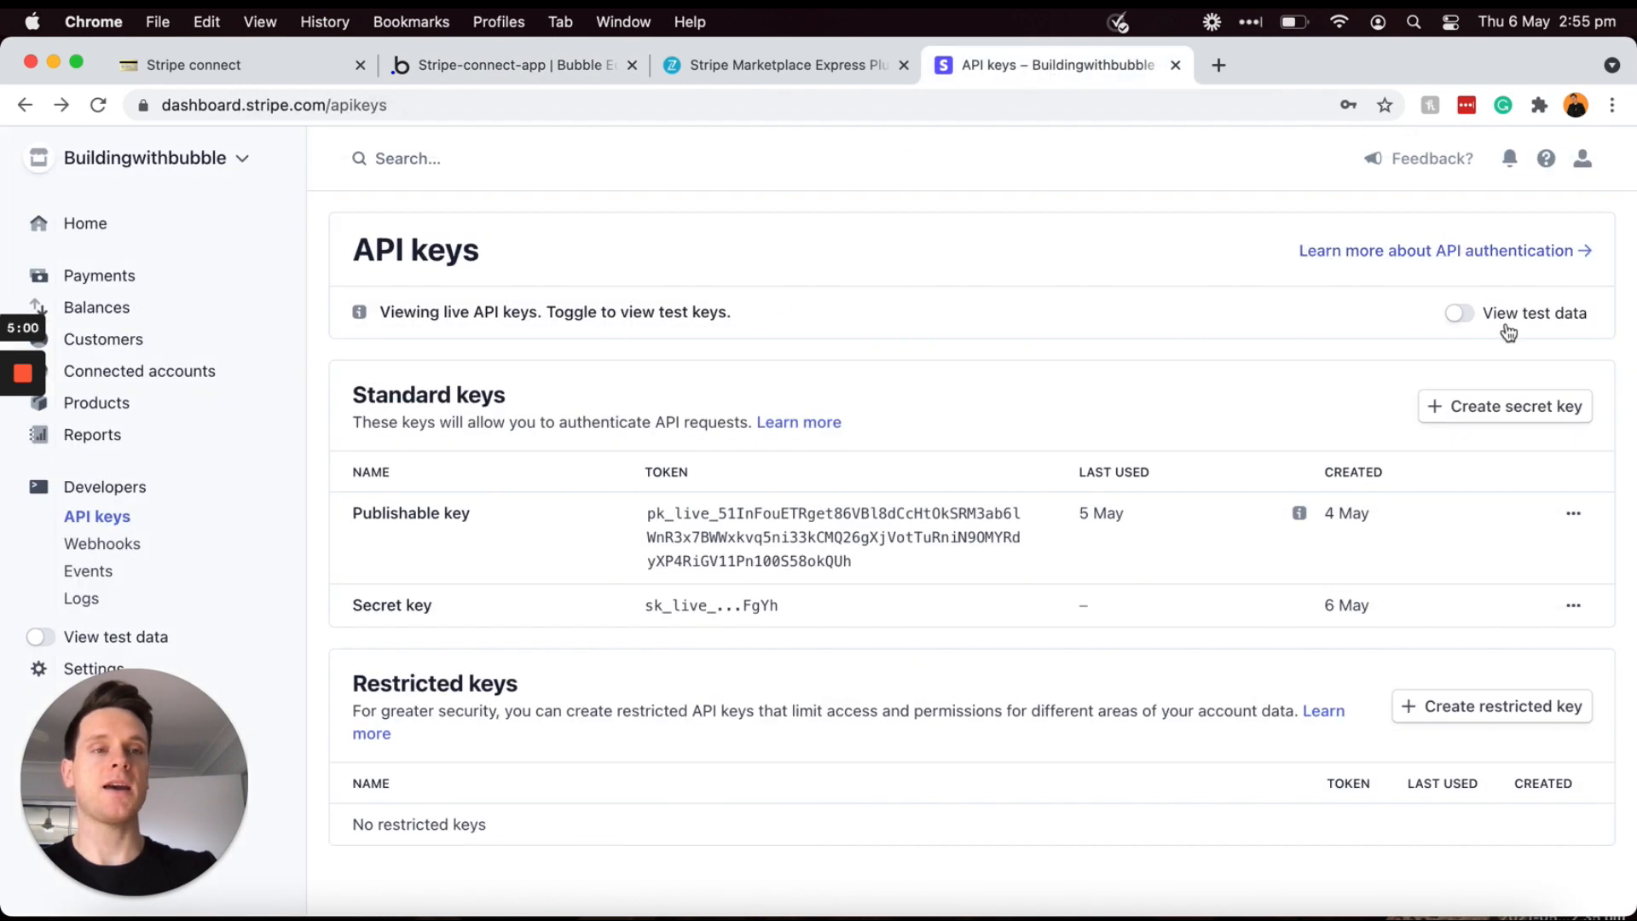
{"action": "left_click", "coordinate": [1458, 315]}
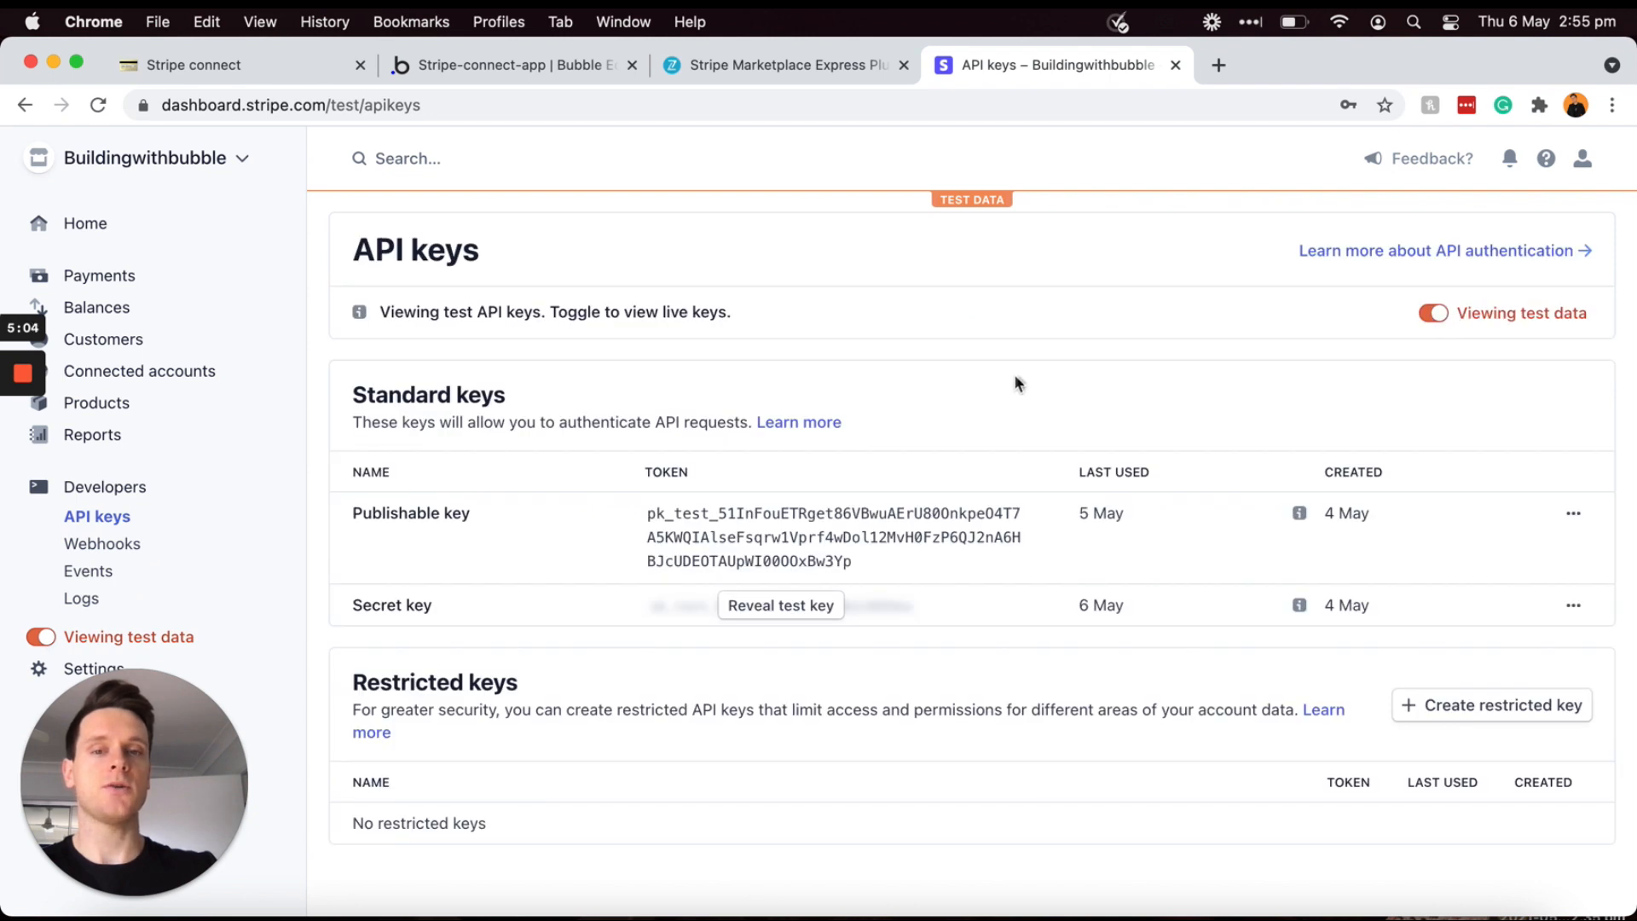
{"action": "left_click", "coordinate": [930, 529]}
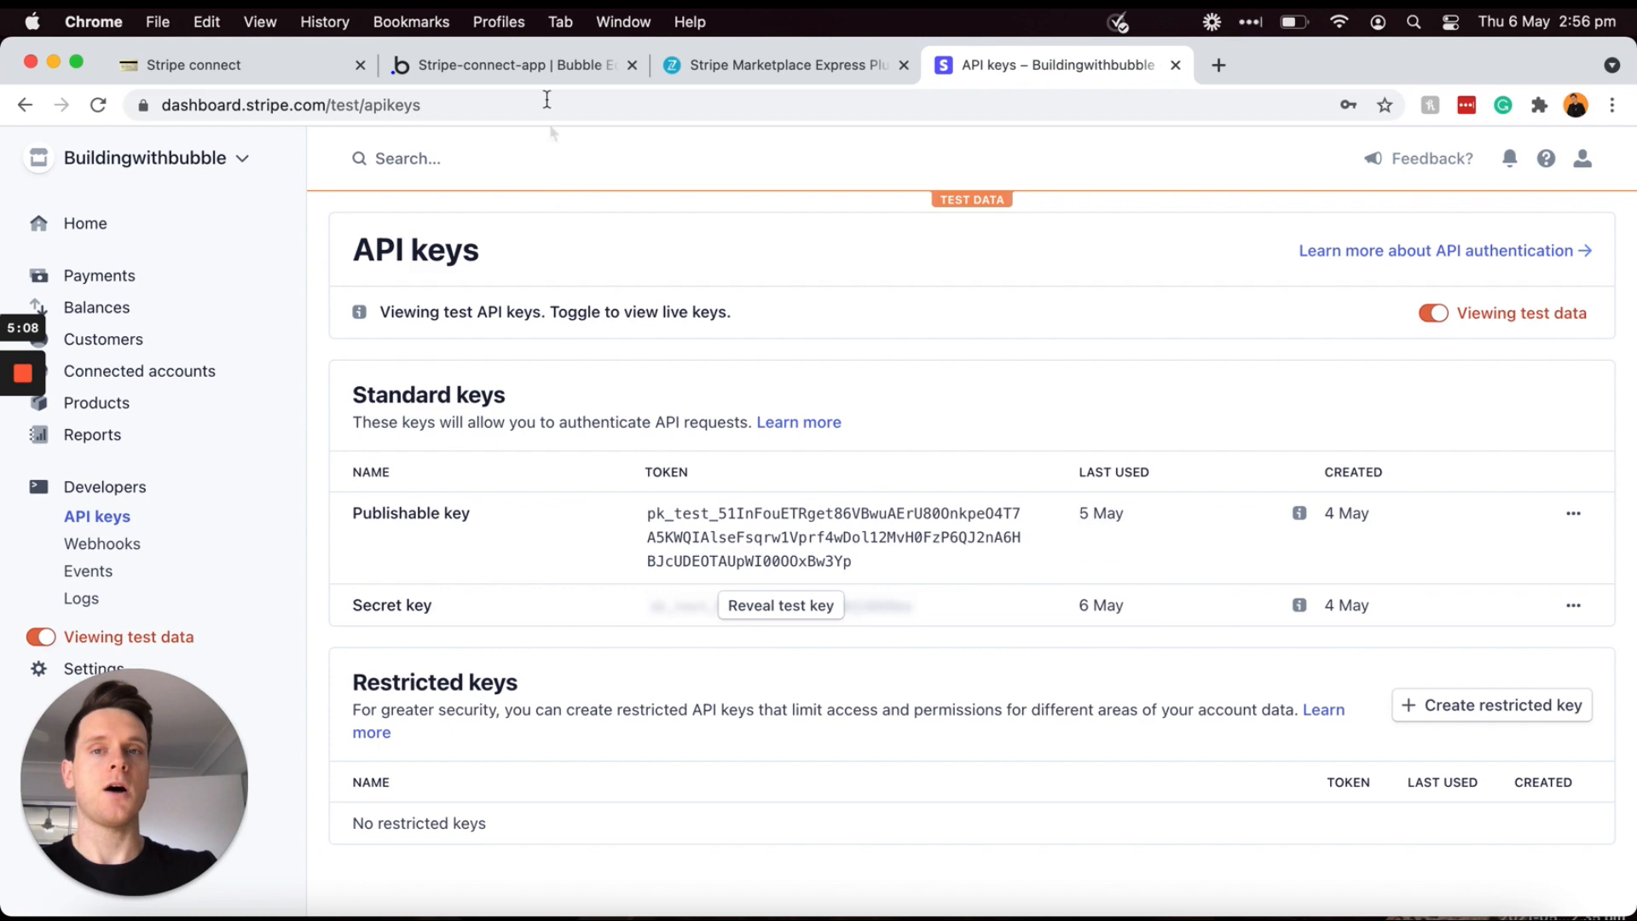
{"action": "left_click", "coordinate": [538, 68]}
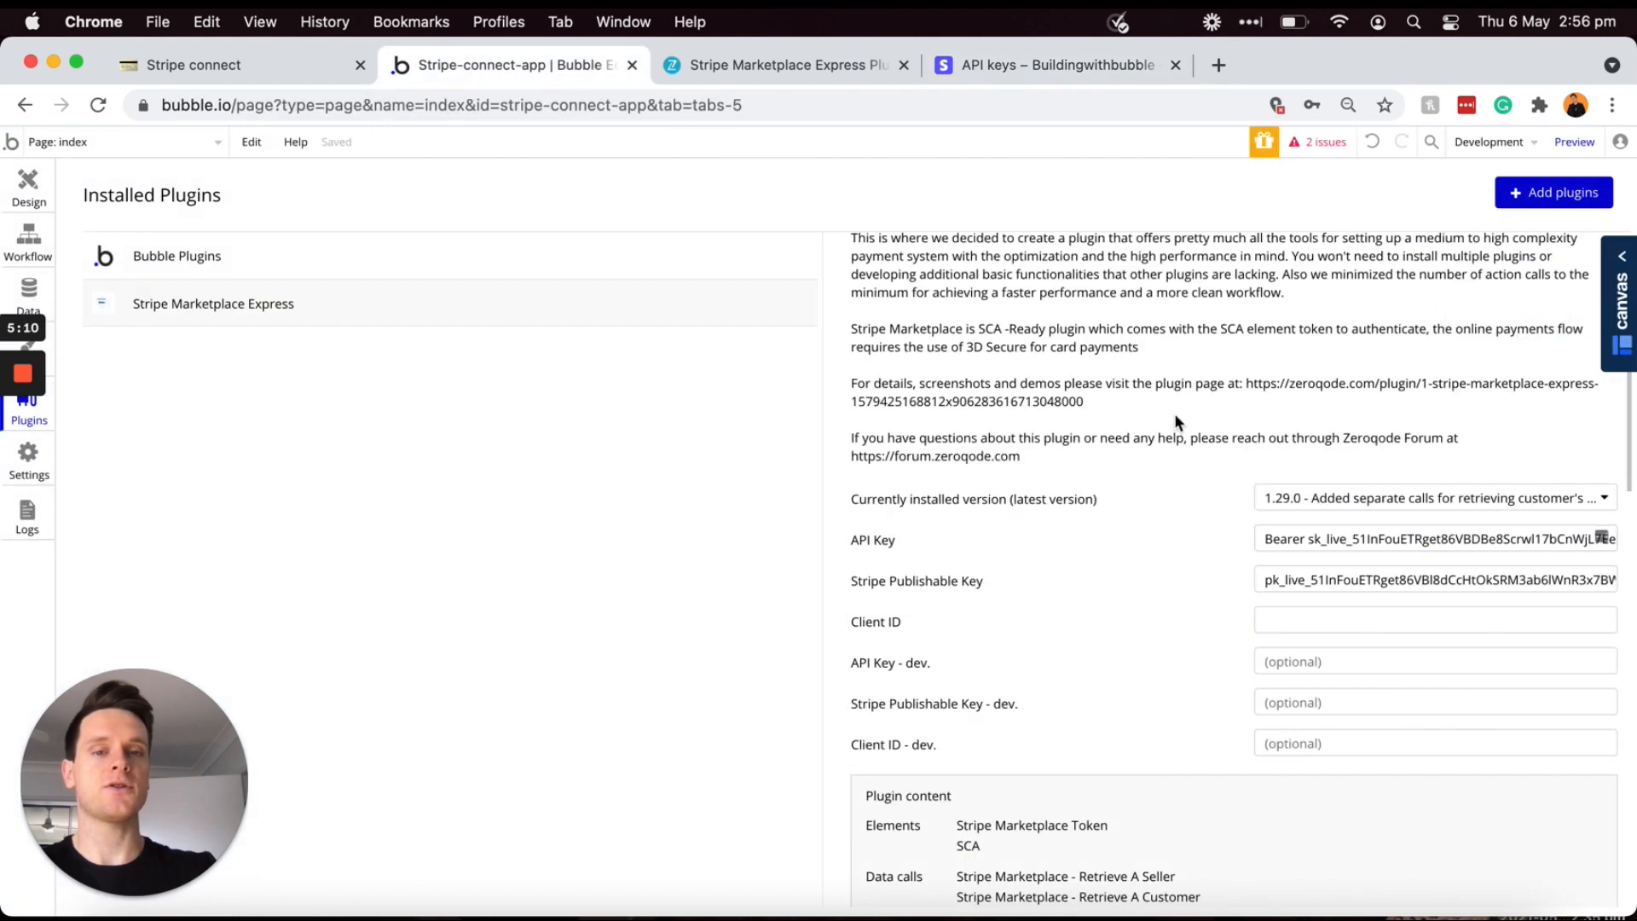
{"action": "left_click", "coordinate": [1304, 701]}
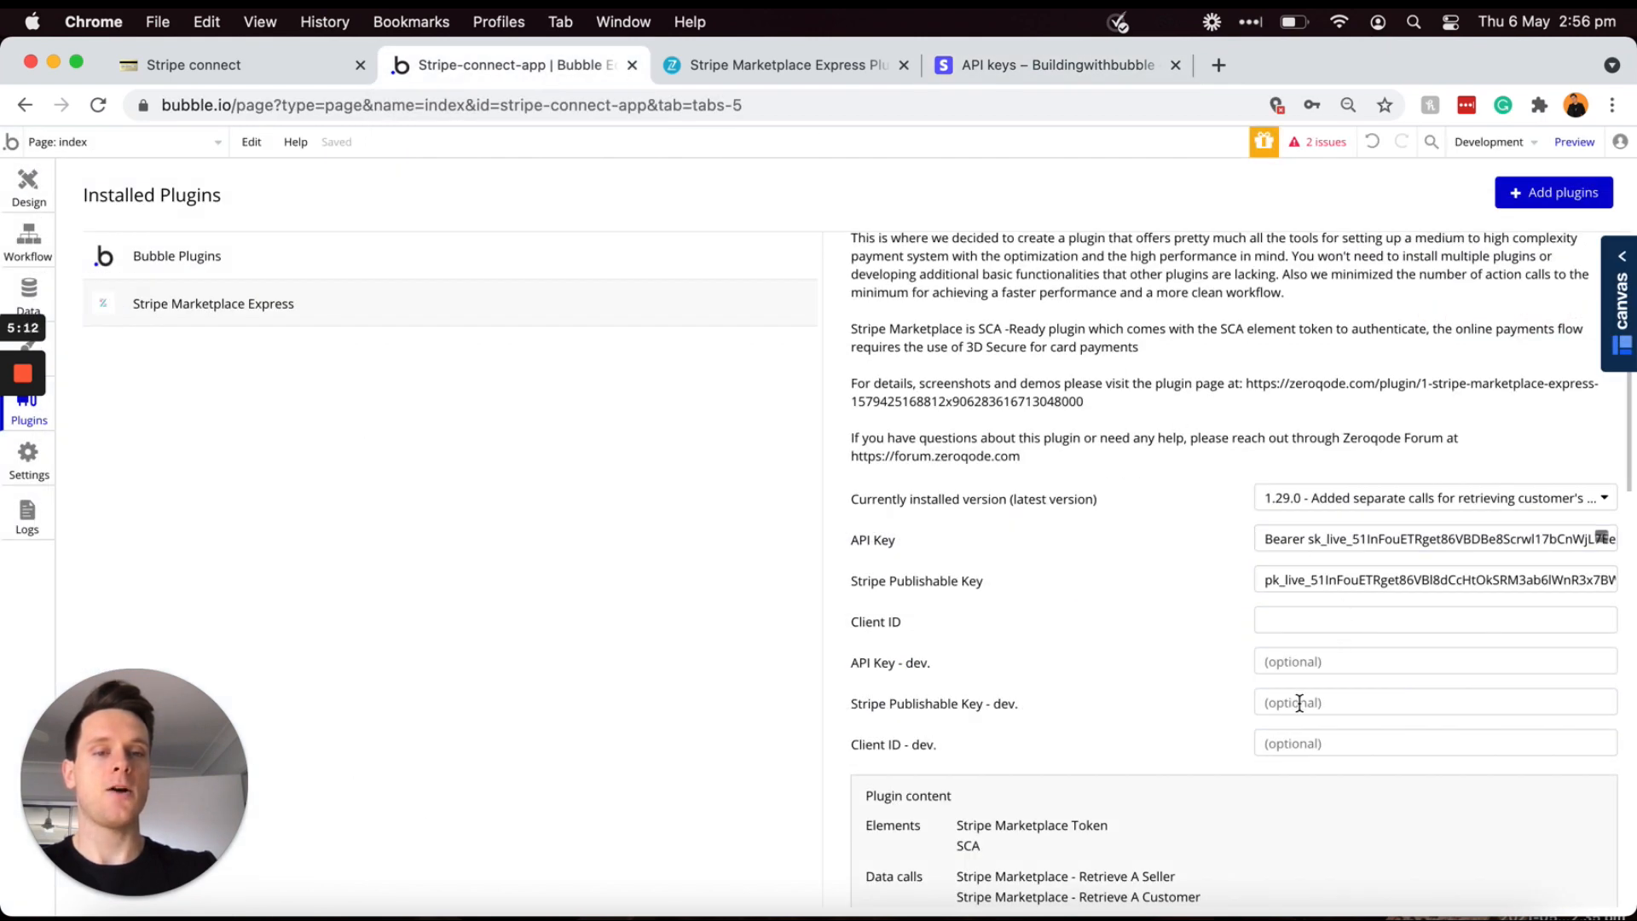
{"action": "key", "text": "super+v"}
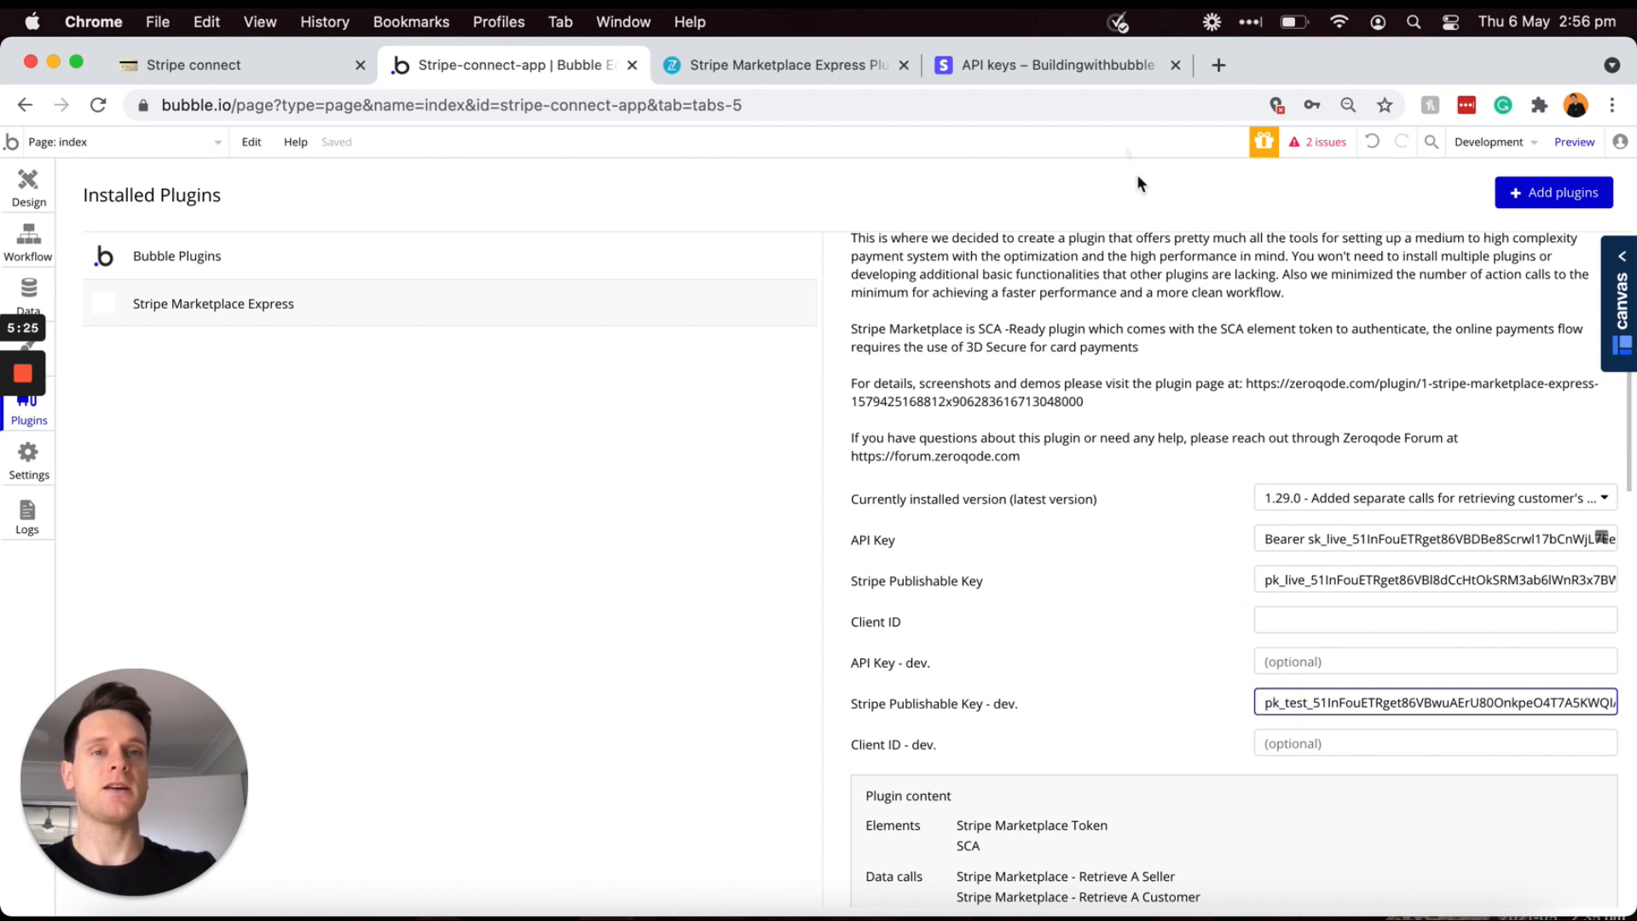
Step: Copy the test secret key from Stripe into the plugin's API Key - dev. field and prefix it with "Bearer" and a space
{"action": "left_click", "coordinate": [1093, 58]}
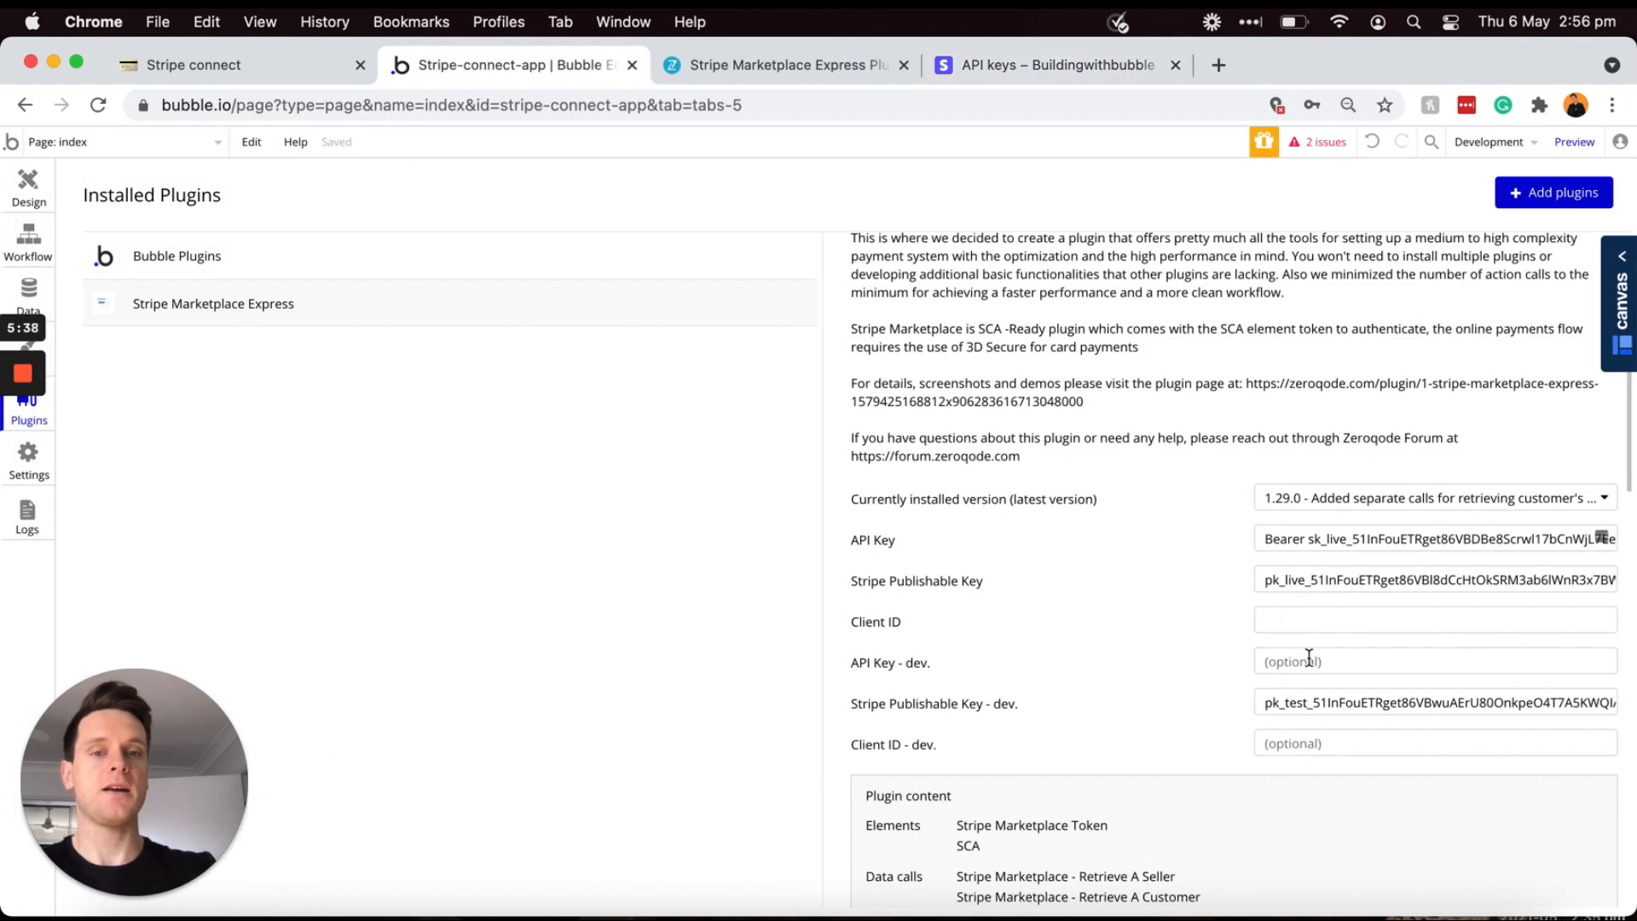
{"action": "left_click", "coordinate": [1295, 658]}
{"action": "key", "text": "super+v"}
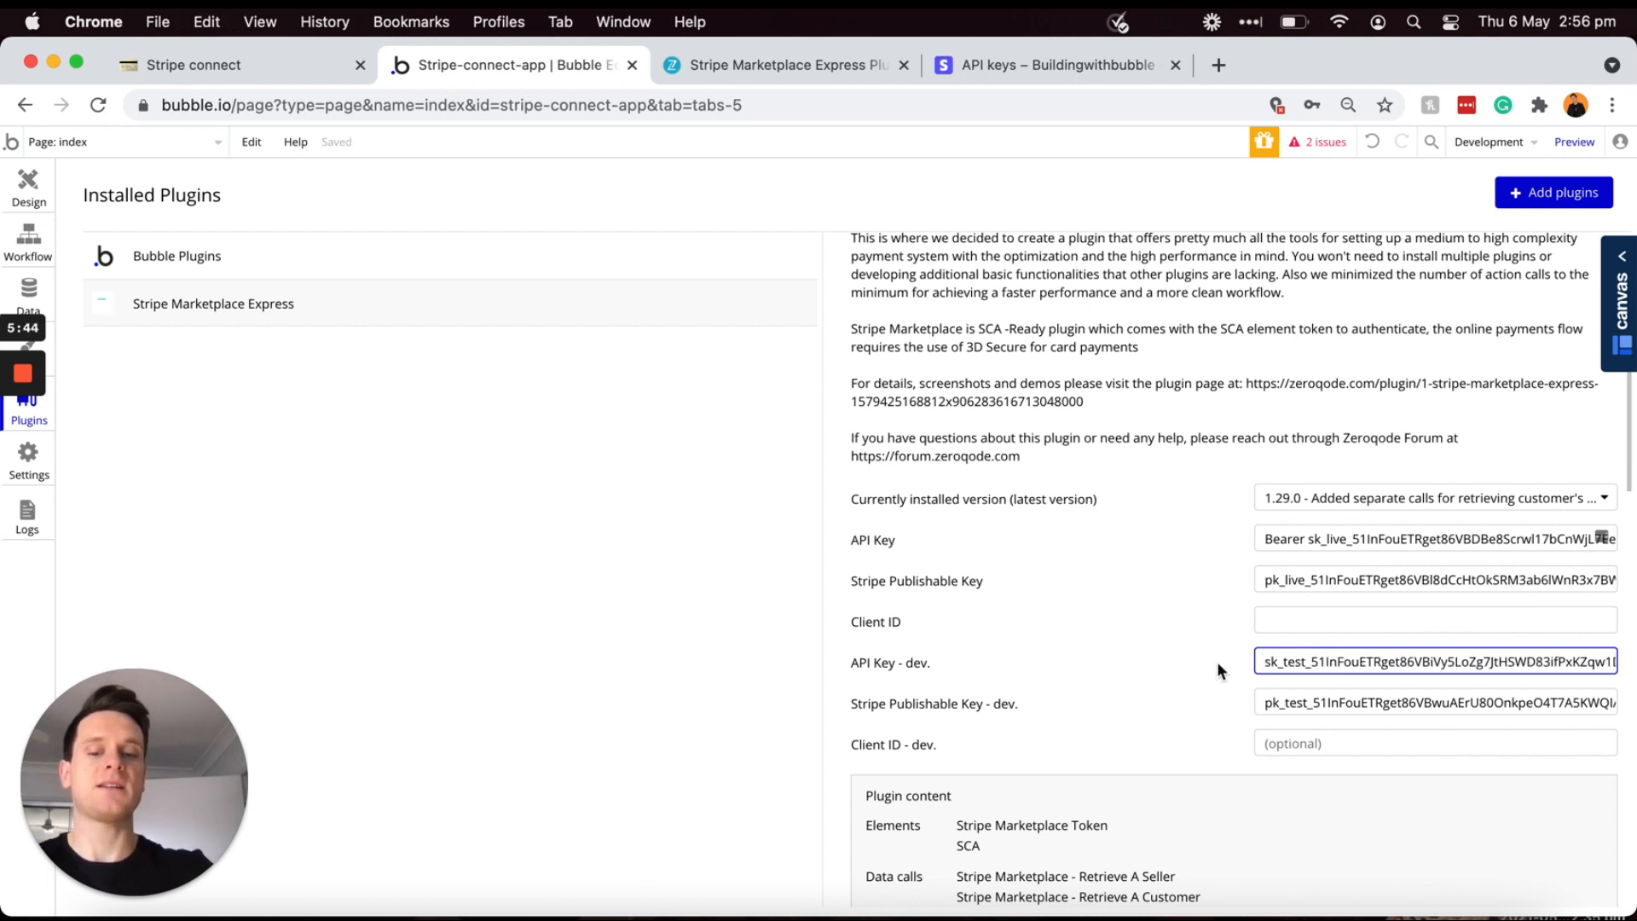
{"action": "type", "text": "Beare"}
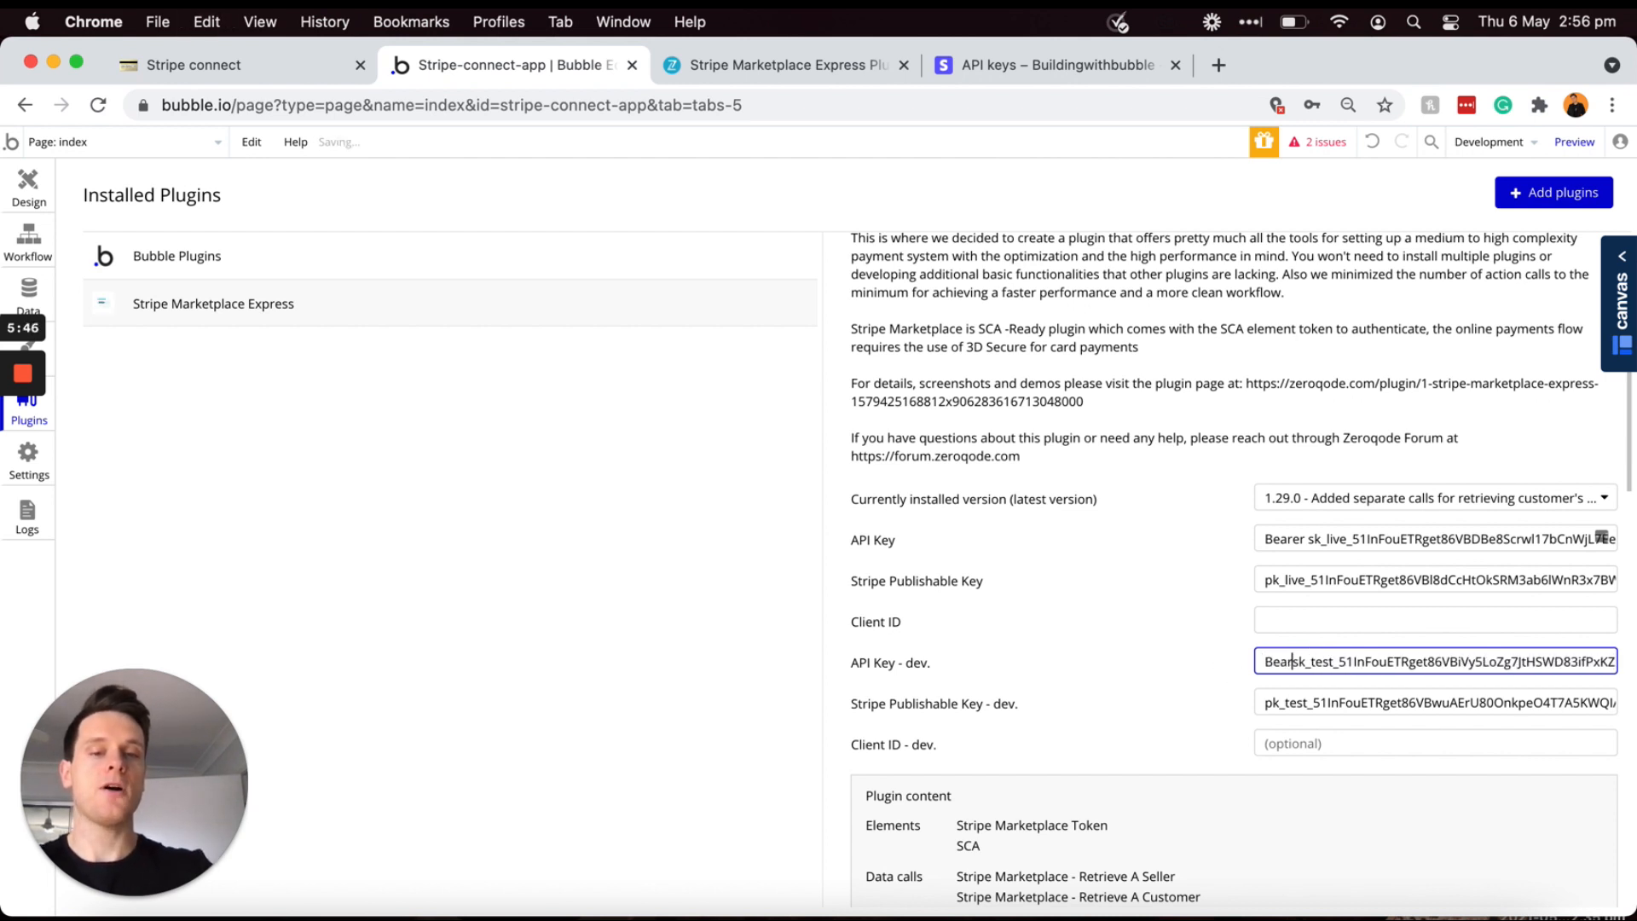
{"action": "type", "text": "r"}
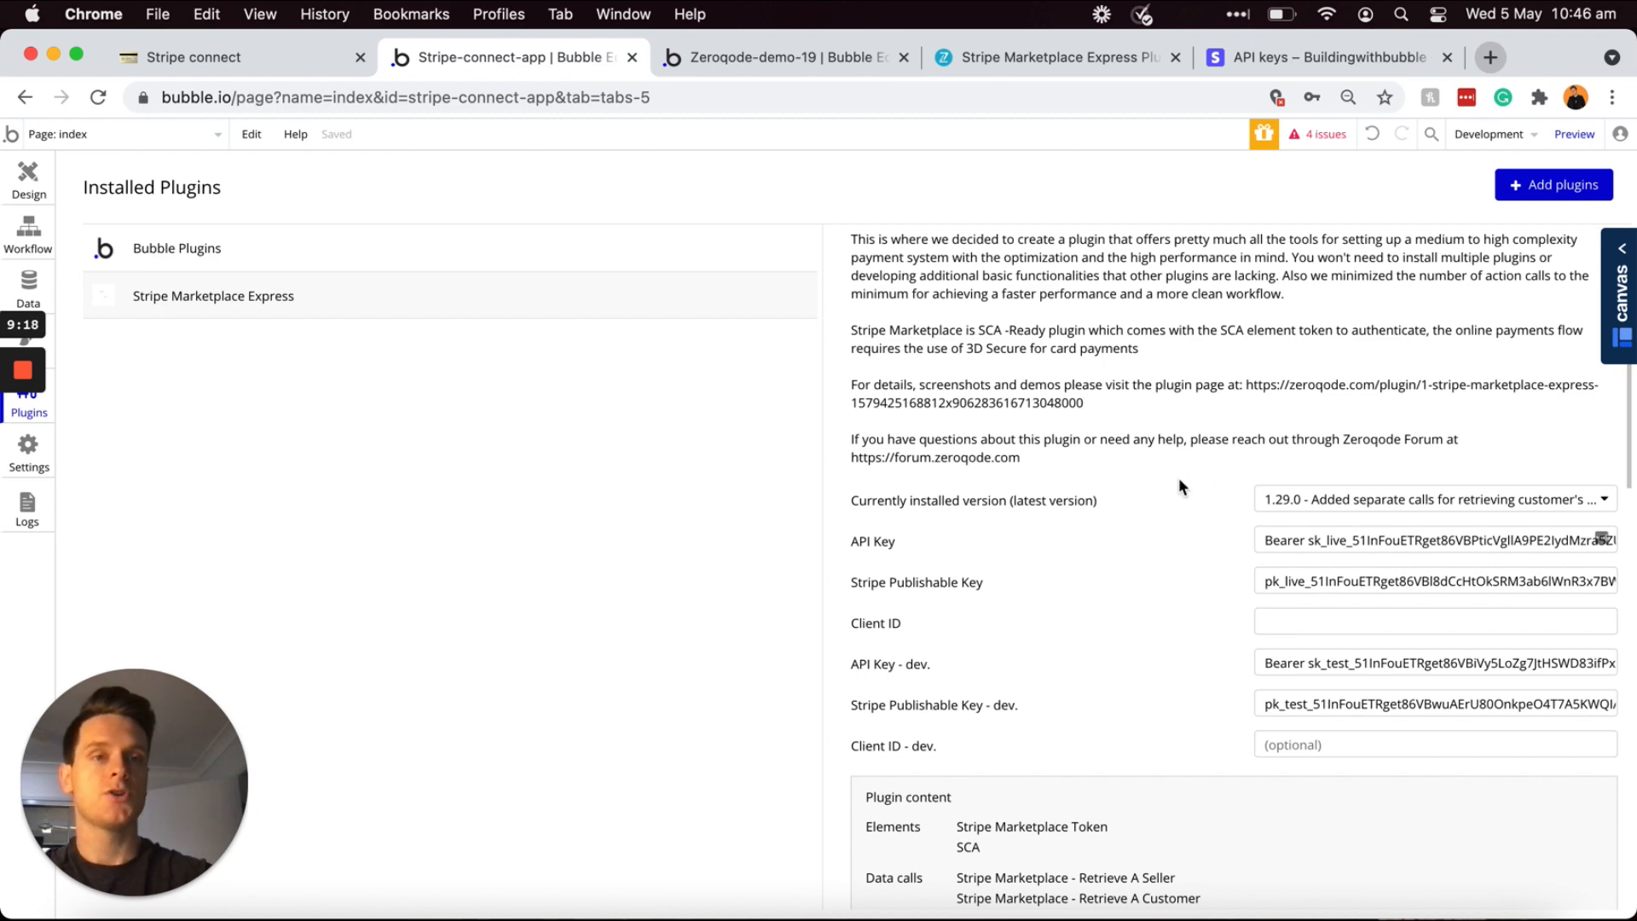
Step: Return to Stripe, start the Connect setup from the product settings and review the Connect overview page
{"action": "left_click", "coordinate": [1281, 54]}
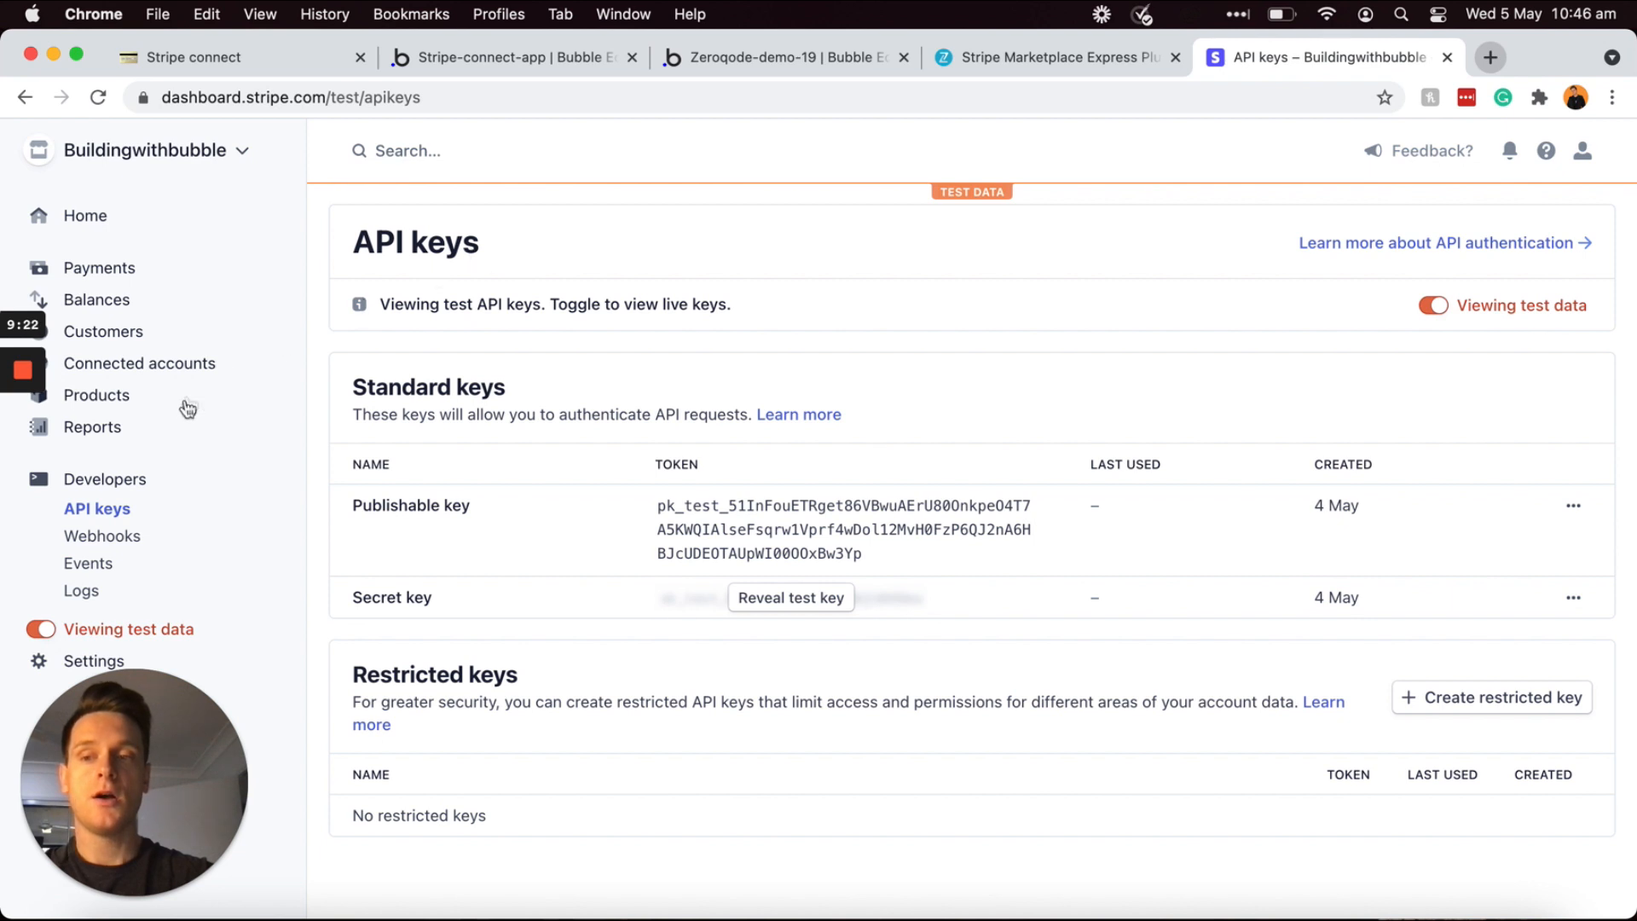
{"action": "left_click", "coordinate": [38, 663]}
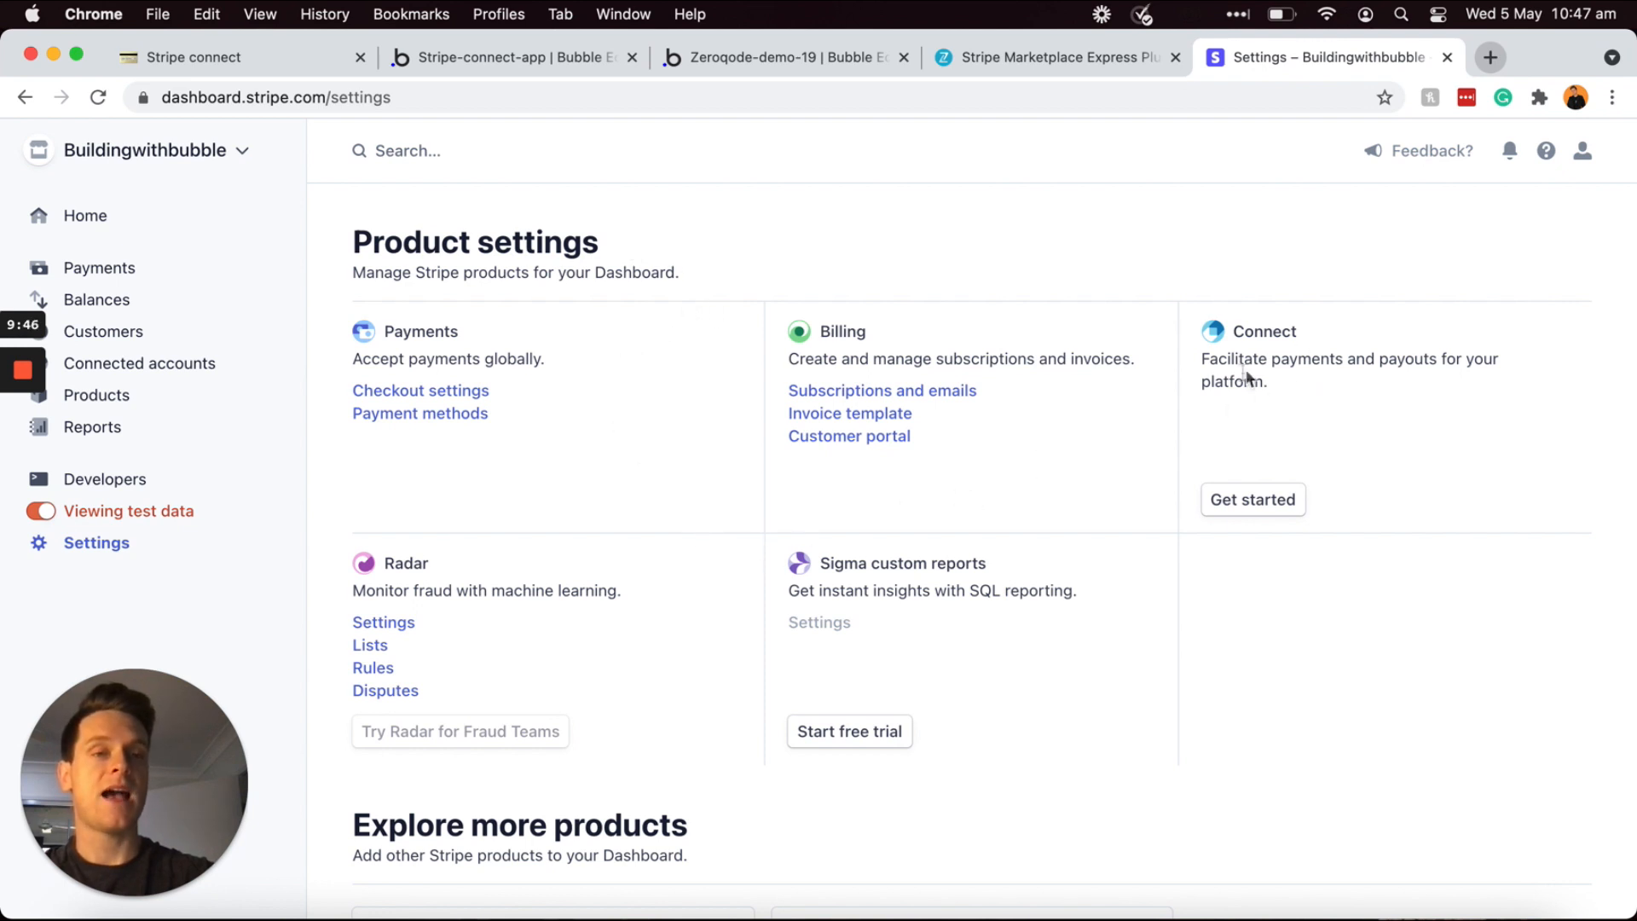
{"action": "left_click", "coordinate": [1265, 502]}
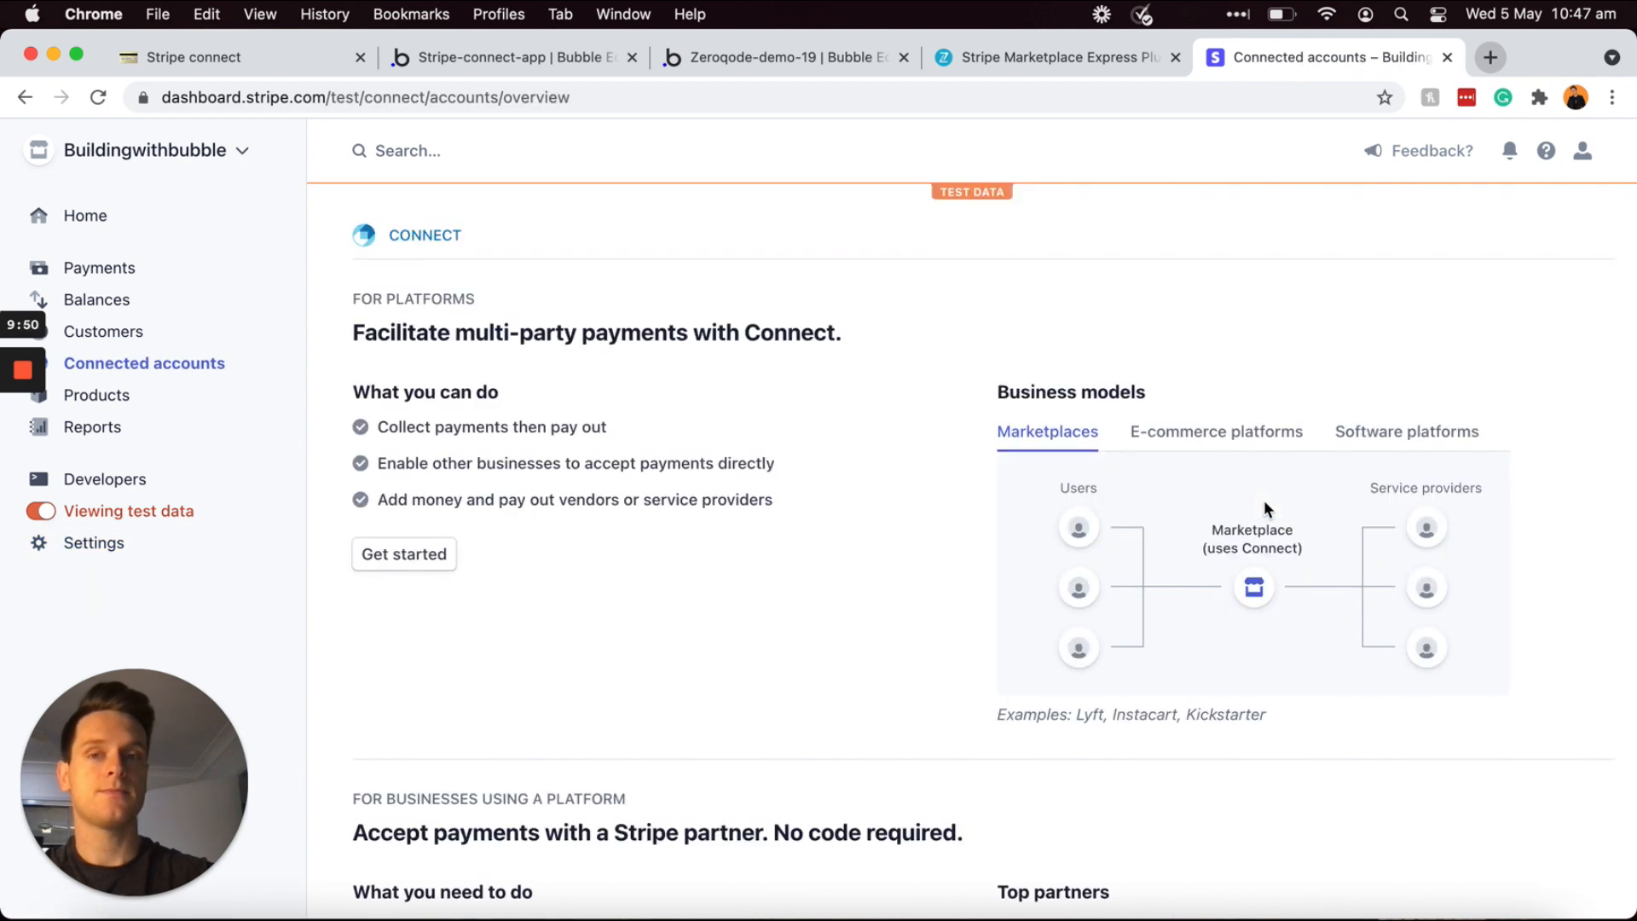
{"action": "scroll", "coordinate": [1004, 326], "scroll_direction": "down", "scroll_amount": 5}
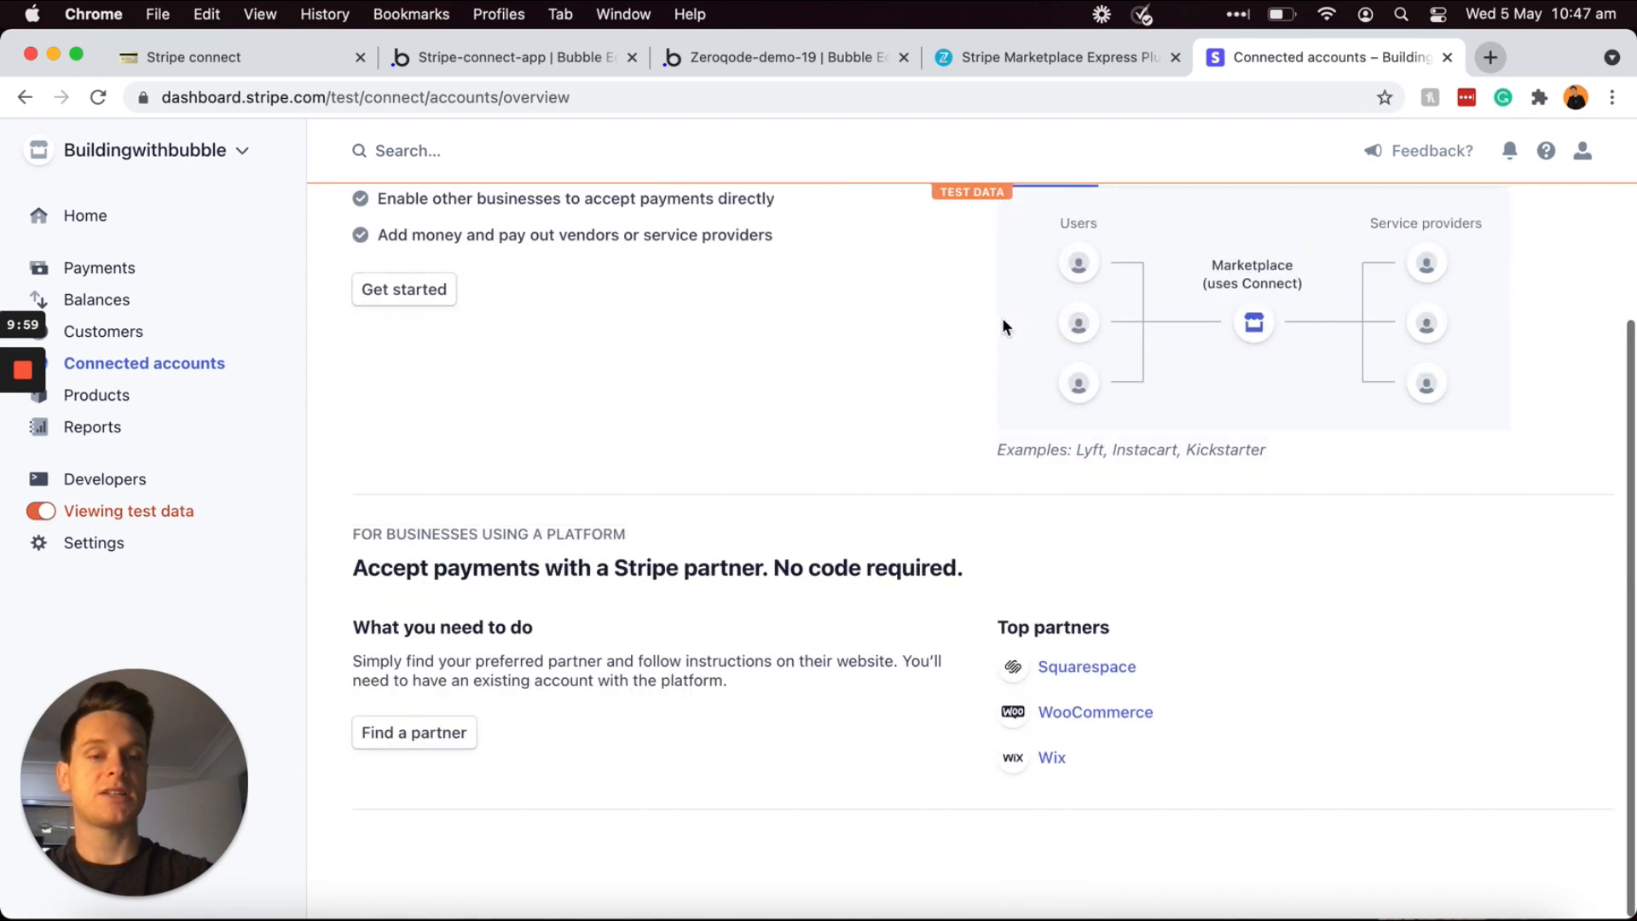
{"action": "scroll", "coordinate": [976, 401], "scroll_direction": "up", "scroll_amount": 5}
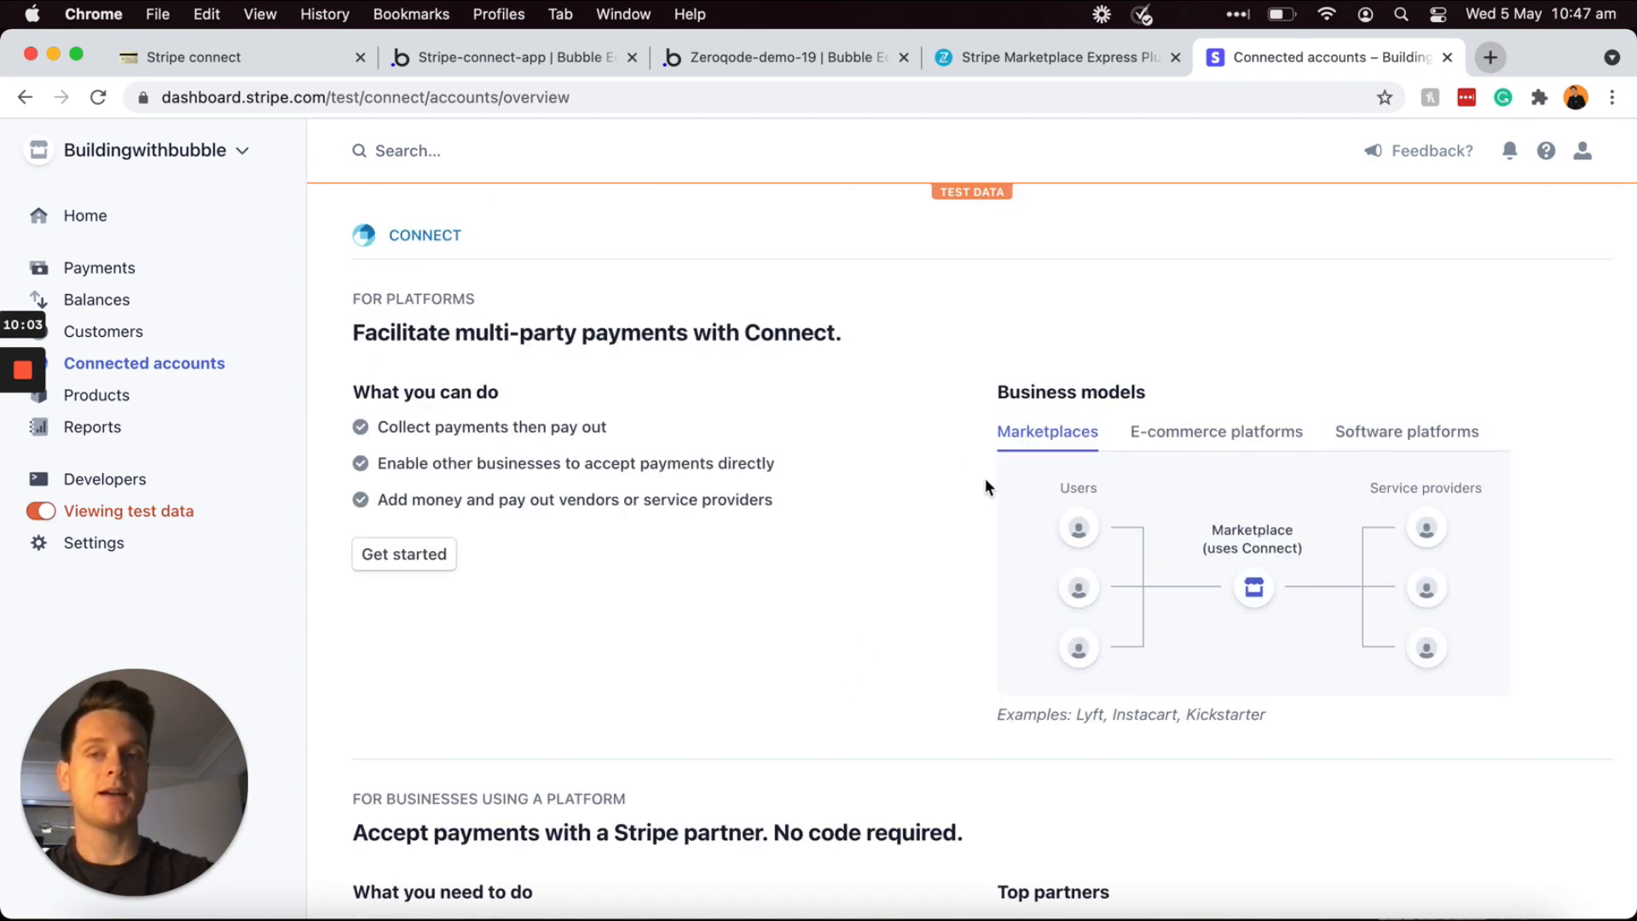
Step: Get started with Connect for platforms, choose the Platform or marketplace integration type and accept the agreement by continuing
{"action": "left_click", "coordinate": [411, 554]}
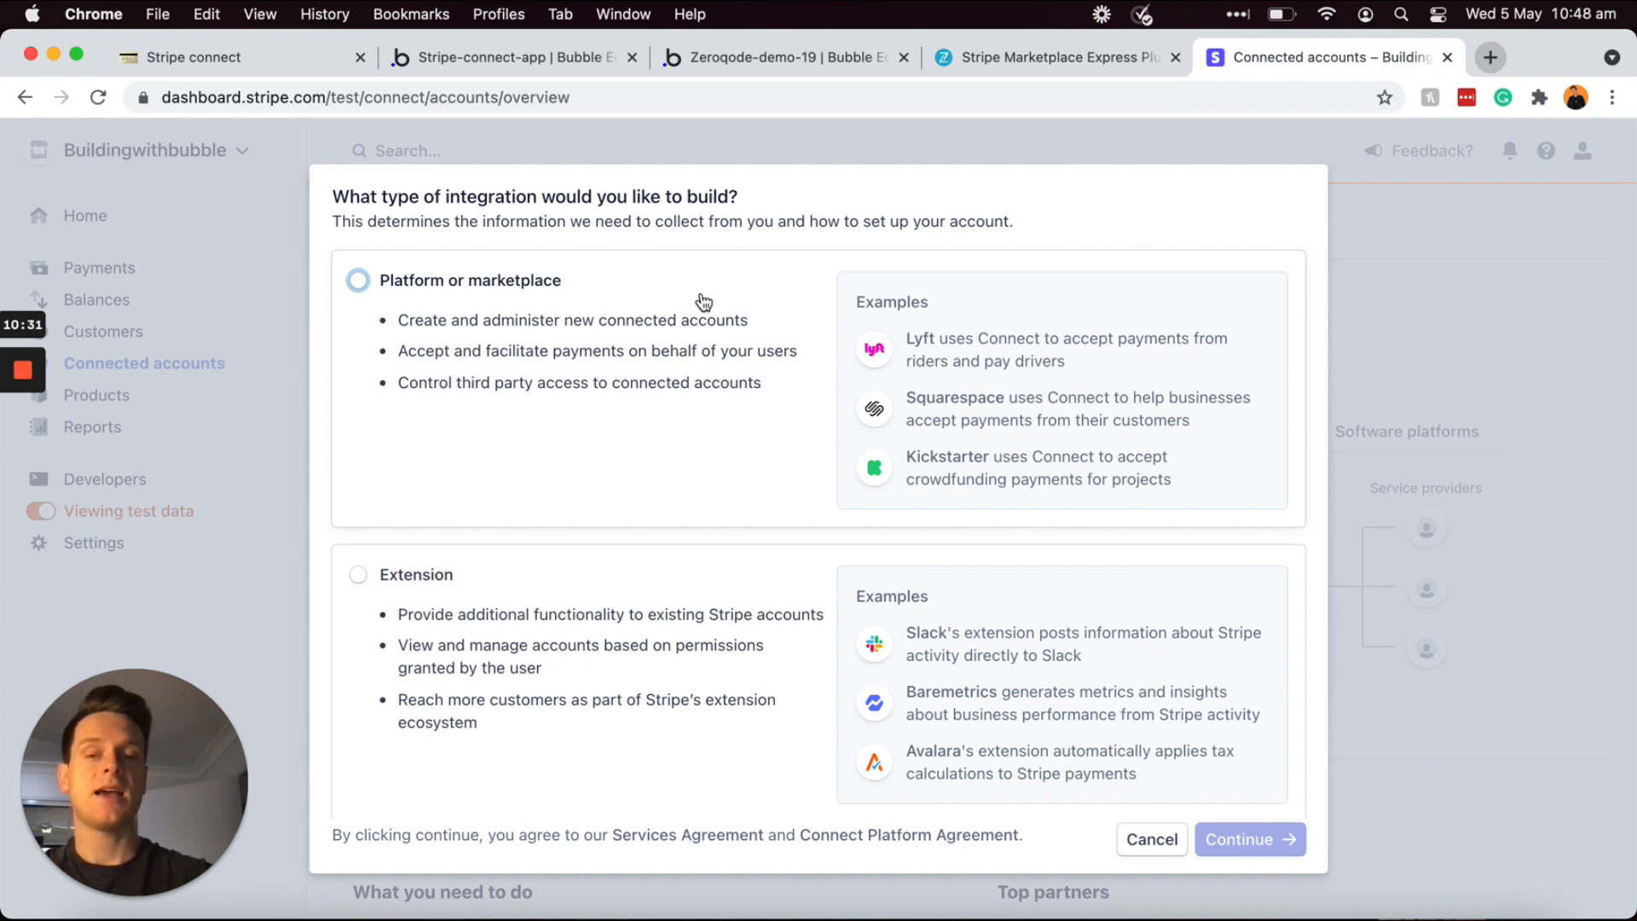
{"action": "left_click", "coordinate": [359, 282]}
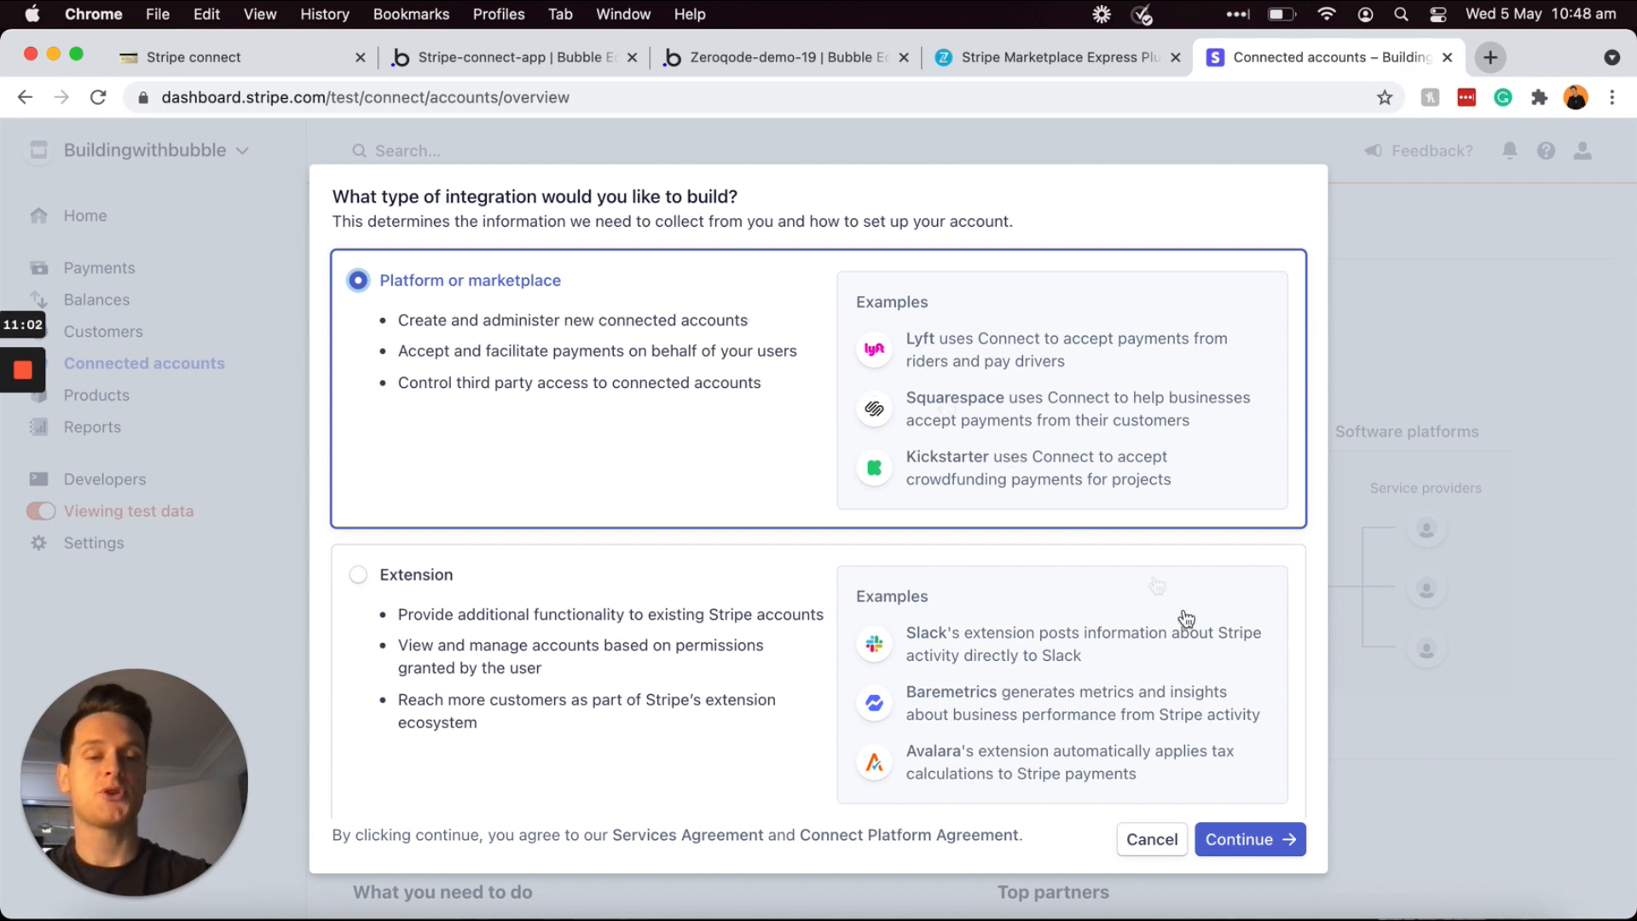
{"action": "left_click", "coordinate": [1240, 840]}
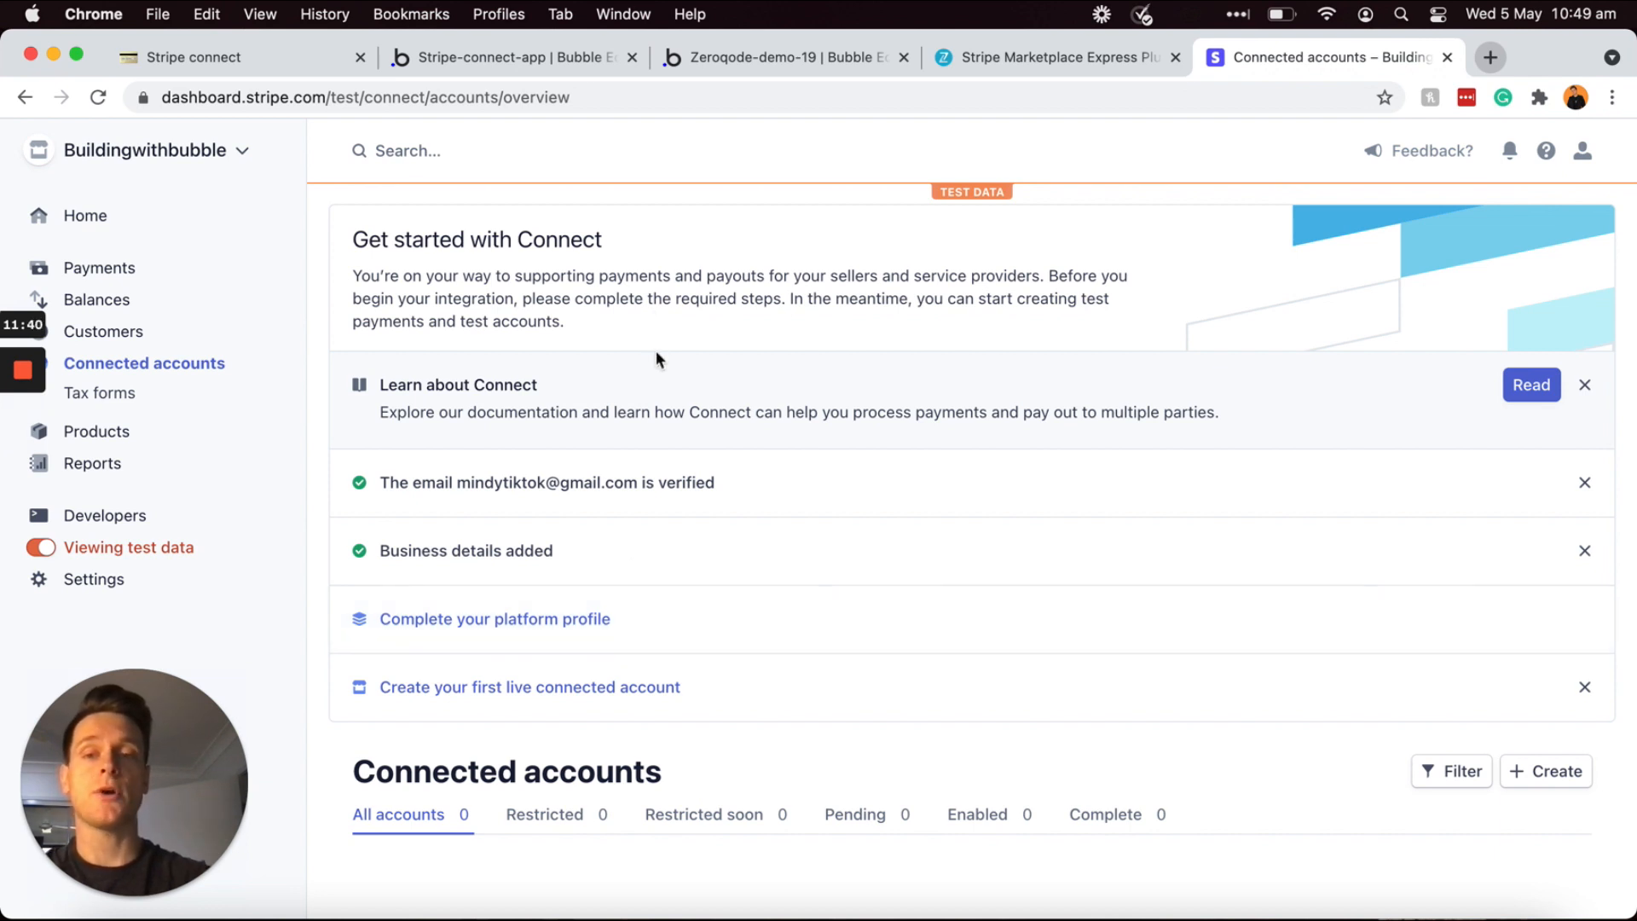
Step: Start the Connect platform profile and submit On-demand services as the industry that best matches the business
{"action": "left_click", "coordinate": [495, 628]}
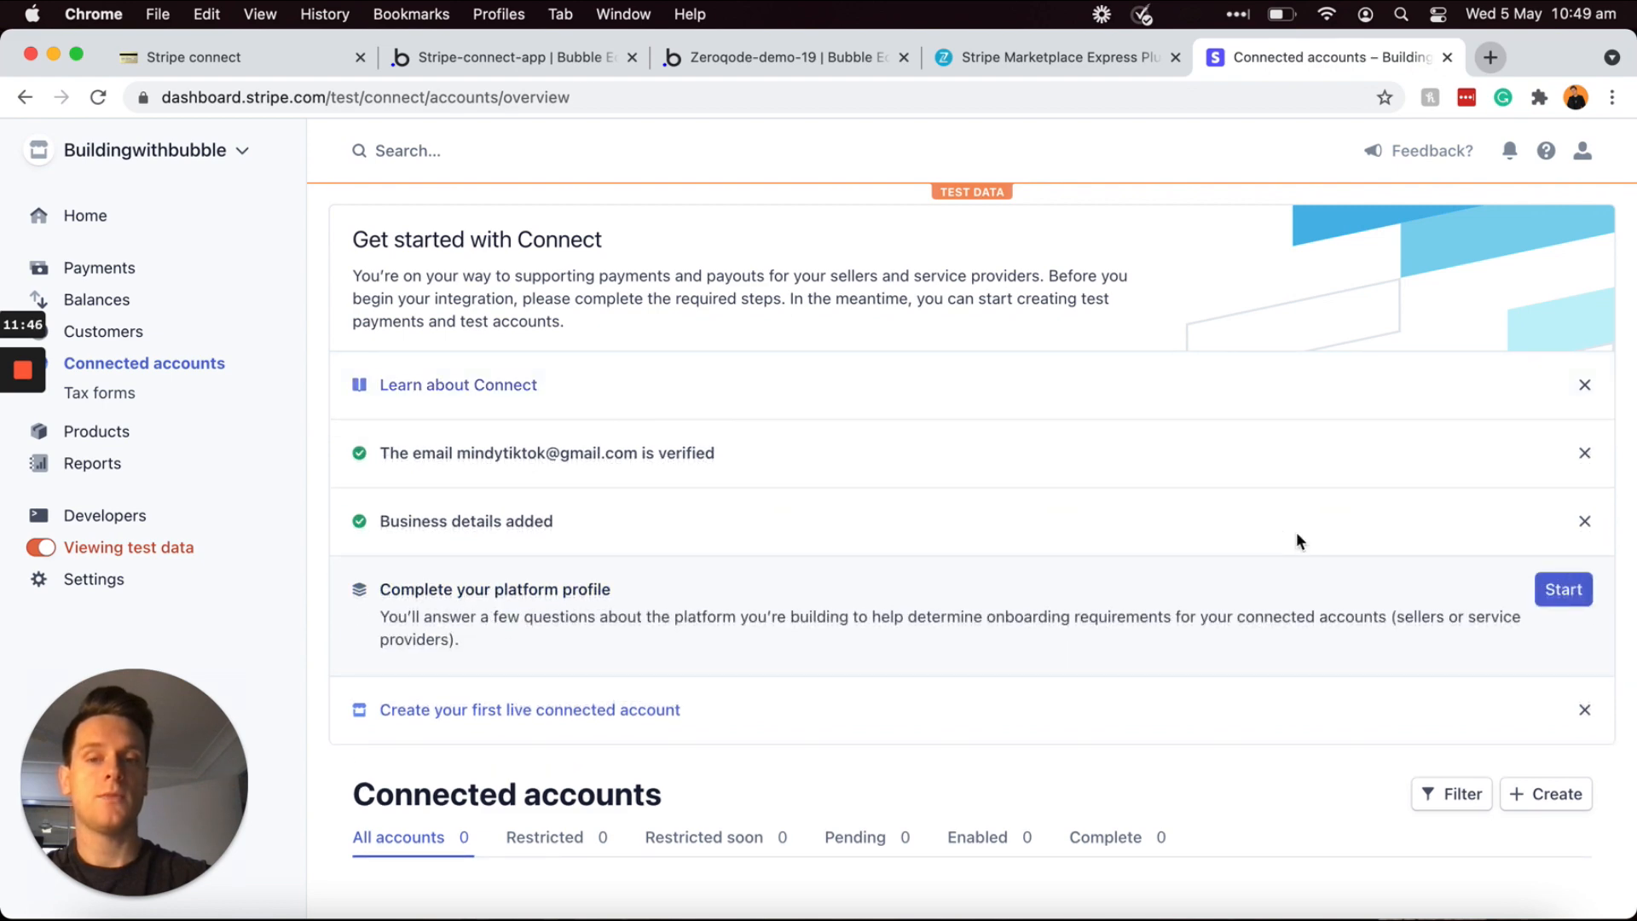
{"action": "left_click", "coordinate": [1547, 592]}
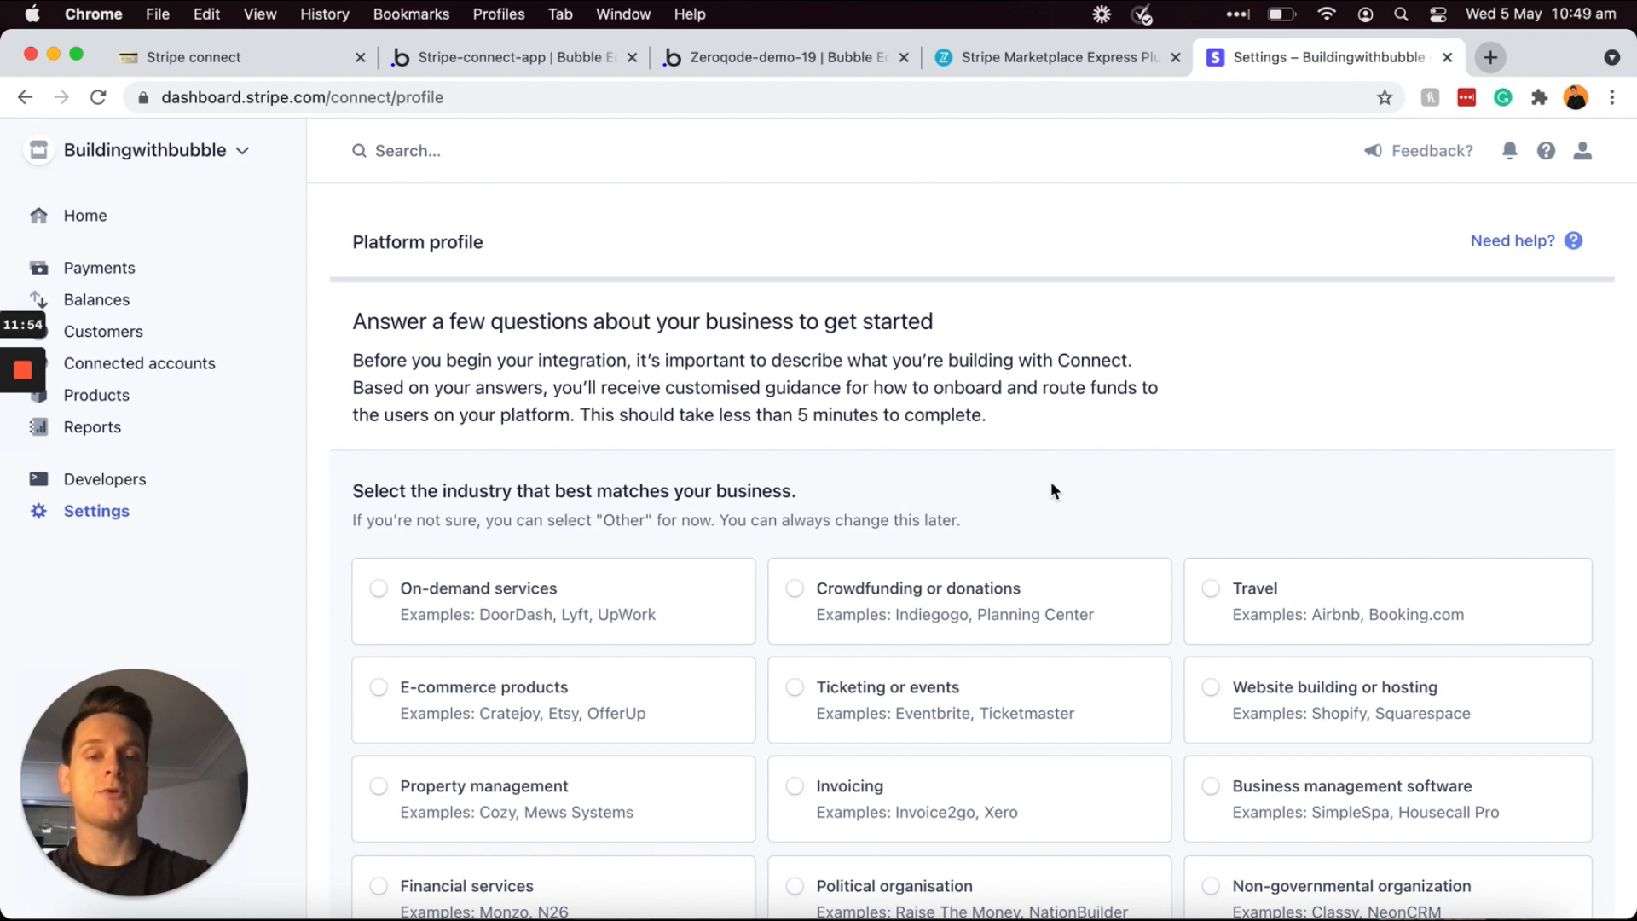
{"action": "scroll", "coordinate": [1050, 490], "scroll_direction": "down", "scroll_amount": 5}
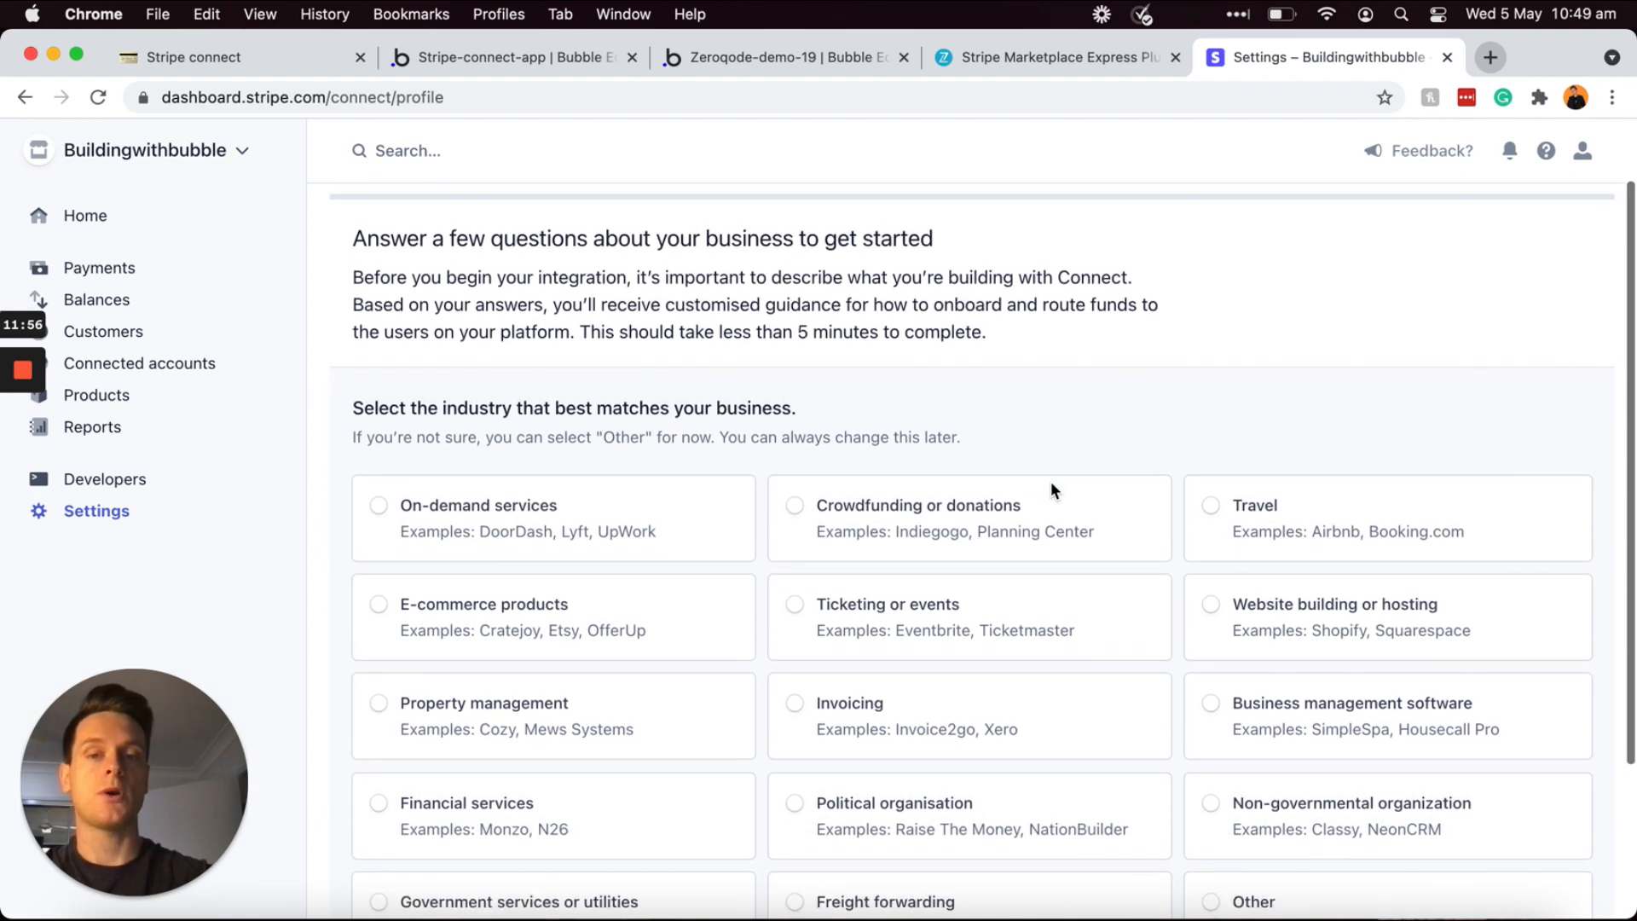
{"action": "scroll", "coordinate": [1050, 490], "scroll_direction": "down", "scroll_amount": 3}
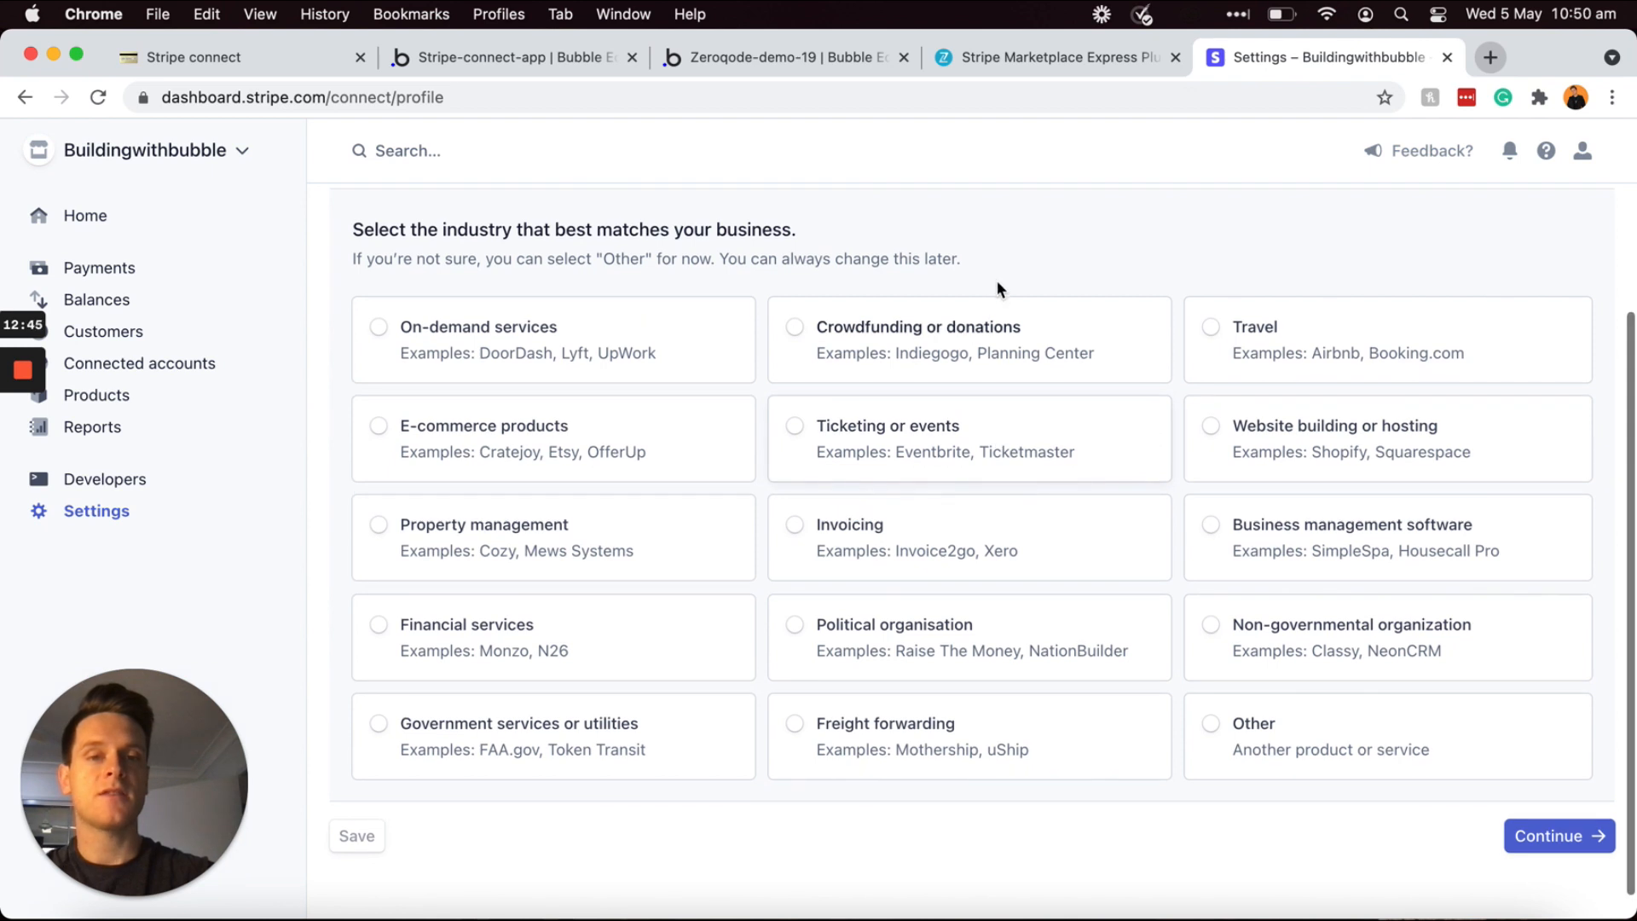
{"action": "left_click", "coordinate": [407, 339]}
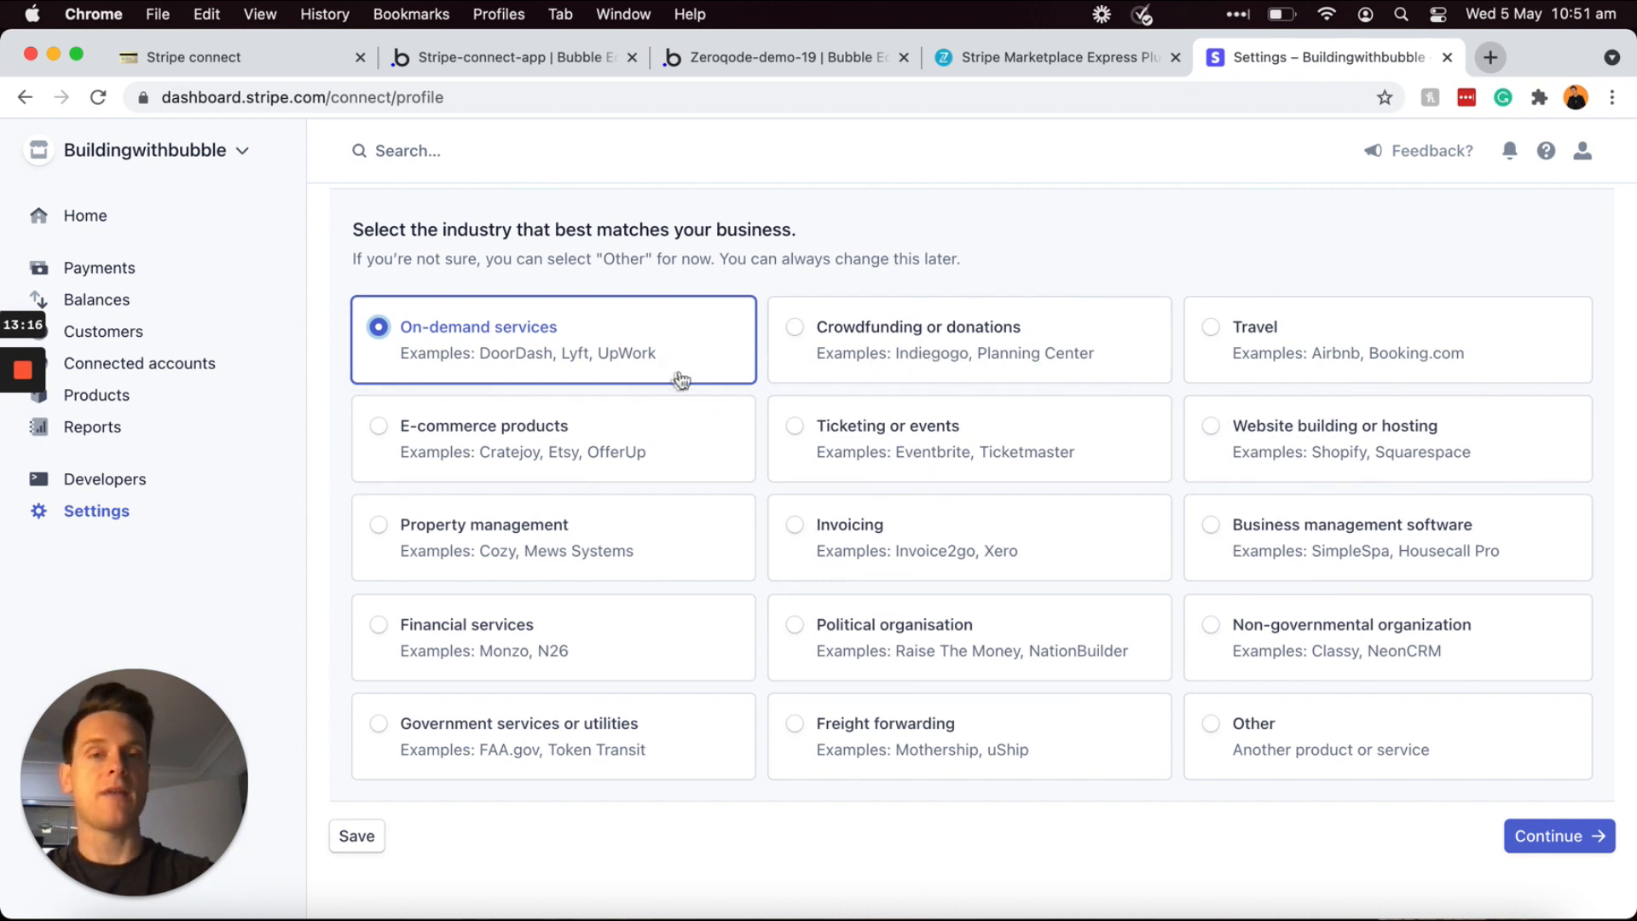
{"action": "left_click", "coordinate": [1541, 844]}
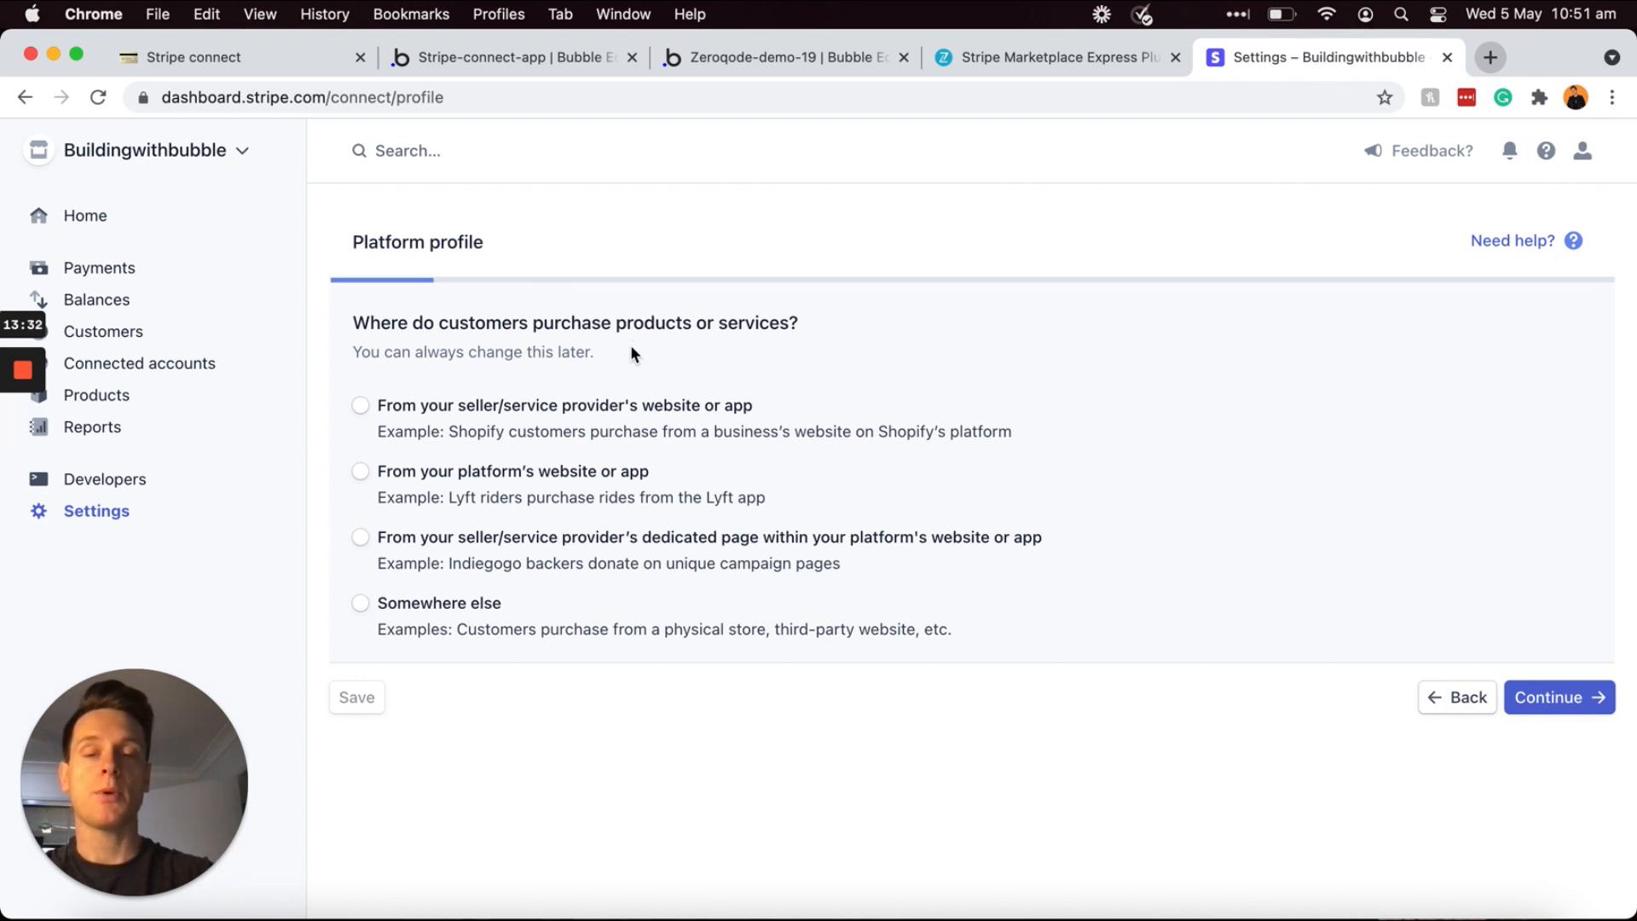
Step: Answer that customers purchase from your platform's website or app and that card statements list your platform's name
{"action": "left_click", "coordinate": [361, 472]}
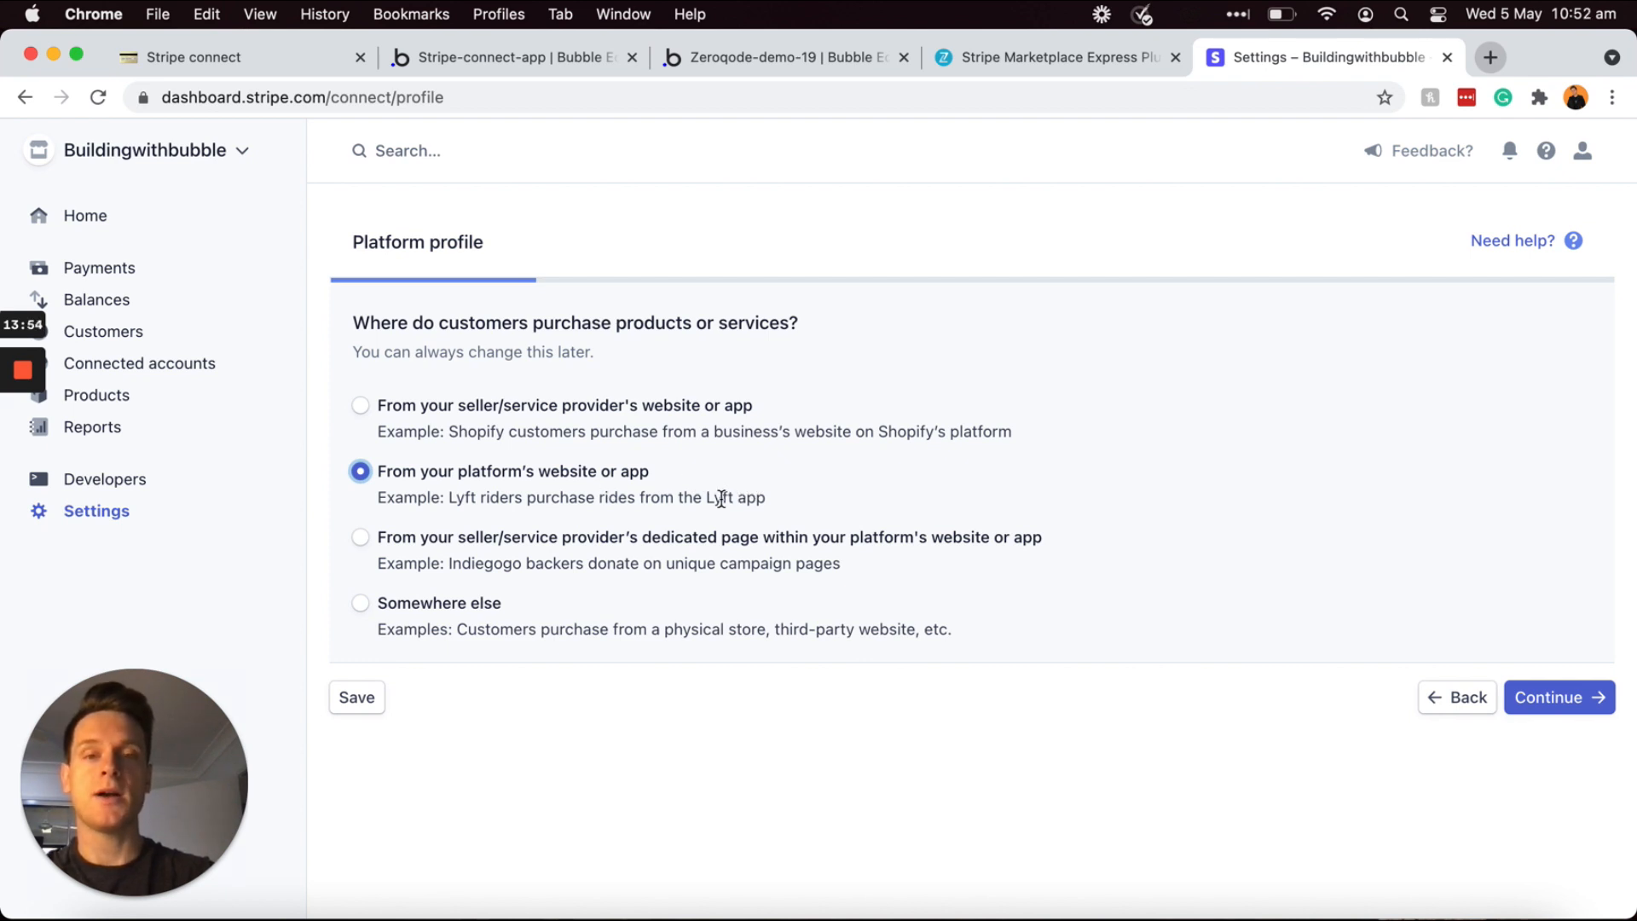
{"action": "left_click", "coordinate": [1539, 699]}
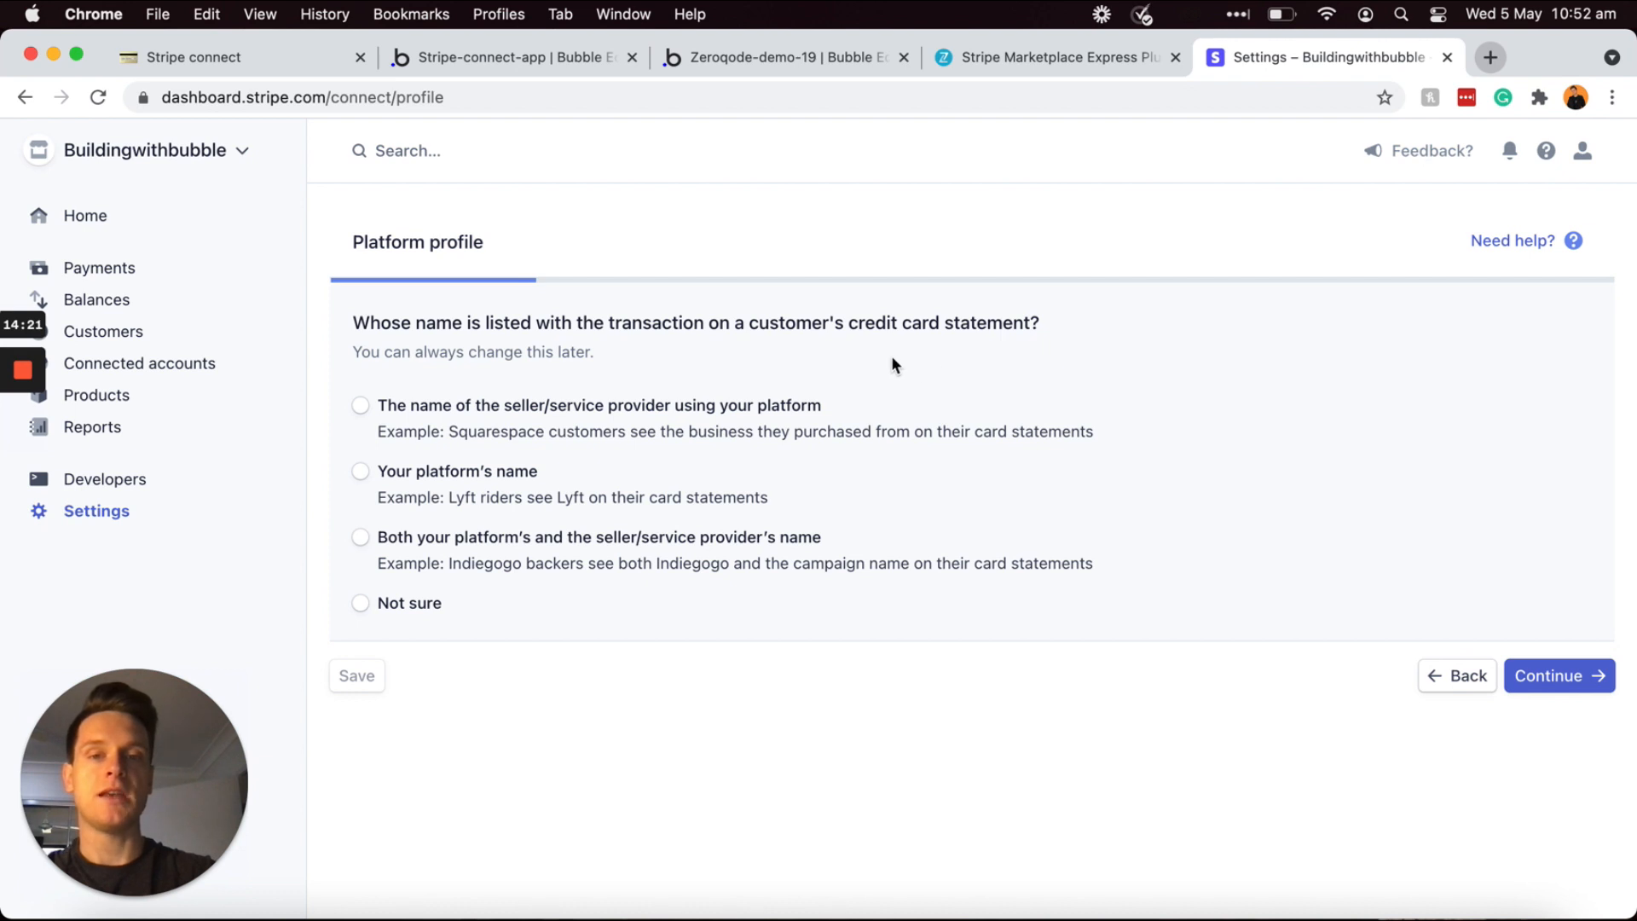
{"action": "left_click", "coordinate": [360, 470]}
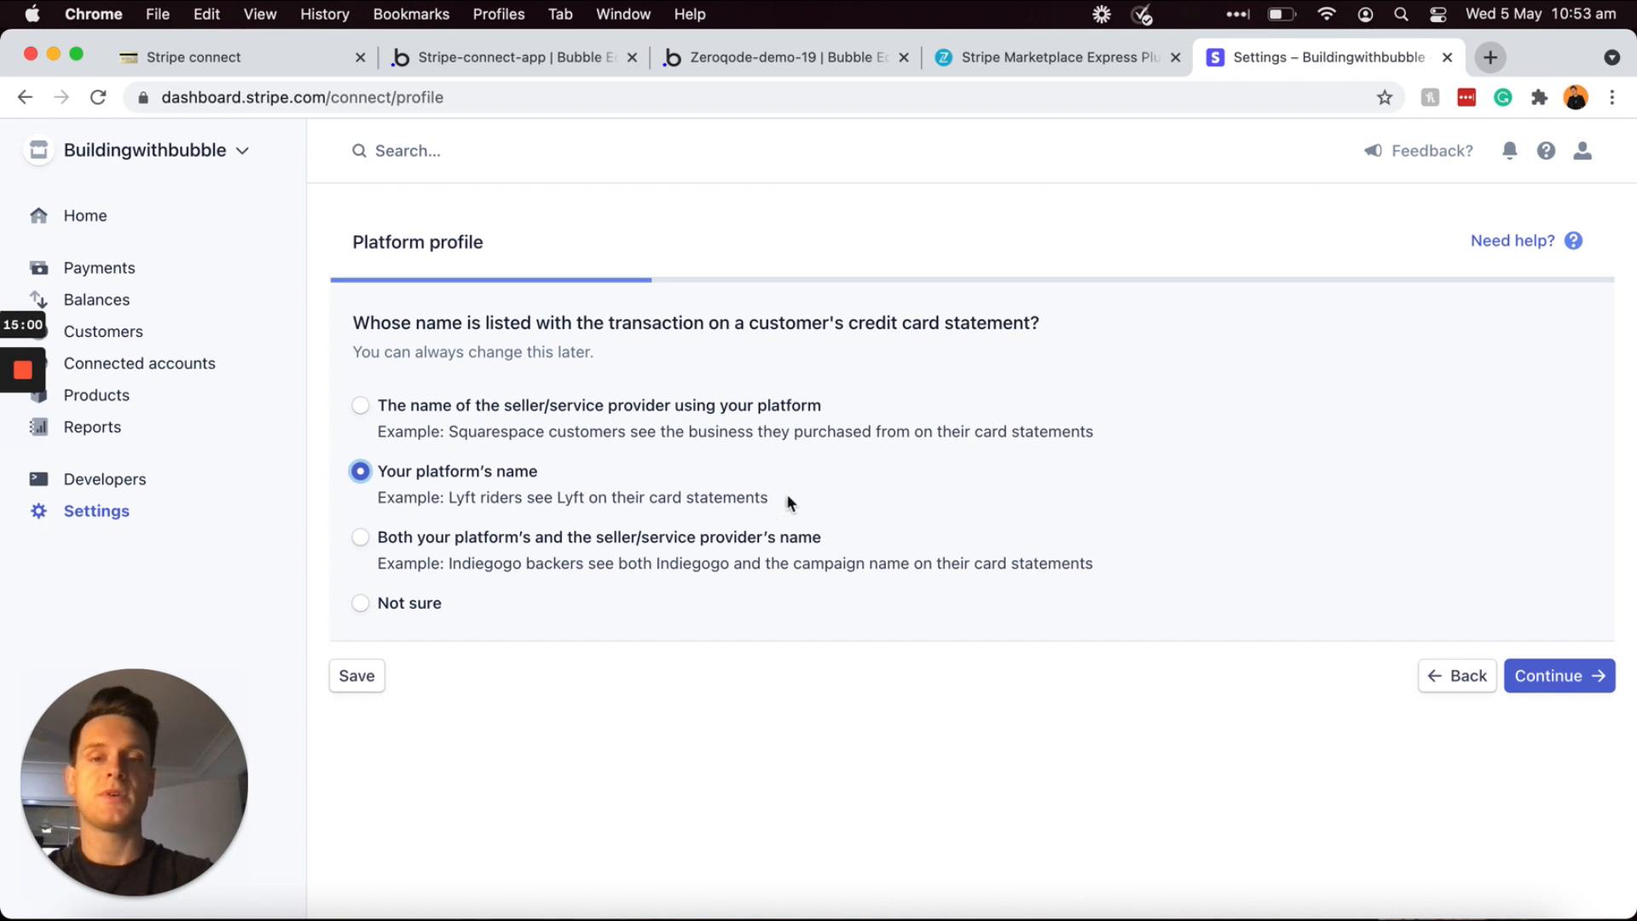
{"action": "left_click", "coordinate": [1521, 673]}
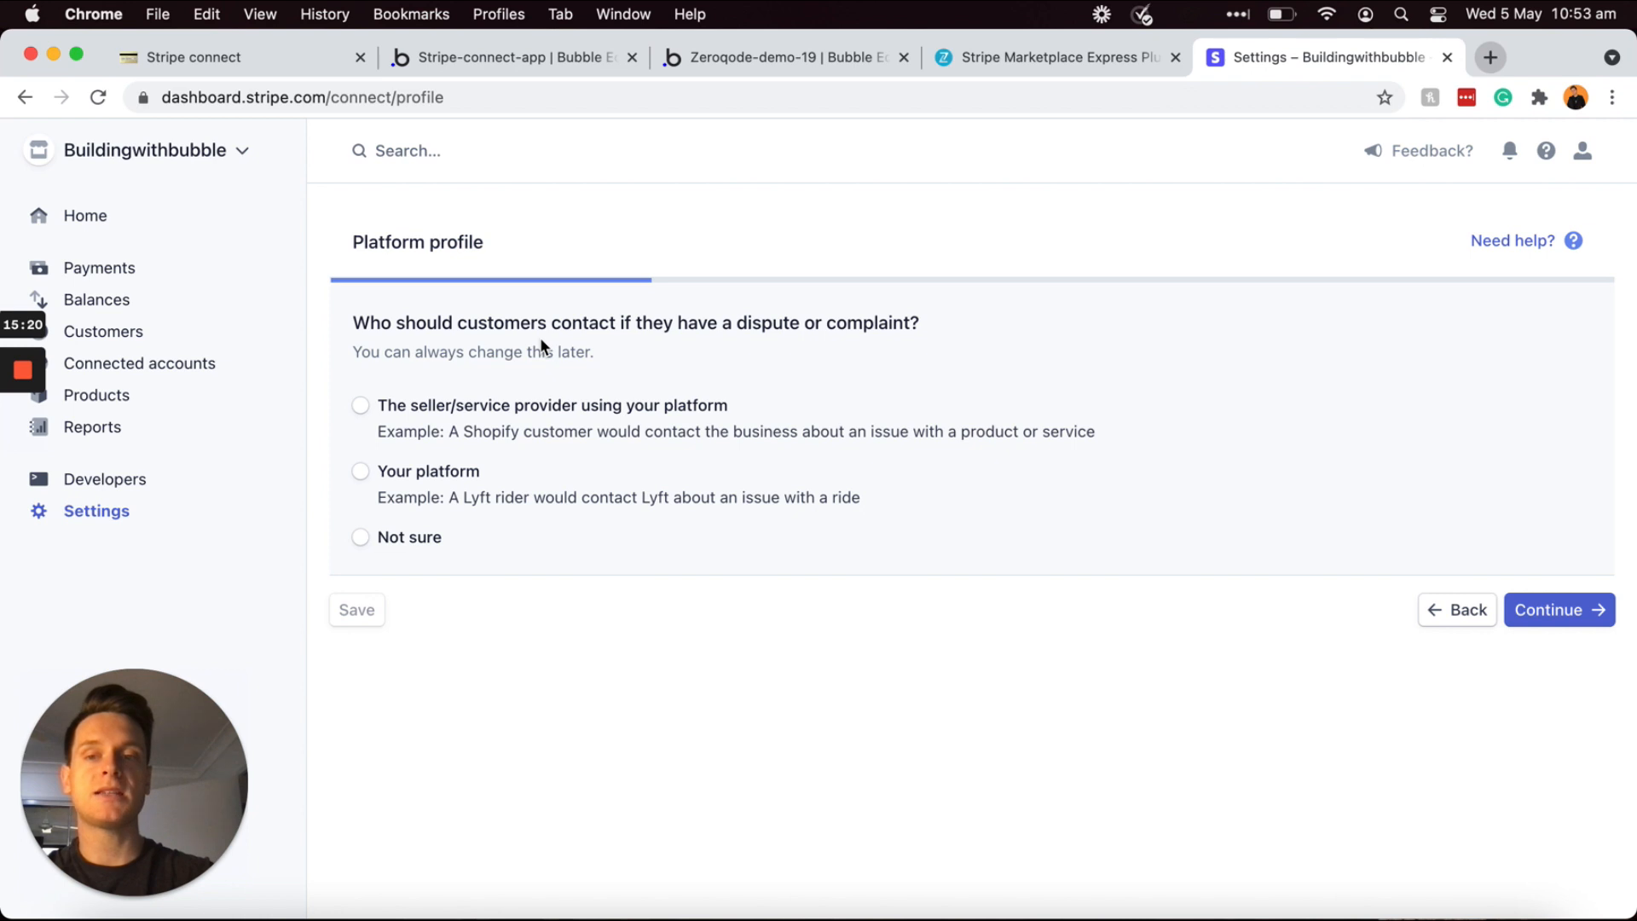
Step: Set your platform as the contact for disputes or complaints and submit the platform profile responses
{"action": "left_click", "coordinate": [361, 476]}
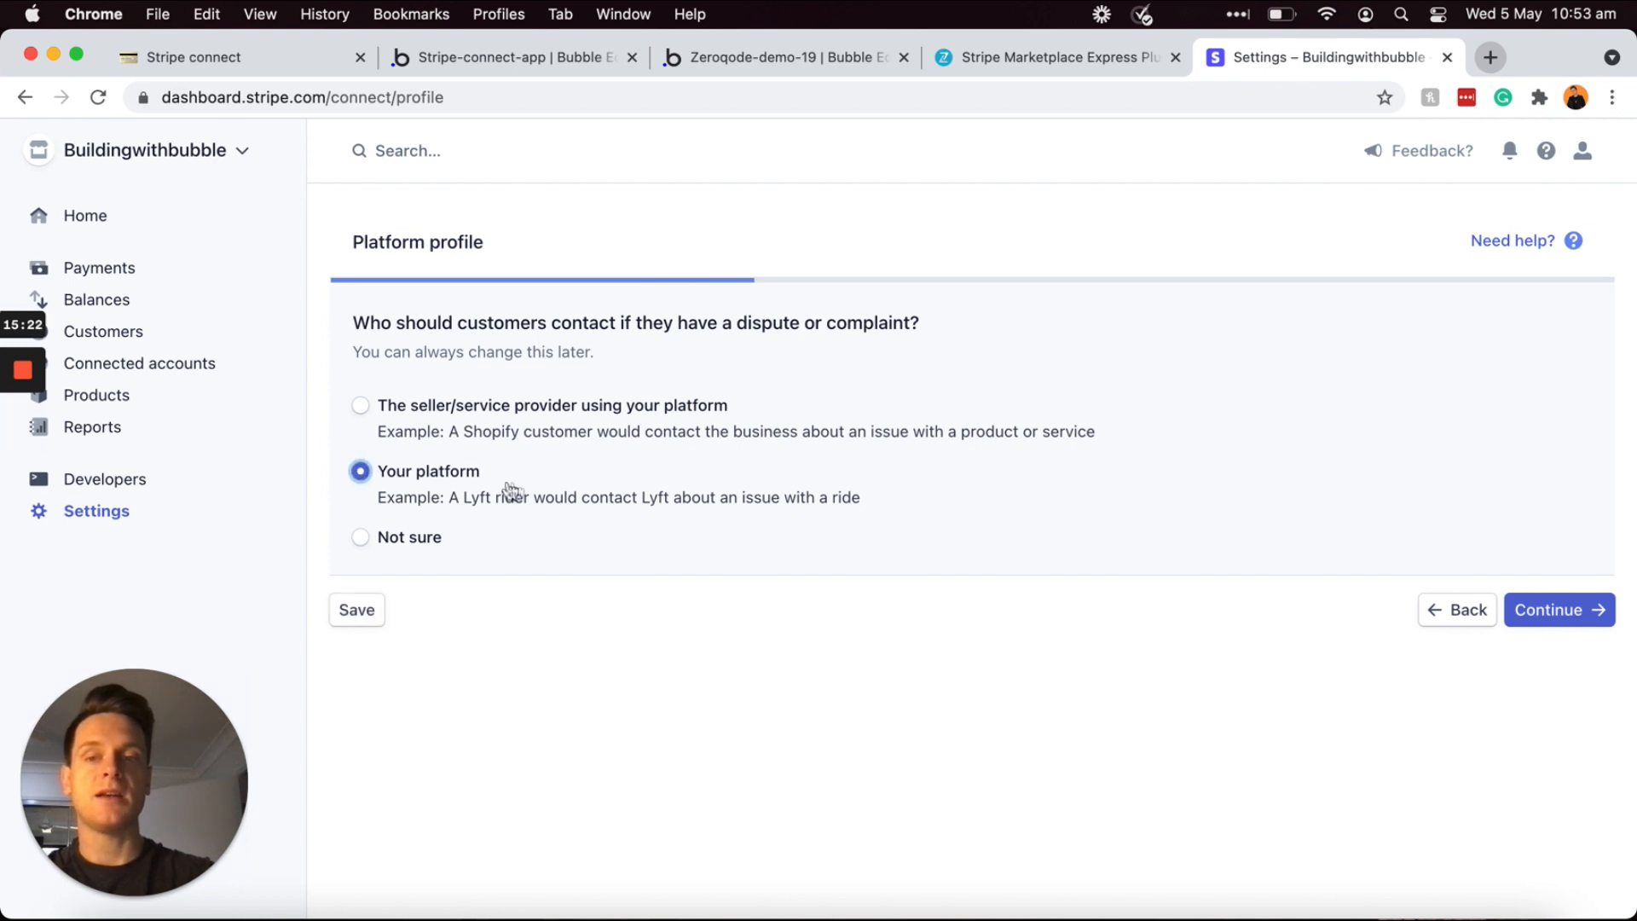
{"action": "left_click", "coordinate": [1548, 612]}
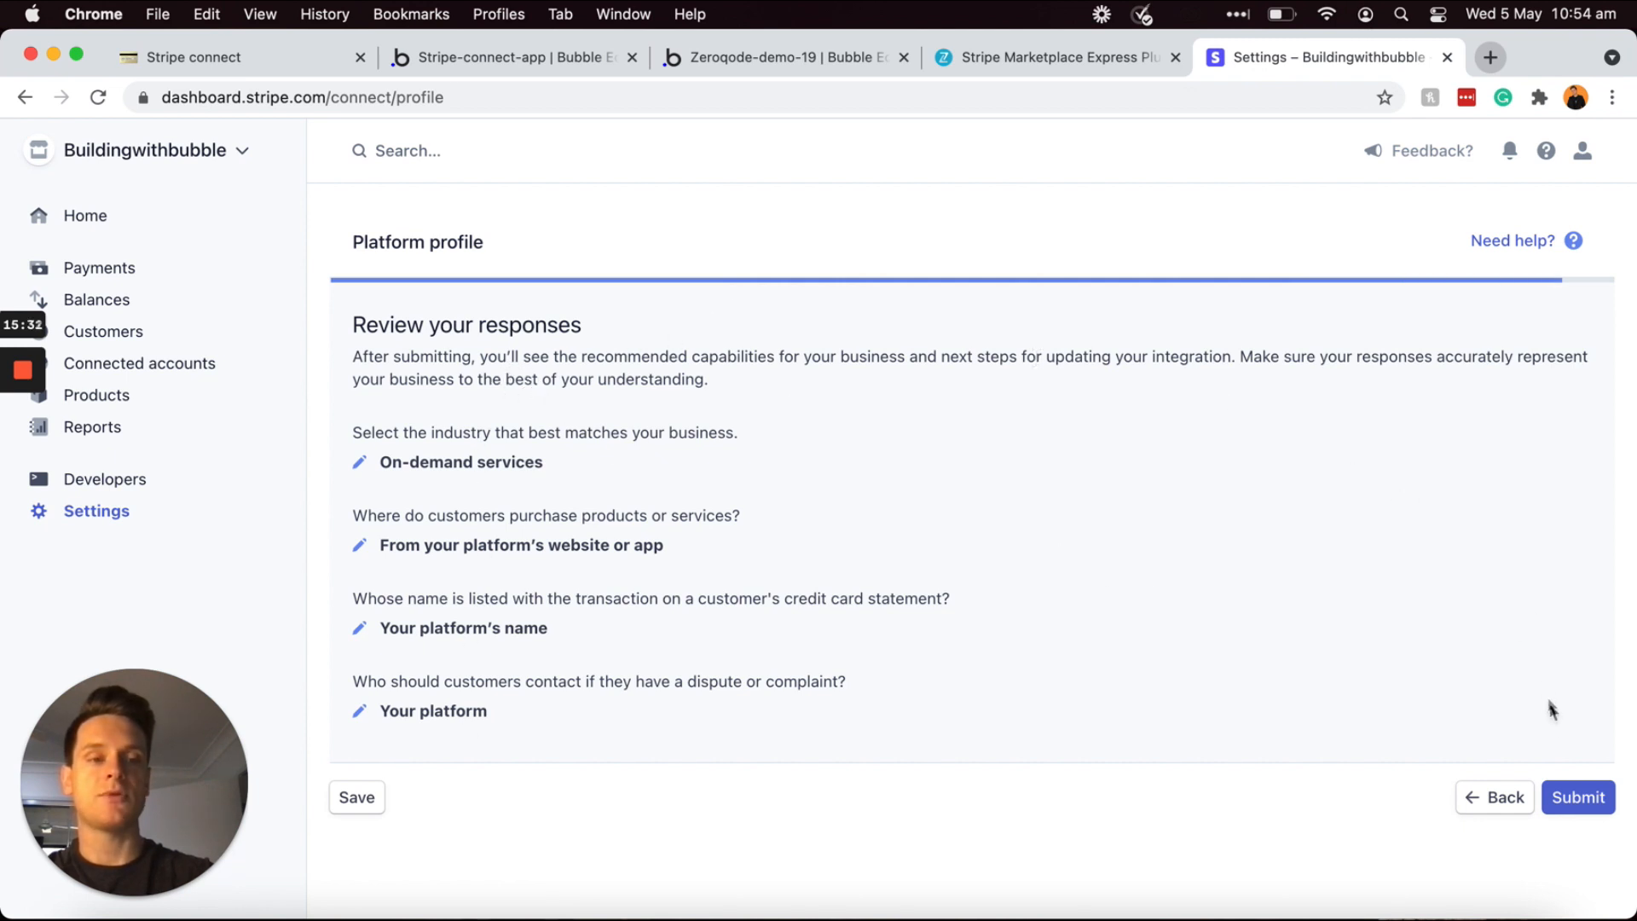
{"action": "left_click", "coordinate": [1564, 803]}
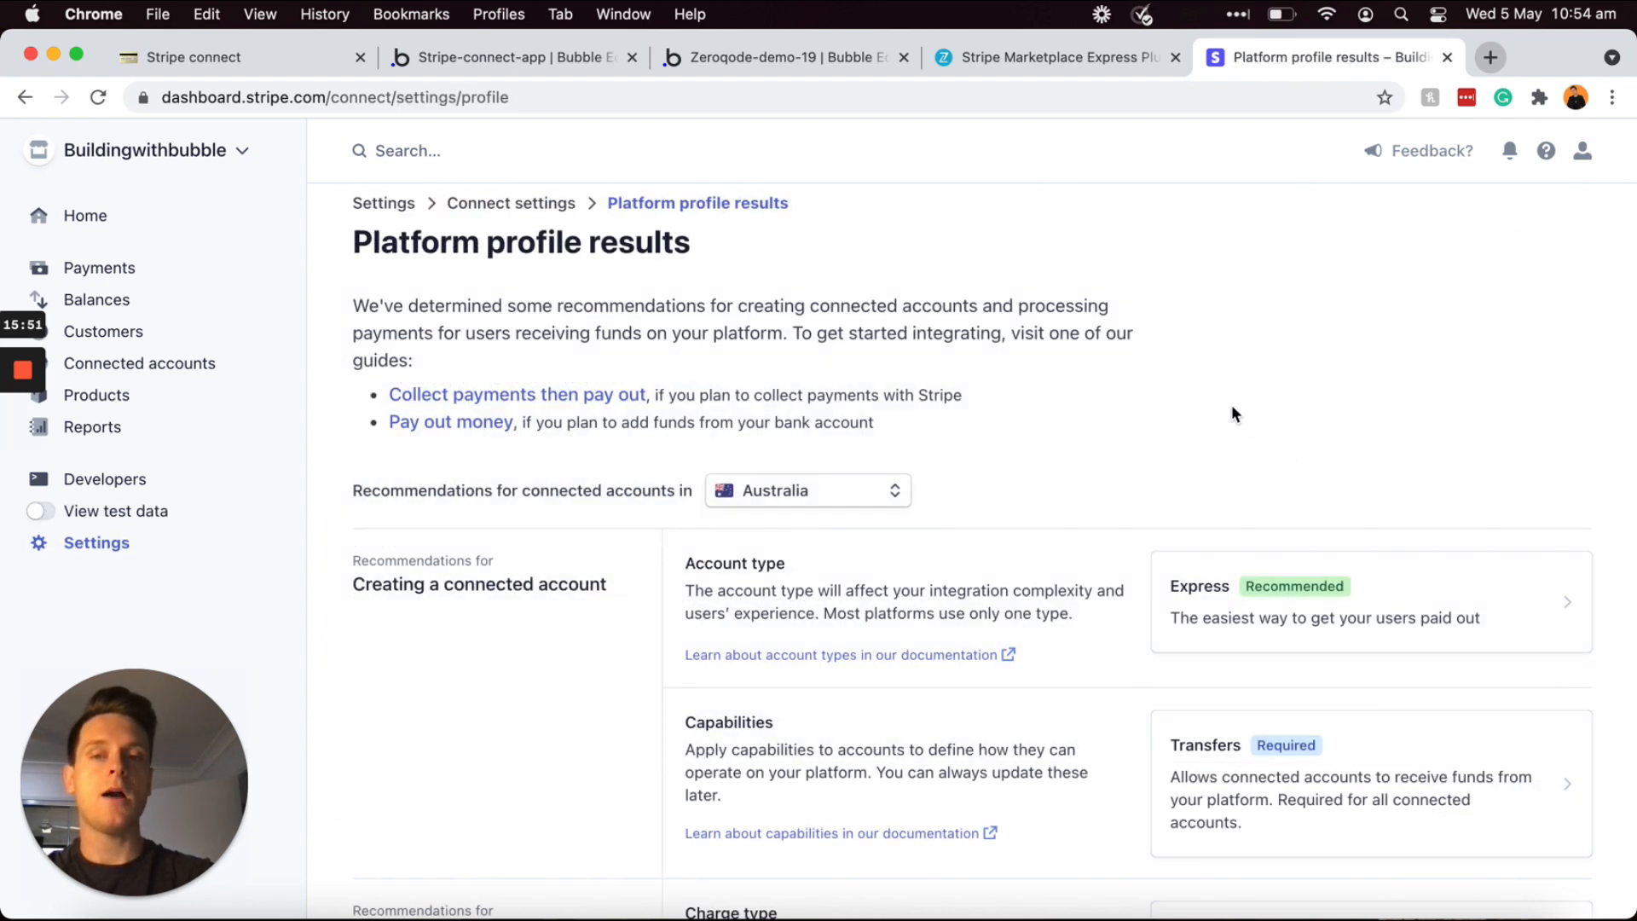
Step: Review the platform profile recommendations, open the recommended Express account type and read its Connect documentation
{"action": "scroll", "coordinate": [1232, 409], "scroll_direction": "down", "scroll_amount": 3}
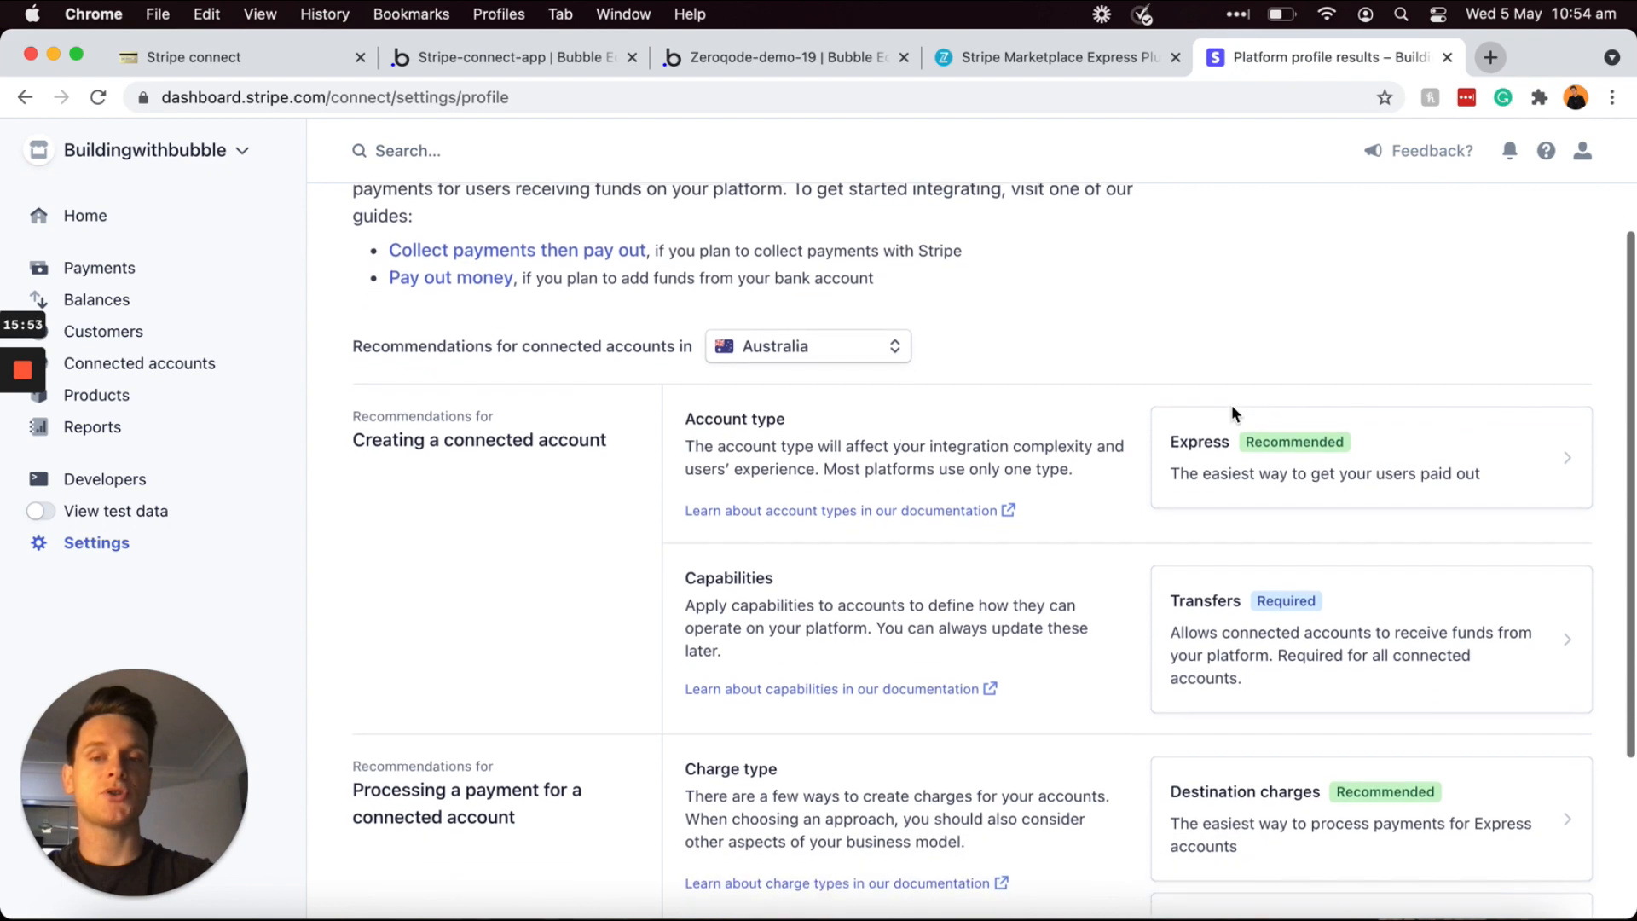
{"action": "scroll", "coordinate": [986, 404], "scroll_direction": "down", "scroll_amount": 2}
{"action": "scroll", "coordinate": [985, 401], "scroll_direction": "down", "scroll_amount": 1}
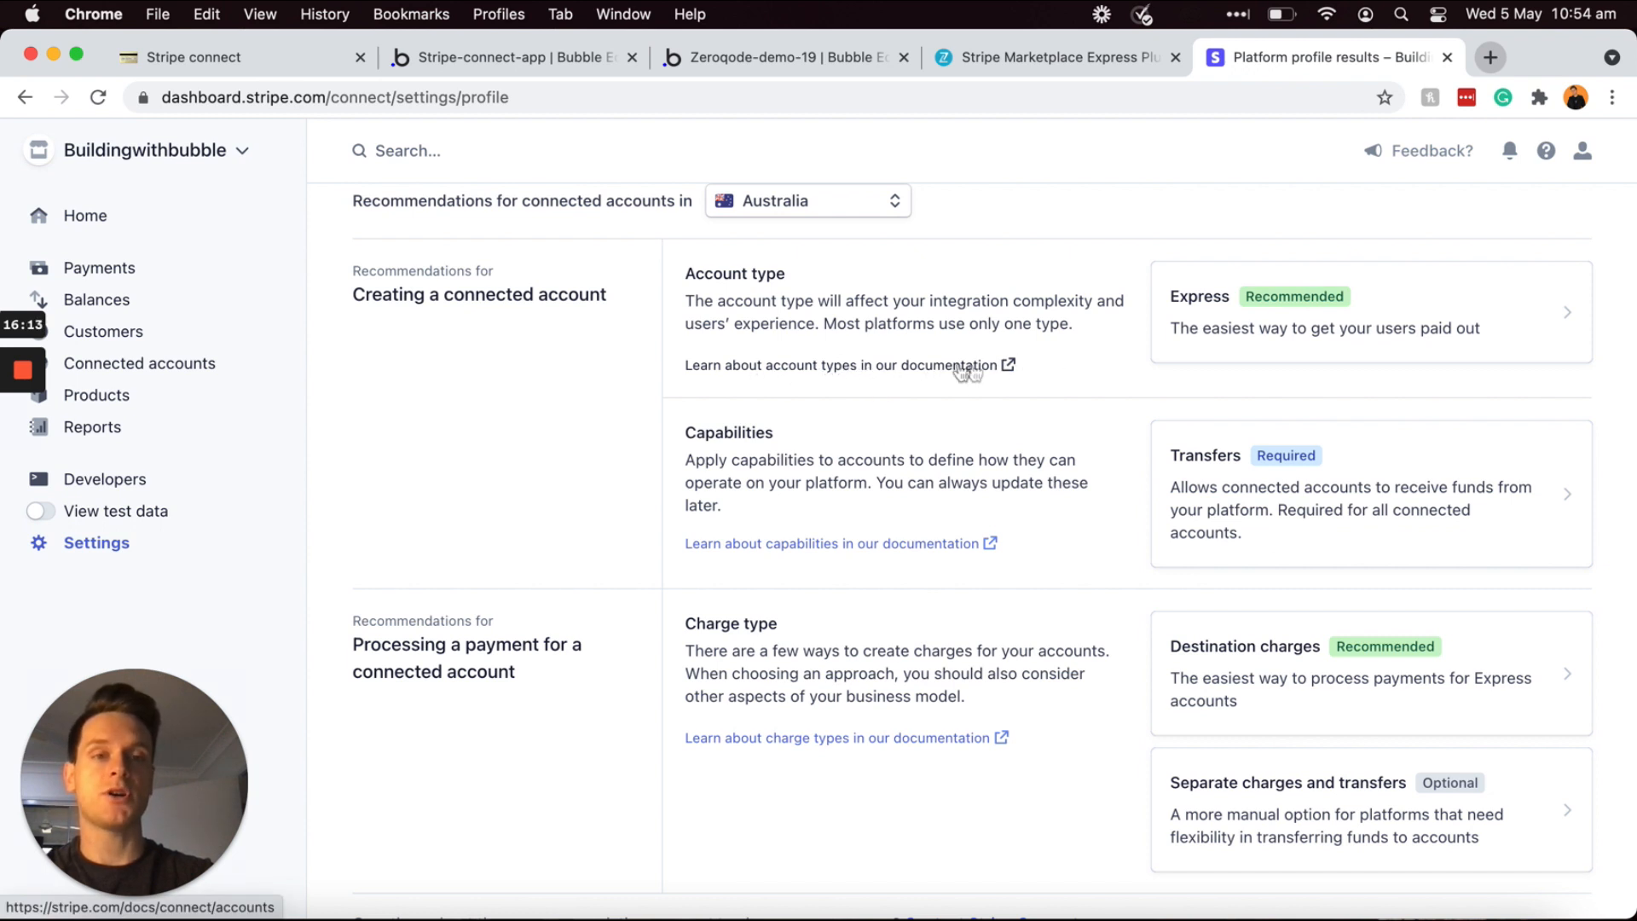
{"action": "scroll", "coordinate": [989, 368], "scroll_direction": "up", "scroll_amount": 2}
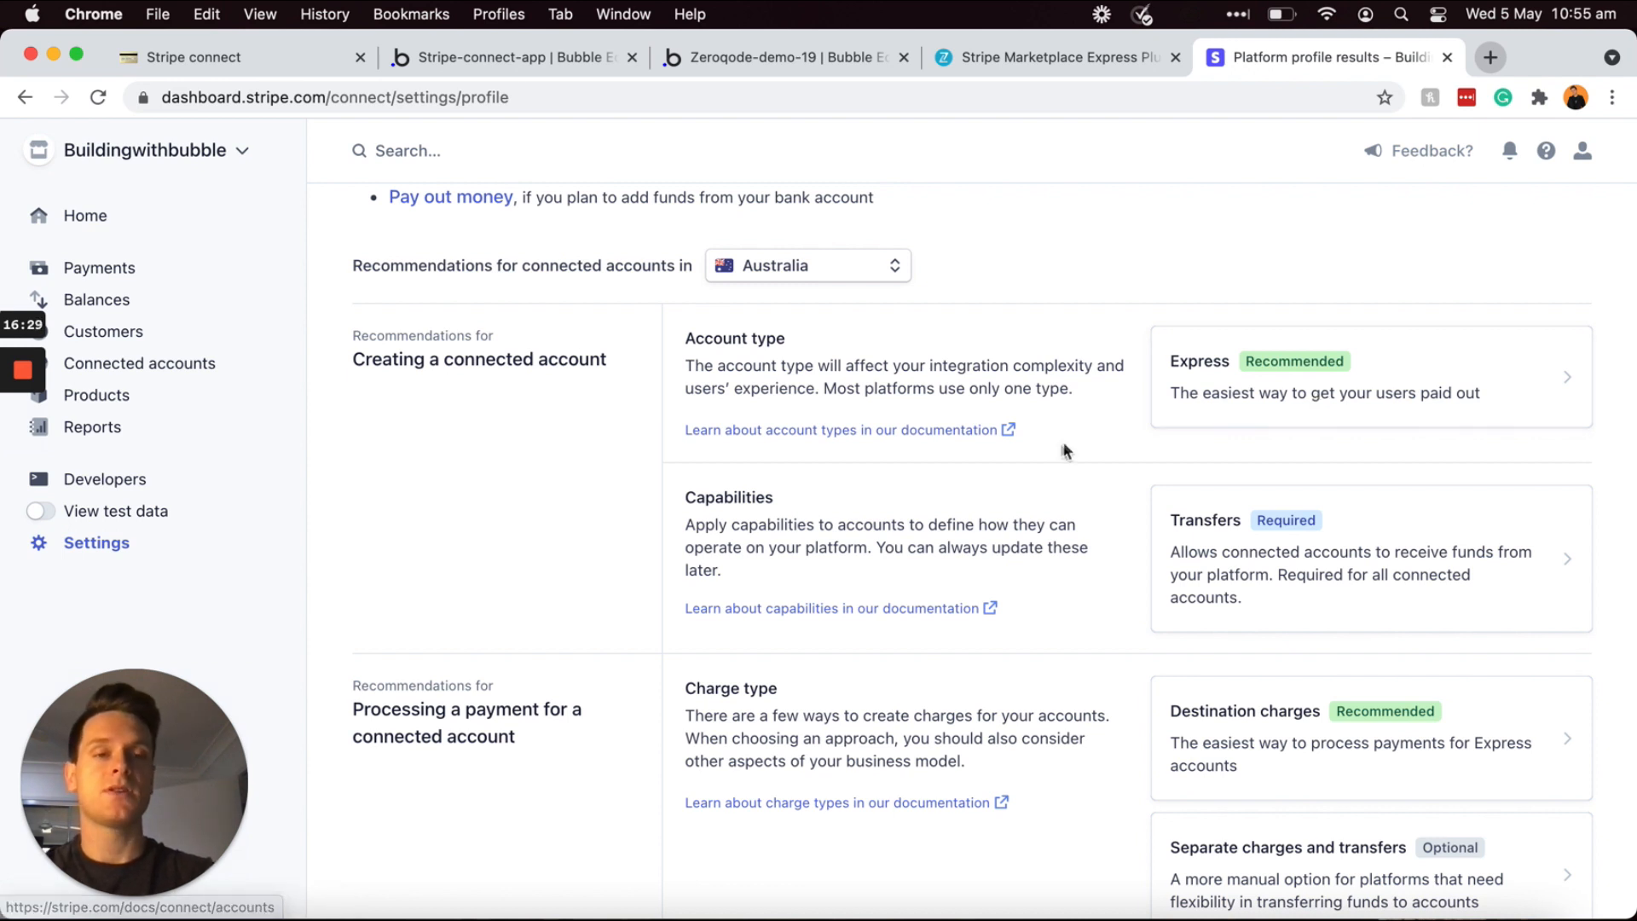
{"action": "left_click", "coordinate": [1214, 402]}
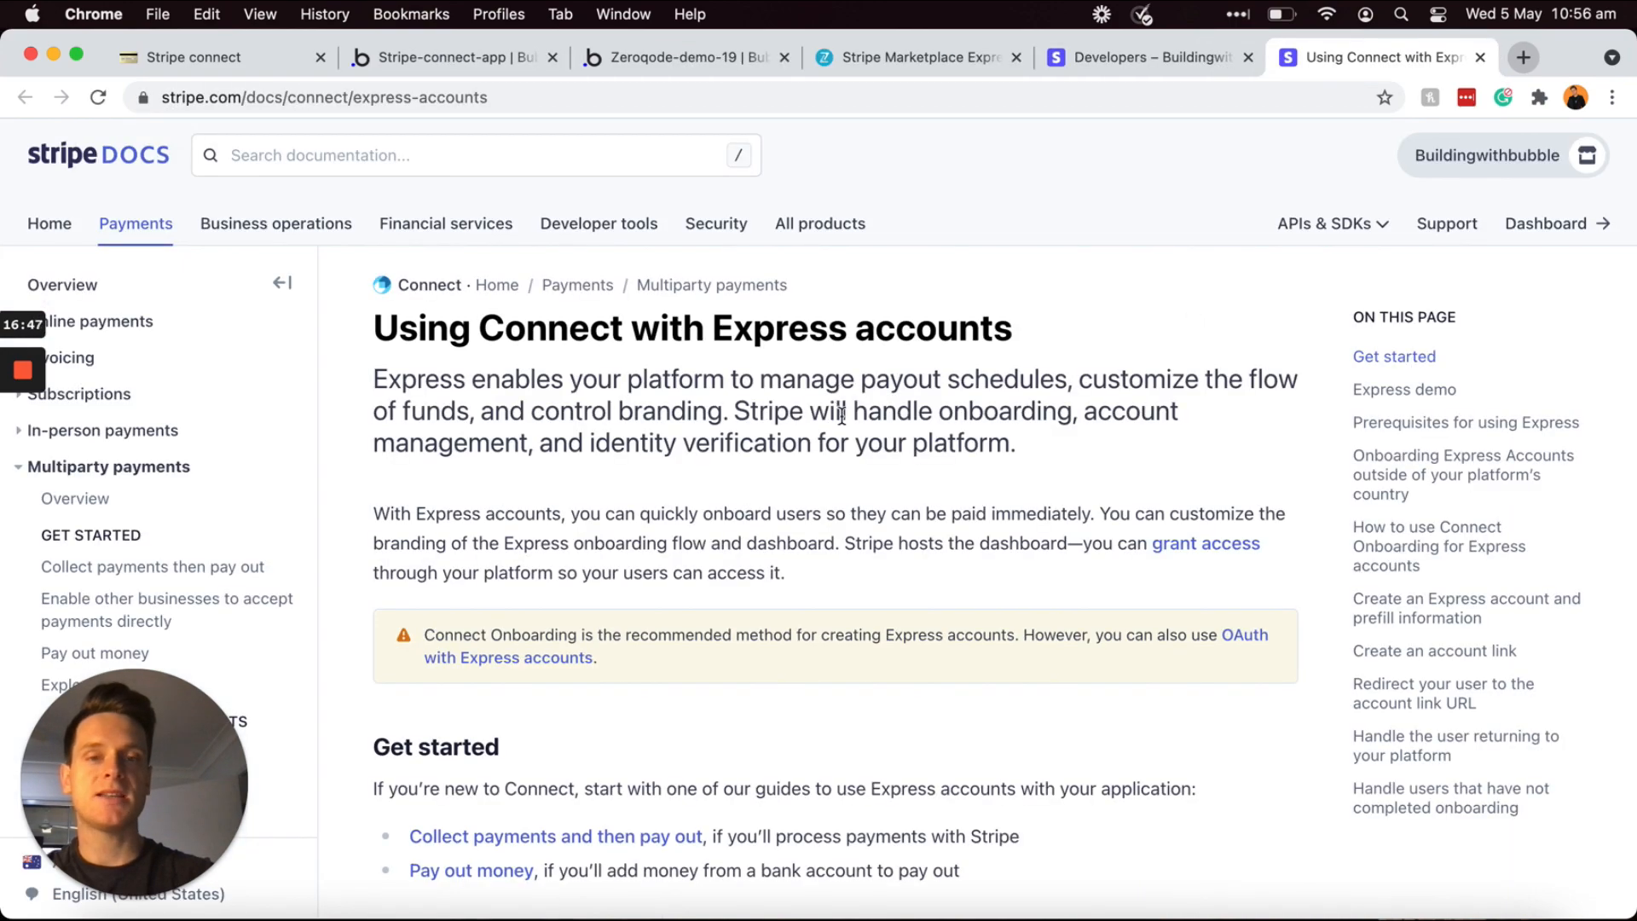
{"action": "scroll", "coordinate": [841, 416], "scroll_direction": "down", "scroll_amount": 10}
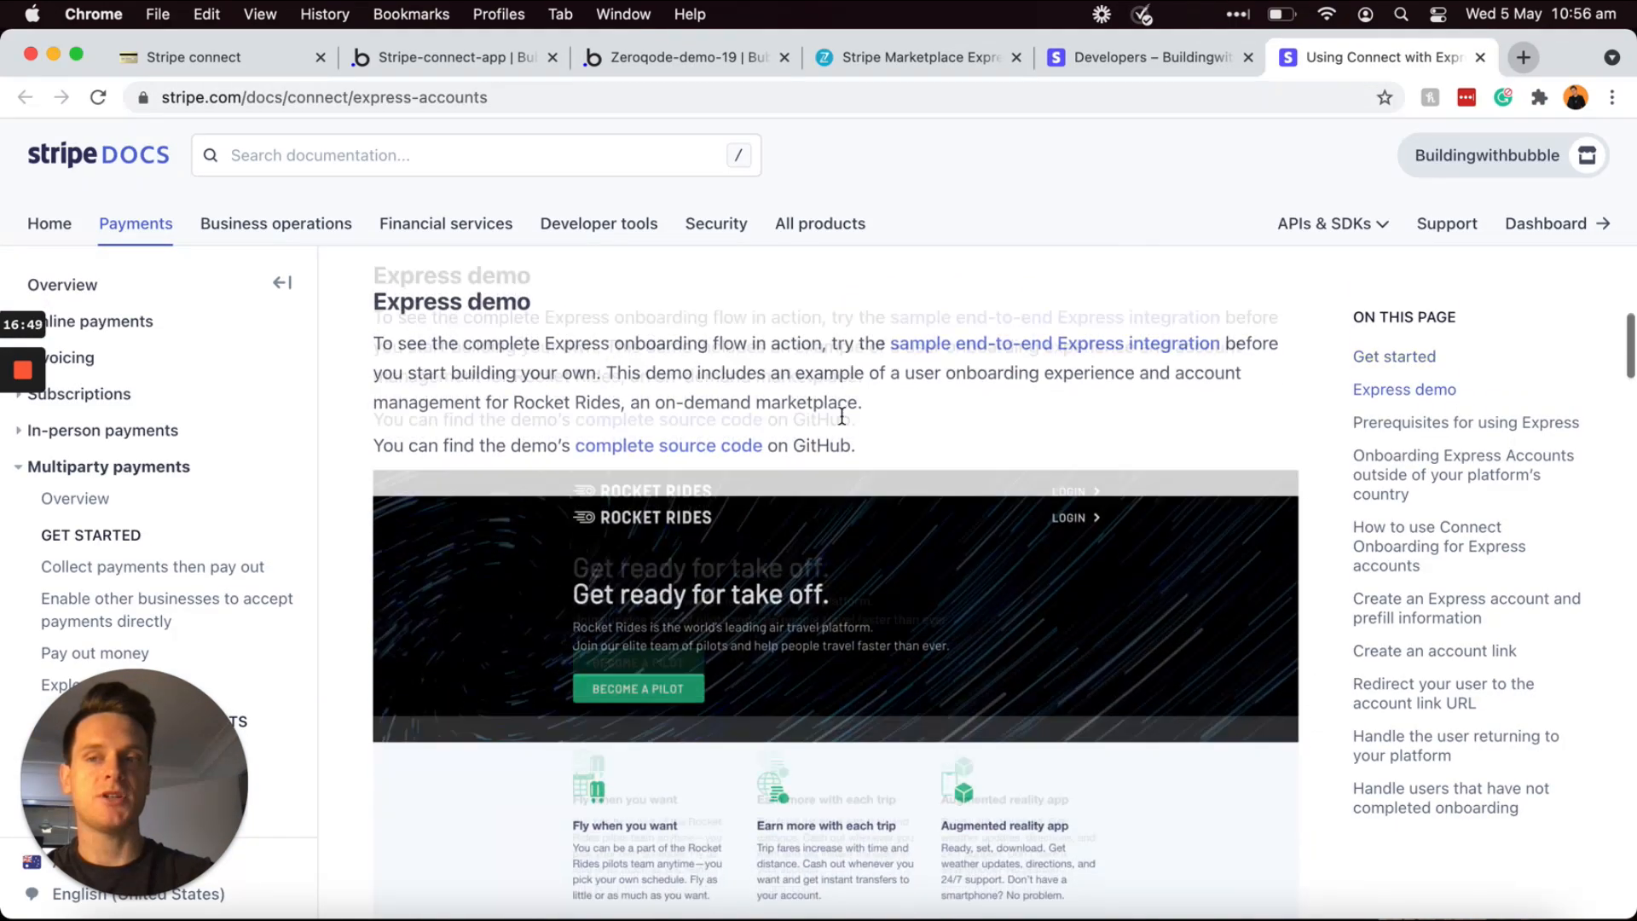
{"action": "scroll", "coordinate": [842, 416], "scroll_direction": "down", "scroll_amount": 15}
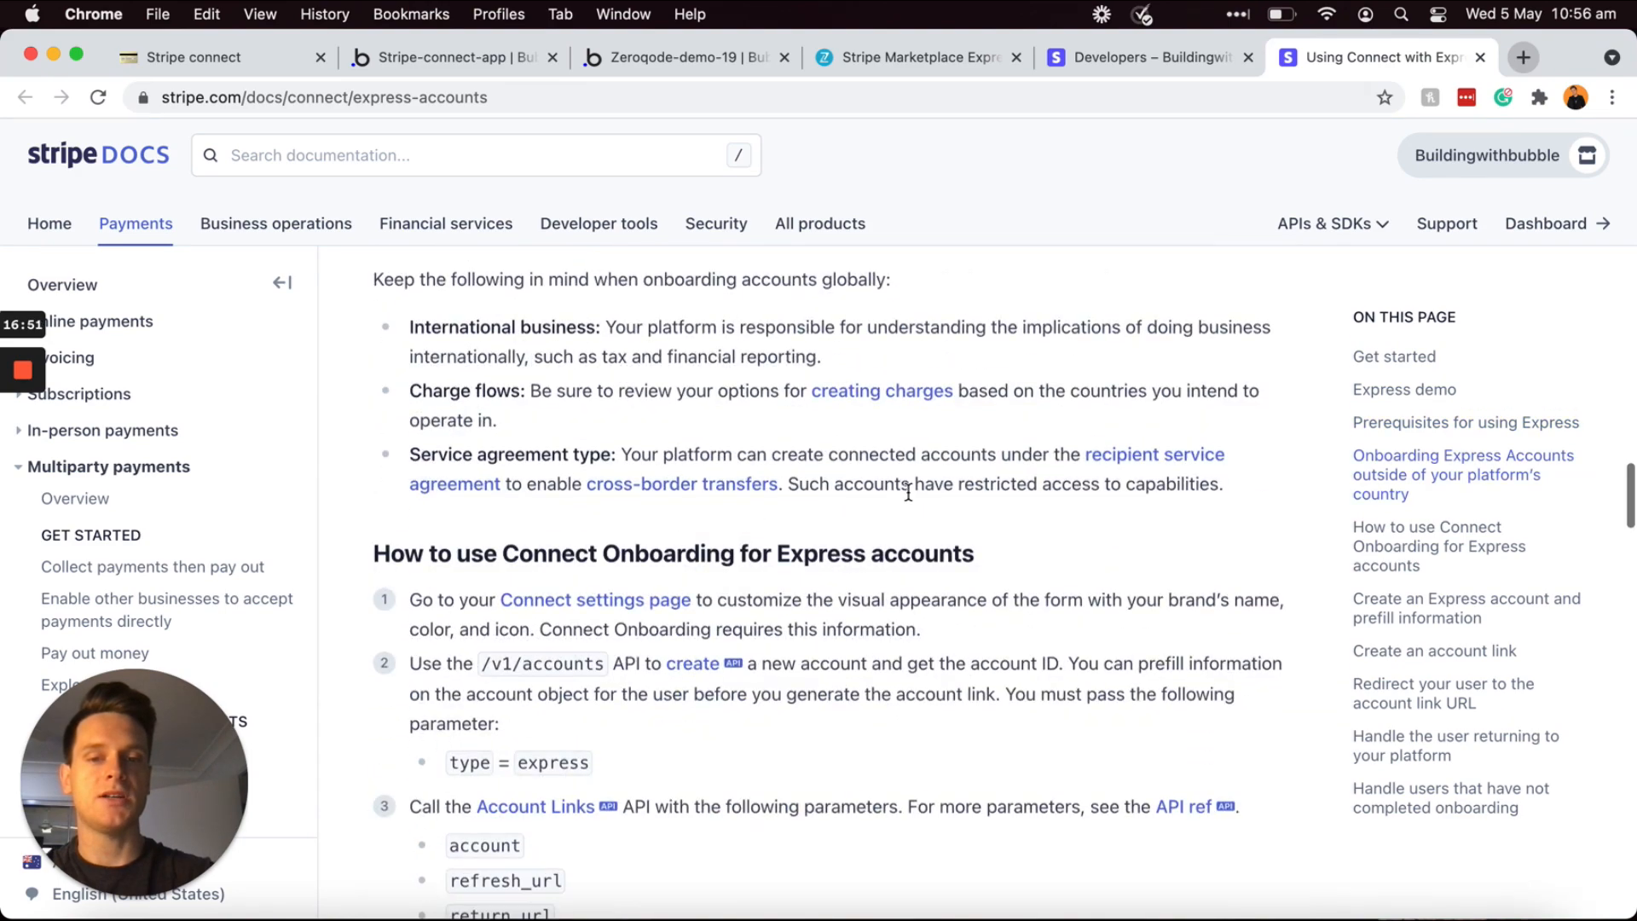
{"action": "scroll", "coordinate": [908, 492], "scroll_direction": "down", "scroll_amount": 3}
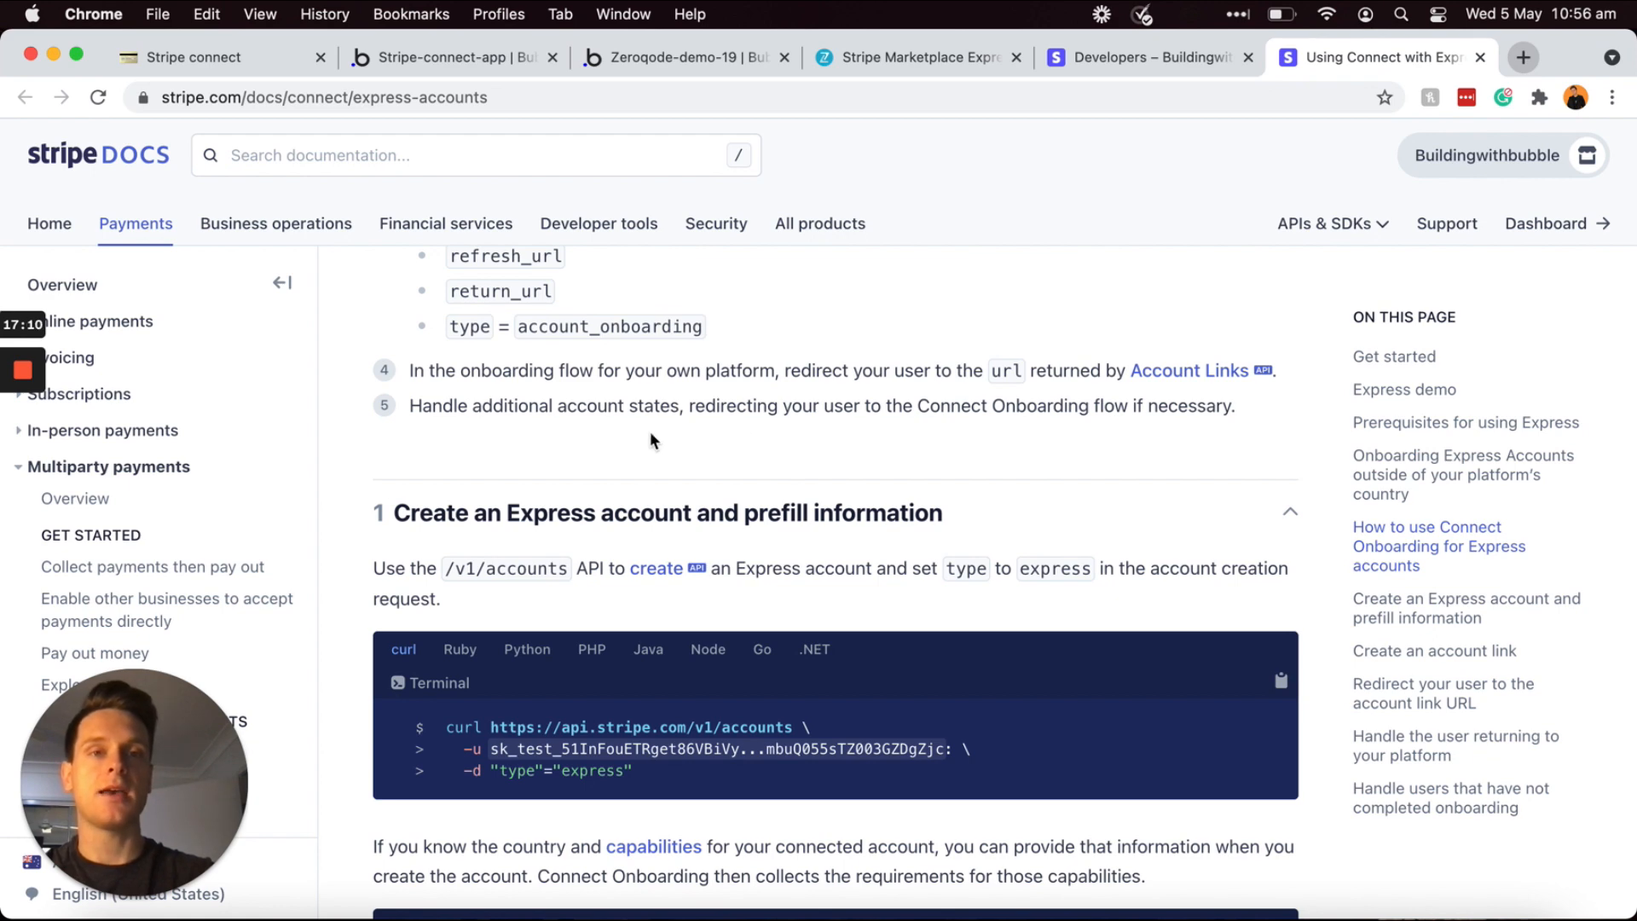
Step: Return to the Stripe dashboard and open the Connect settings from the product settings
{"action": "left_click", "coordinate": [1097, 60]}
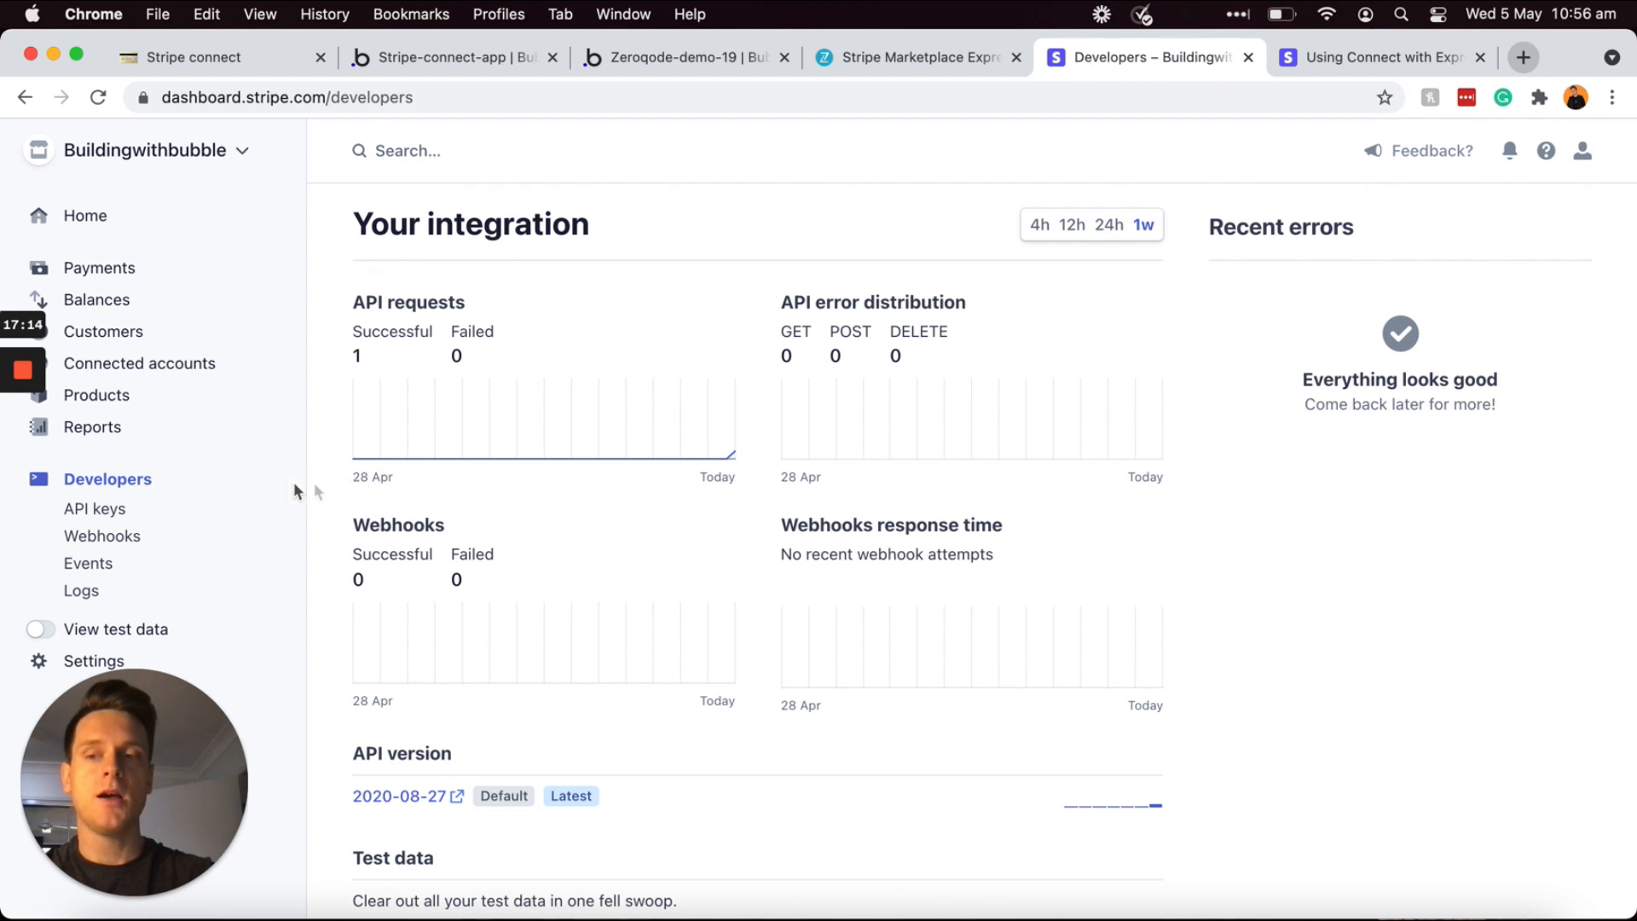
{"action": "left_click", "coordinate": [37, 663]}
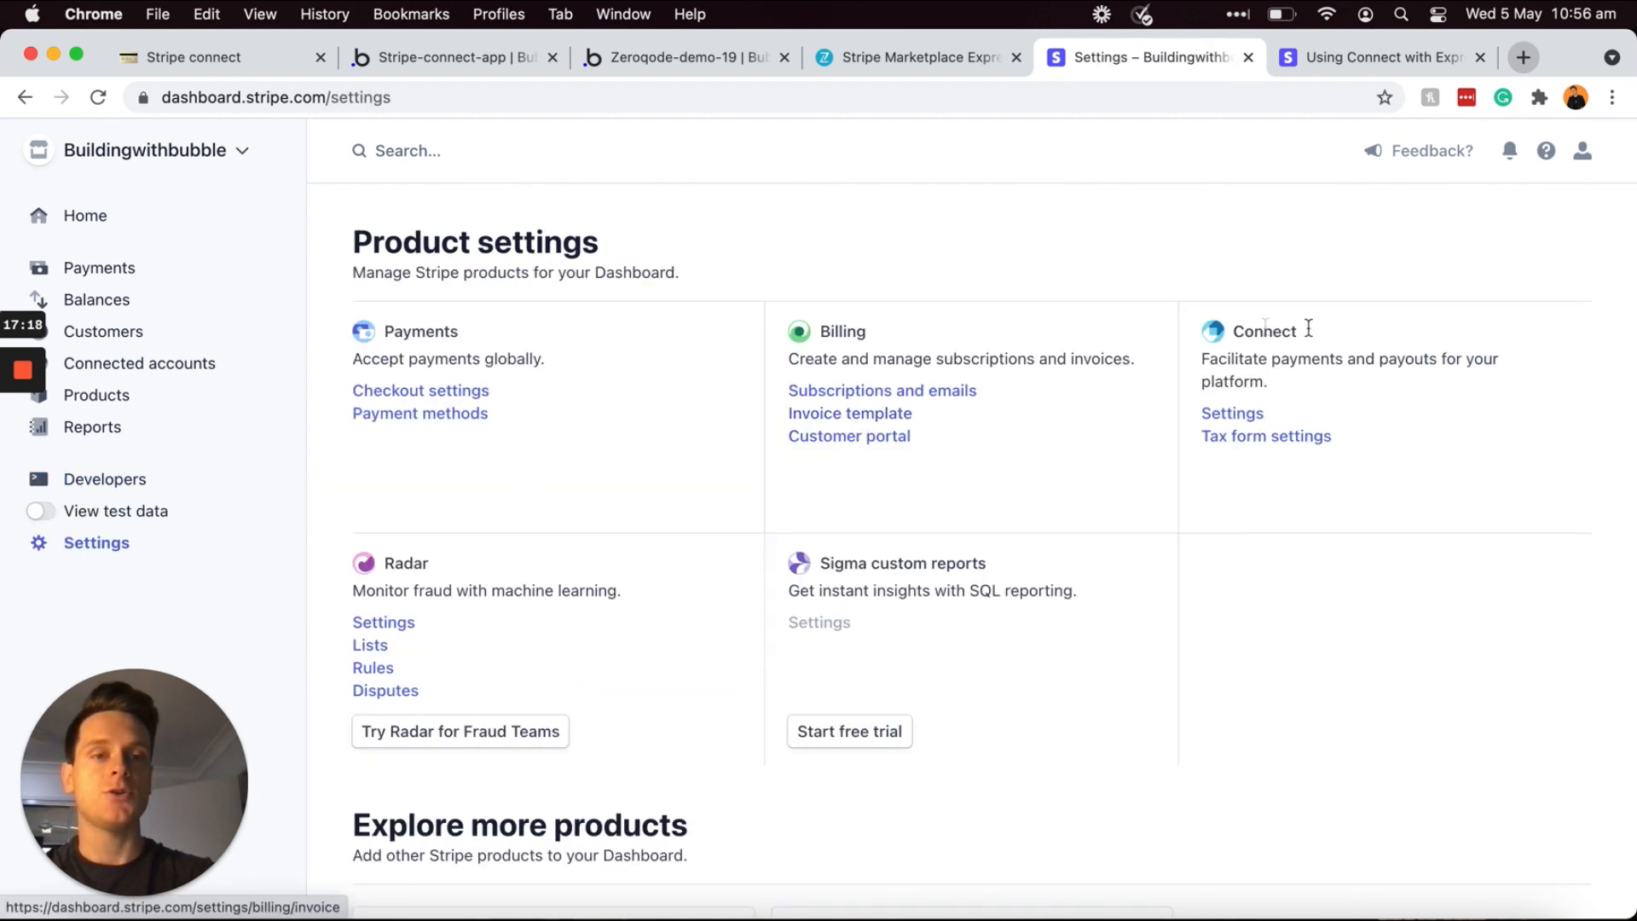
{"action": "left_click", "coordinate": [1236, 413]}
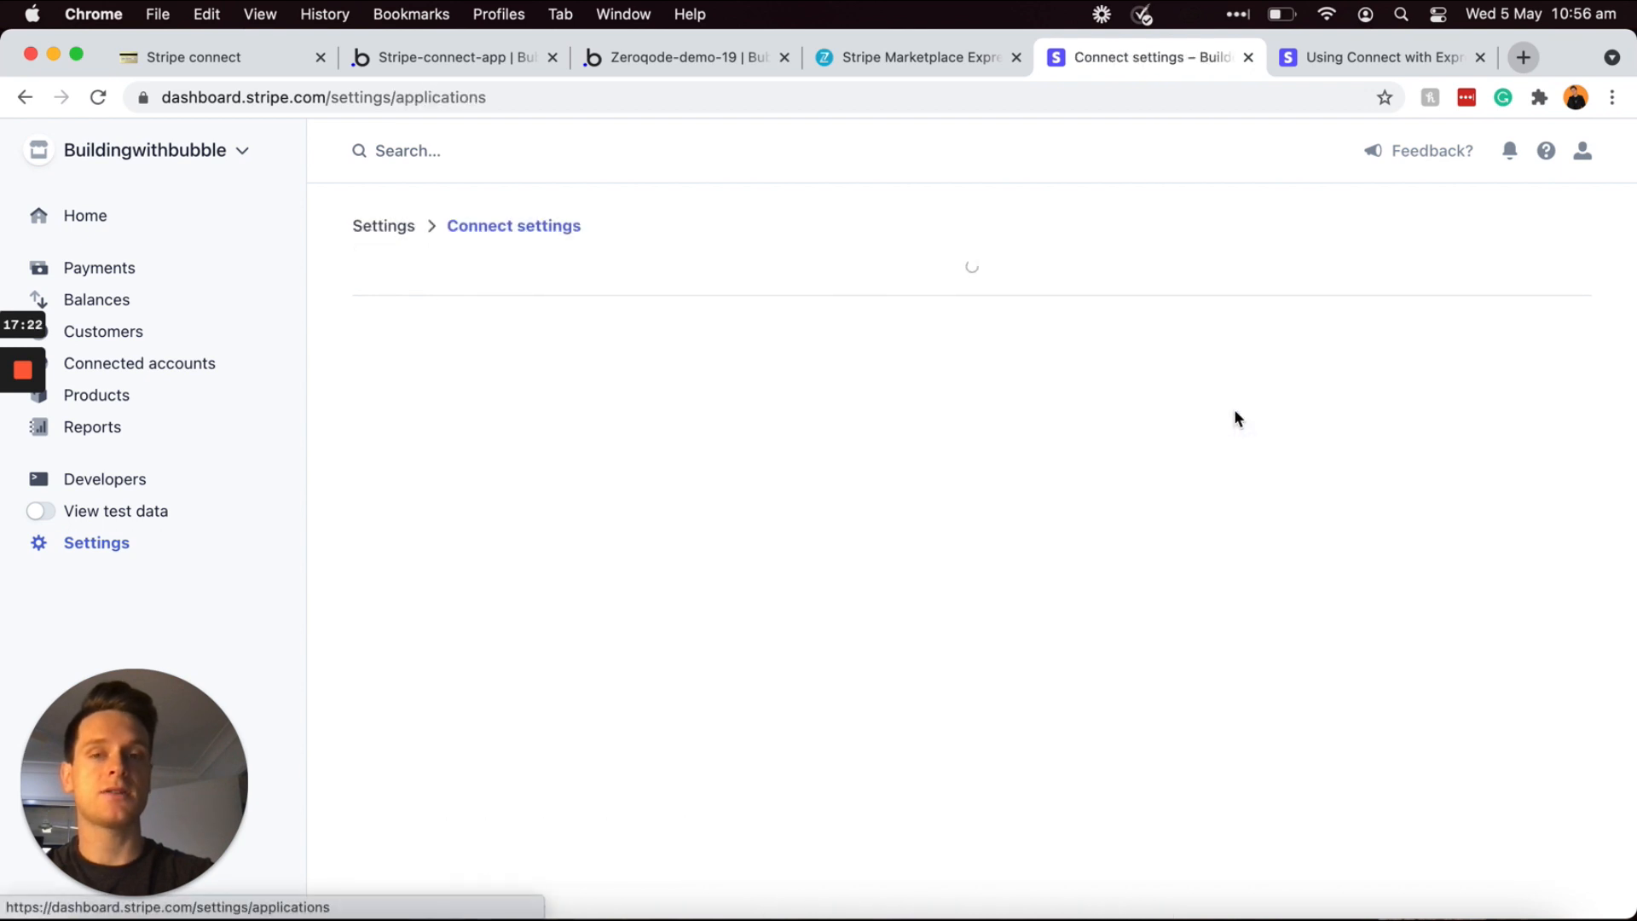
Step: Look over the availability and branding options, and enable OAuth for Express accounts and OAuth for Standard accounts in the live Integration settings
{"action": "scroll", "coordinate": [944, 443], "scroll_direction": "down", "scroll_amount": 3}
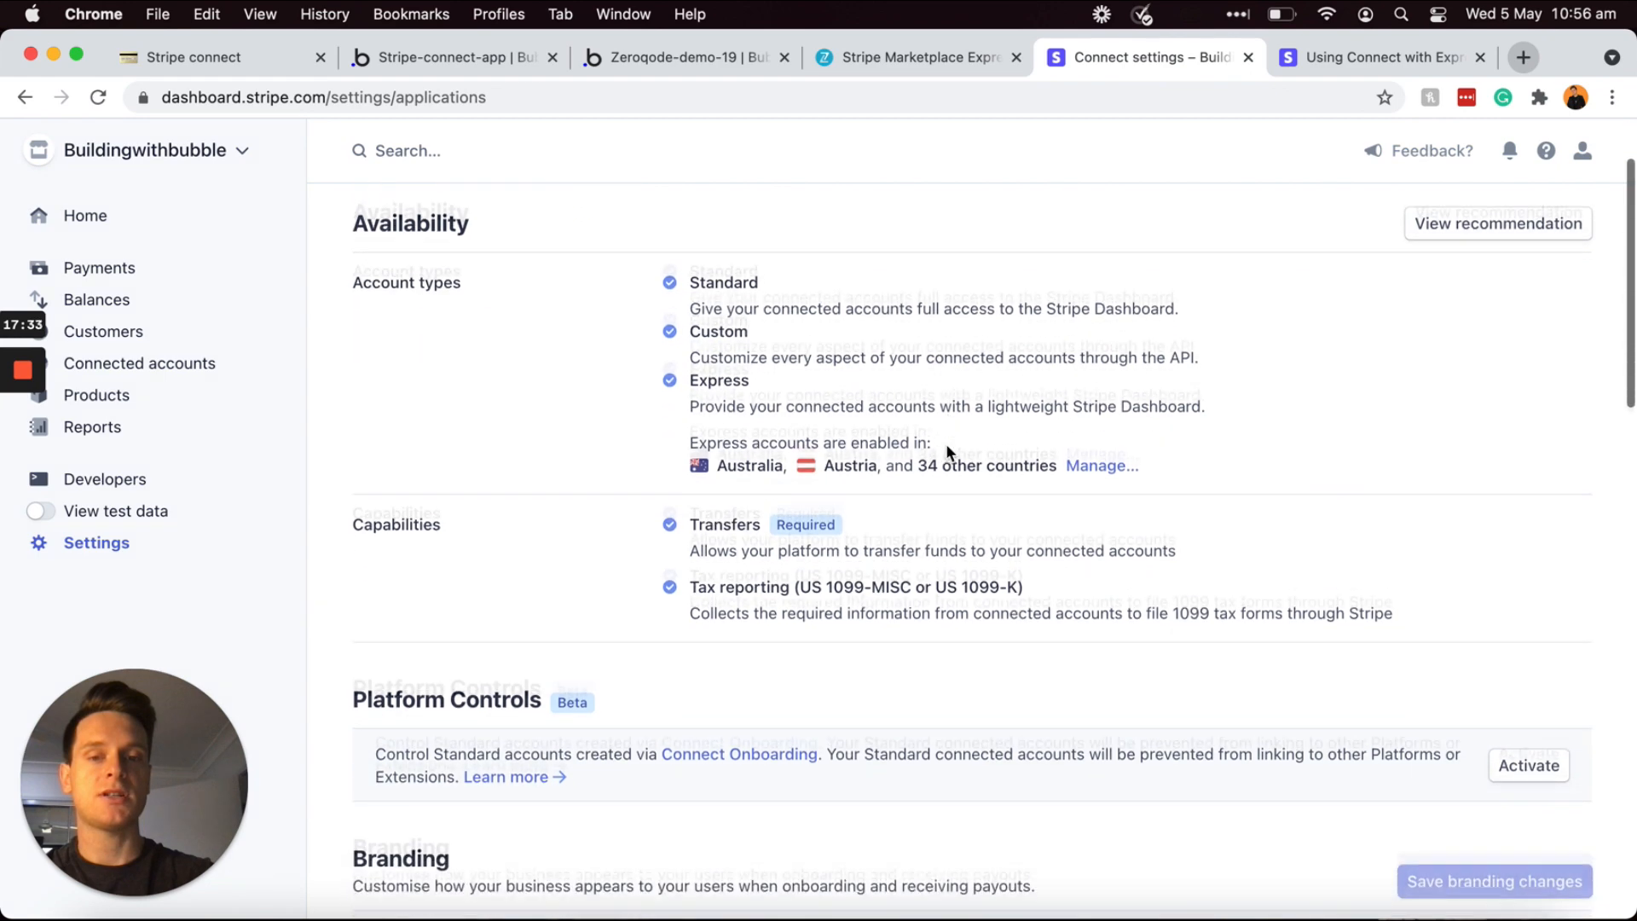
{"action": "scroll", "coordinate": [683, 694], "scroll_direction": "down", "scroll_amount": 5}
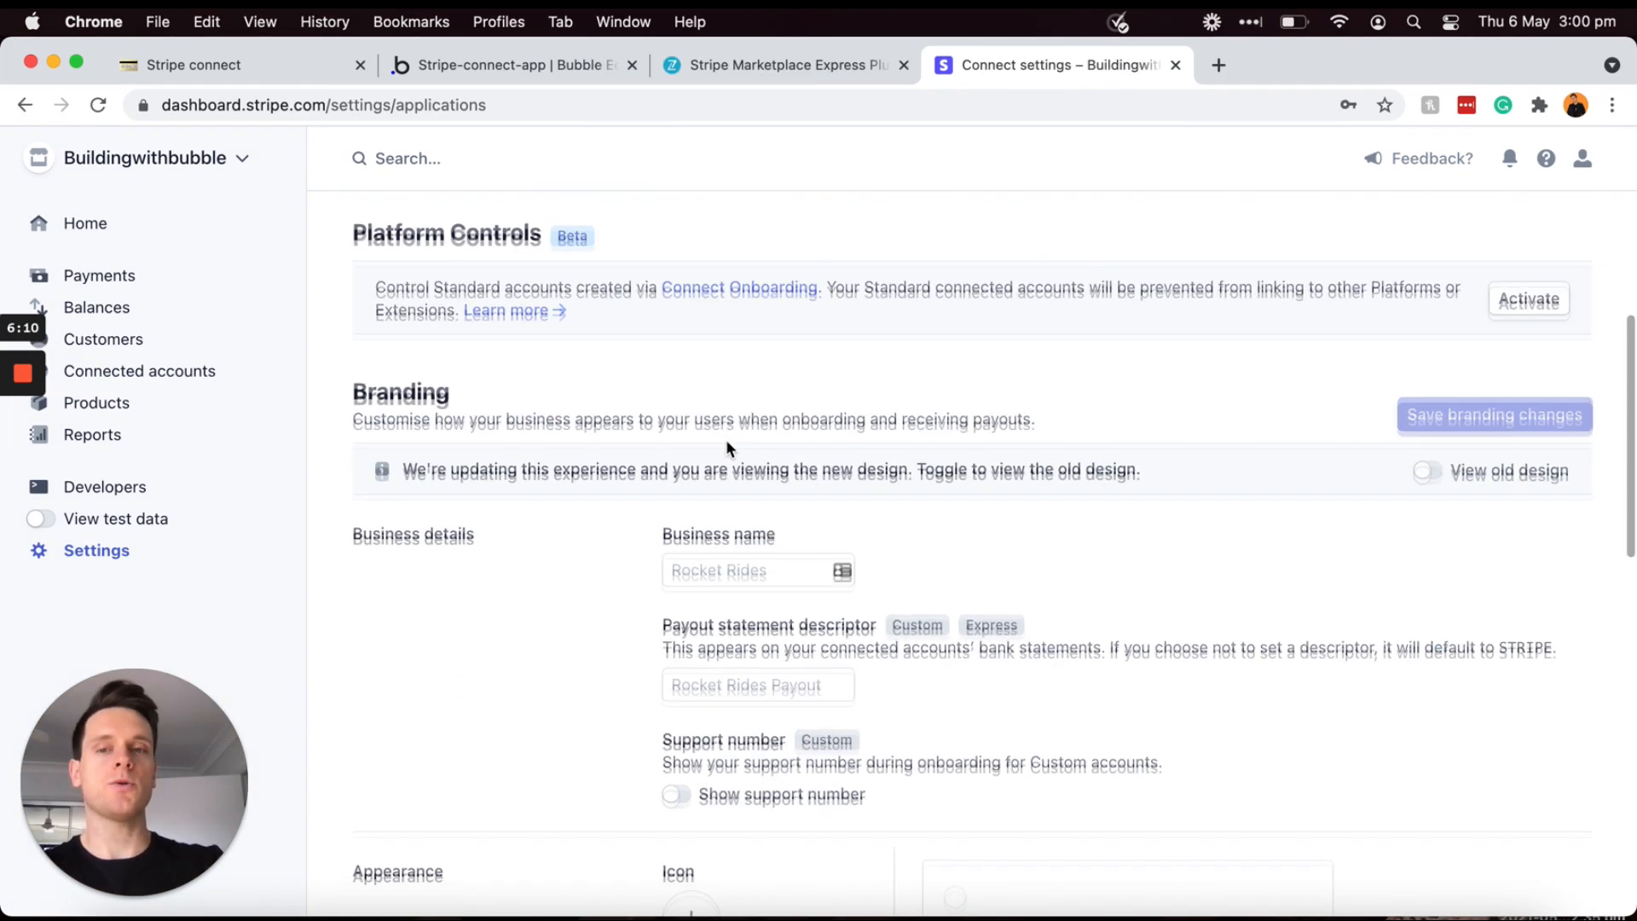
{"action": "scroll", "coordinate": [724, 439], "scroll_direction": "down", "scroll_amount": 2}
{"action": "scroll", "coordinate": [706, 443], "scroll_direction": "down", "scroll_amount": 4}
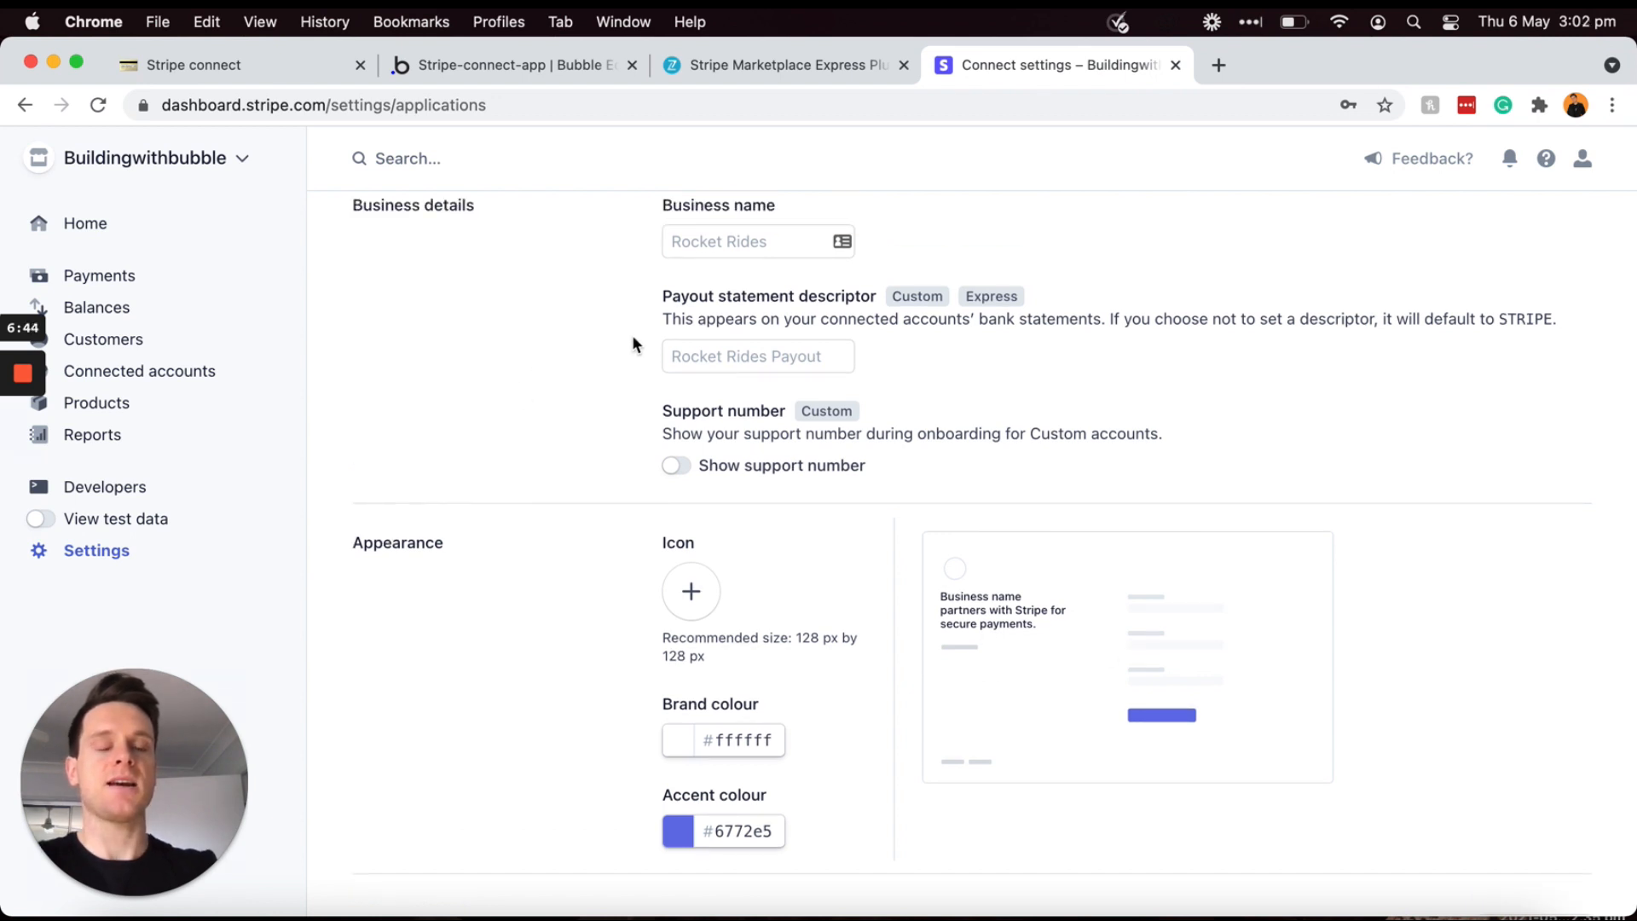
{"action": "scroll", "coordinate": [897, 434], "scroll_direction": "down", "scroll_amount": 1}
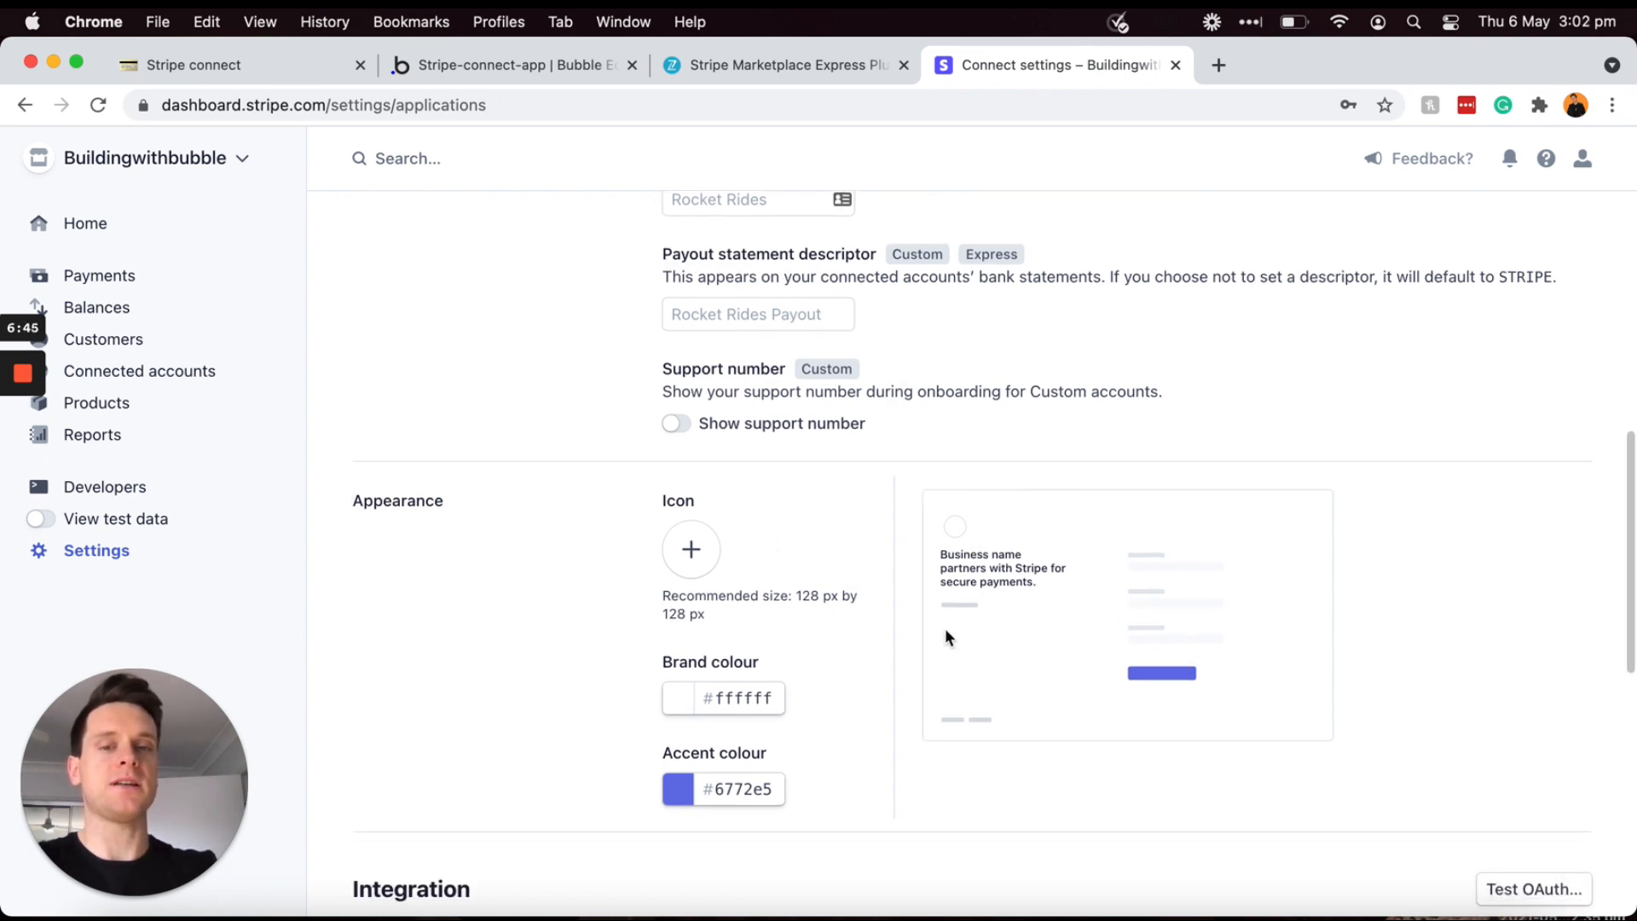
{"action": "scroll", "coordinate": [918, 668], "scroll_direction": "up", "scroll_amount": 1}
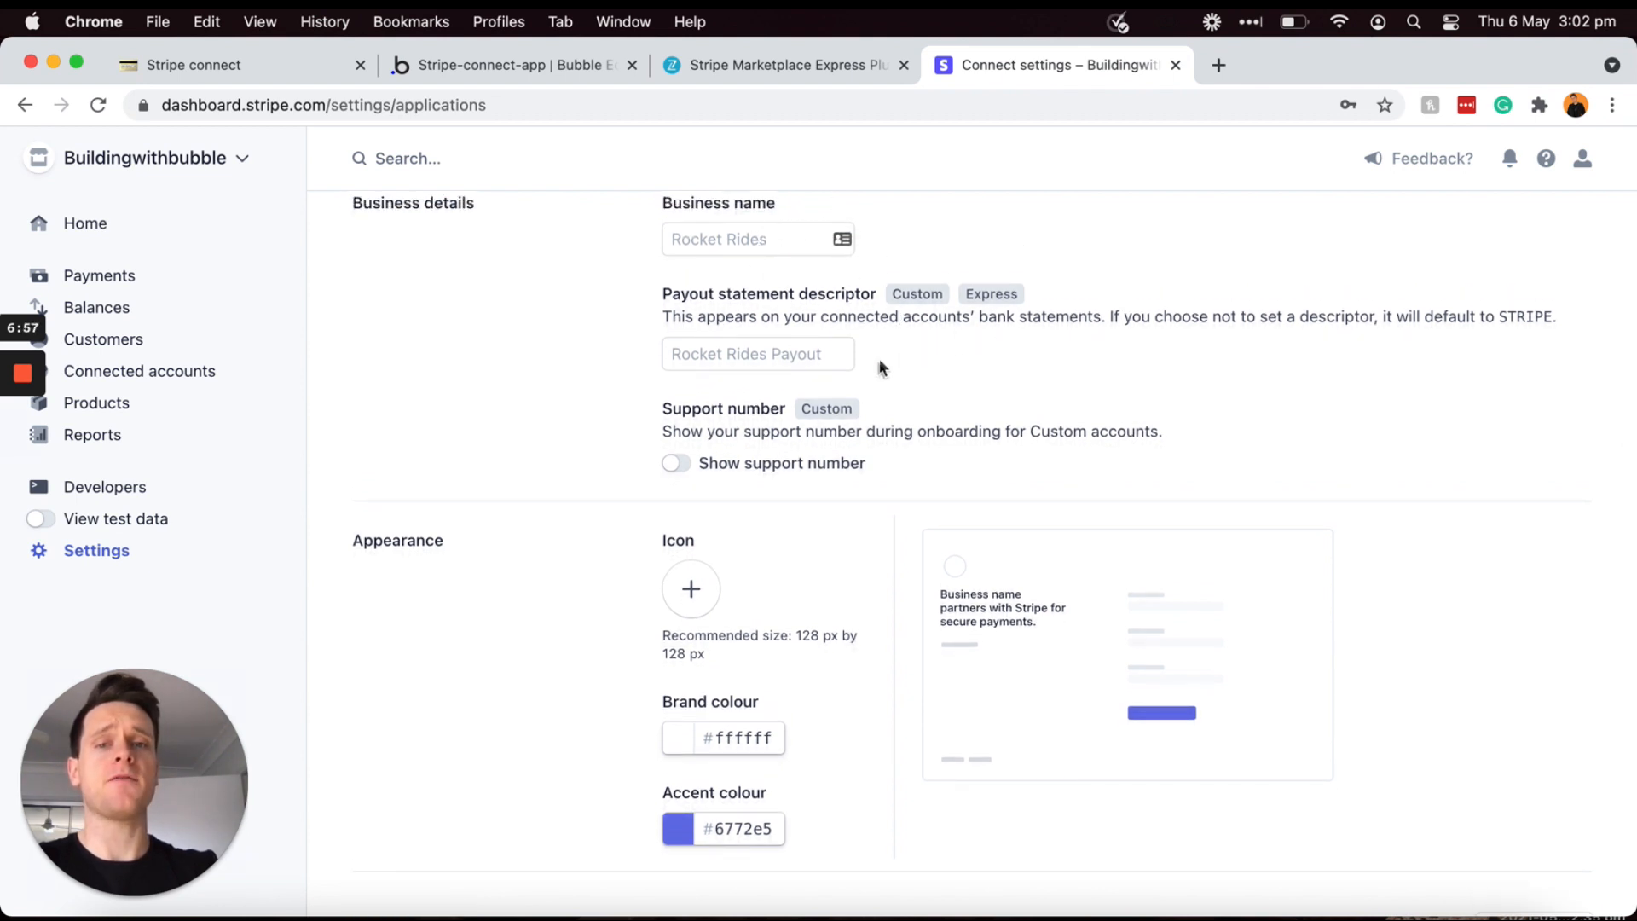
{"action": "scroll", "coordinate": [924, 368], "scroll_direction": "down", "scroll_amount": 5}
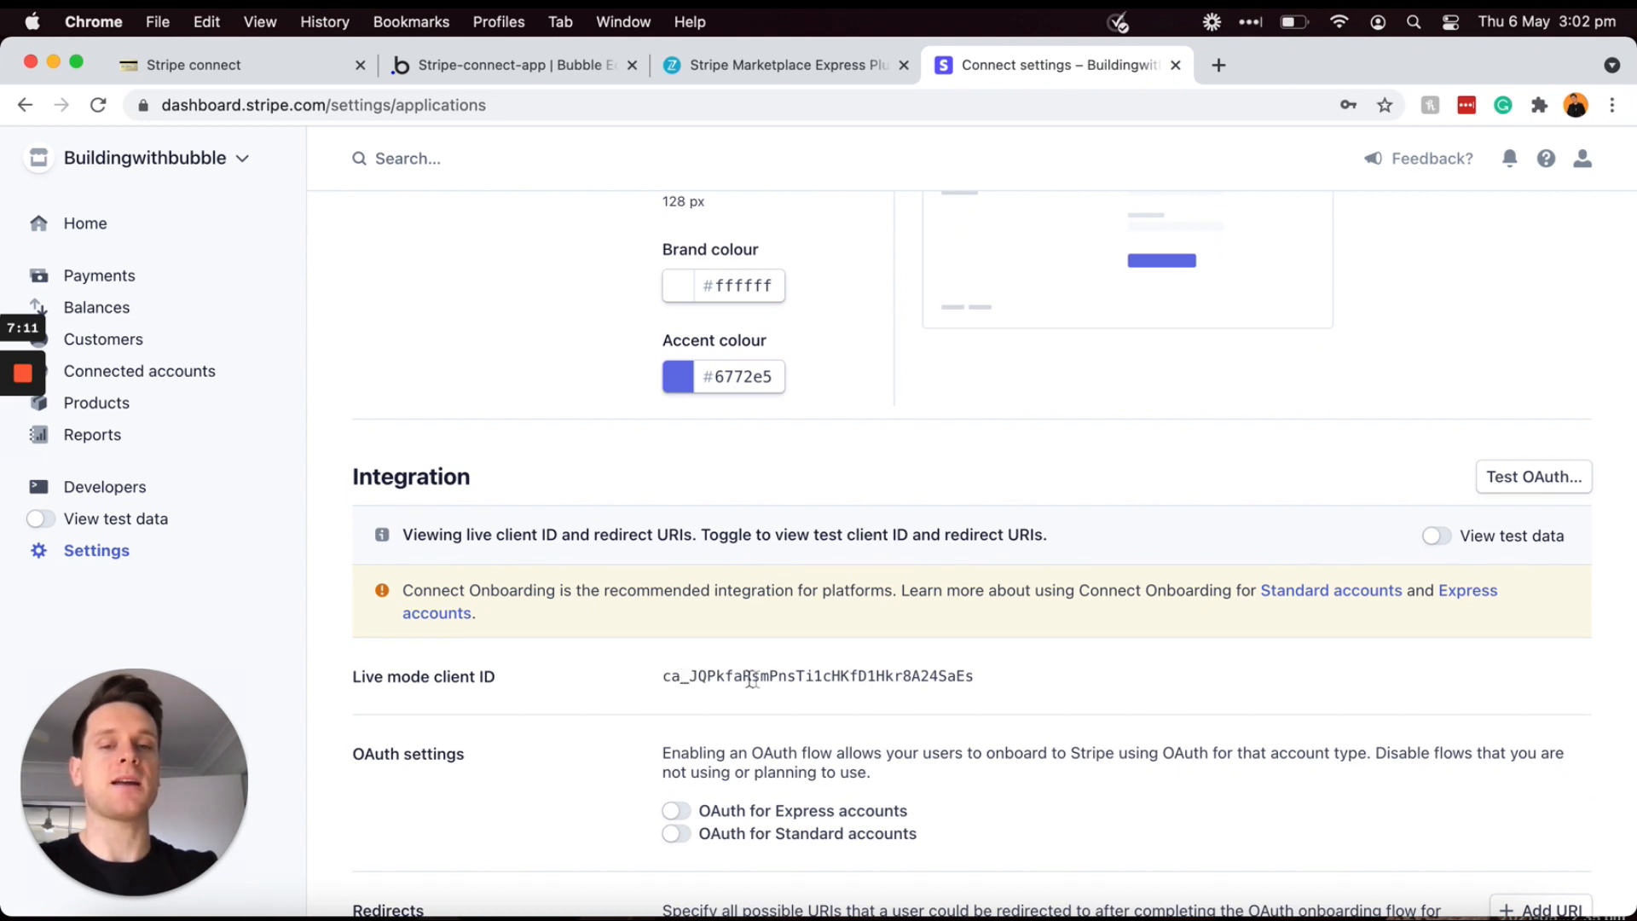
{"action": "scroll", "coordinate": [773, 675], "scroll_direction": "down", "scroll_amount": 1}
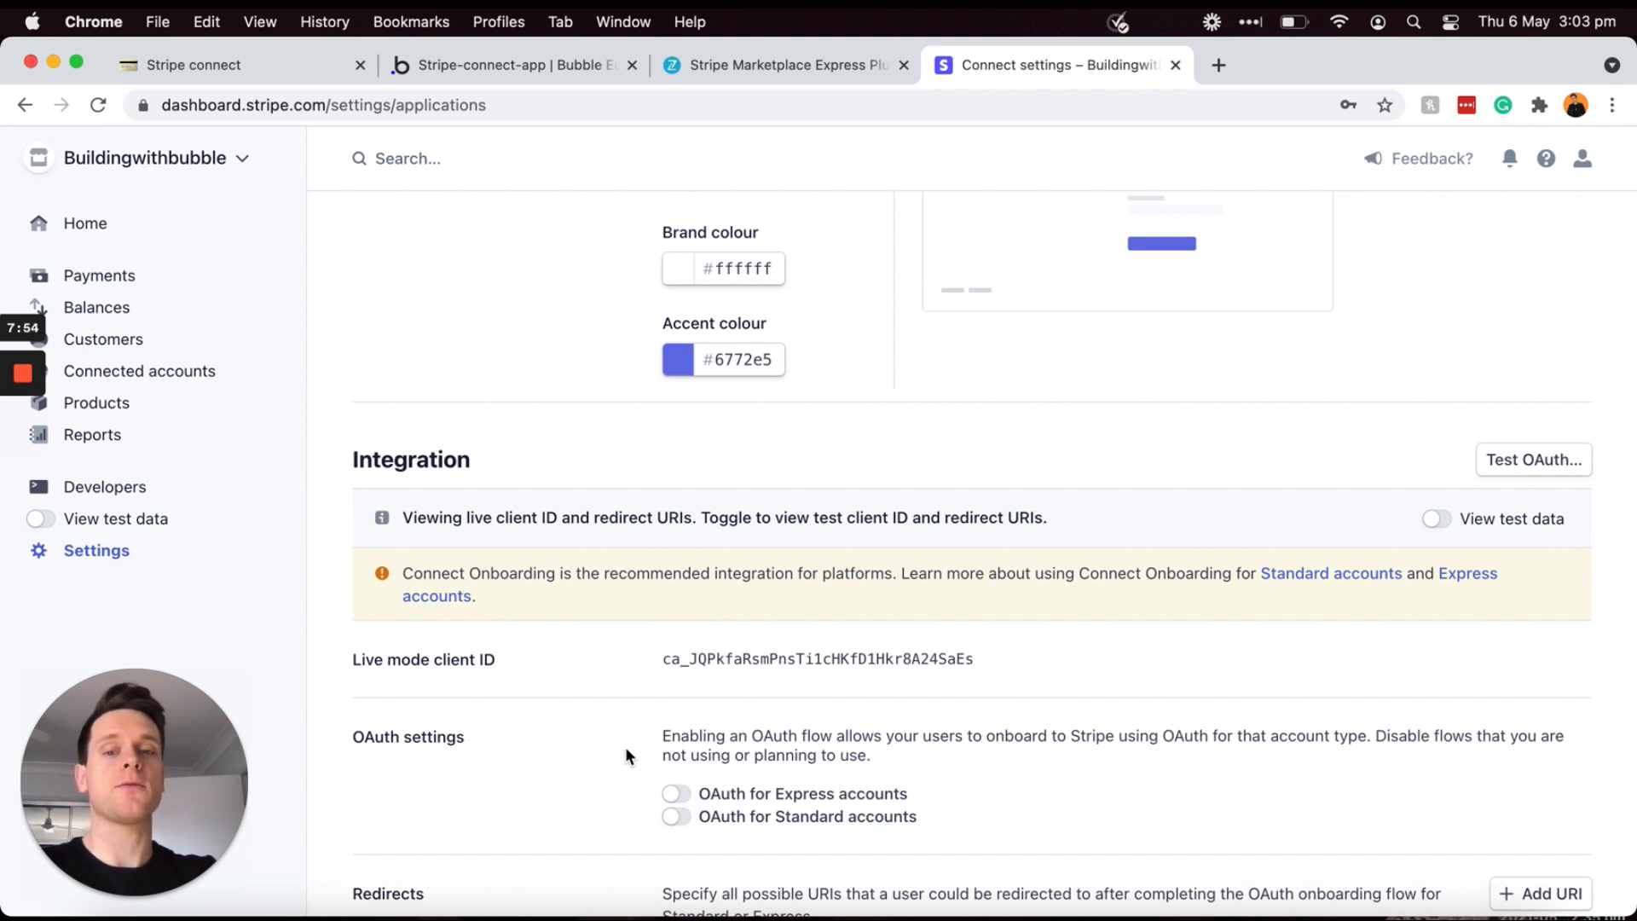
{"action": "left_click", "coordinate": [675, 797]}
{"action": "left_click", "coordinate": [670, 817]}
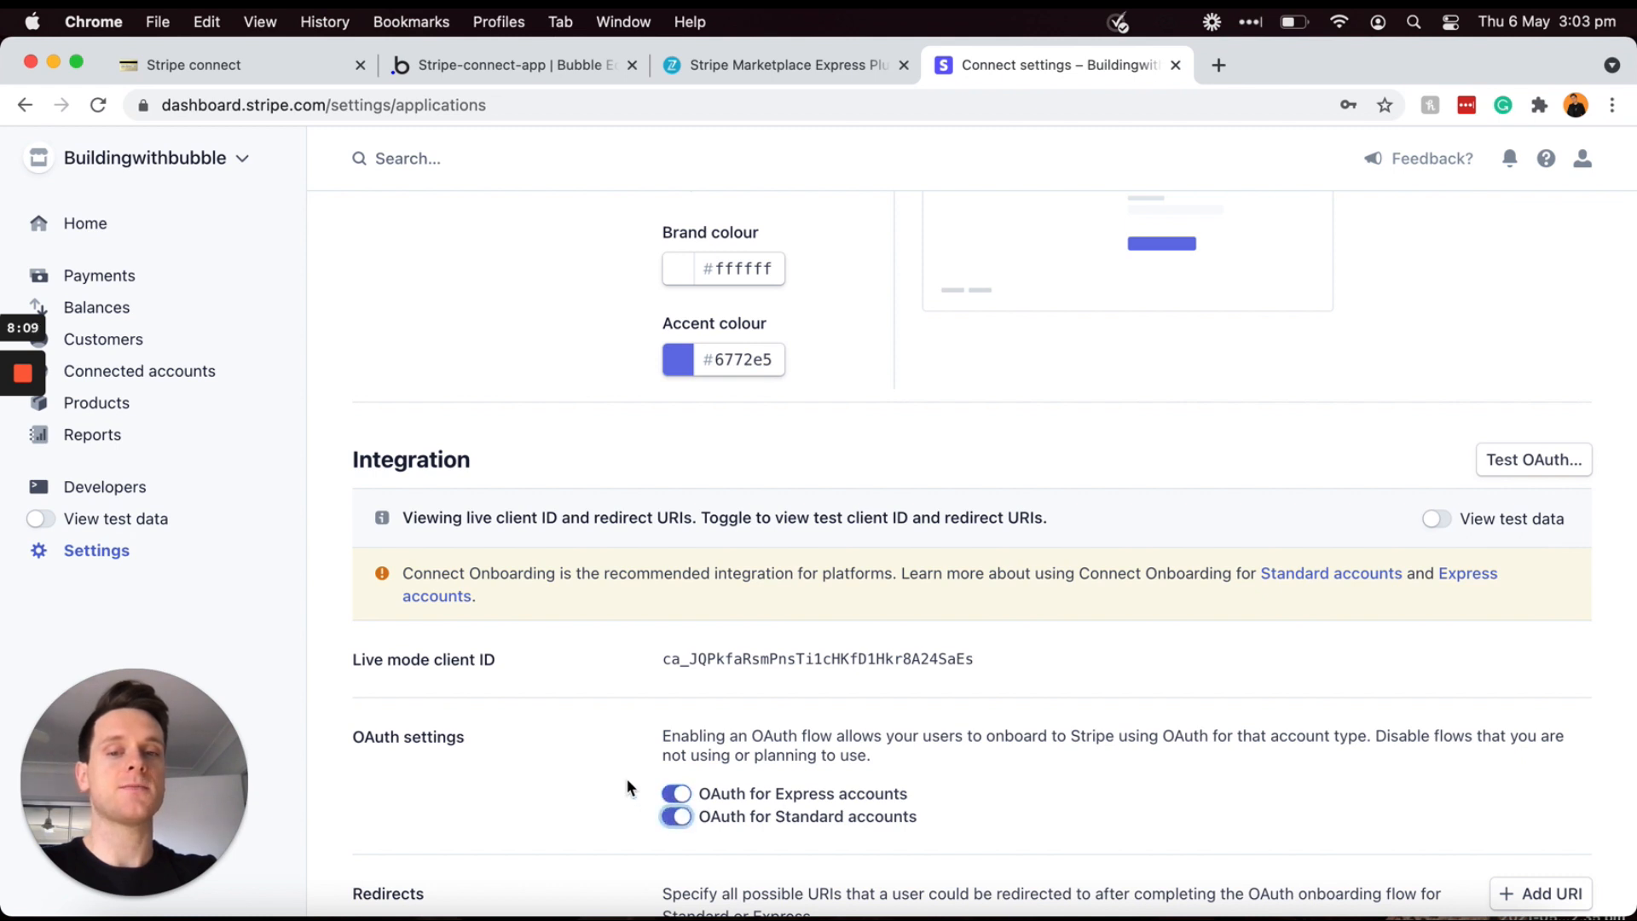
Step: Copy Stripe's live mode client ID and paste it into the Client ID field of Bubble's Stripe Marketplace Express plugin
{"action": "left_click_drag", "start_coordinate": [663, 658], "coordinate": [963, 651]}
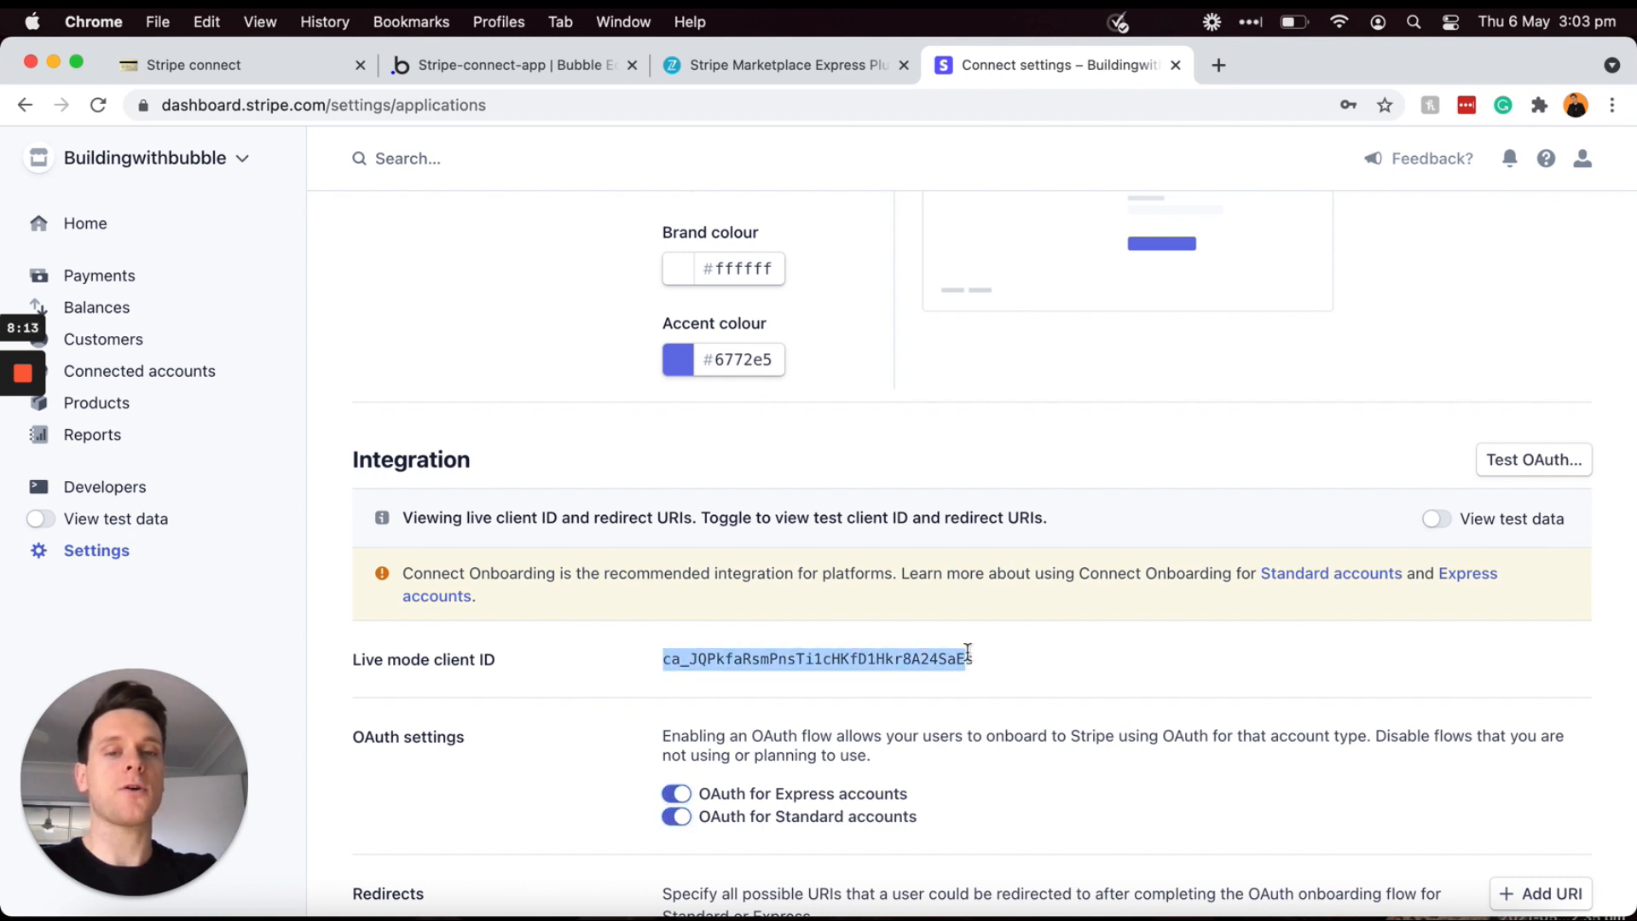
{"action": "key", "text": "super+c"}
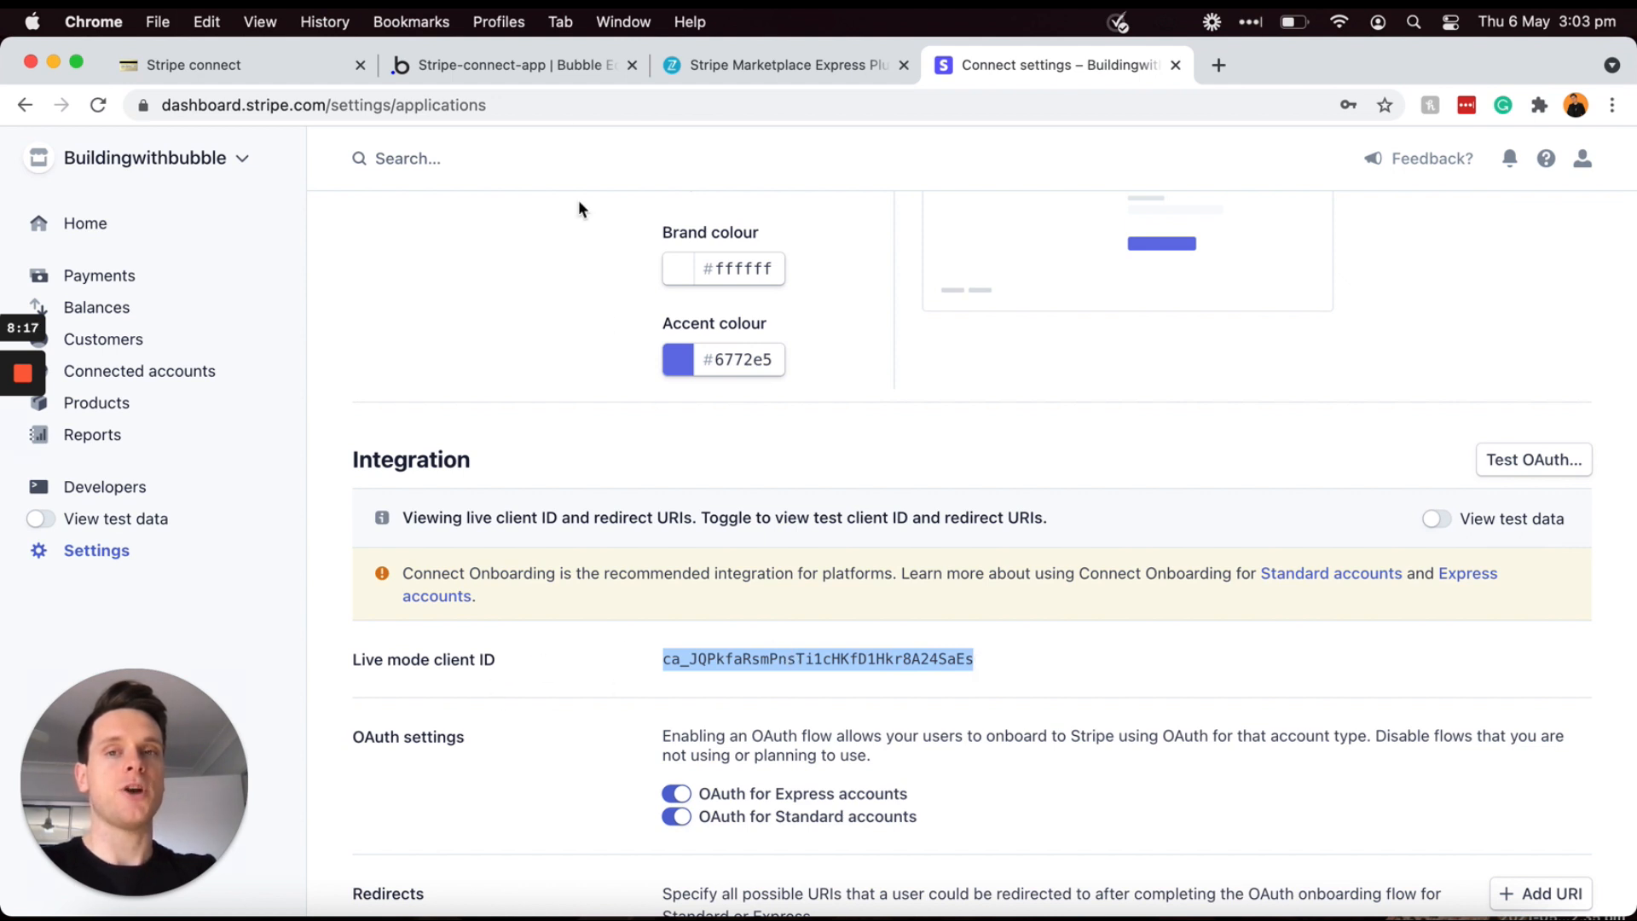
{"action": "left_click", "coordinate": [548, 66]}
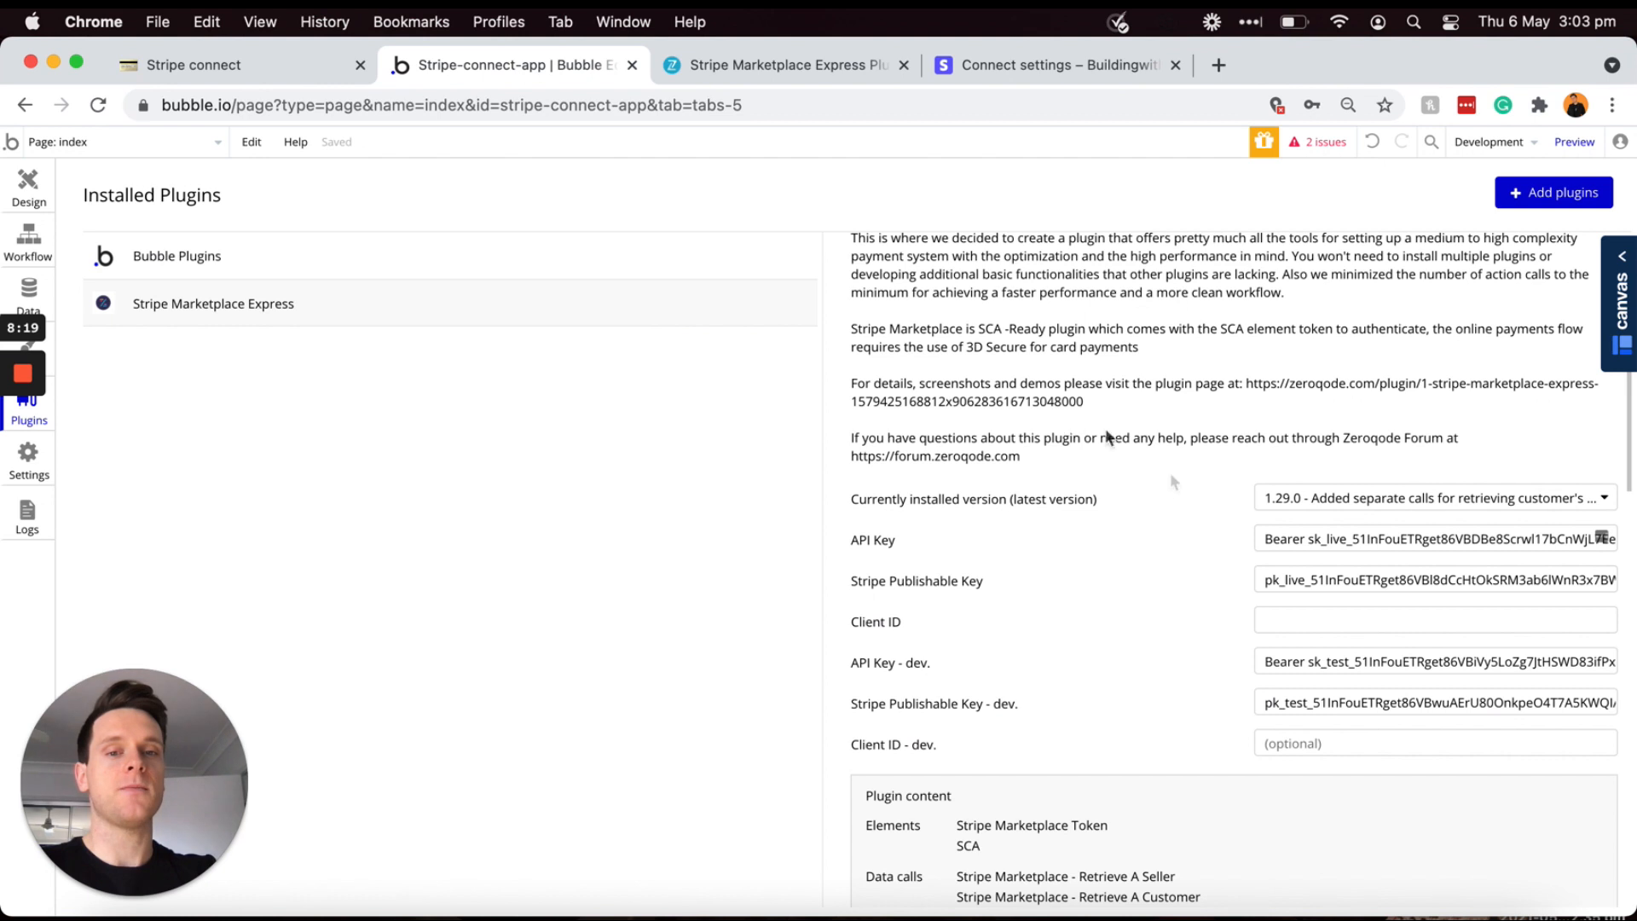
{"action": "left_click", "coordinate": [1277, 626]}
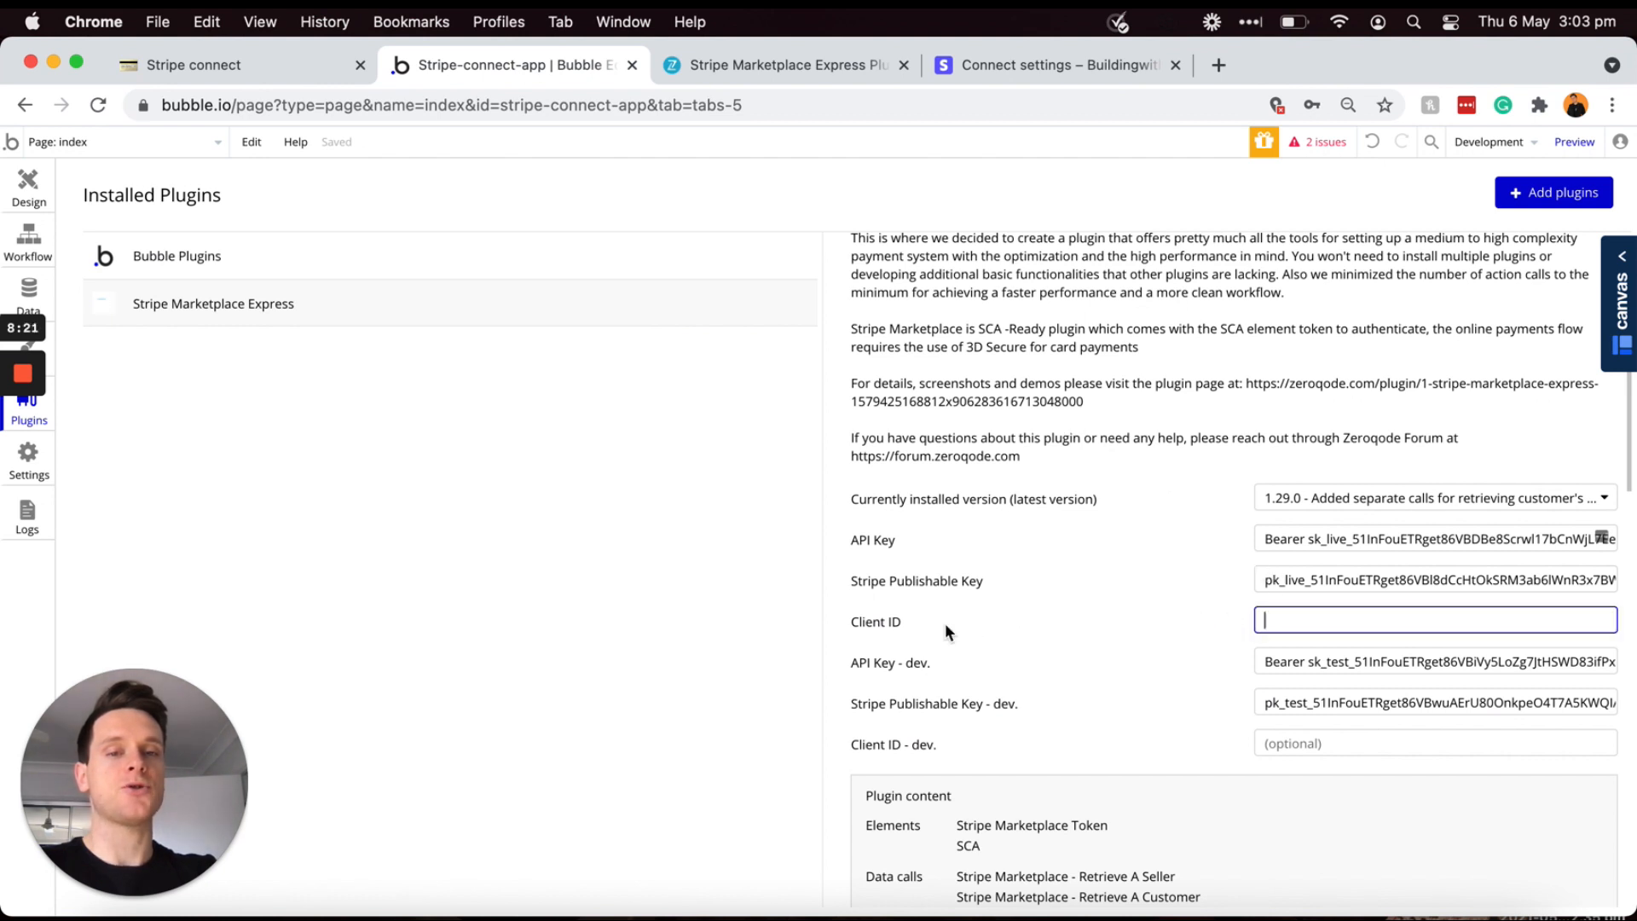
{"action": "key", "text": "super+v"}
{"action": "left_click", "coordinate": [1210, 610]}
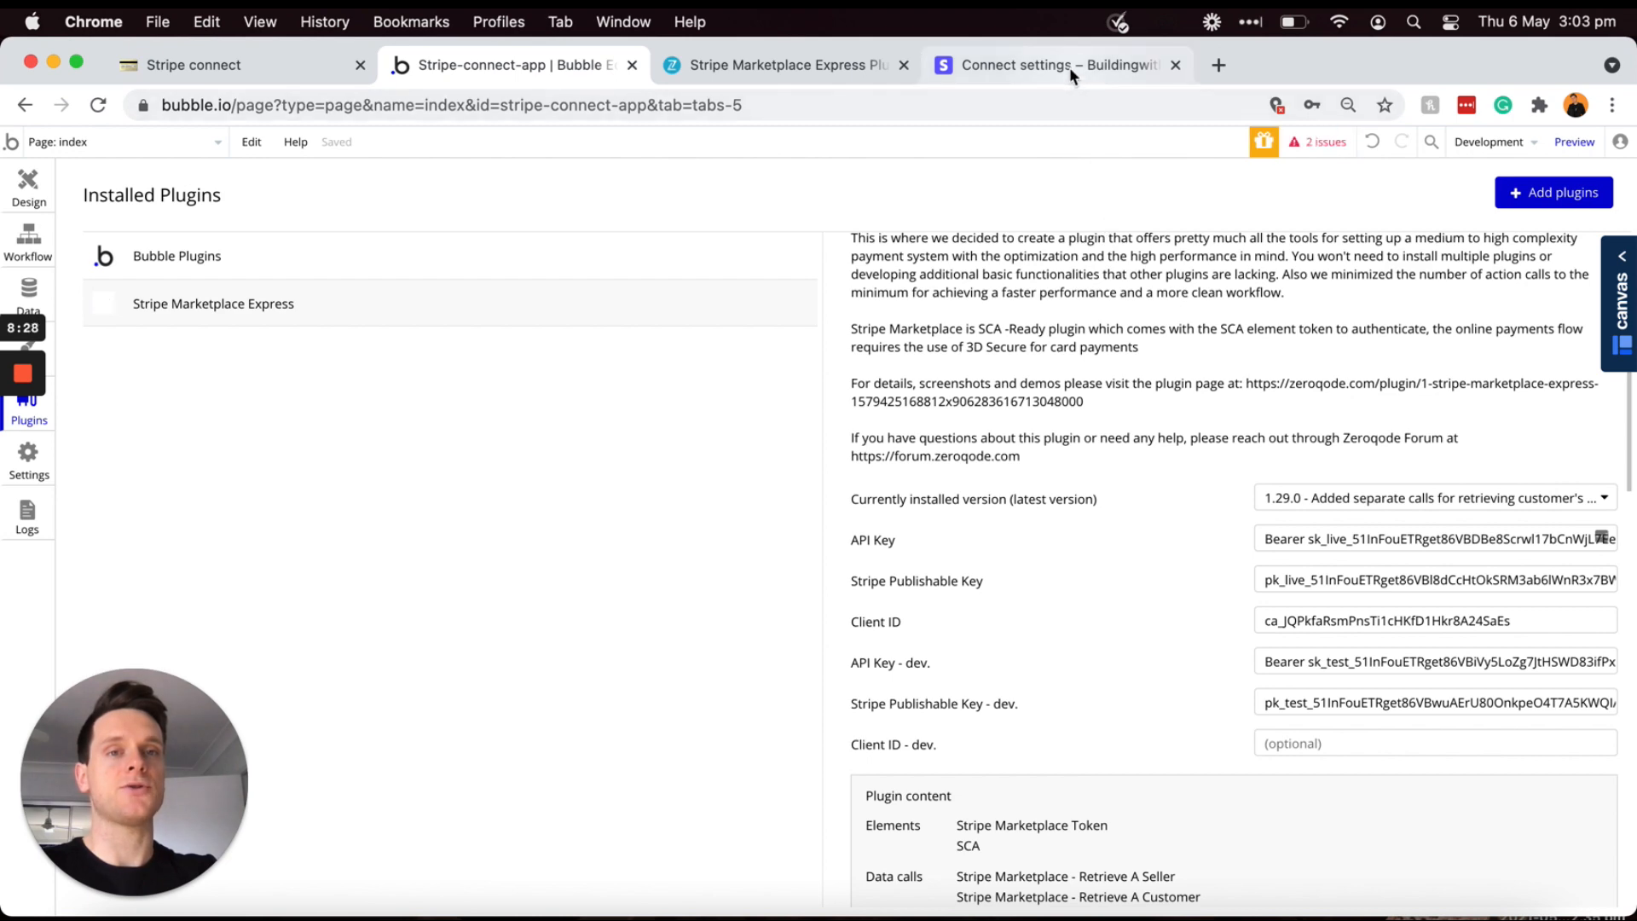
Step: Return to Stripe's Connect settings, switch the Integration section to test data and copy the test mode client ID
{"action": "left_click", "coordinate": [1068, 67]}
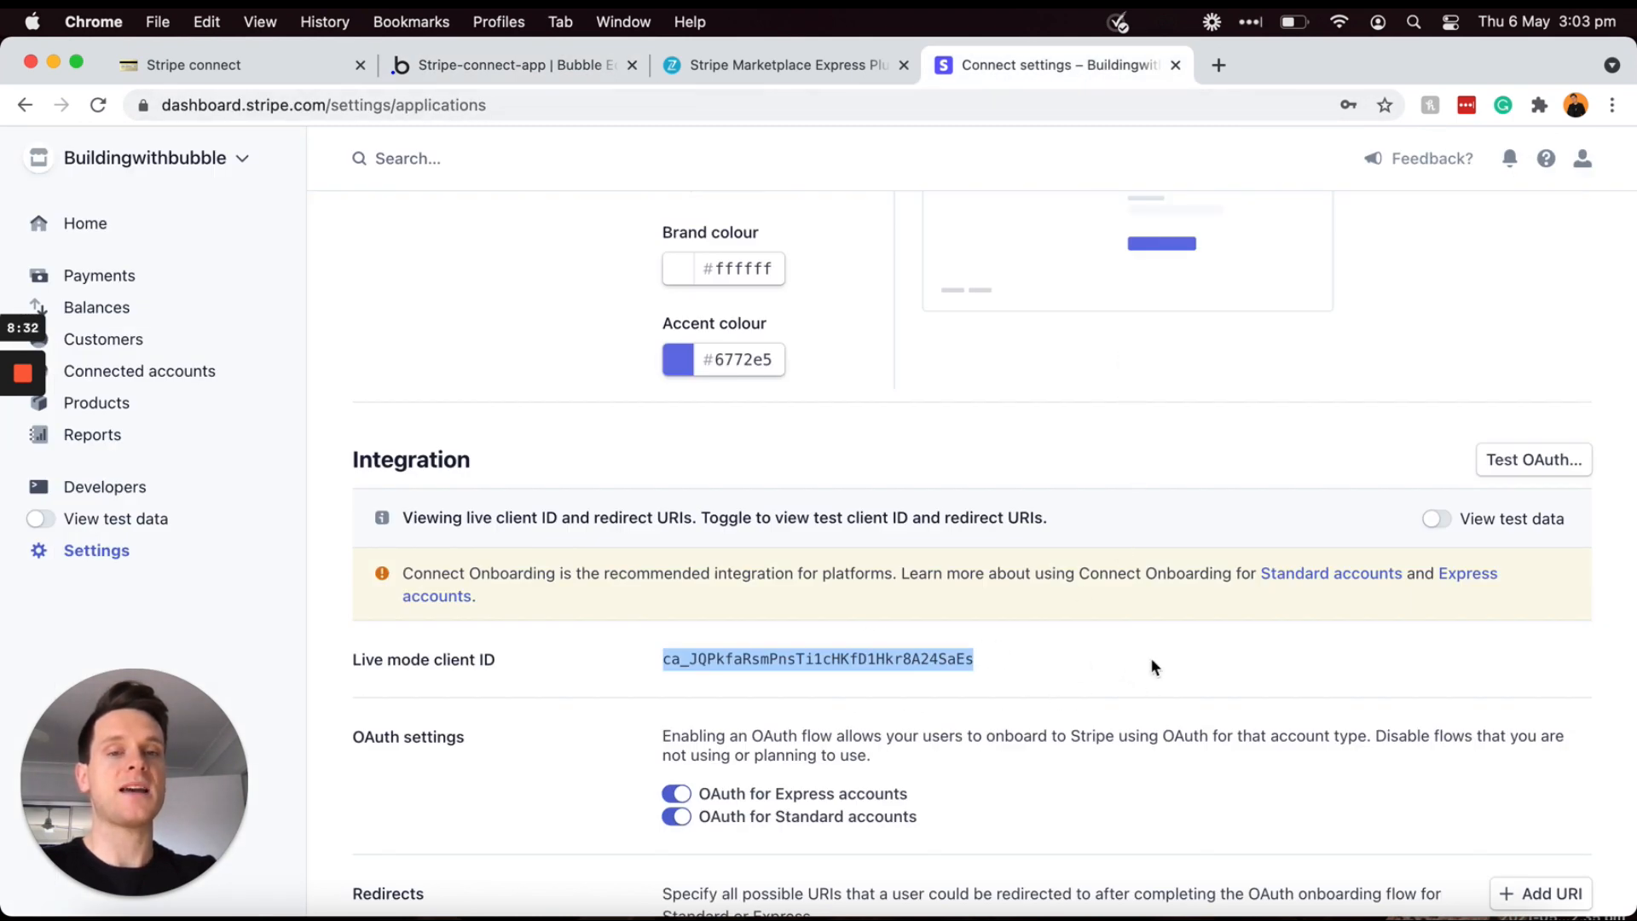
{"action": "left_click", "coordinate": [1436, 520]}
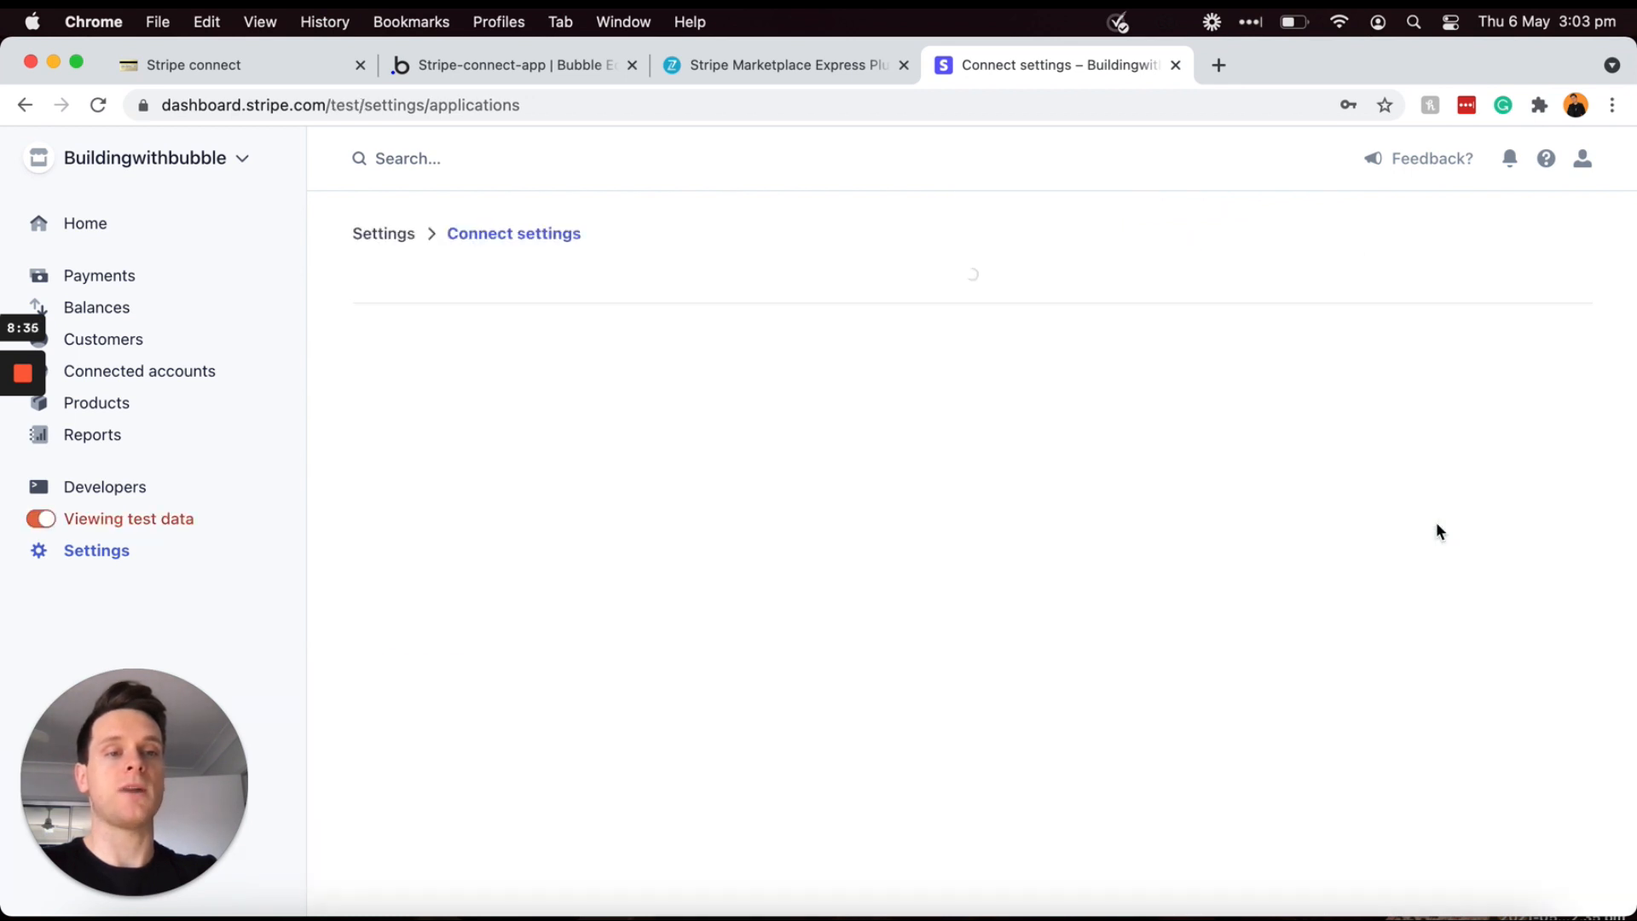
{"action": "scroll", "coordinate": [1331, 508], "scroll_direction": "down", "scroll_amount": 10}
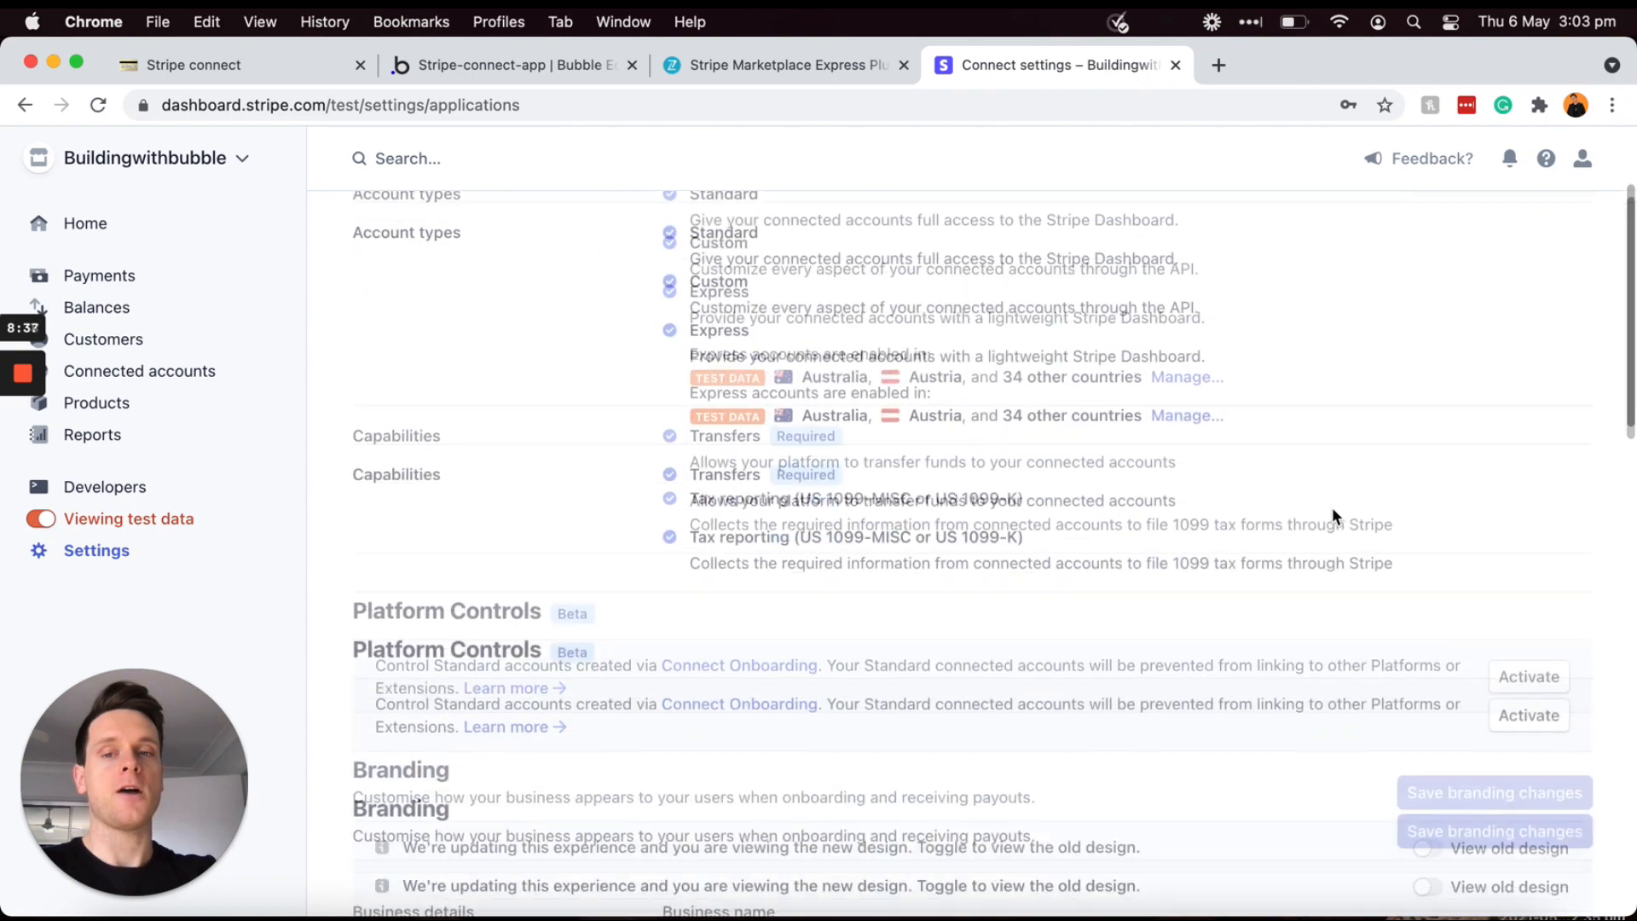
{"action": "scroll", "coordinate": [1331, 508], "scroll_direction": "down", "scroll_amount": 10}
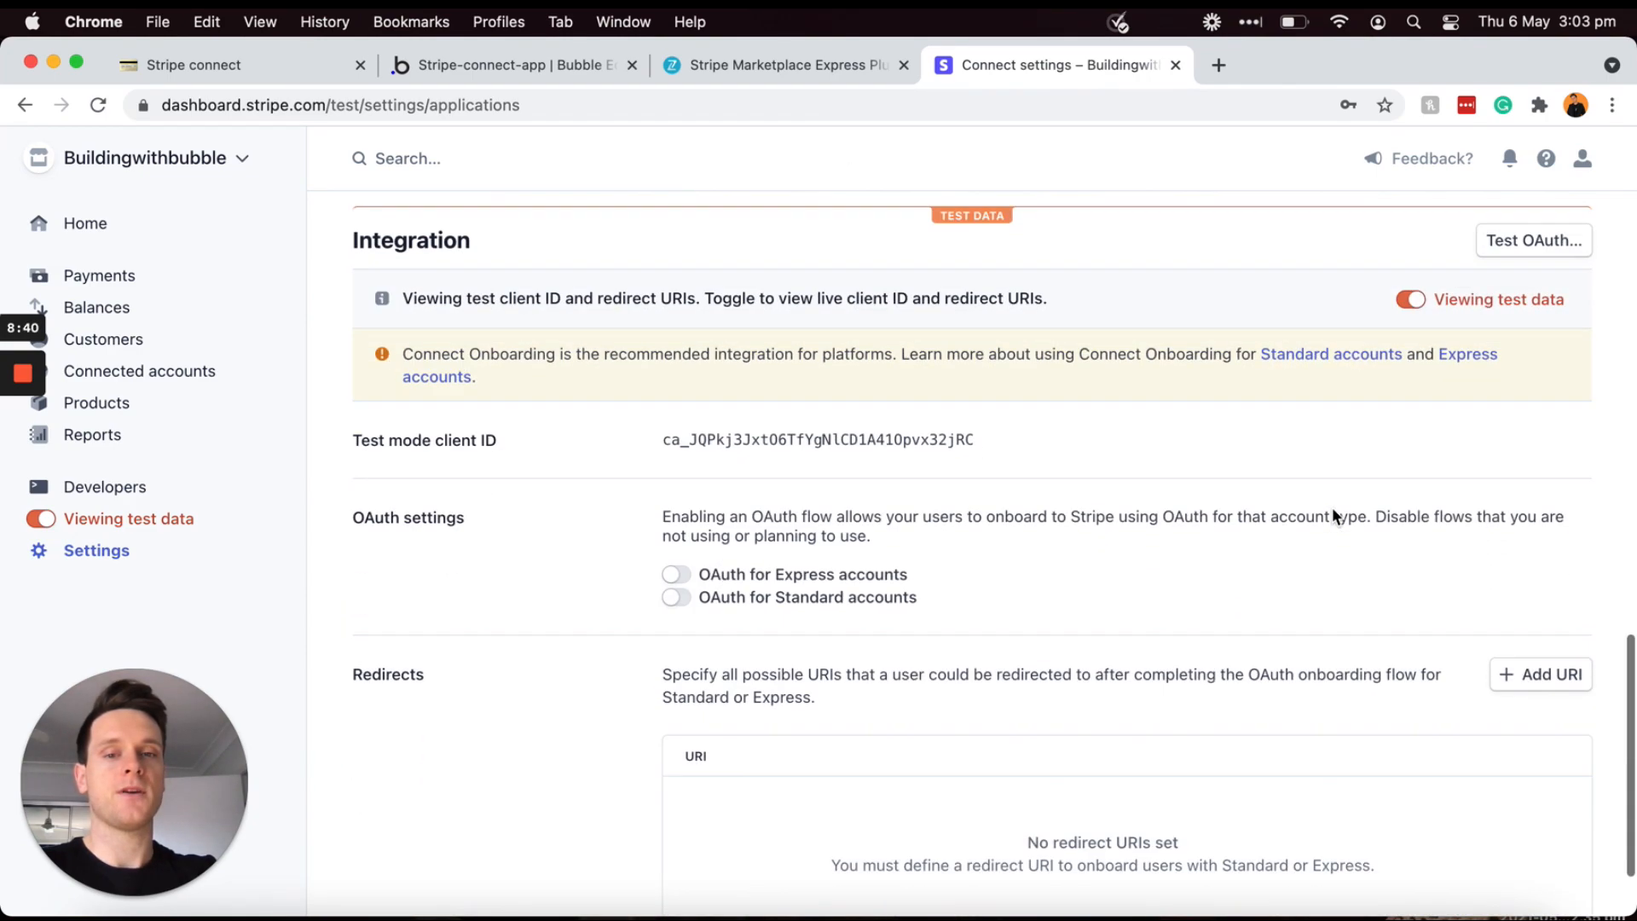
{"action": "left_click_drag", "start_coordinate": [985, 445], "coordinate": [780, 445]}
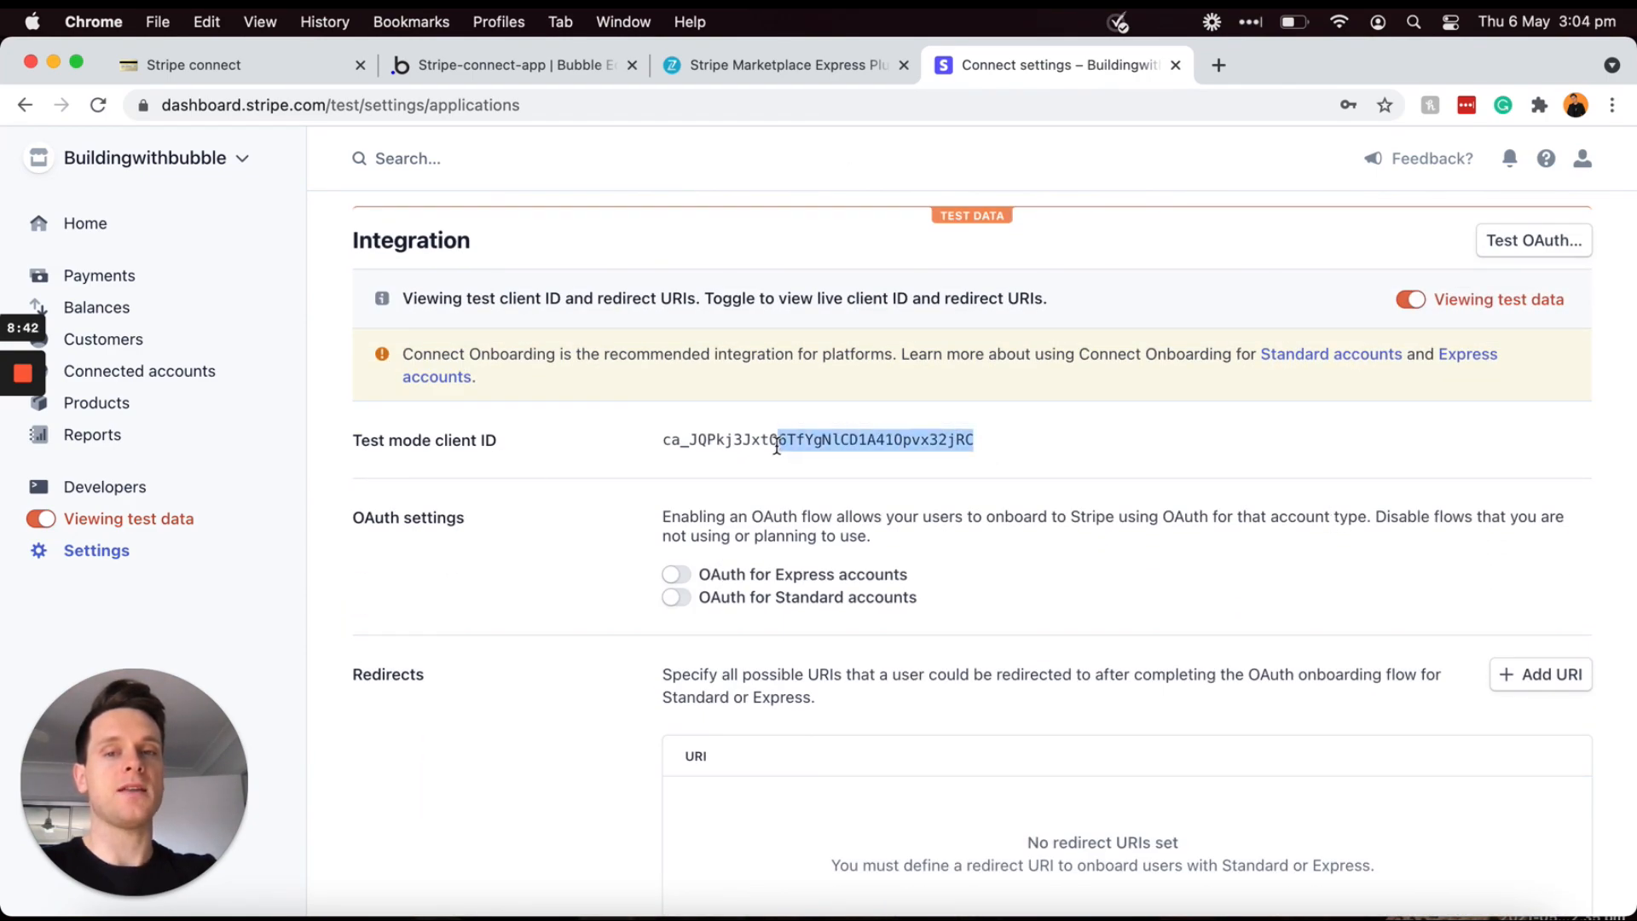
{"action": "double_click", "coordinate": [663, 441]}
{"action": "key", "text": "super+c"}
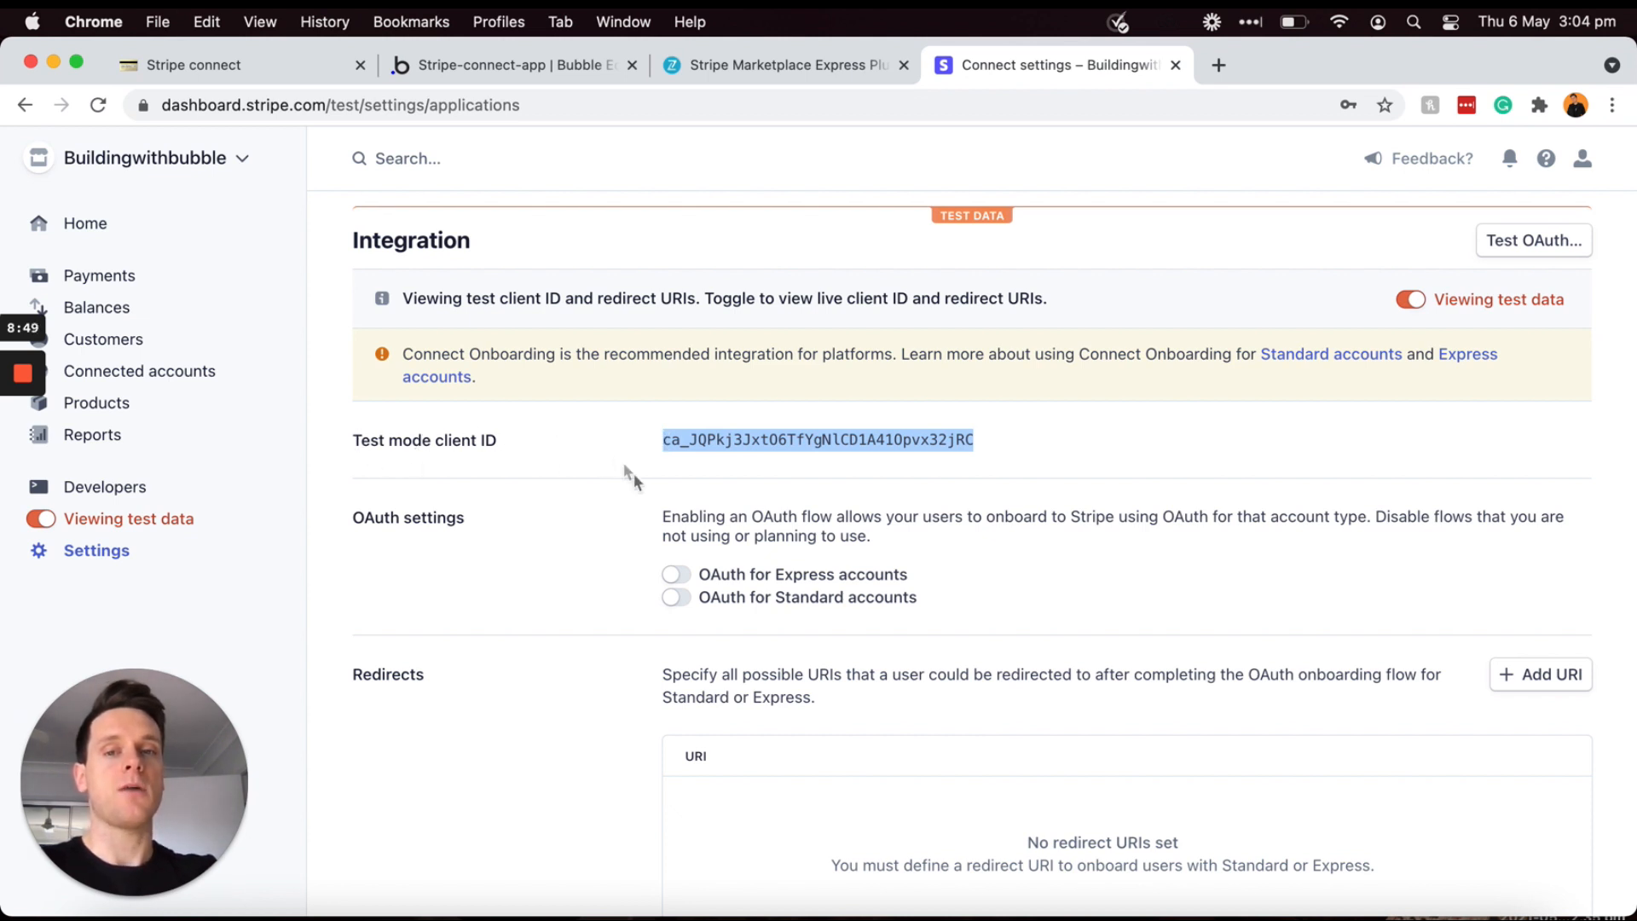
Step: Enable OAuth for Express and Standard accounts in test mode, and paste the test client ID into the Bubble plugin's Client ID - dev. field
{"action": "left_click", "coordinate": [674, 582]}
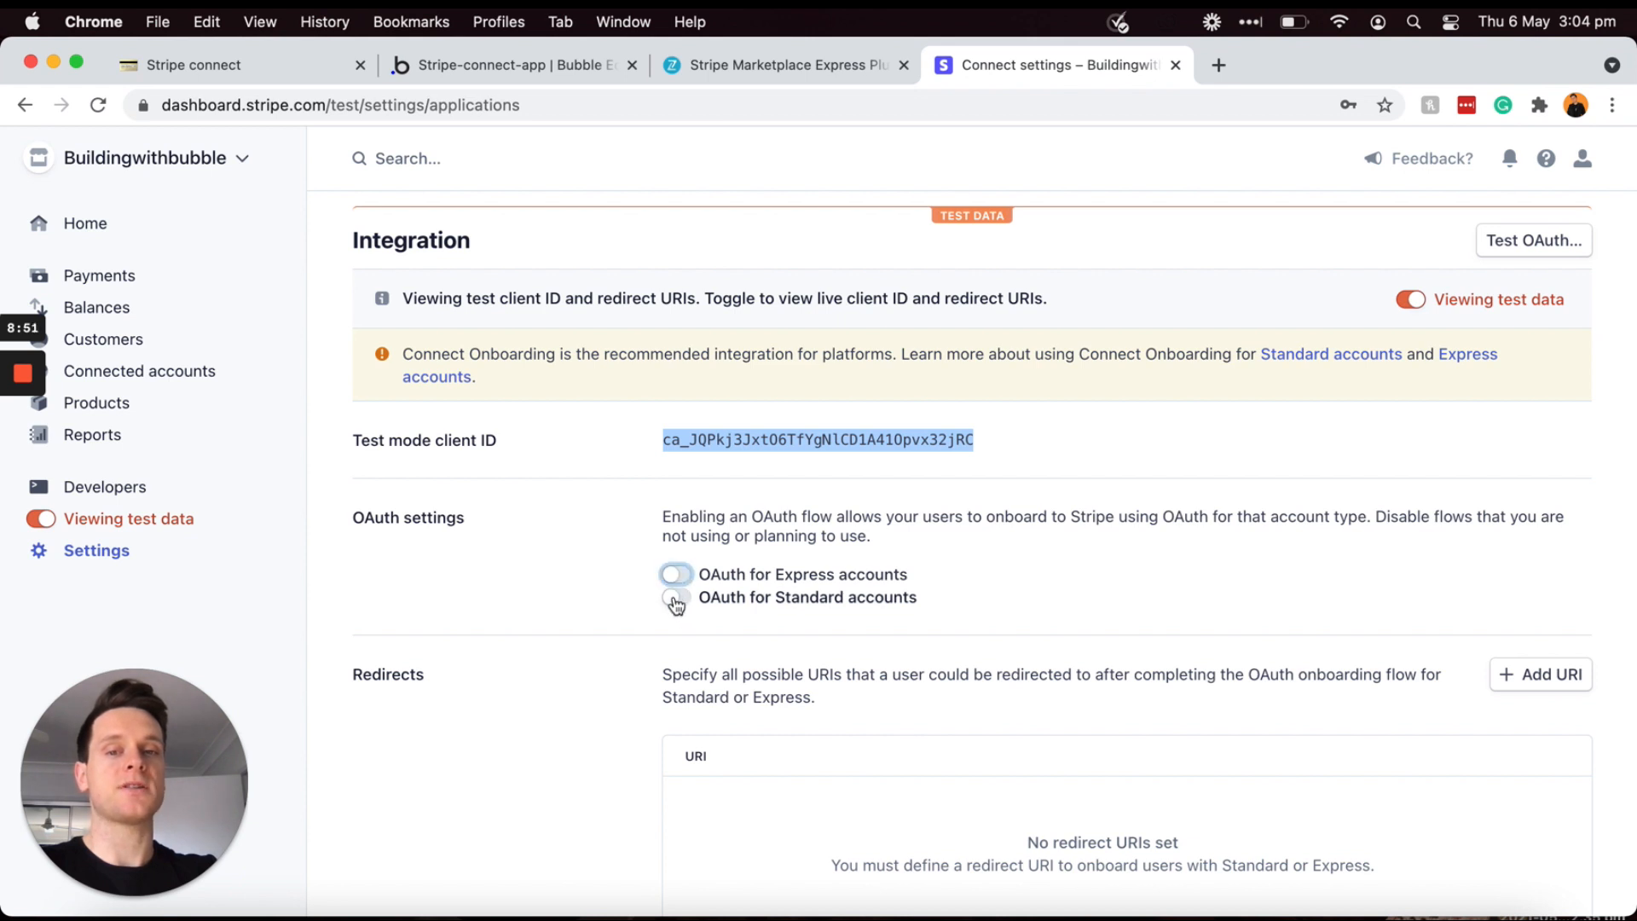
{"action": "left_click", "coordinate": [674, 600]}
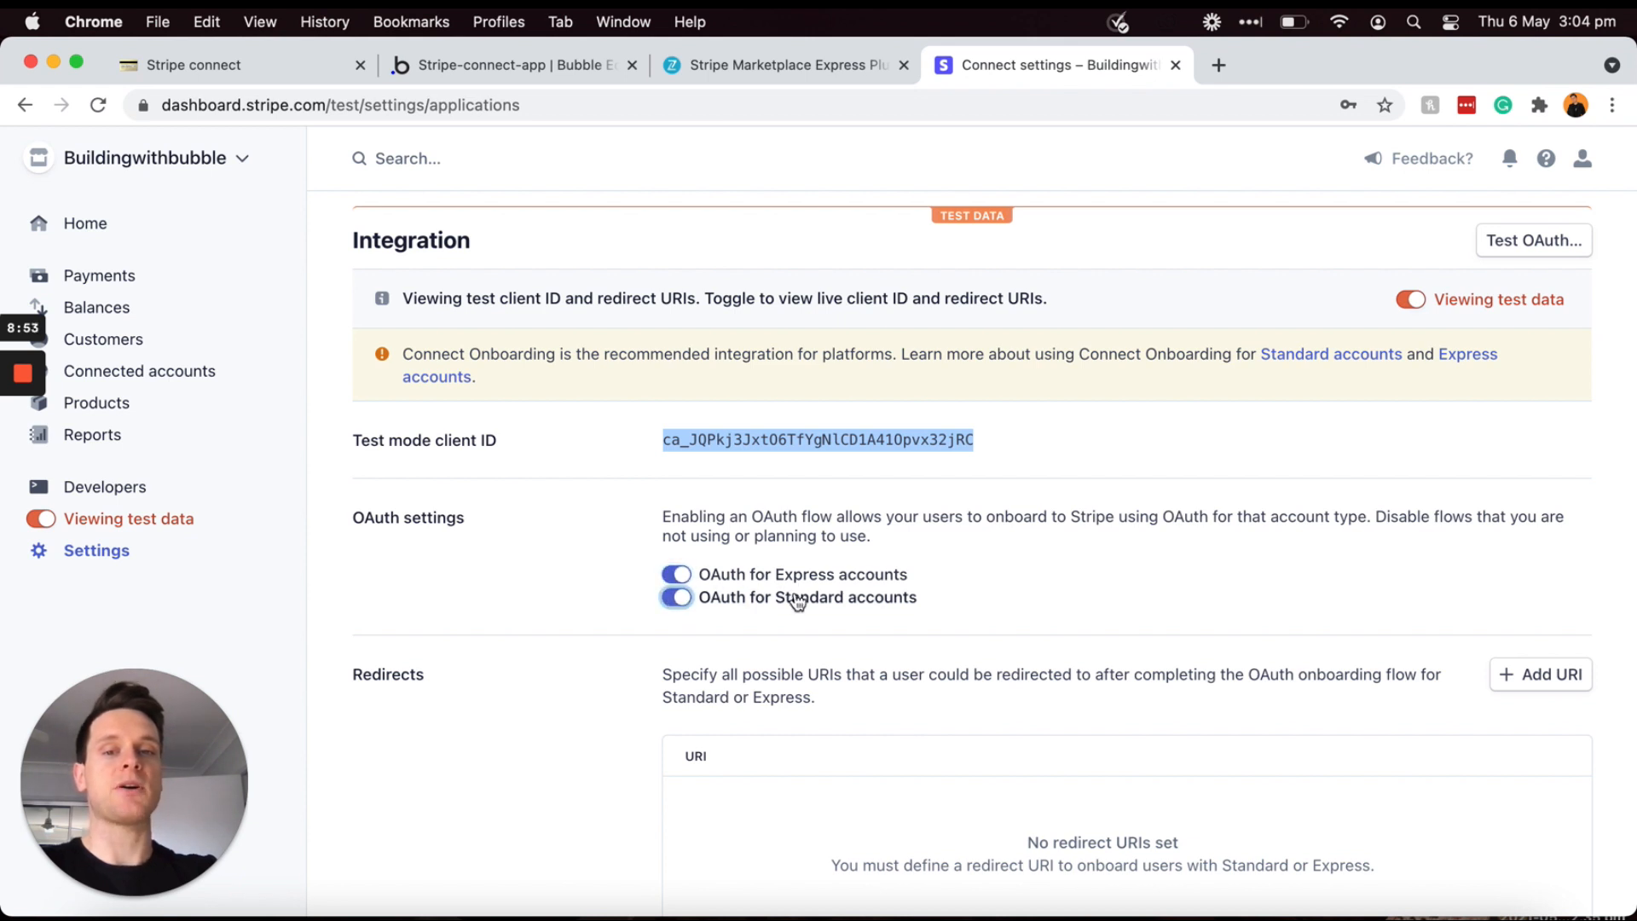
{"action": "left_click", "coordinate": [564, 66]}
{"action": "left_click", "coordinate": [1289, 741]}
{"action": "key", "text": "super+v"}
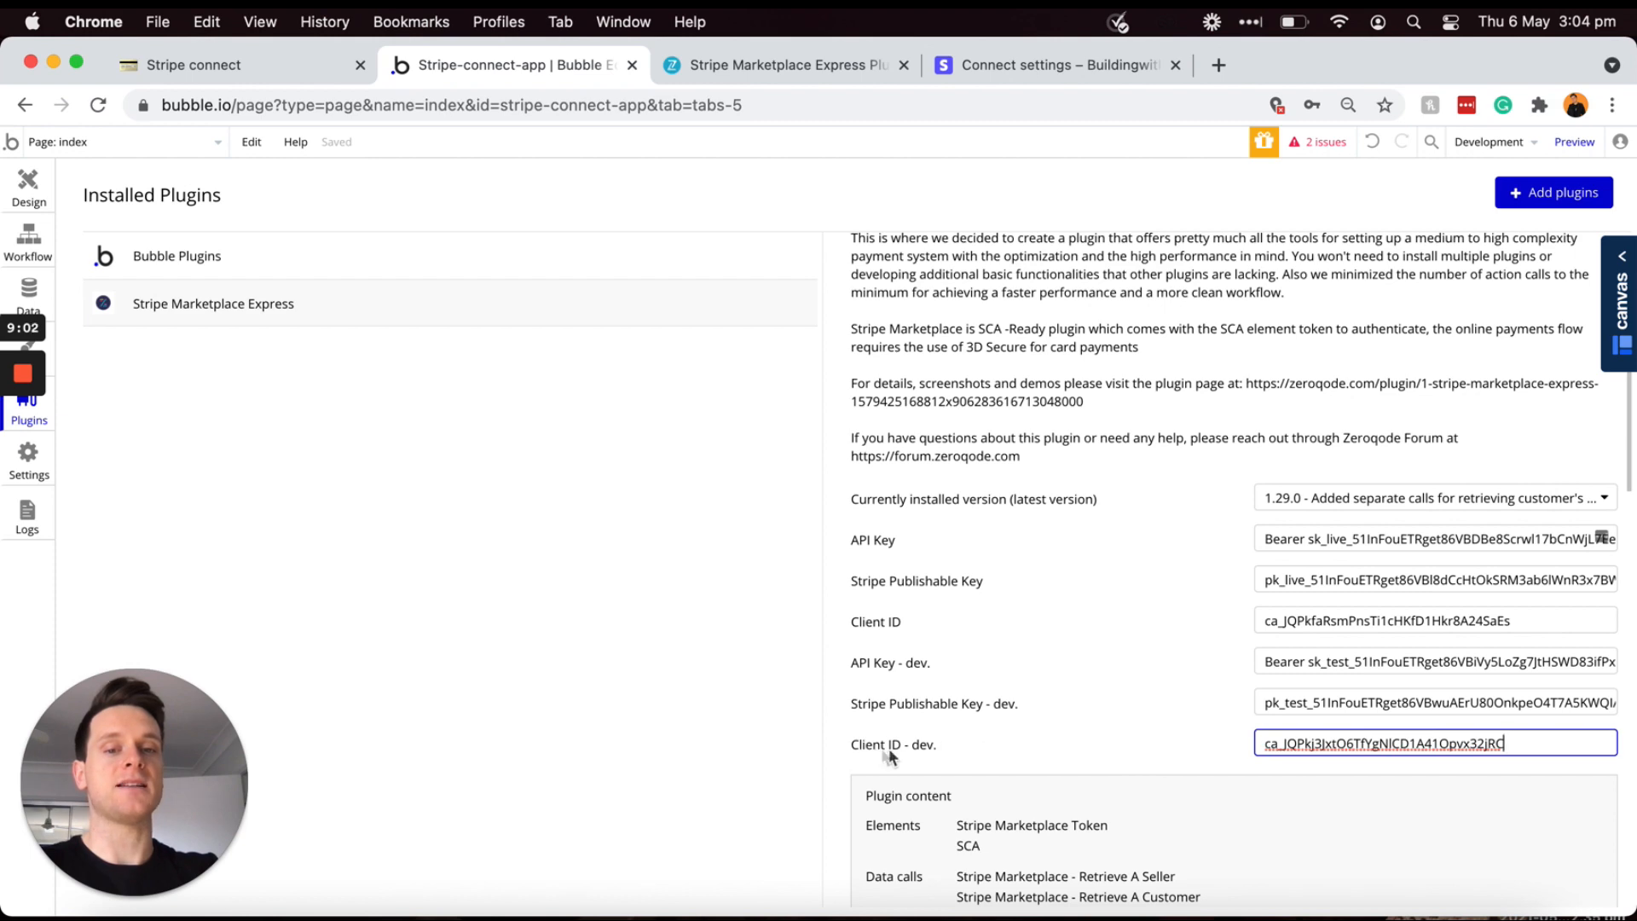
{"action": "left_click", "coordinate": [1186, 749]}
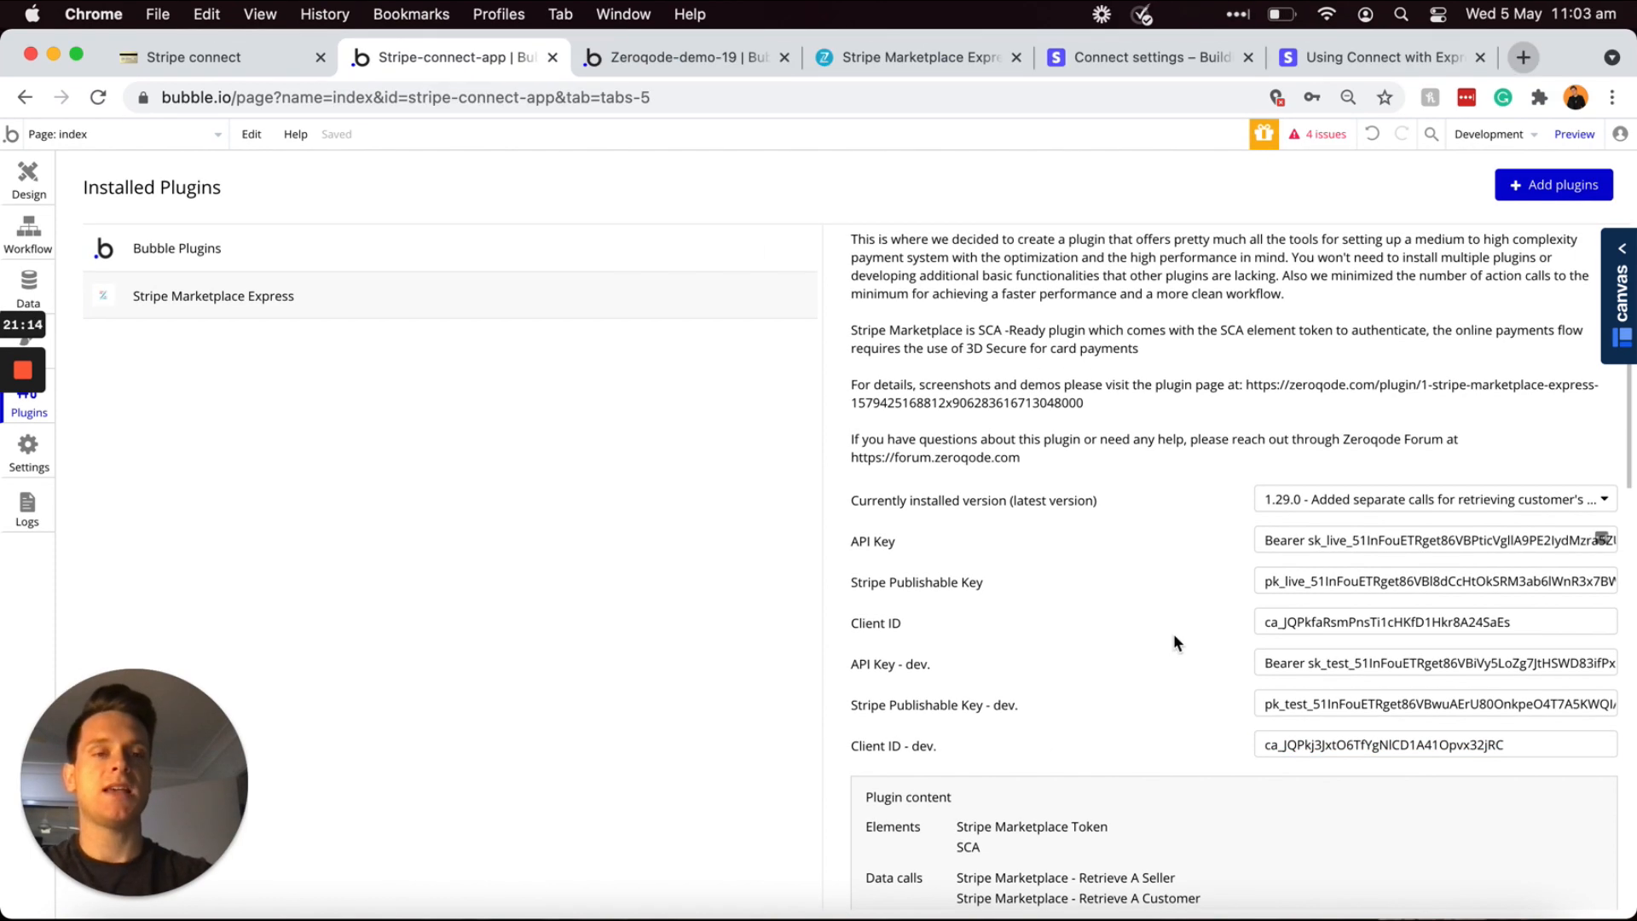
{"action": "scroll", "coordinate": [1173, 634], "scroll_direction": "up", "scroll_amount": 1}
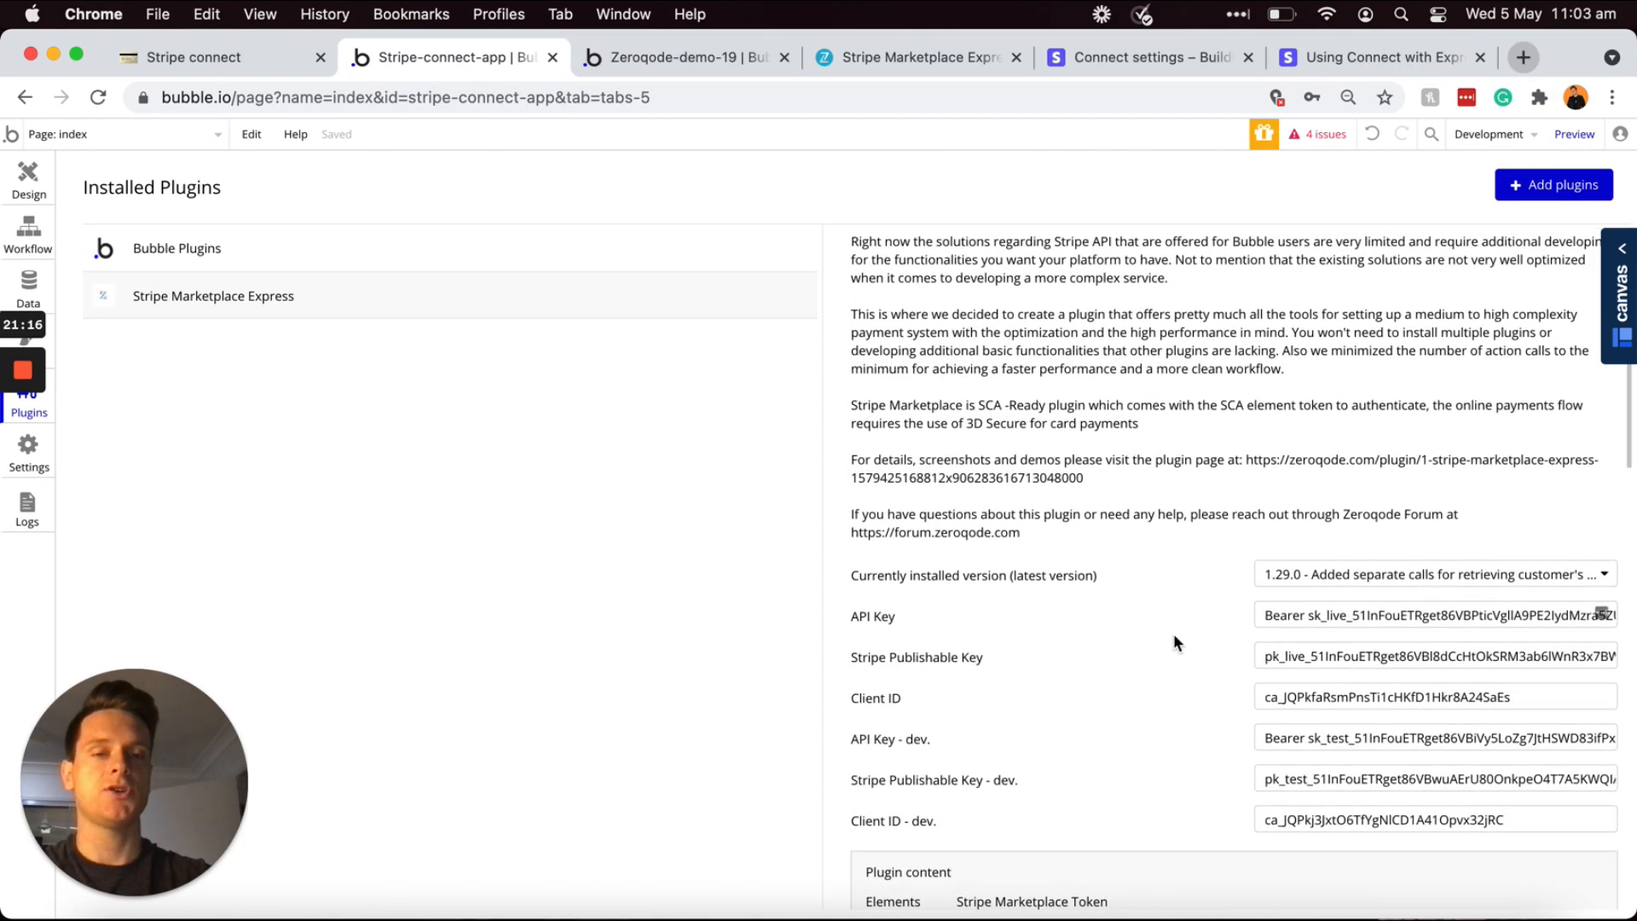
{"action": "scroll", "coordinate": [1174, 640], "scroll_direction": "down", "scroll_amount": 1}
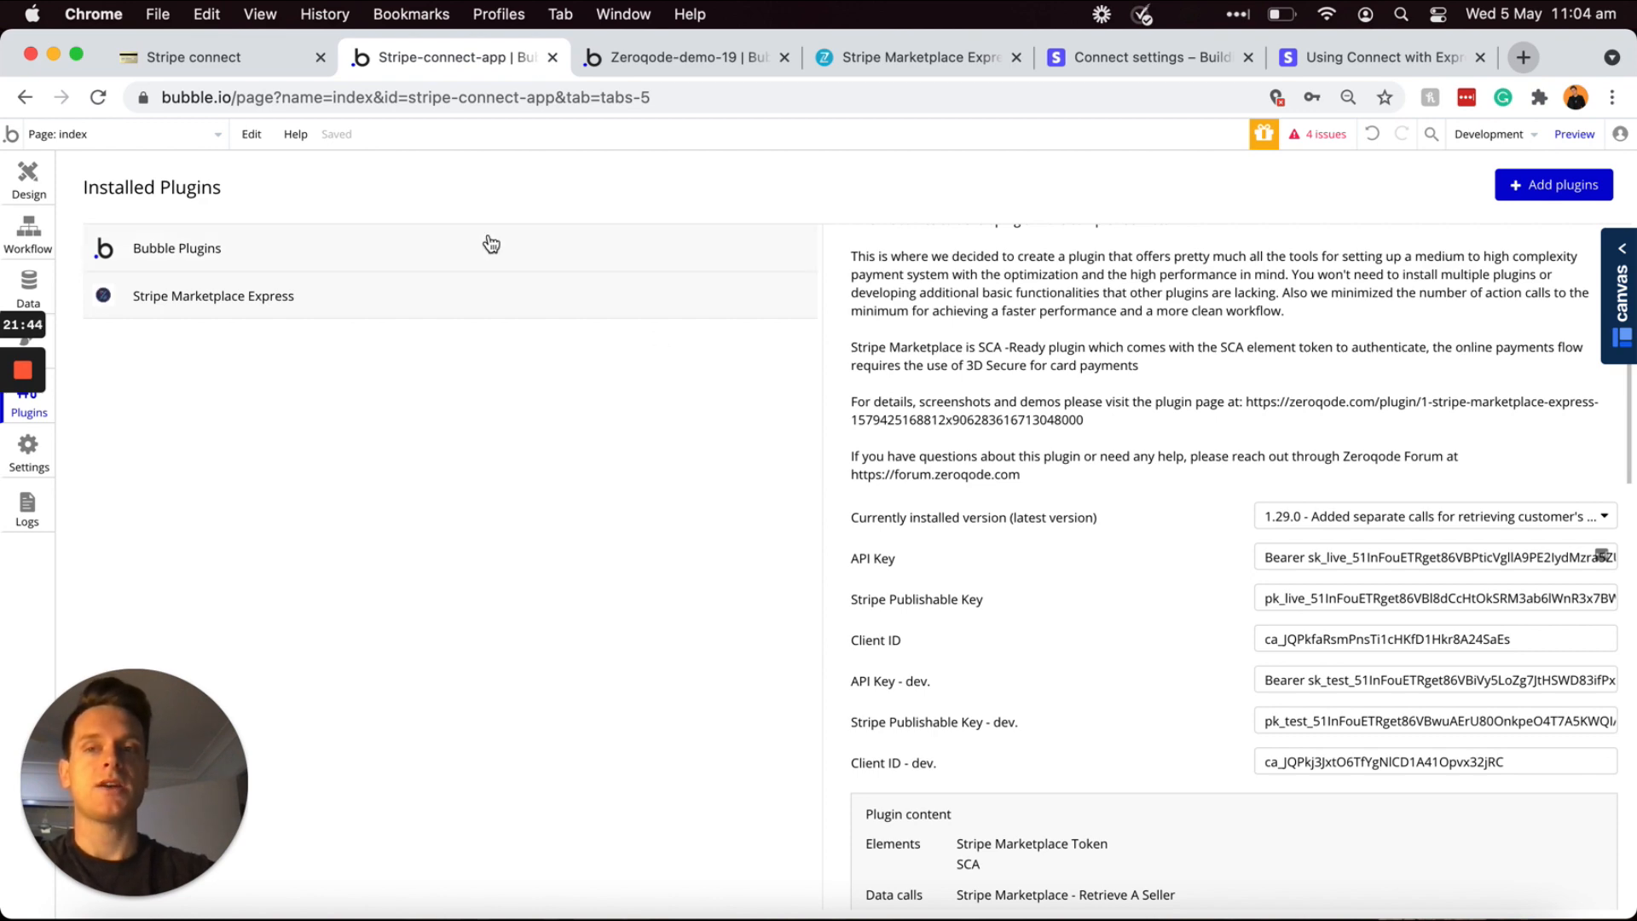
Step: Switch to the Notion Stripe connect checklist and tick off Creating your own Stripe account together with all of its nested items
{"action": "left_click", "coordinate": [237, 60]}
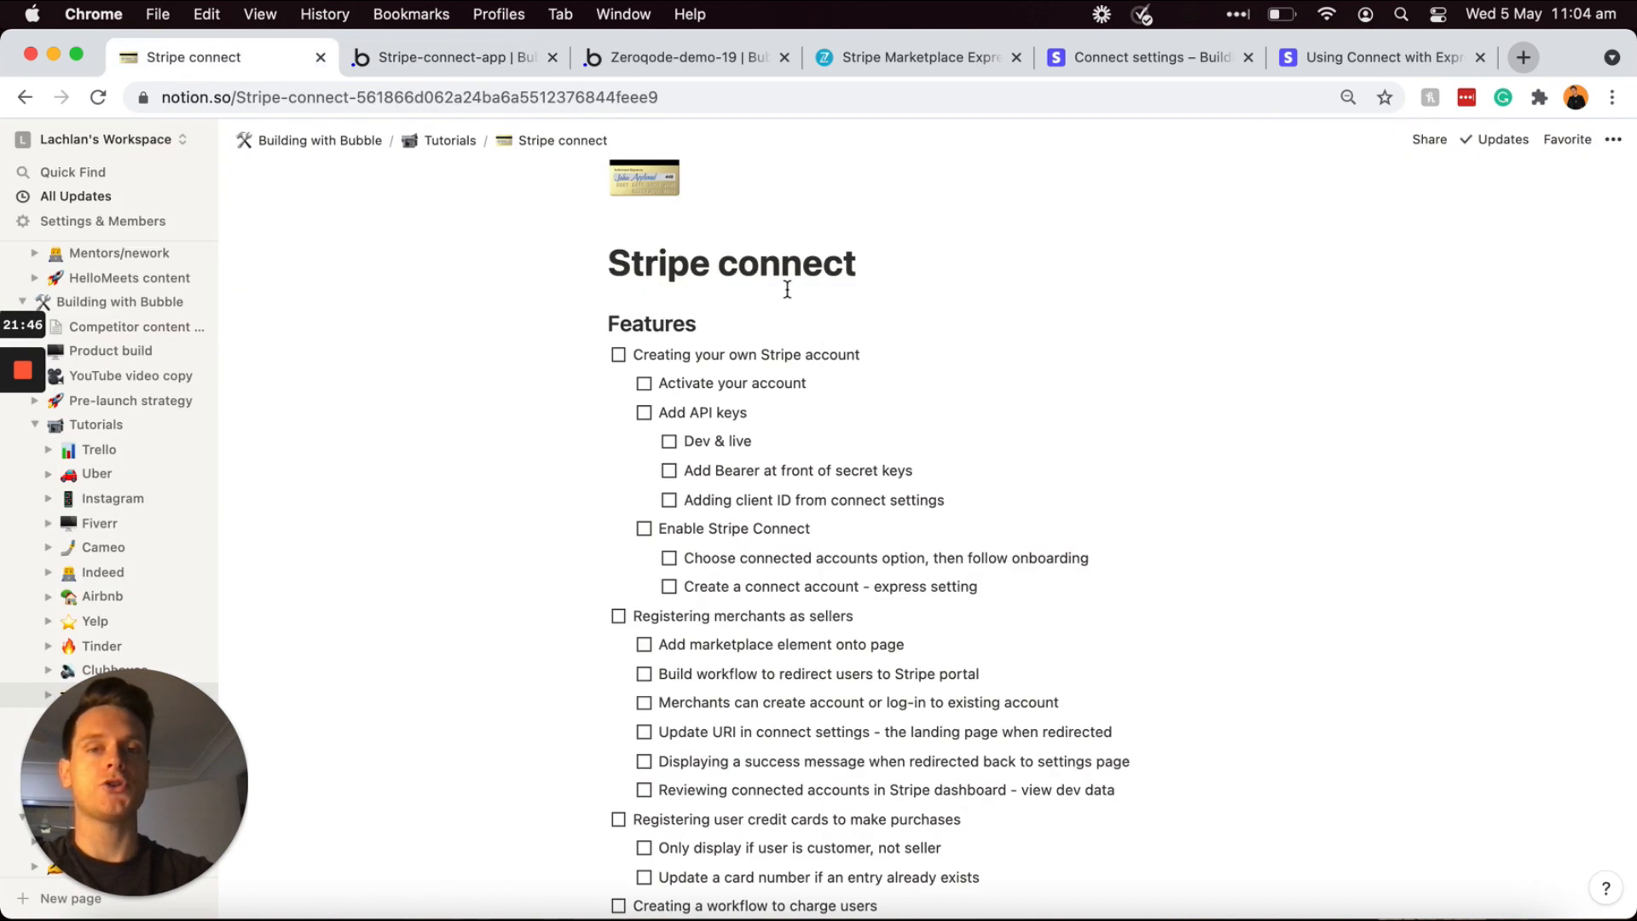
{"action": "left_click", "coordinate": [618, 356]}
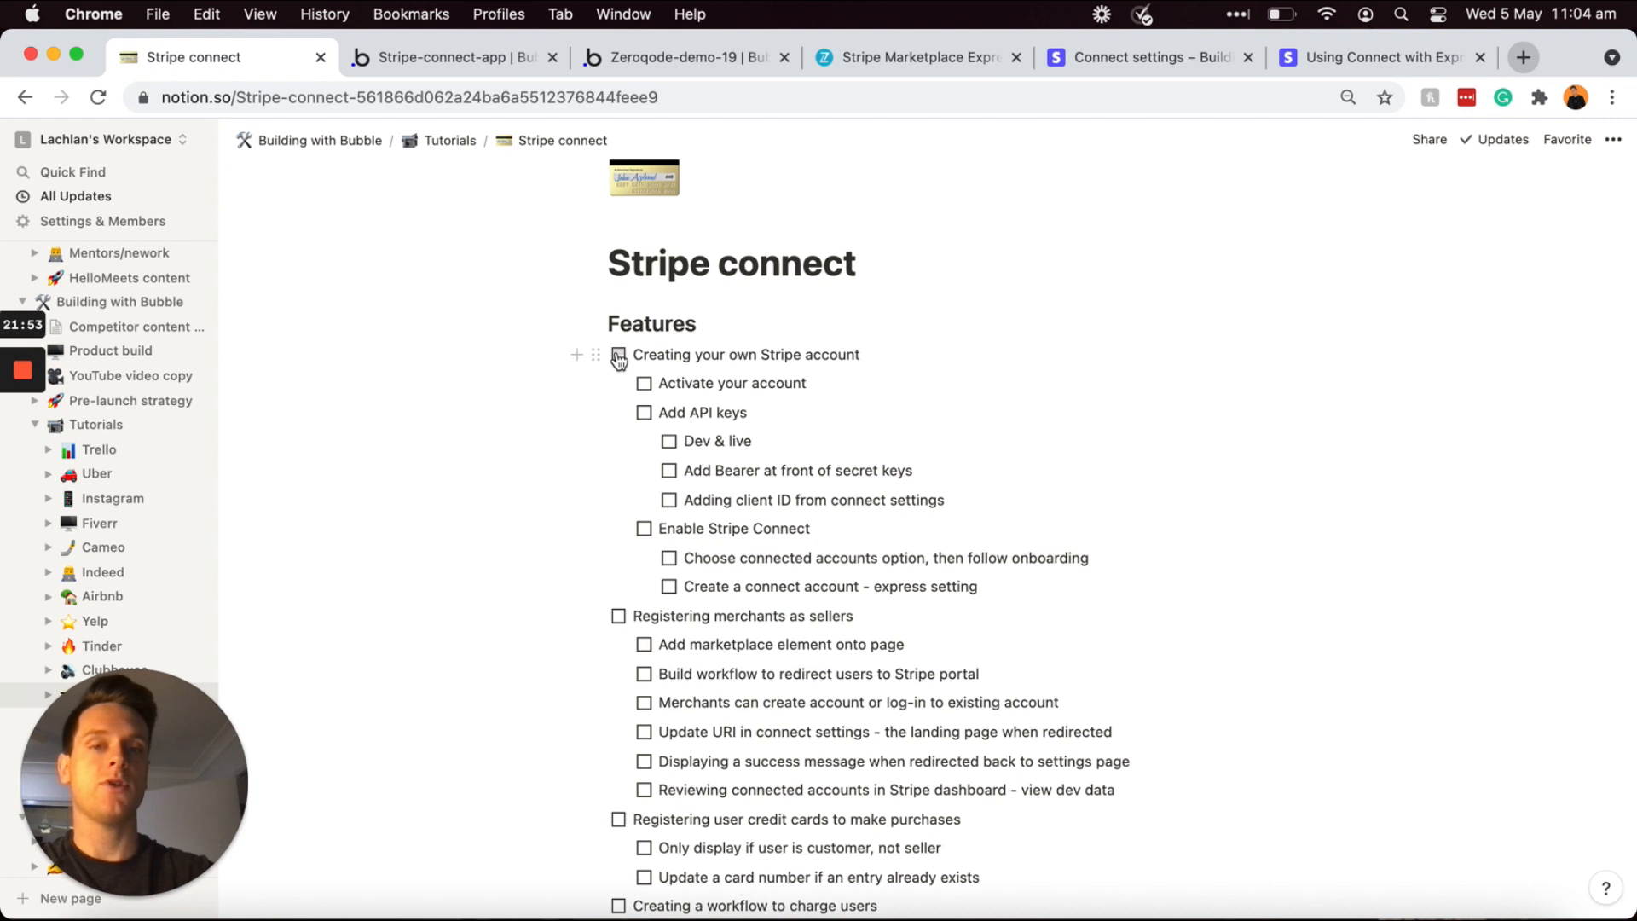
{"action": "left_click", "coordinate": [644, 384]}
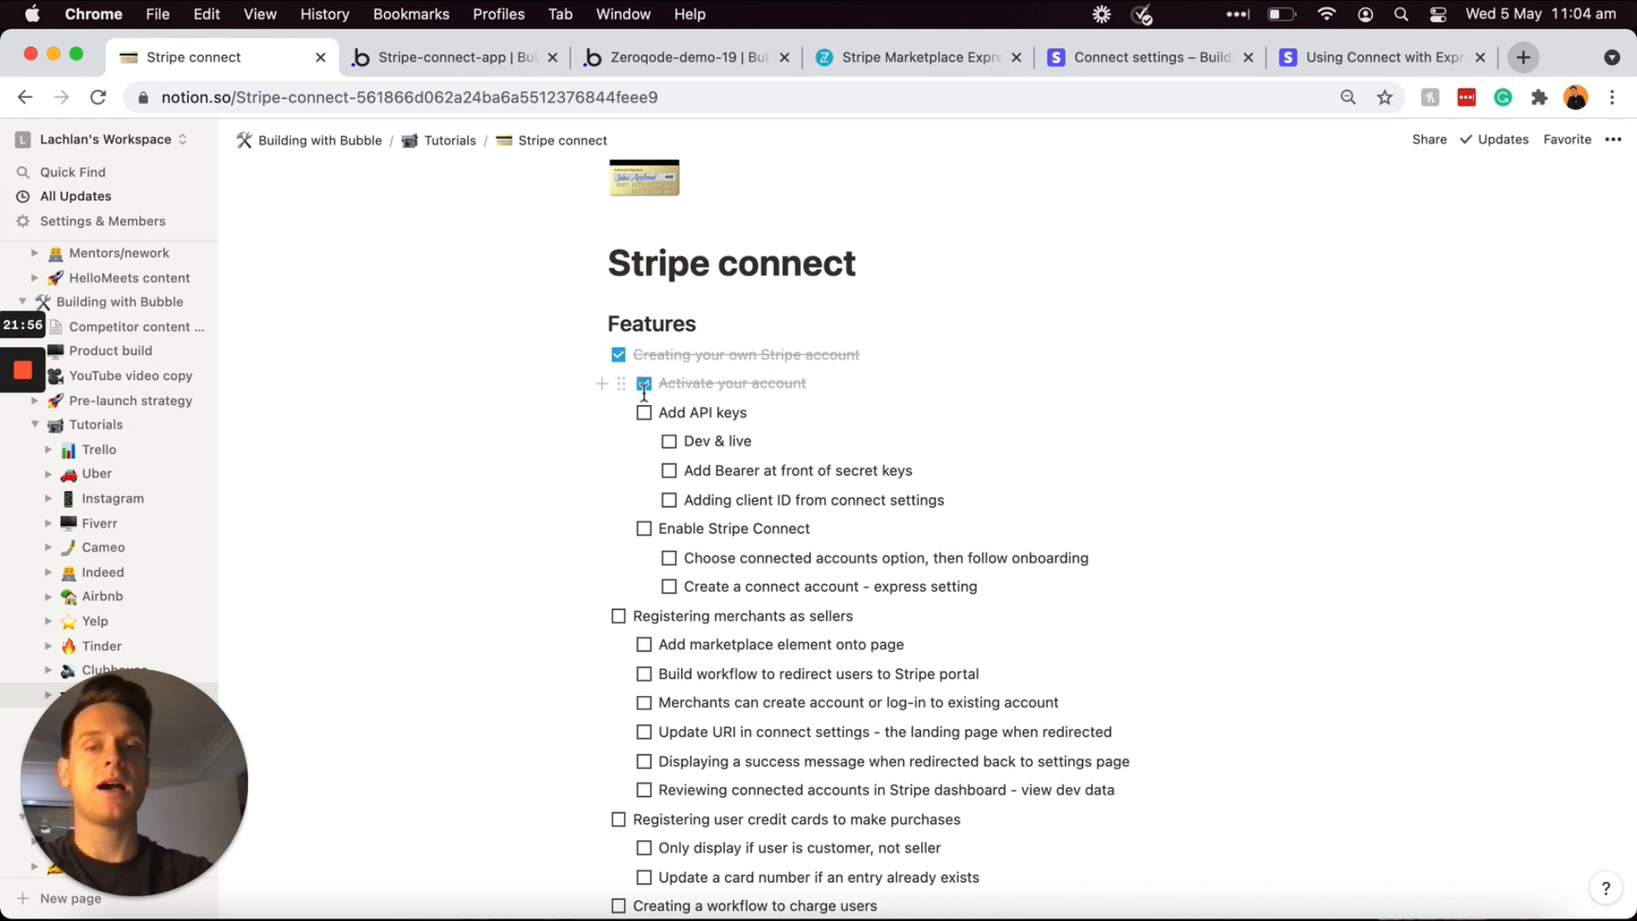
{"action": "left_click", "coordinate": [645, 413]}
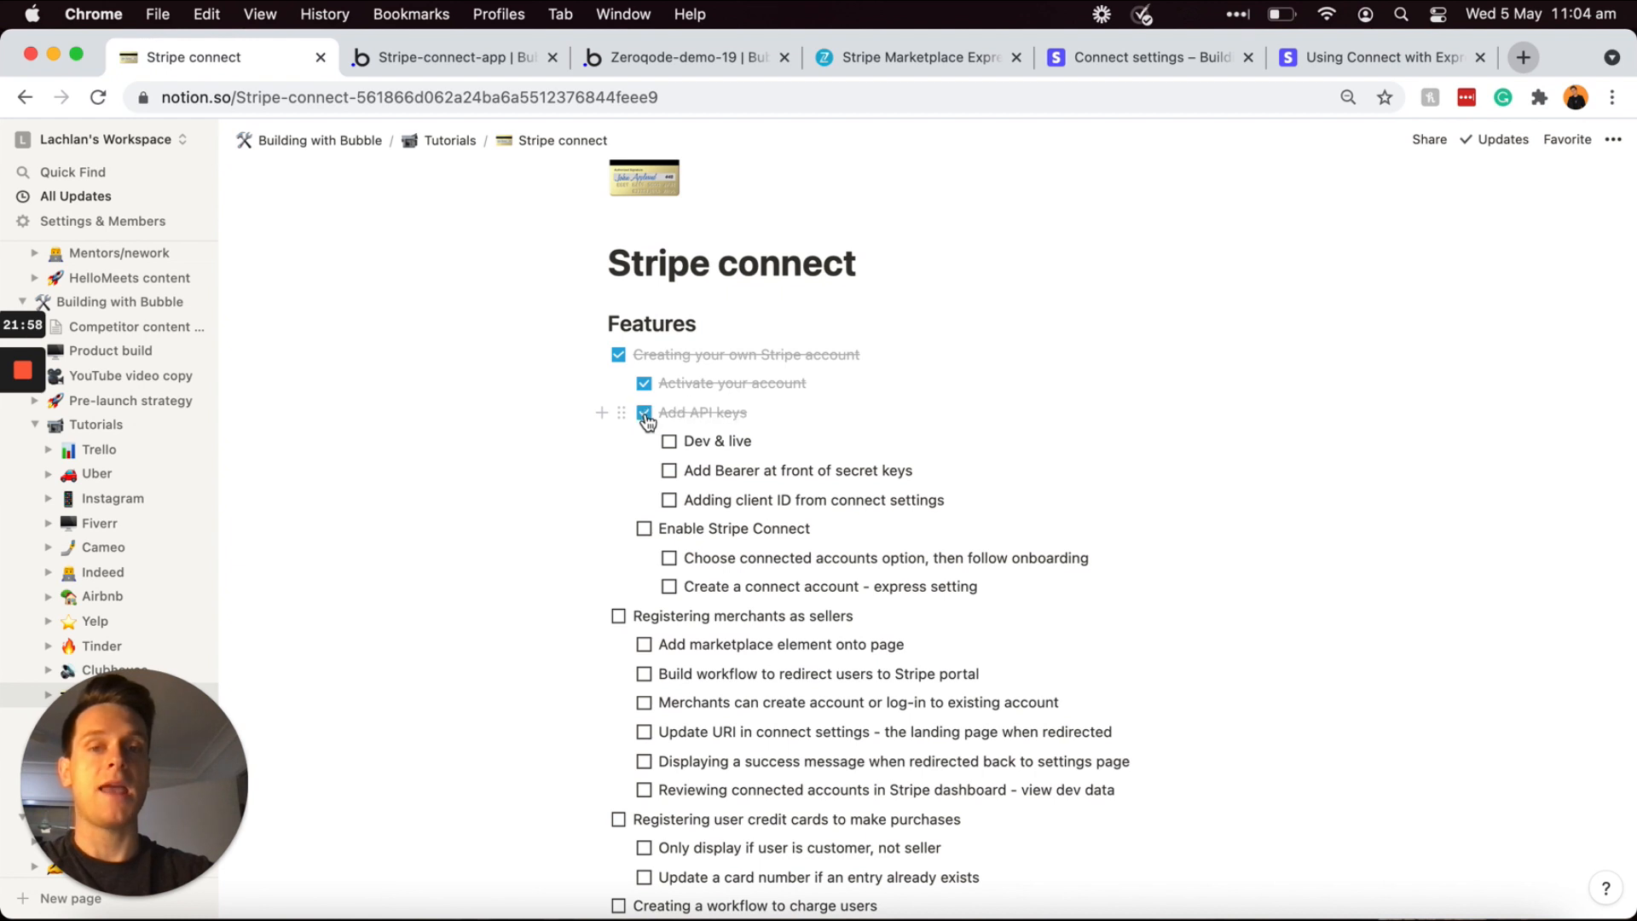
{"action": "left_click", "coordinate": [670, 442]}
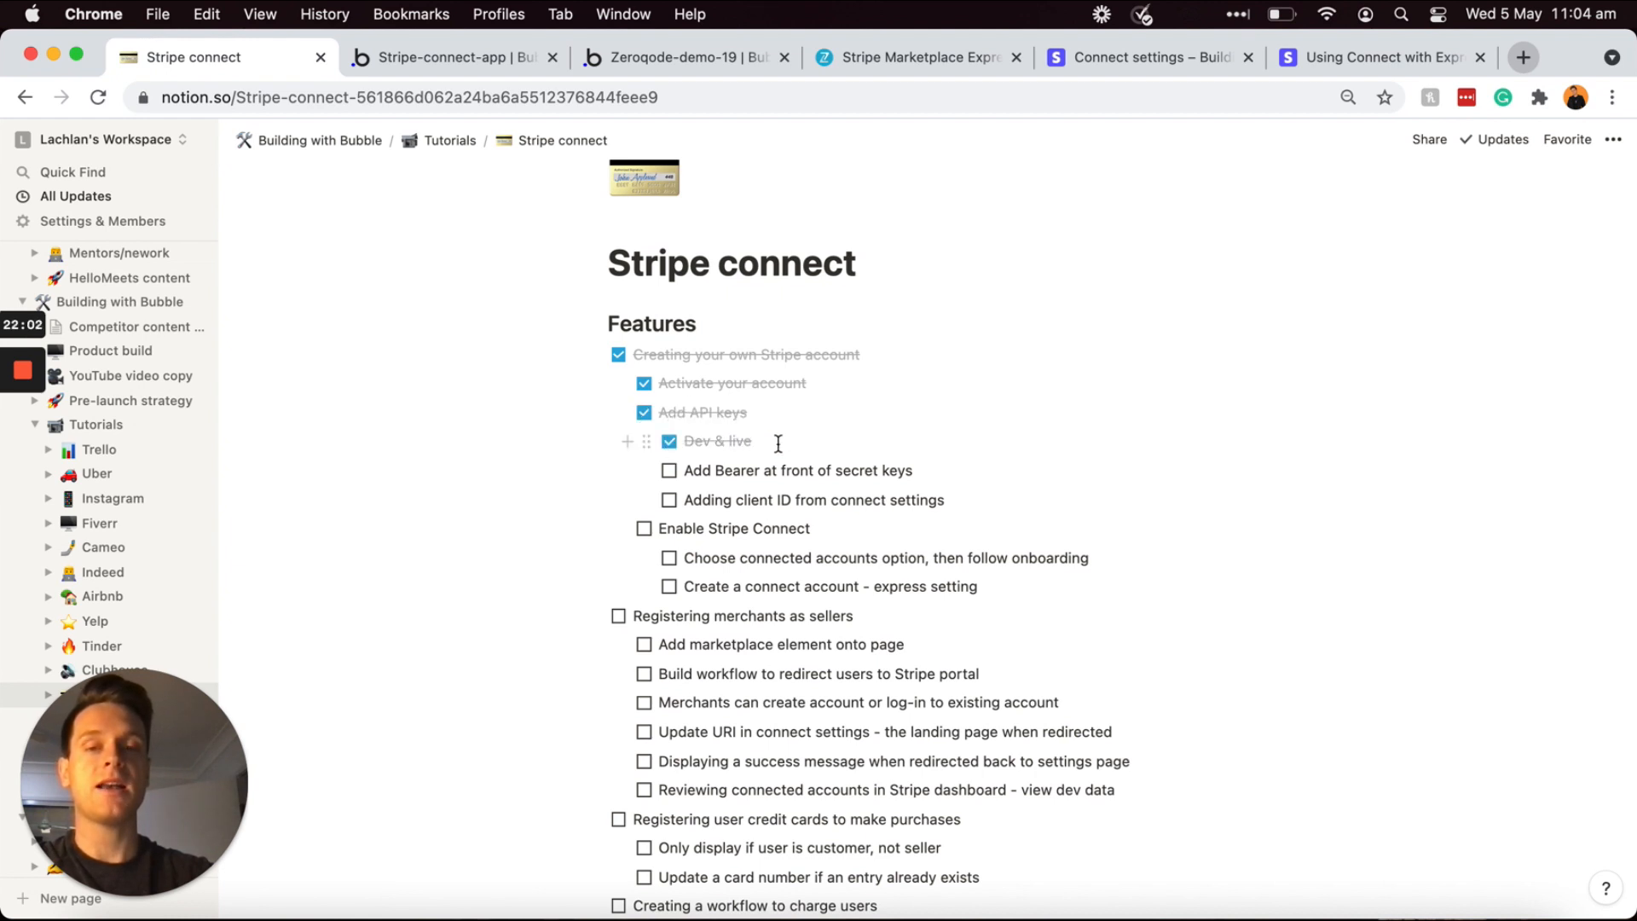
{"action": "left_click", "coordinate": [669, 472]}
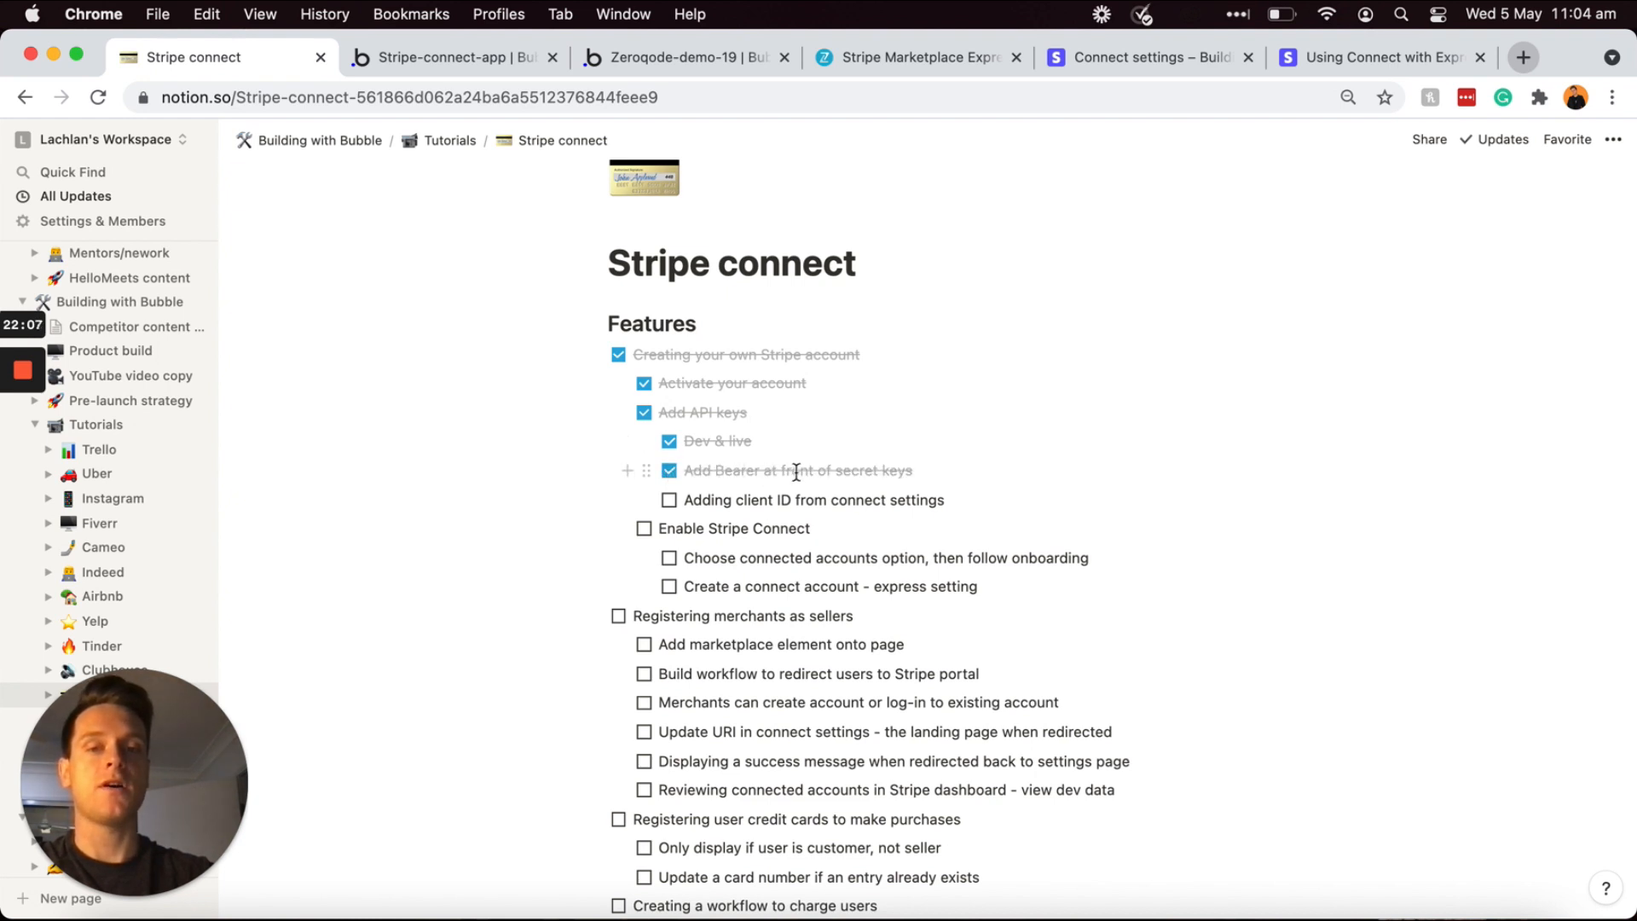
{"action": "left_click", "coordinate": [670, 501]}
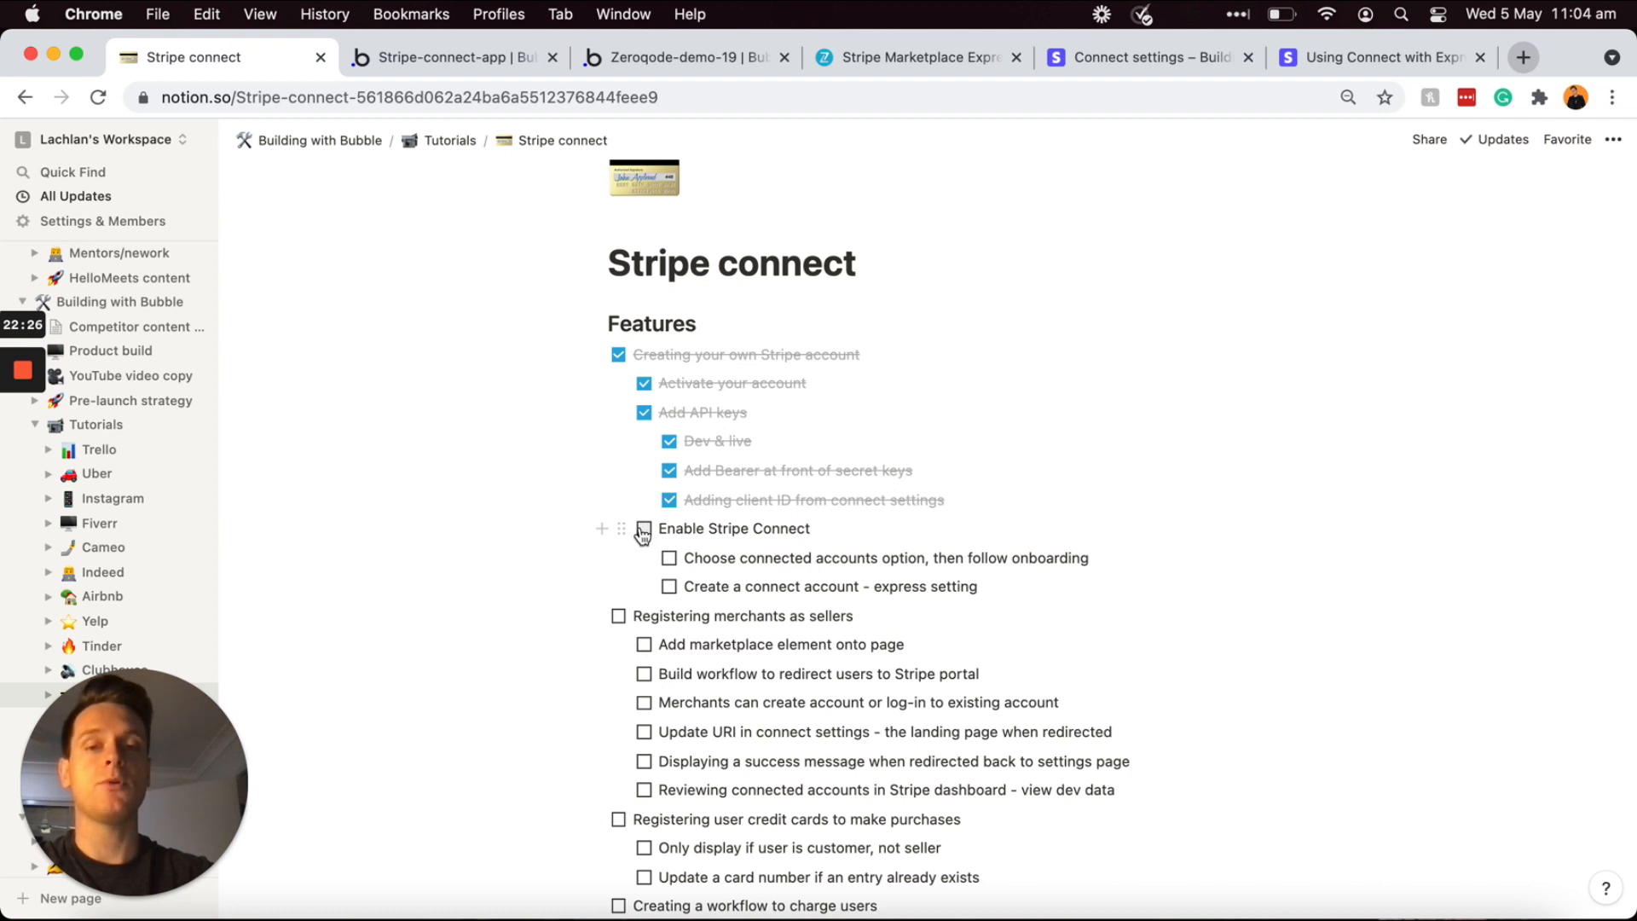
{"action": "left_click", "coordinate": [643, 529]}
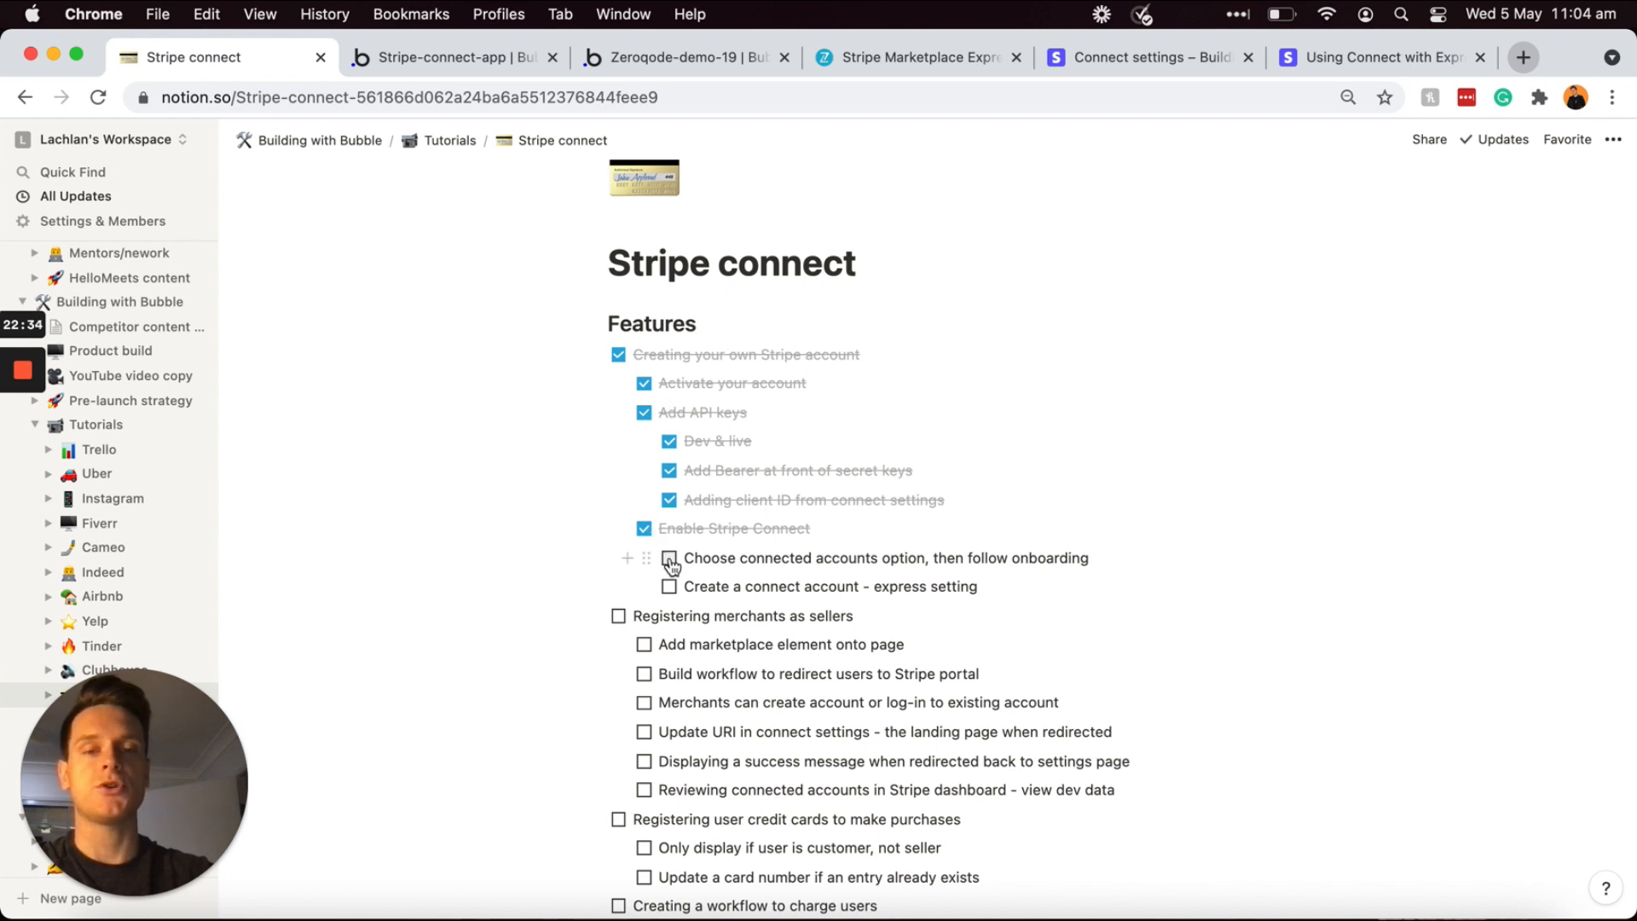
{"action": "left_click", "coordinate": [669, 559]}
{"action": "left_click", "coordinate": [669, 587]}
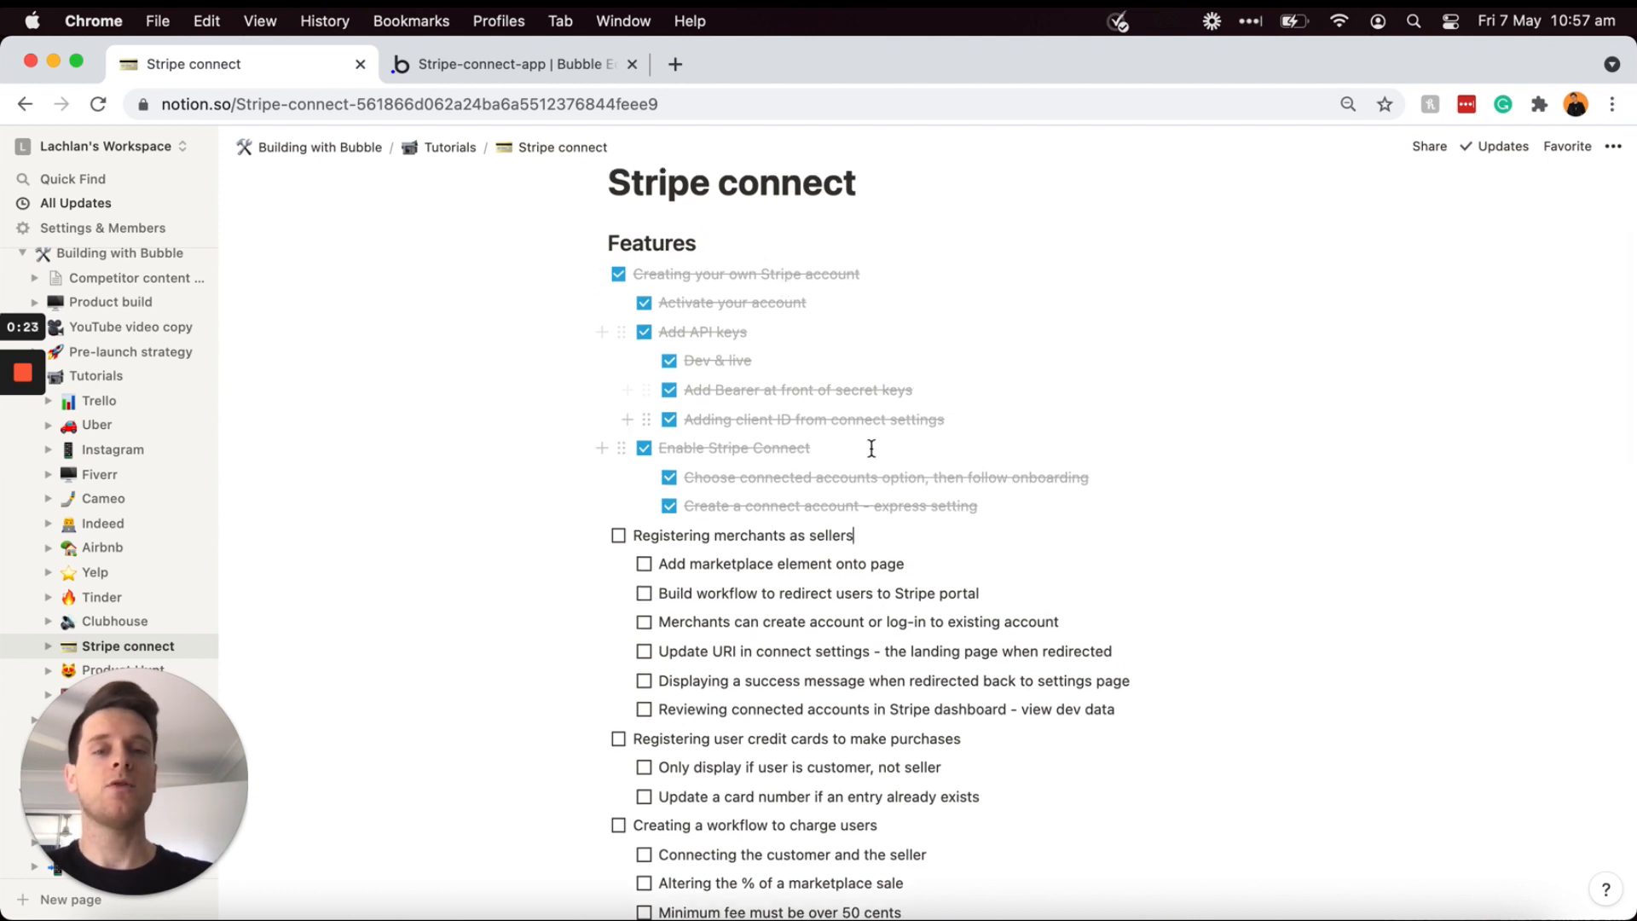
Step: Return to the Bubble editor, open the register page and examine the choices of its Account type dropdown
{"action": "scroll", "coordinate": [874, 452], "scroll_direction": "down", "scroll_amount": 2}
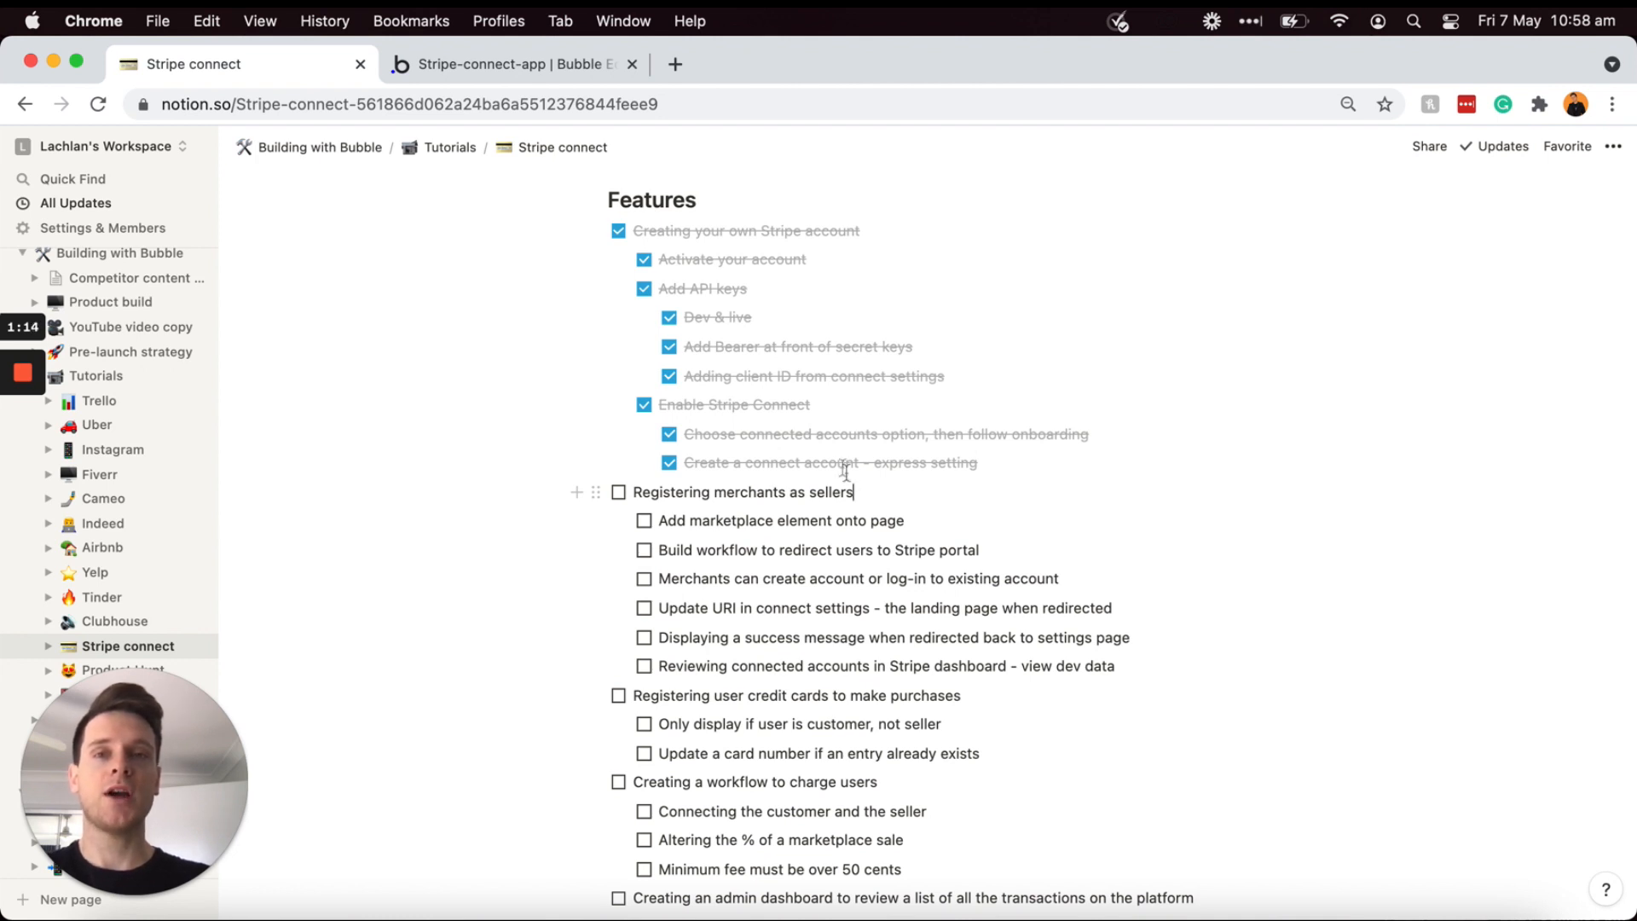
{"action": "left_click", "coordinate": [562, 66]}
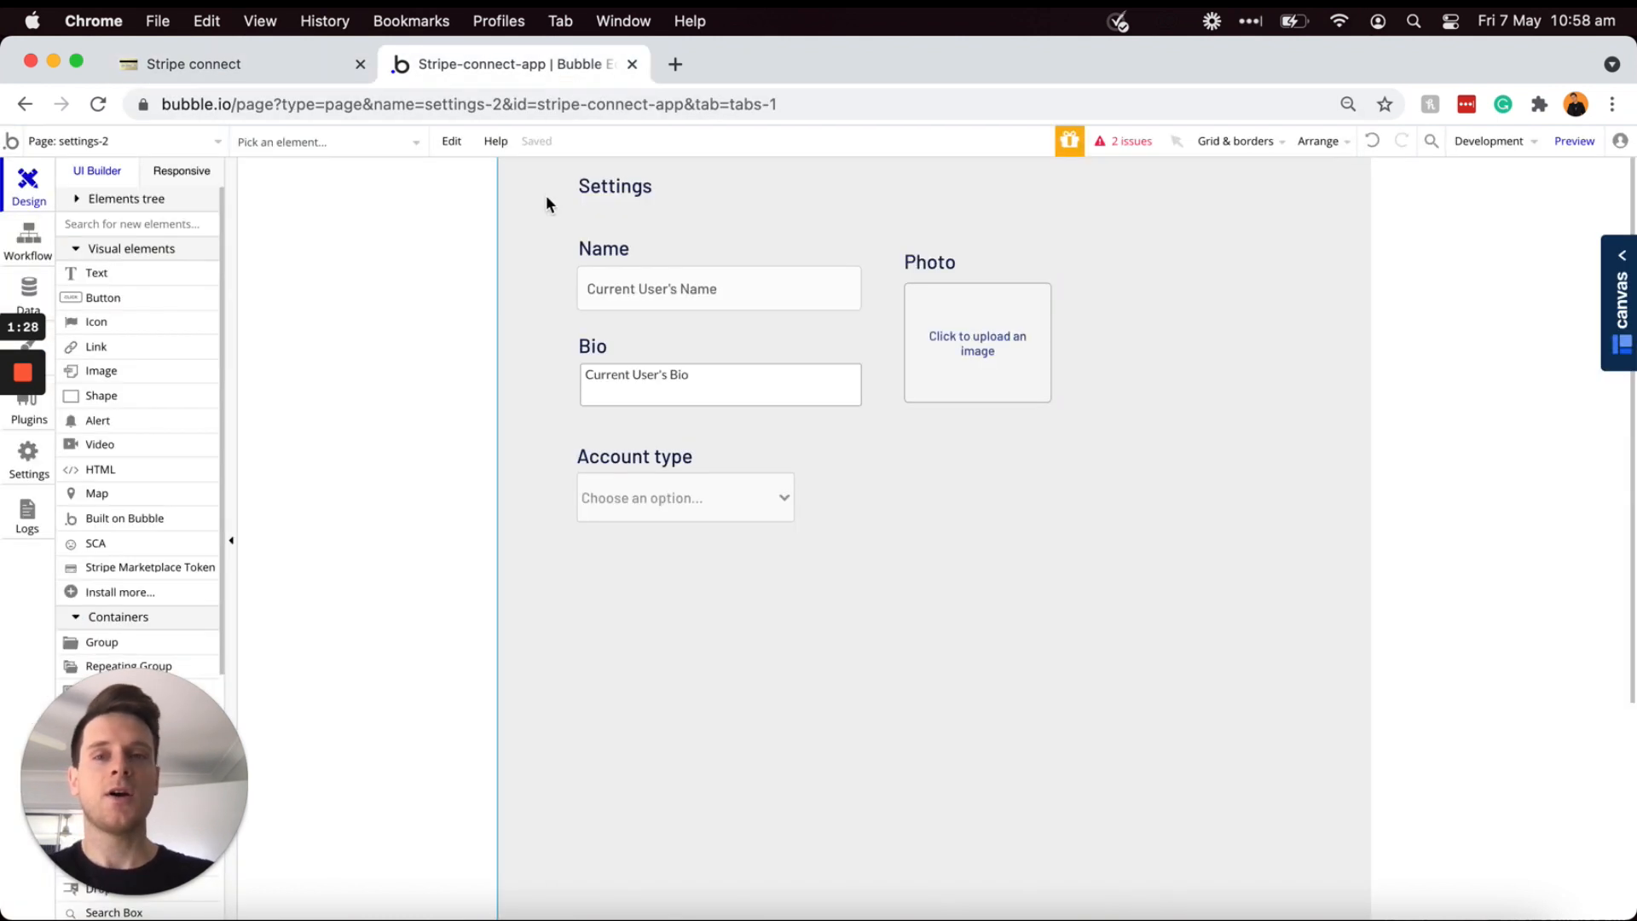
{"action": "left_click", "coordinate": [546, 198]}
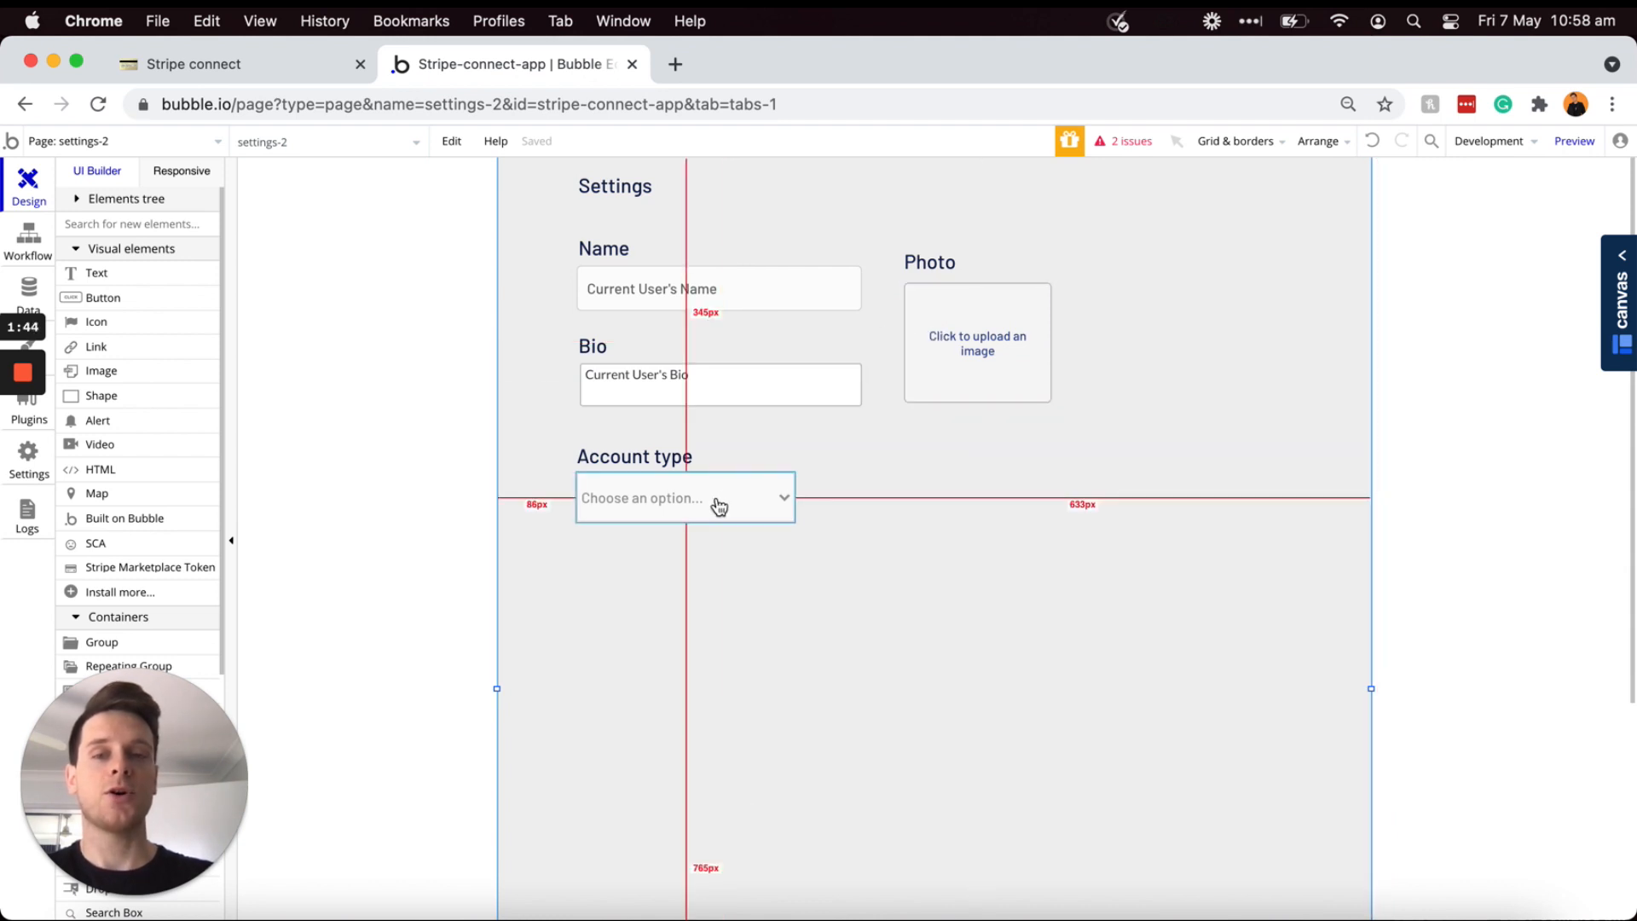
{"action": "left_click", "coordinate": [218, 151]}
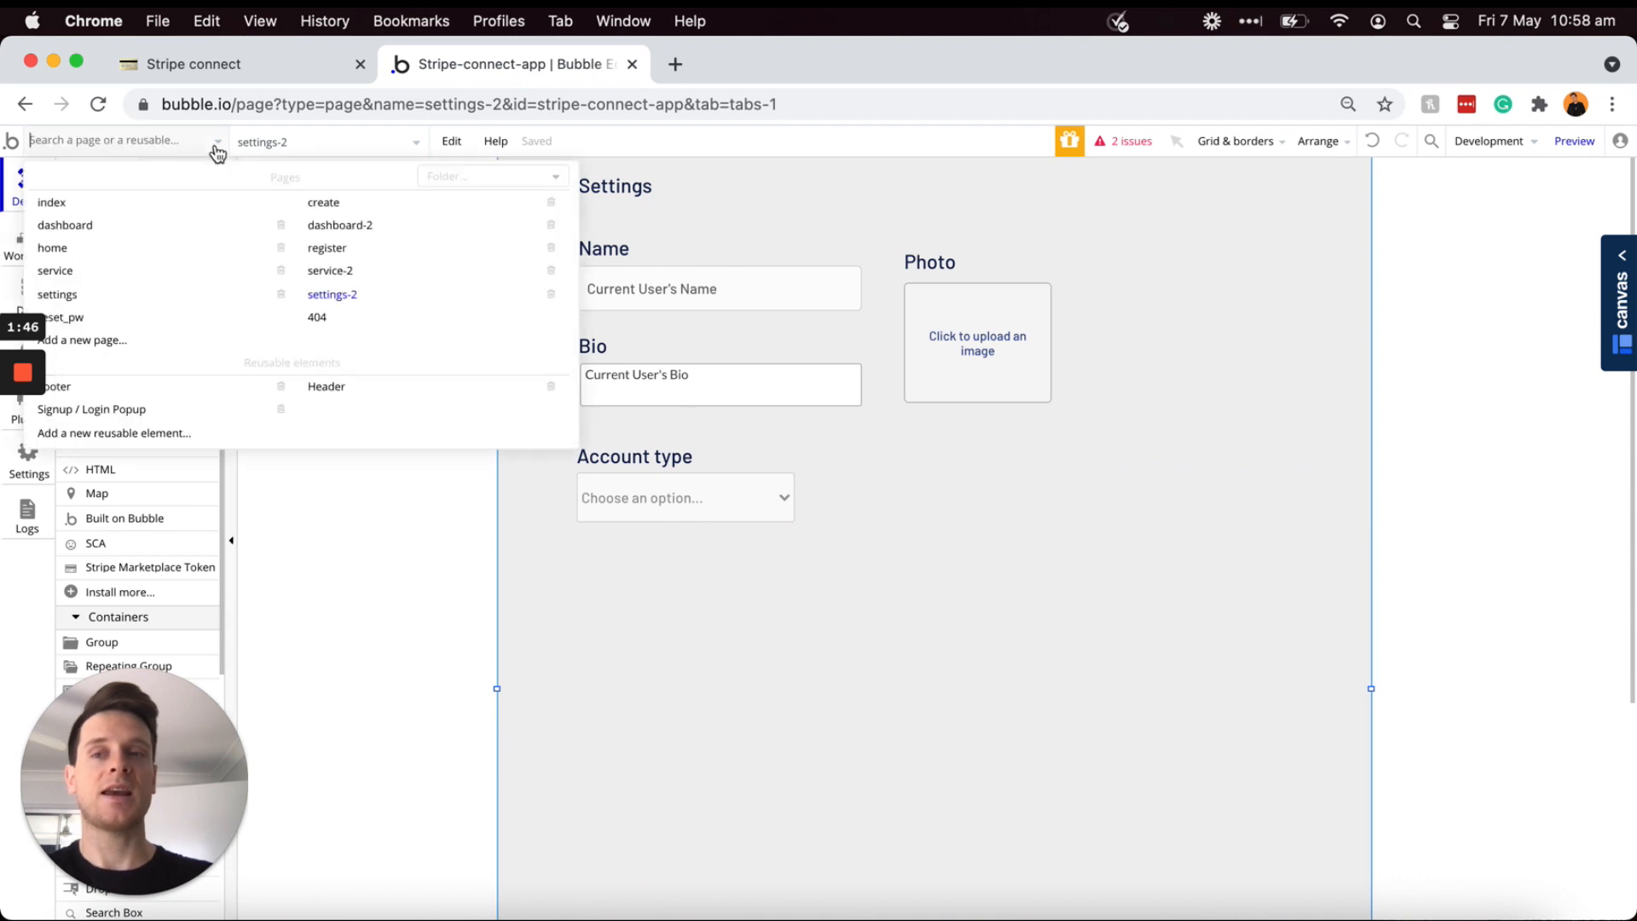
{"action": "left_click", "coordinate": [331, 249]}
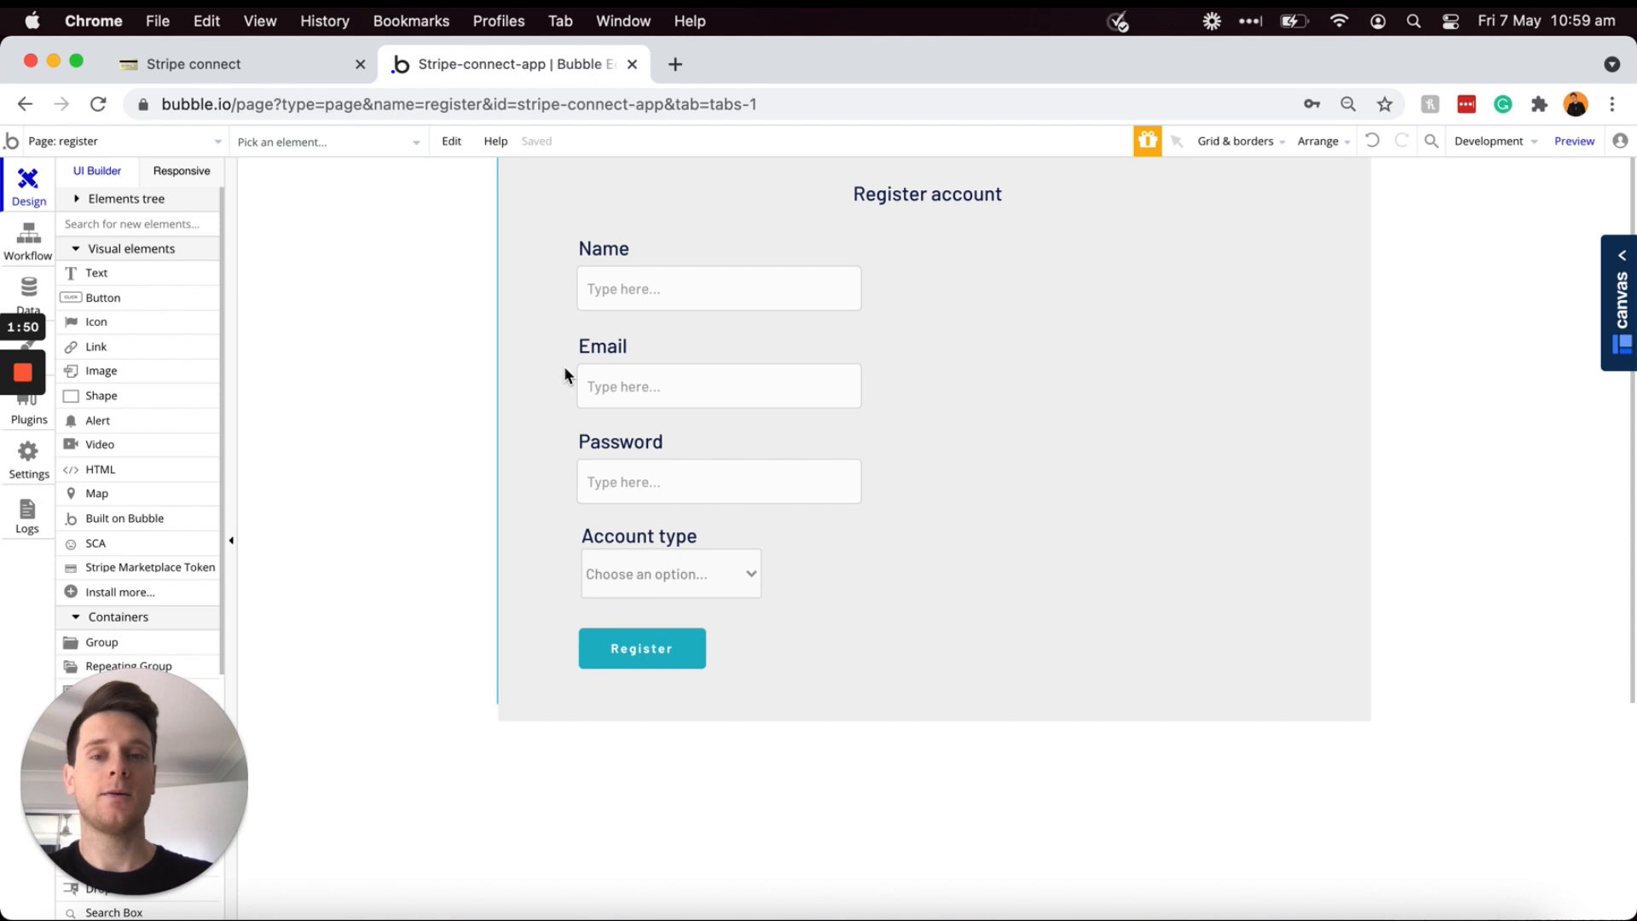
{"action": "double_click", "coordinate": [653, 579]}
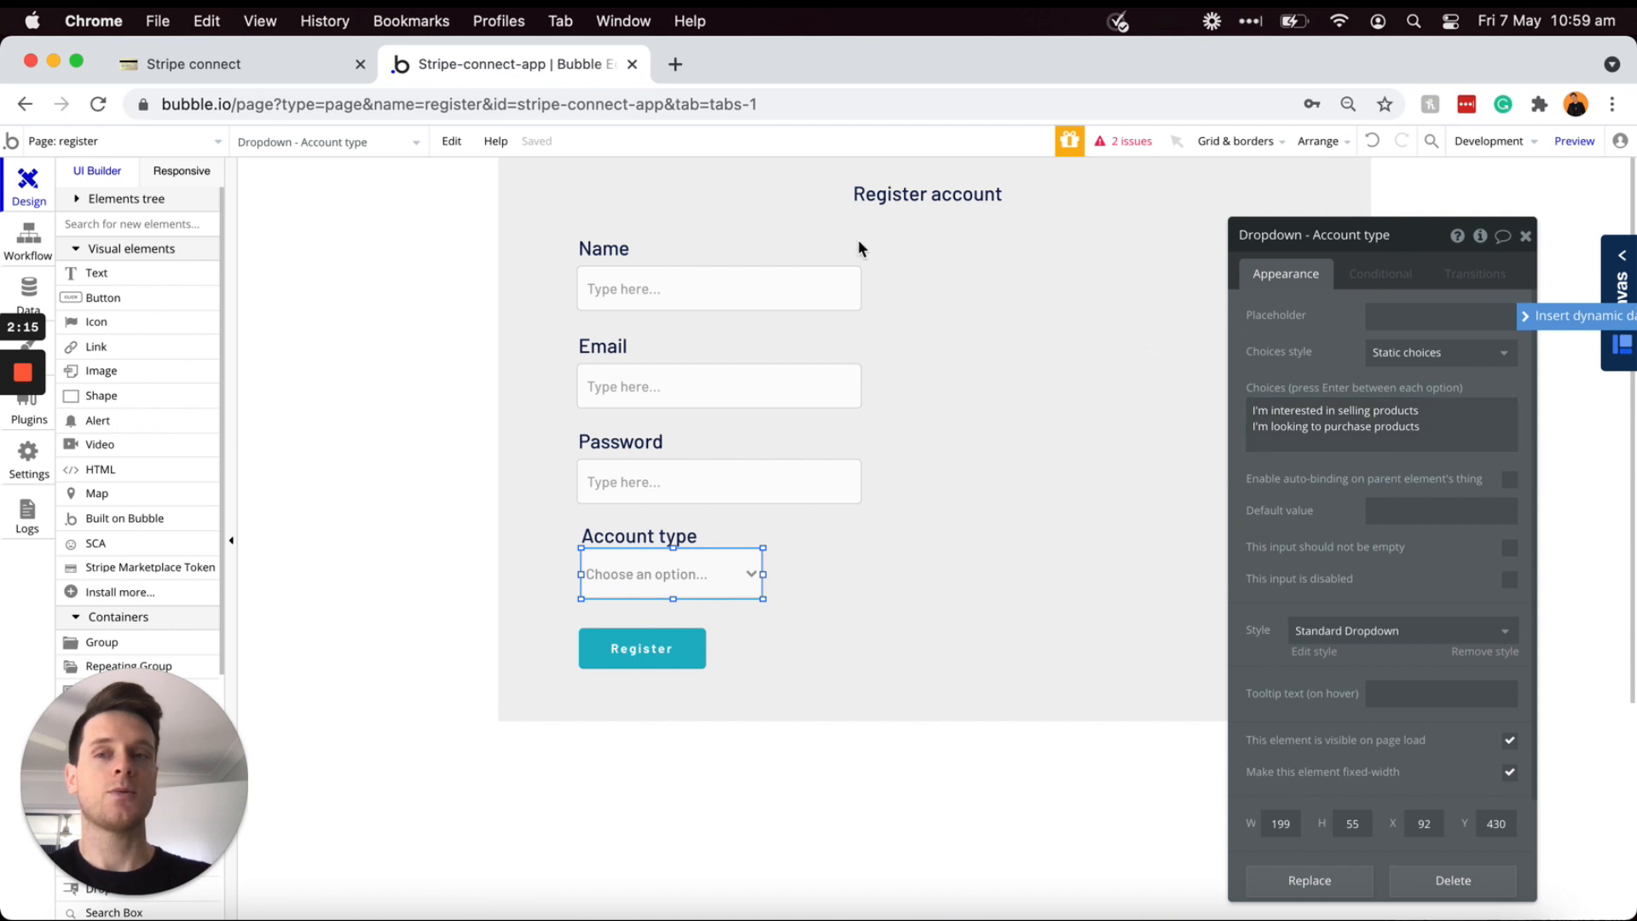
Step: Open the settings-2 page and examine the choices and default value of its Account type dropdown
{"action": "left_click", "coordinate": [189, 137]}
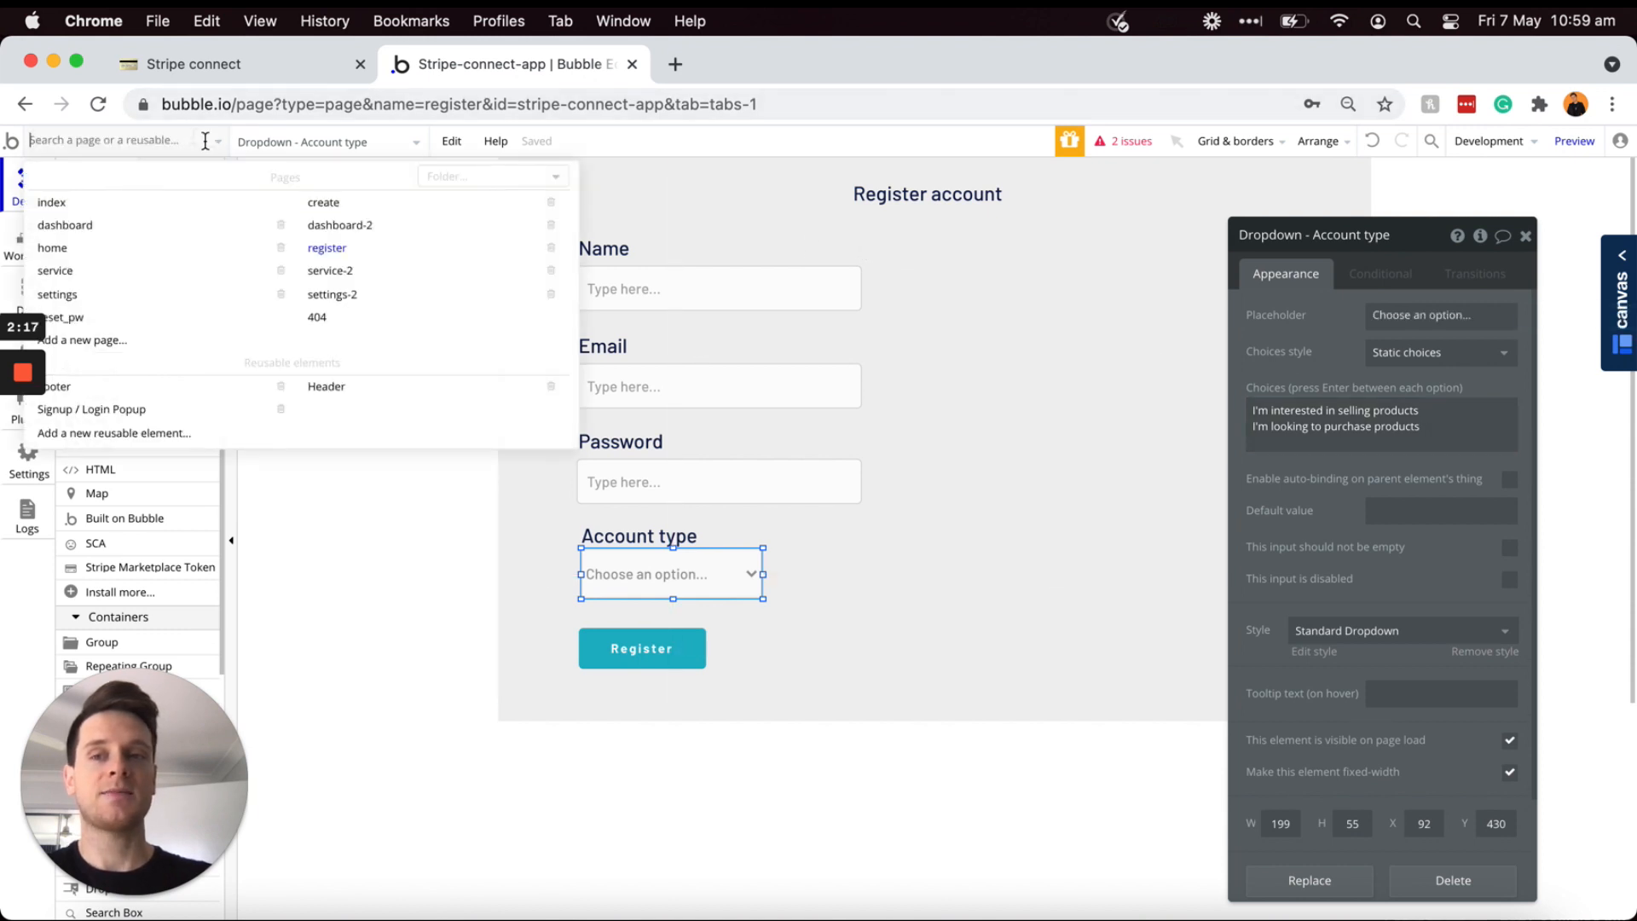
{"action": "left_click", "coordinate": [361, 292]}
{"action": "left_click", "coordinate": [668, 487]}
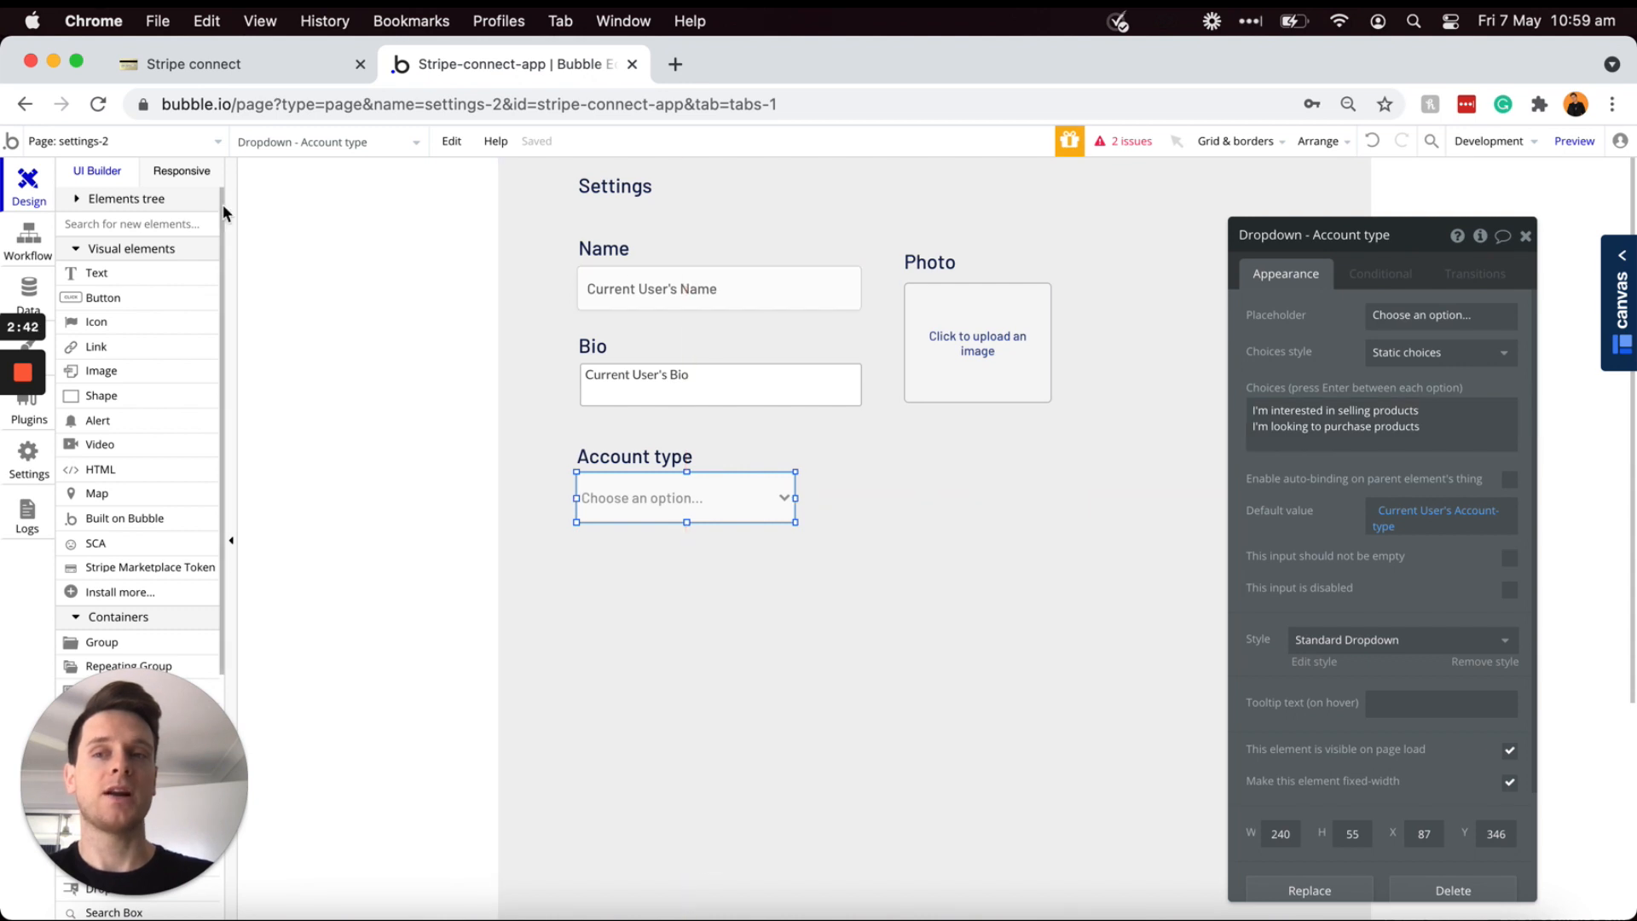
Step: Reveal the hidden Group - Stripe-connect and examine its visibility condition, the Account type dropdown's choices and the Connect button's properties
{"action": "left_click", "coordinate": [76, 199]}
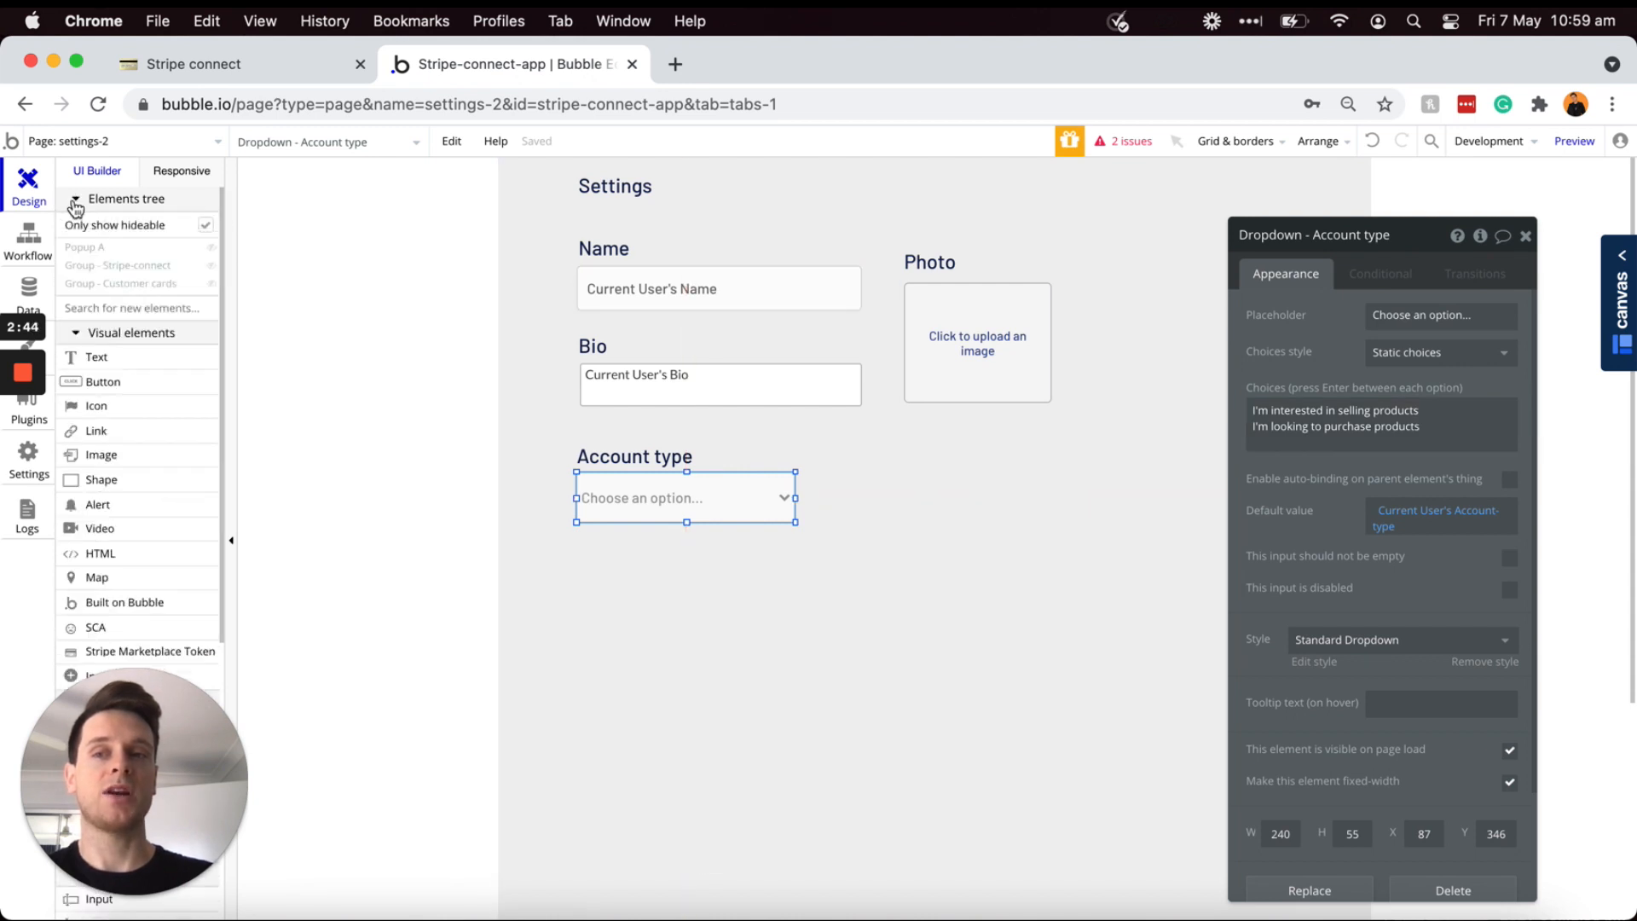
{"action": "left_click", "coordinate": [131, 266]}
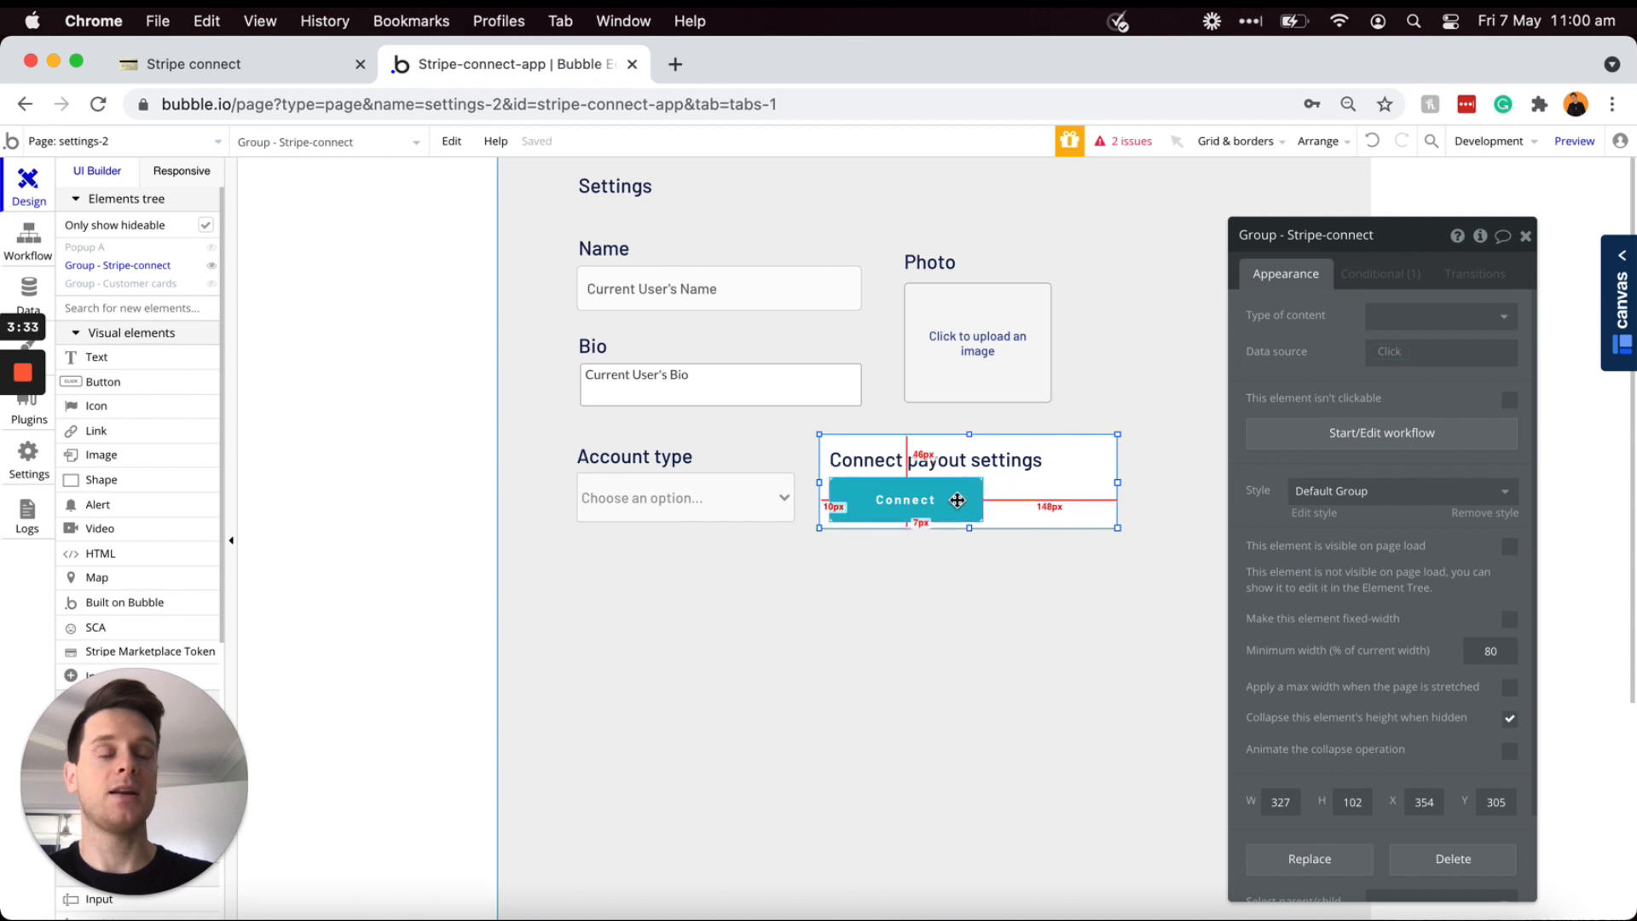
{"action": "left_click", "coordinate": [1367, 278]}
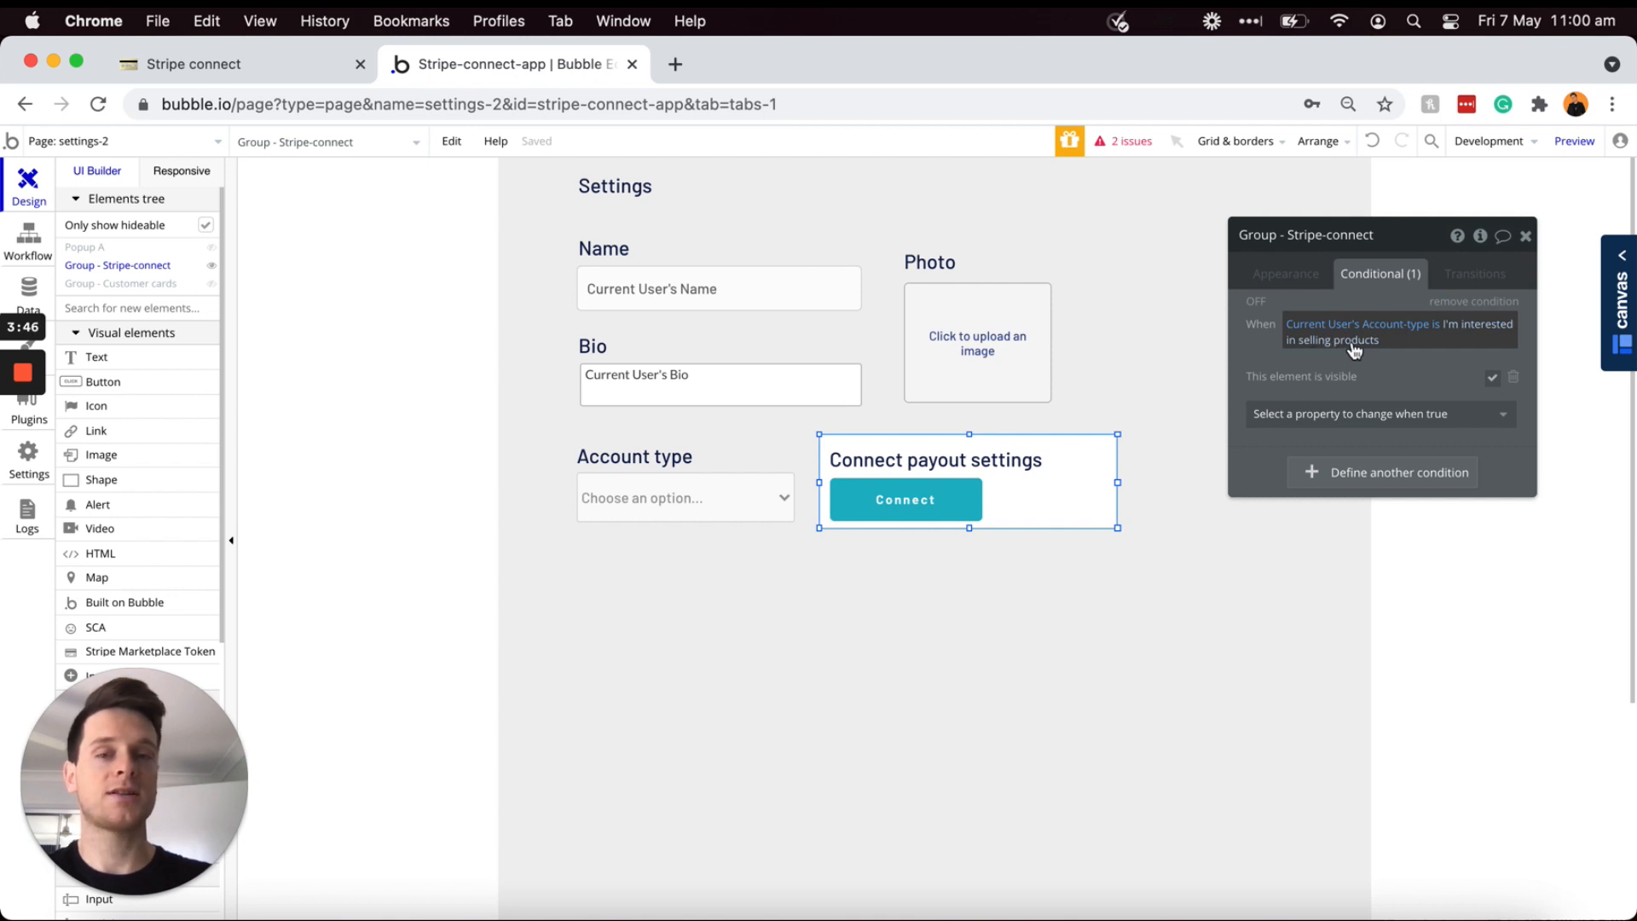
{"action": "left_click", "coordinate": [741, 503]}
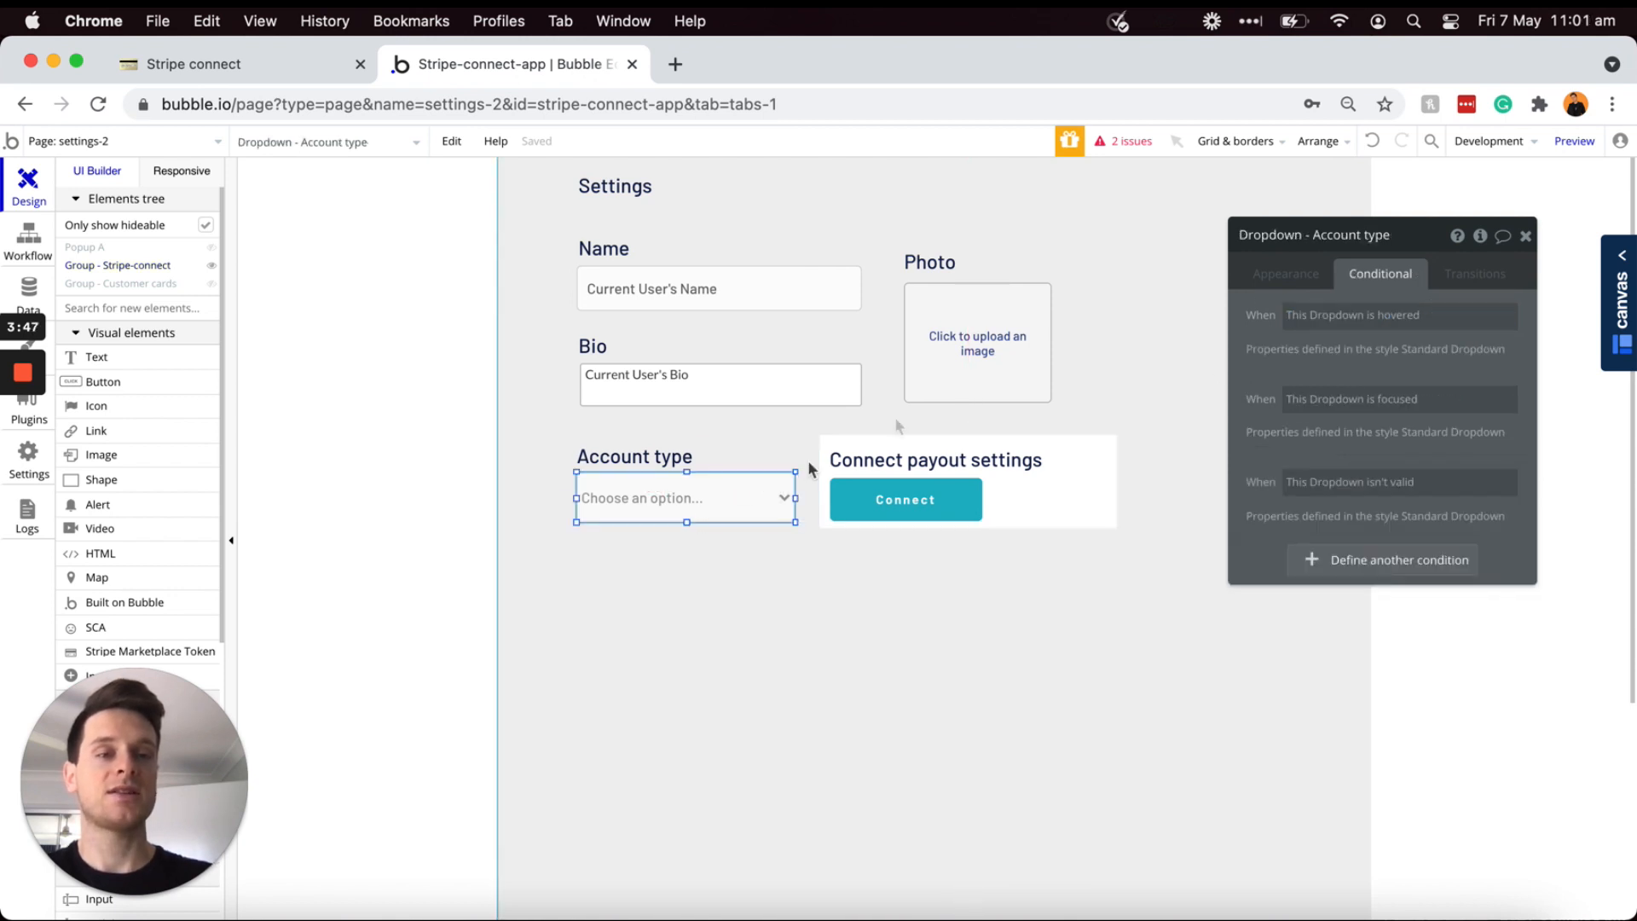
{"action": "left_click", "coordinate": [1295, 275]}
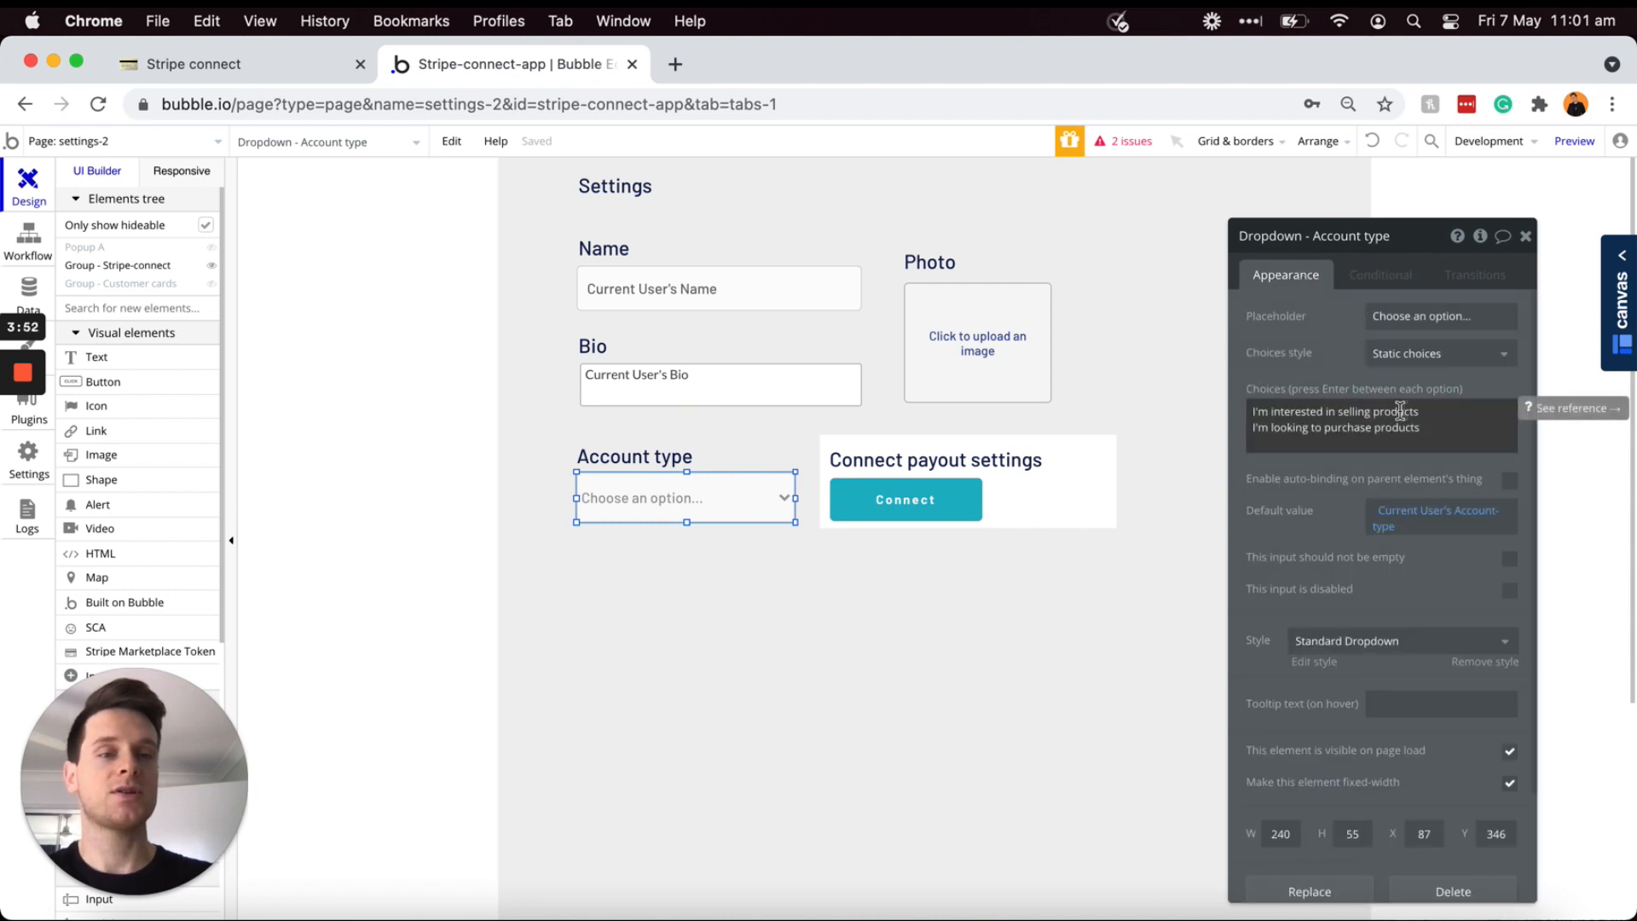
{"action": "left_click", "coordinate": [1085, 463]}
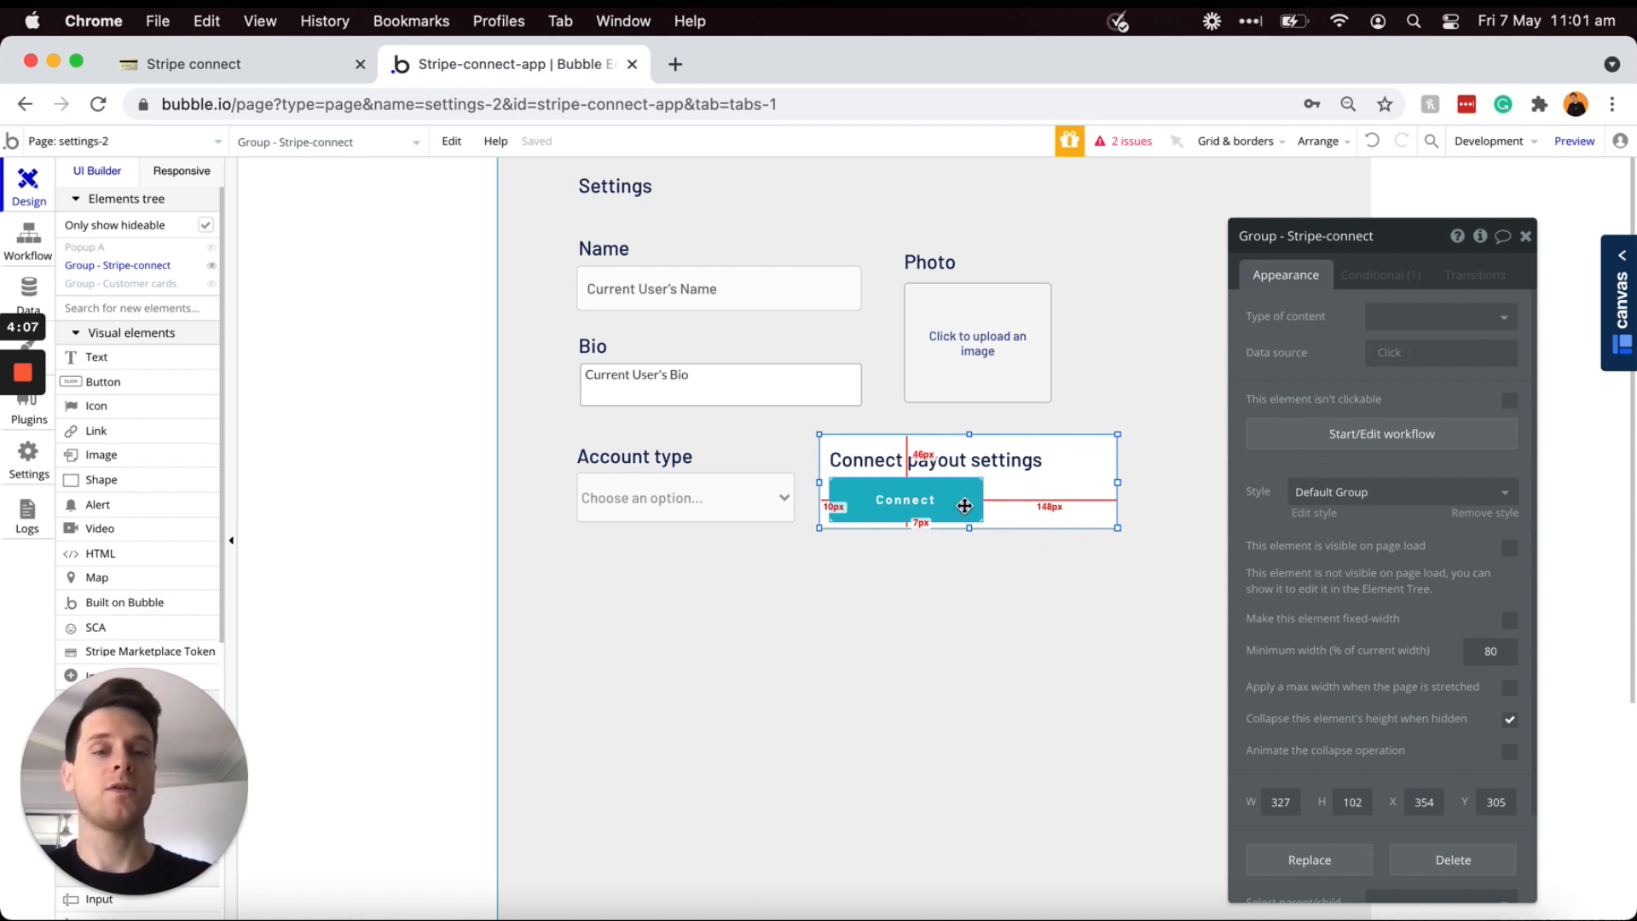
{"action": "left_click", "coordinate": [911, 504]}
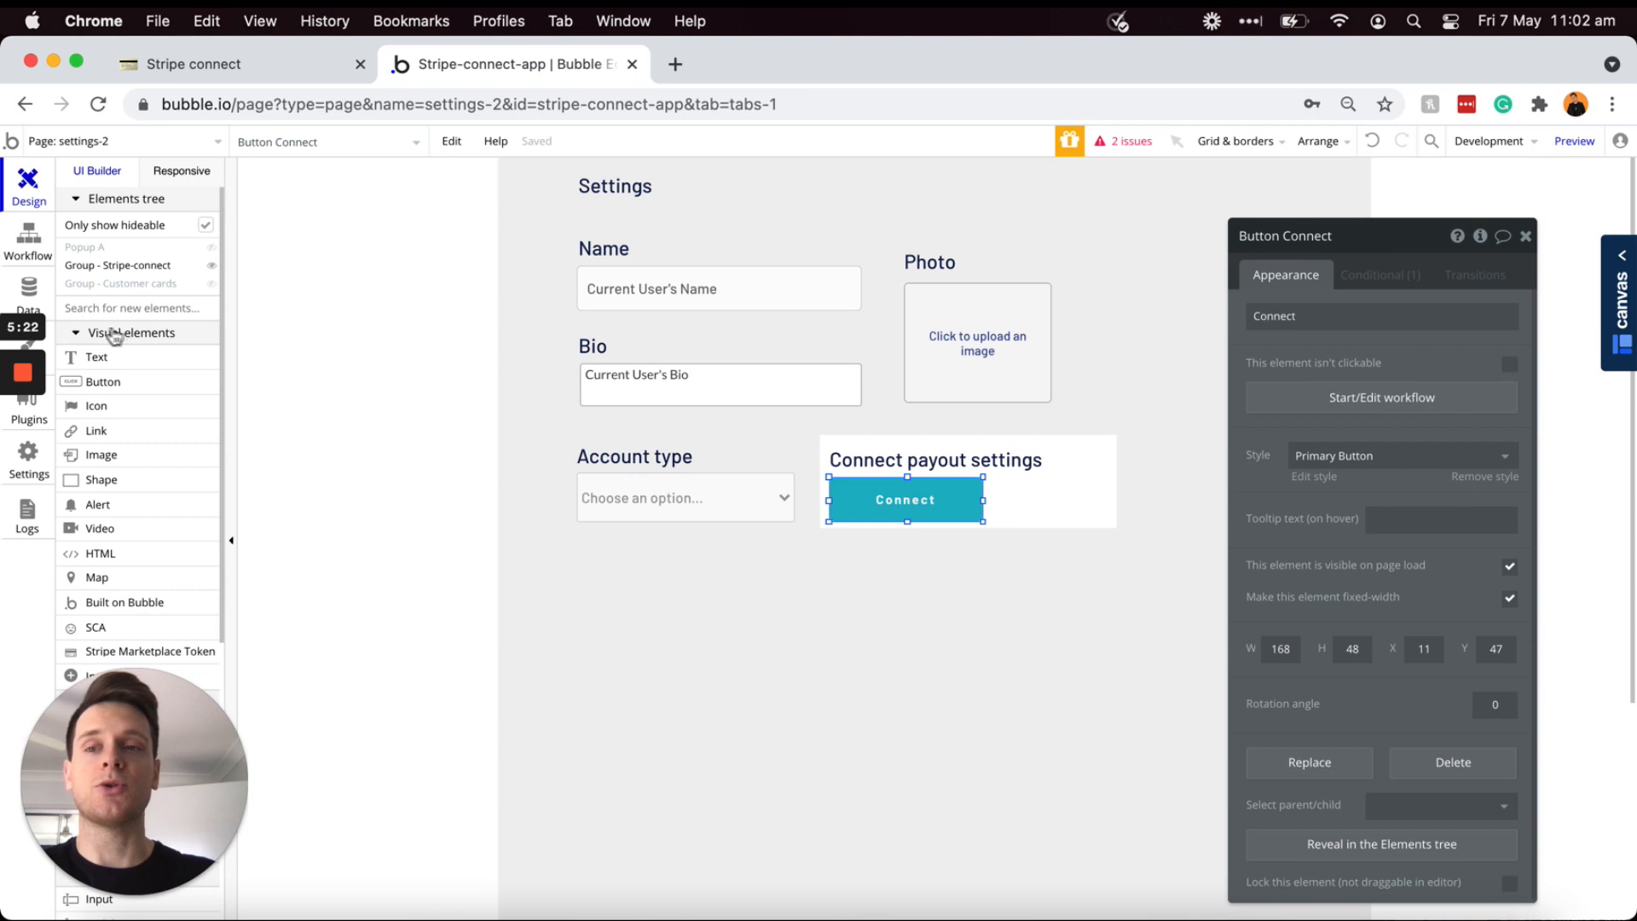
Step: Place a Stripe Marketplace Token element beside the Settings heading on the settings-2 page, at about X 224, Y 21
{"action": "scroll", "coordinate": [145, 340], "scroll_direction": "down", "scroll_amount": 1}
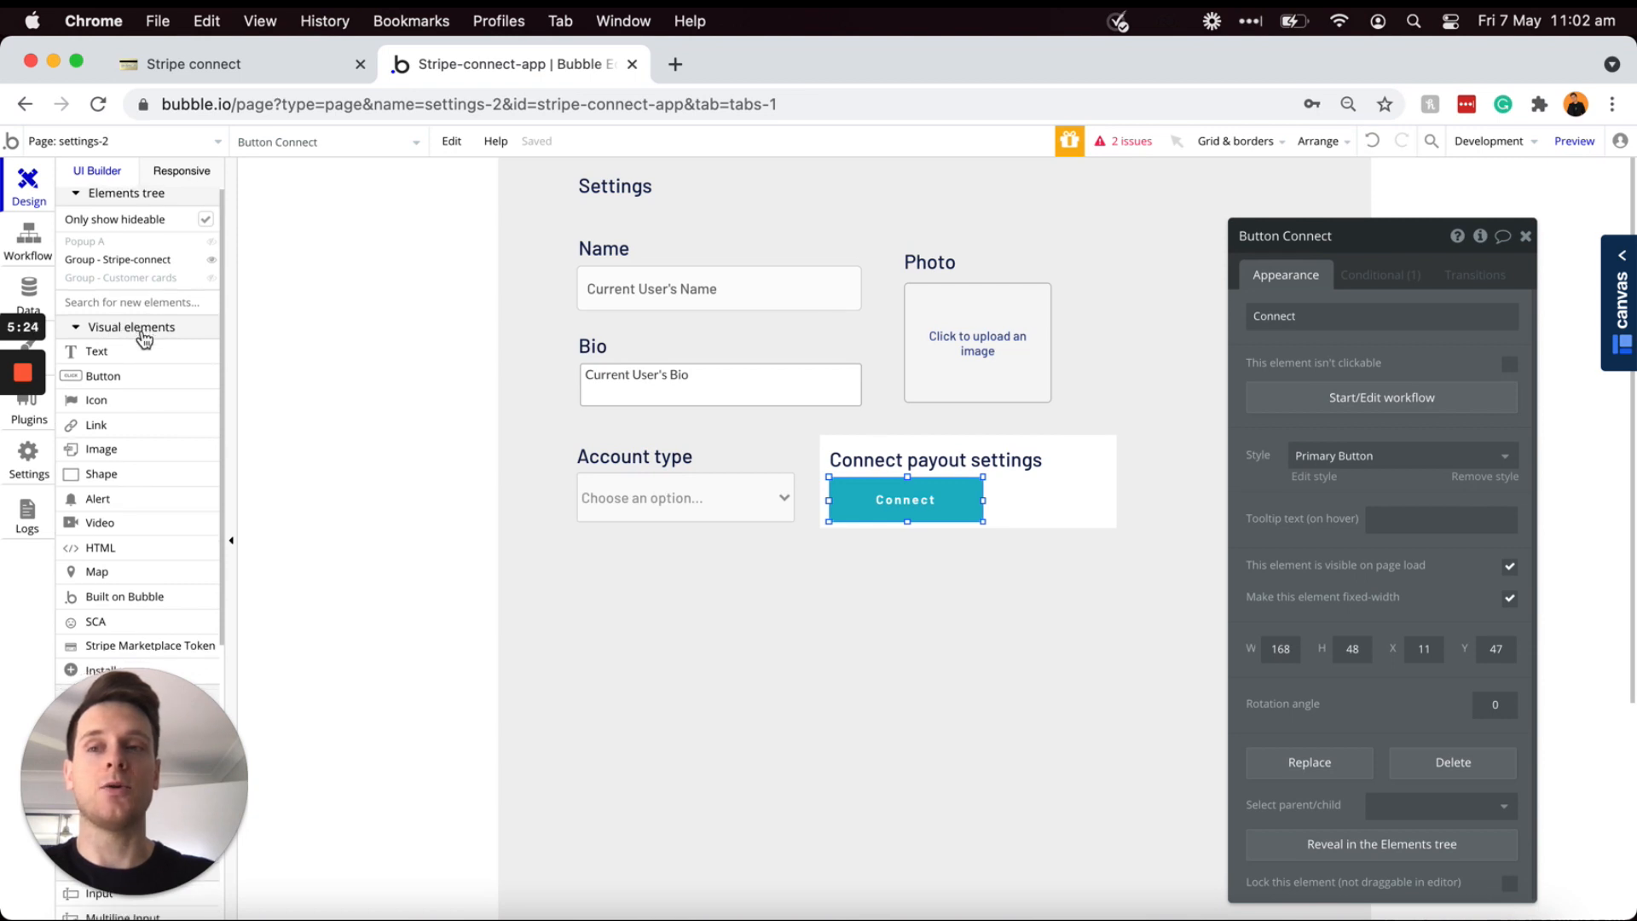
{"action": "scroll", "coordinate": [154, 282], "scroll_direction": "down", "scroll_amount": 3}
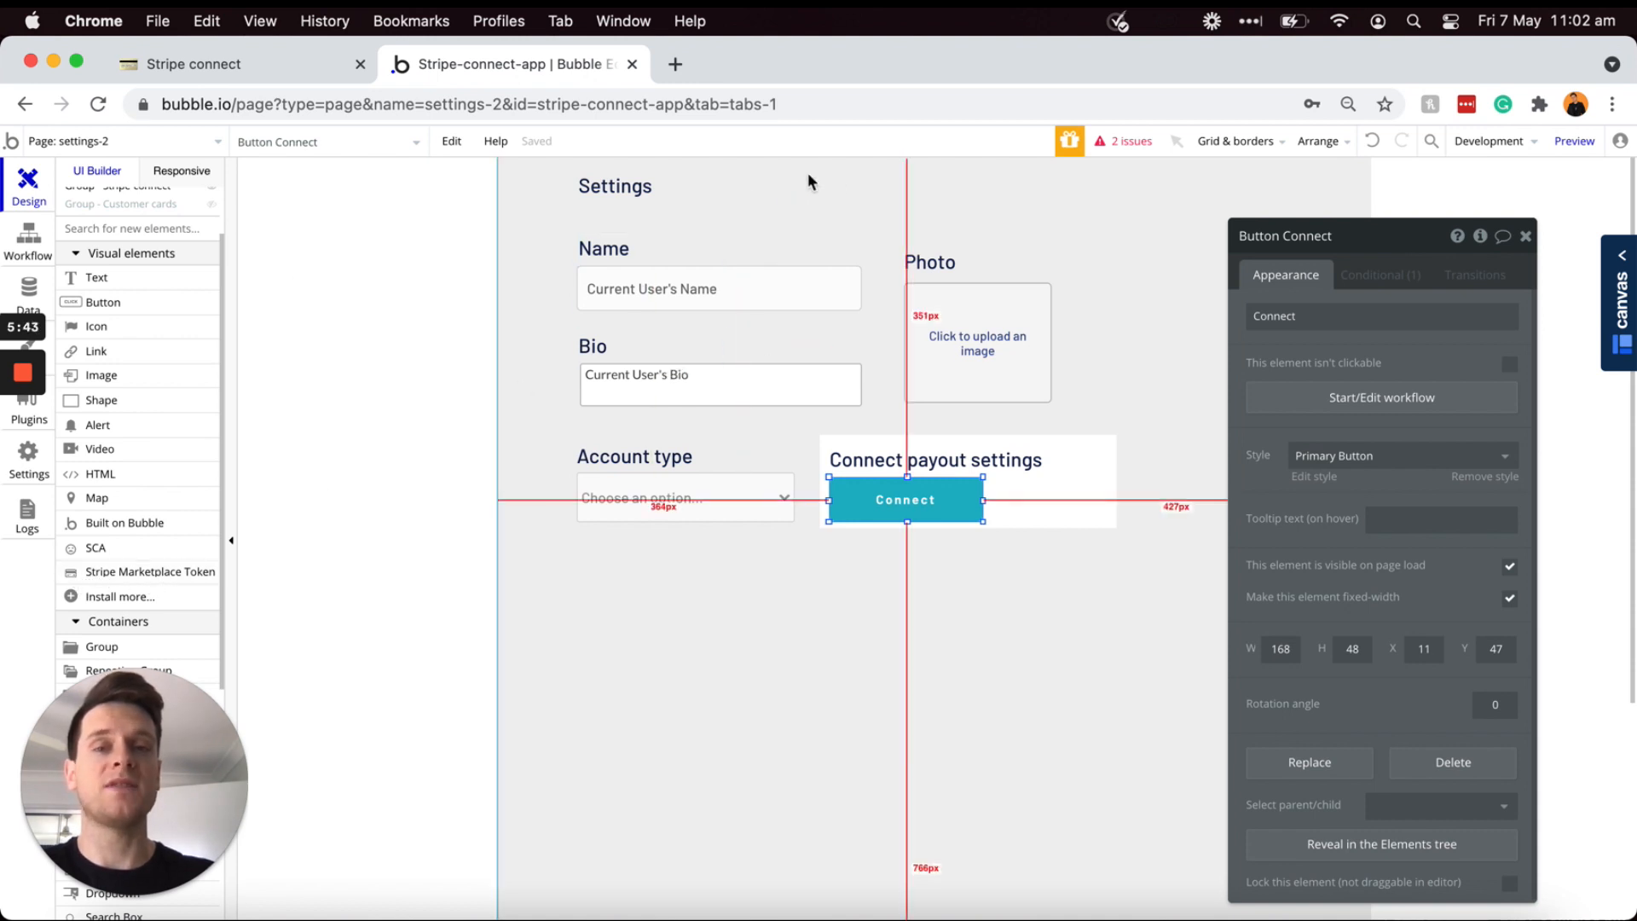
{"action": "left_click", "coordinate": [731, 203]}
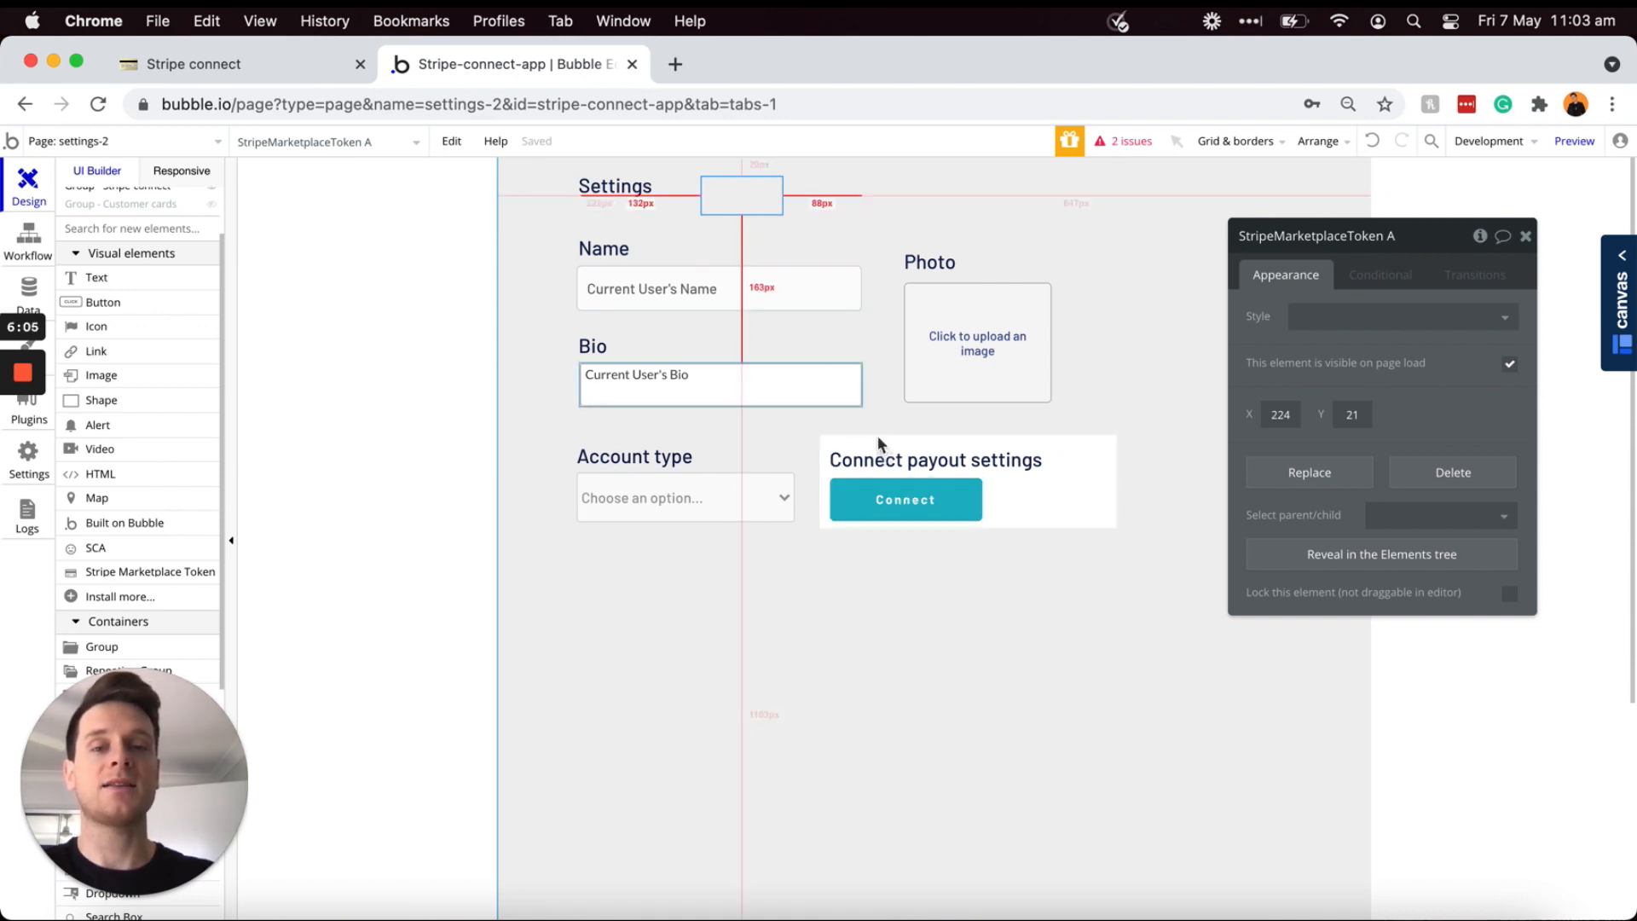
Step: Create a workflow for the Connect button with Create ID Number Token a Stripe Marketplace Token as its first action
{"action": "left_click", "coordinate": [903, 501]}
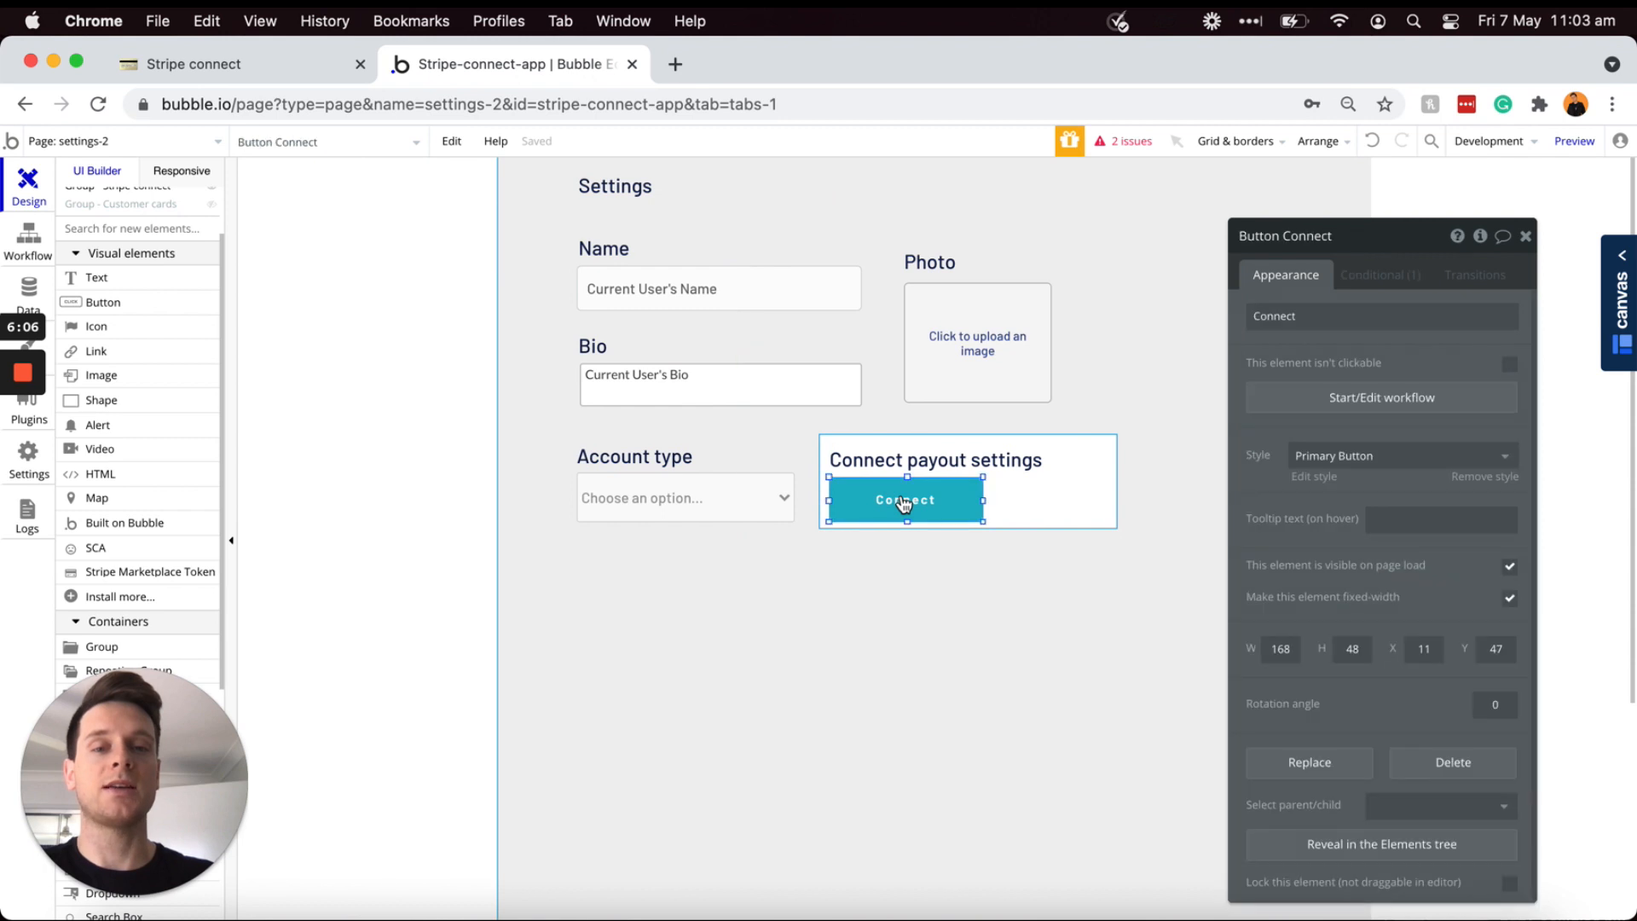
{"action": "left_click", "coordinate": [1302, 399]}
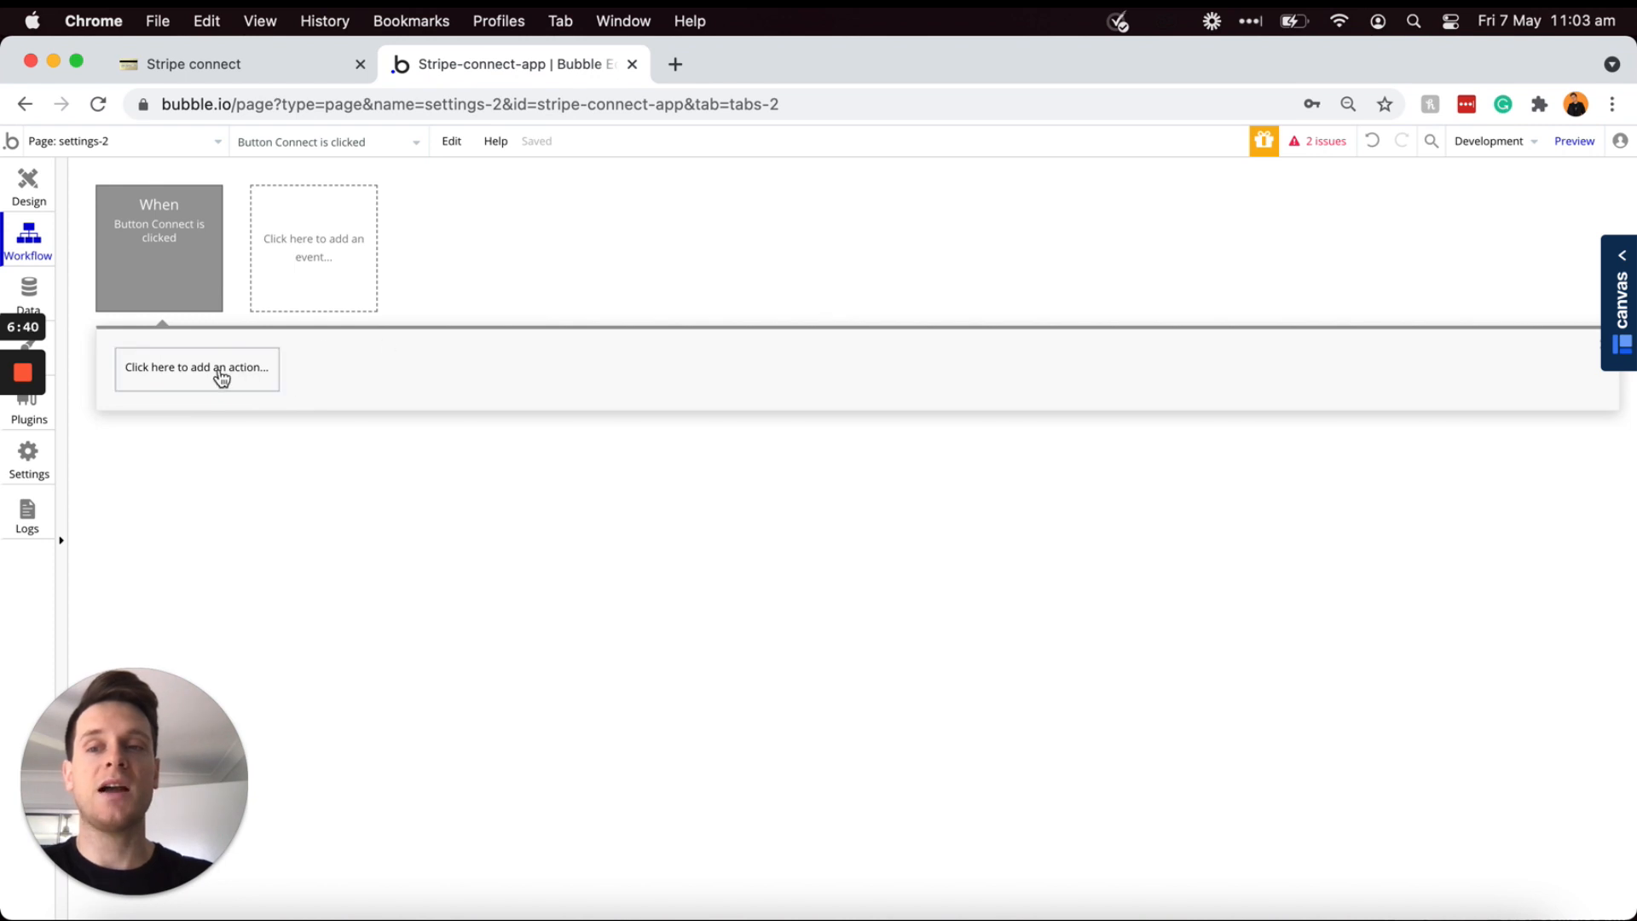
{"action": "left_click", "coordinate": [220, 374]}
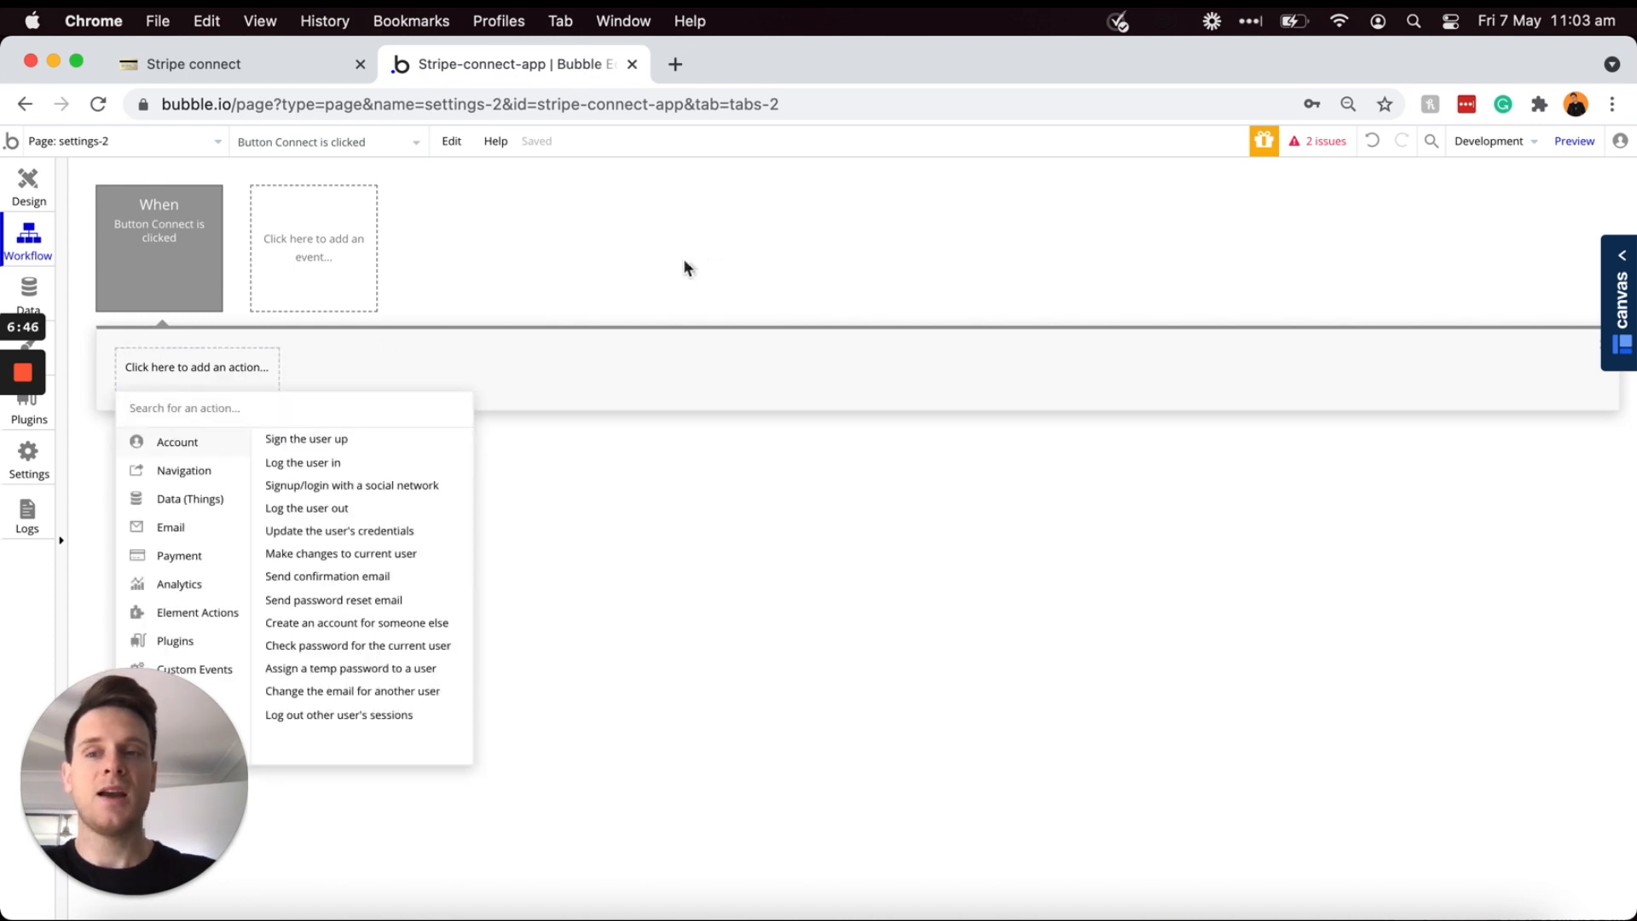
{"action": "type", "text": "create"}
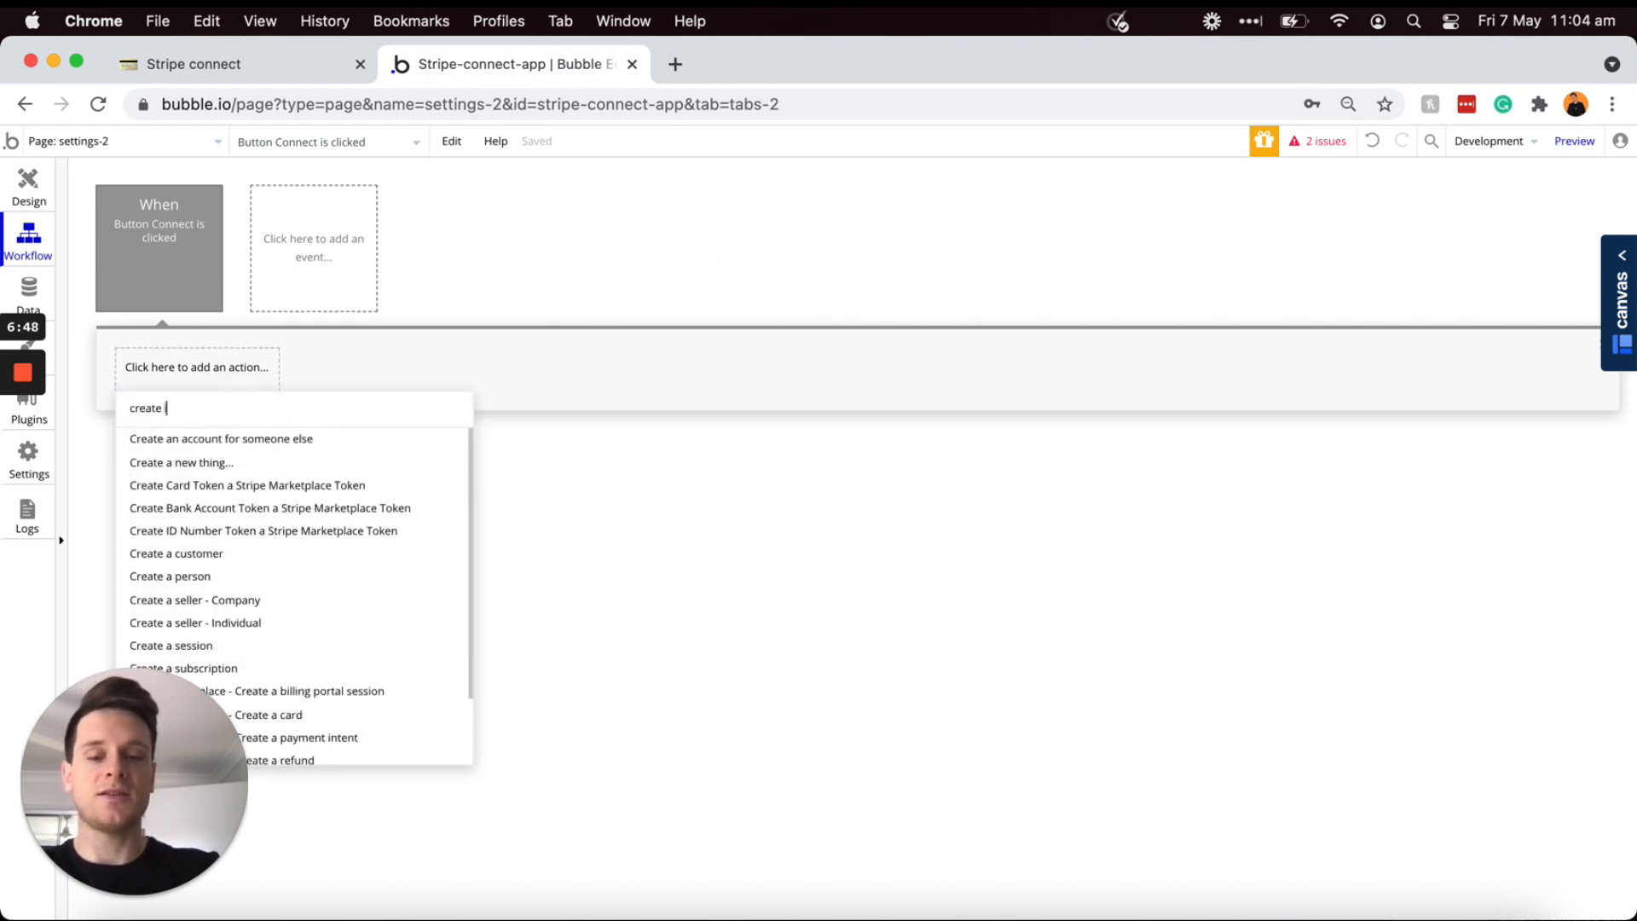
{"action": "type", "text": " id"}
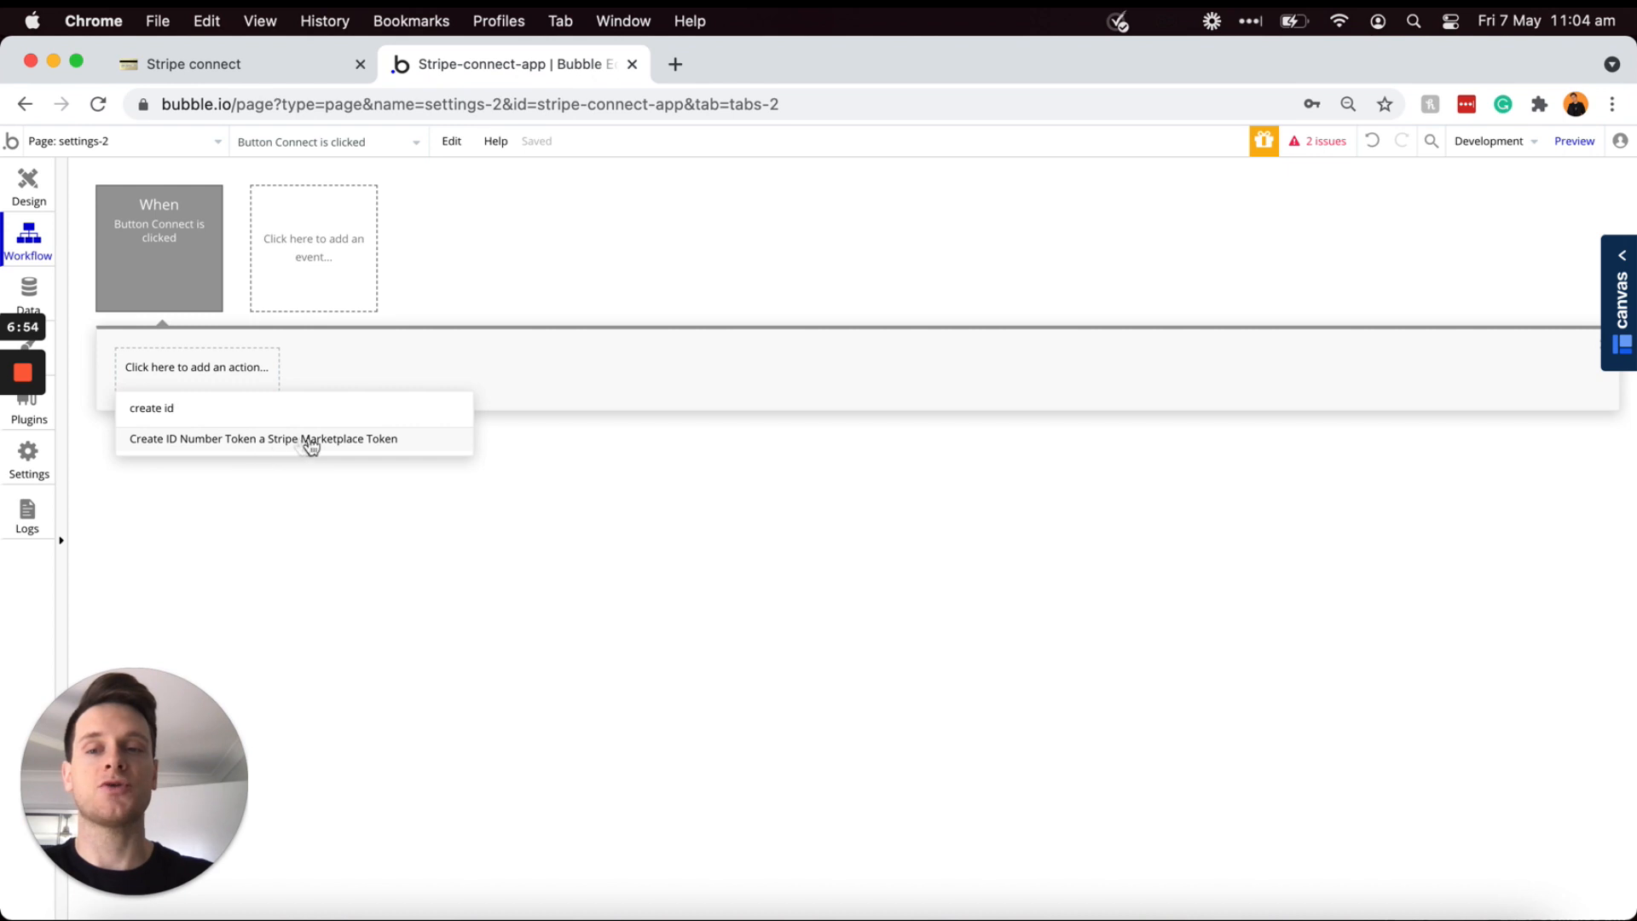
{"action": "left_click", "coordinate": [368, 440]}
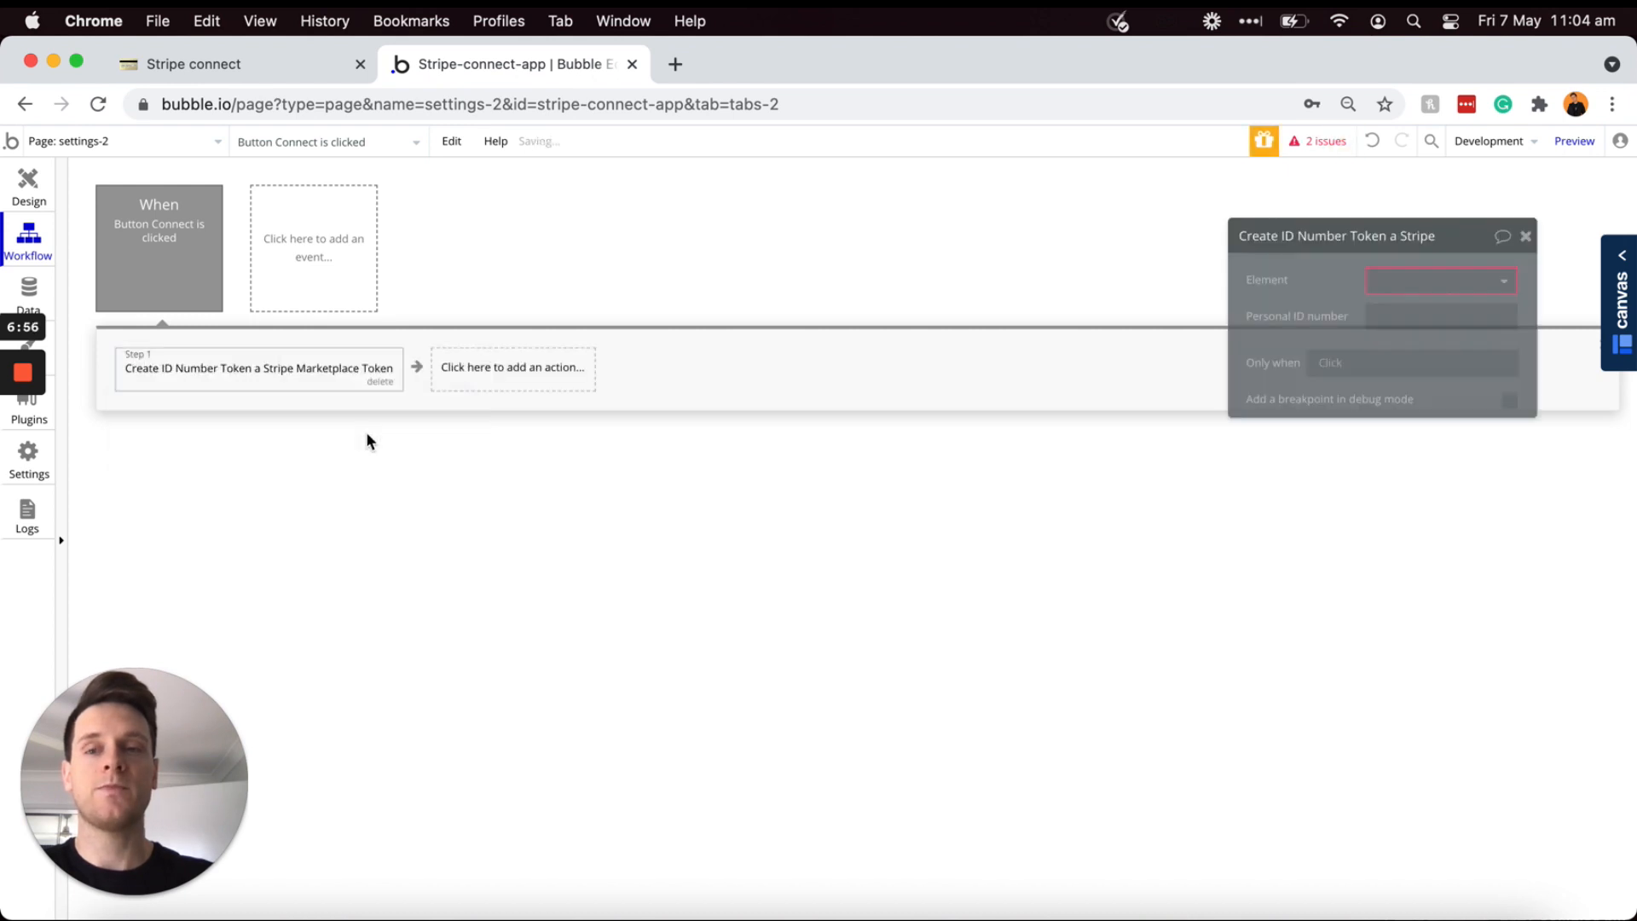
Step: Set the token action's Element to StripeMarketplaceToken A and its Personal ID number to Current User's unique id
{"action": "left_click", "coordinate": [1406, 281]}
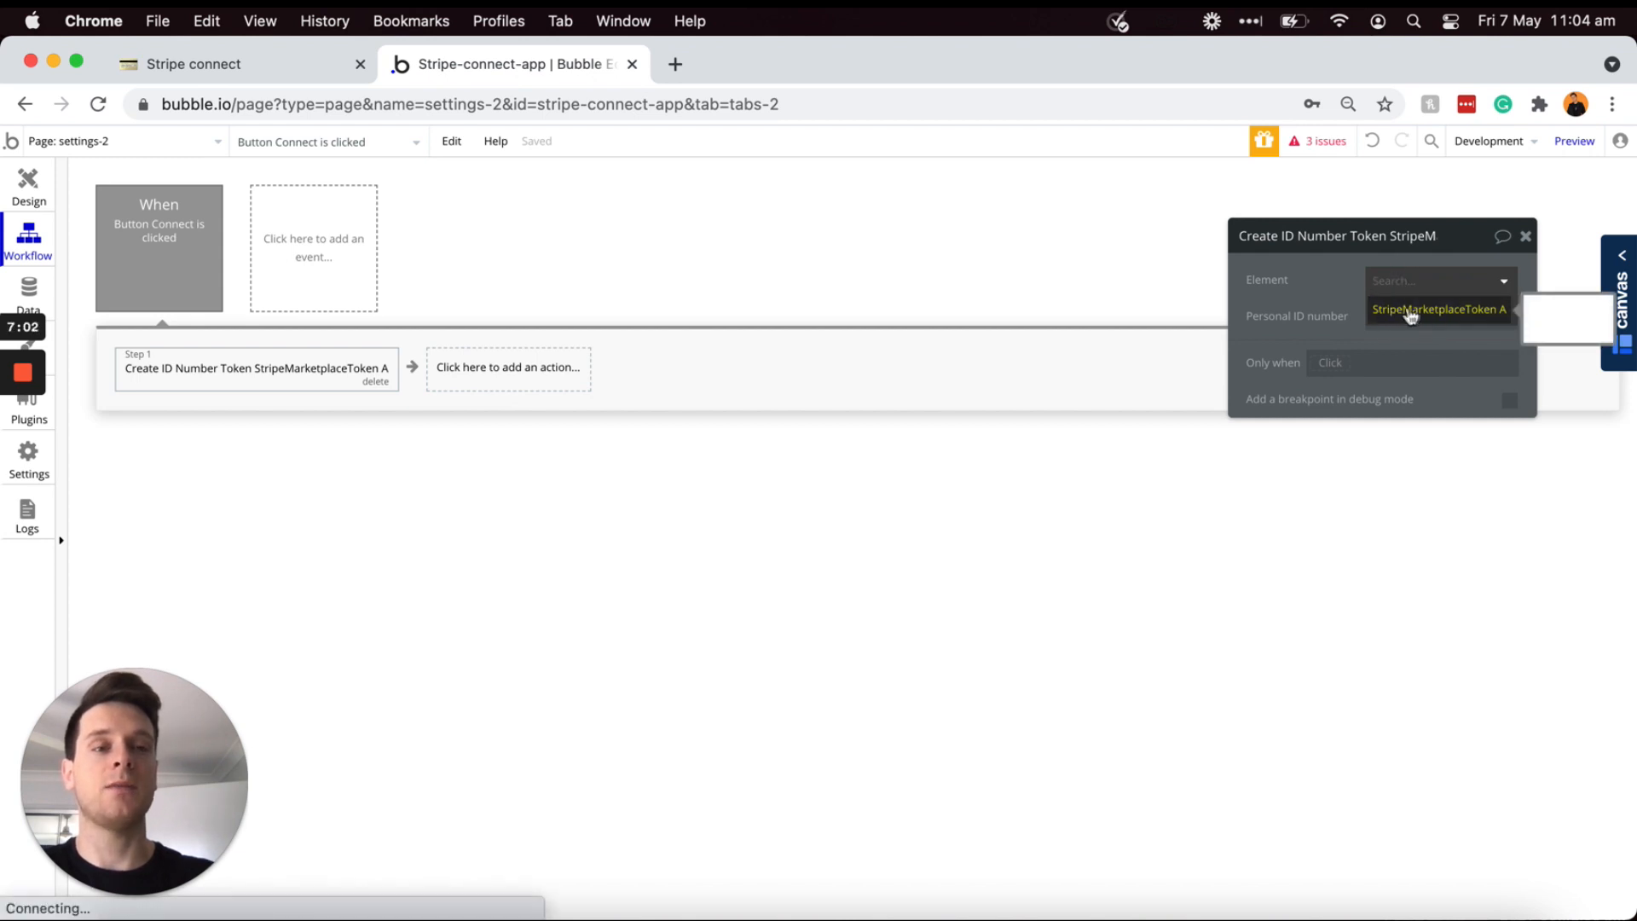
{"action": "left_click", "coordinate": [1412, 312]}
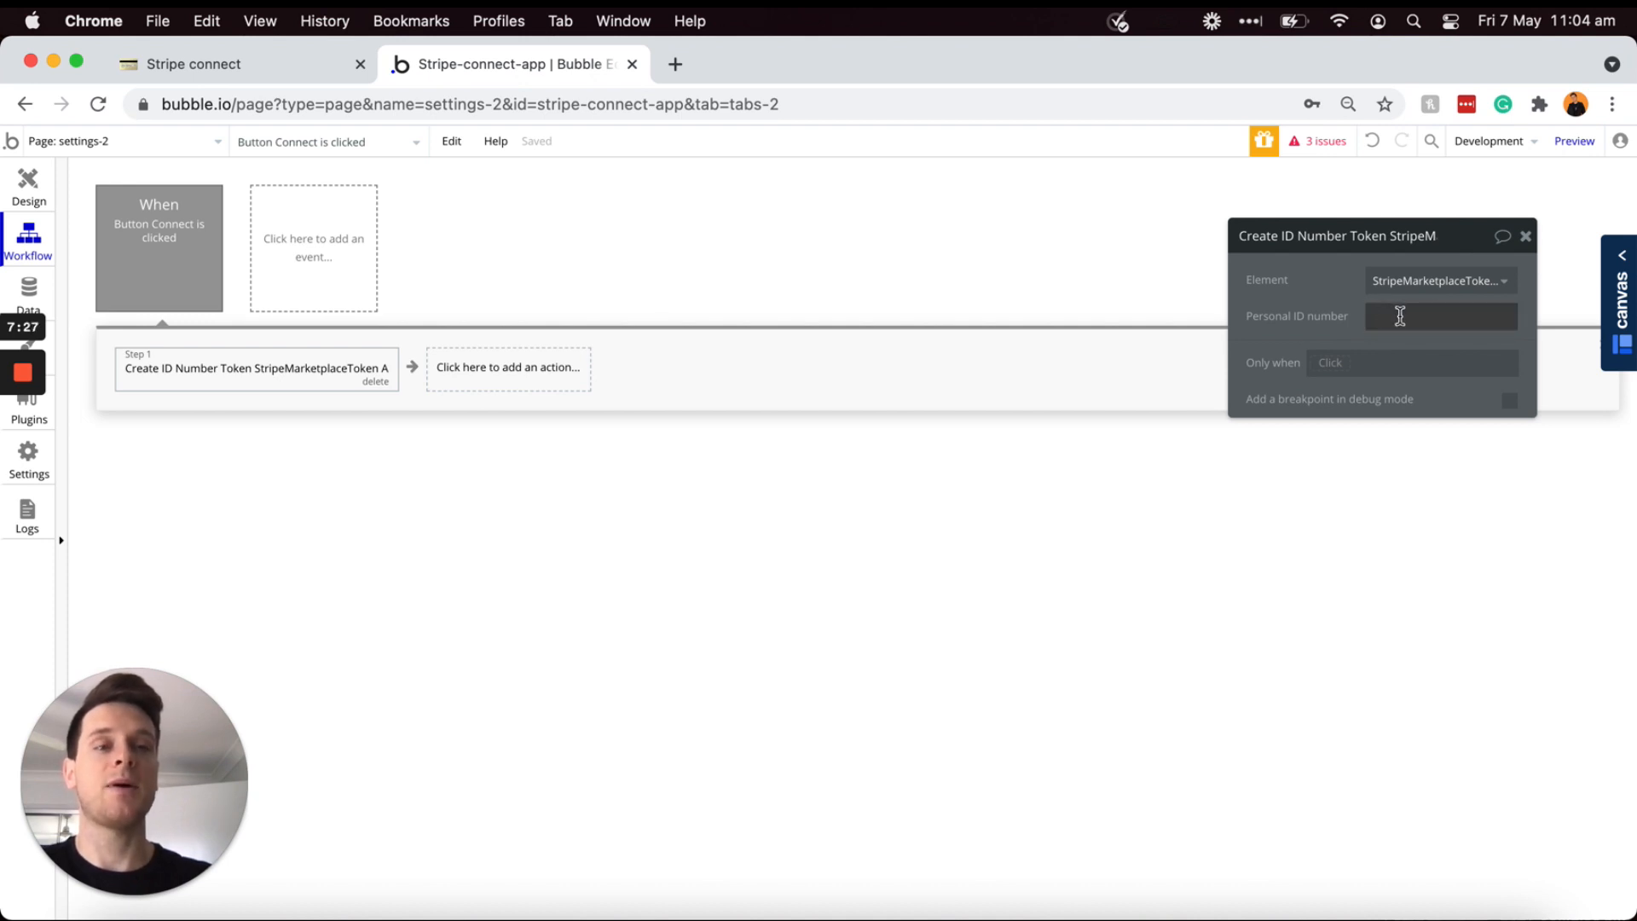
{"action": "left_click", "coordinate": [1399, 316]}
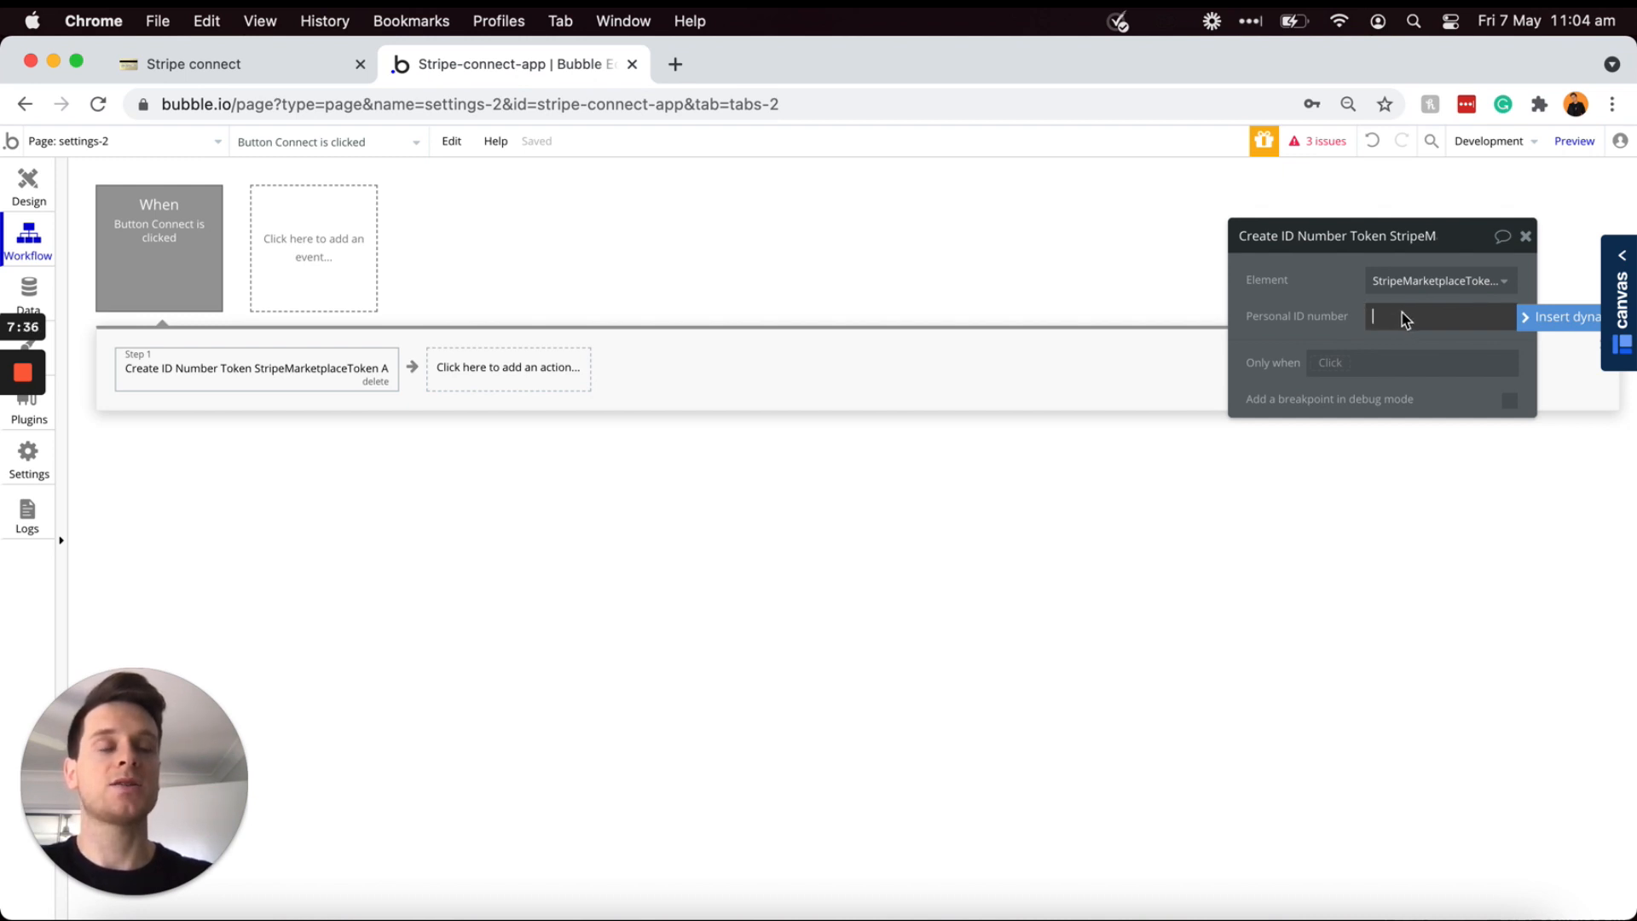
{"action": "left_click", "coordinate": [1524, 316]}
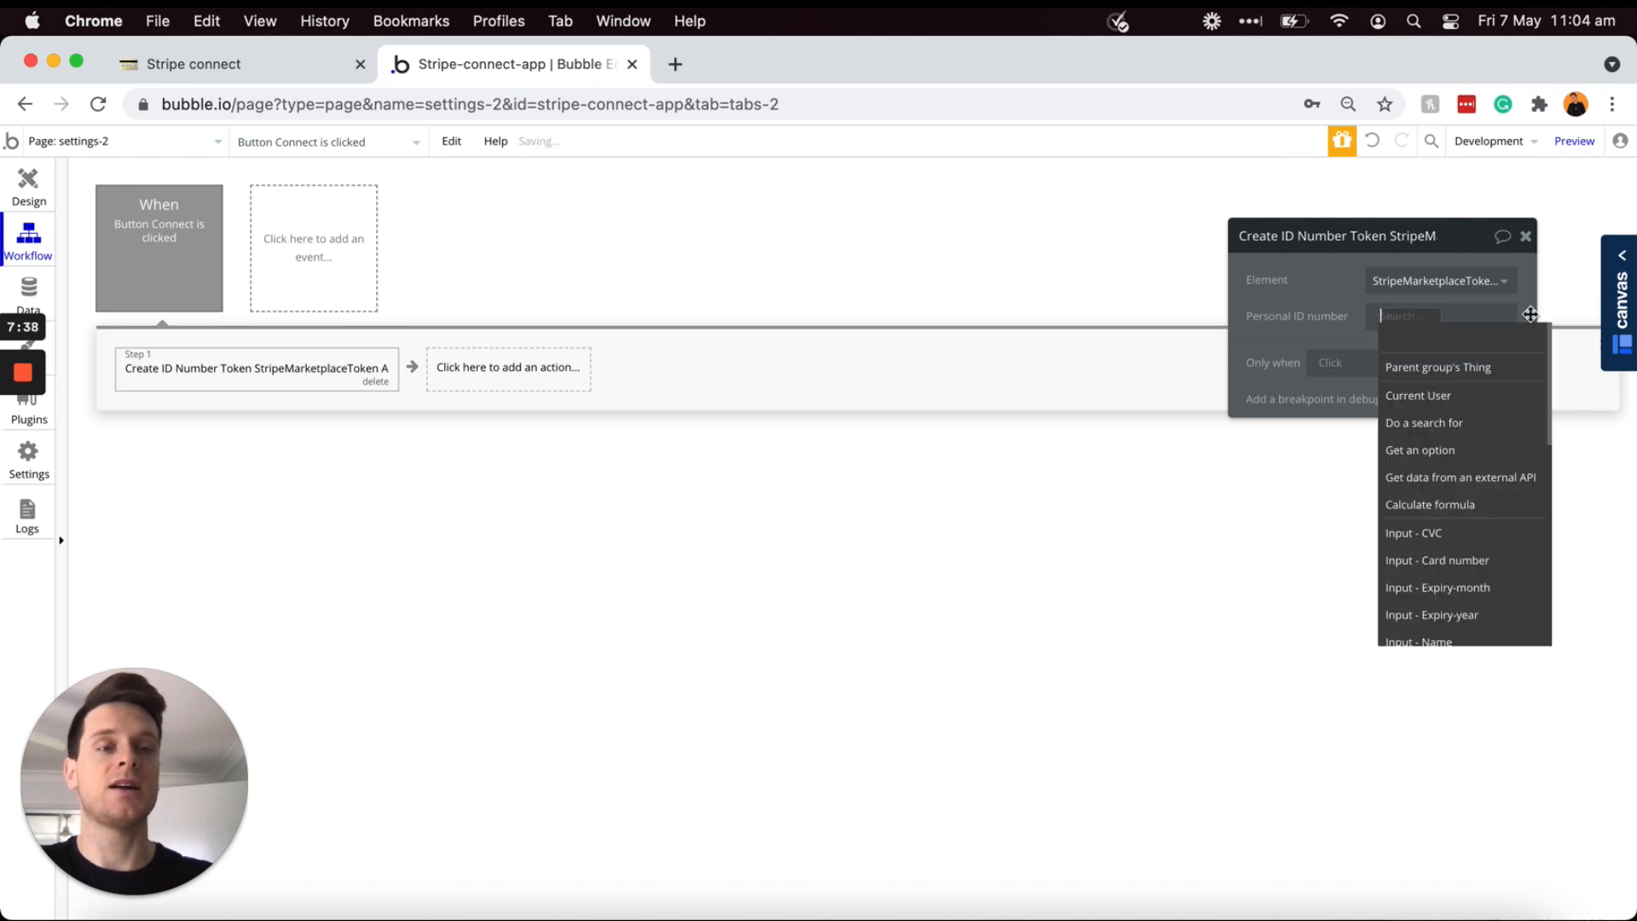
{"action": "left_click", "coordinate": [1435, 396]}
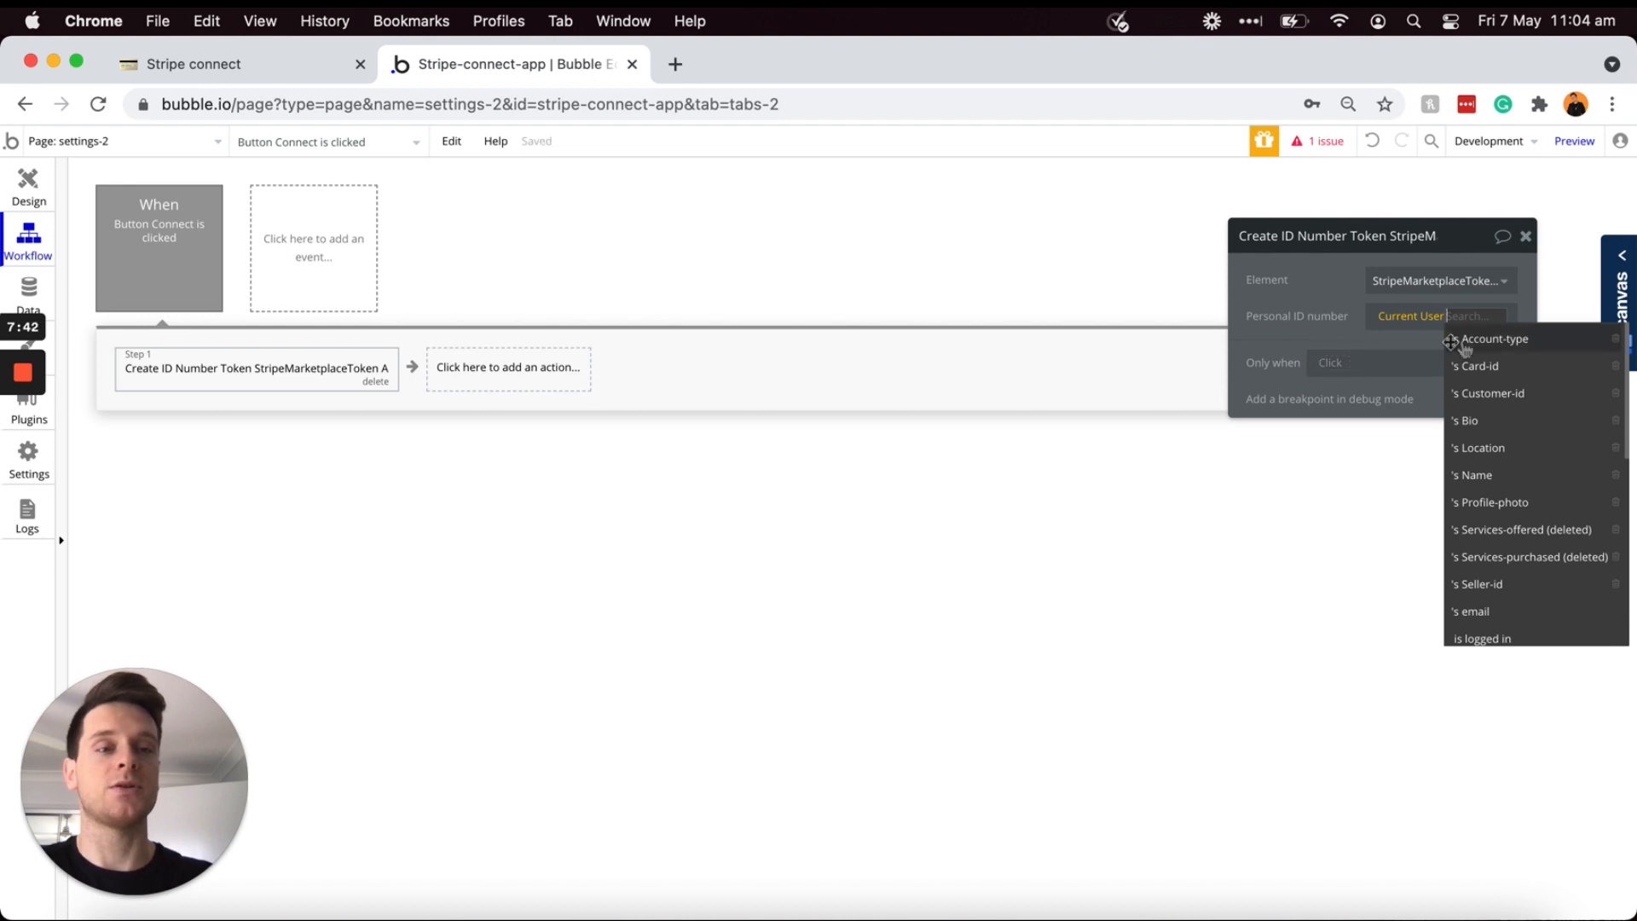
{"action": "scroll", "coordinate": [1491, 367], "scroll_direction": "down", "scroll_amount": 5}
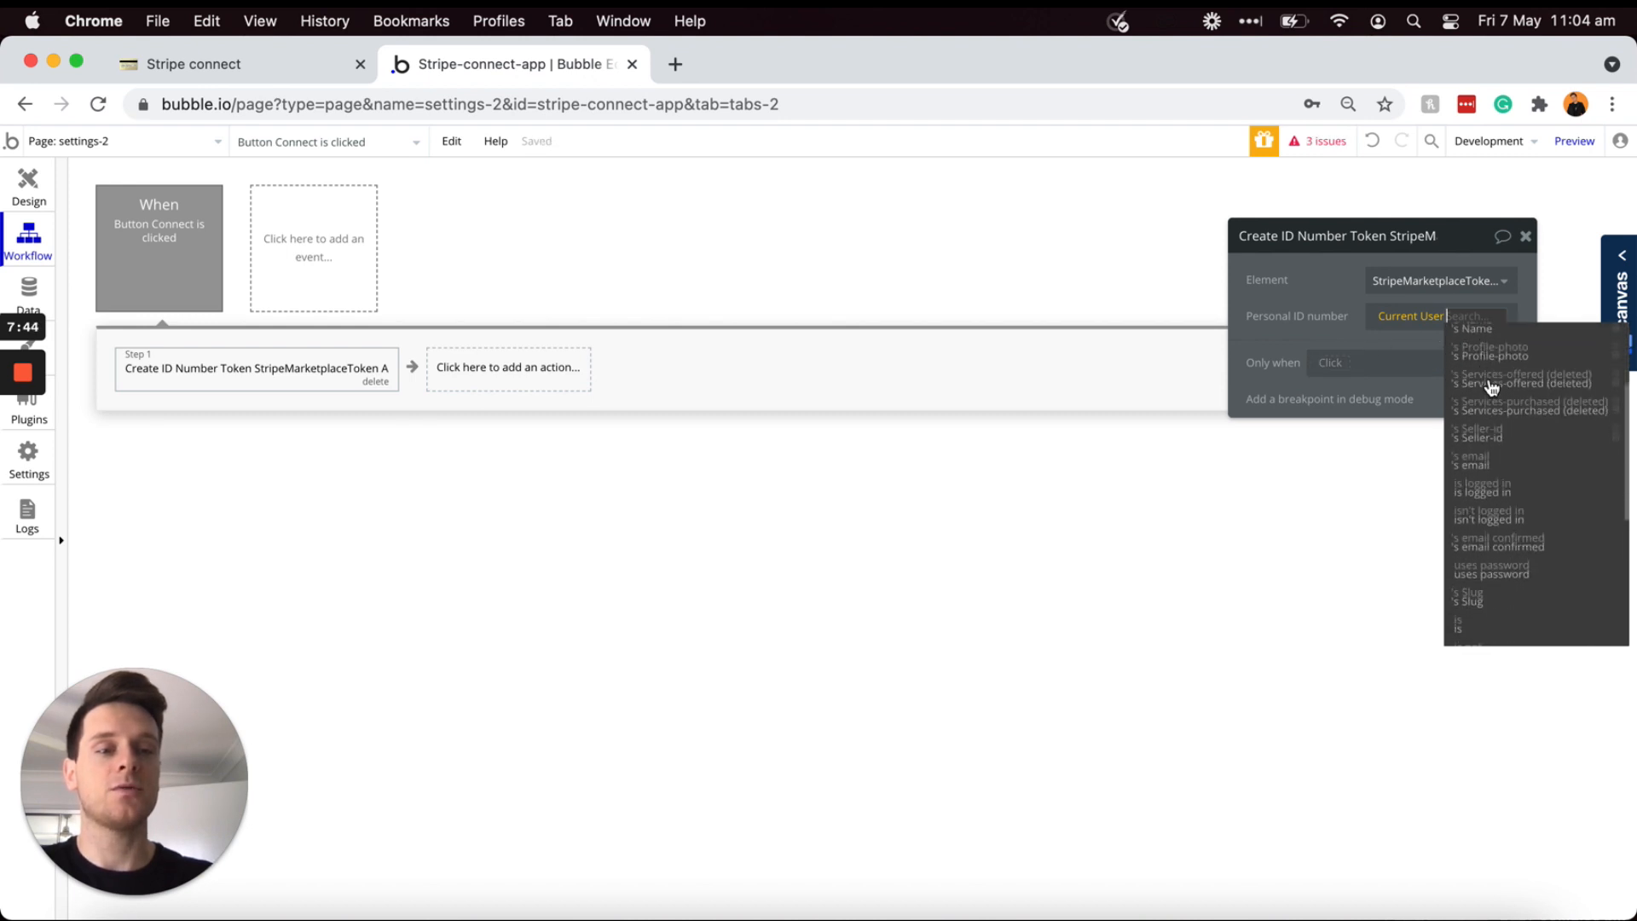
{"action": "scroll", "coordinate": [1491, 388], "scroll_direction": "down", "scroll_amount": 2}
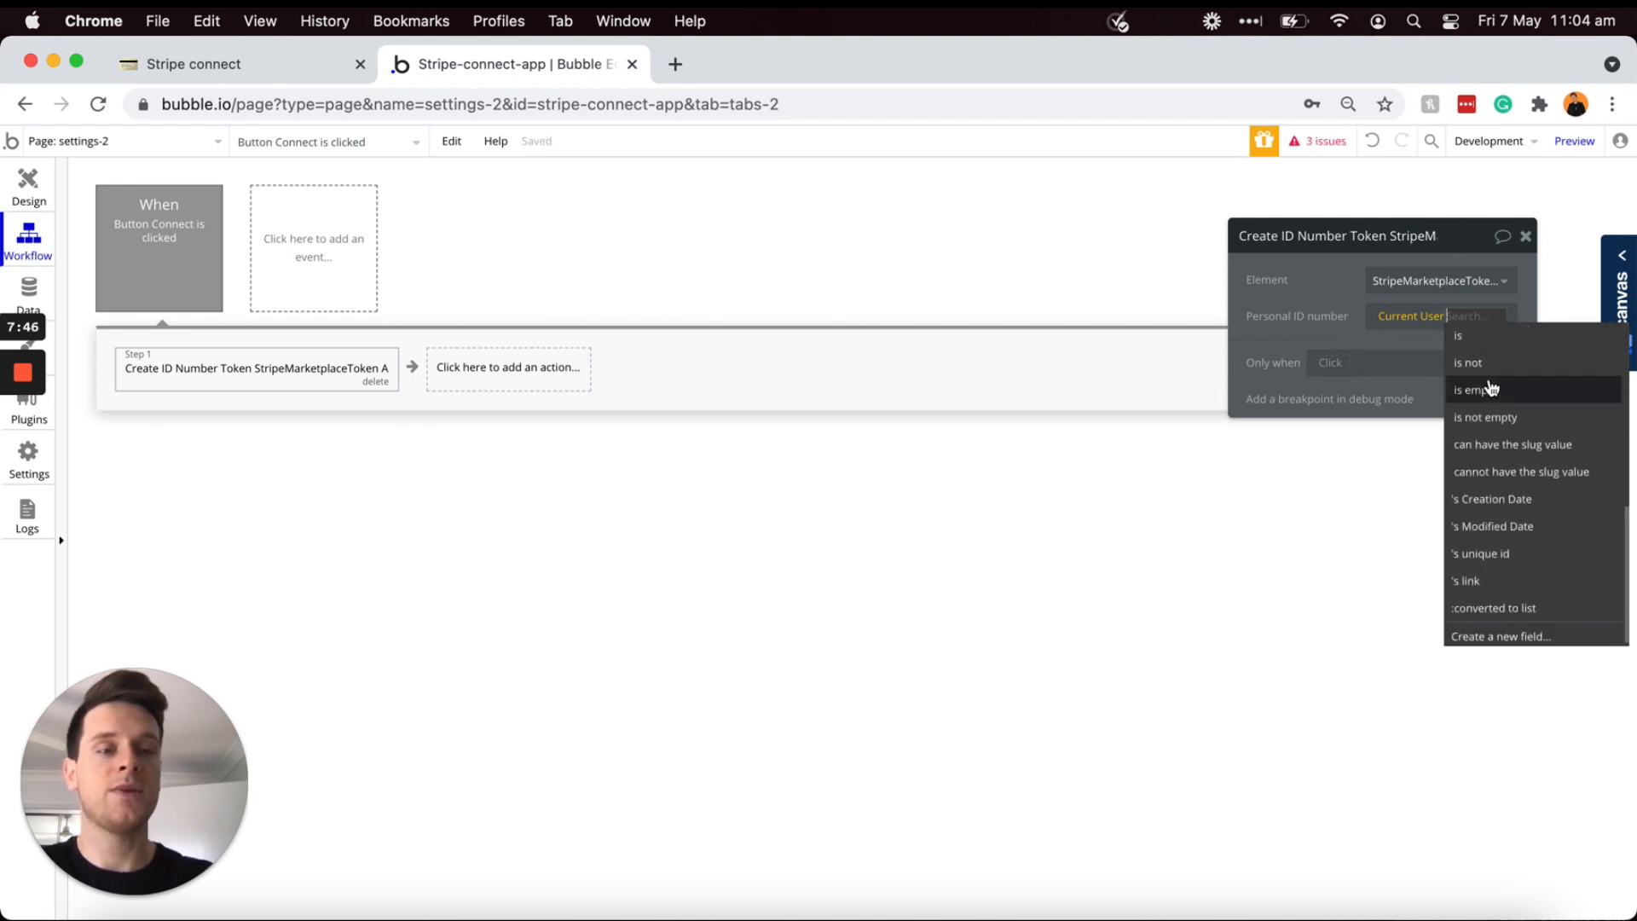
{"action": "left_click", "coordinate": [1477, 562]}
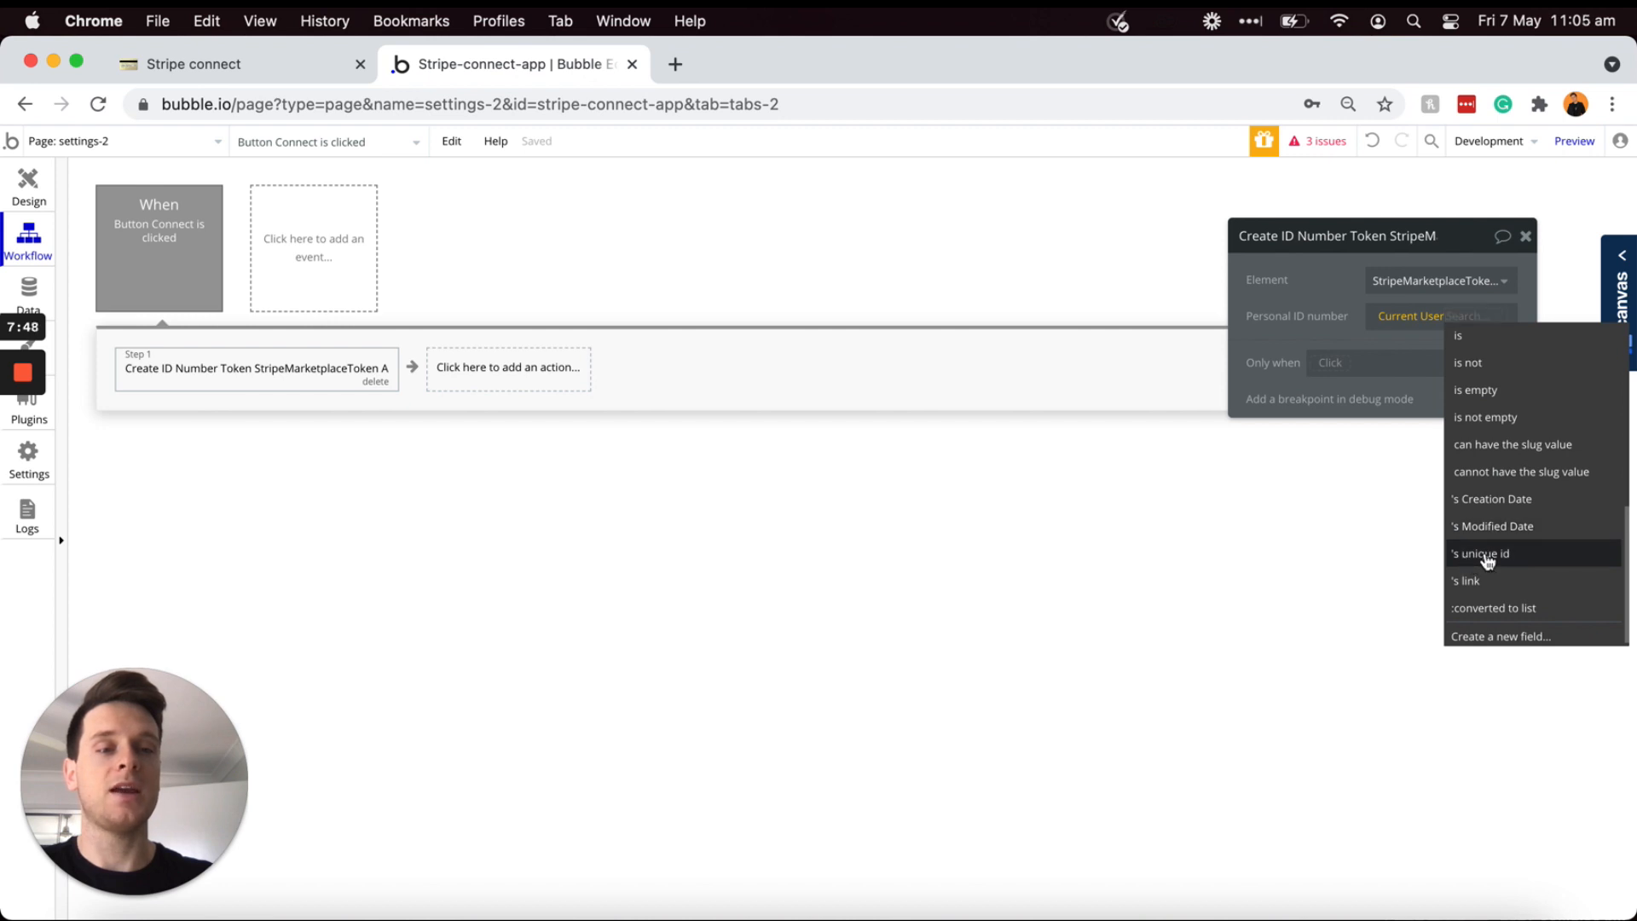
{"action": "left_click", "coordinate": [1393, 354]}
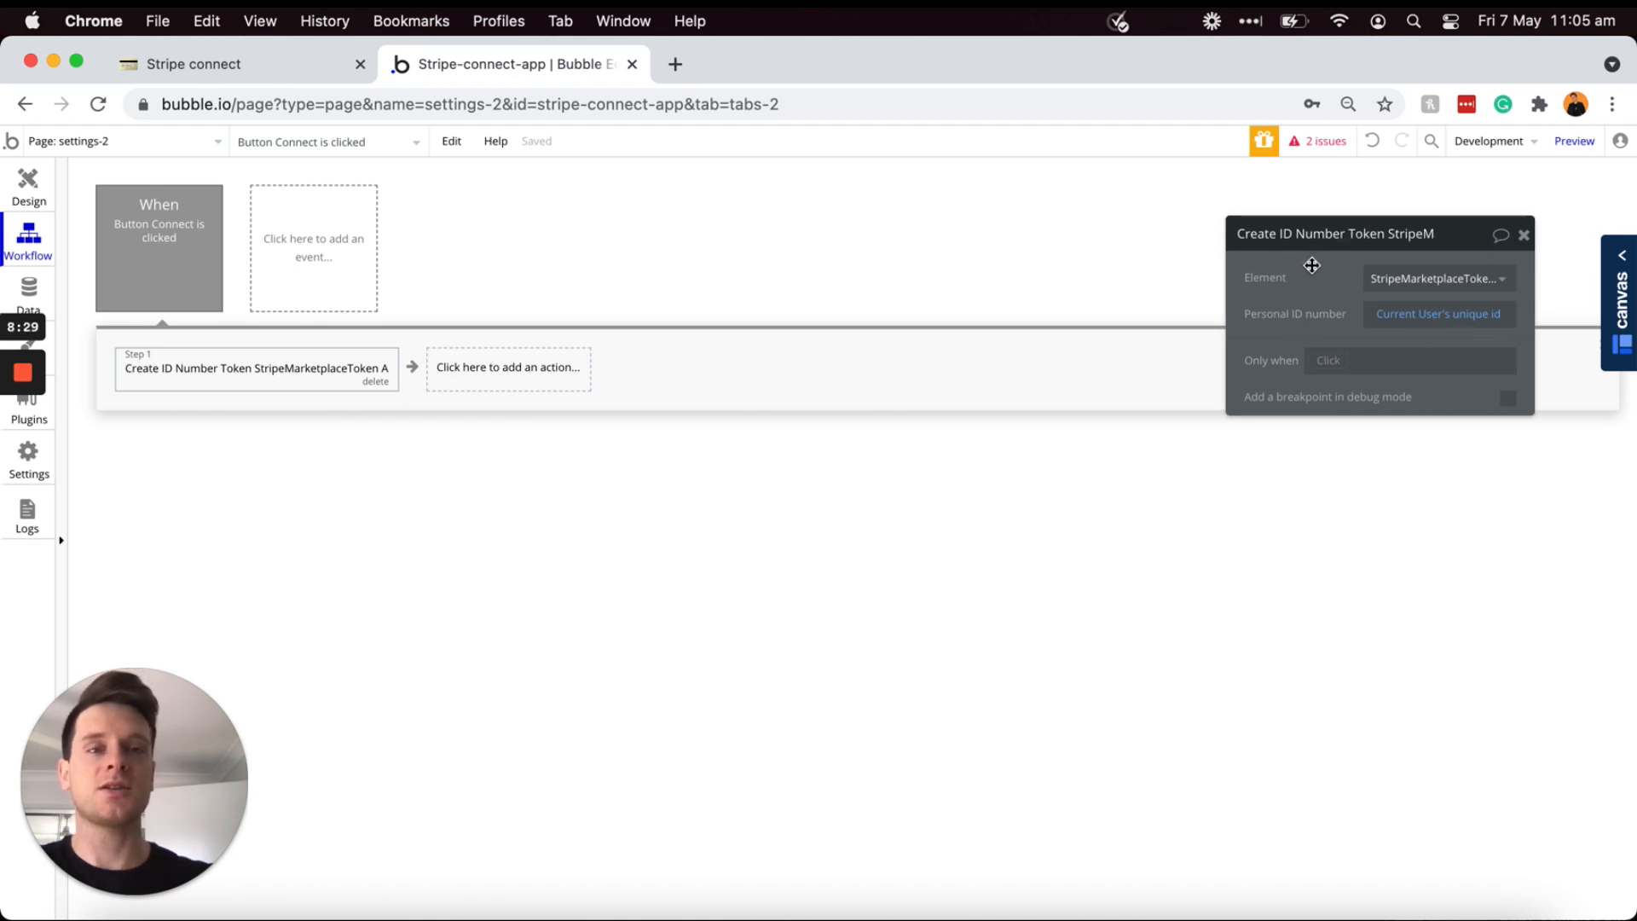
Step: Add Connect express/standard account as the second action of the Connect button's workflow
{"action": "left_click", "coordinate": [509, 380]}
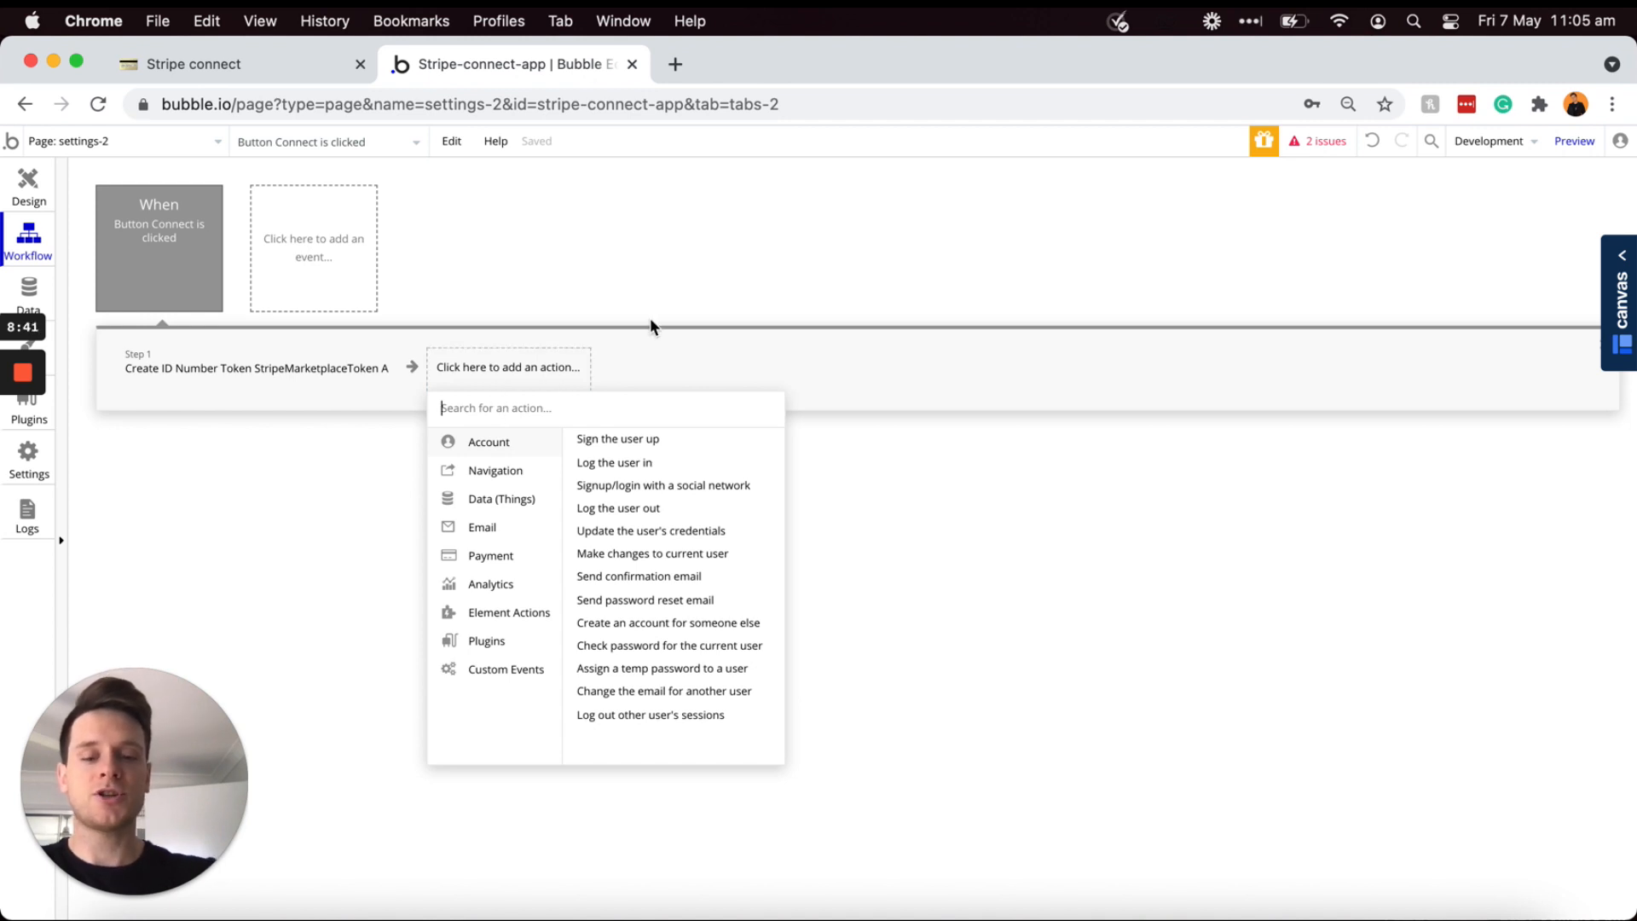
{"action": "type", "text": "conn"}
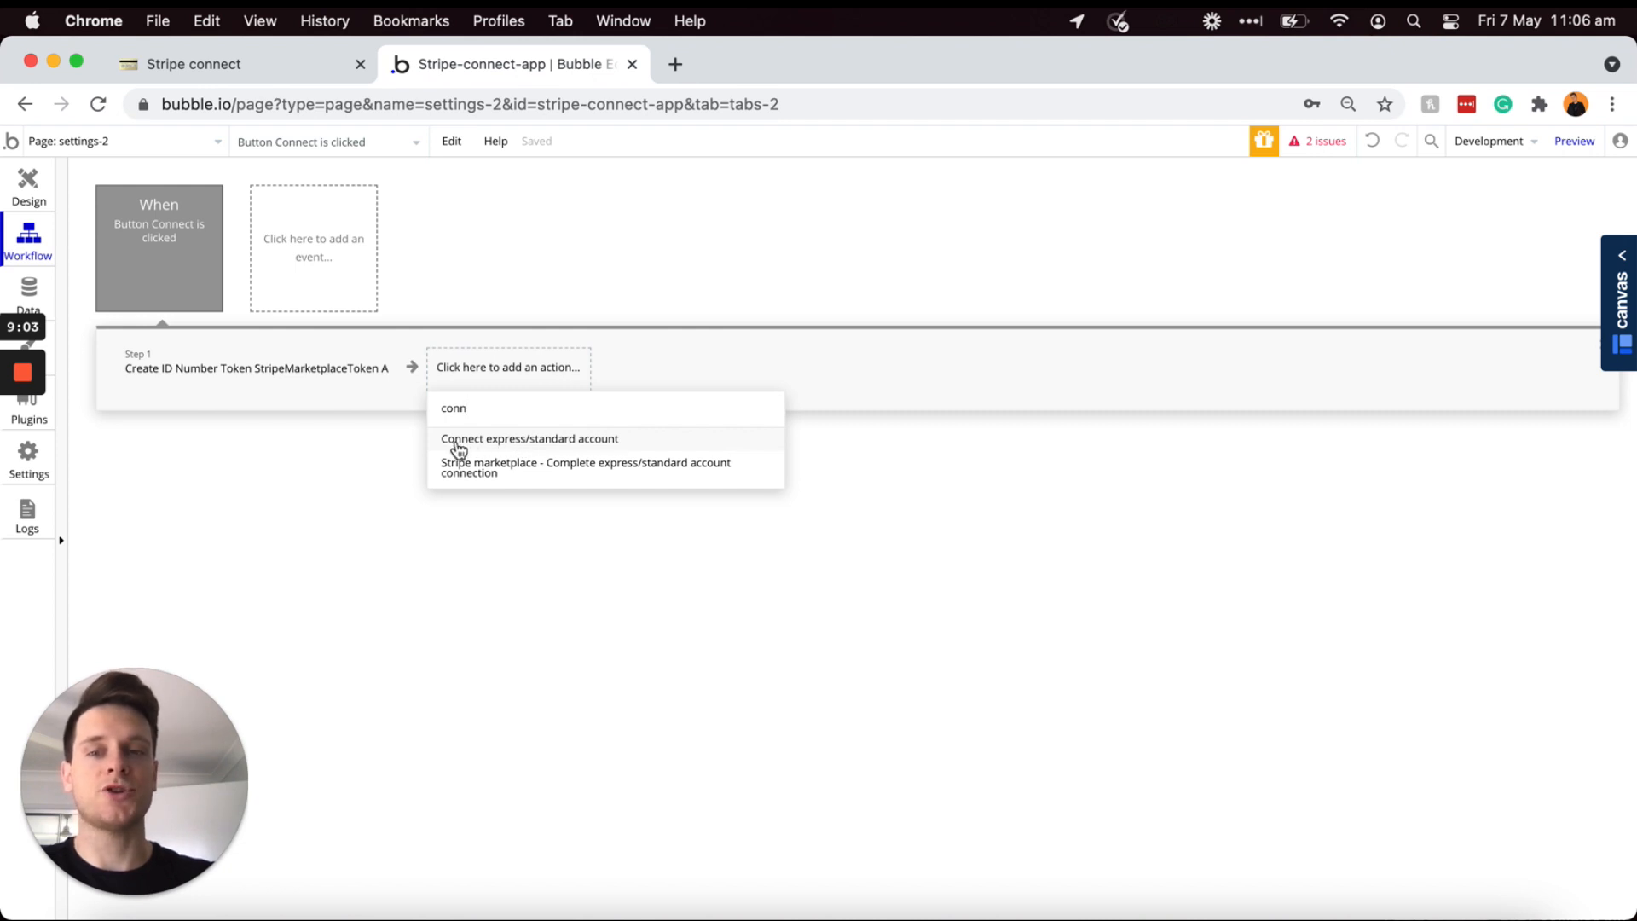
{"action": "left_click", "coordinate": [595, 439]}
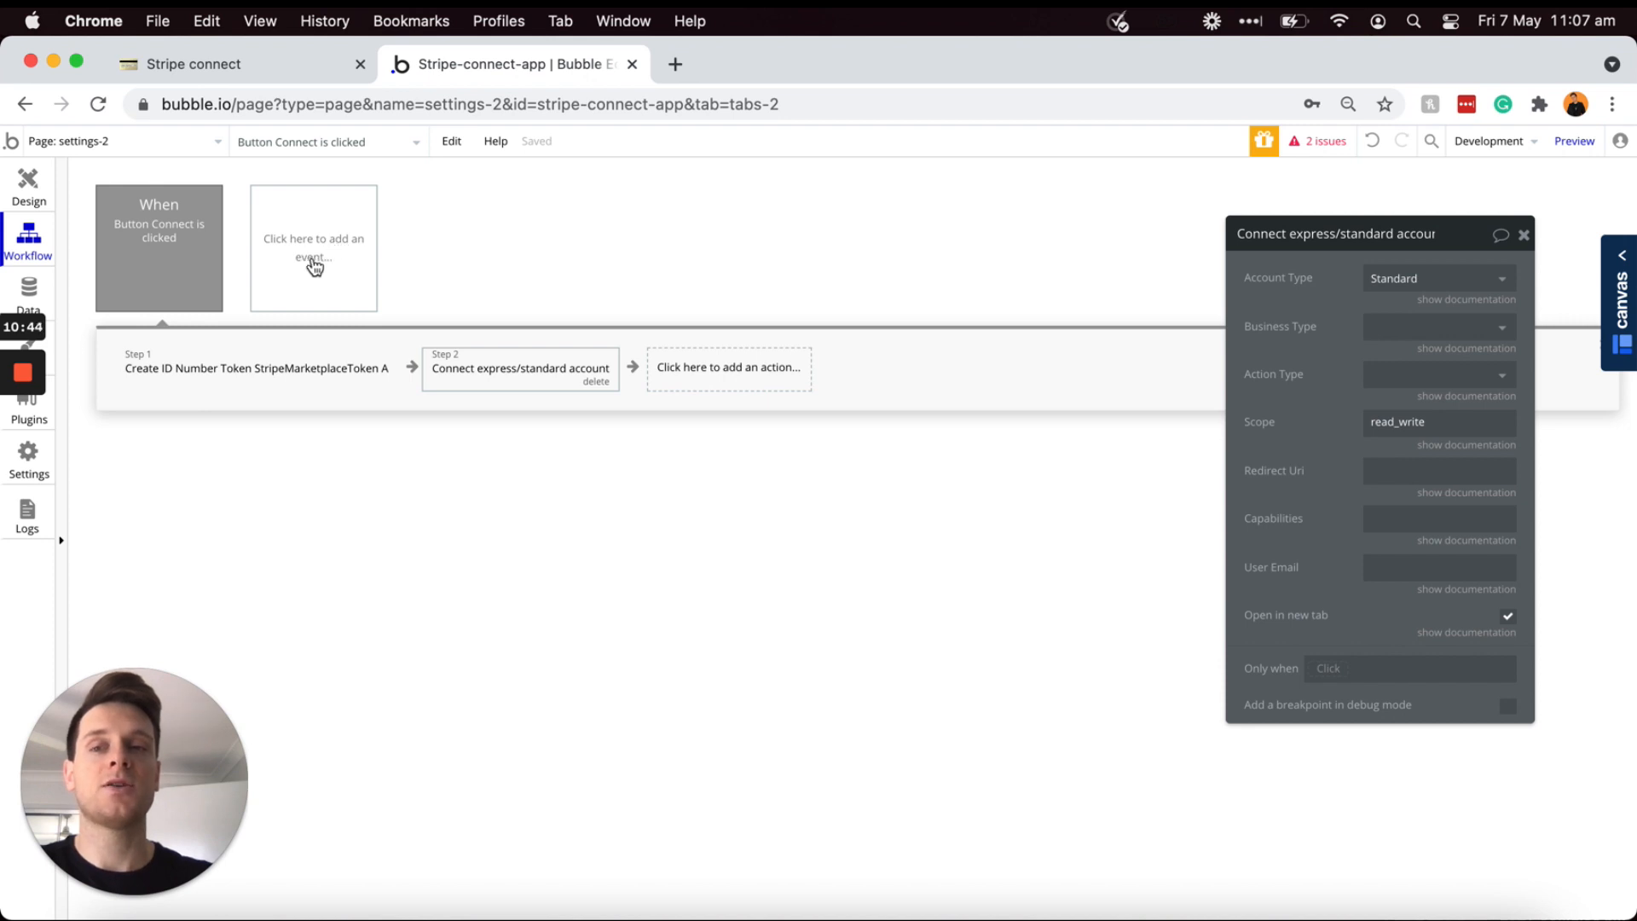
Step: Add a Page is loaded event and start its Only when condition with Get data from page URL
{"action": "left_click", "coordinate": [312, 258]}
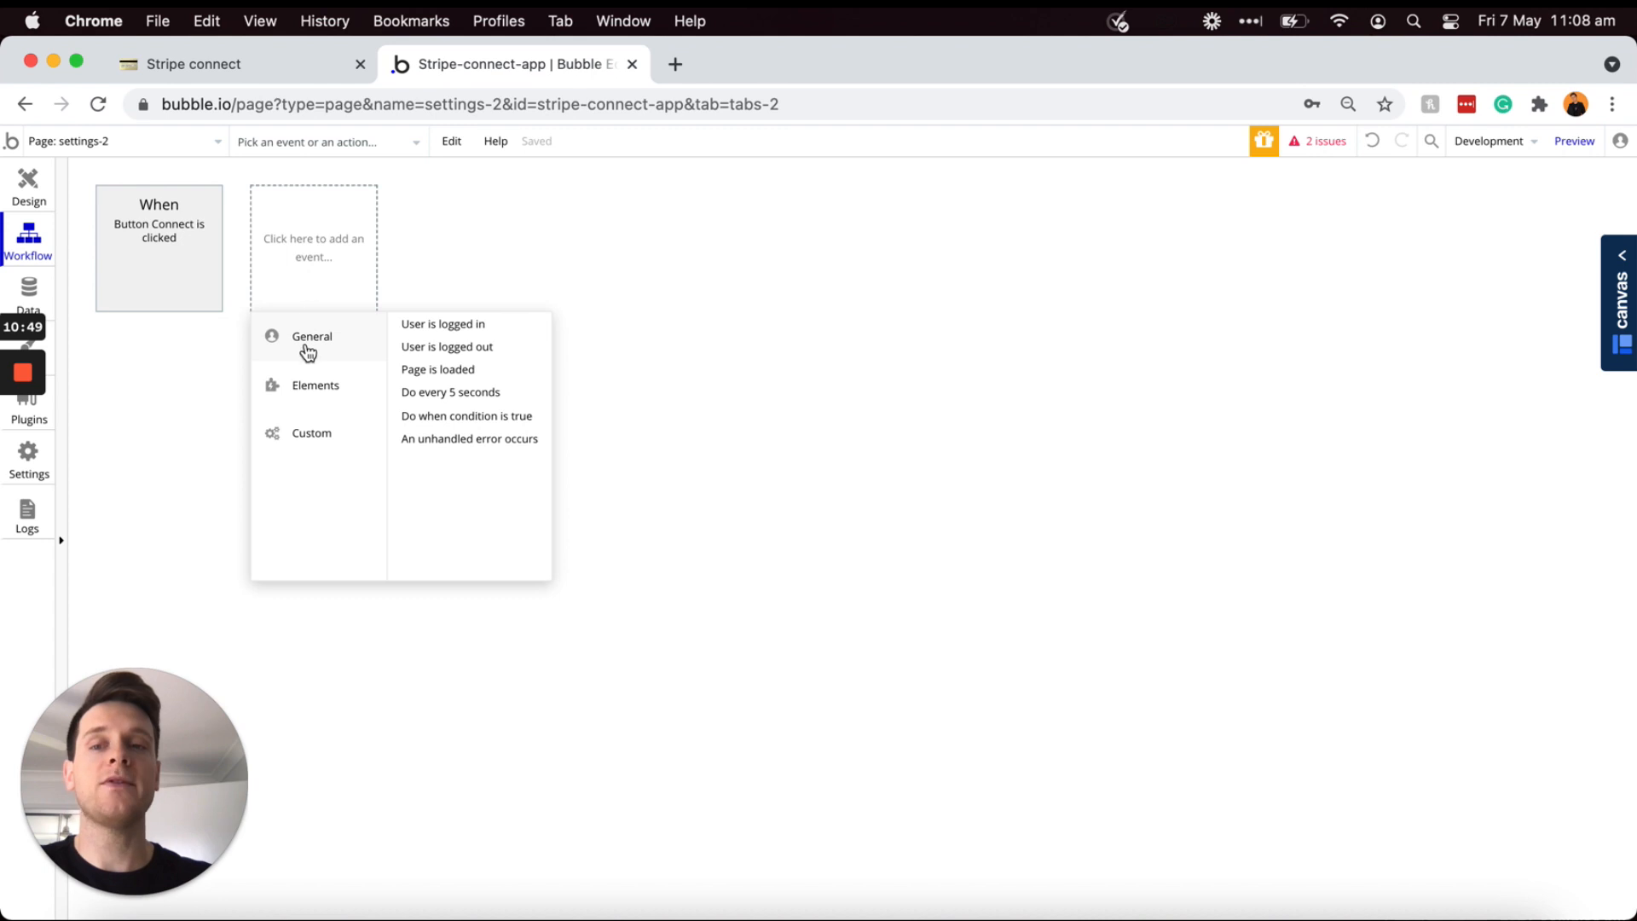
{"action": "left_click", "coordinate": [434, 372]}
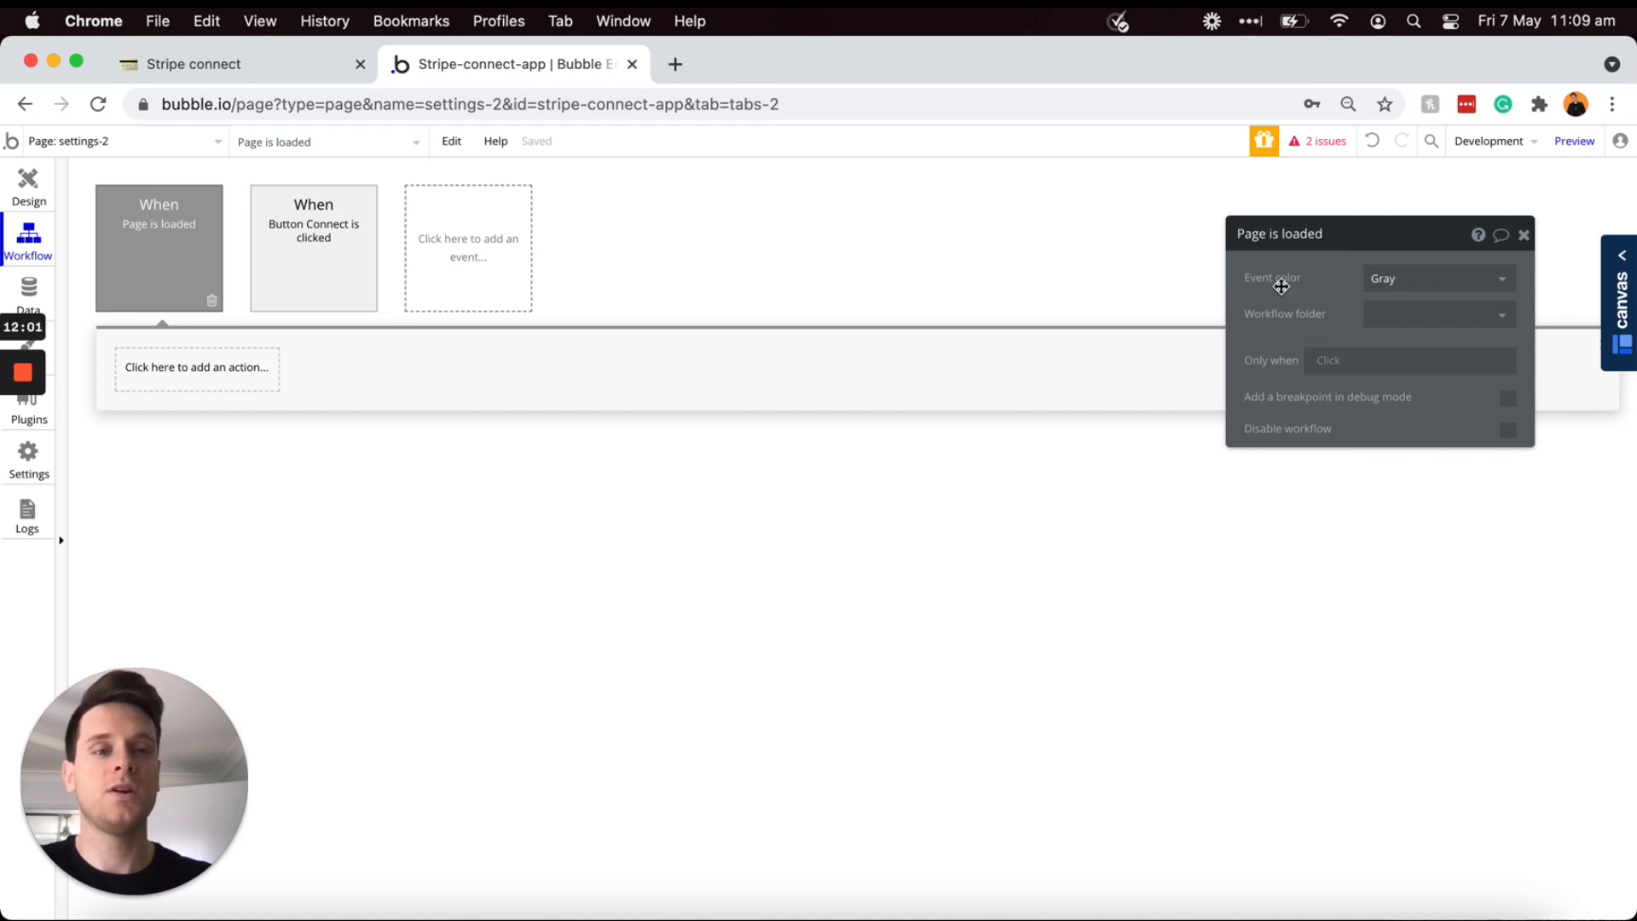
{"action": "left_click", "coordinate": [1331, 365]}
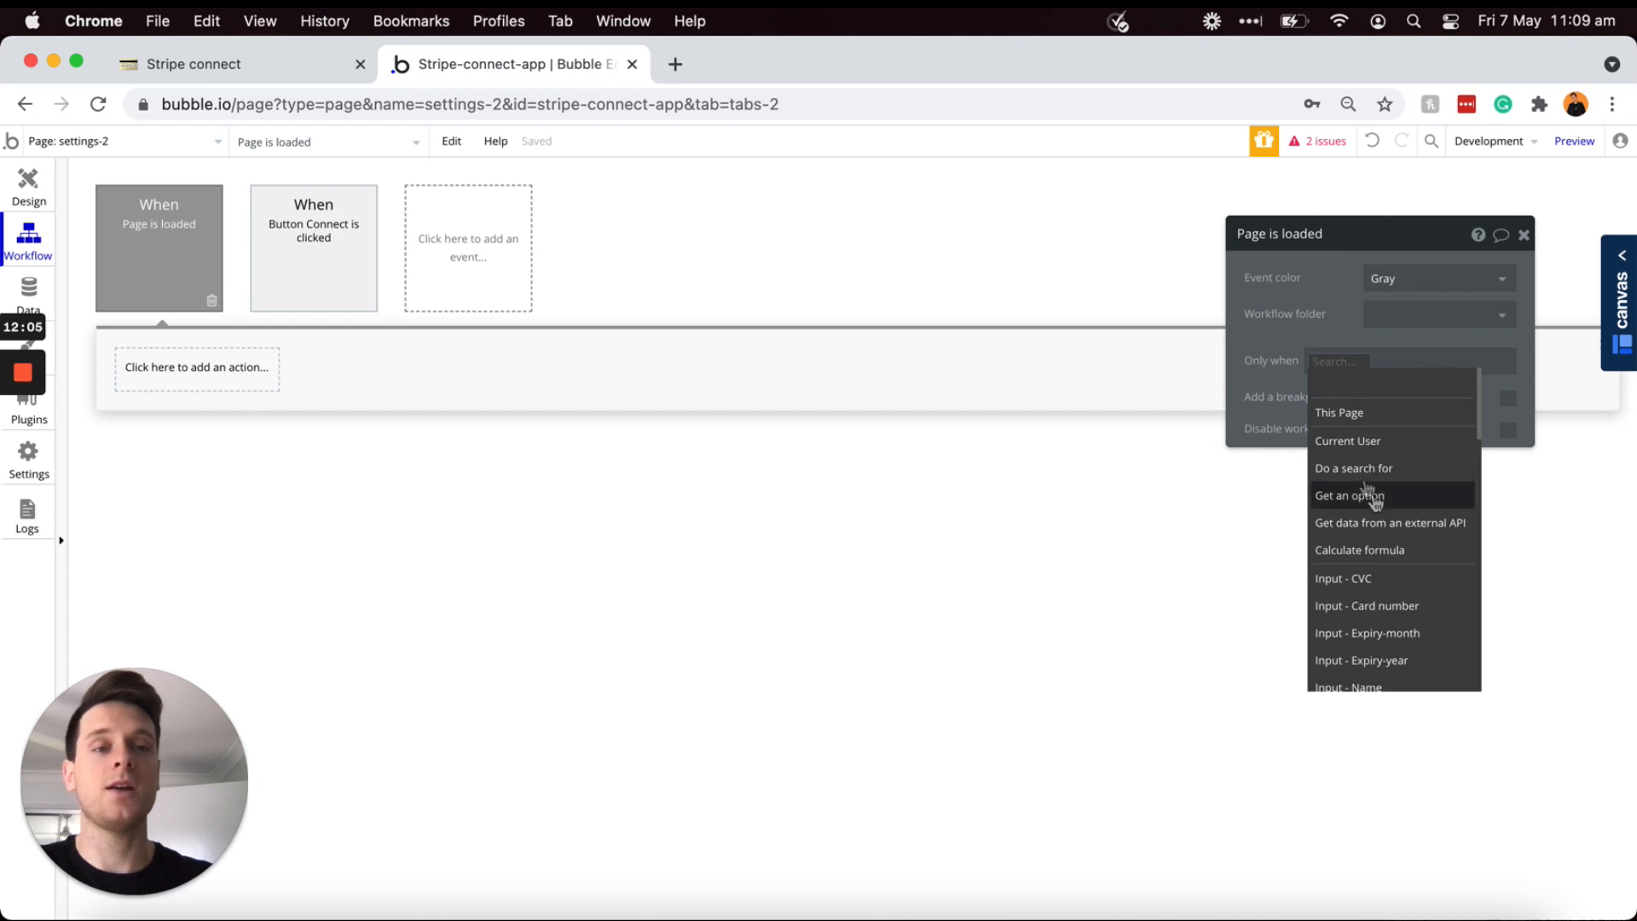
{"action": "scroll", "coordinate": [1353, 459], "scroll_direction": "down", "scroll_amount": 10}
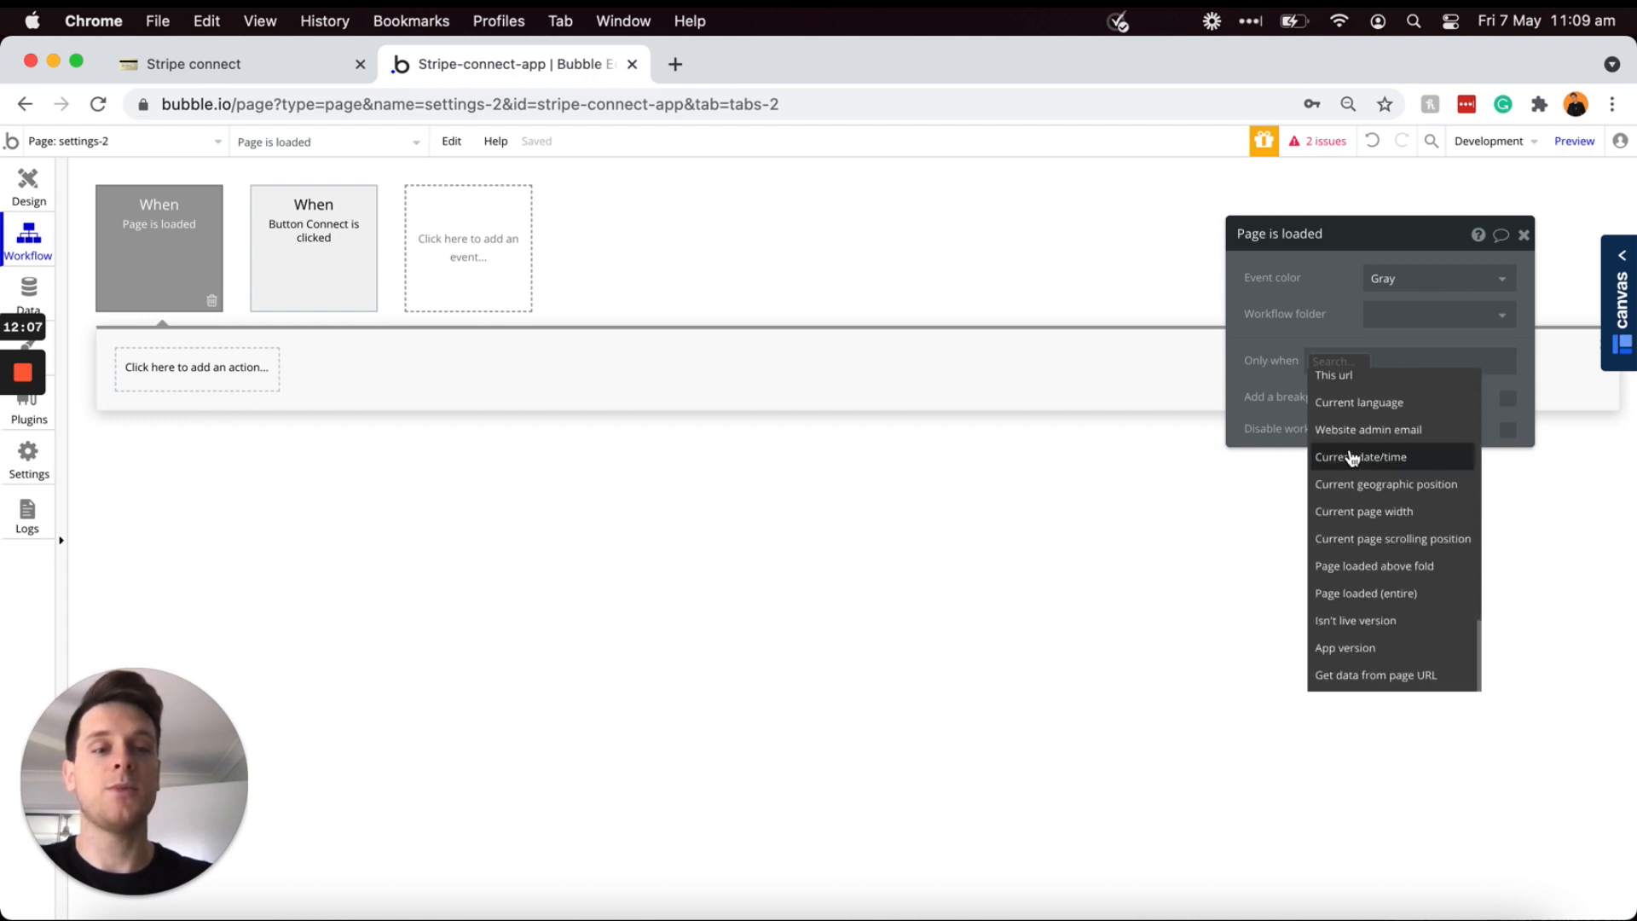
{"action": "left_click", "coordinate": [1336, 676]}
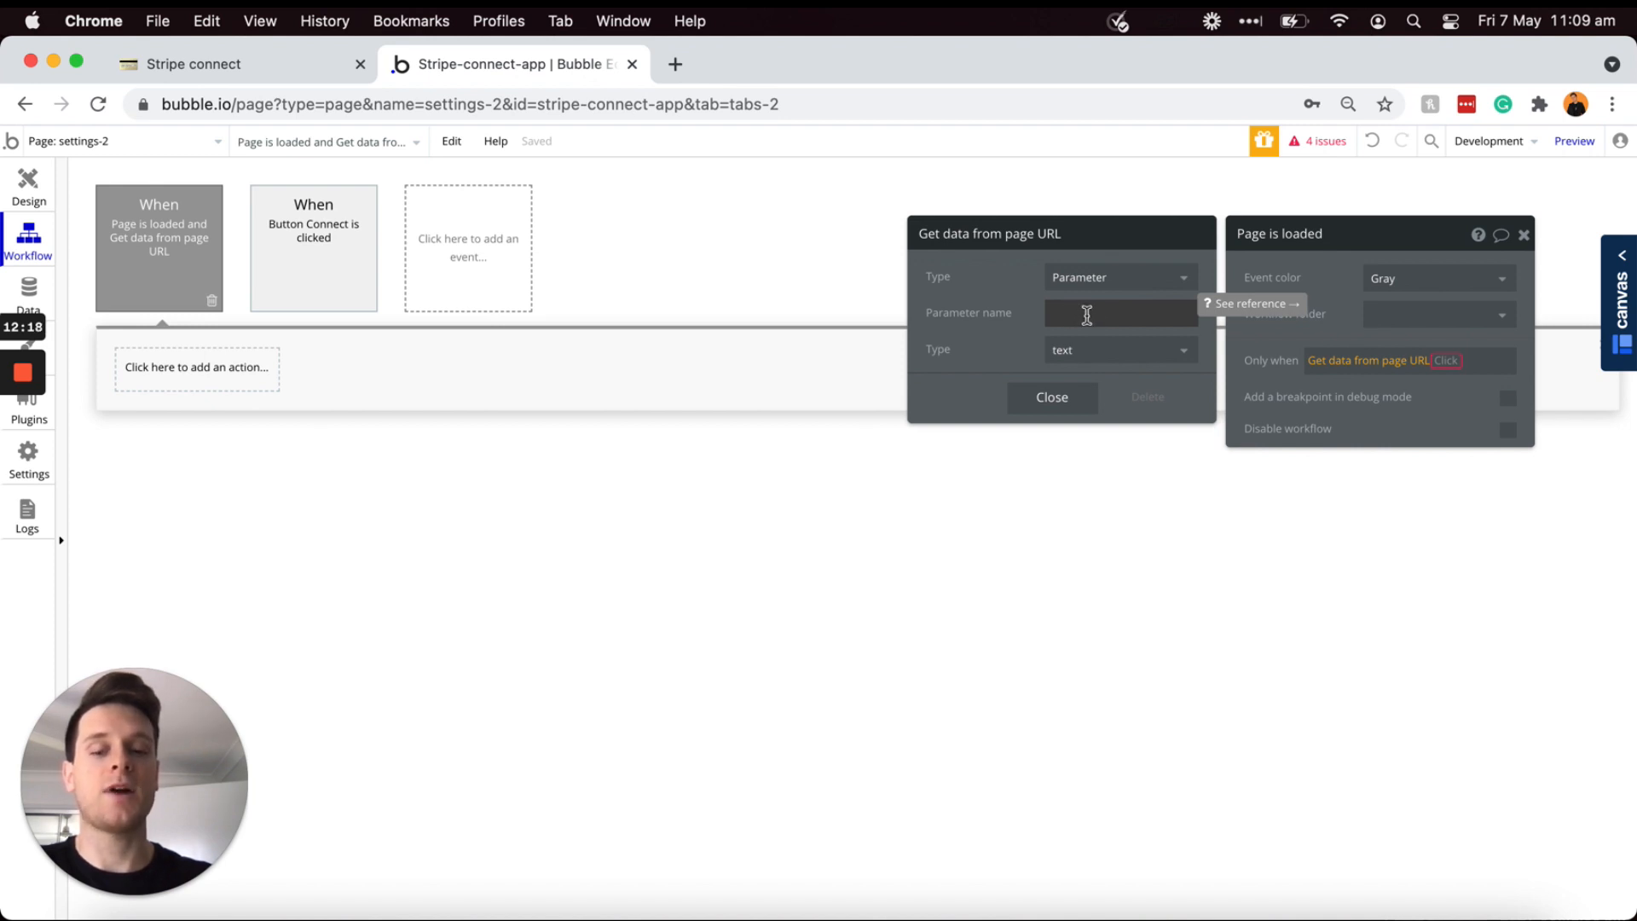
Step: Set the page URL parameter name to code and complete the Page is loaded condition with is not empty
{"action": "left_click", "coordinate": [1085, 314]}
{"action": "type", "text": "code"}
{"action": "left_click", "coordinate": [985, 292]}
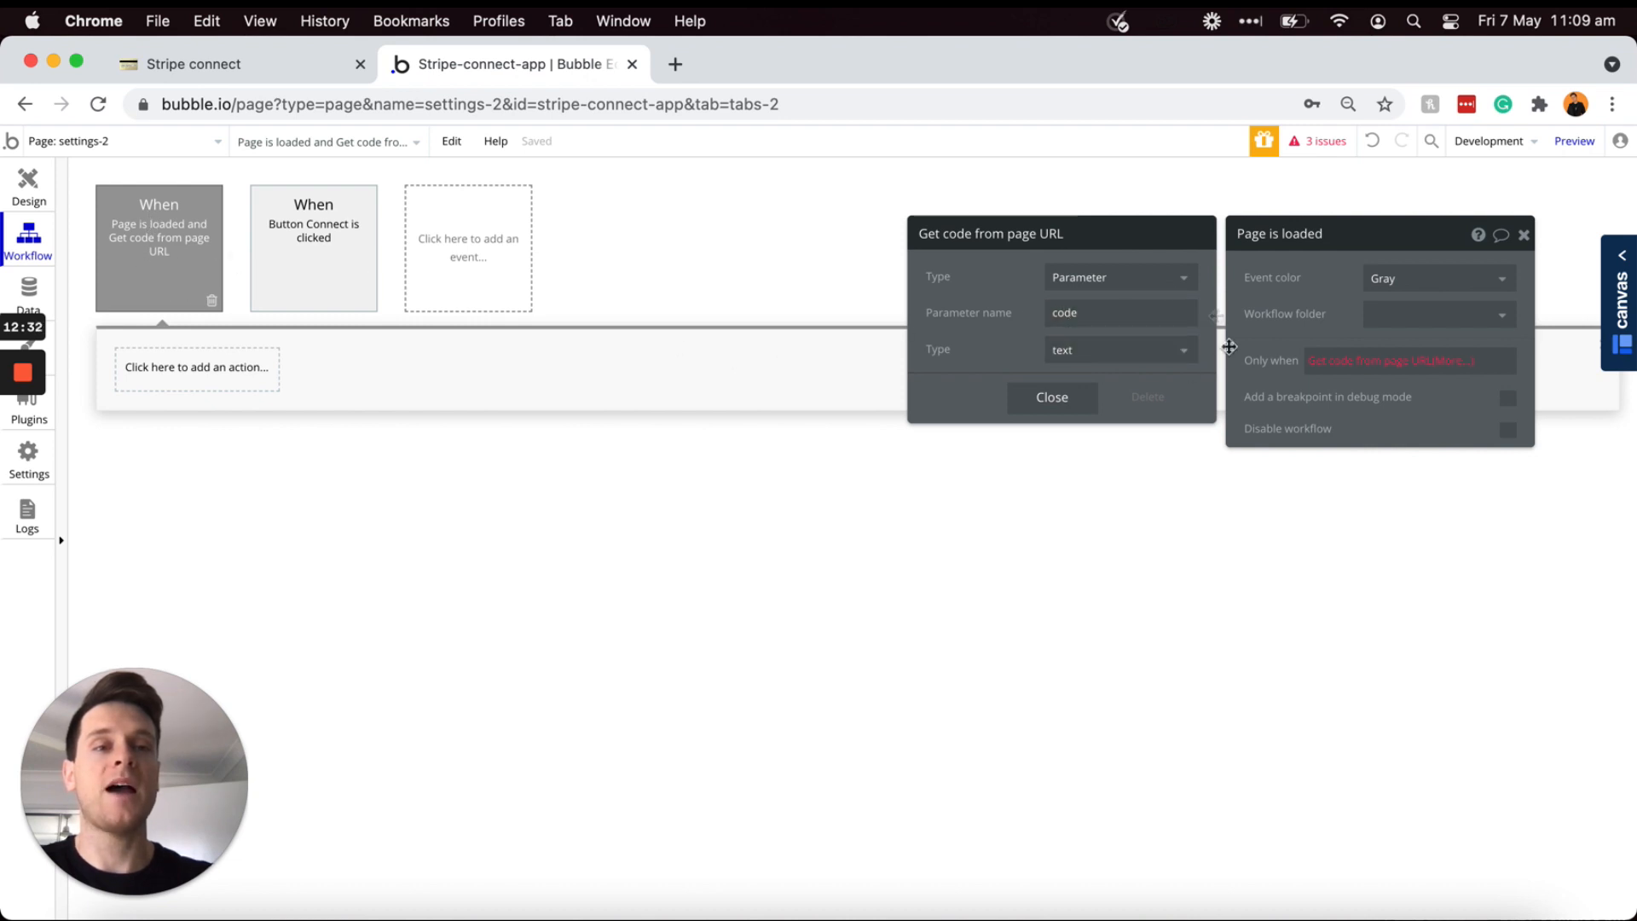
{"action": "left_click", "coordinate": [1445, 361]}
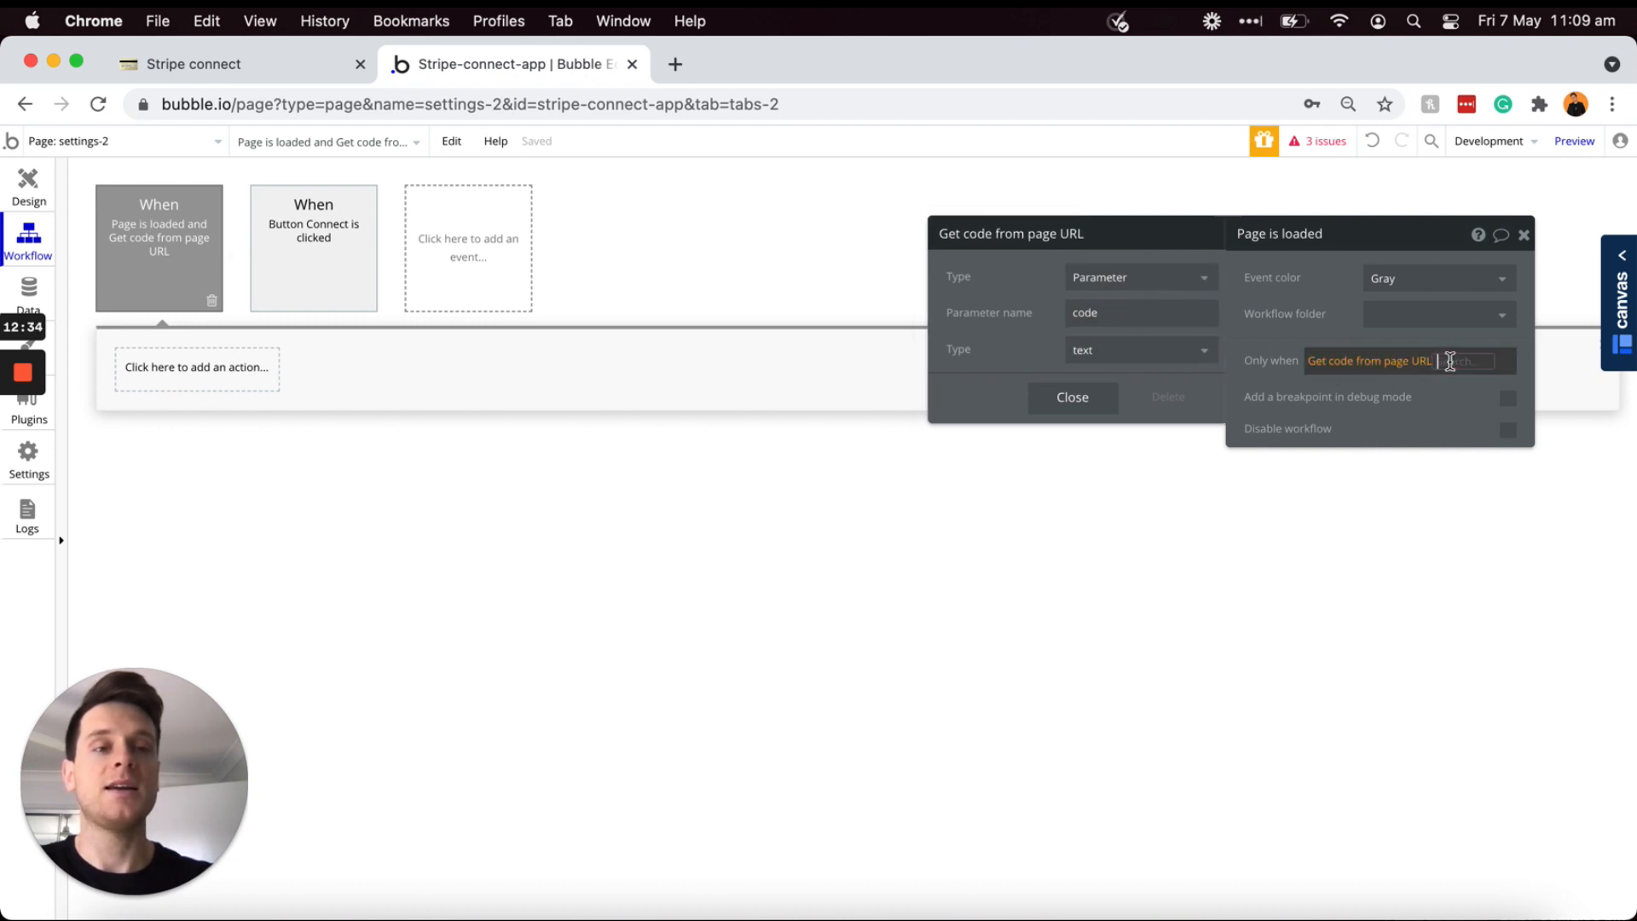
{"action": "left_click", "coordinate": [1440, 521]}
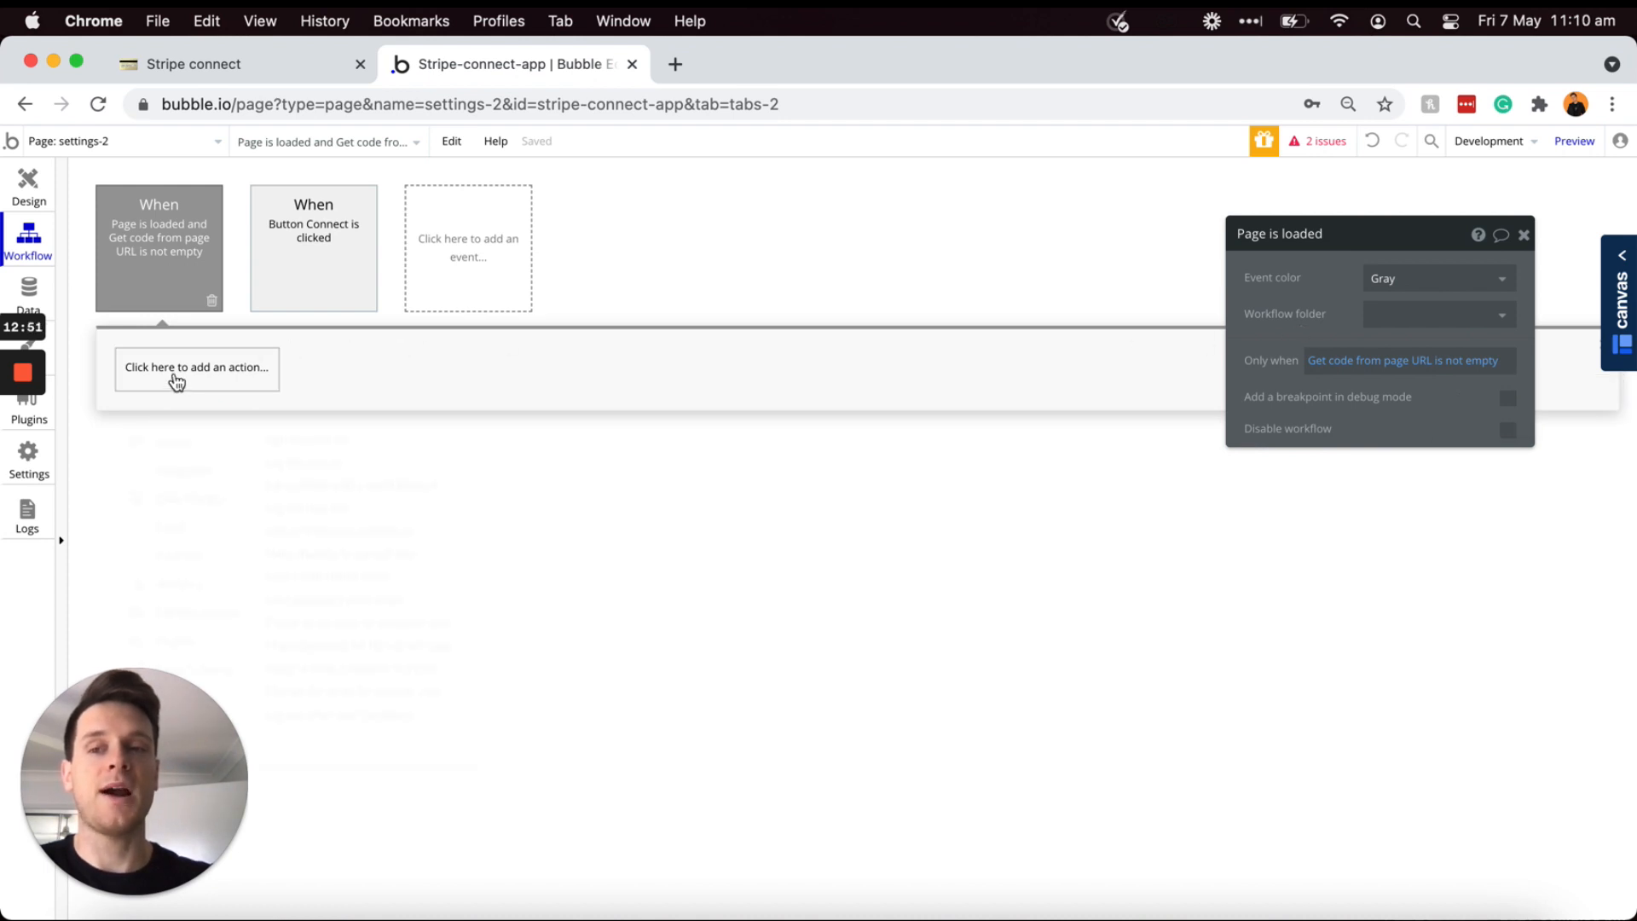
Step: Add Stripe marketplace - Complete express/standard account connection as the first action of the Page is loaded workflow
{"action": "left_click", "coordinate": [176, 381]}
{"action": "type", "text": "connect"}
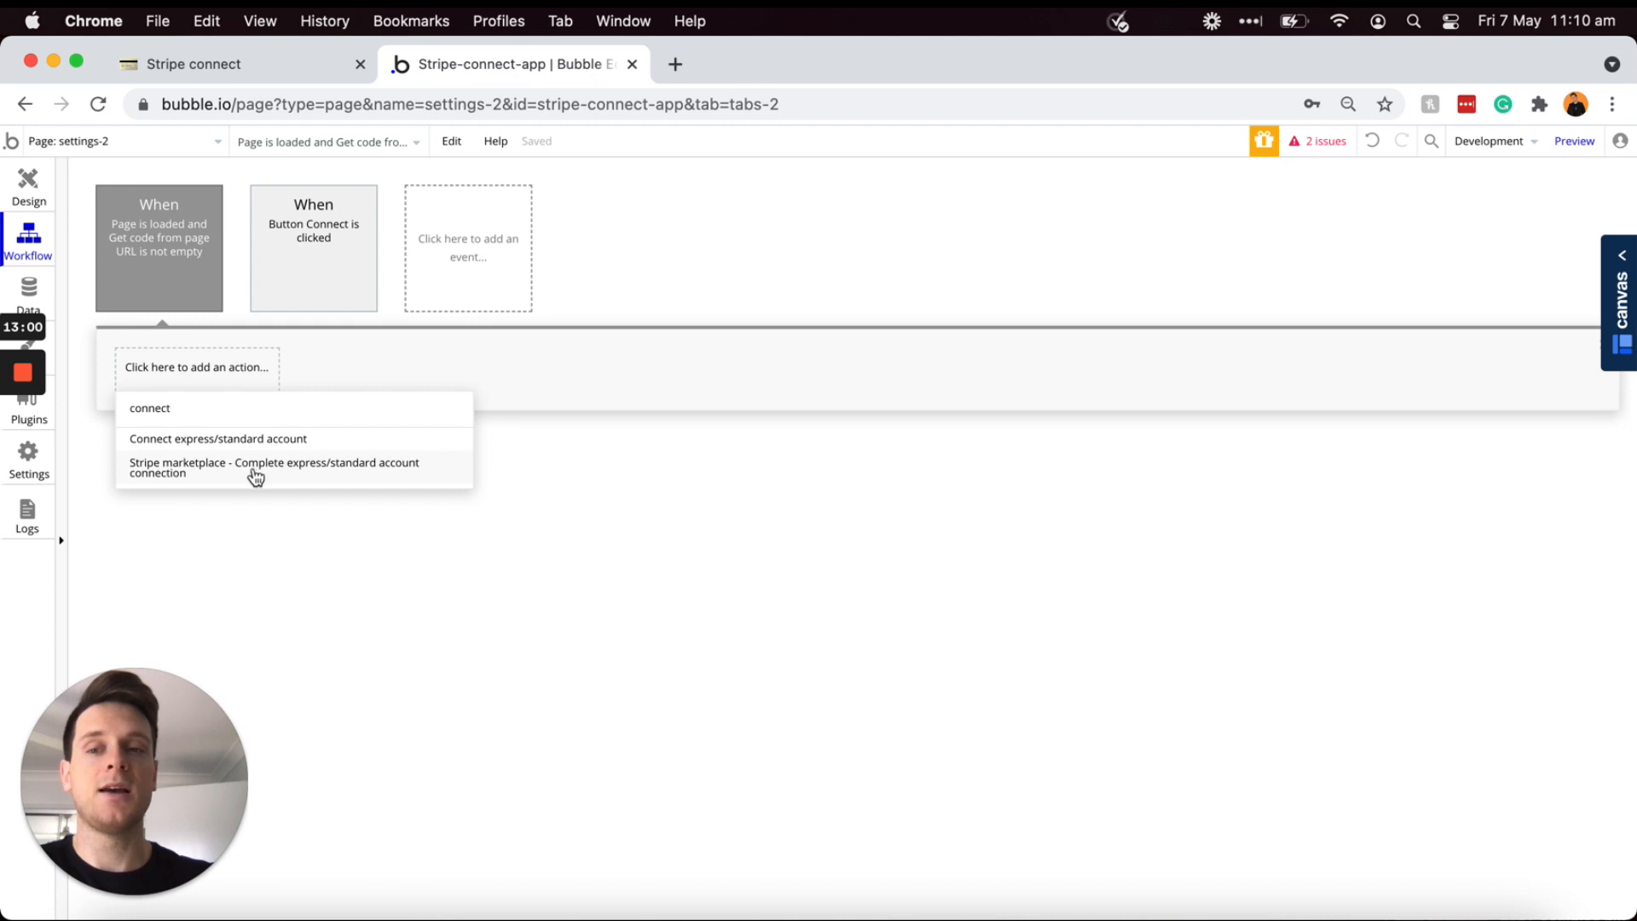
{"action": "left_click", "coordinate": [314, 473]}
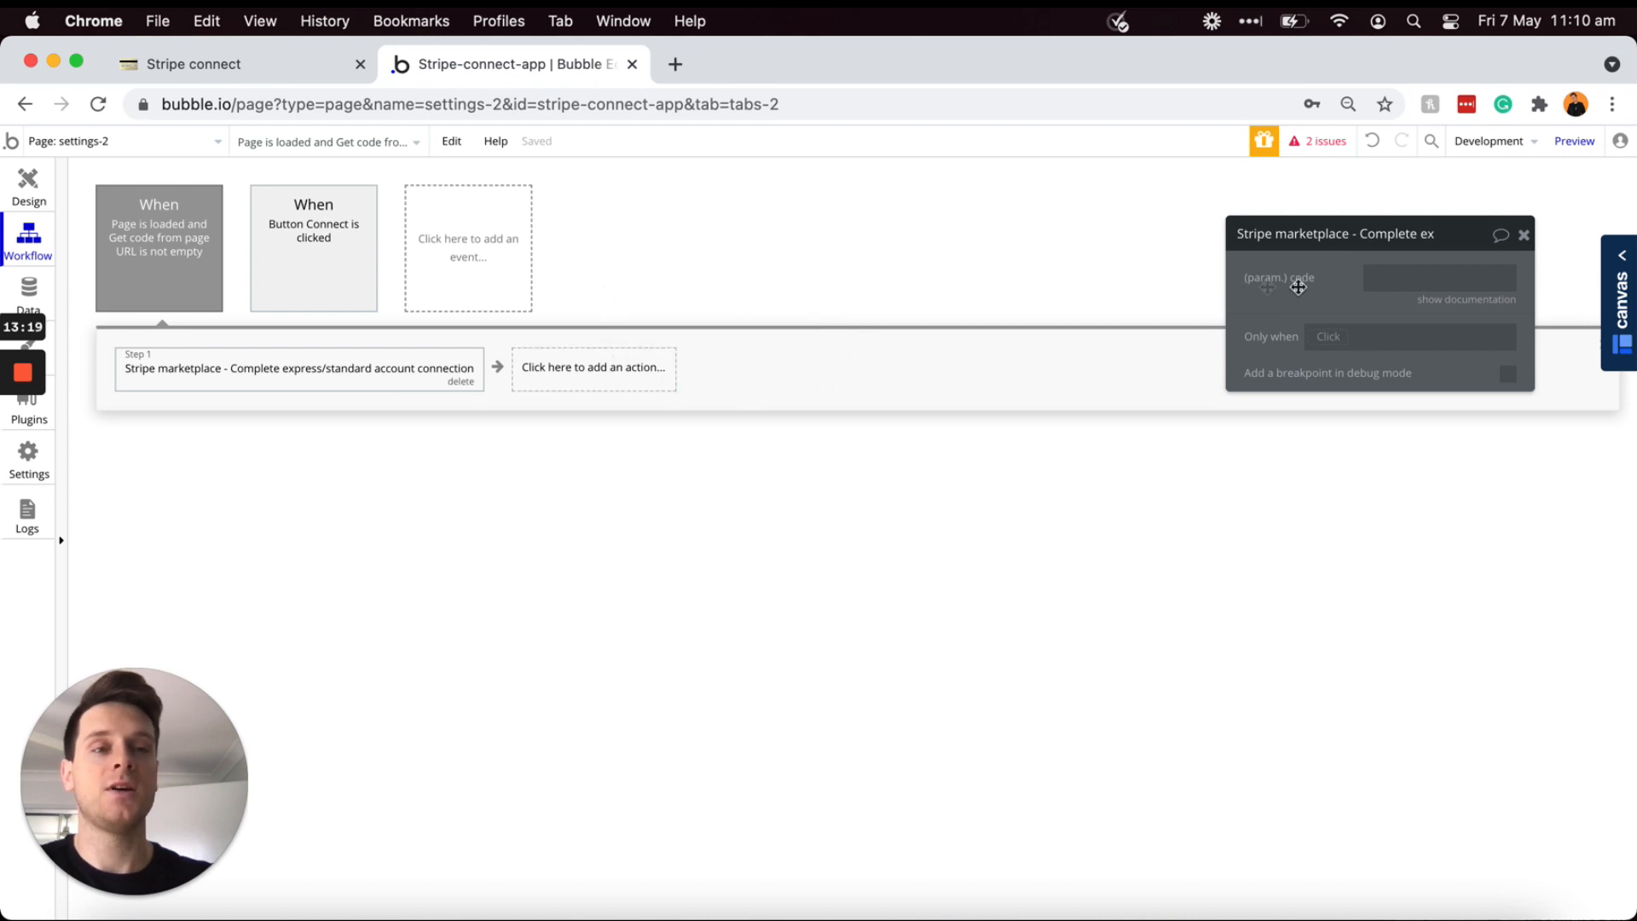
Step: Set the connection action's (param.) code to Get data from page URL with the parameter name code
{"action": "left_click", "coordinate": [1384, 274]}
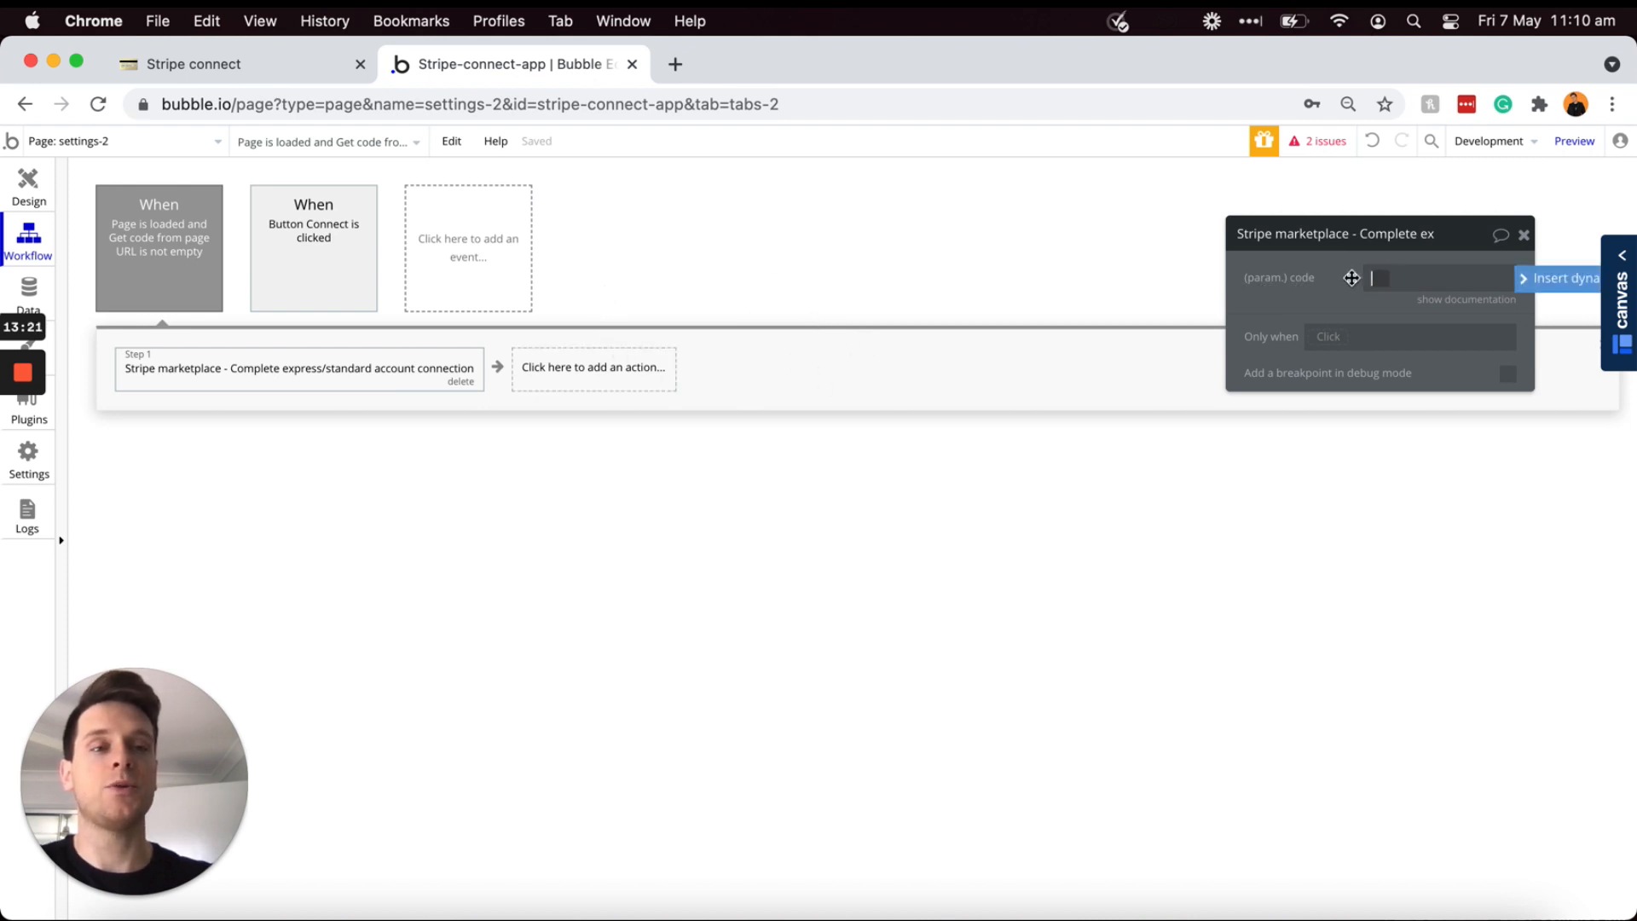
{"action": "left_click", "coordinate": [1523, 282]}
{"action": "scroll", "coordinate": [1480, 356], "scroll_direction": "down", "scroll_amount": 3}
{"action": "scroll", "coordinate": [1480, 356], "scroll_direction": "down", "scroll_amount": 3}
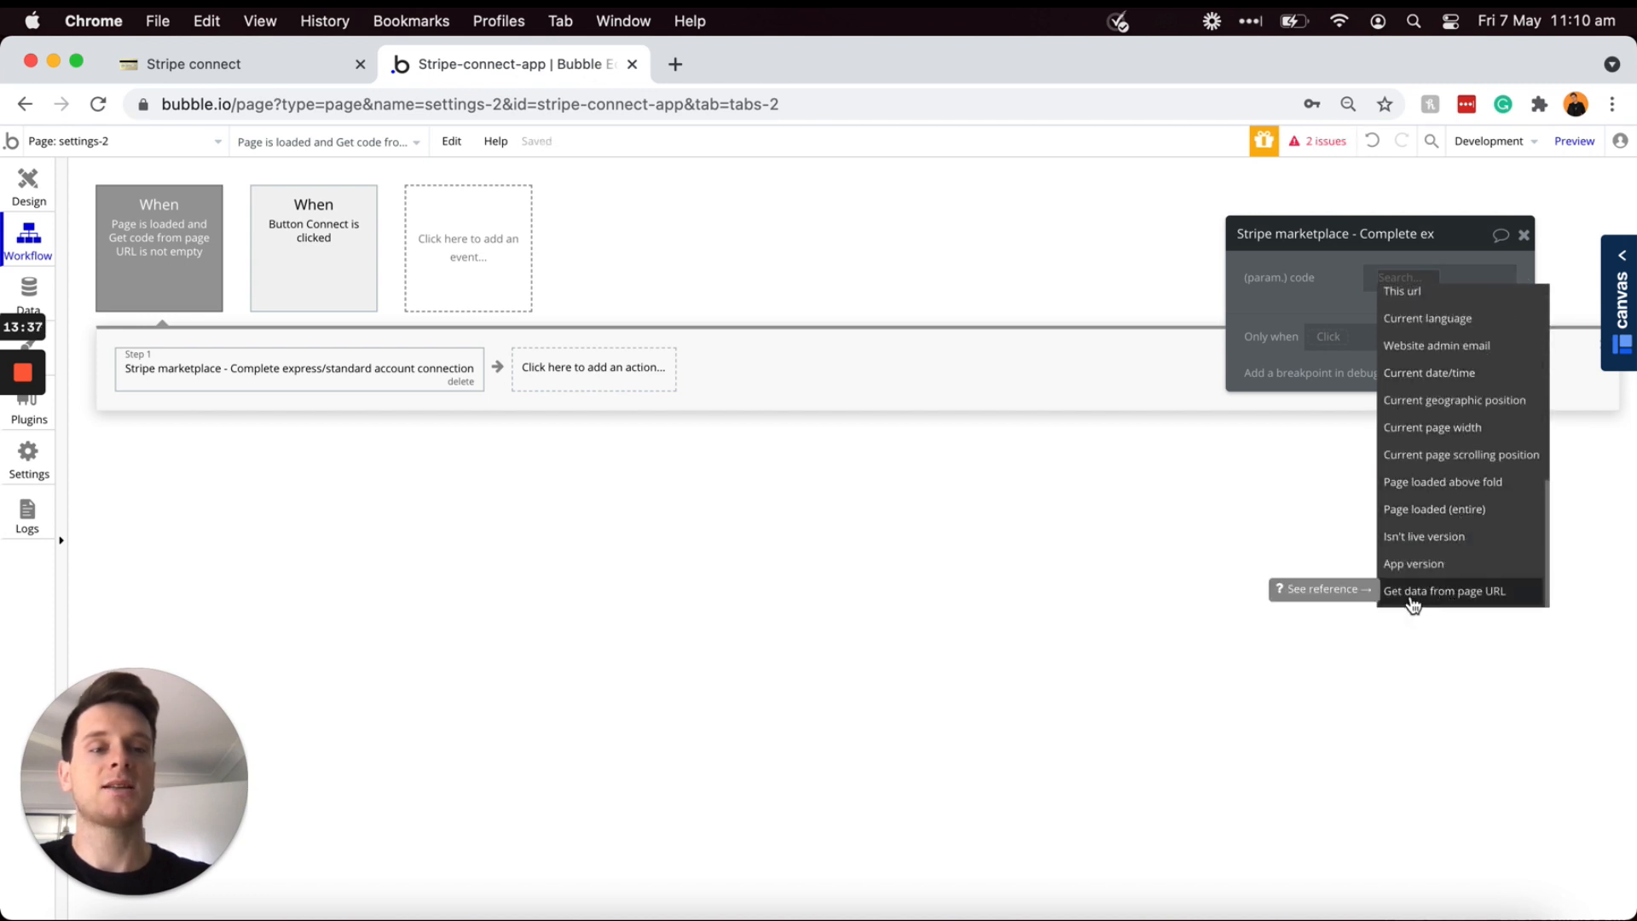
{"action": "left_click", "coordinate": [1465, 594]}
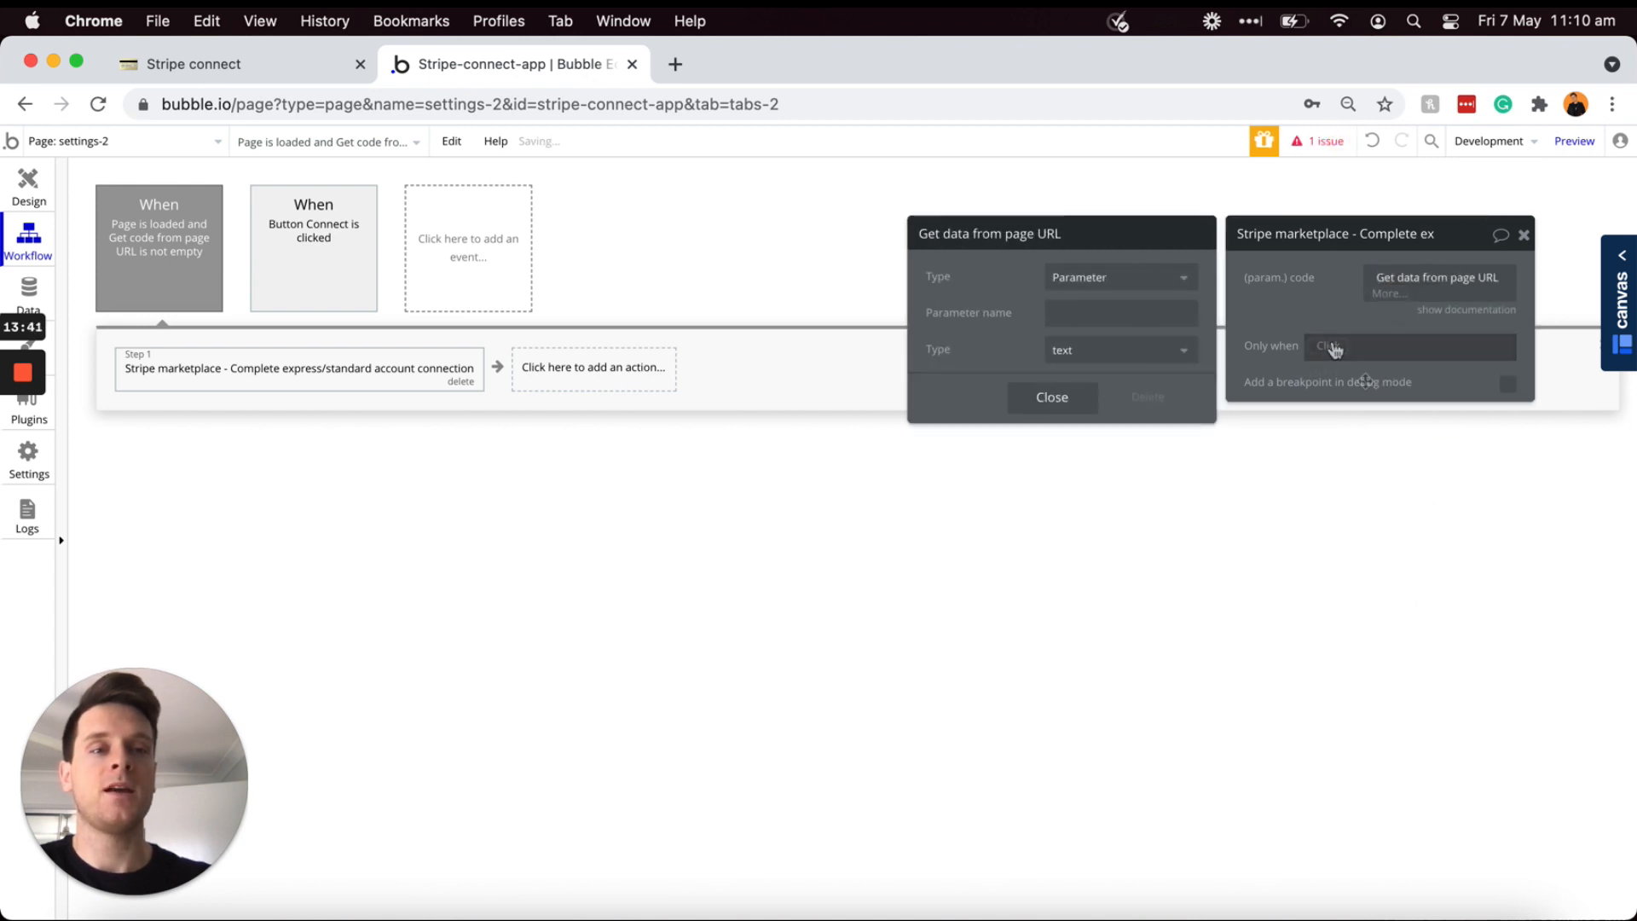
{"action": "left_click", "coordinate": [1145, 312]}
{"action": "type", "text": "code"}
{"action": "left_click", "coordinate": [1331, 279]}
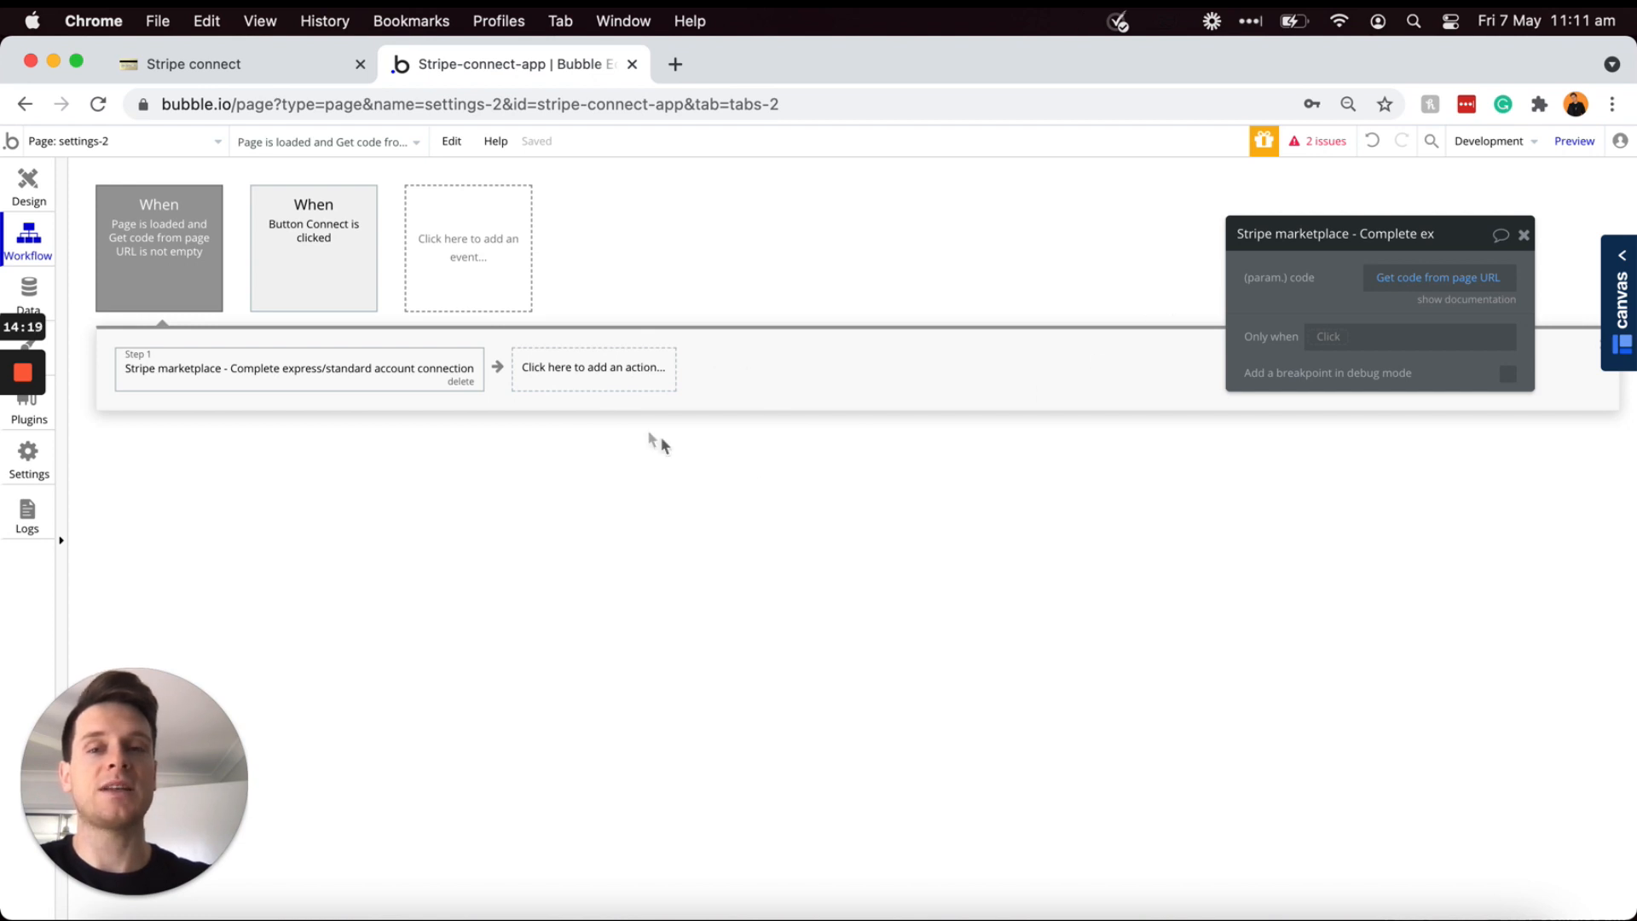
Step: Add a Make changes to thing action as the second step and set its thing to change to Current User
{"action": "left_click", "coordinate": [610, 380]}
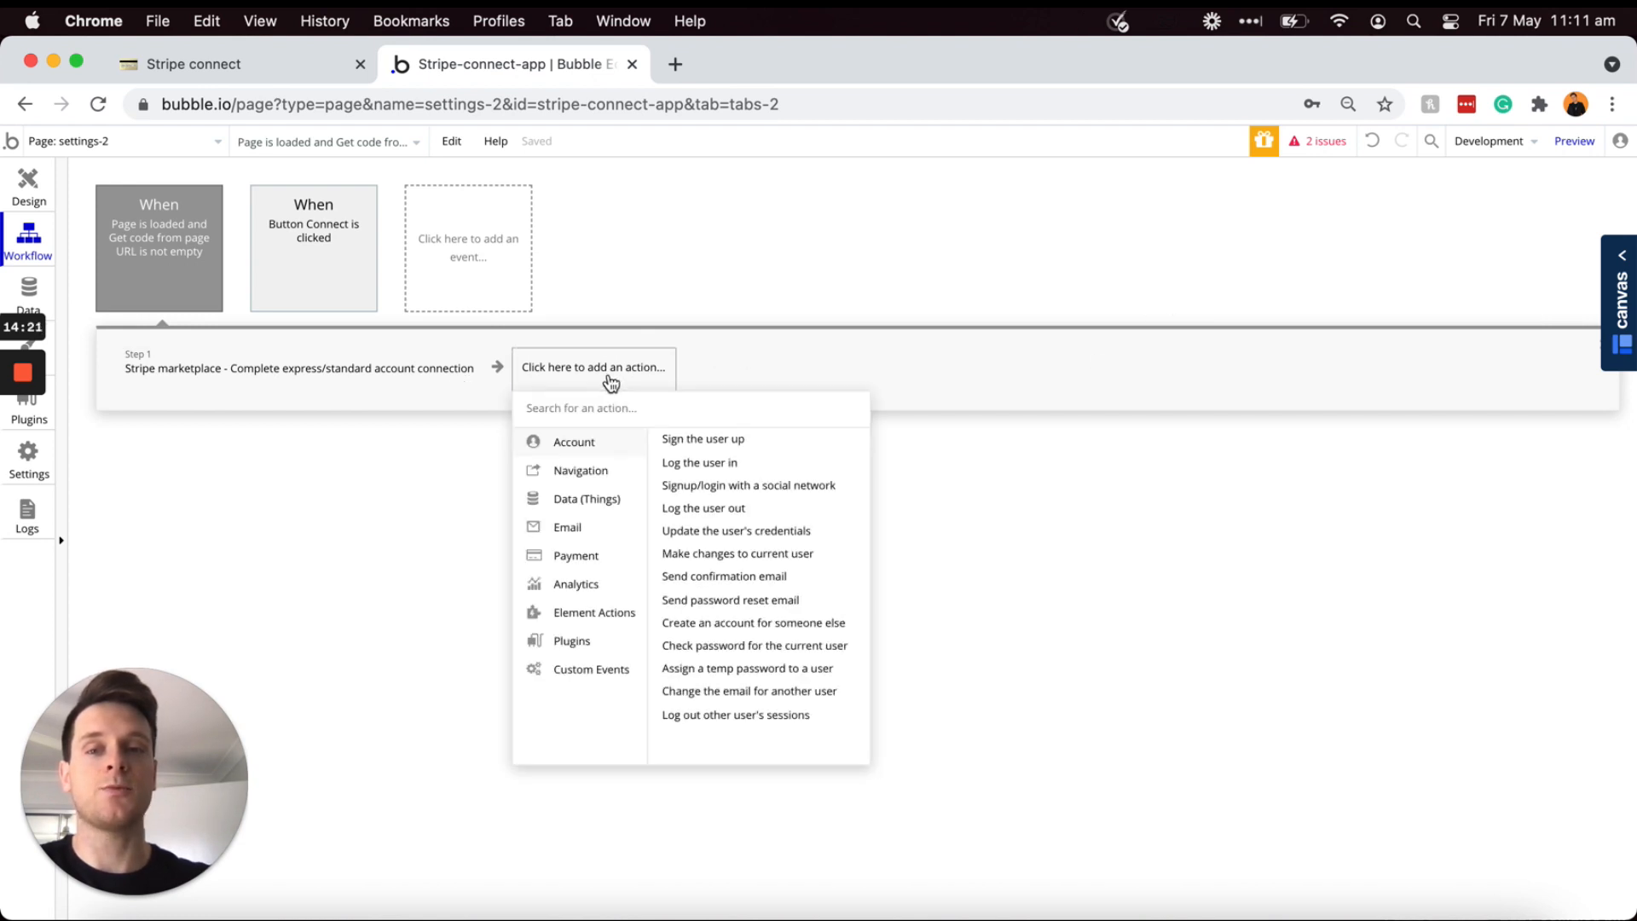
{"action": "mouse_move", "coordinate": [567, 508]}
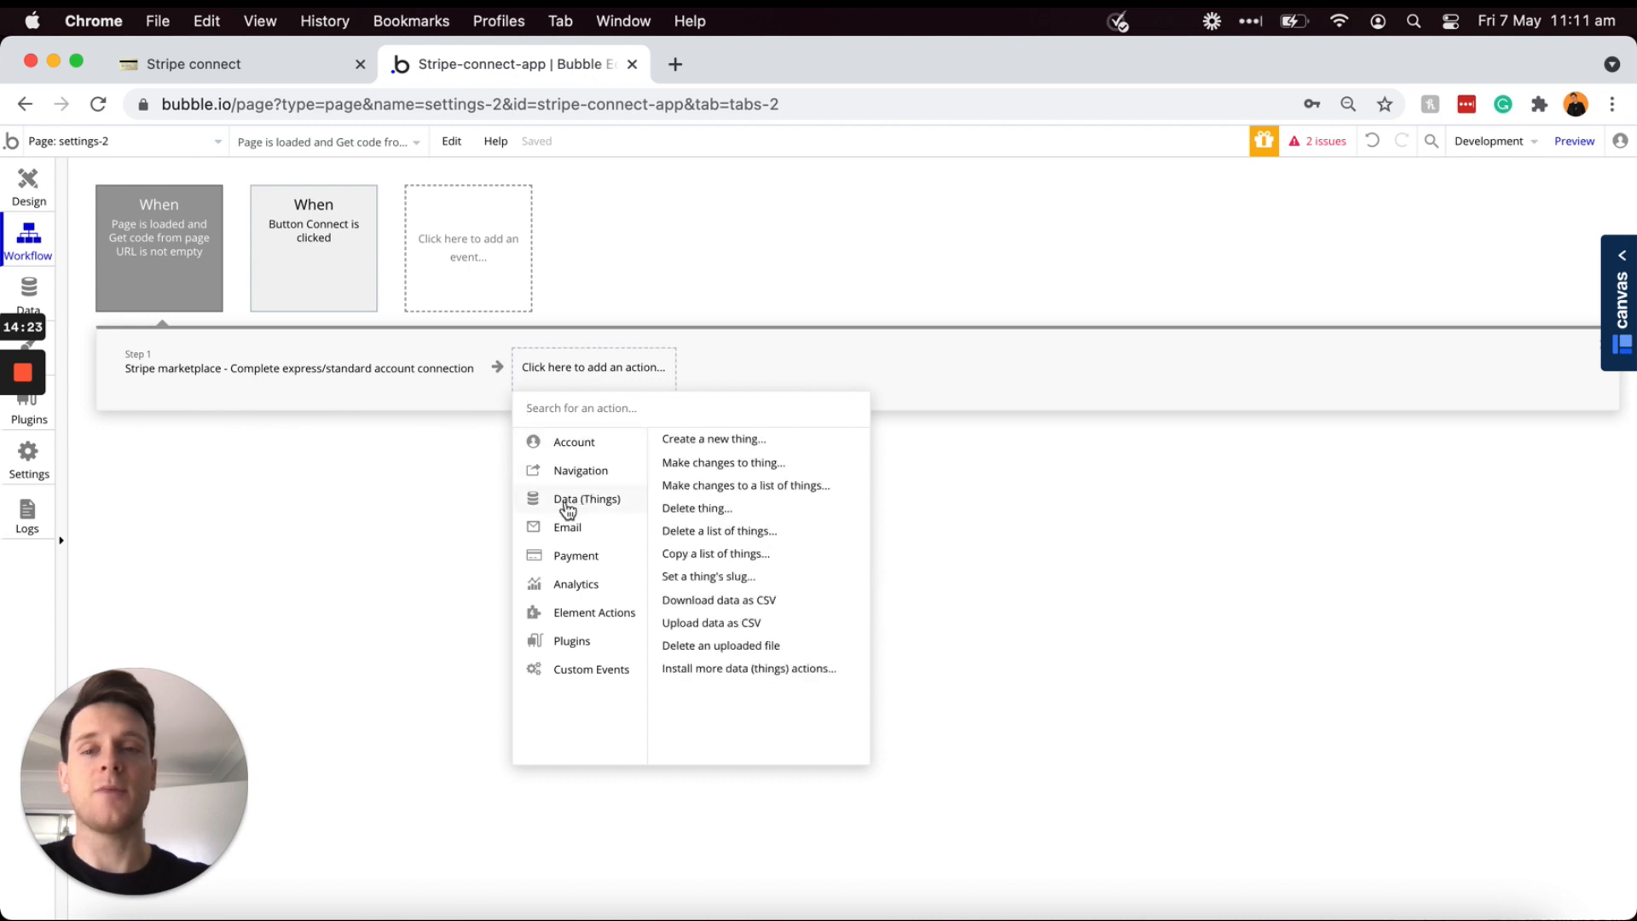
{"action": "left_click", "coordinate": [705, 463]}
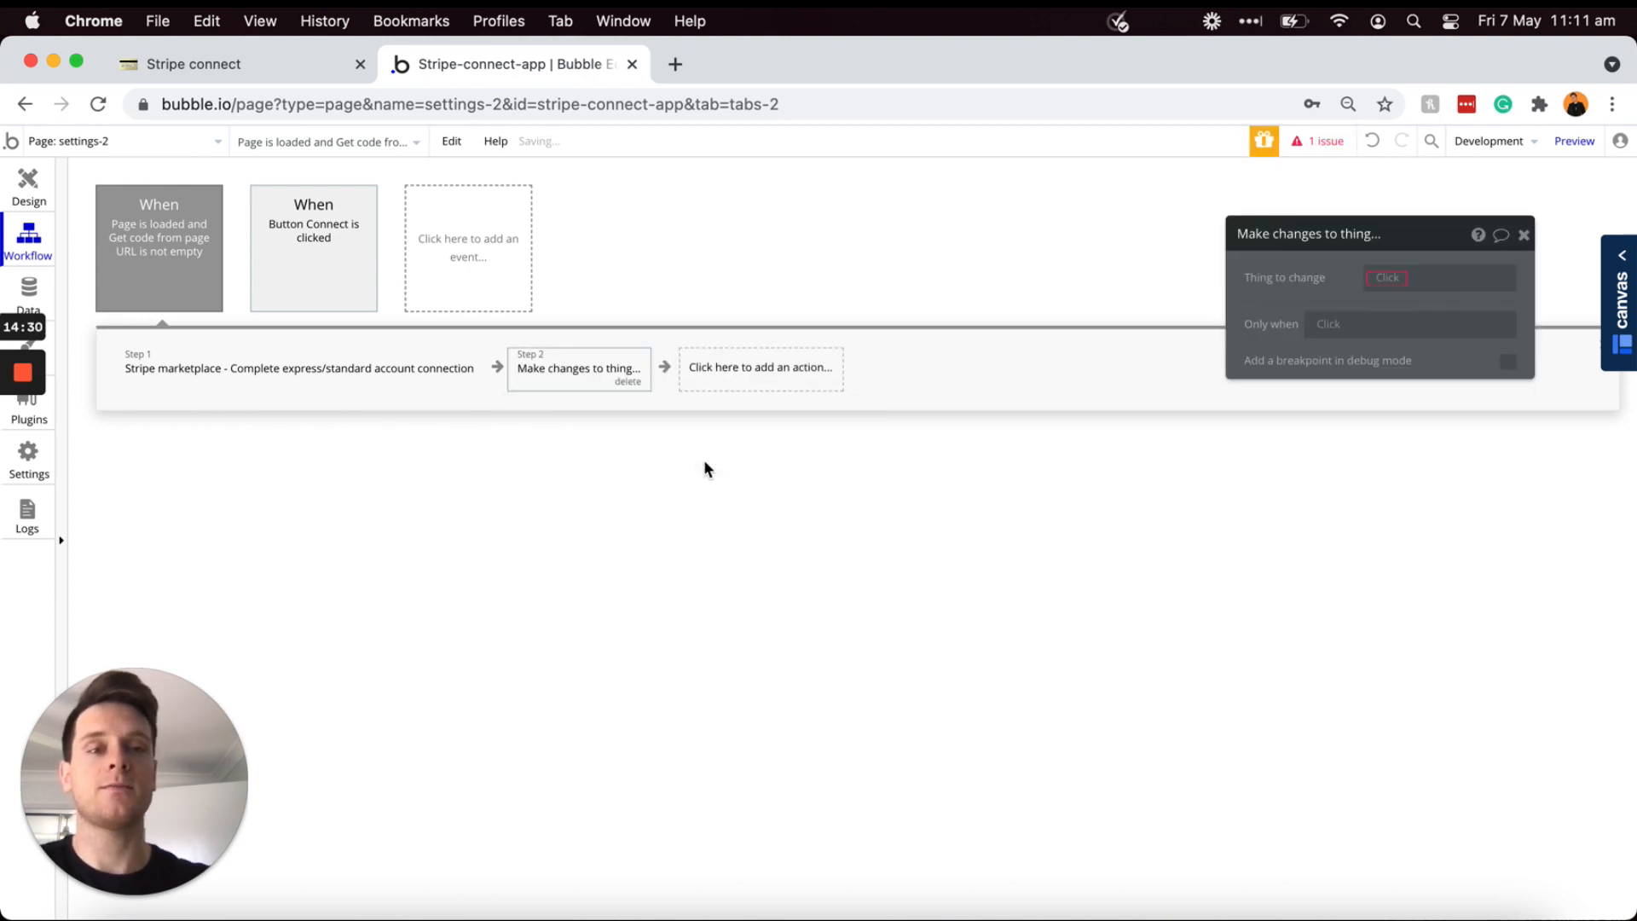
{"action": "left_click", "coordinate": [1386, 278]}
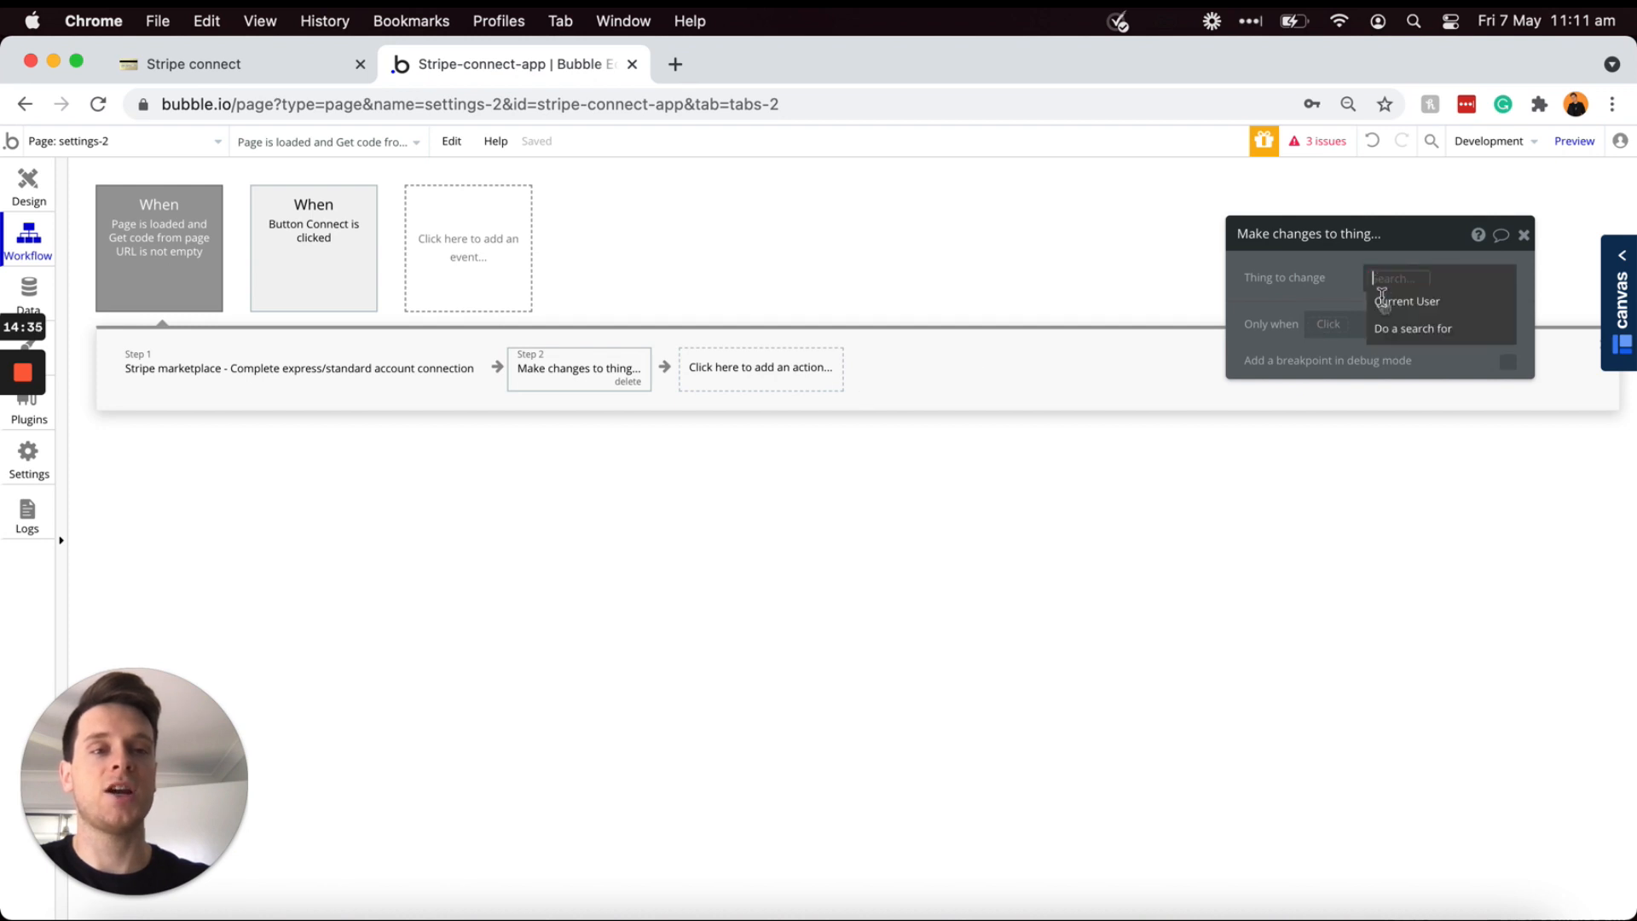
{"action": "left_click", "coordinate": [1385, 304]}
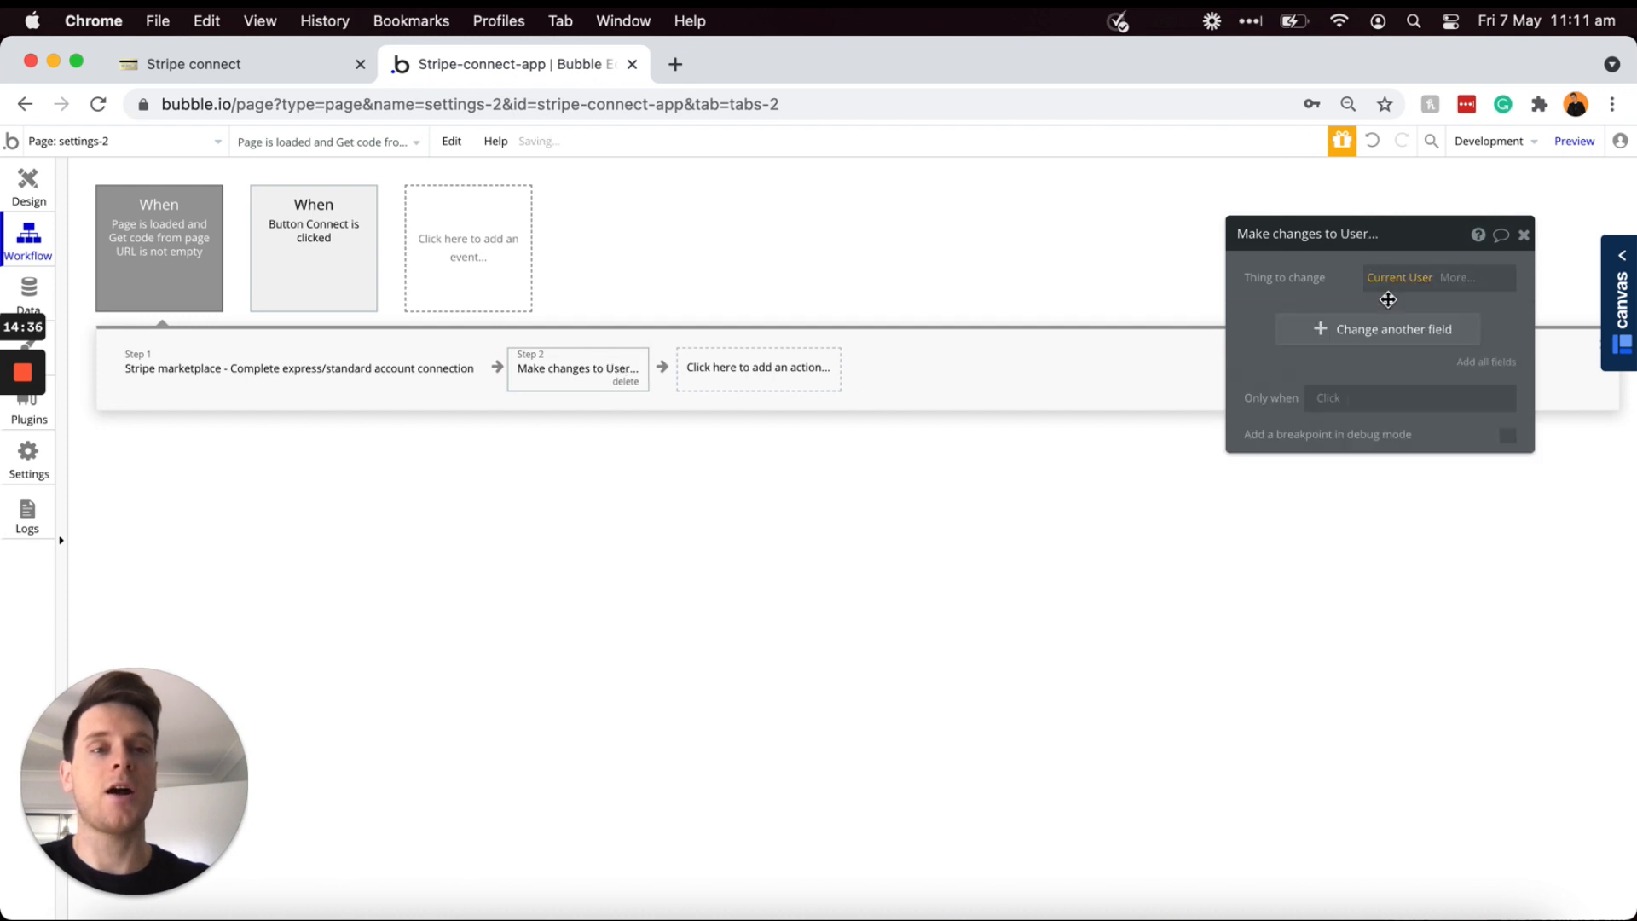
Step: Add Seller-id as the field to change in the Make changes to User action
{"action": "left_click", "coordinate": [1340, 332]}
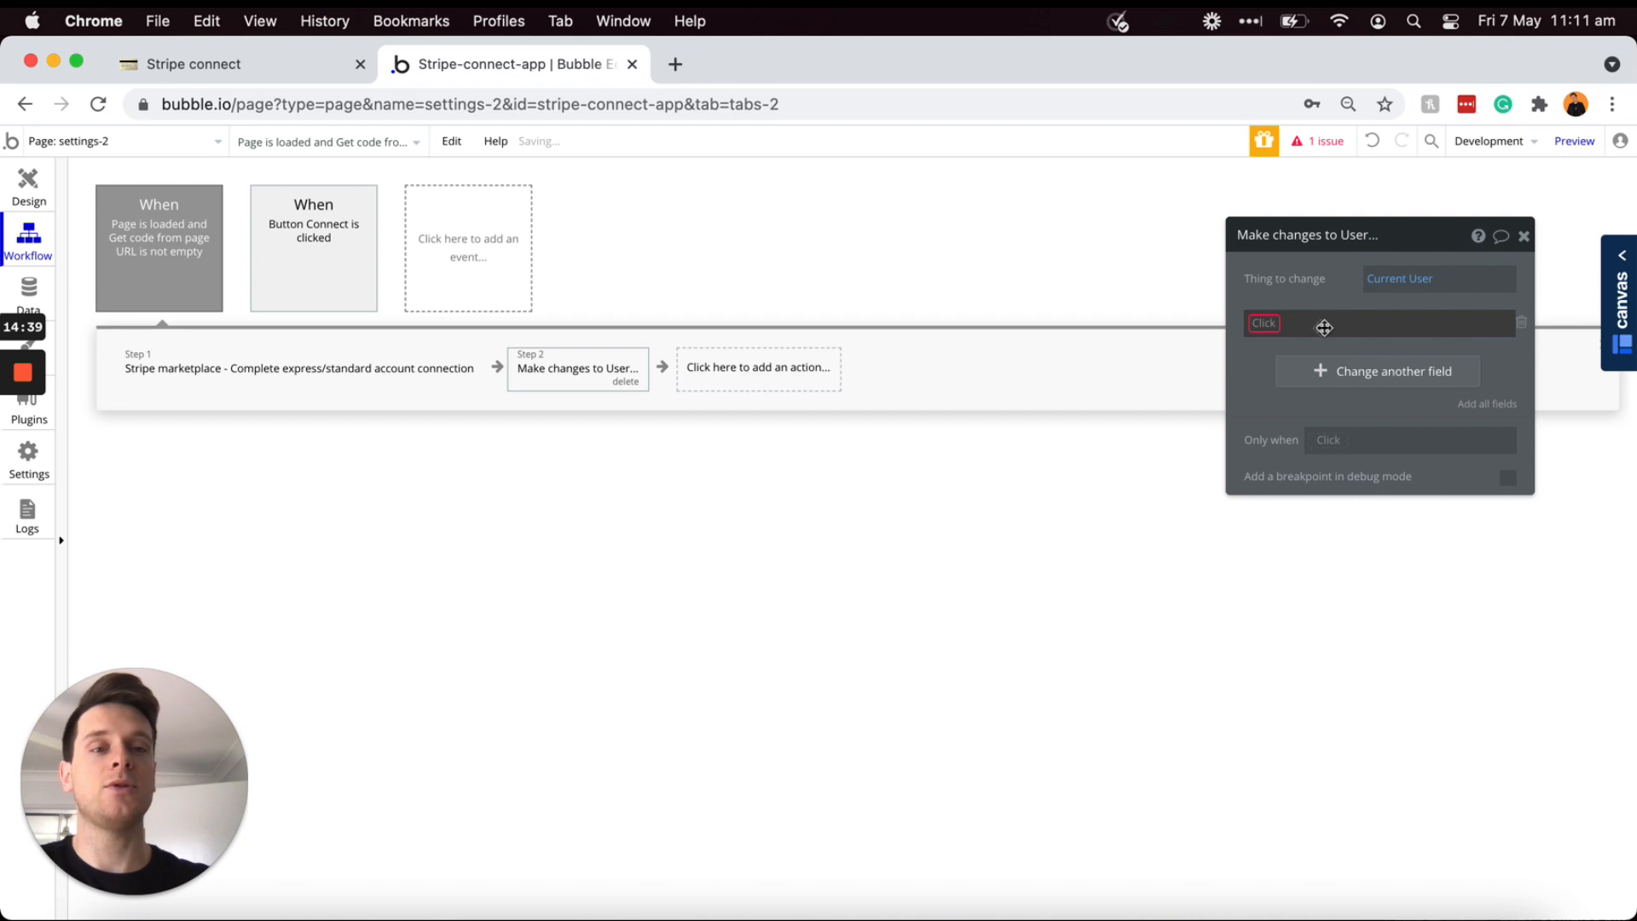
{"action": "left_click", "coordinate": [1265, 327]}
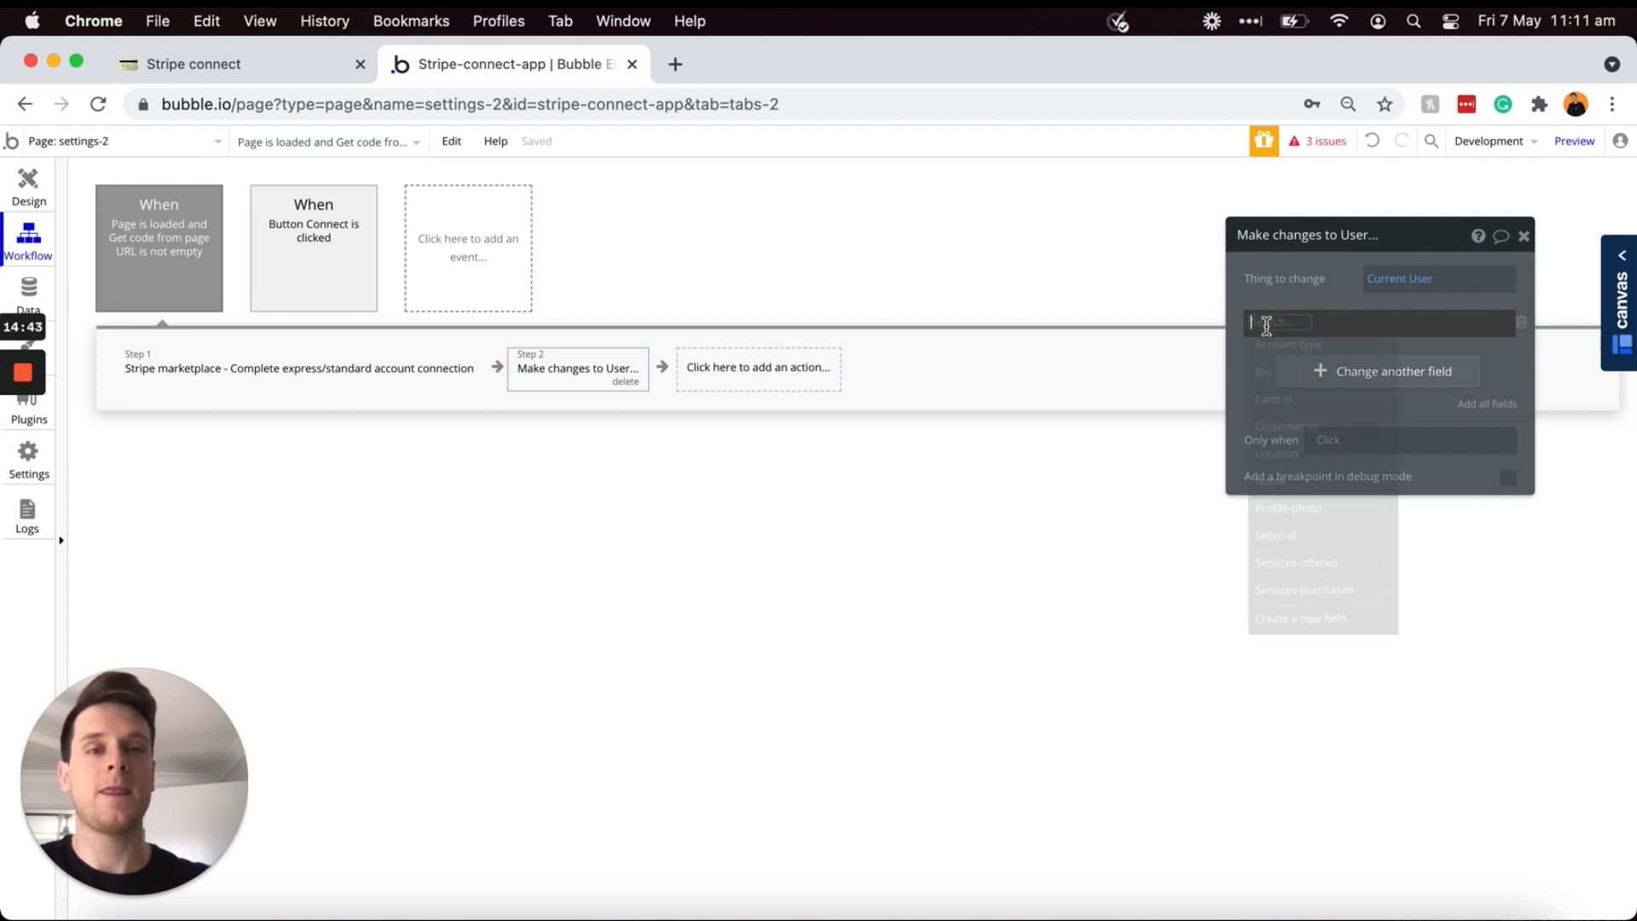
{"action": "left_click", "coordinate": [1275, 537]}
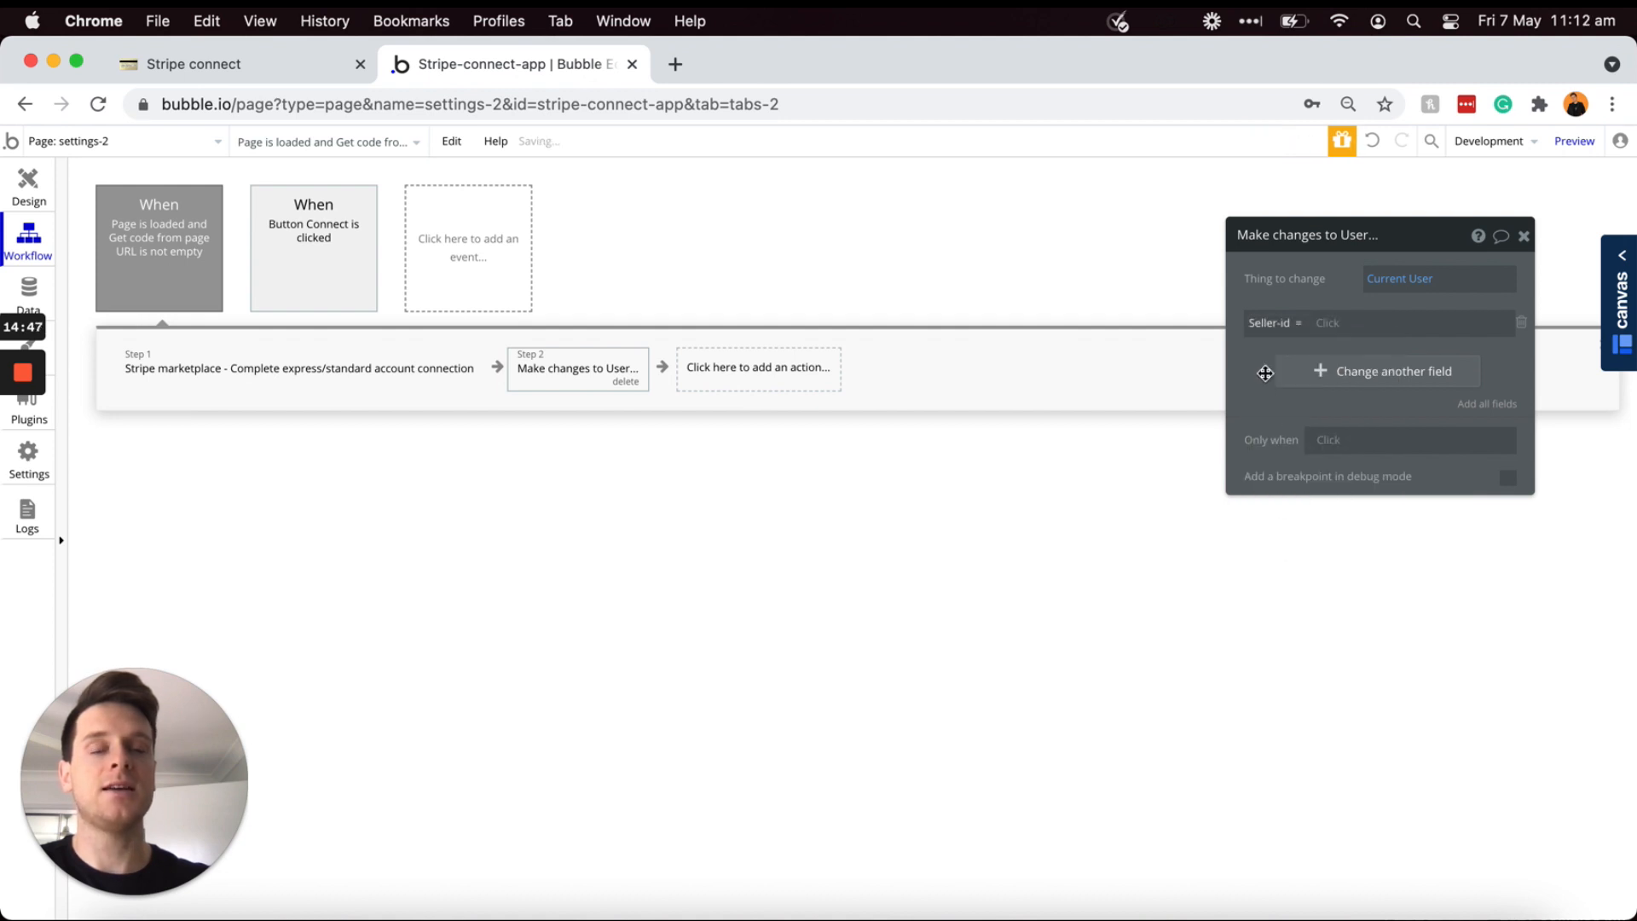
Step: Examine the Seller-id field among the fields of the User data type
{"action": "left_click", "coordinate": [32, 290]}
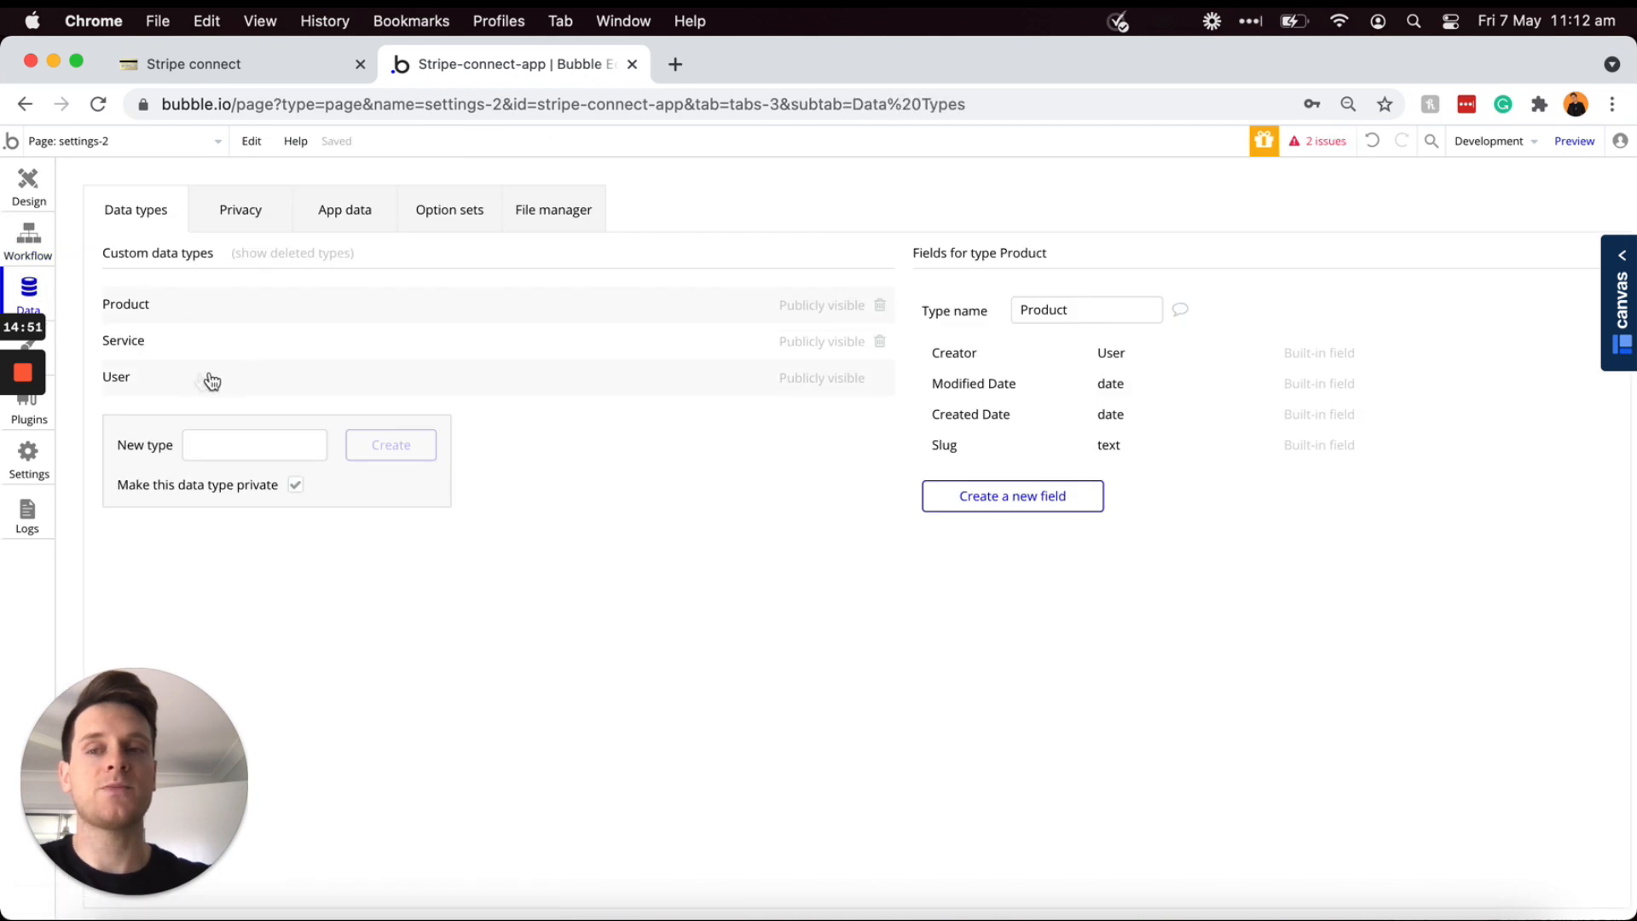
{"action": "left_click", "coordinate": [249, 386]}
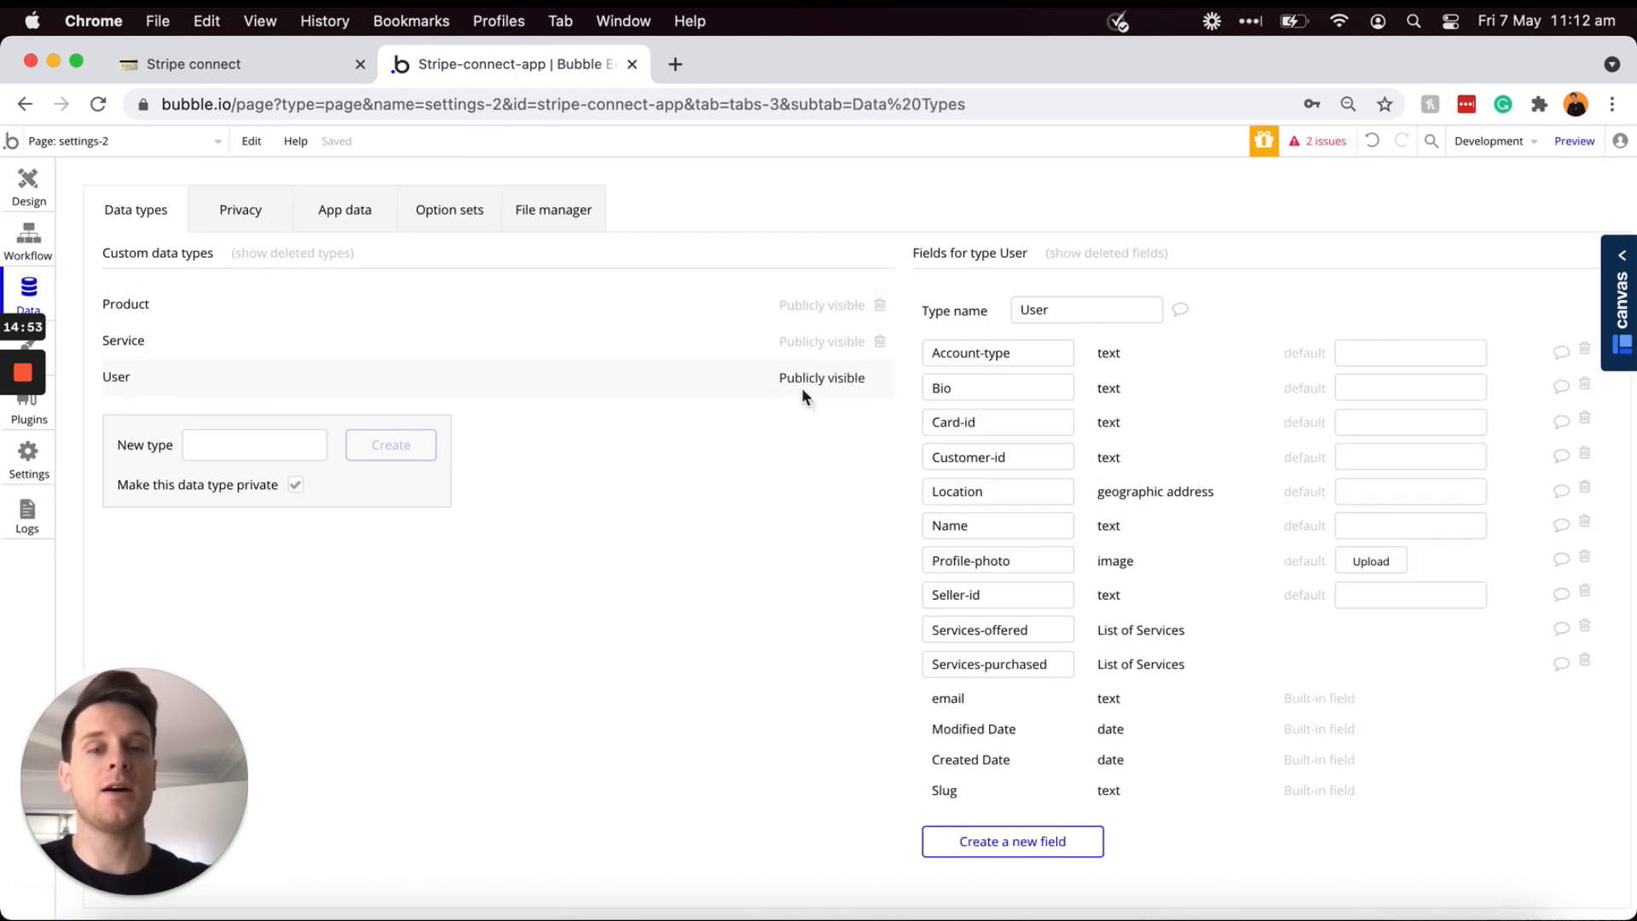
{"action": "left_click", "coordinate": [1022, 598]}
{"action": "key", "text": "super+a"}
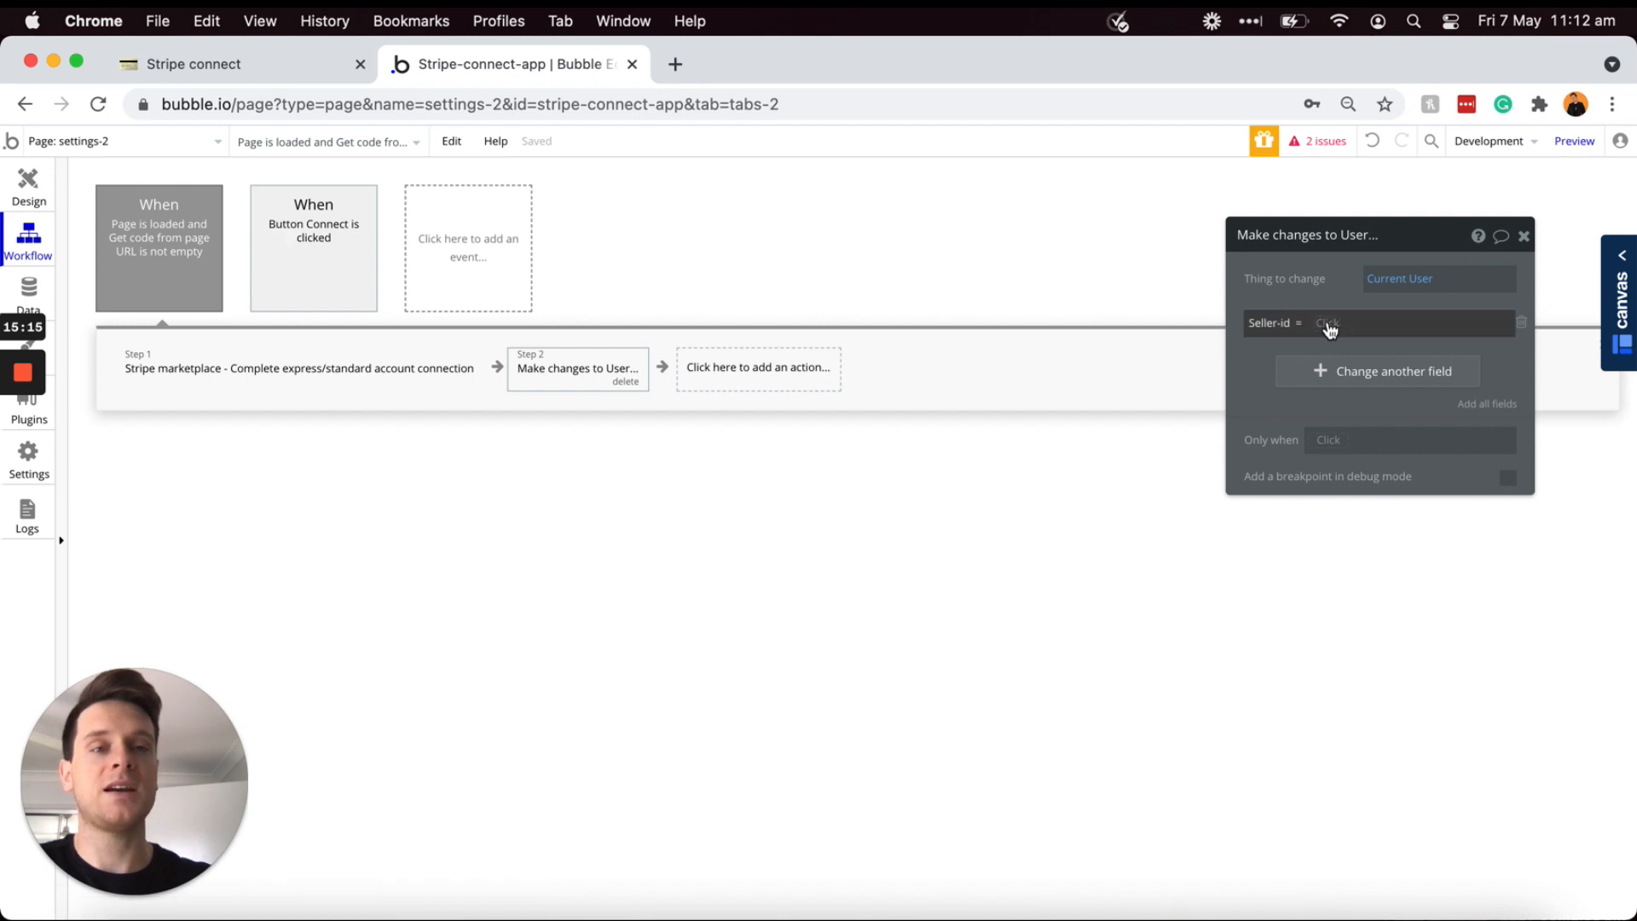
Step: Set the Seller-id value to Result of step 1's stripe_user_id
{"action": "left_click", "coordinate": [1328, 326]}
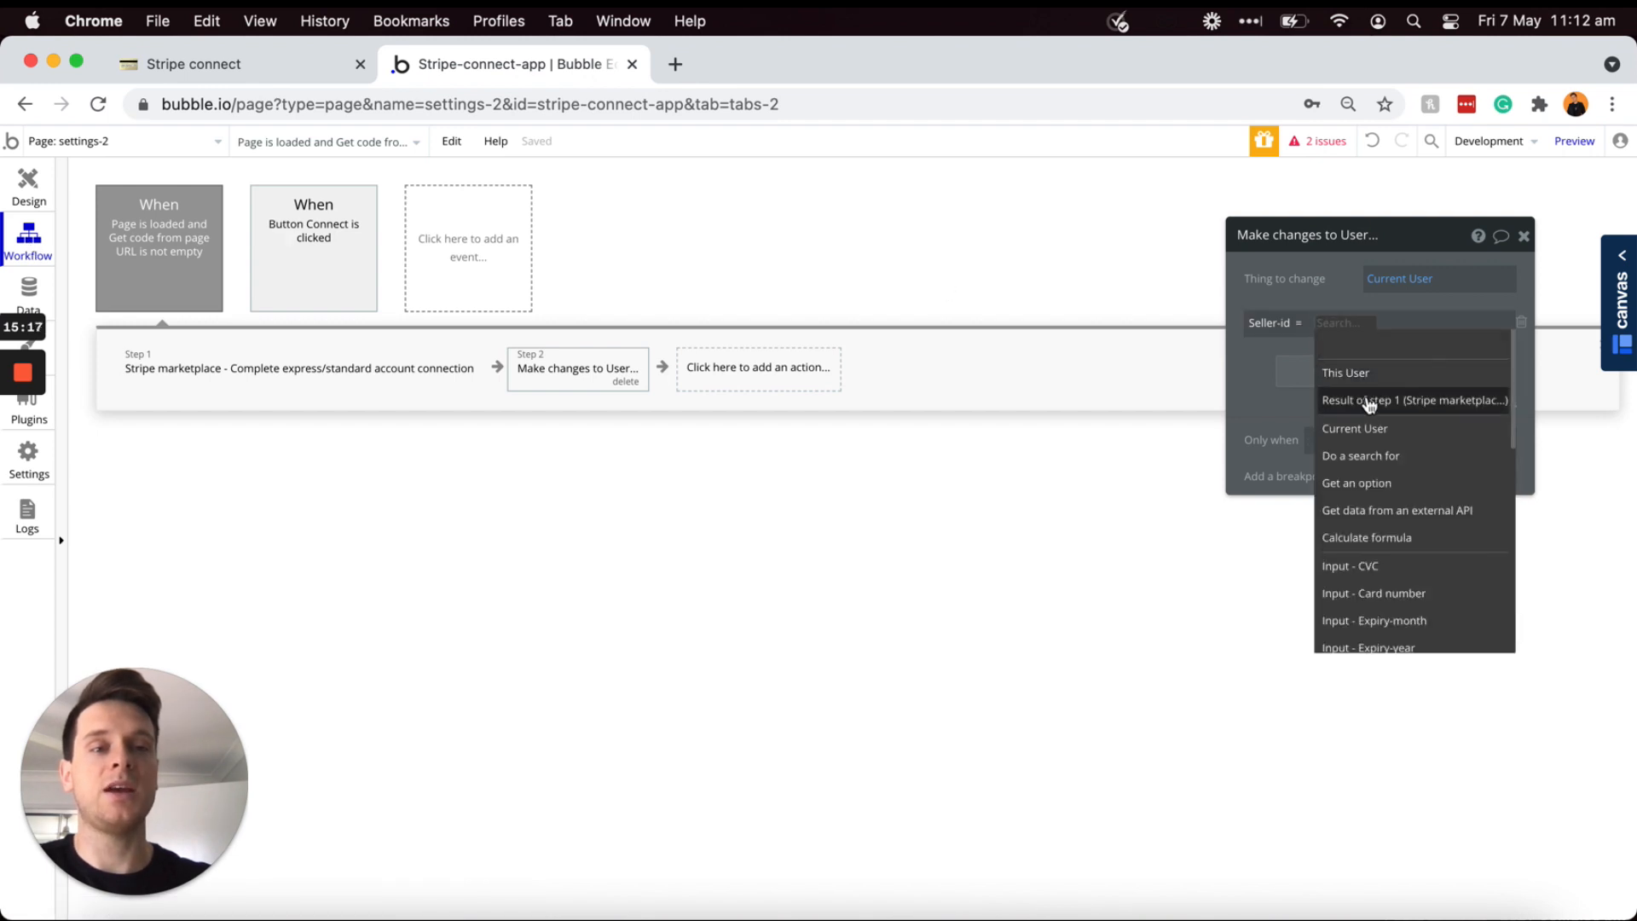
{"action": "left_click", "coordinate": [1408, 400]}
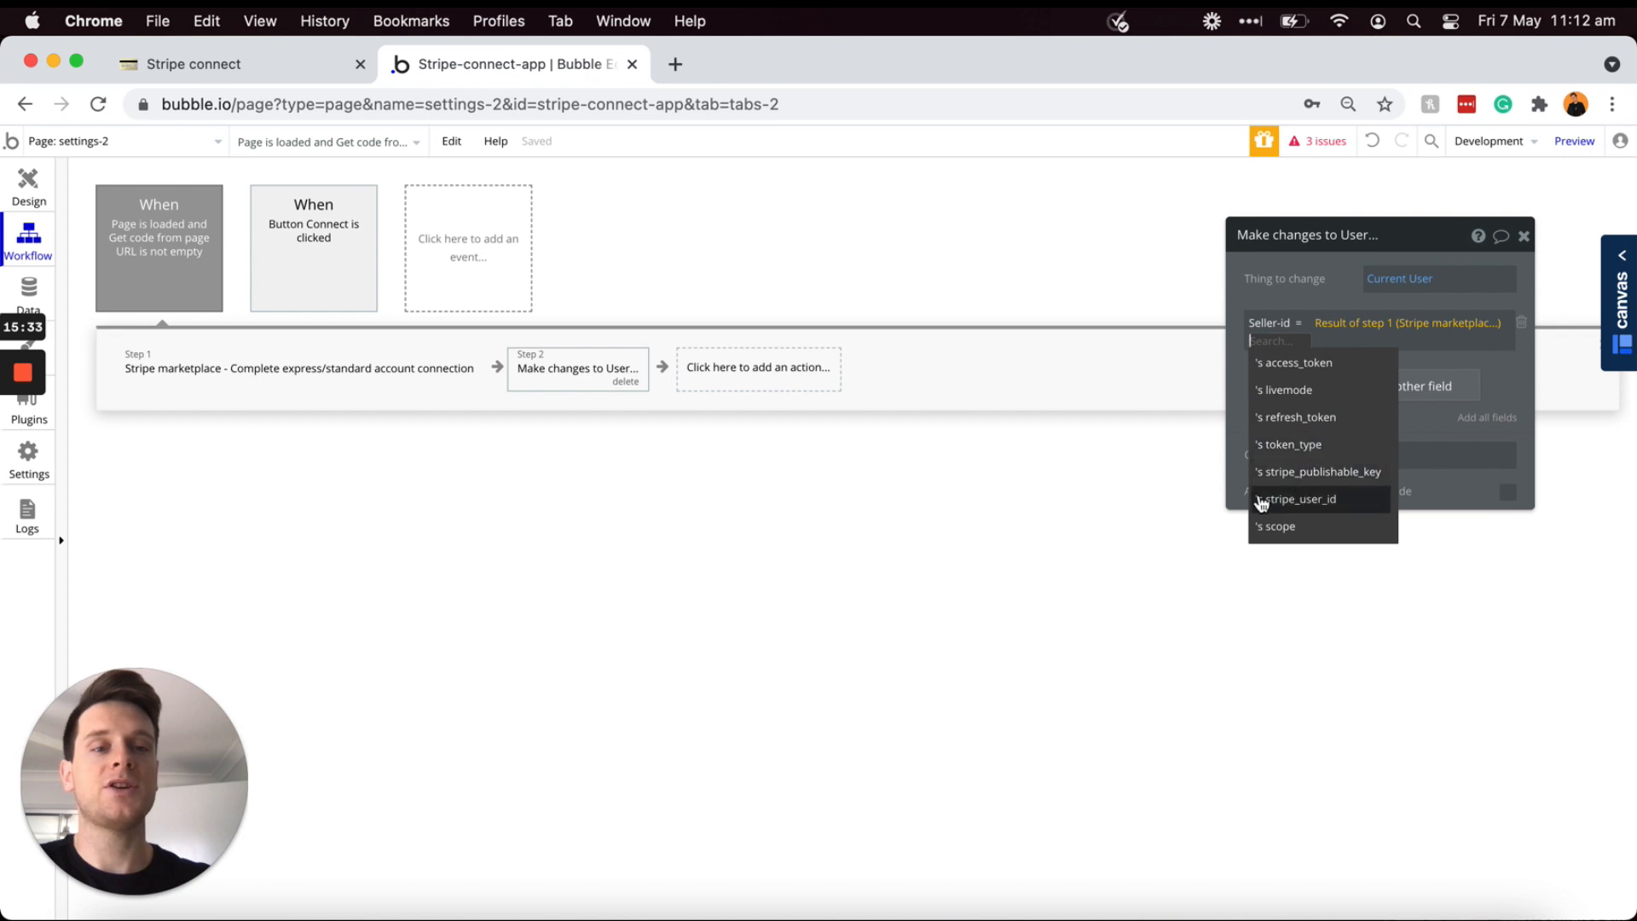
{"action": "left_click", "coordinate": [1315, 504]}
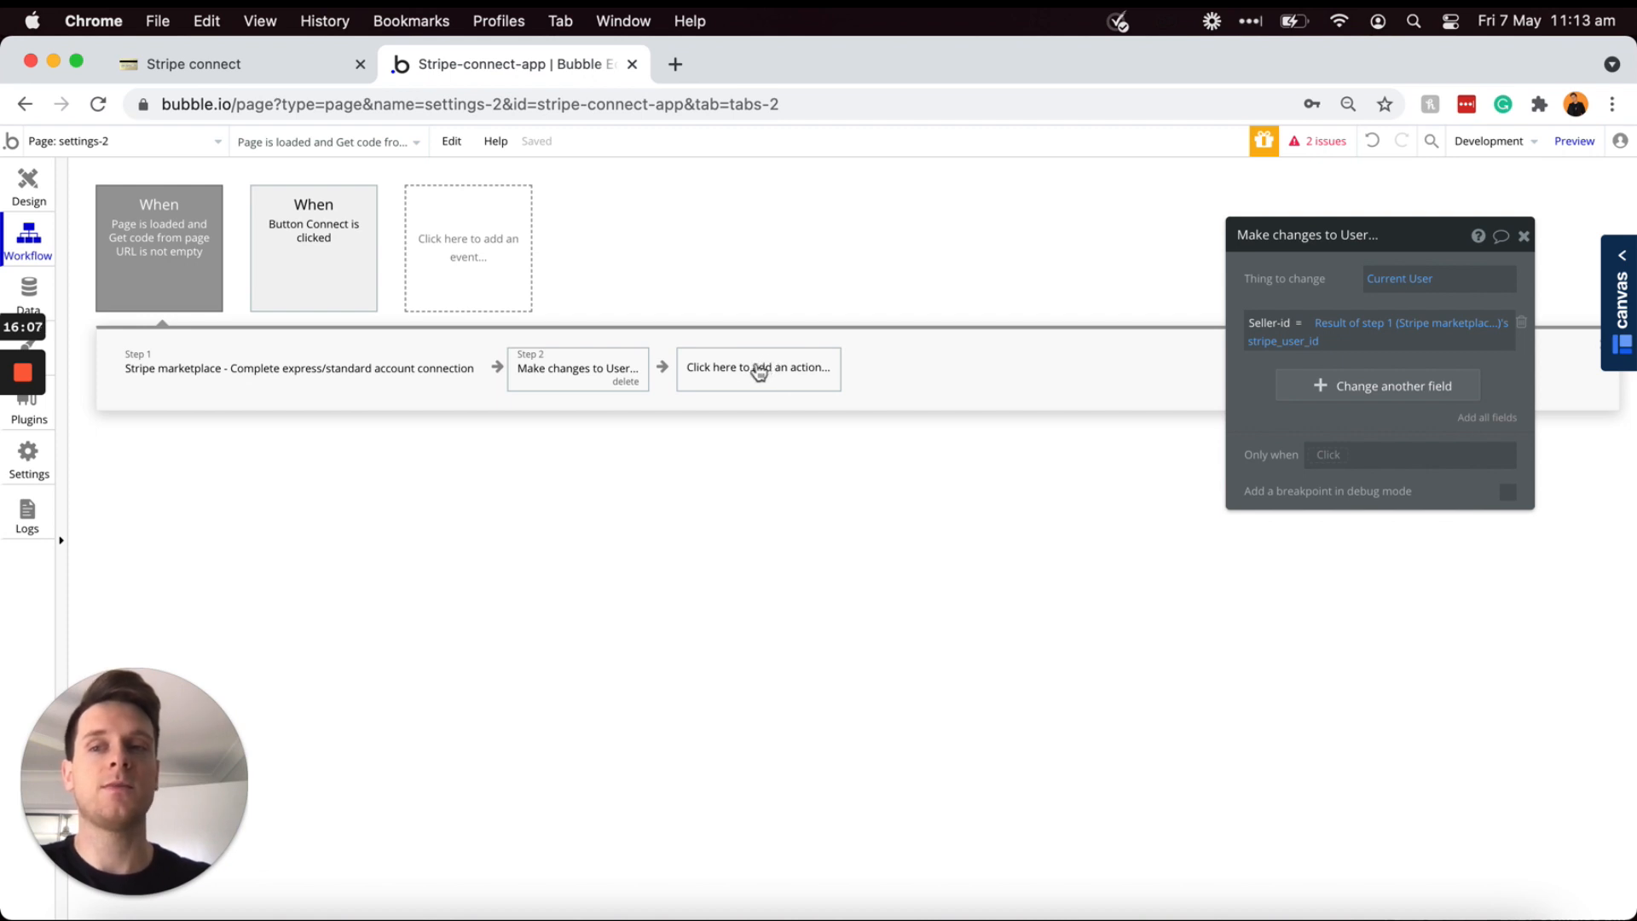
Step: Examine Popup A in the settings-2 page design and return to the workflow
{"action": "left_click", "coordinate": [30, 191]}
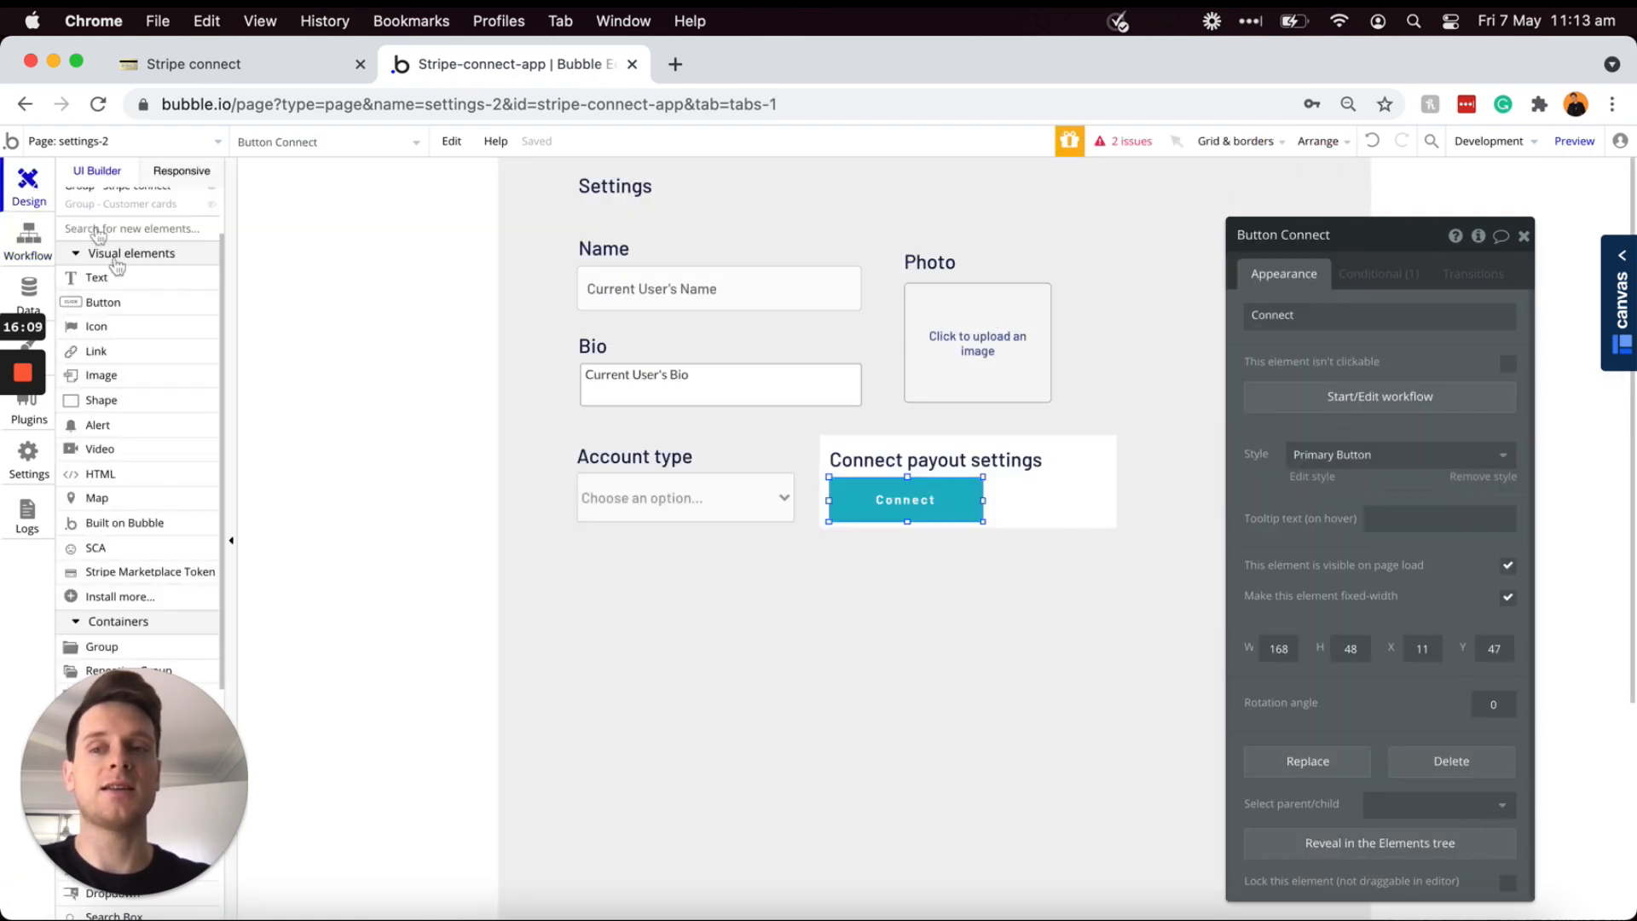
{"action": "left_click", "coordinate": [90, 248]}
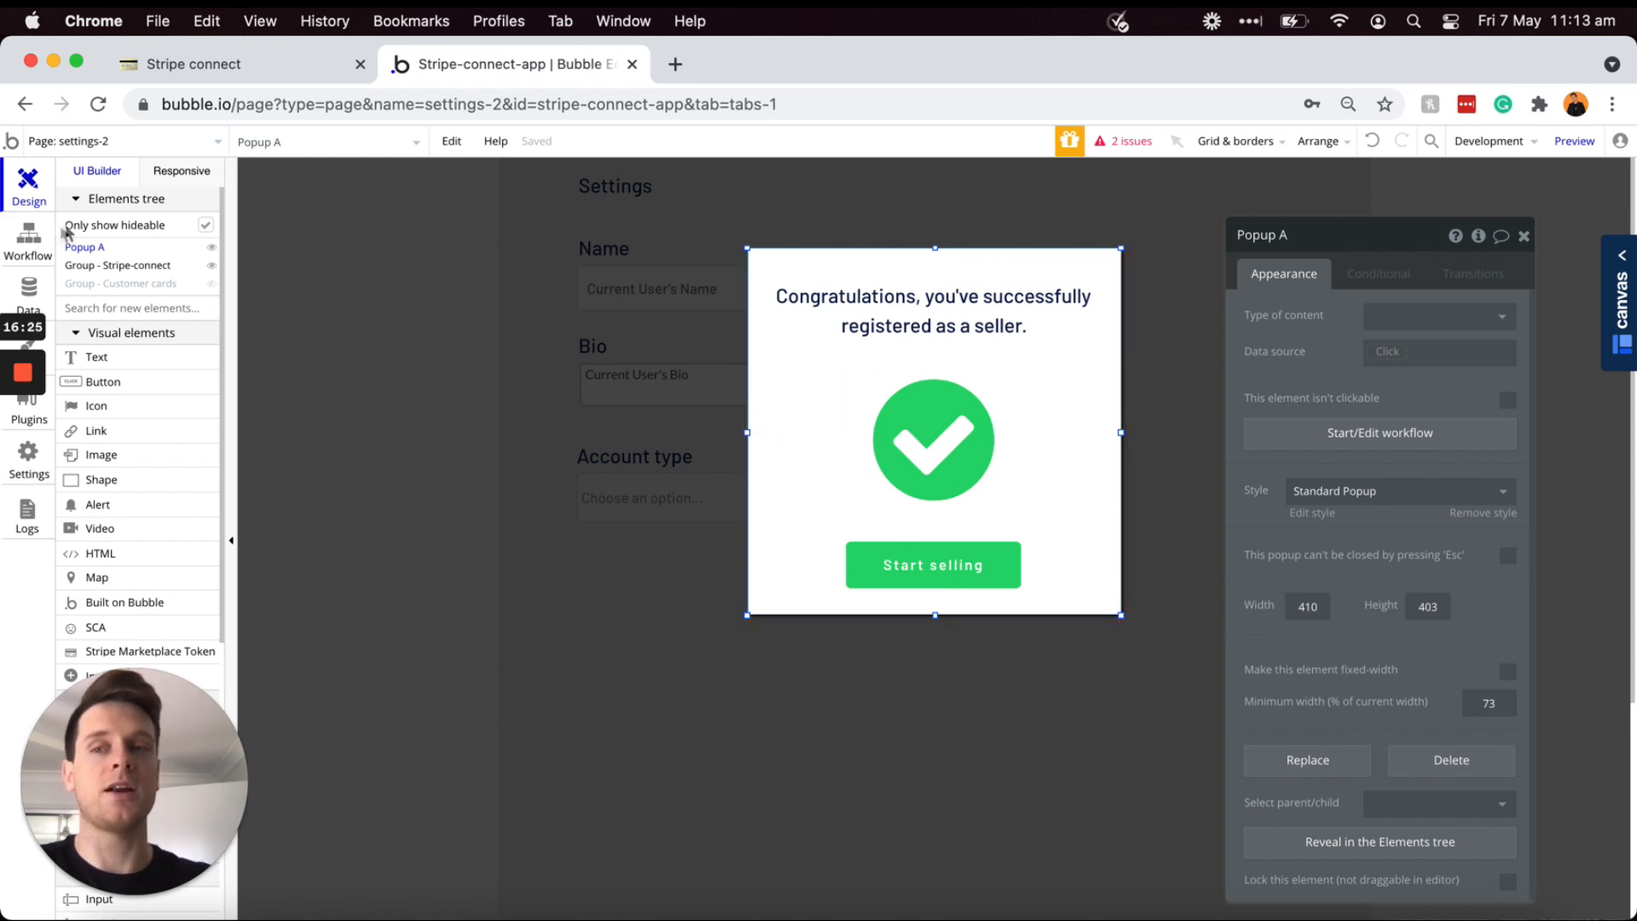
{"action": "left_click", "coordinate": [32, 245]}
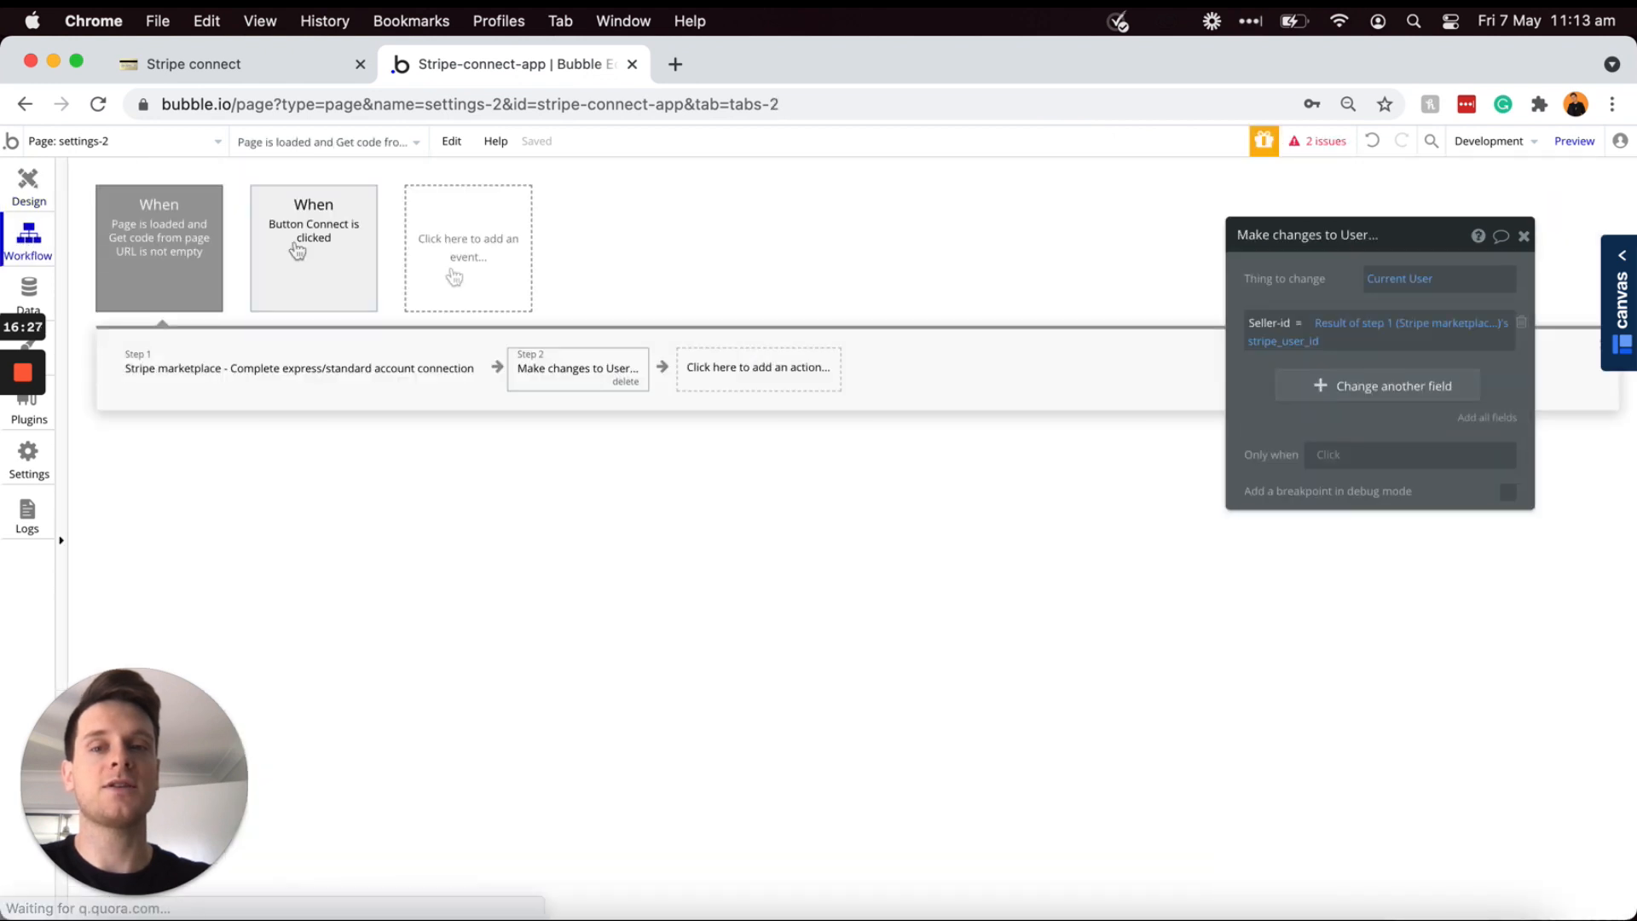
Step: Add a Show an element action as the third step of the Page is loaded workflow, with Popup A as its element
{"action": "left_click", "coordinate": [727, 369]}
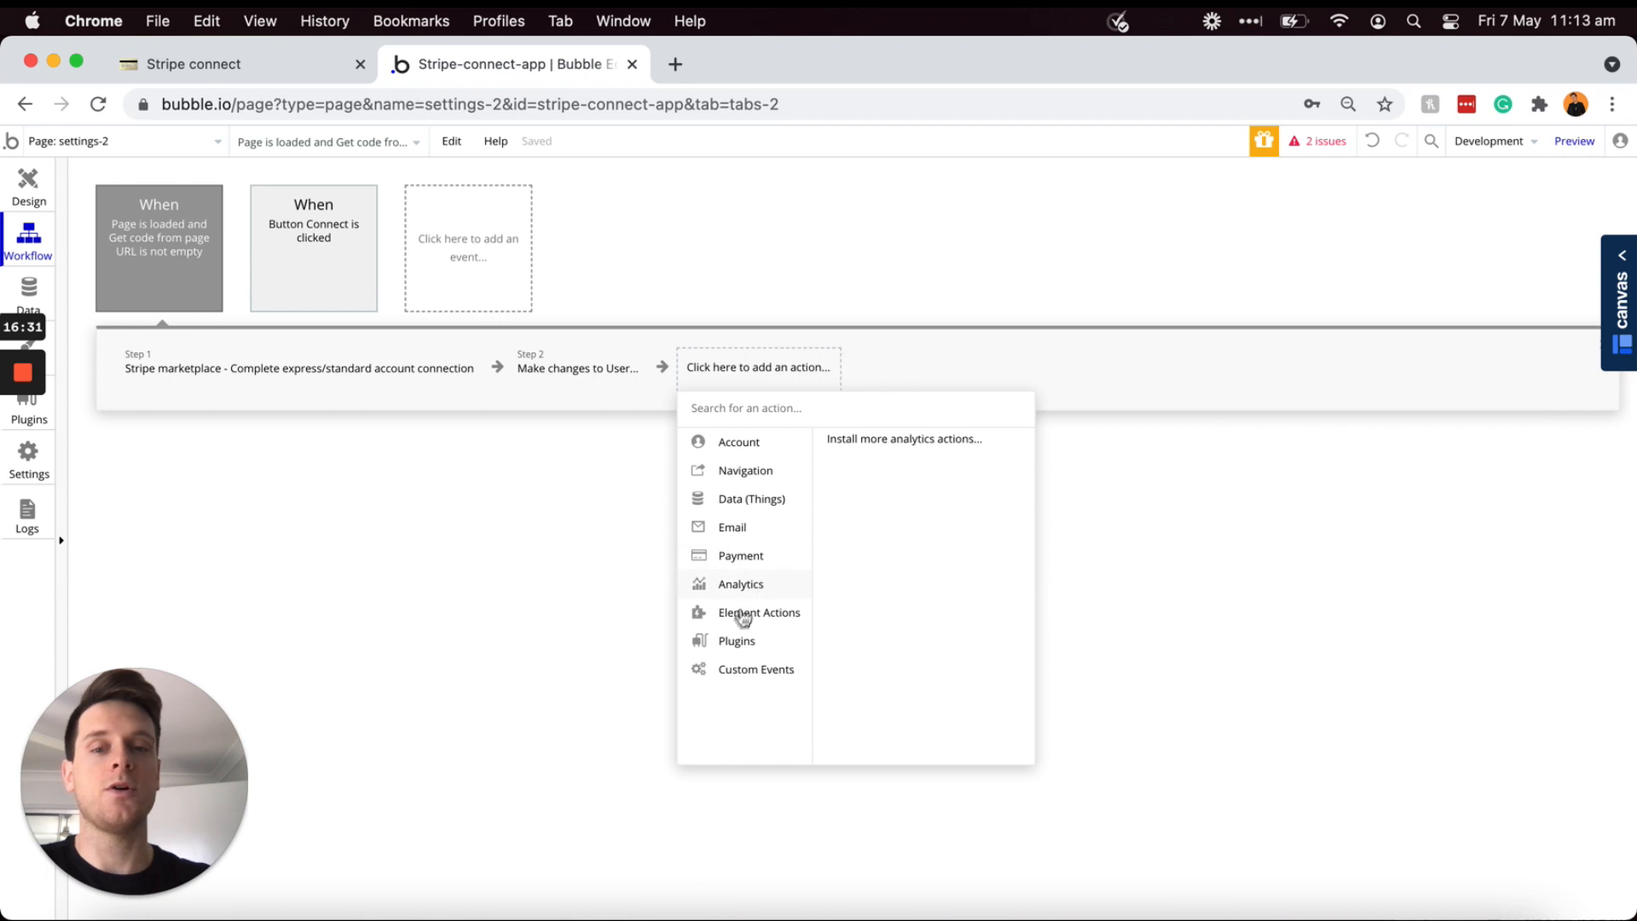
{"action": "mouse_move", "coordinate": [742, 616]}
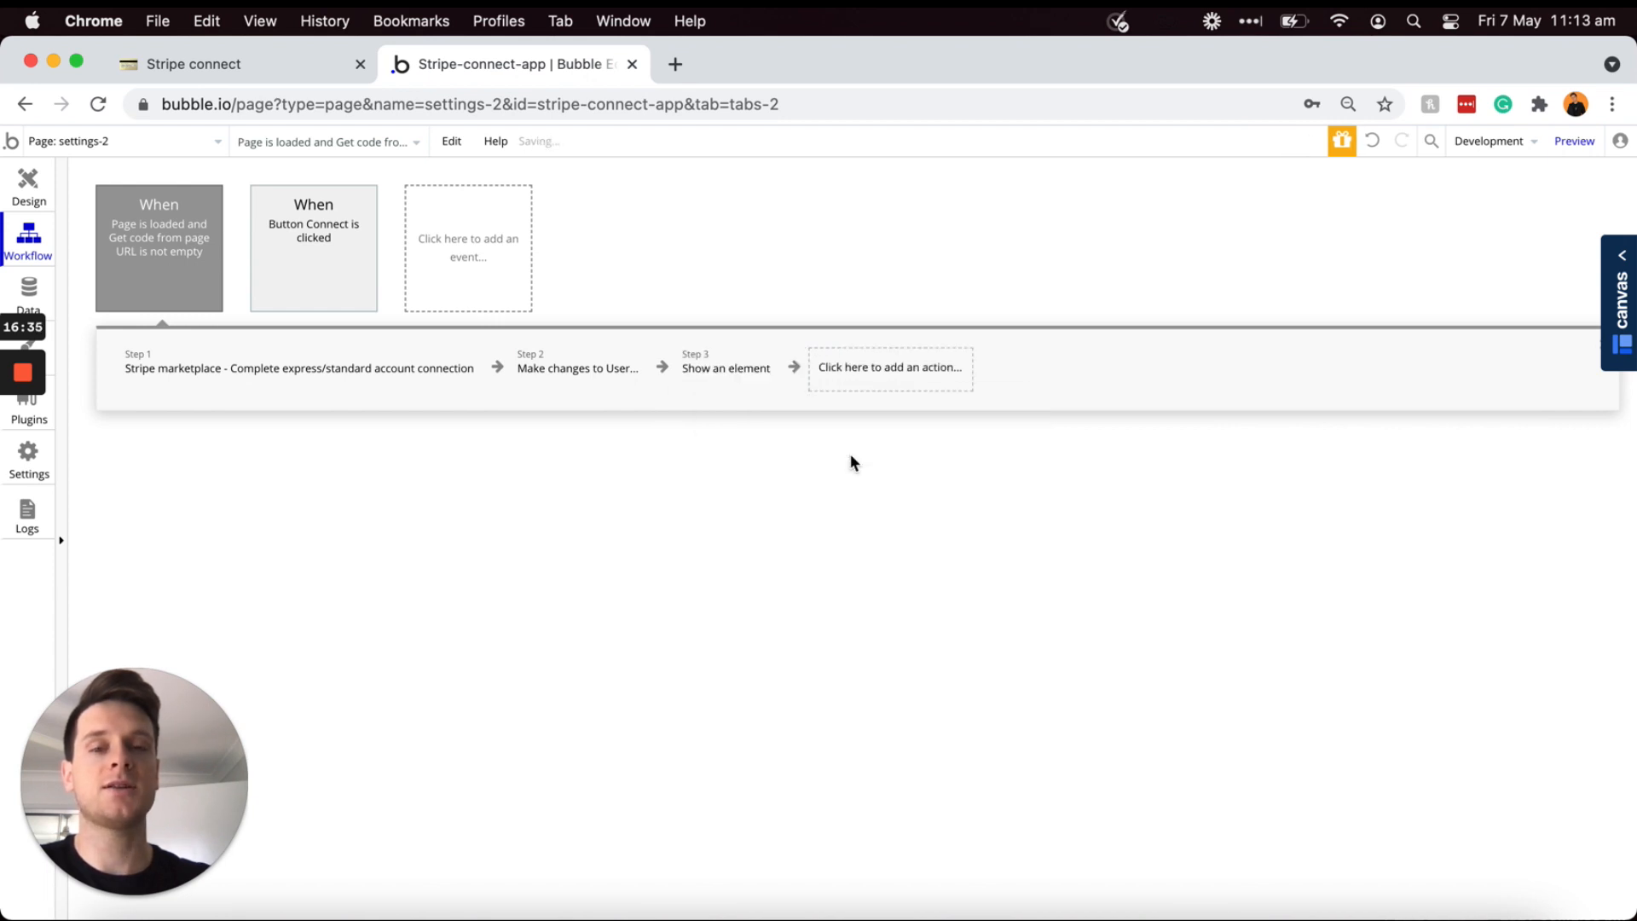
{"action": "left_click", "coordinate": [850, 457]}
{"action": "left_click", "coordinate": [1384, 277]}
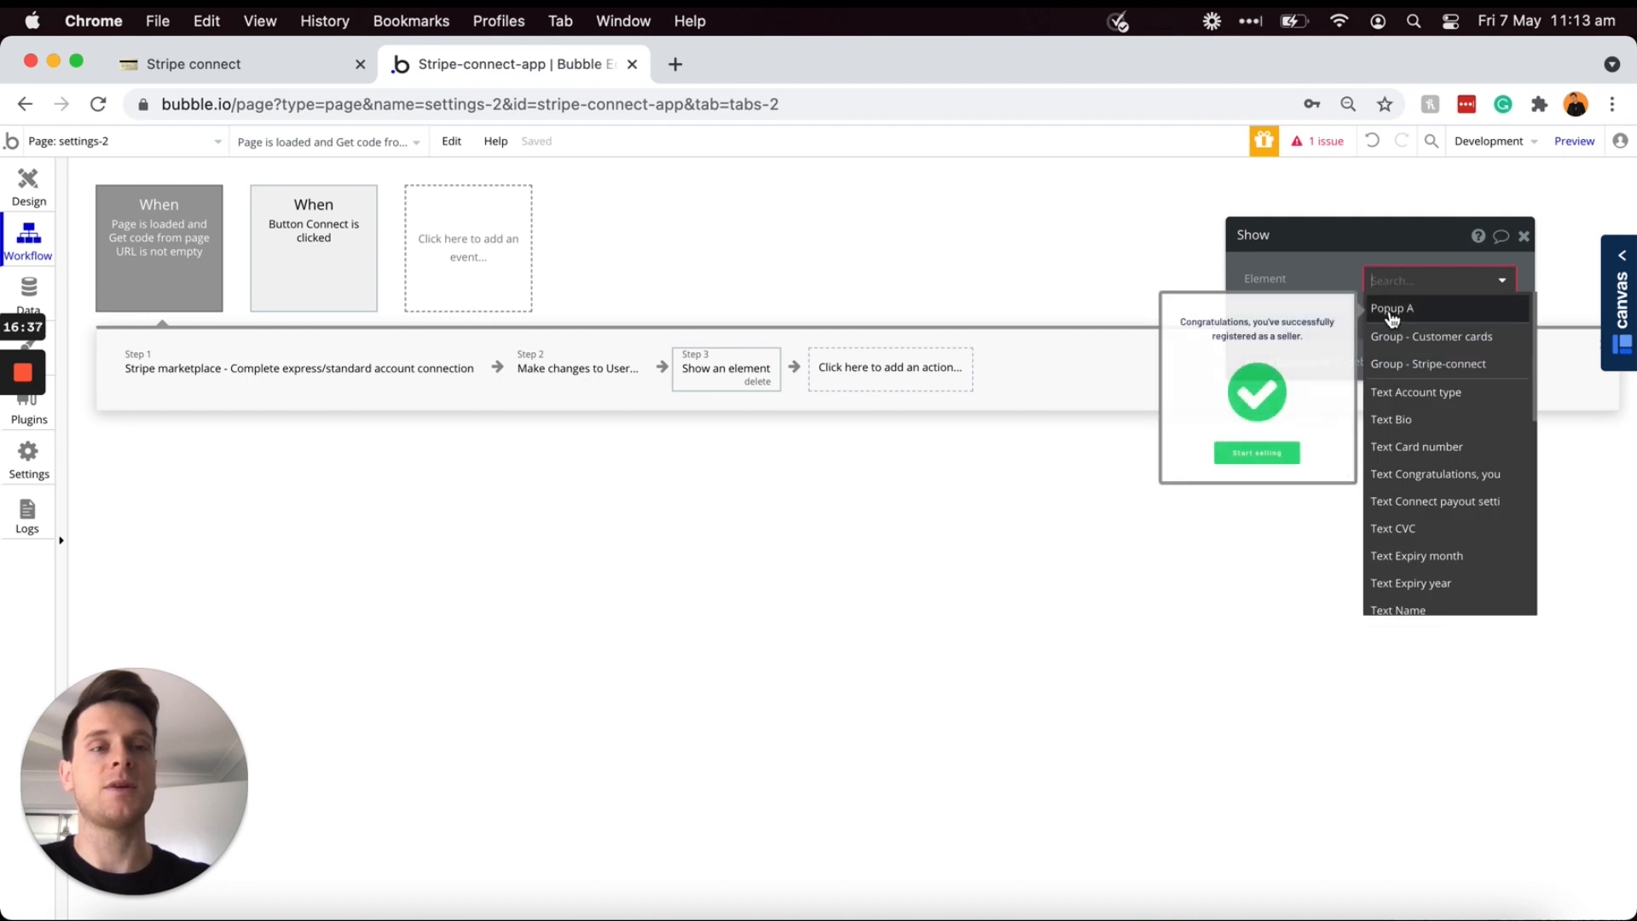
{"action": "left_click", "coordinate": [1387, 310]}
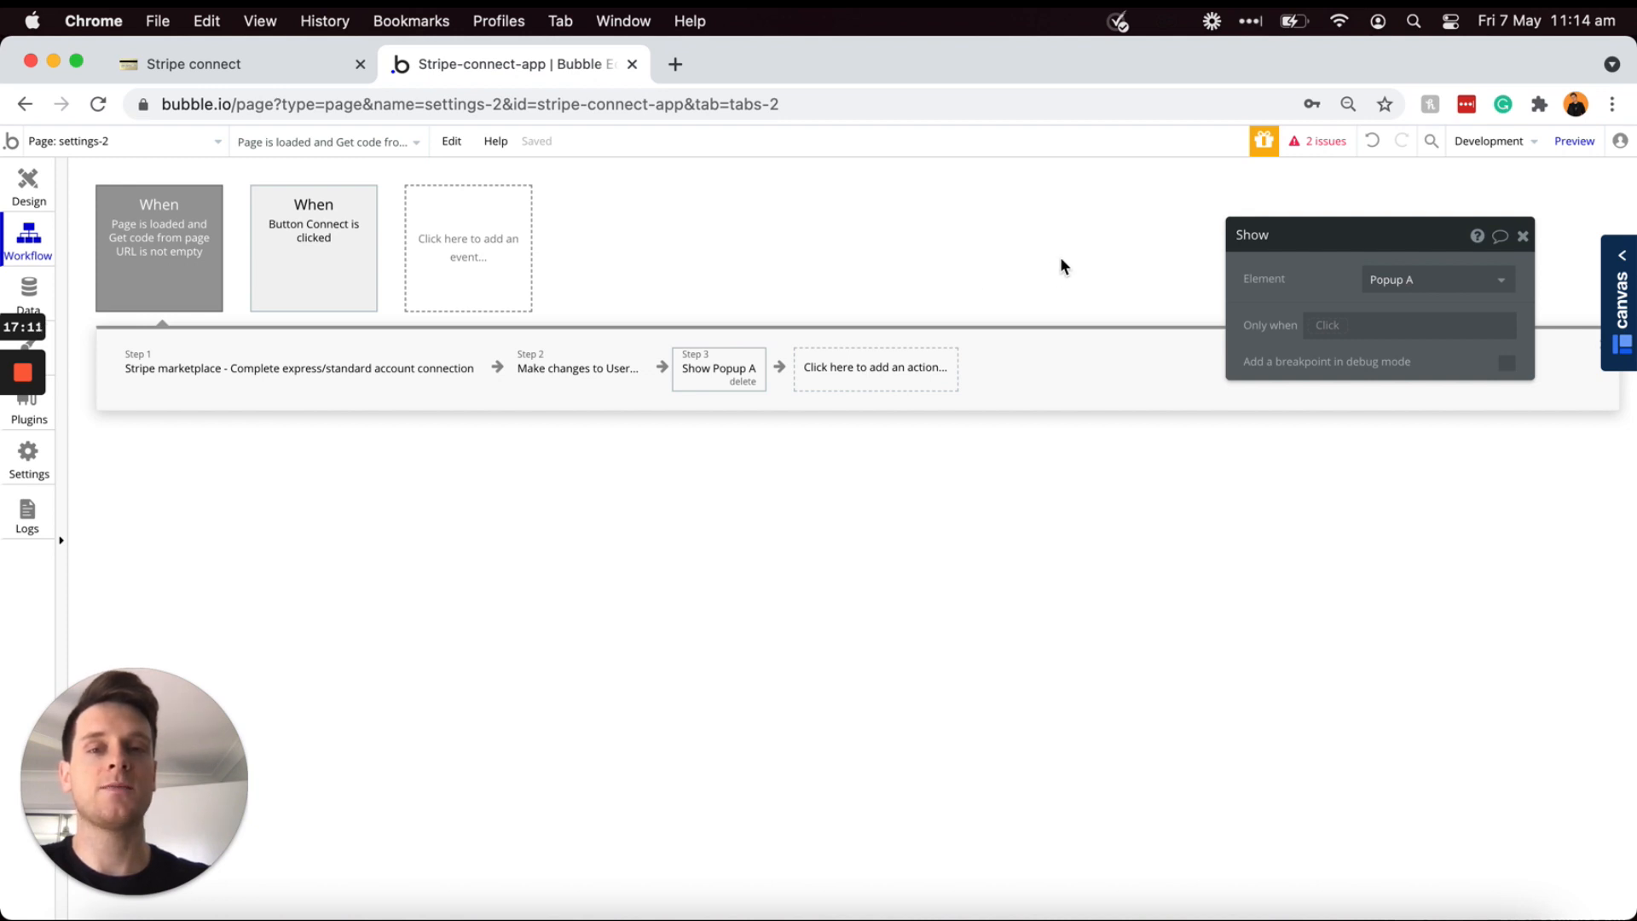
Step: Review the actions in the Connect button's workflow and in the Page is loaded workflow
{"action": "left_click", "coordinate": [348, 230]}
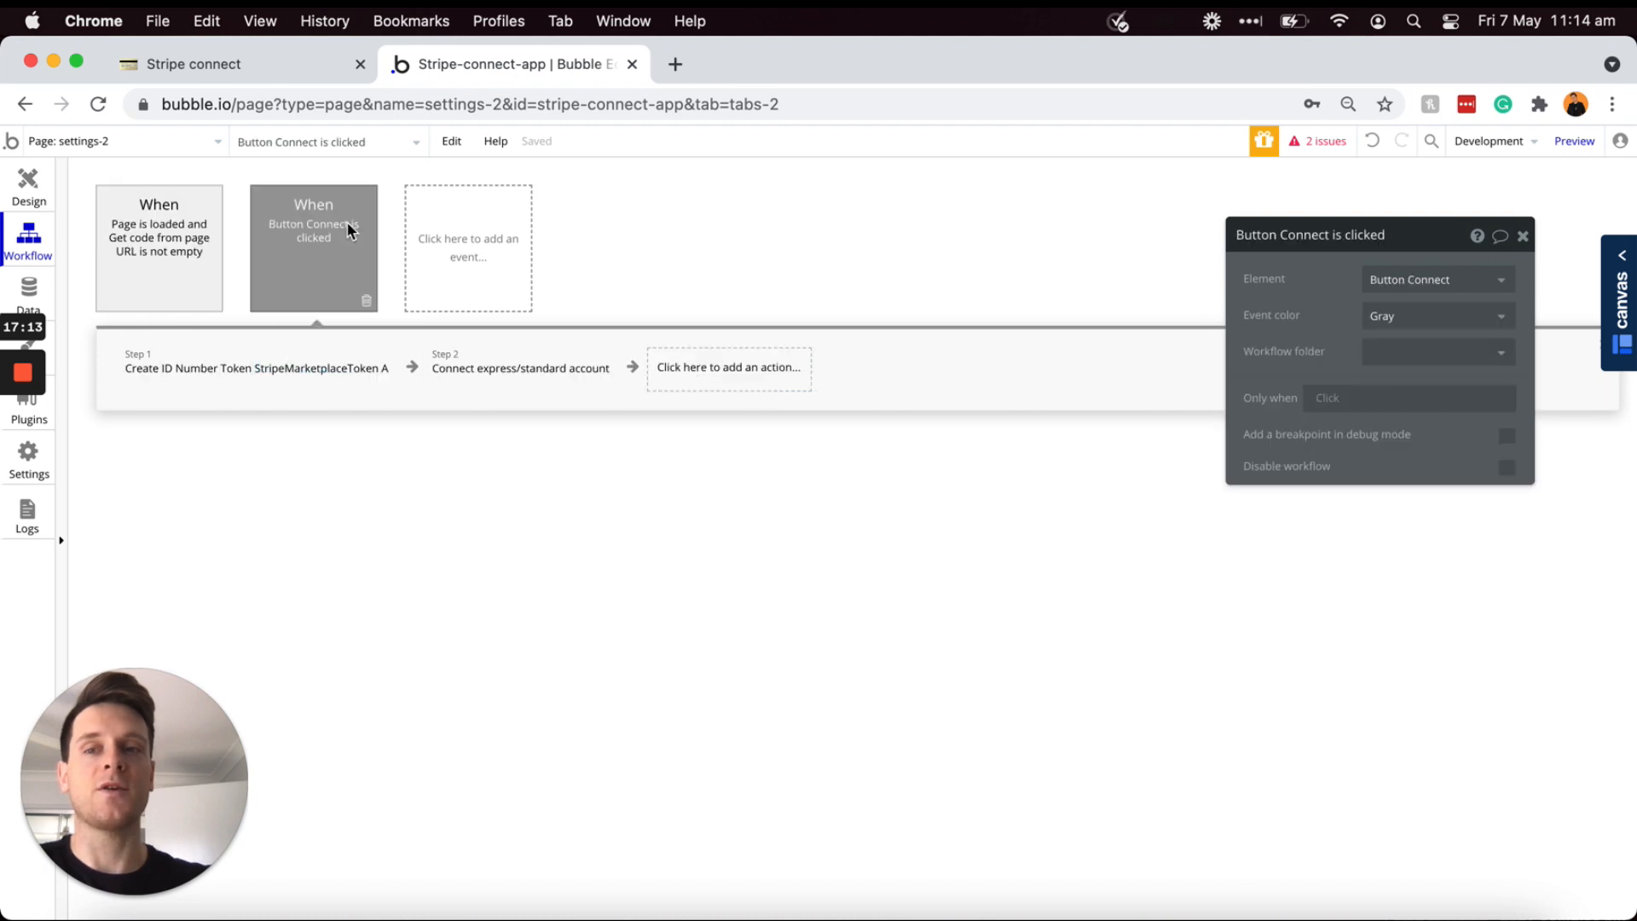
{"action": "left_click", "coordinate": [256, 370]}
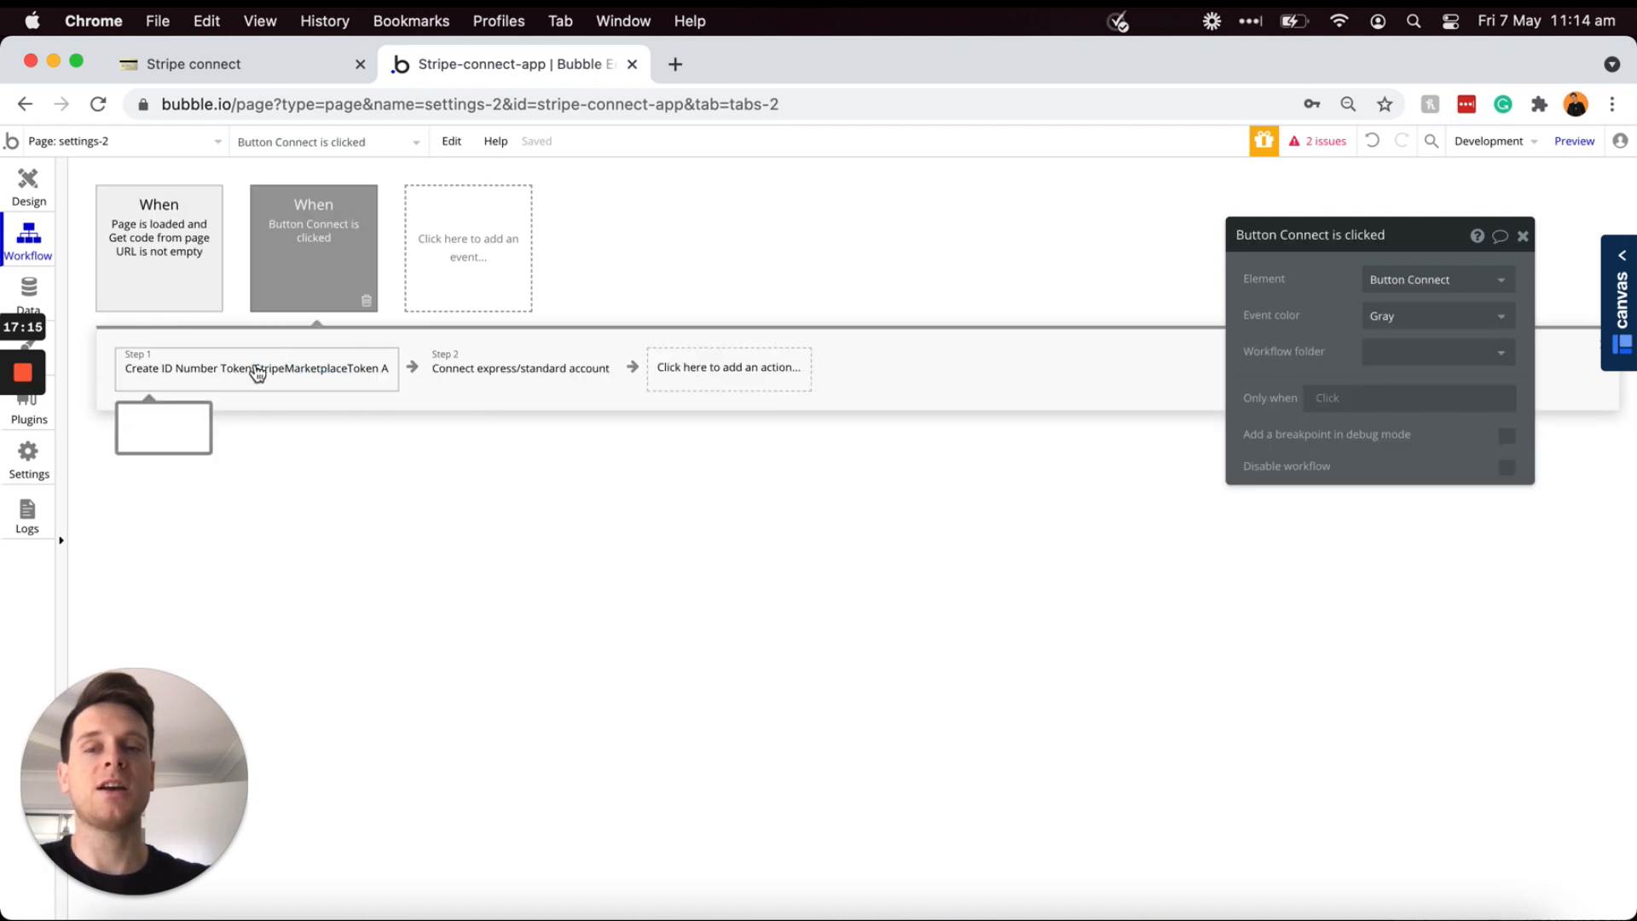
{"action": "left_click", "coordinate": [491, 383]}
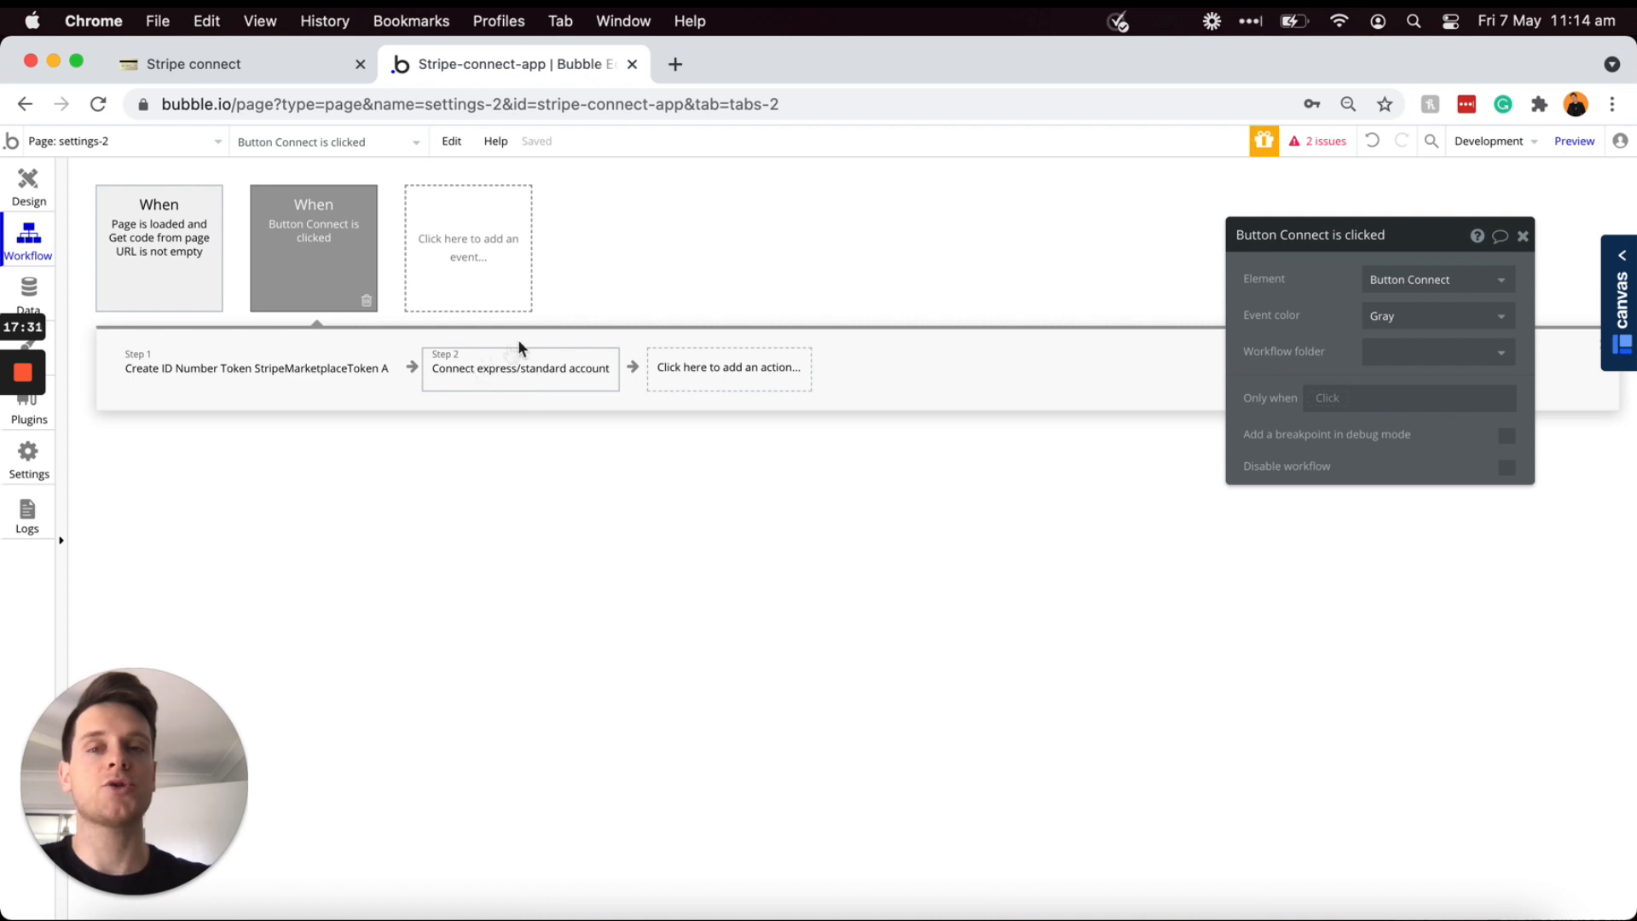
{"action": "left_click", "coordinate": [191, 255]}
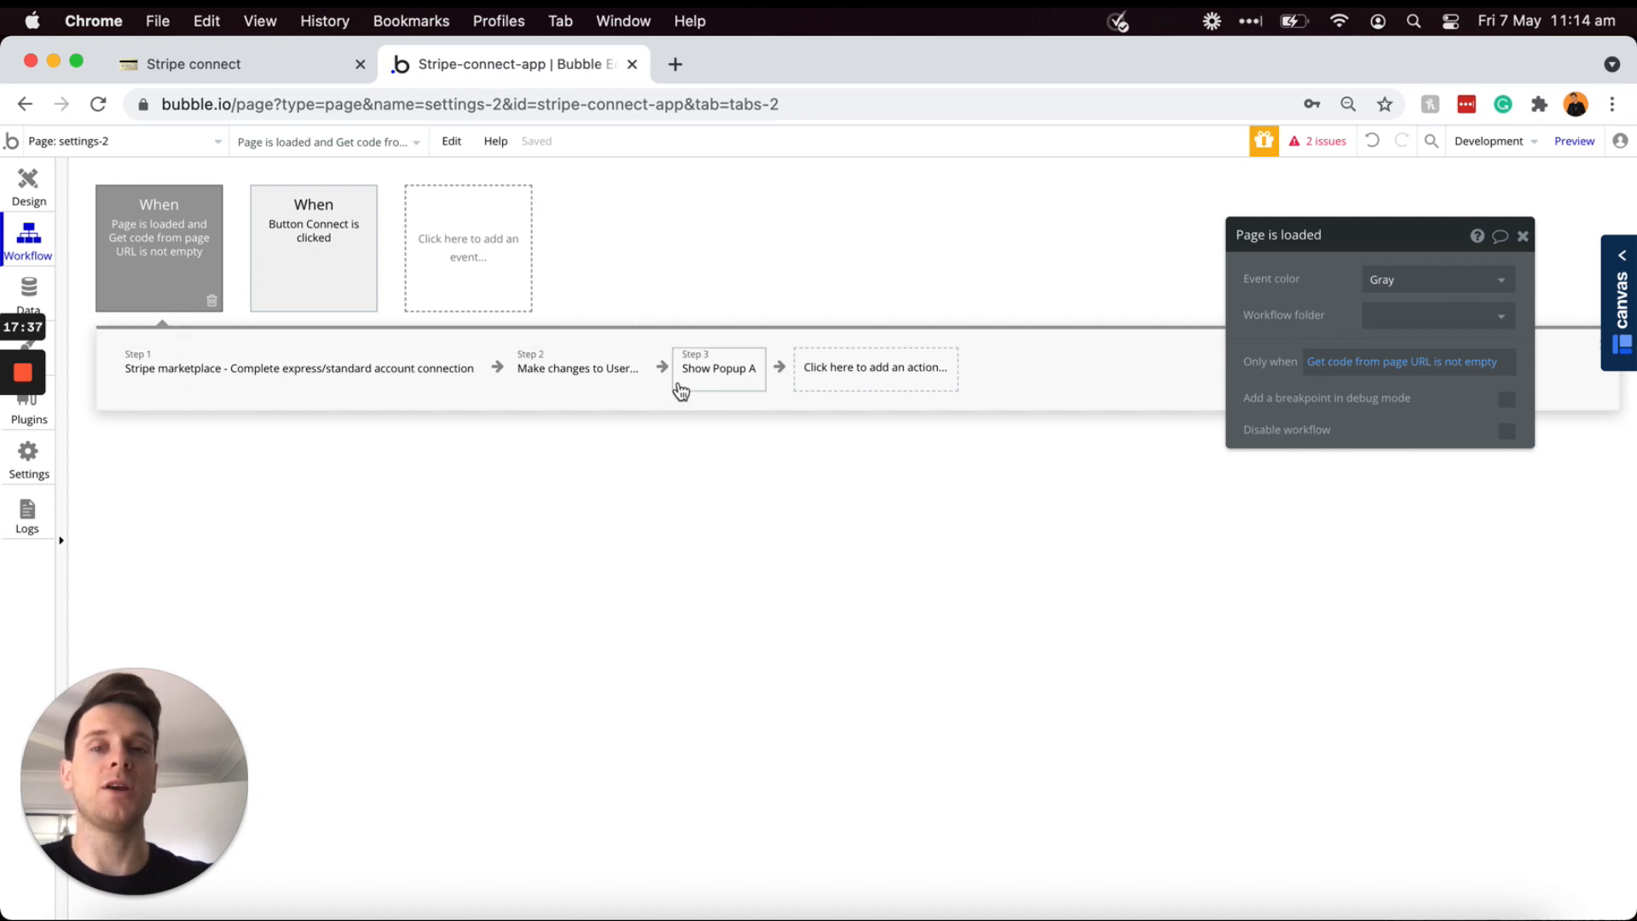
{"action": "mouse_move", "coordinate": [715, 377]}
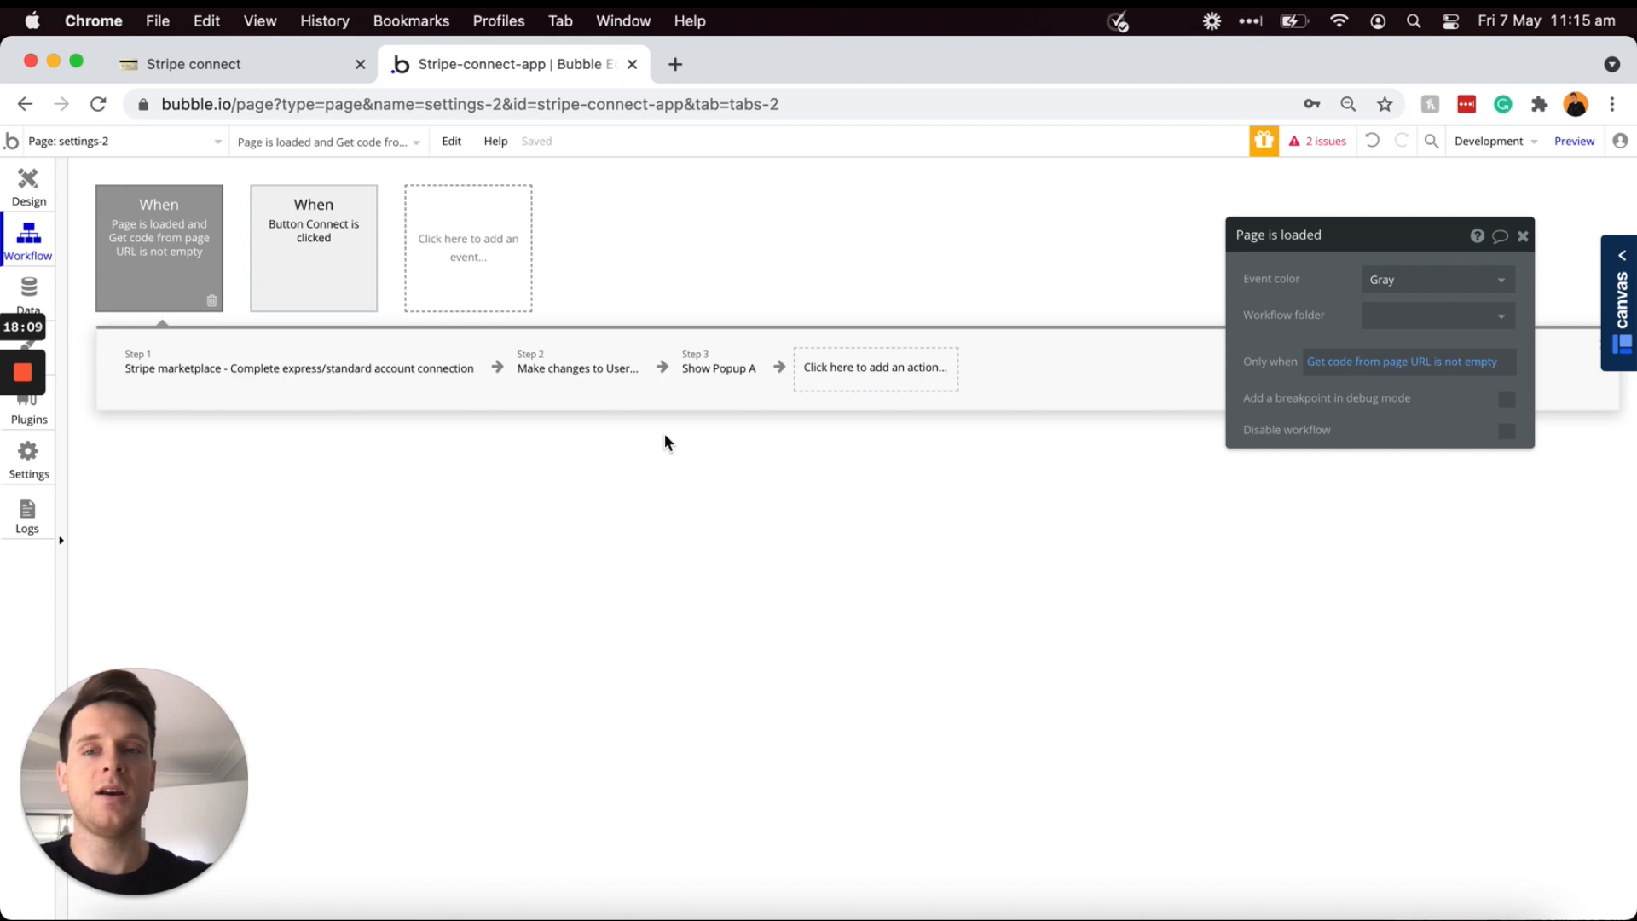
Step: Switch to the Stripe dashboard and start adding a redirect URI in the live-mode Connect settings
{"action": "key", "text": "ctrl+Up"}
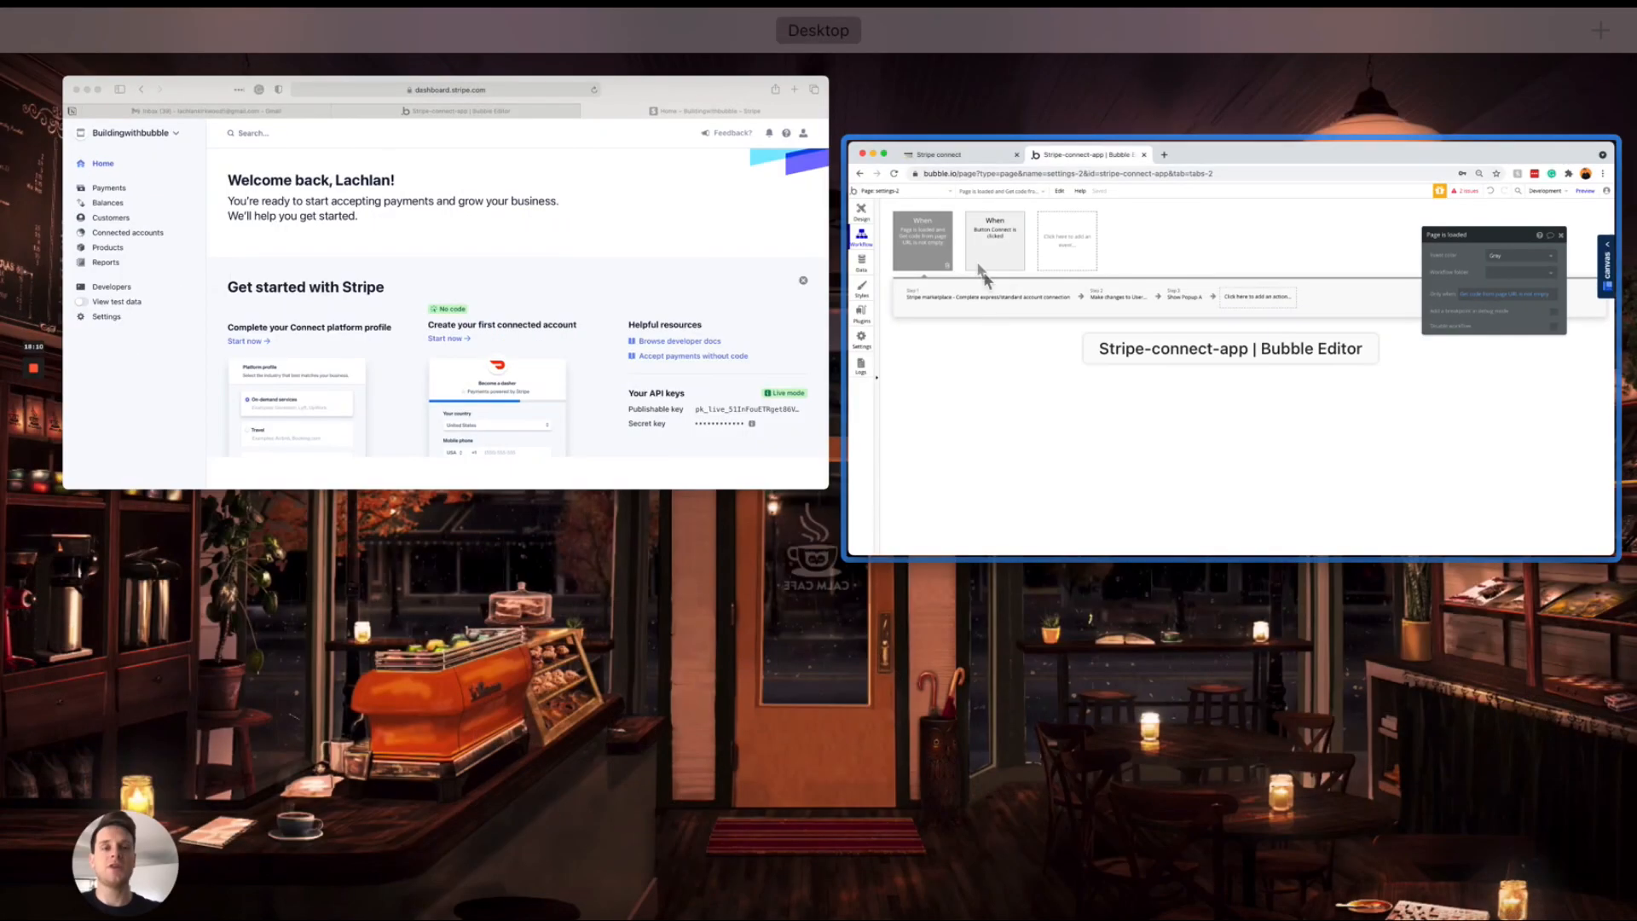
{"action": "left_click", "coordinate": [780, 354]}
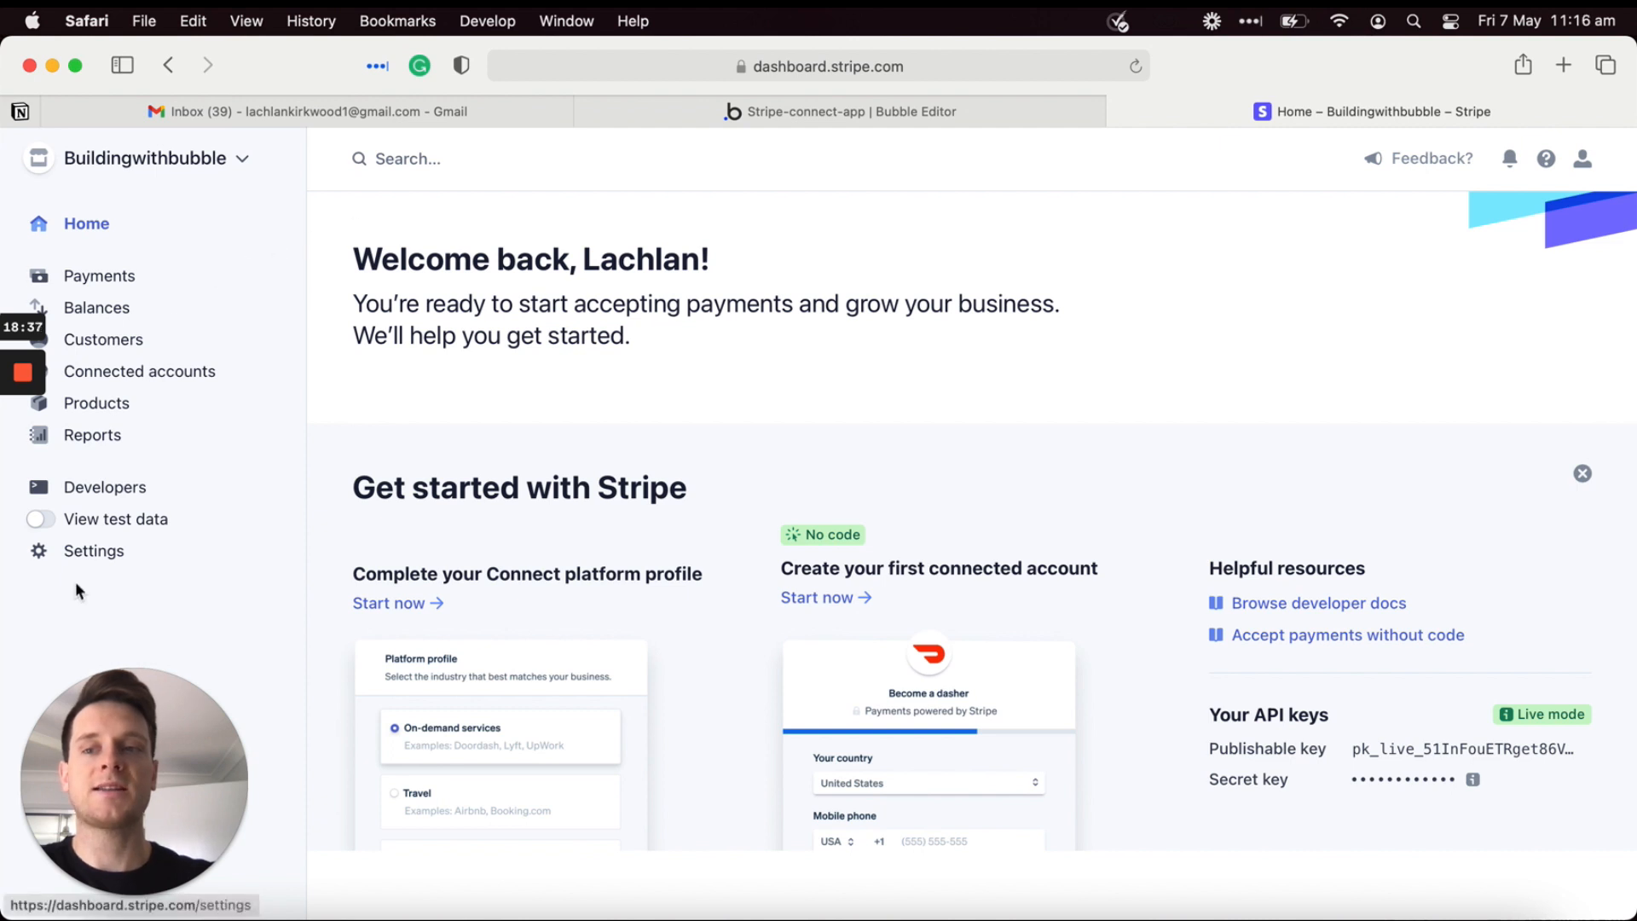
{"action": "left_click", "coordinate": [86, 554]}
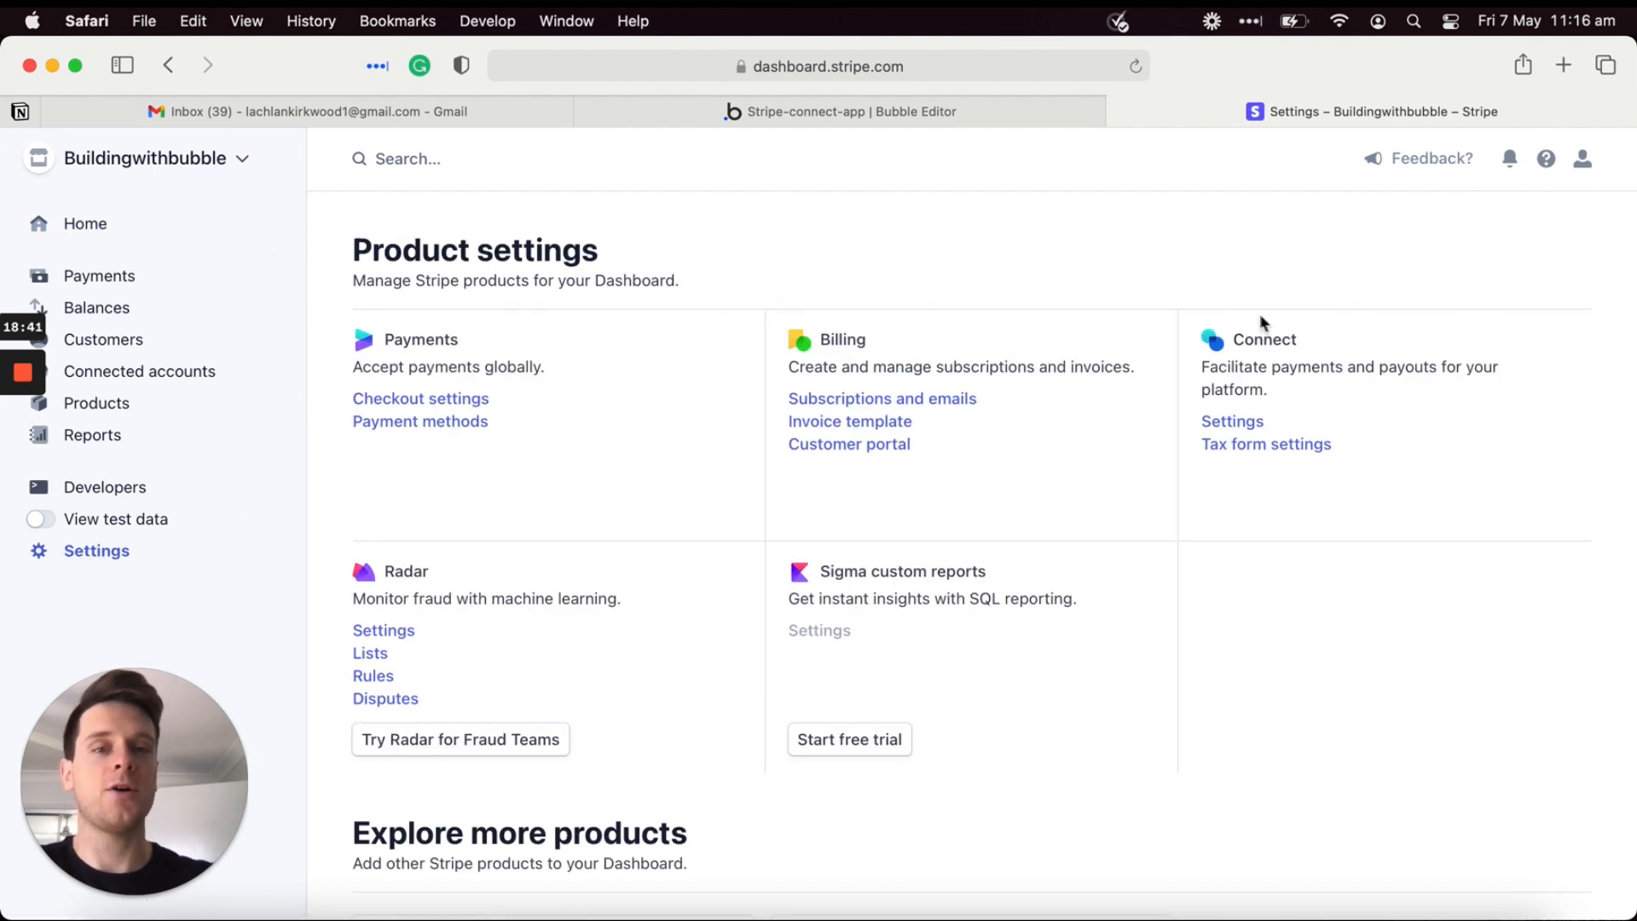
{"action": "left_click", "coordinate": [1231, 424]}
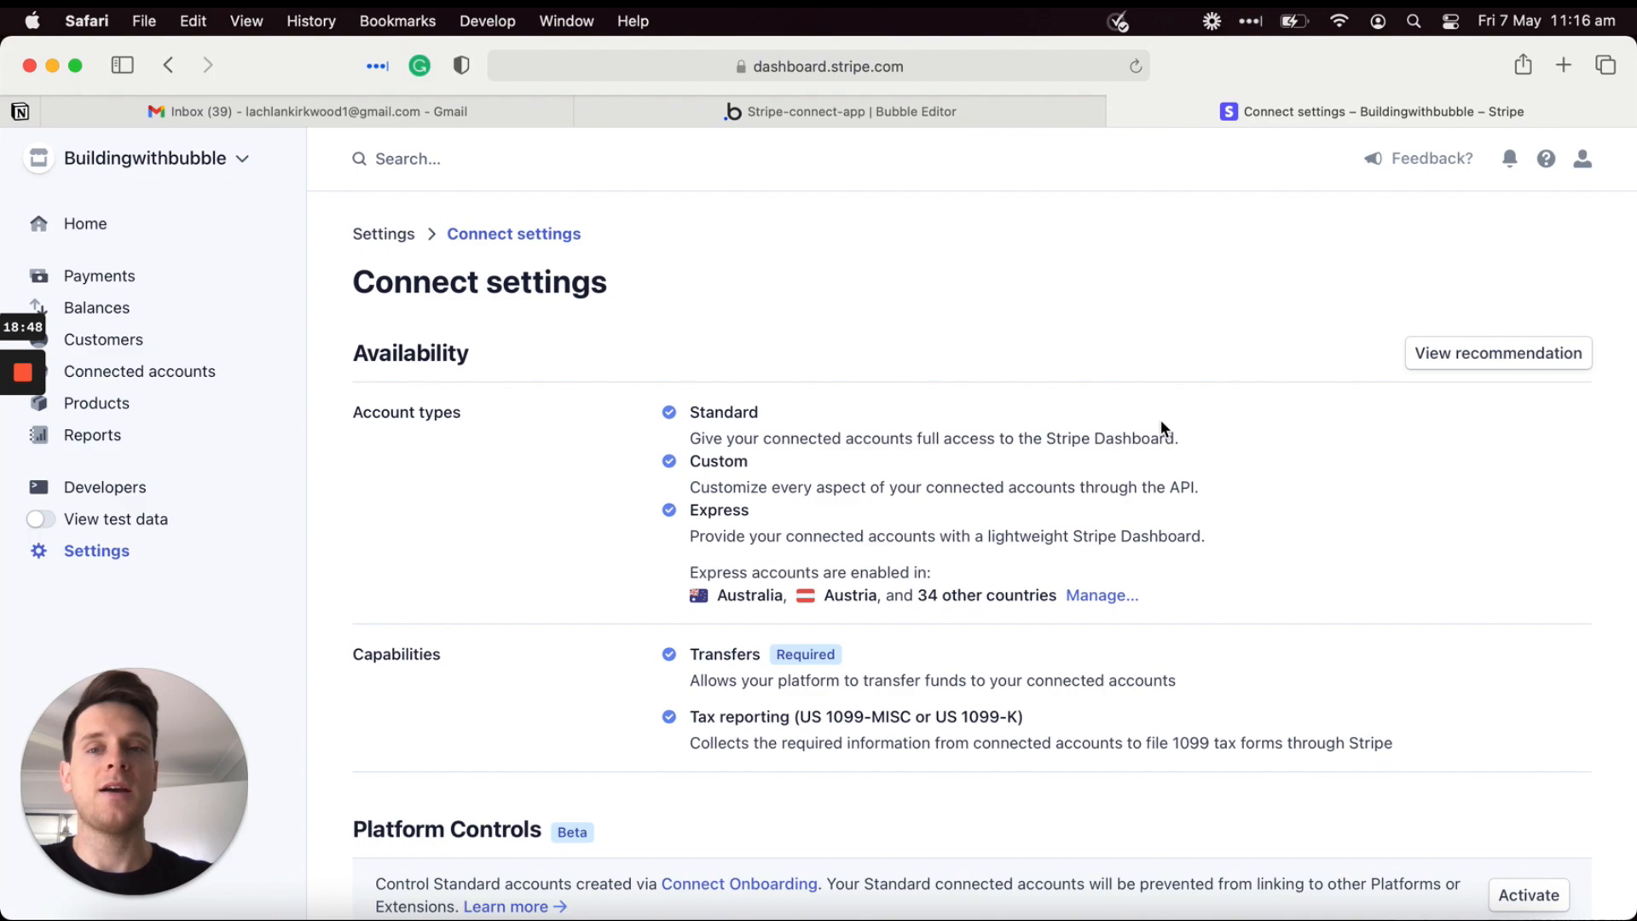
{"action": "scroll", "coordinate": [1161, 426], "scroll_direction": "down", "scroll_amount": 15}
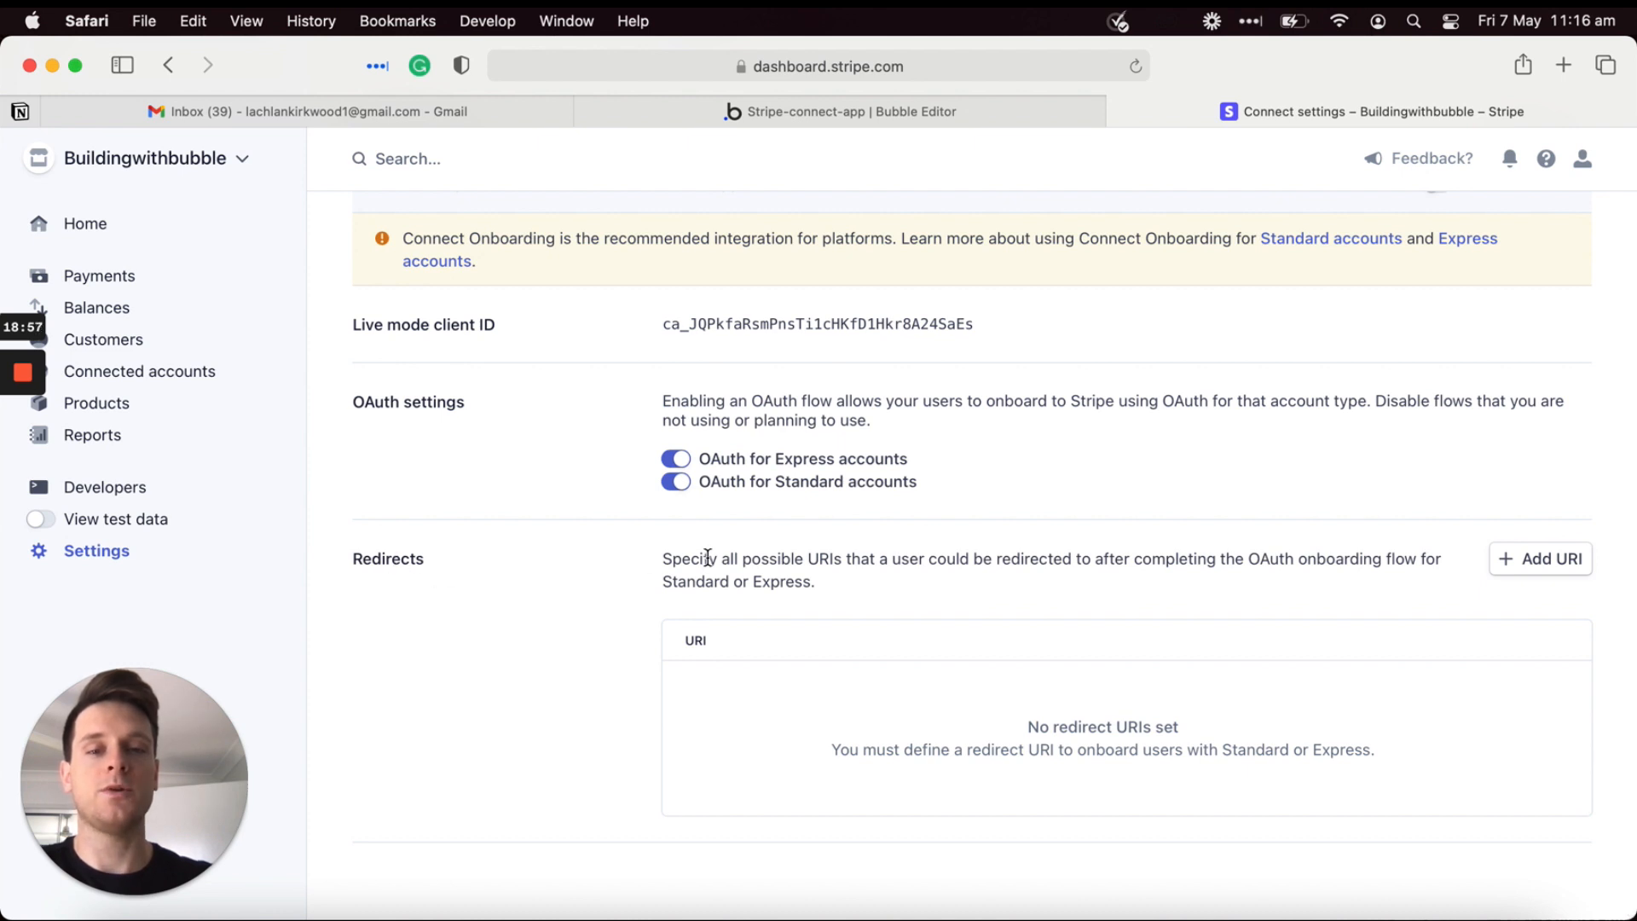
{"action": "left_click", "coordinate": [1534, 561]}
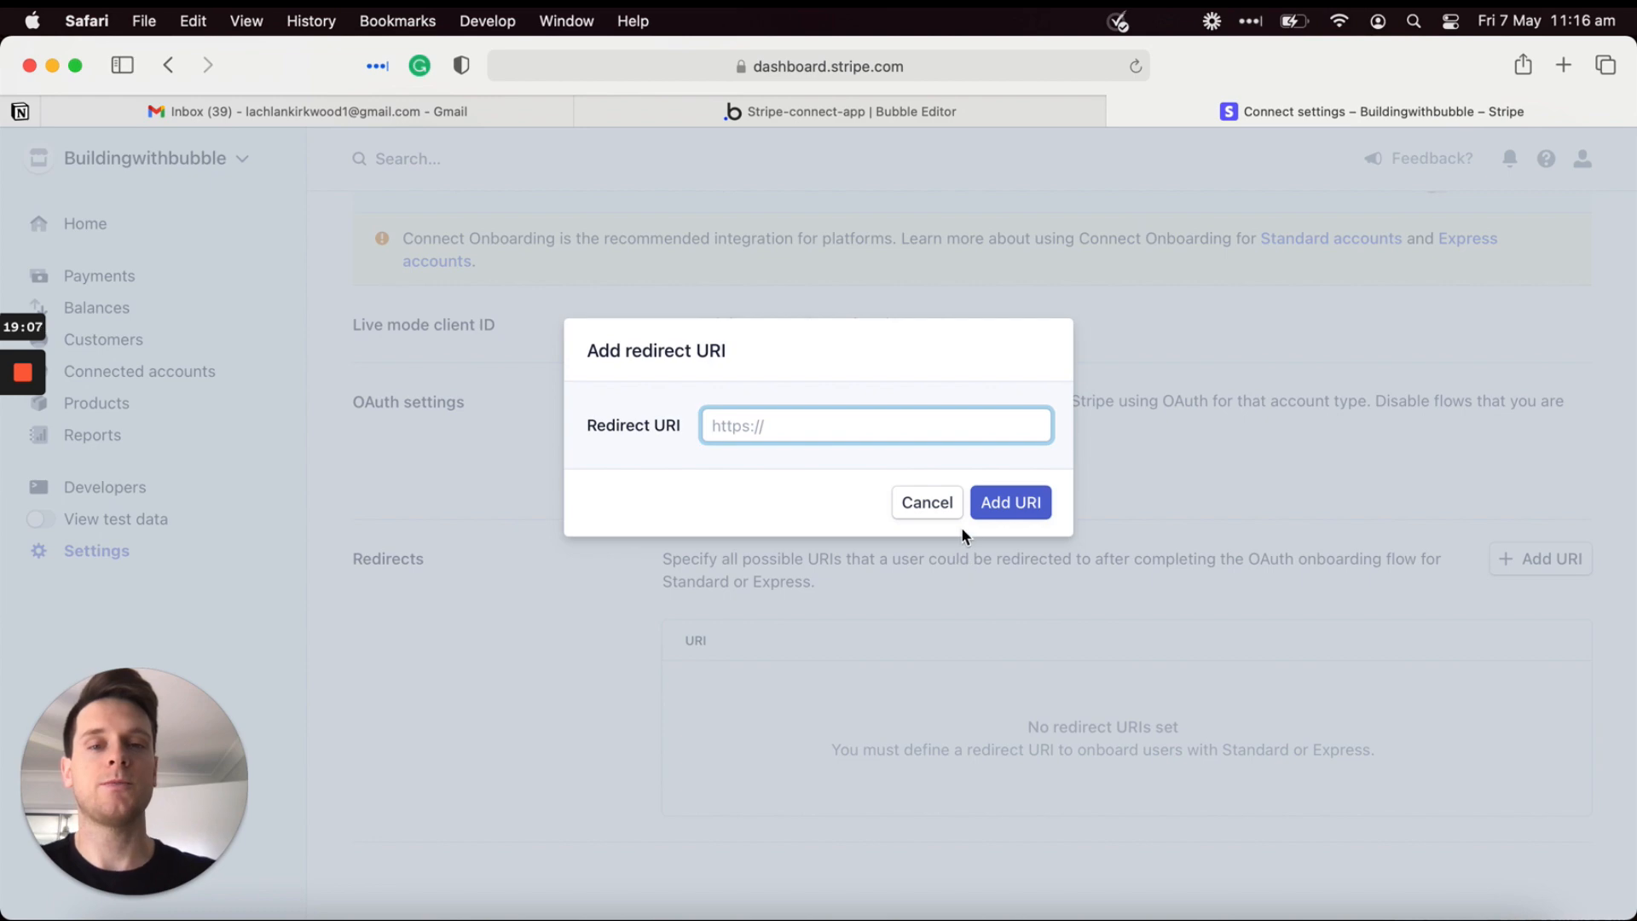
Step: Preview the settings-2 page from the Bubble editor and copy its URL into Stripe's redirect URI entry
{"action": "key", "text": "ctrl+Up"}
{"action": "left_click", "coordinate": [579, 381]}
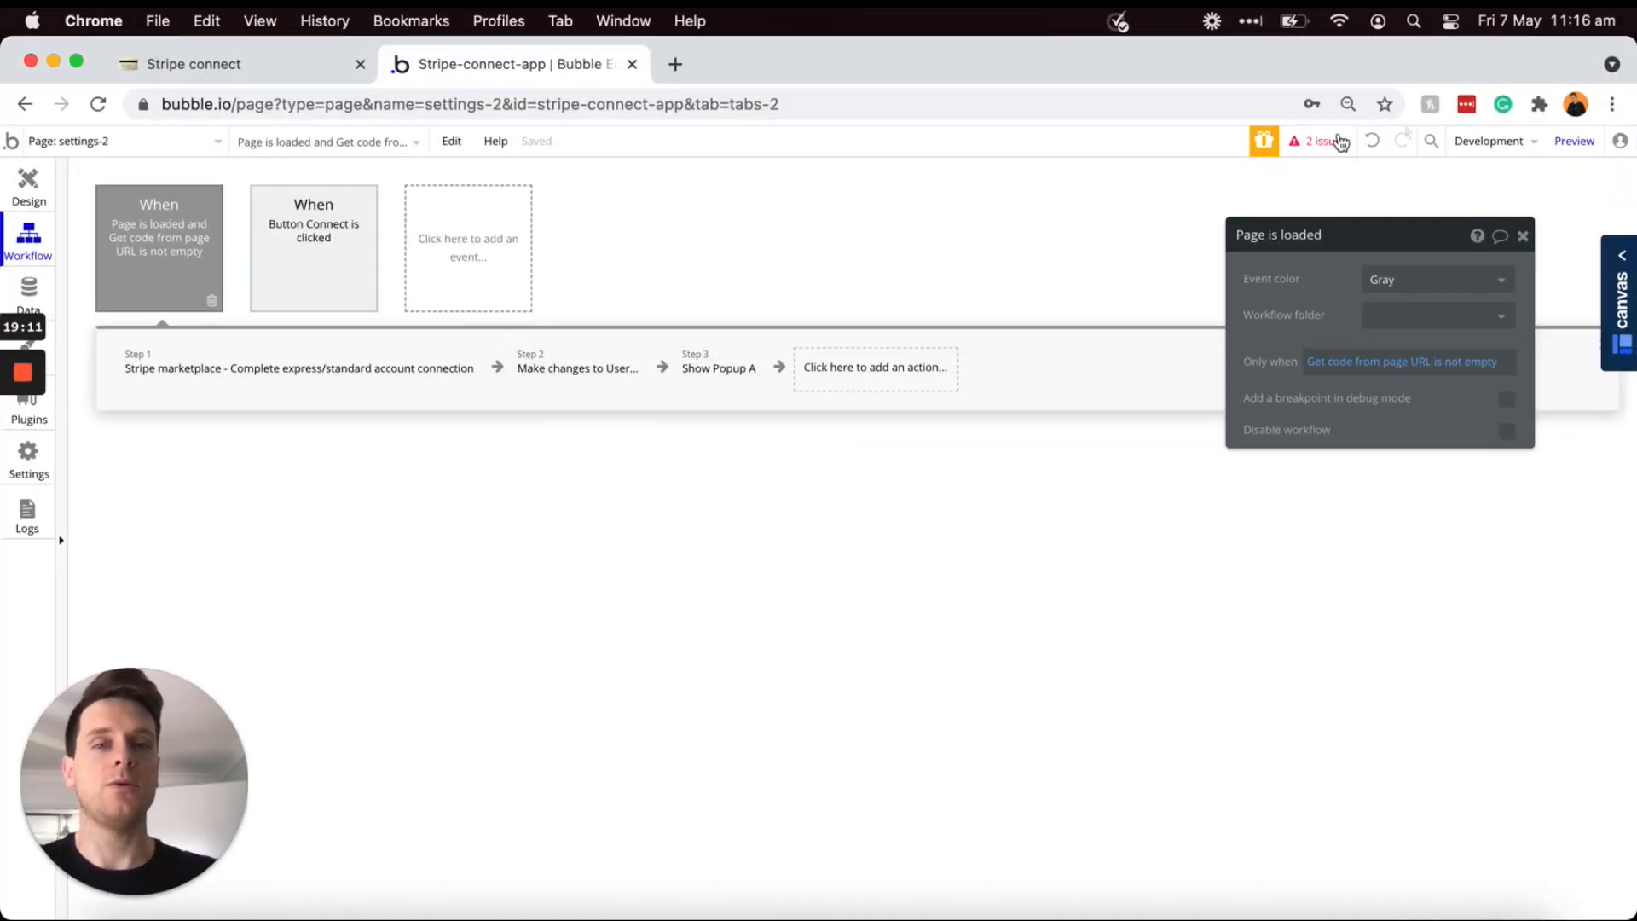
{"action": "left_click", "coordinate": [1577, 143]}
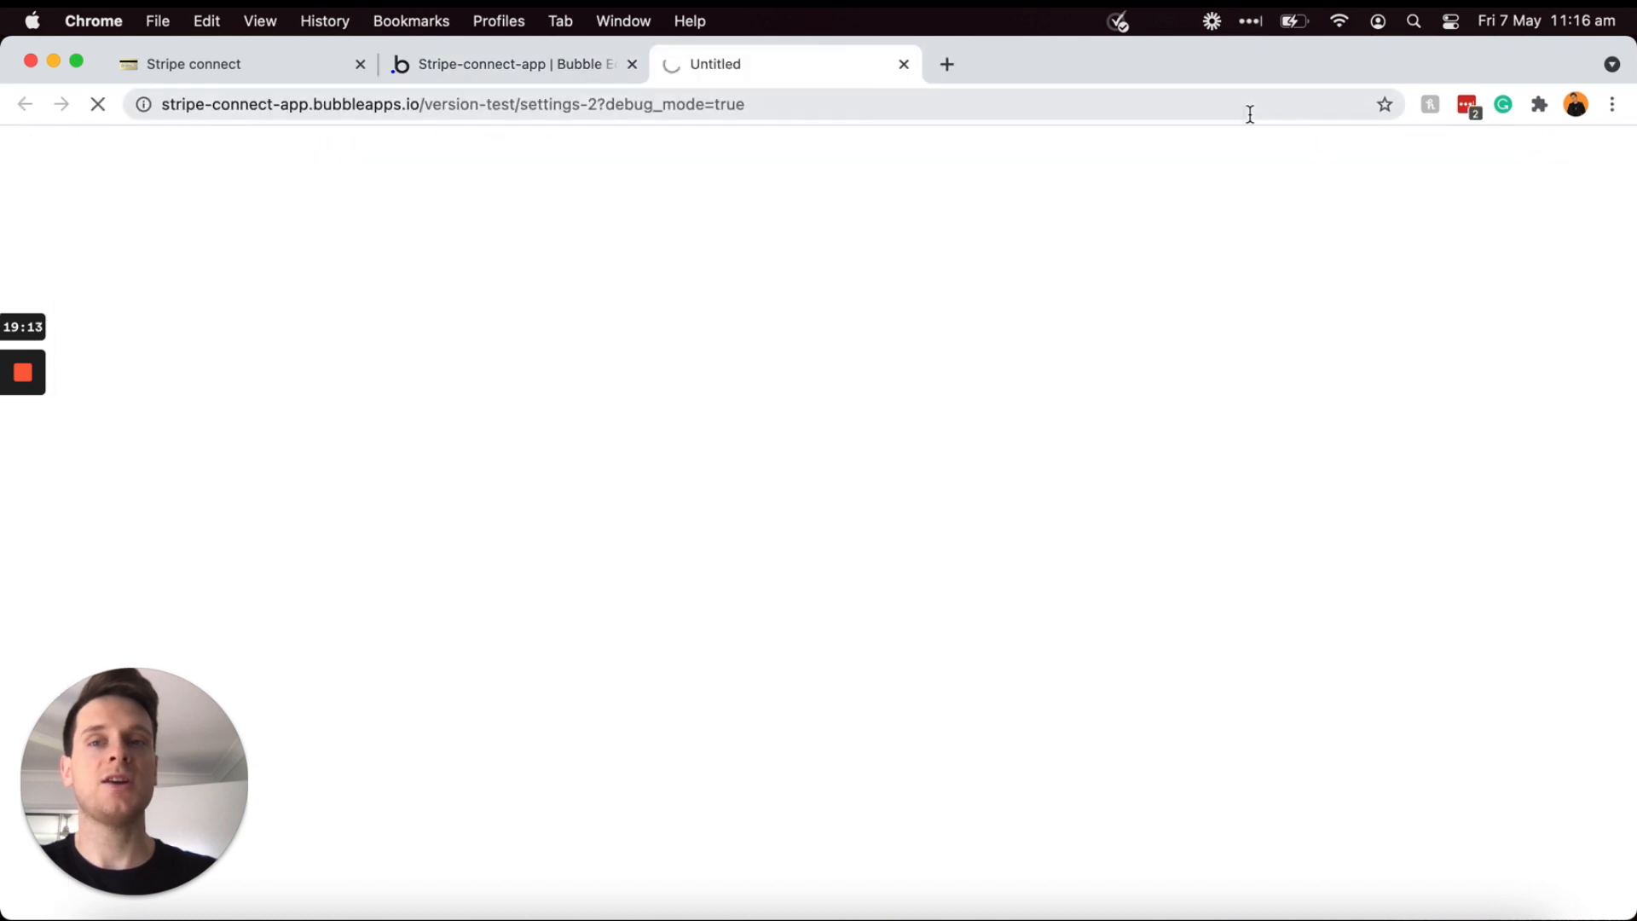
{"action": "left_click", "coordinate": [1057, 108]}
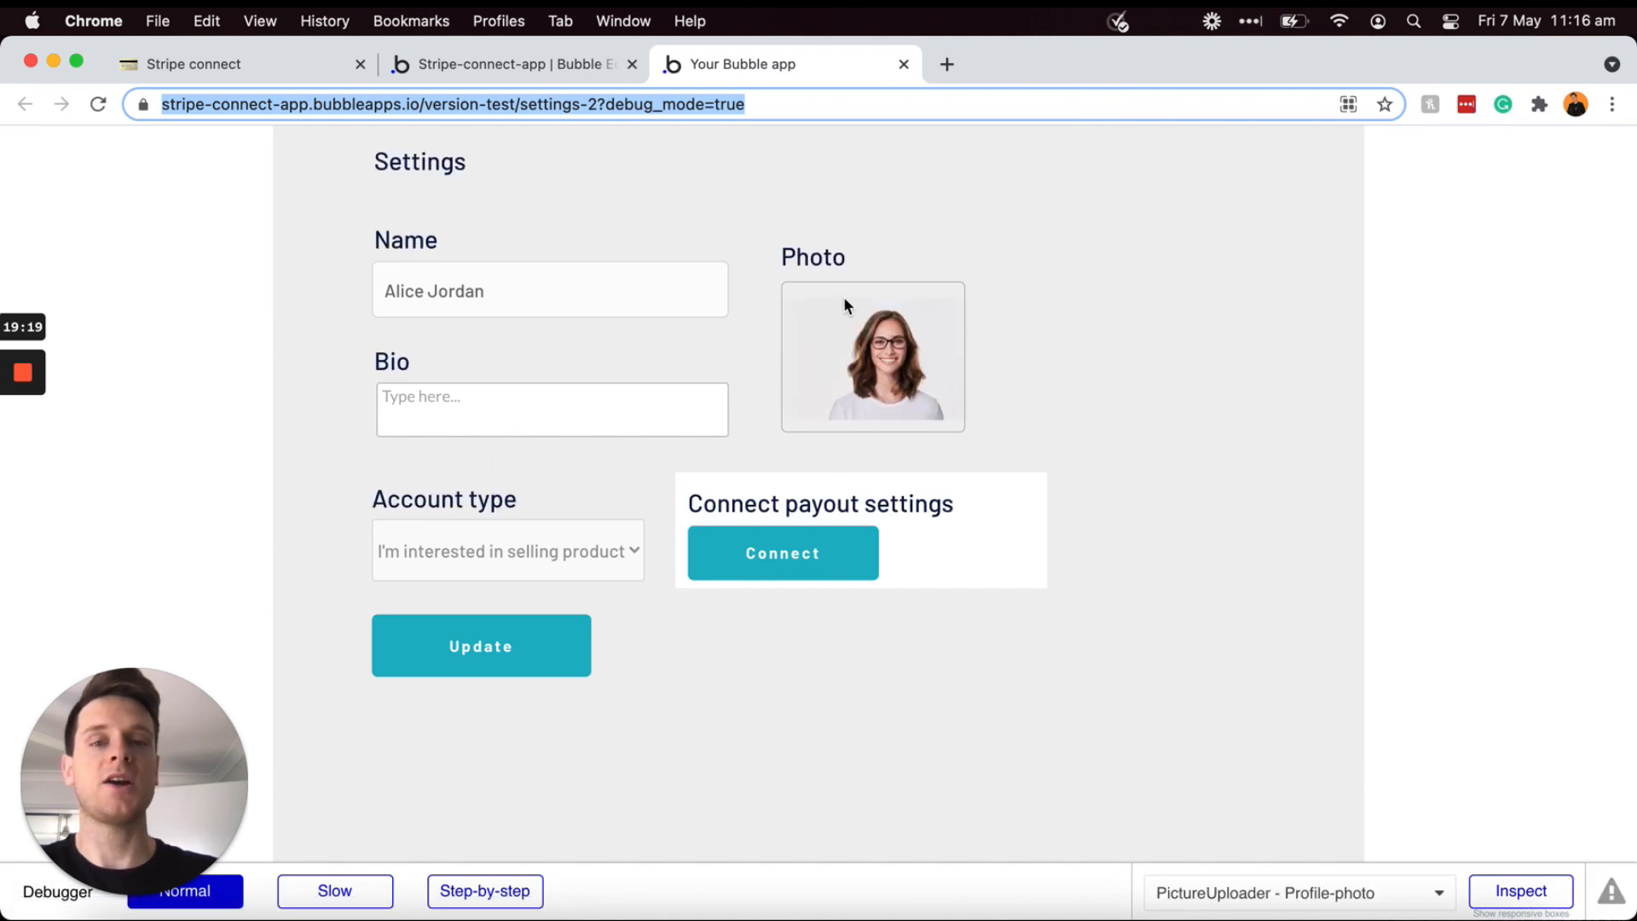
{"action": "left_click", "coordinate": [597, 79]}
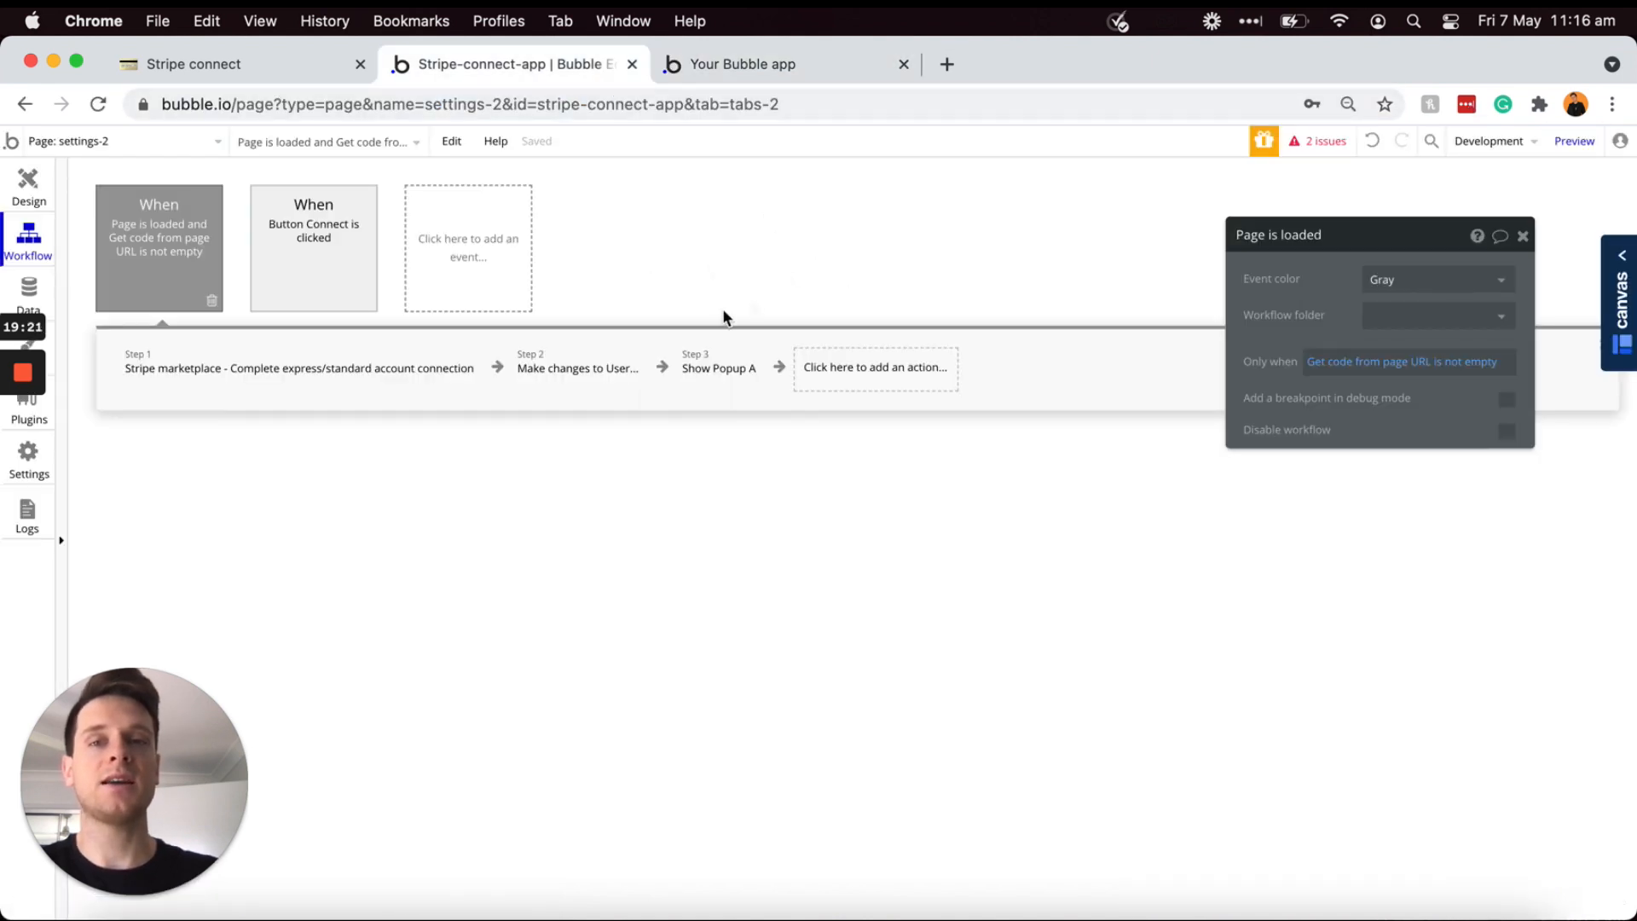
{"action": "key", "text": "ctrl+Up"}
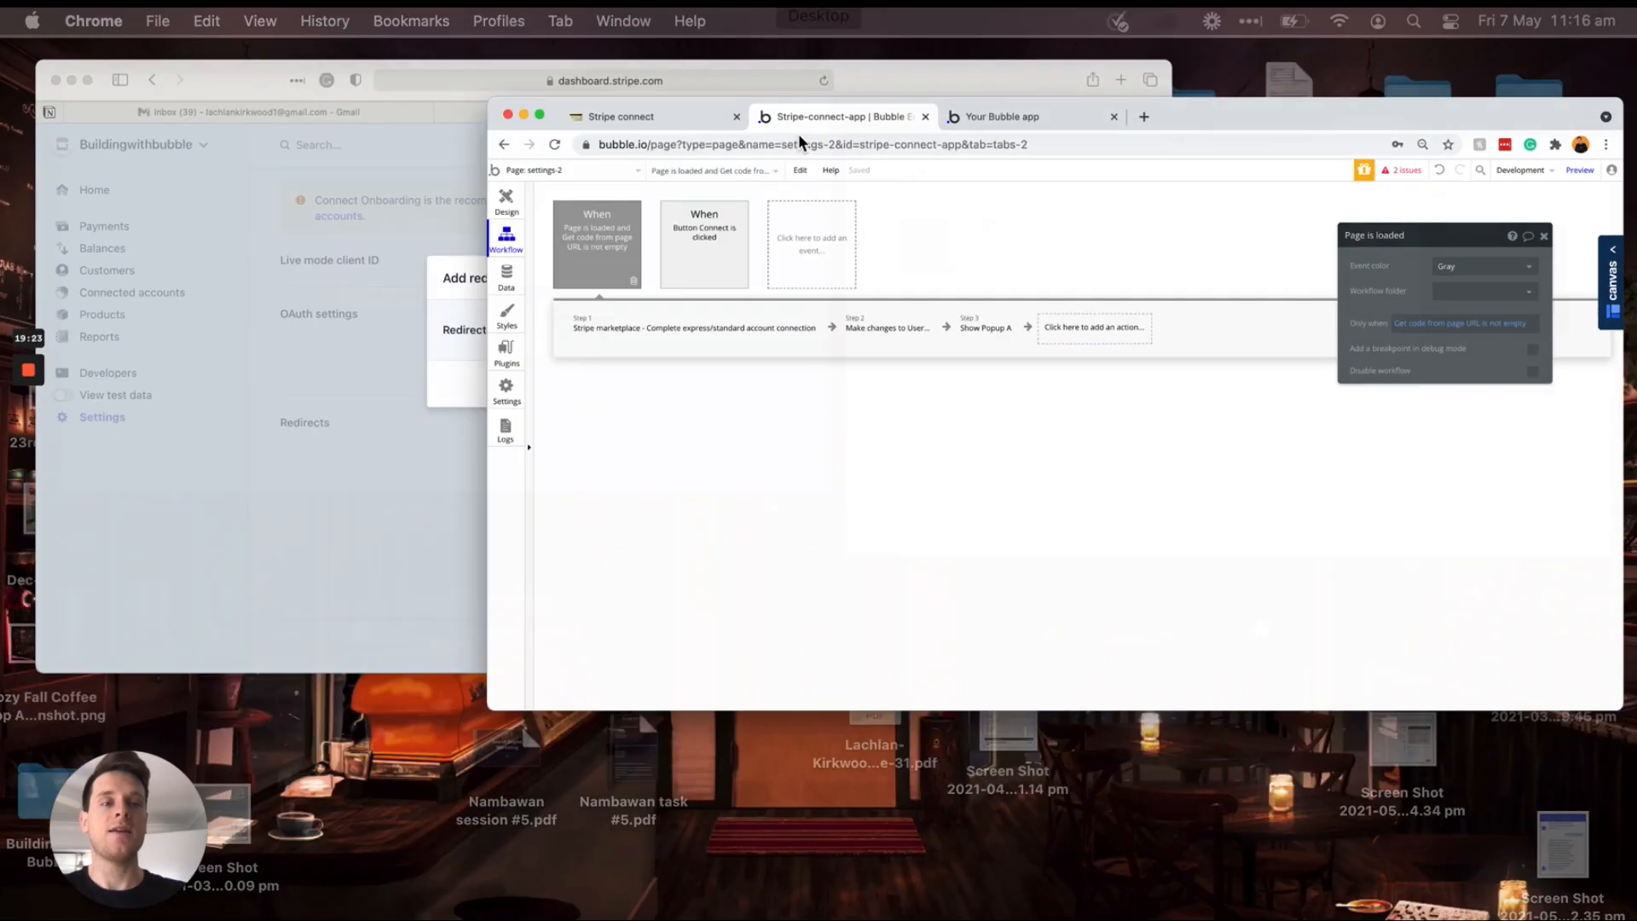
{"action": "left_click", "coordinate": [620, 326]}
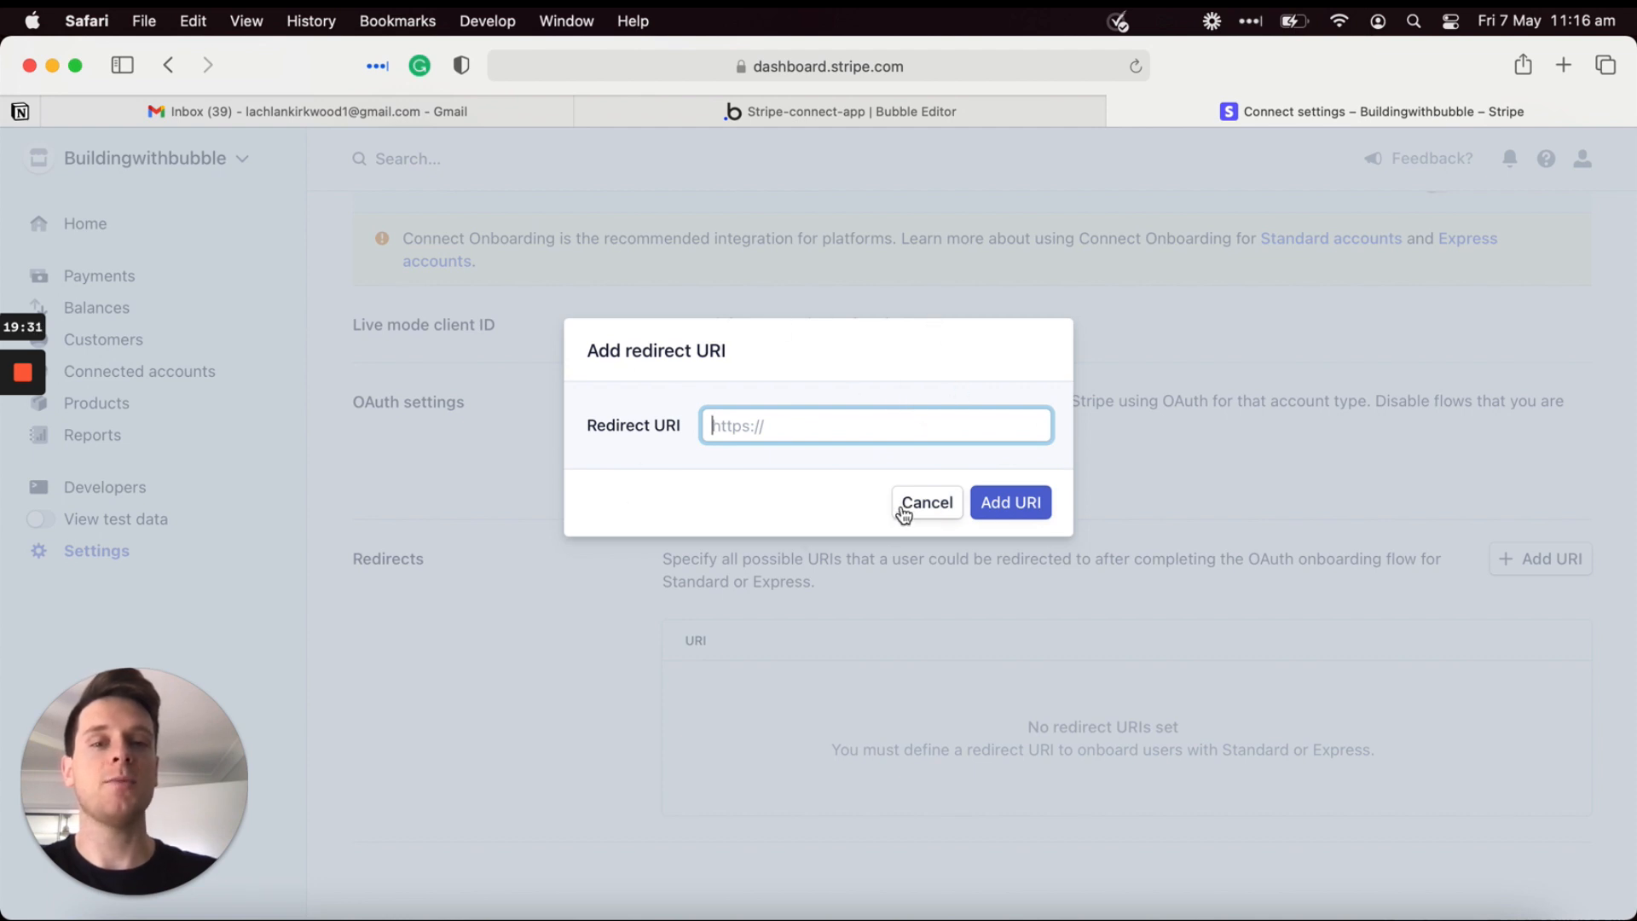
{"action": "key", "text": "super+v"}
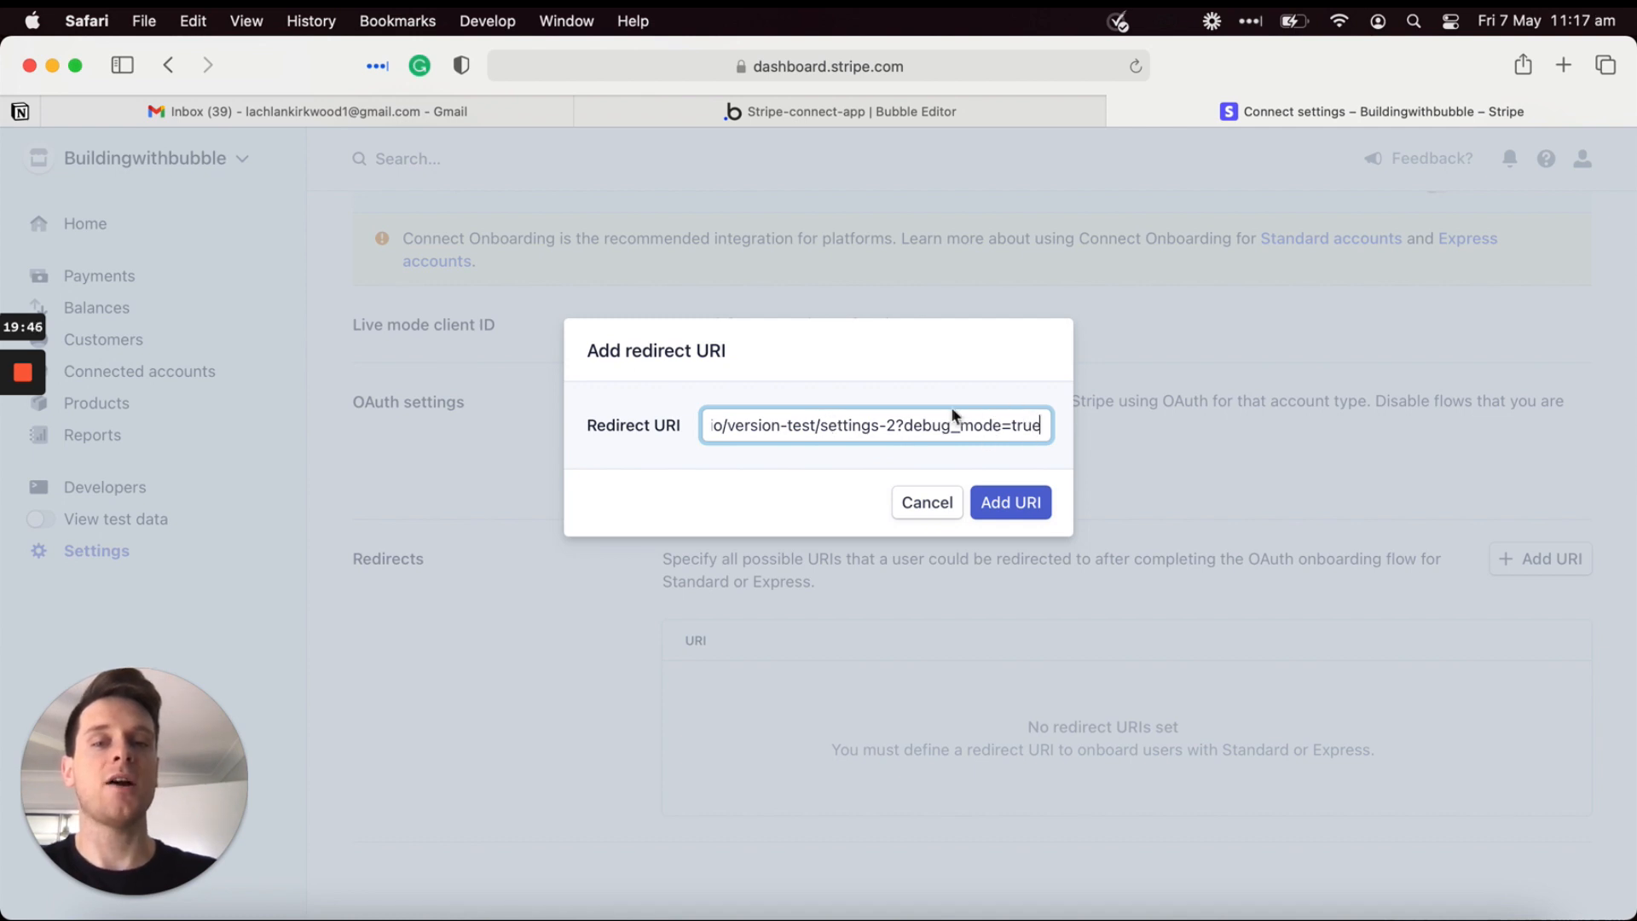
Step: Strip version-test and ?debug_mode=true from the redirect URI so it ends in bubbleapps.io/settings-2, and add it
{"action": "left_click_drag", "start_coordinate": [790, 427], "coordinate": [706, 430]}
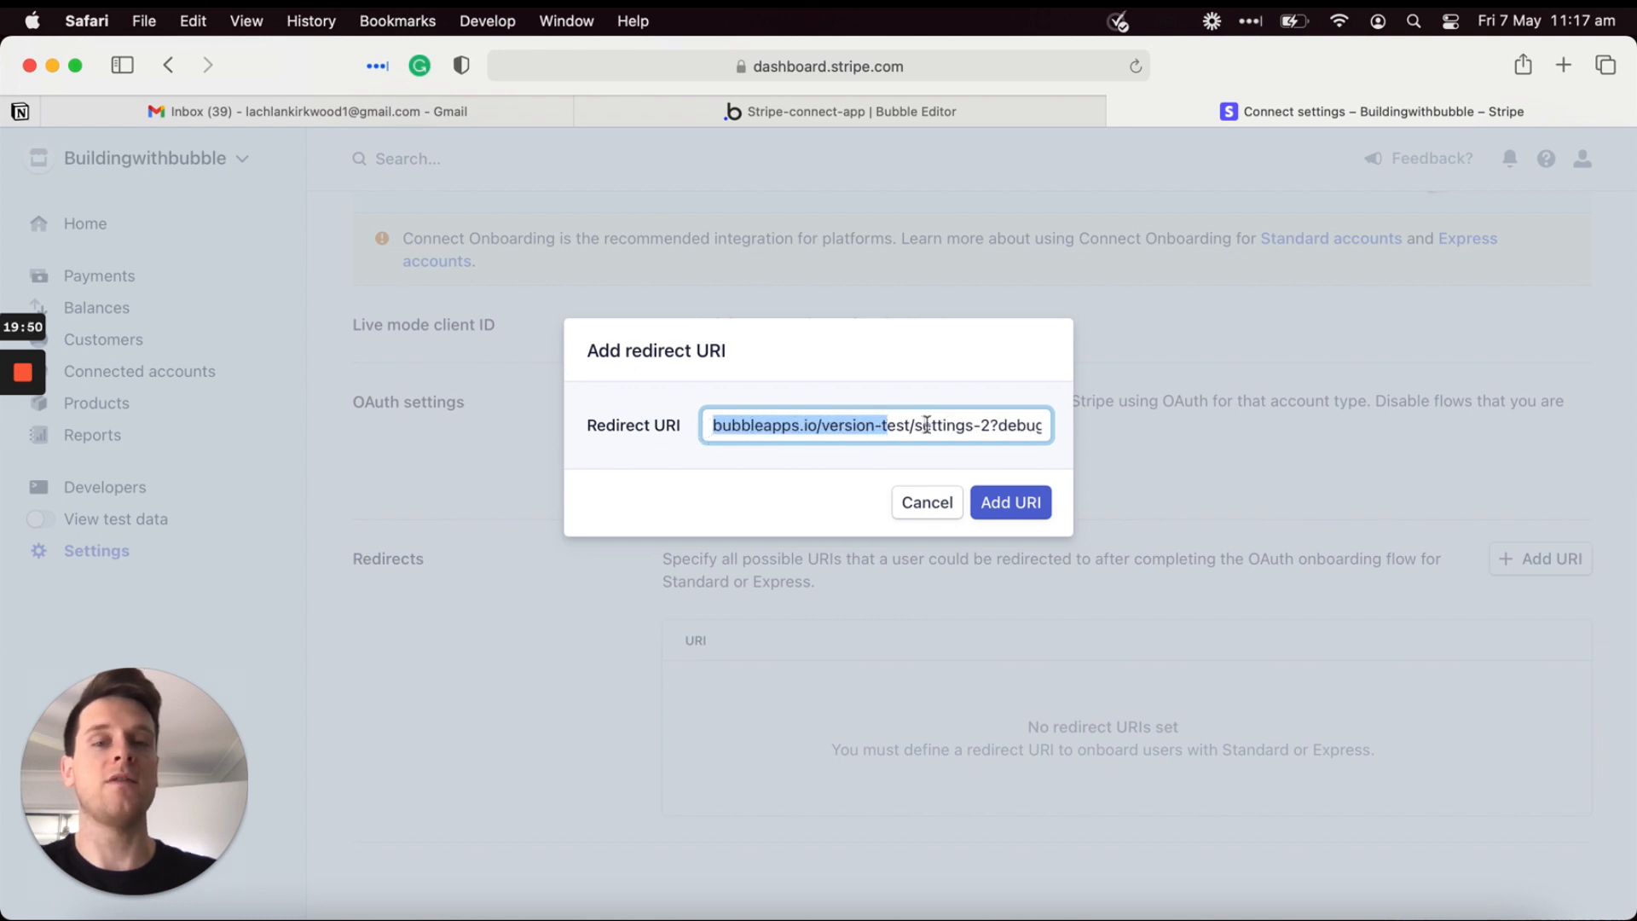
{"action": "left_click", "coordinate": [821, 425]}
{"action": "left_click_drag", "start_coordinate": [821, 425], "coordinate": [908, 424]}
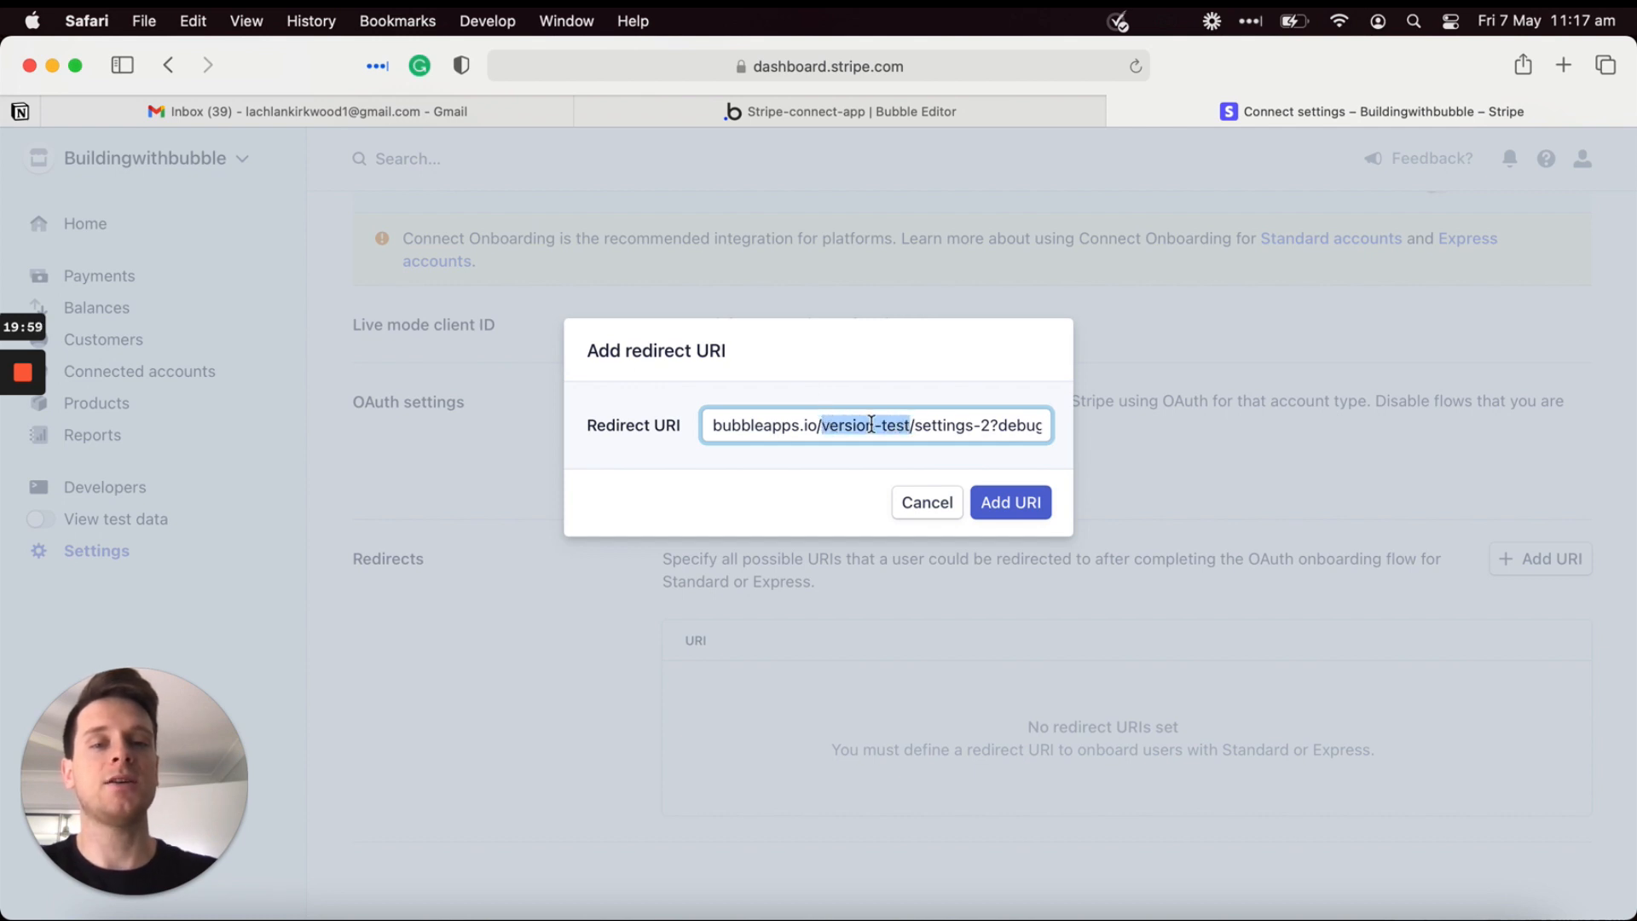
{"action": "key", "text": "BackSpace"}
{"action": "key", "text": "BackSpace"}
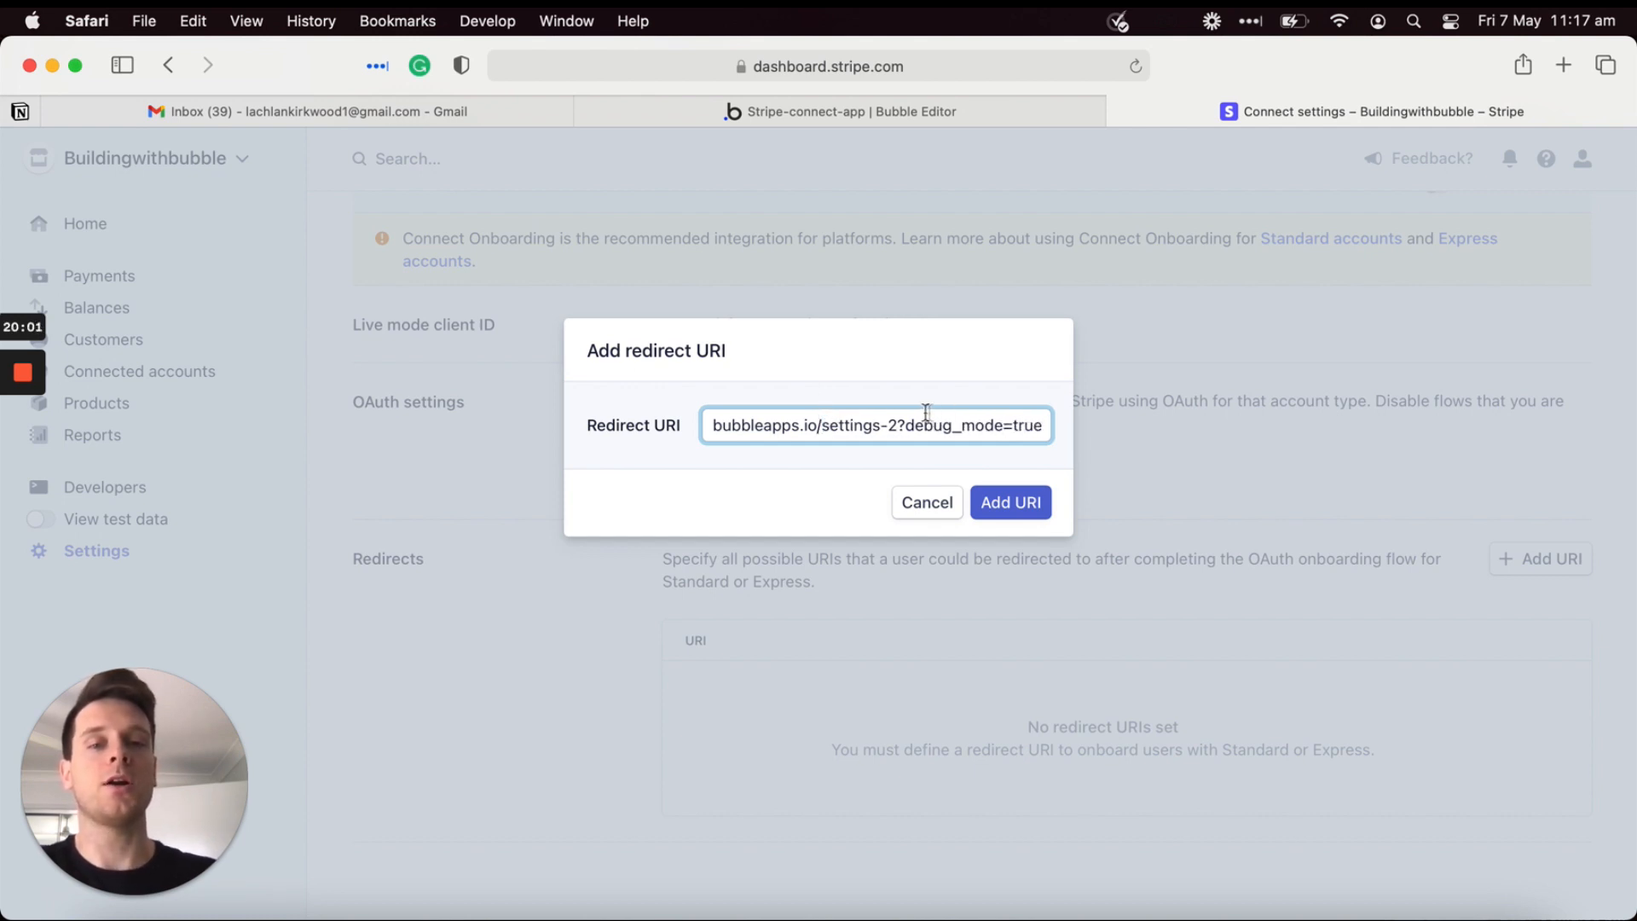
{"action": "left_click_drag", "start_coordinate": [901, 425], "coordinate": [1047, 425]}
{"action": "key", "text": "BackSpace"}
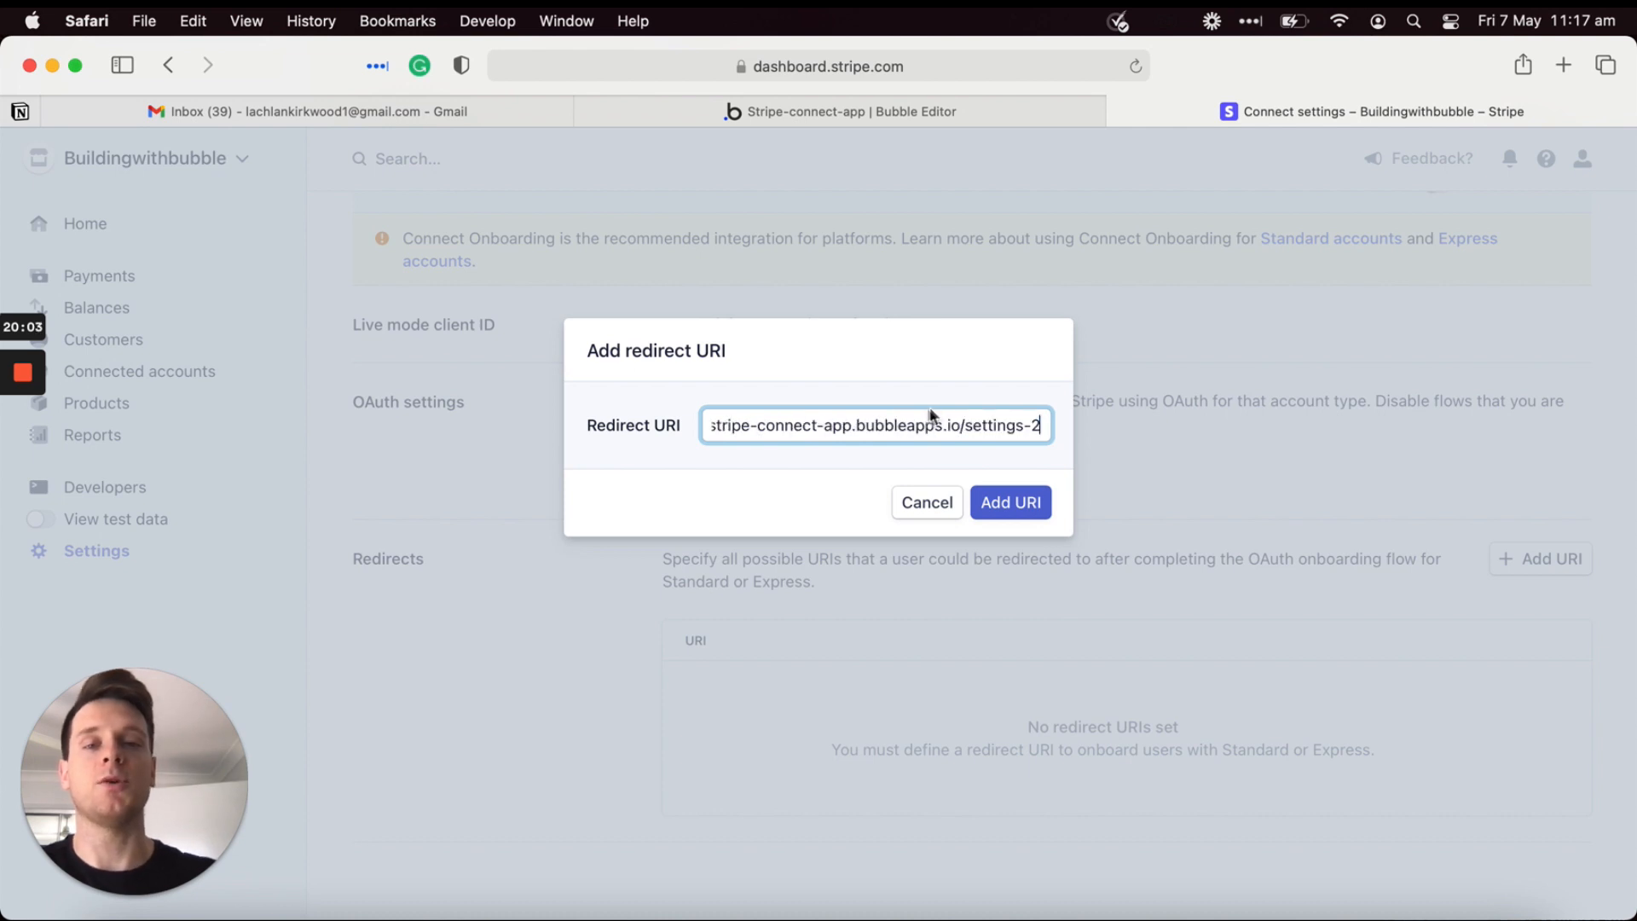
{"action": "left_click", "coordinate": [1005, 503]}
Step: Switch Stripe to test data and add the settings-2 preview URL, including version-test and ?debug_mode=true, as a redirect URI
{"action": "scroll", "coordinate": [1001, 500], "scroll_direction": "up", "scroll_amount": 5}
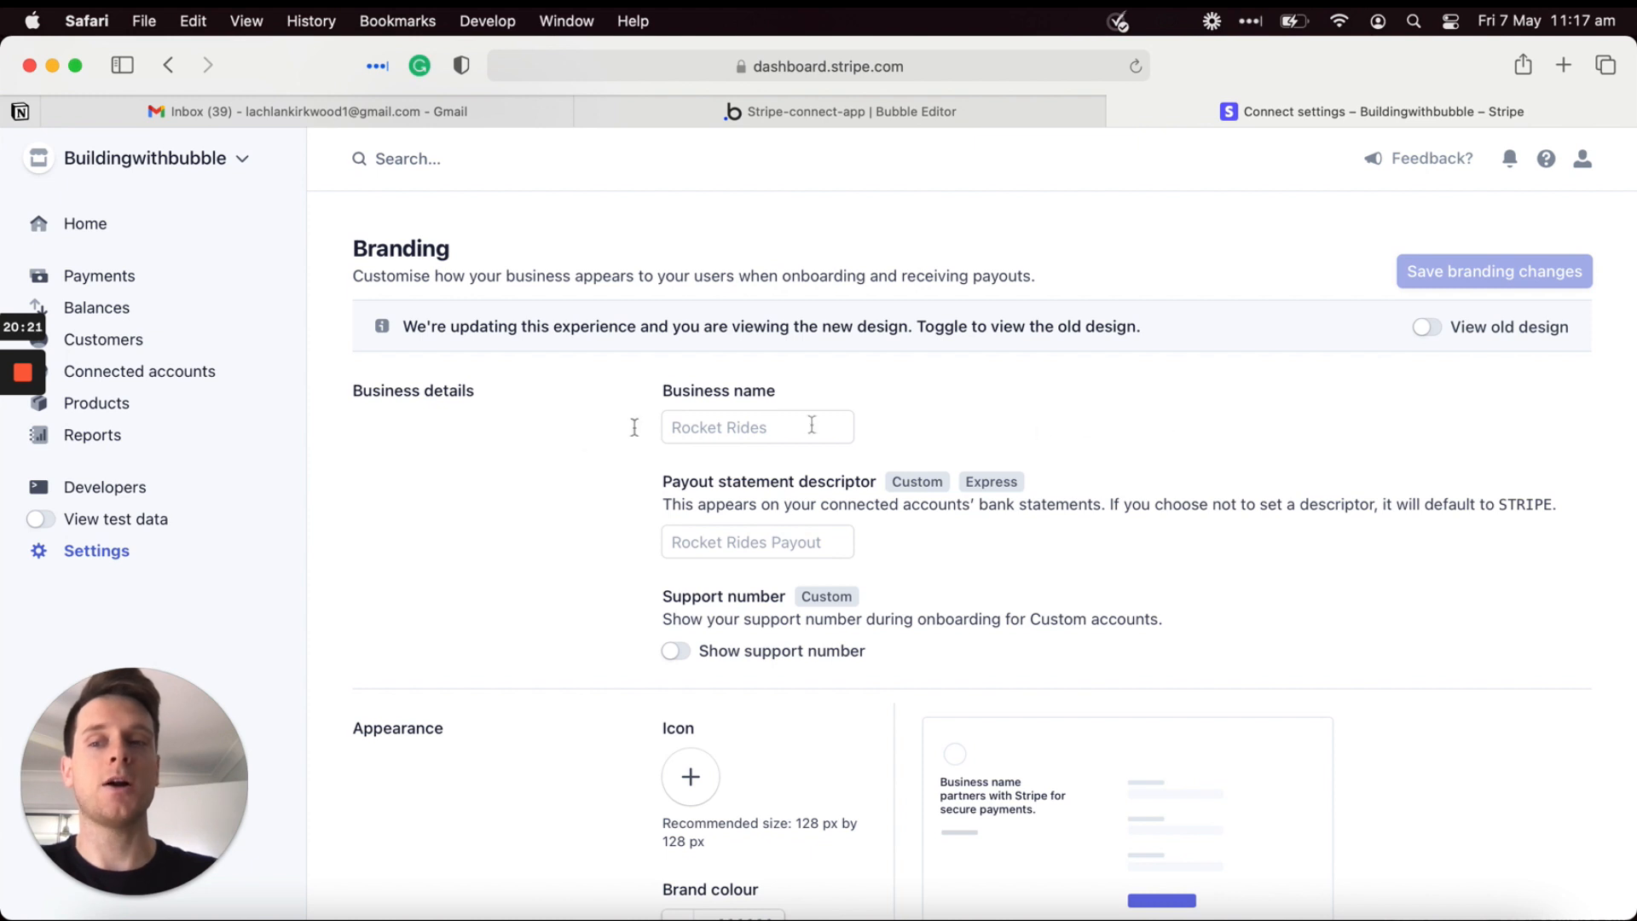
{"action": "left_click", "coordinate": [106, 524]}
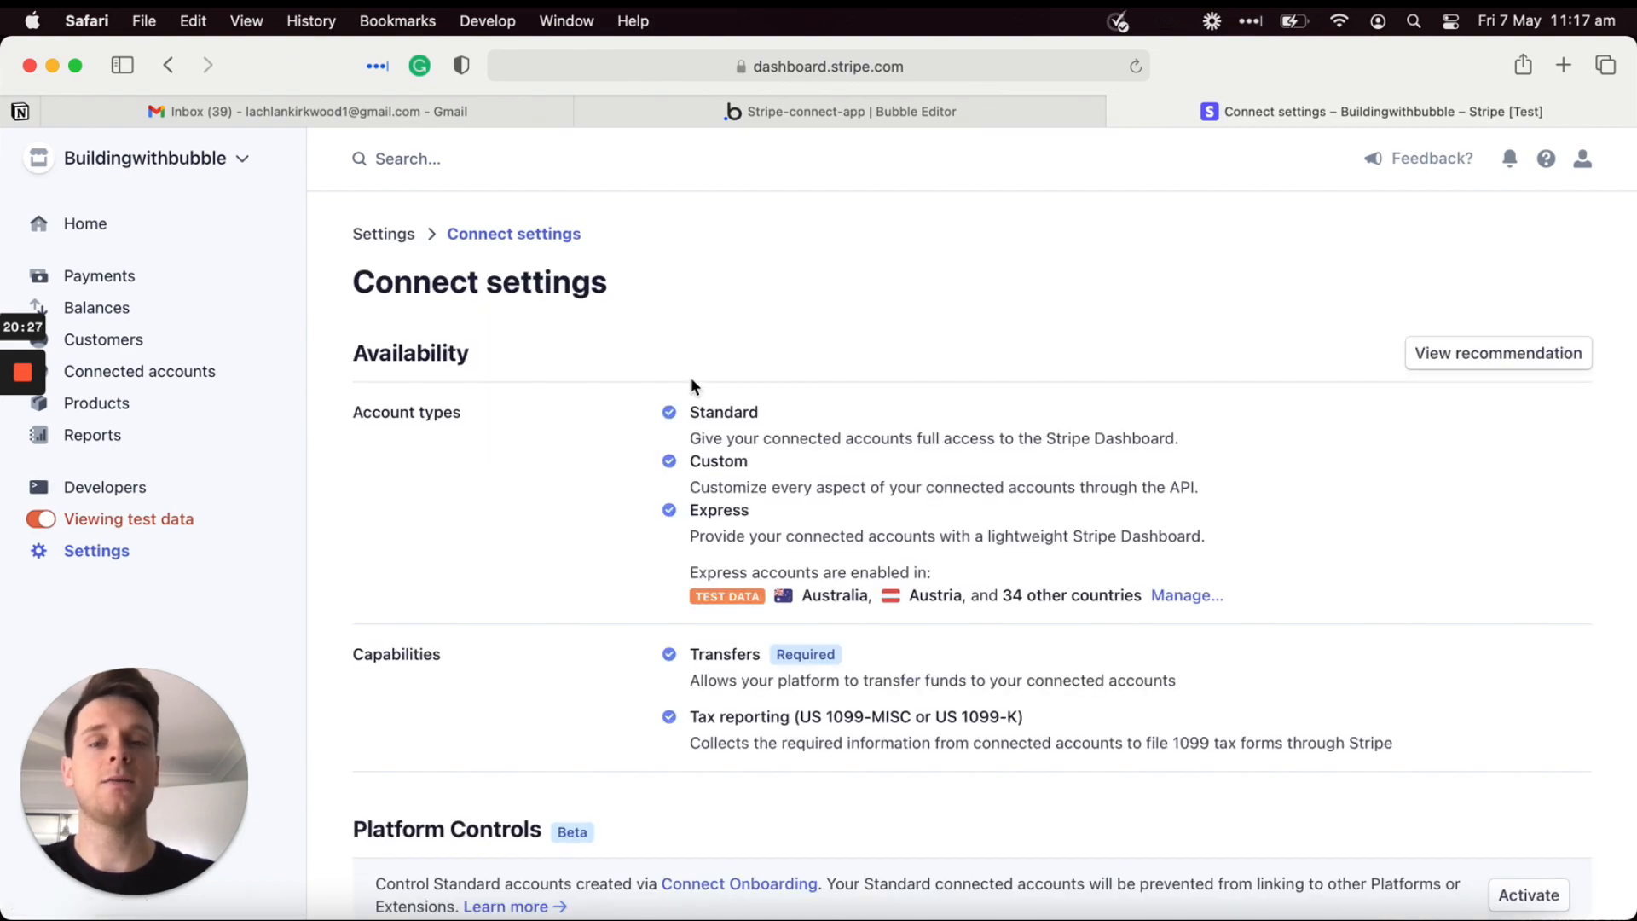
{"action": "scroll", "coordinate": [683, 366], "scroll_direction": "down", "scroll_amount": 15}
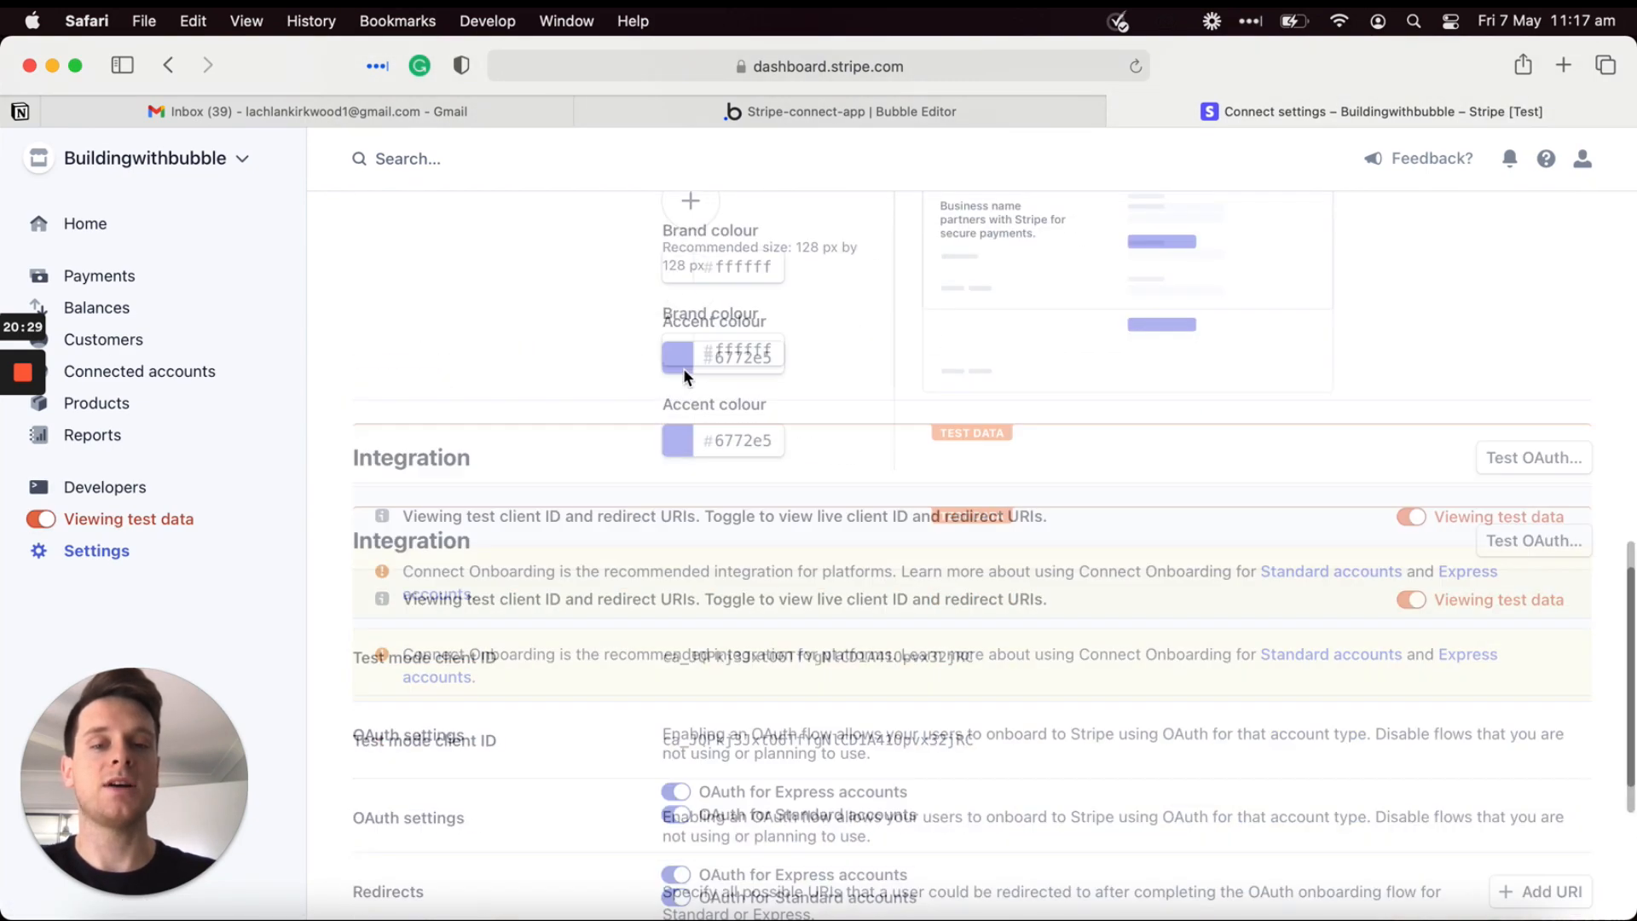
{"action": "scroll", "coordinate": [683, 375], "scroll_direction": "down", "scroll_amount": 2}
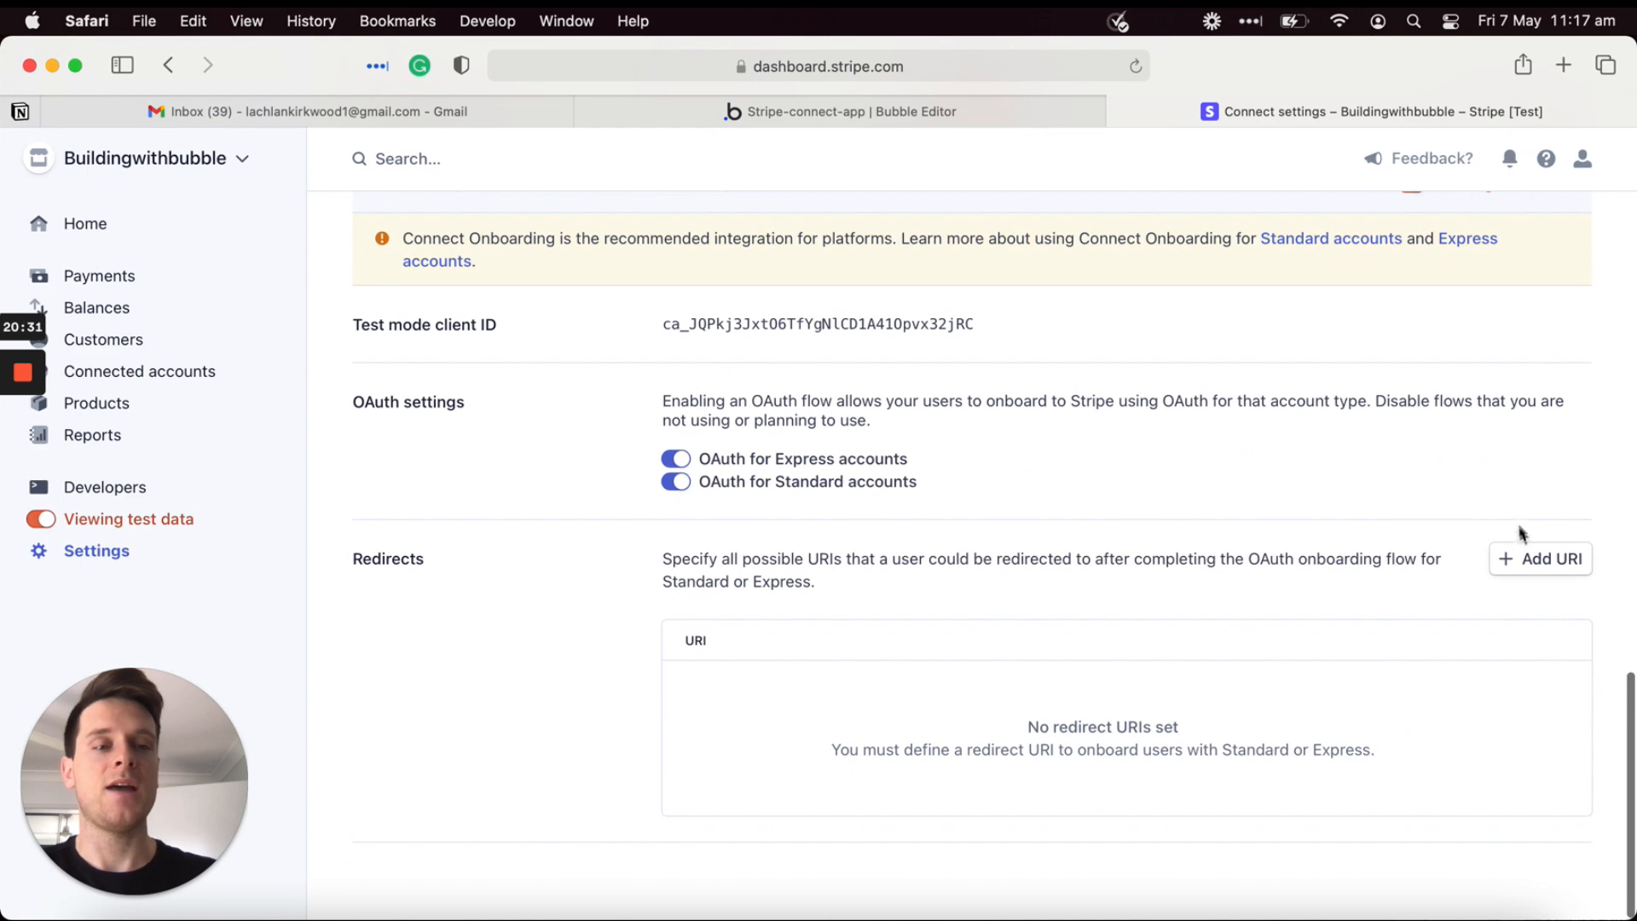
{"action": "left_click", "coordinate": [1518, 565]}
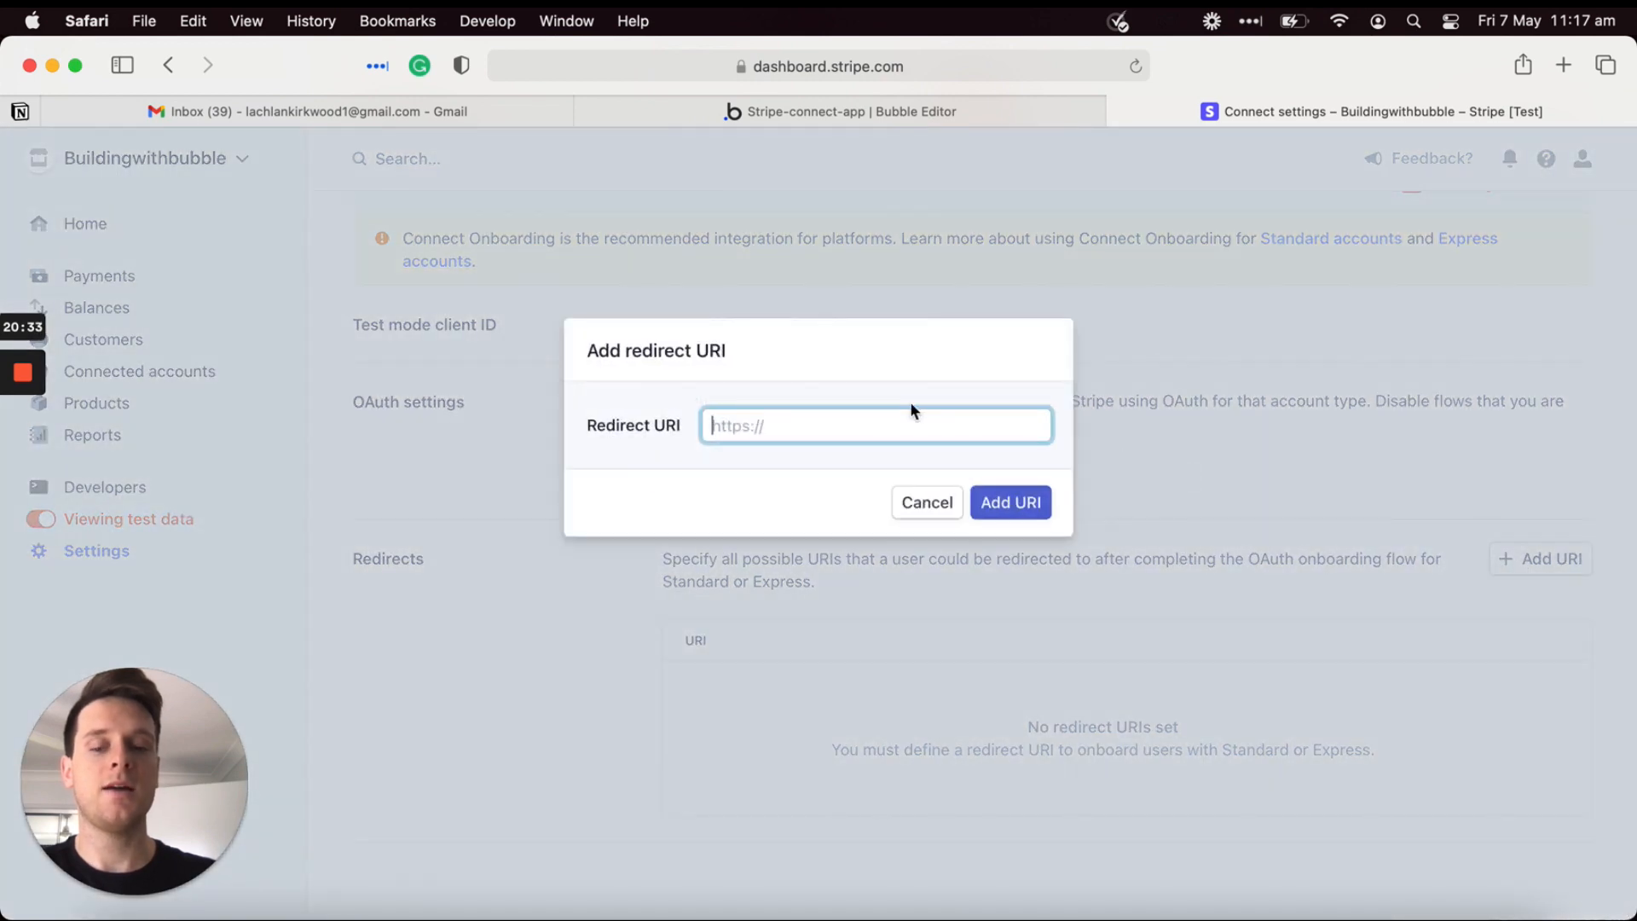
{"action": "key", "text": "super+v"}
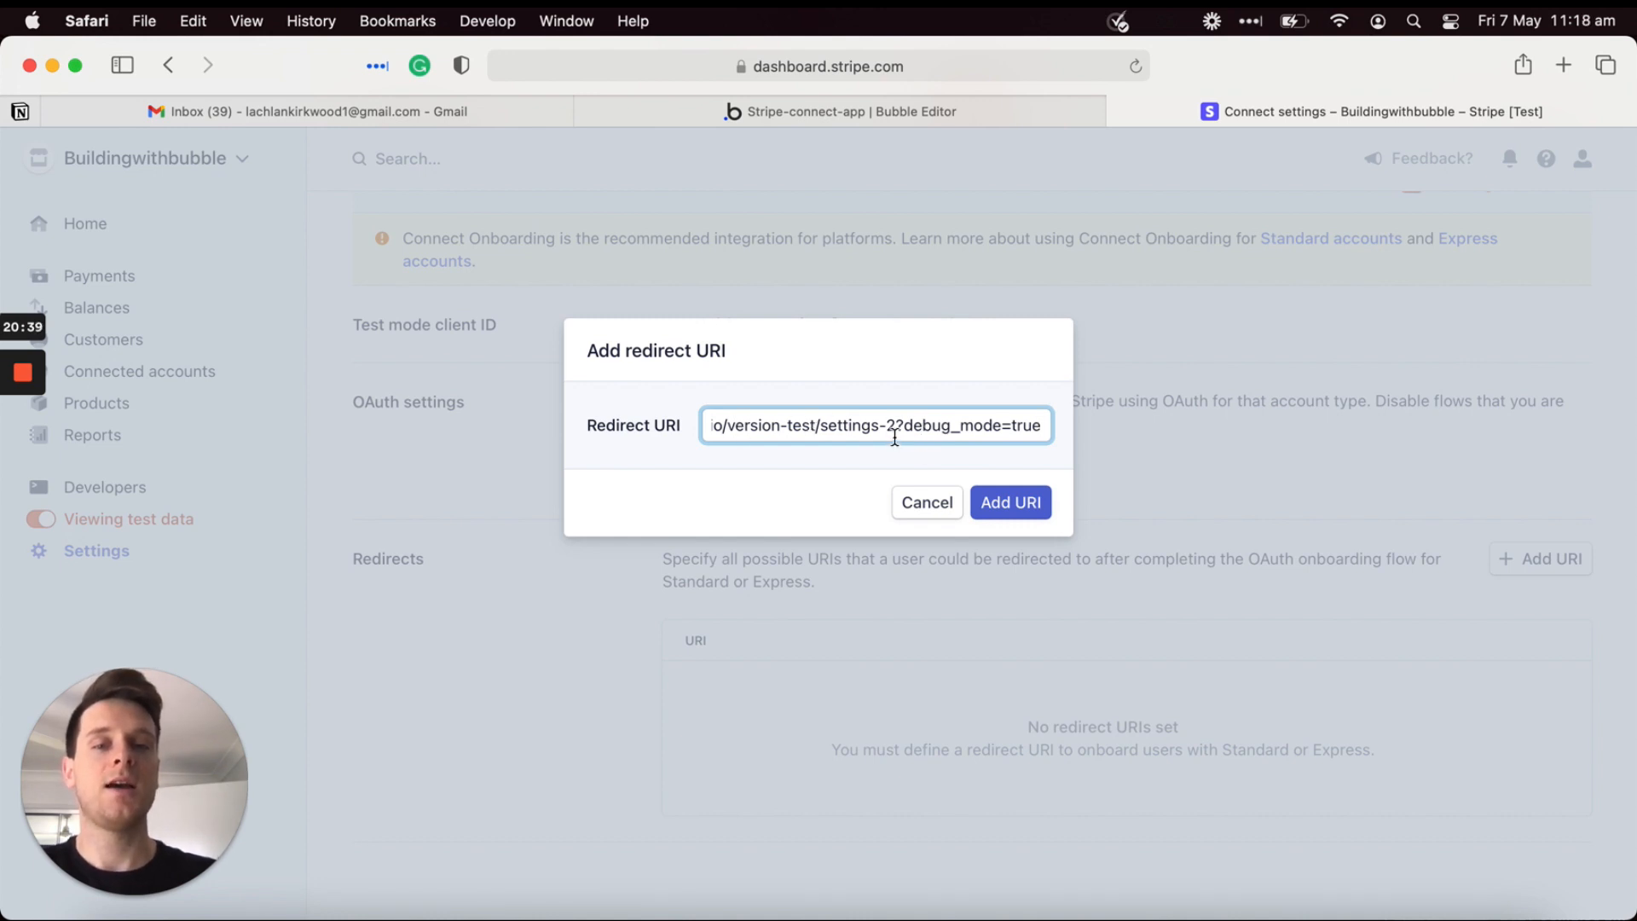
{"action": "left_click", "coordinate": [1006, 507]}
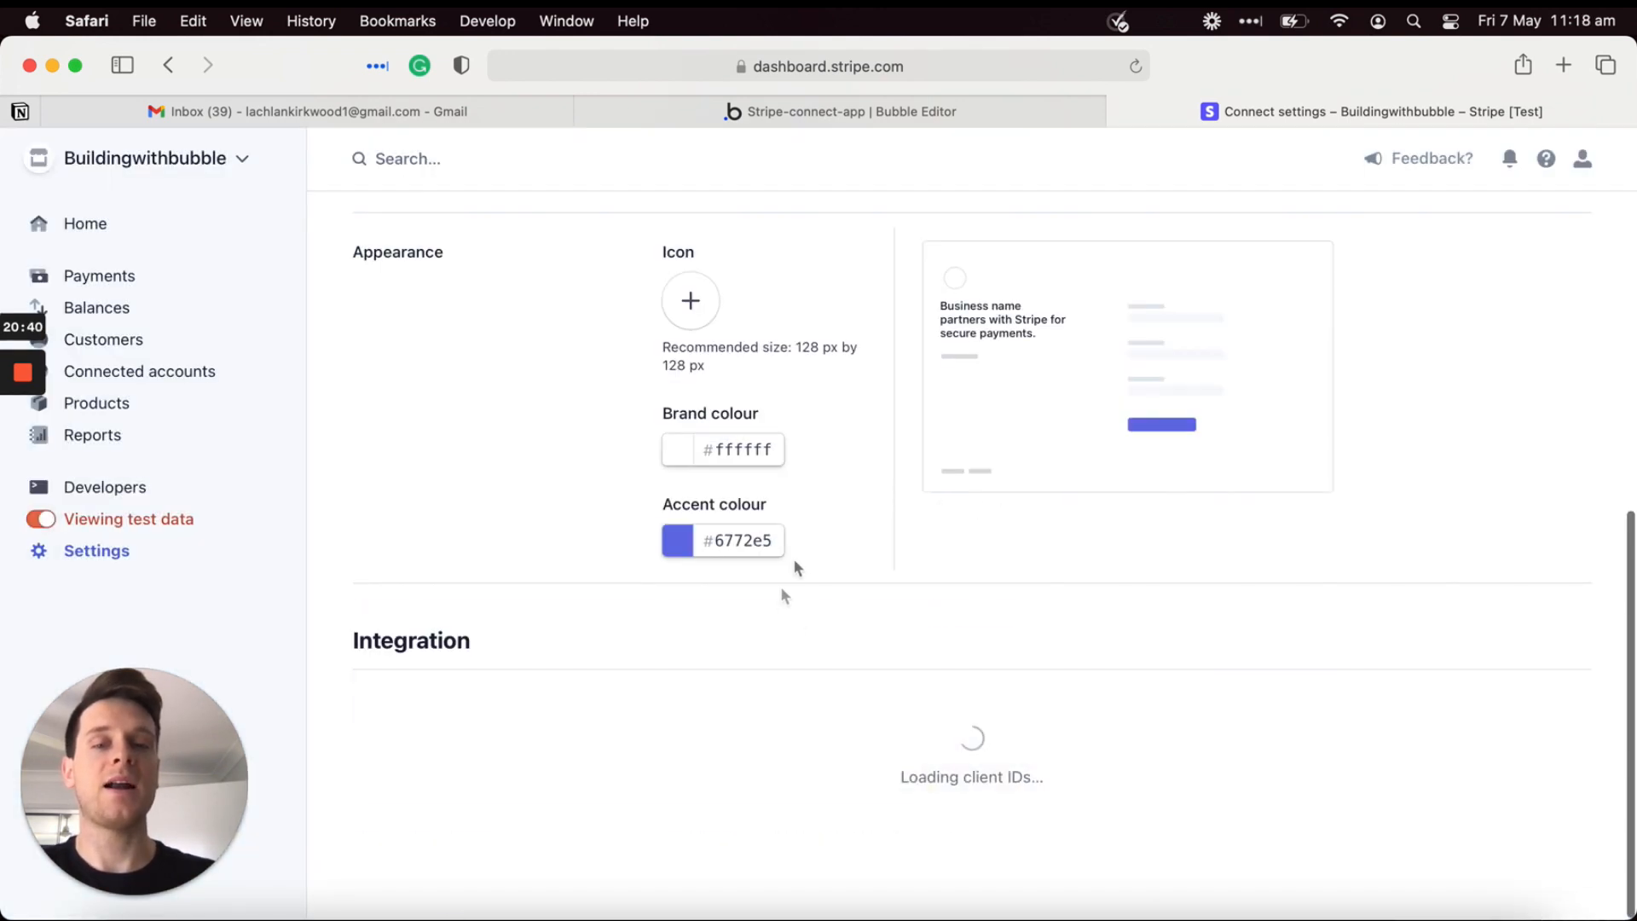
{"action": "scroll", "coordinate": [1018, 634], "scroll_direction": "down", "scroll_amount": 10}
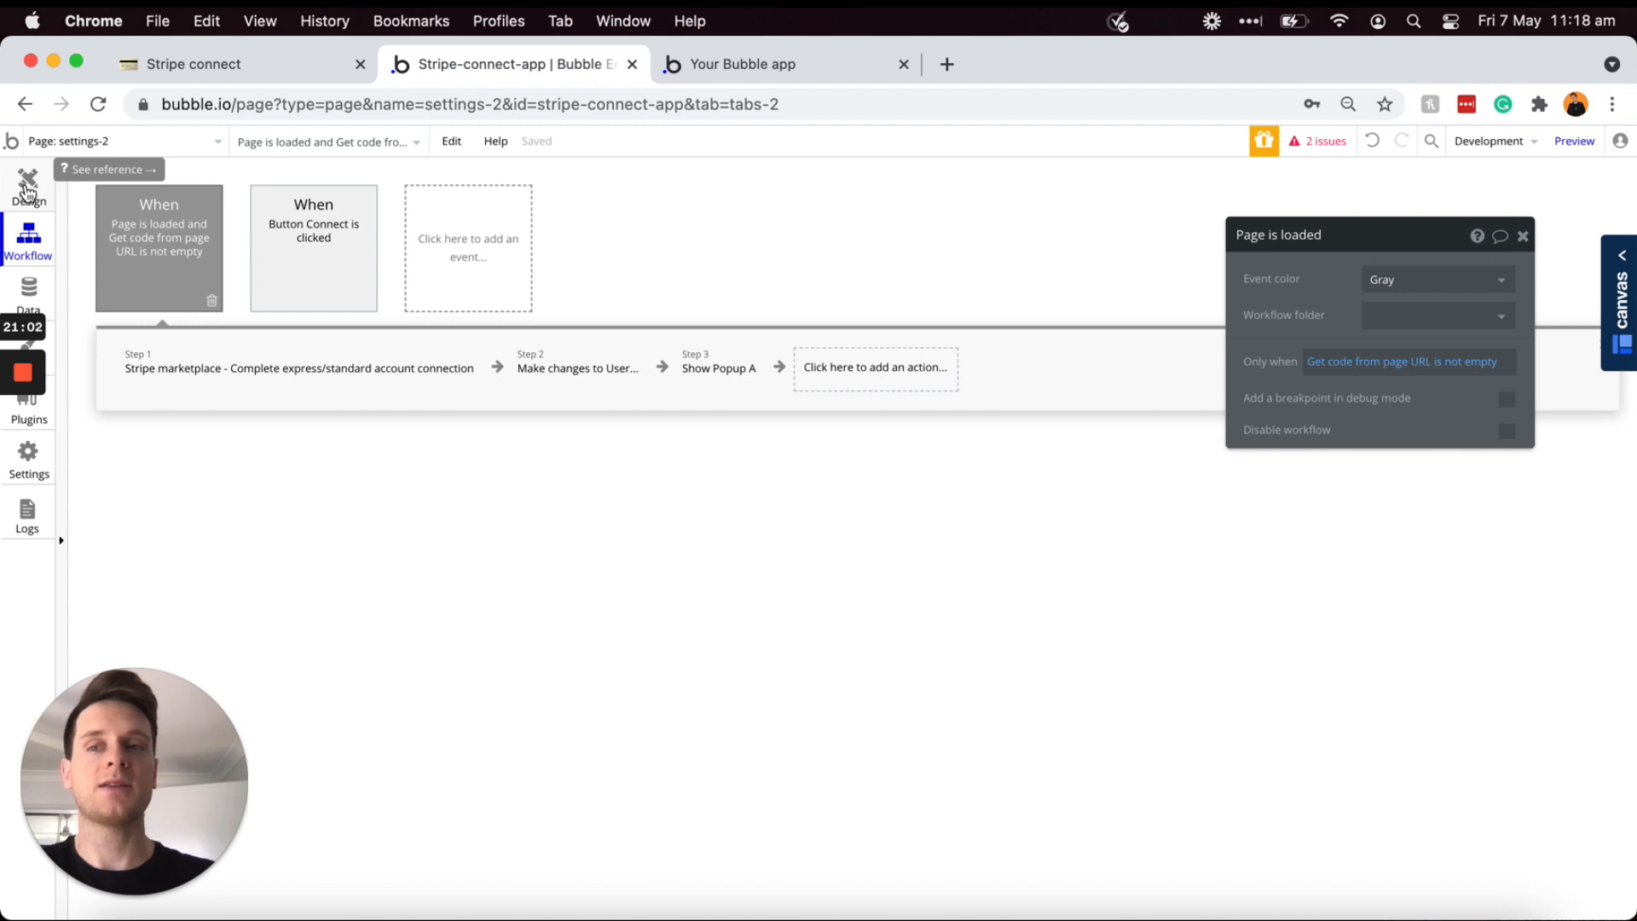
Step: In the Bubble design of settings-2, draw a text element about 238 by 42 px beside the Connect payout settings group
{"action": "left_click", "coordinate": [27, 184]}
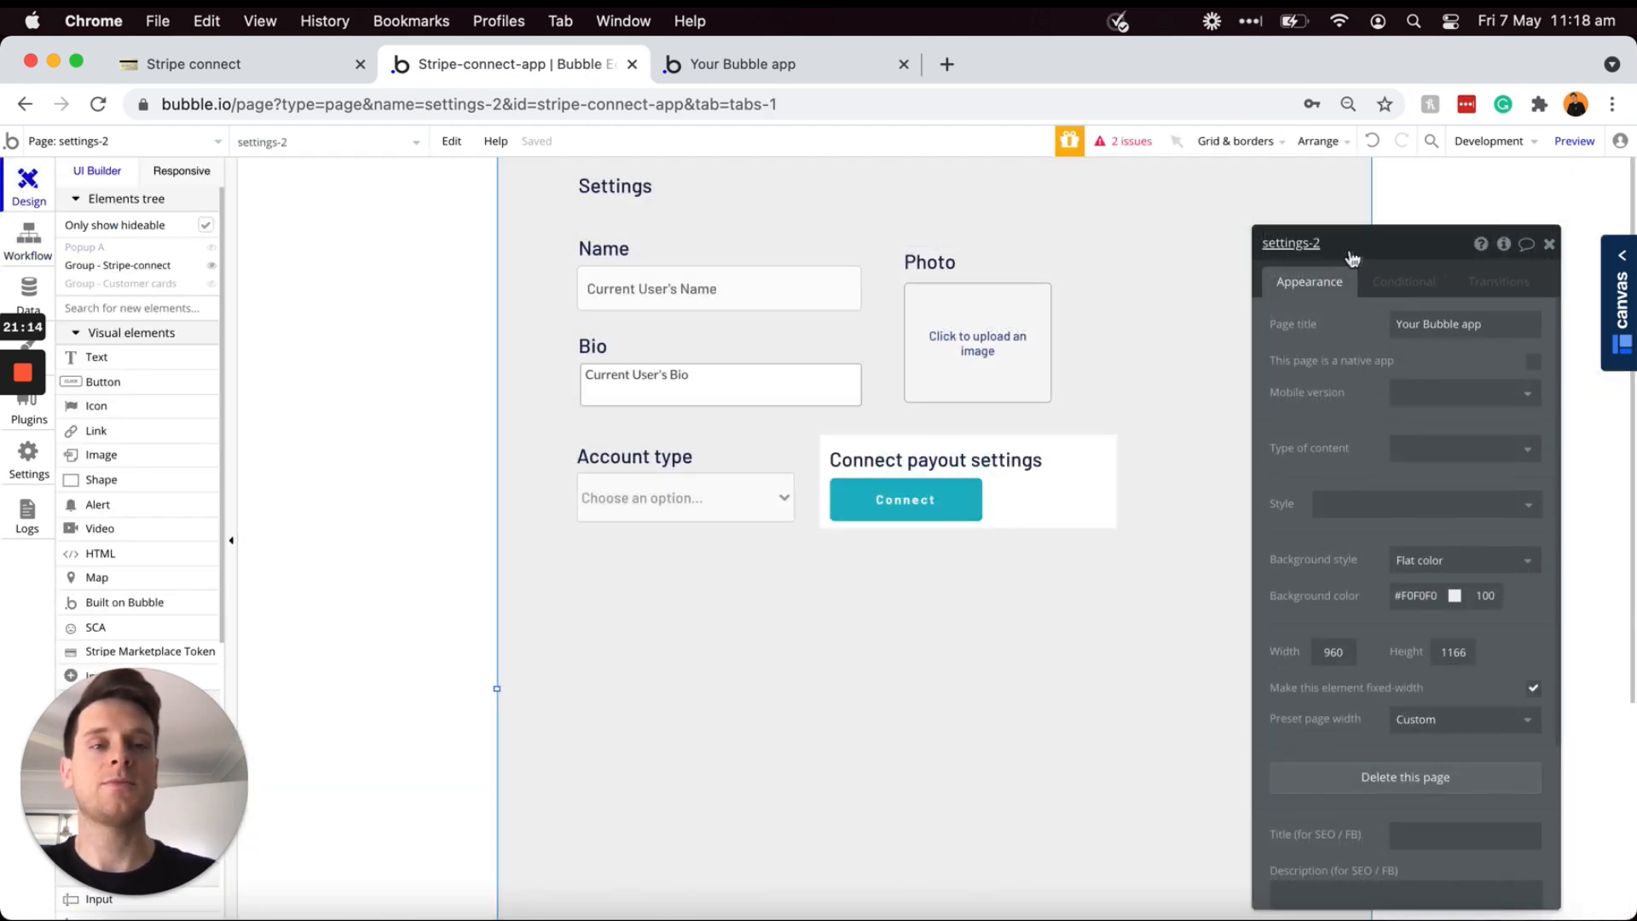
{"action": "left_click", "coordinate": [1549, 243]}
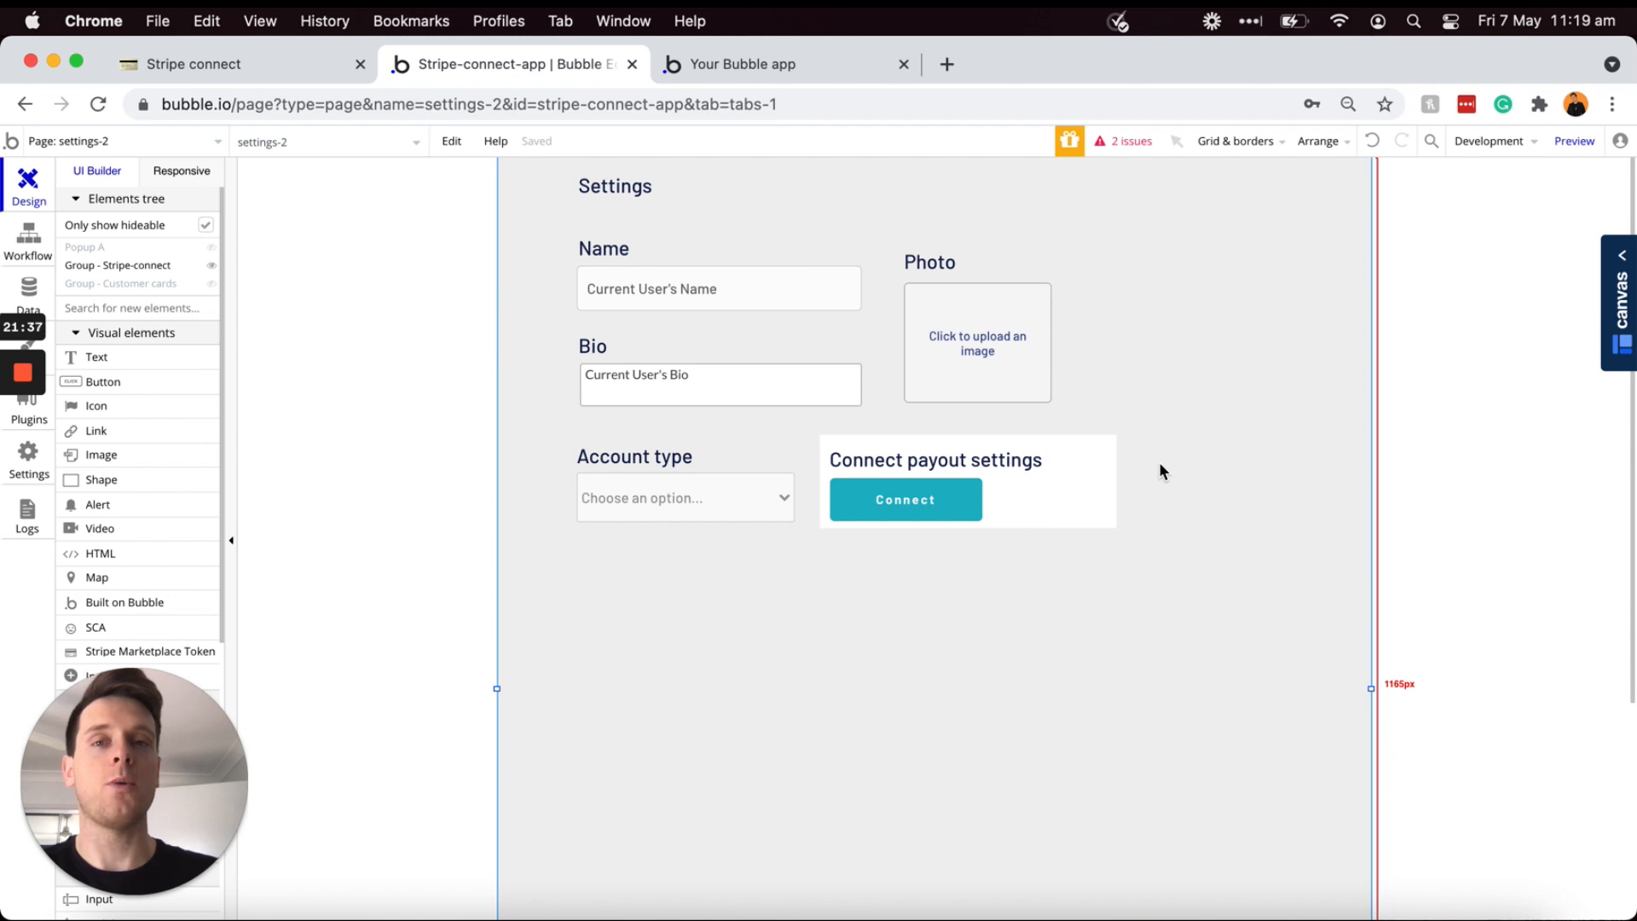
{"action": "left_click", "coordinate": [149, 356]}
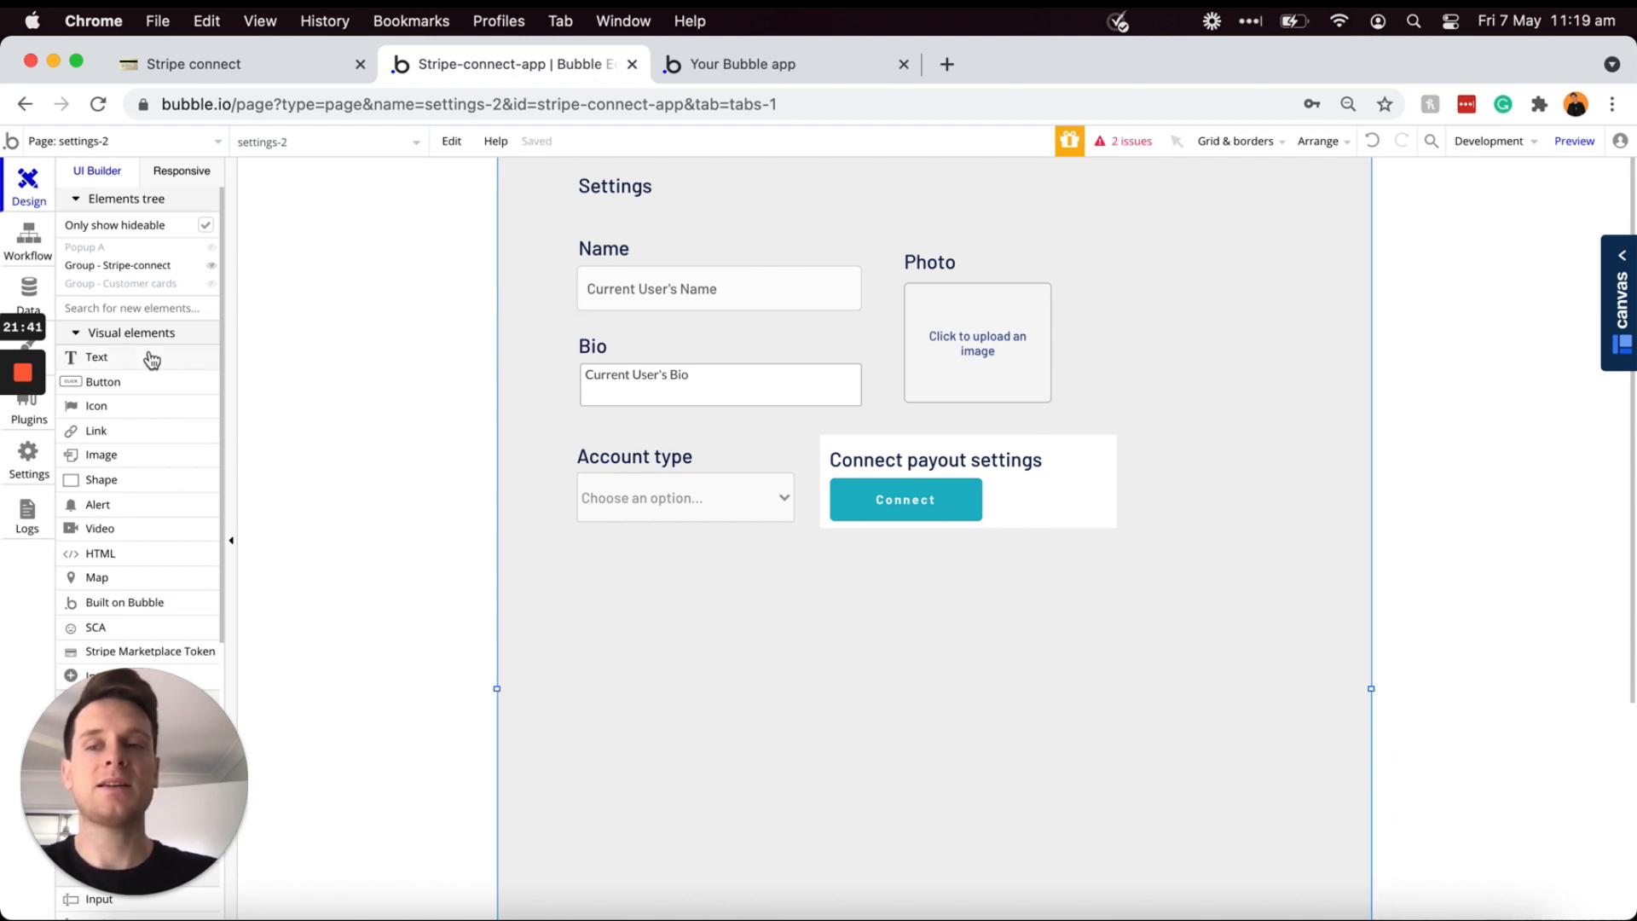
{"action": "left_click_drag", "start_coordinate": [1130, 414], "coordinate": [1350, 454]}
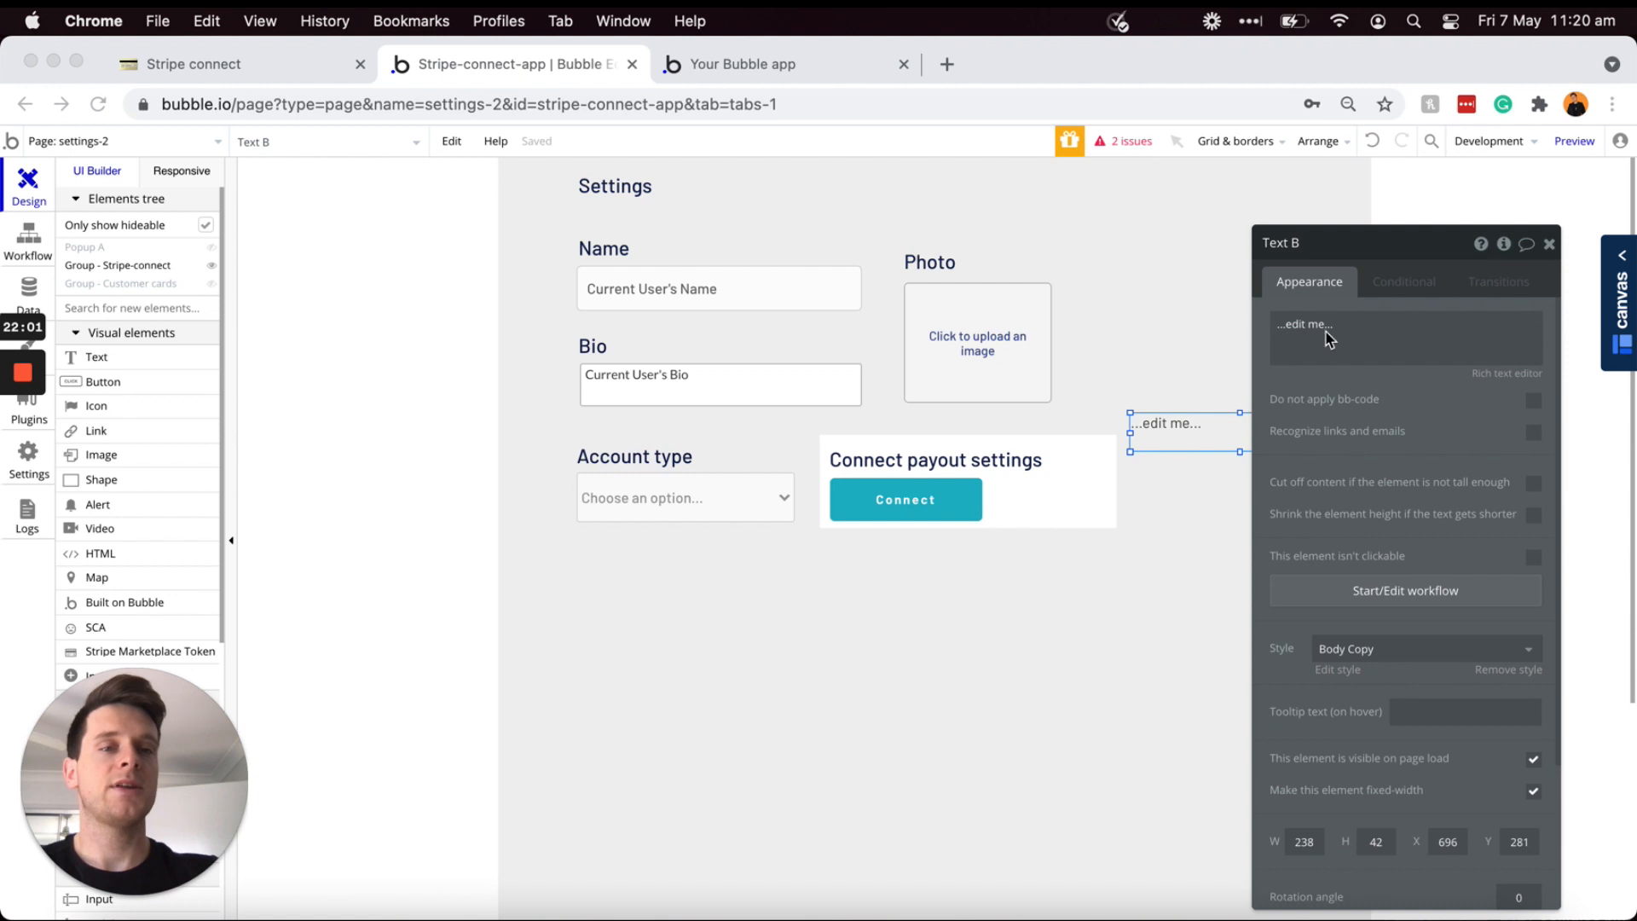
Step: Replace the new text element's placeholder content with "Stripe code:"
{"action": "left_click", "coordinate": [1336, 327]}
{"action": "left_click", "coordinate": [1336, 326]}
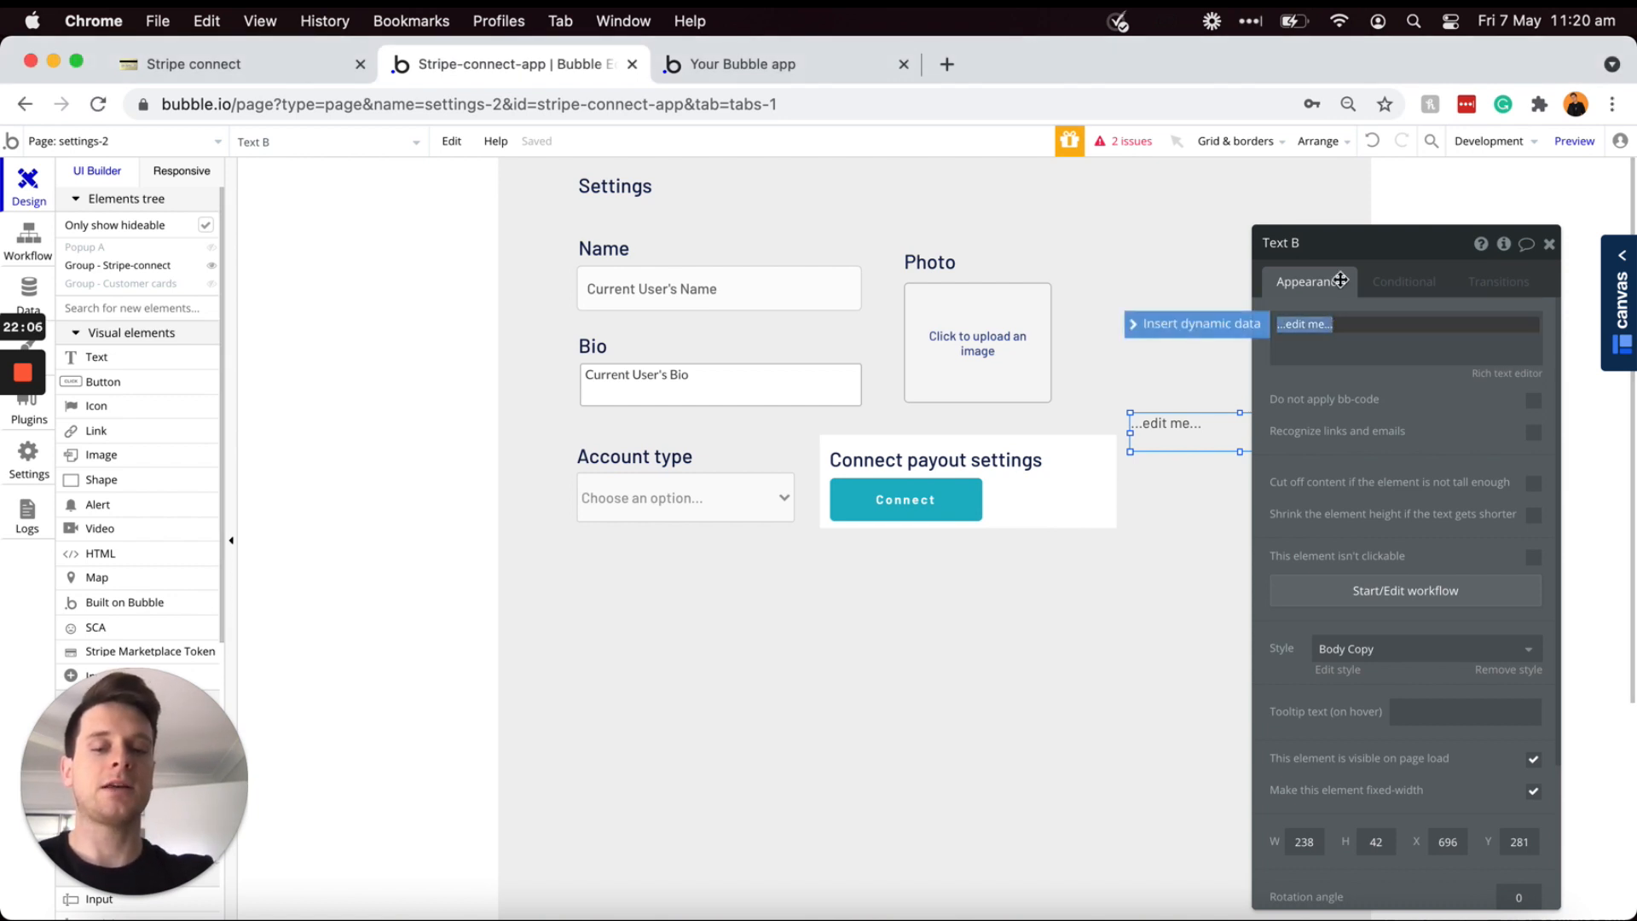
{"action": "type", "text": "S"}
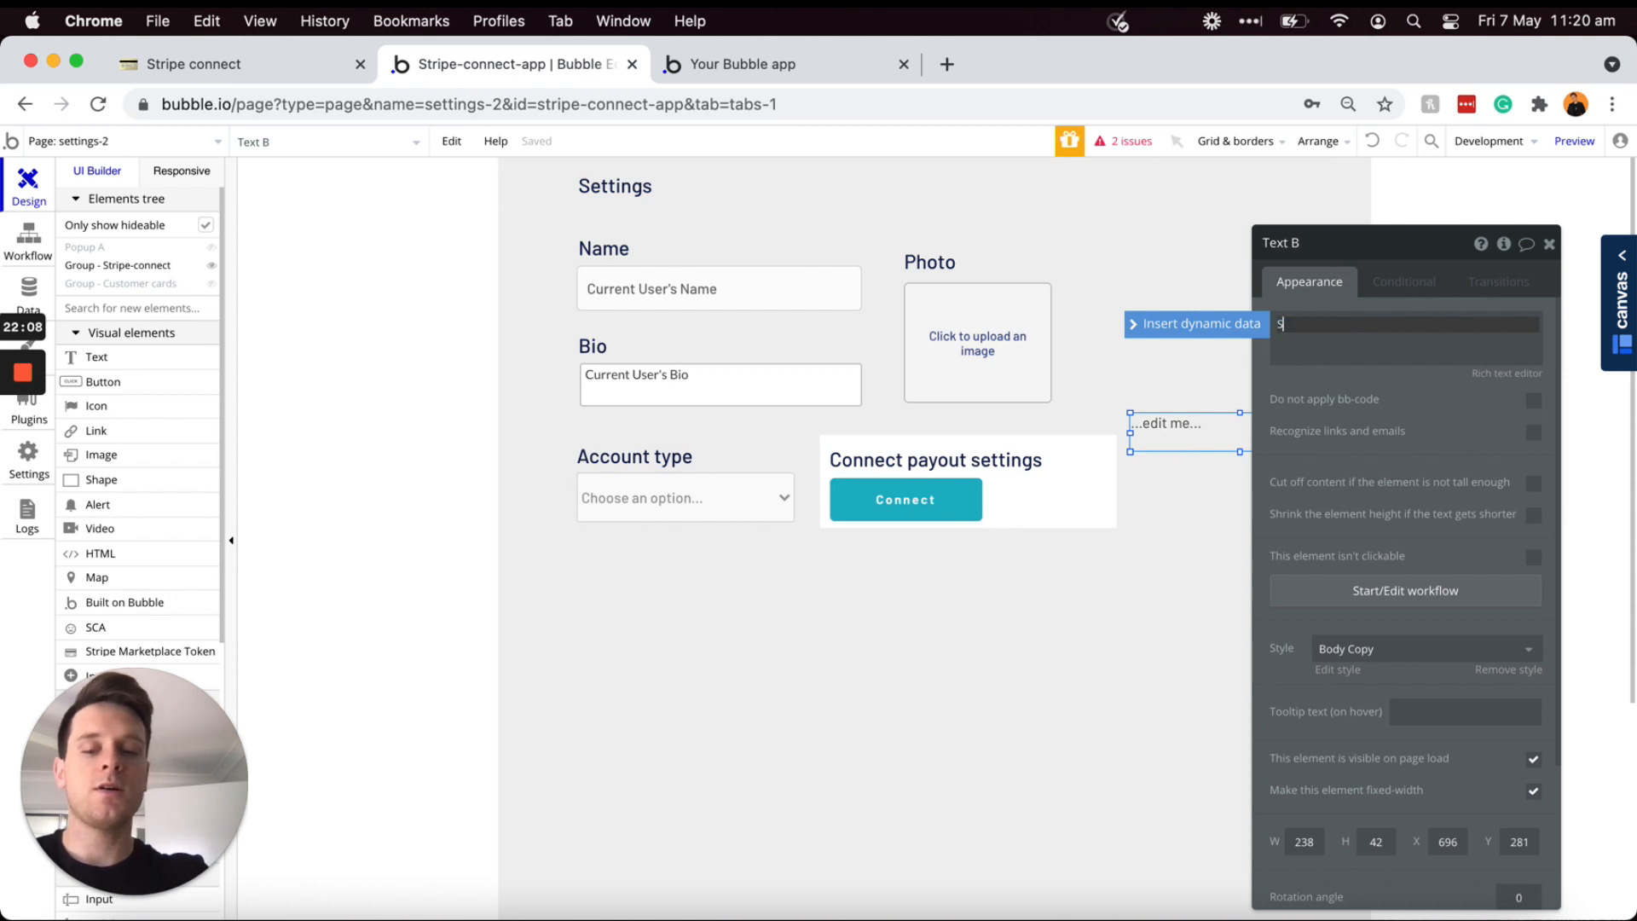
{"action": "type", "text": "tripe code:"}
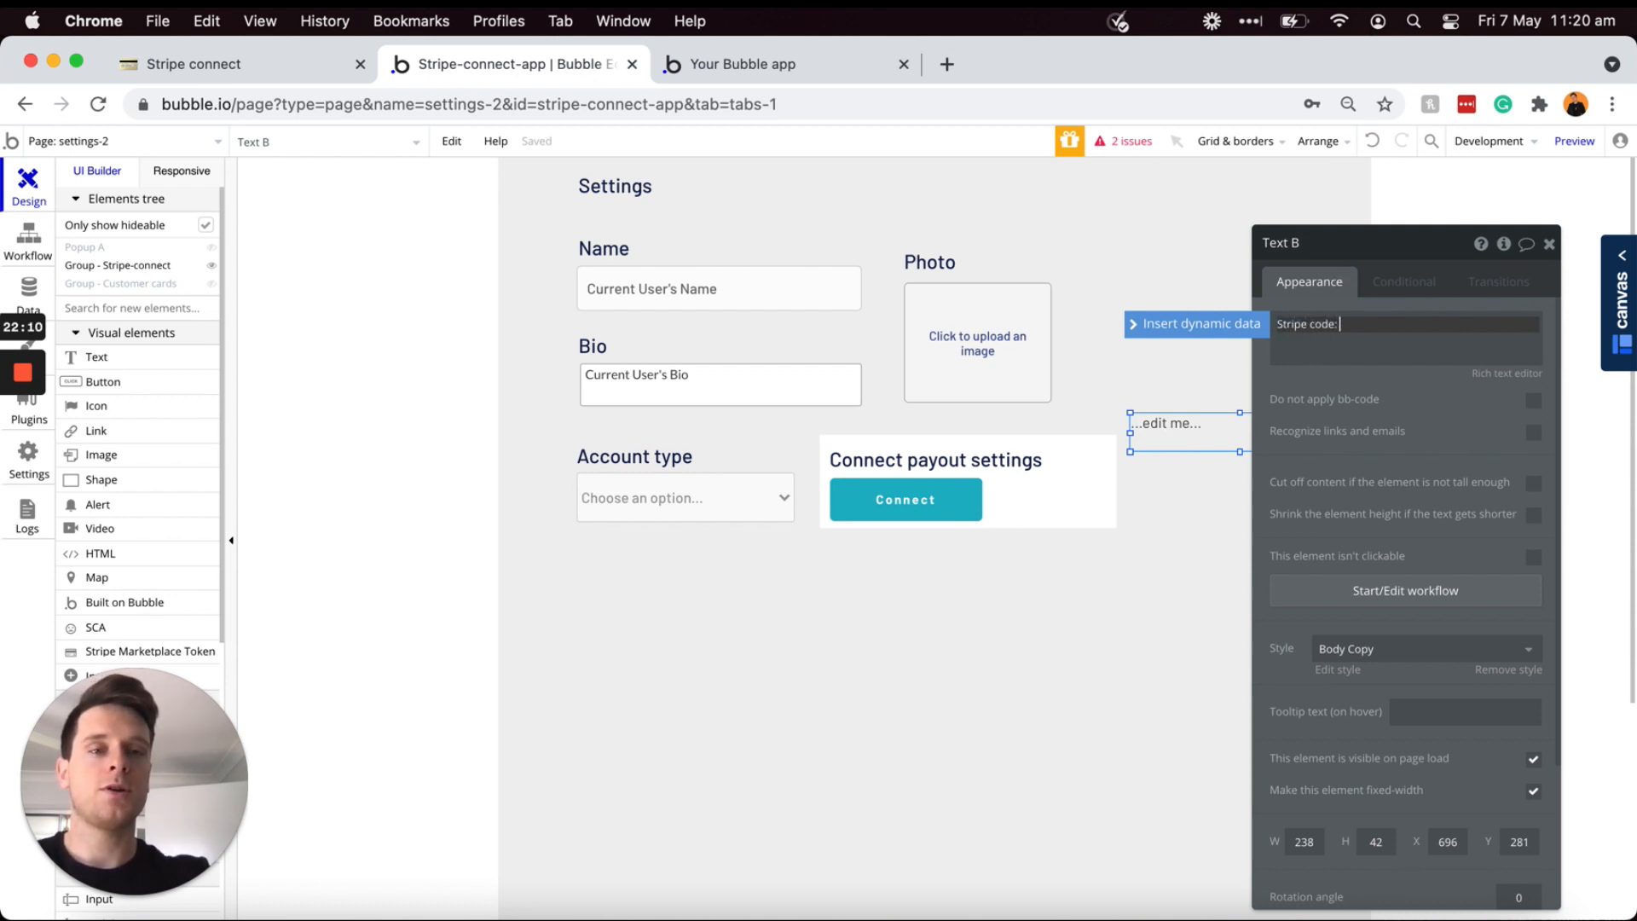
Step: Append Get data from page URL as dynamic data after "Stripe code:", with the parameter name code
{"action": "left_click", "coordinate": [1196, 323]}
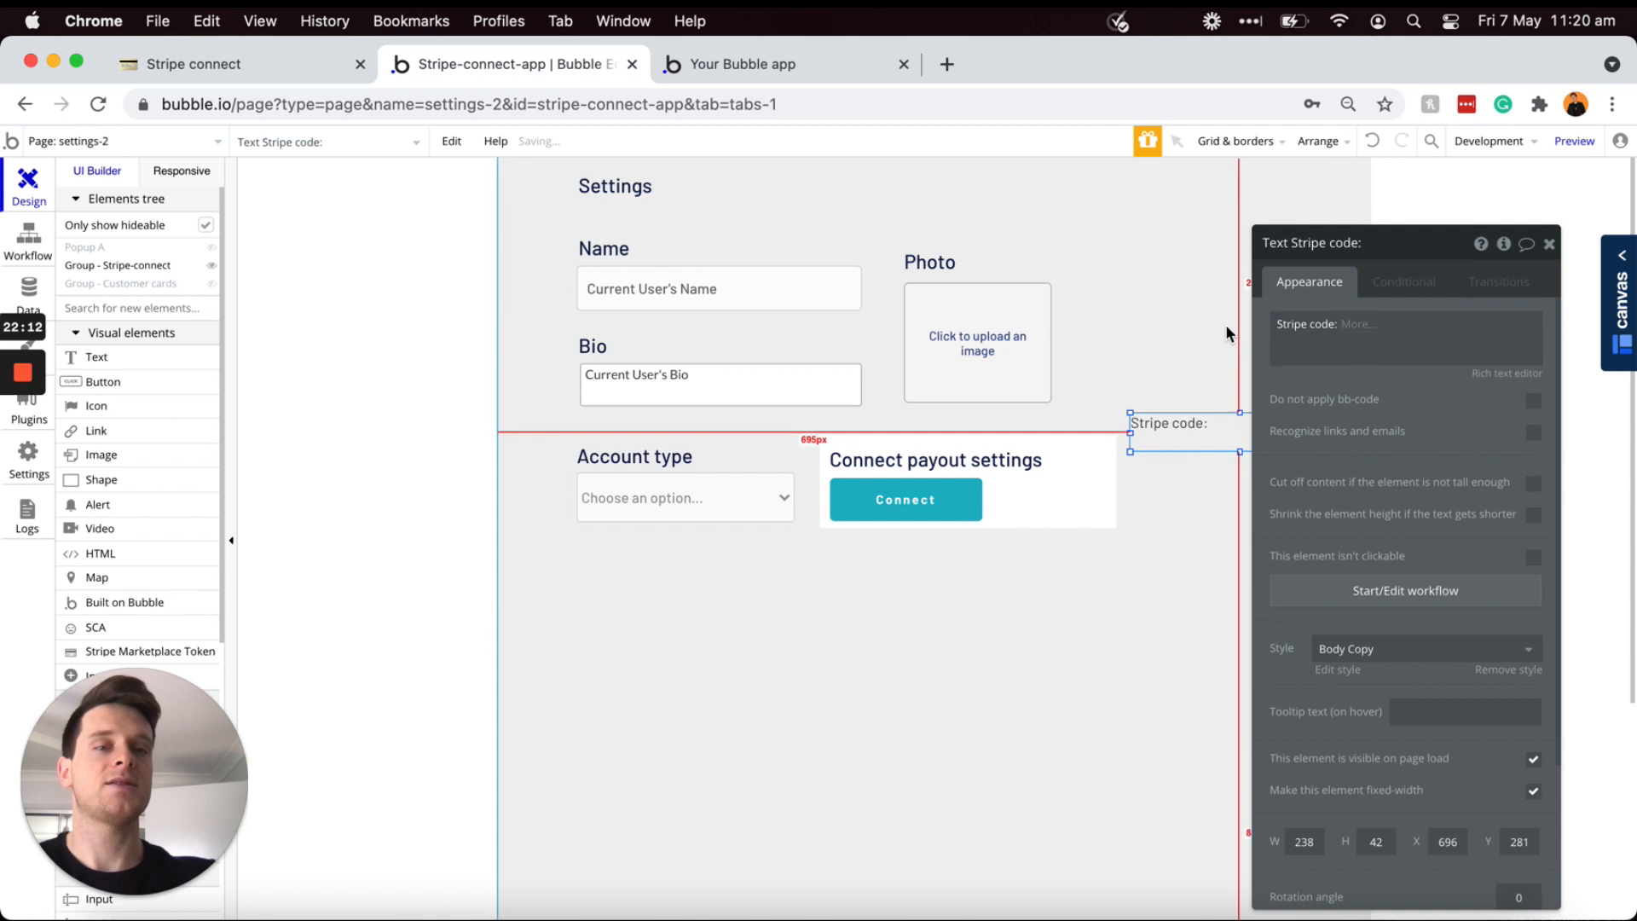
{"action": "scroll", "coordinate": [1374, 645], "scroll_direction": "down", "scroll_amount": 10}
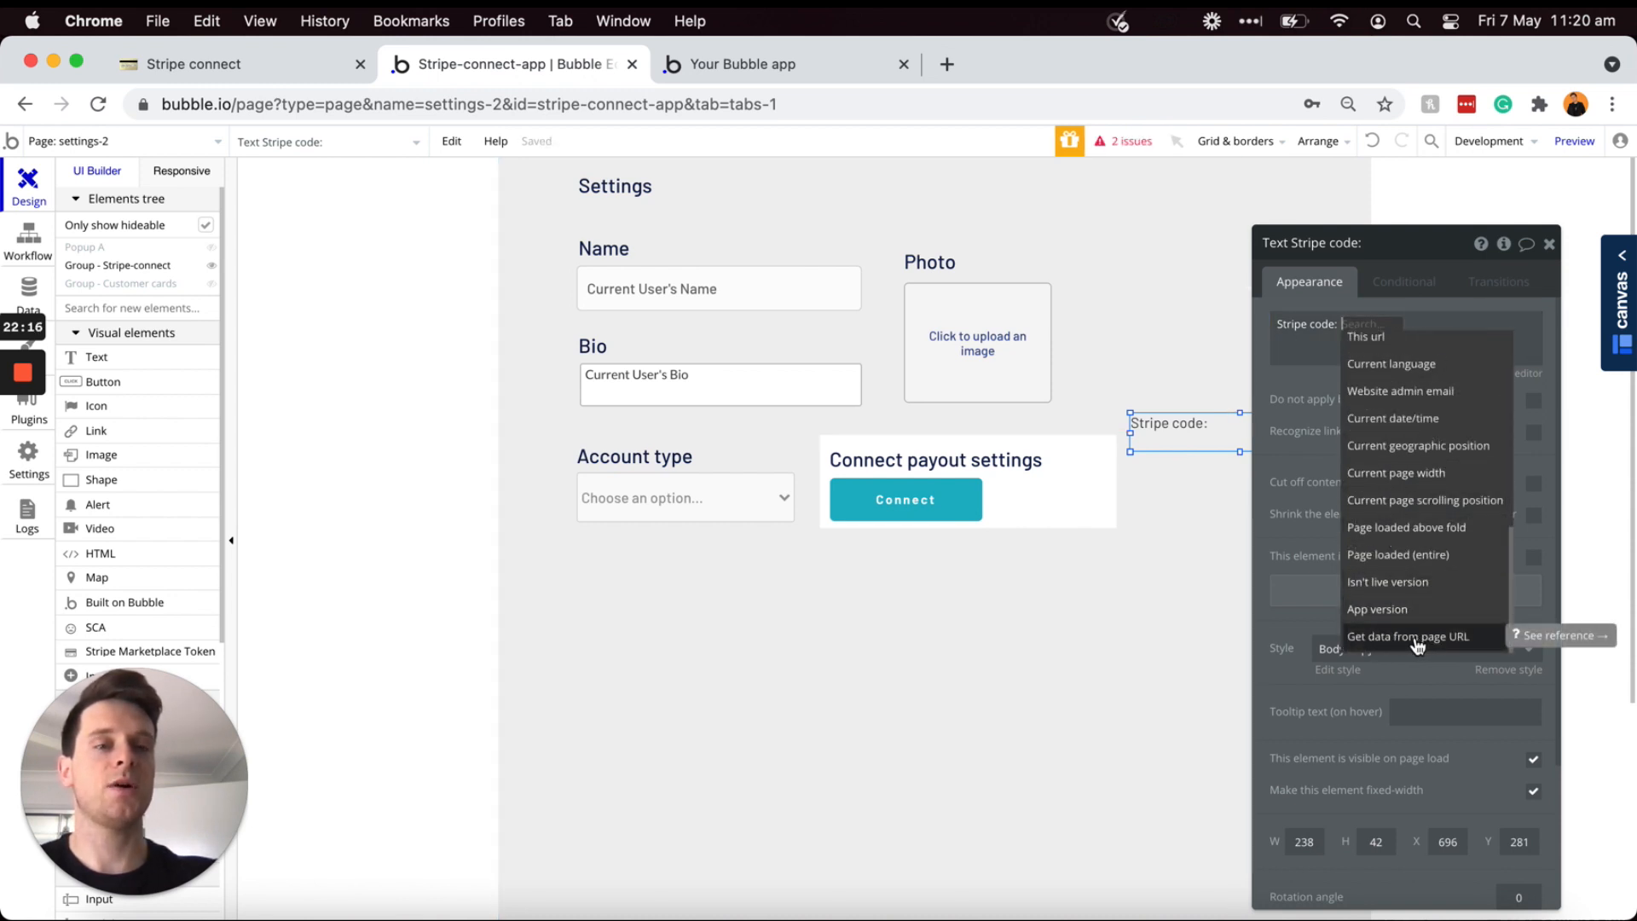
{"action": "left_click", "coordinate": [1415, 645]}
{"action": "left_click", "coordinate": [1116, 321]}
{"action": "type", "text": "code"}
{"action": "left_click", "coordinate": [1041, 354]}
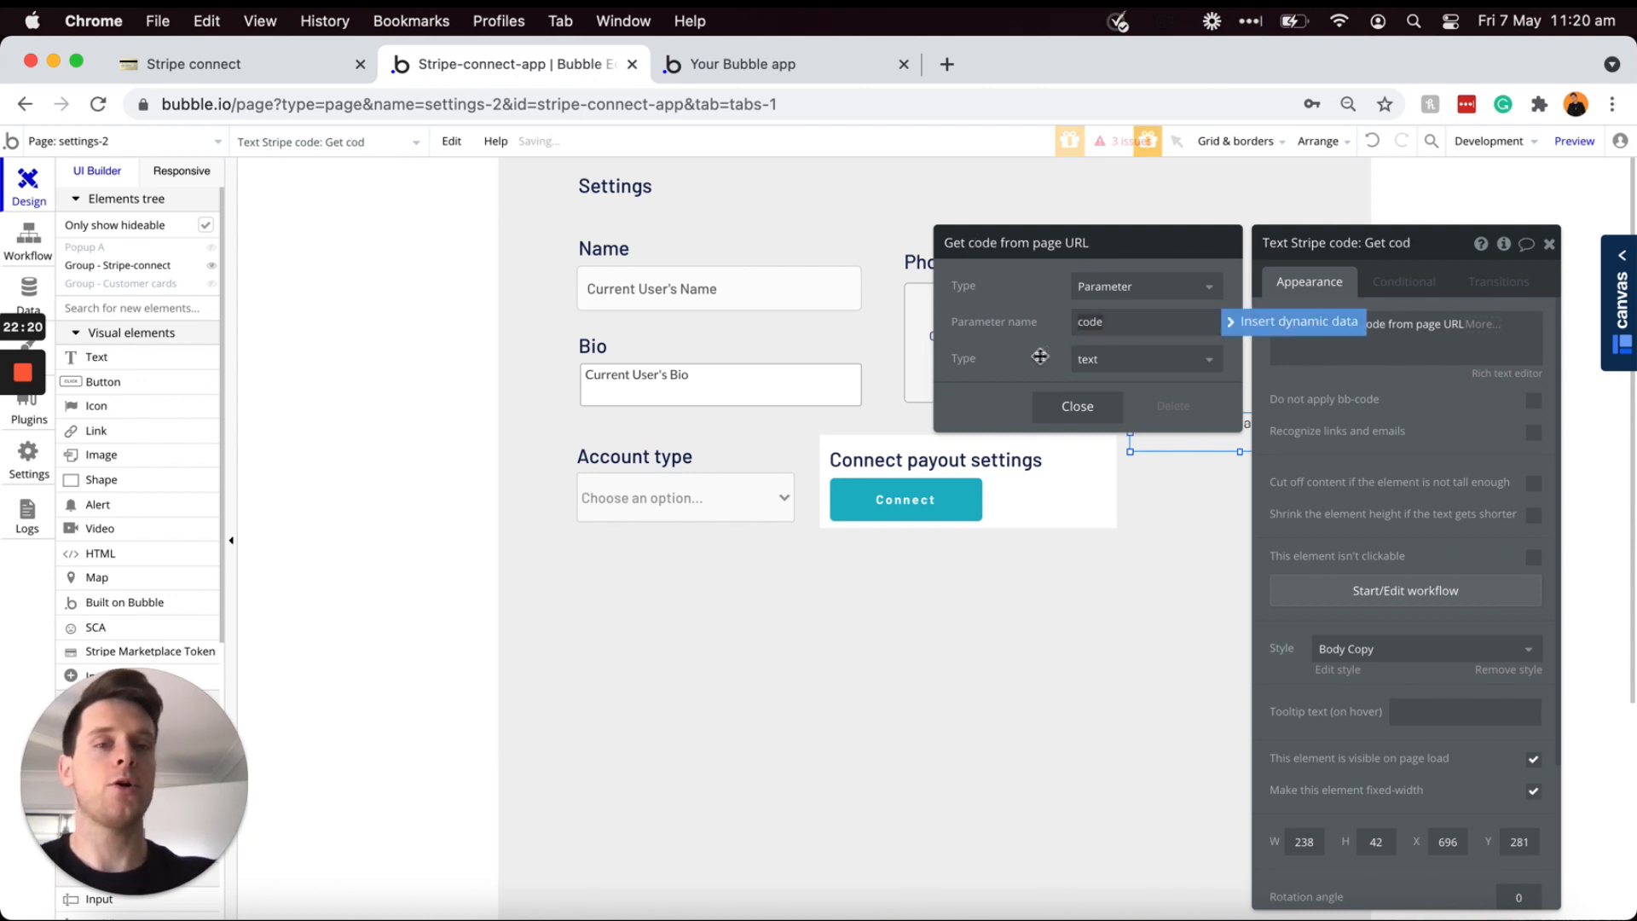
Step: Draw a text element about 233 by 40 px below the Stripe code text and set its content to "Stripe ID:"
{"action": "left_click", "coordinate": [1316, 381]}
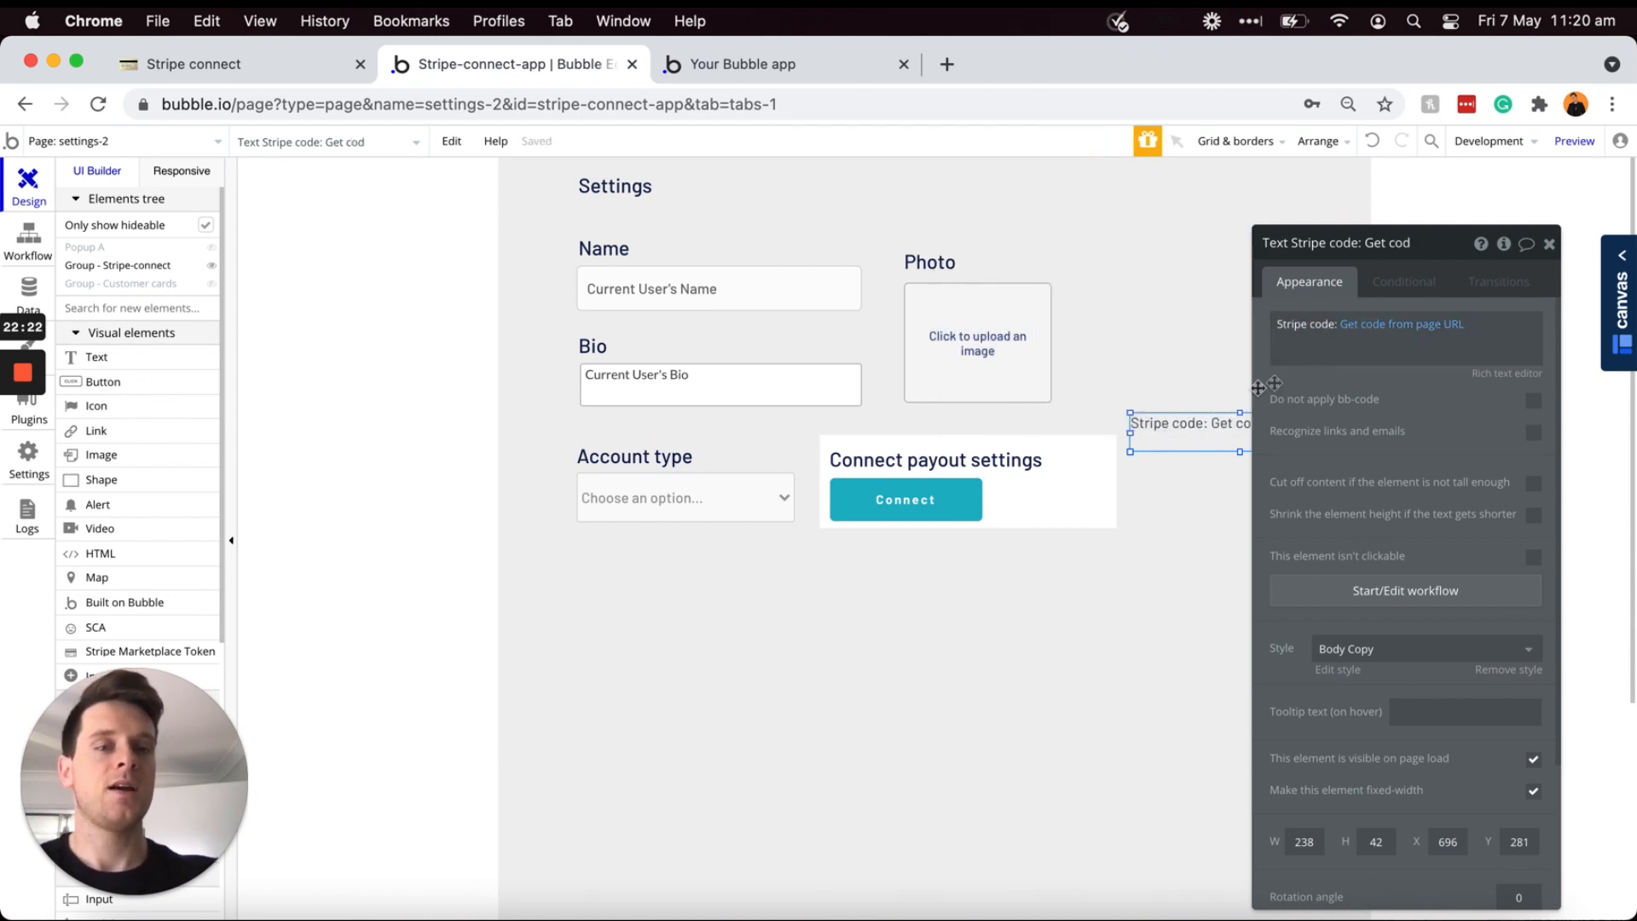
{"action": "left_click", "coordinate": [157, 360]}
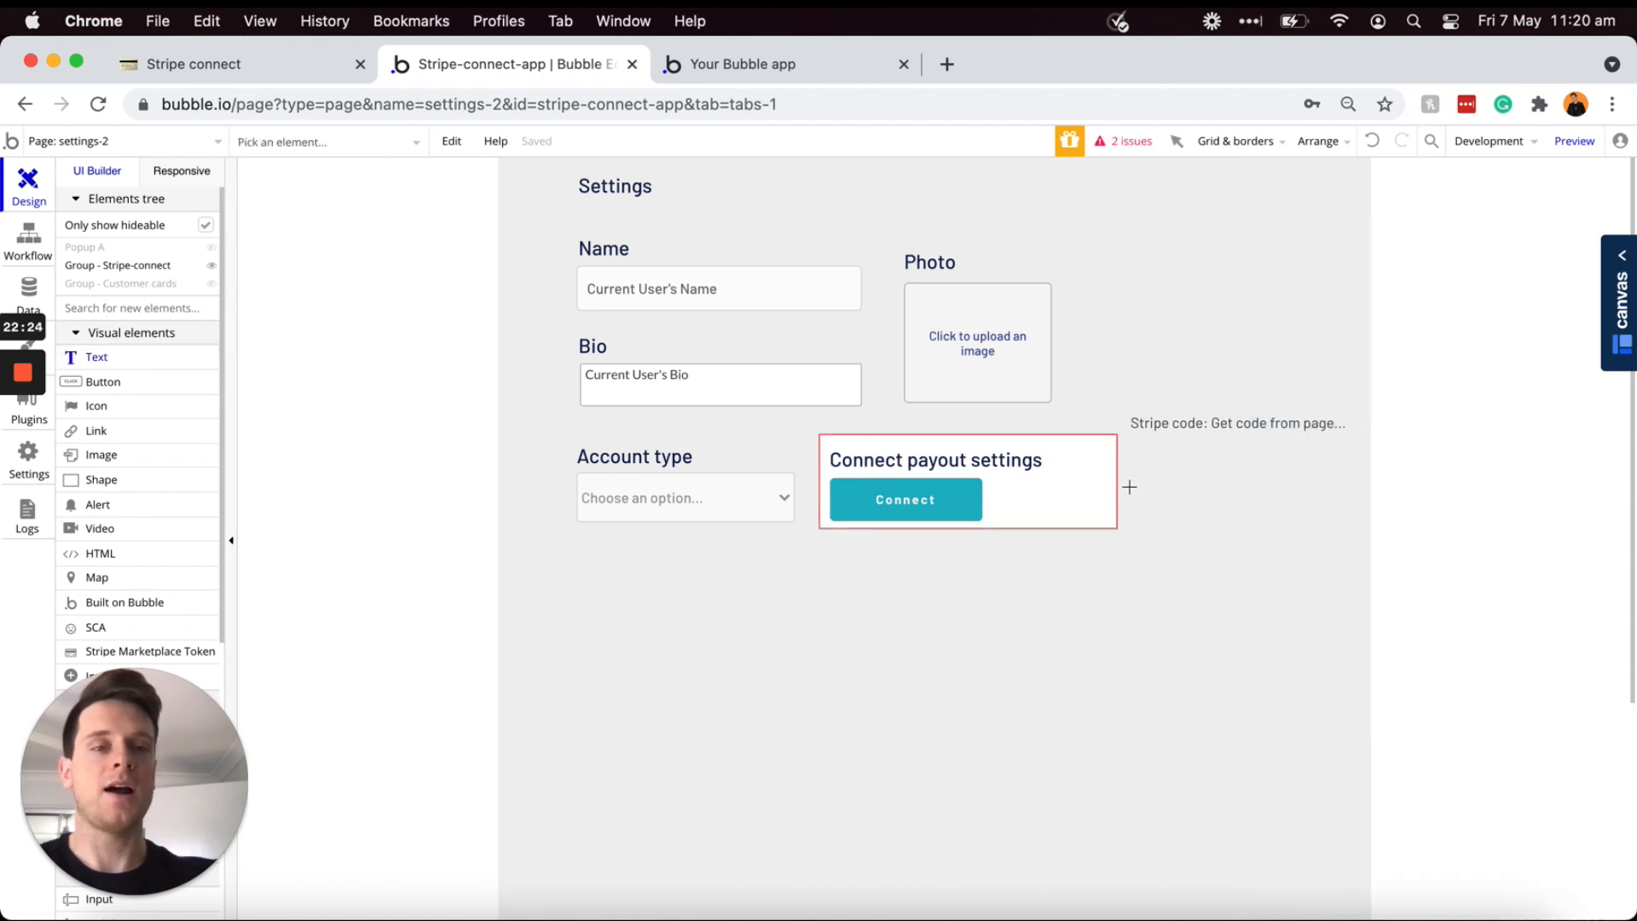
{"action": "left_click_drag", "start_coordinate": [1135, 468], "coordinate": [1345, 503]}
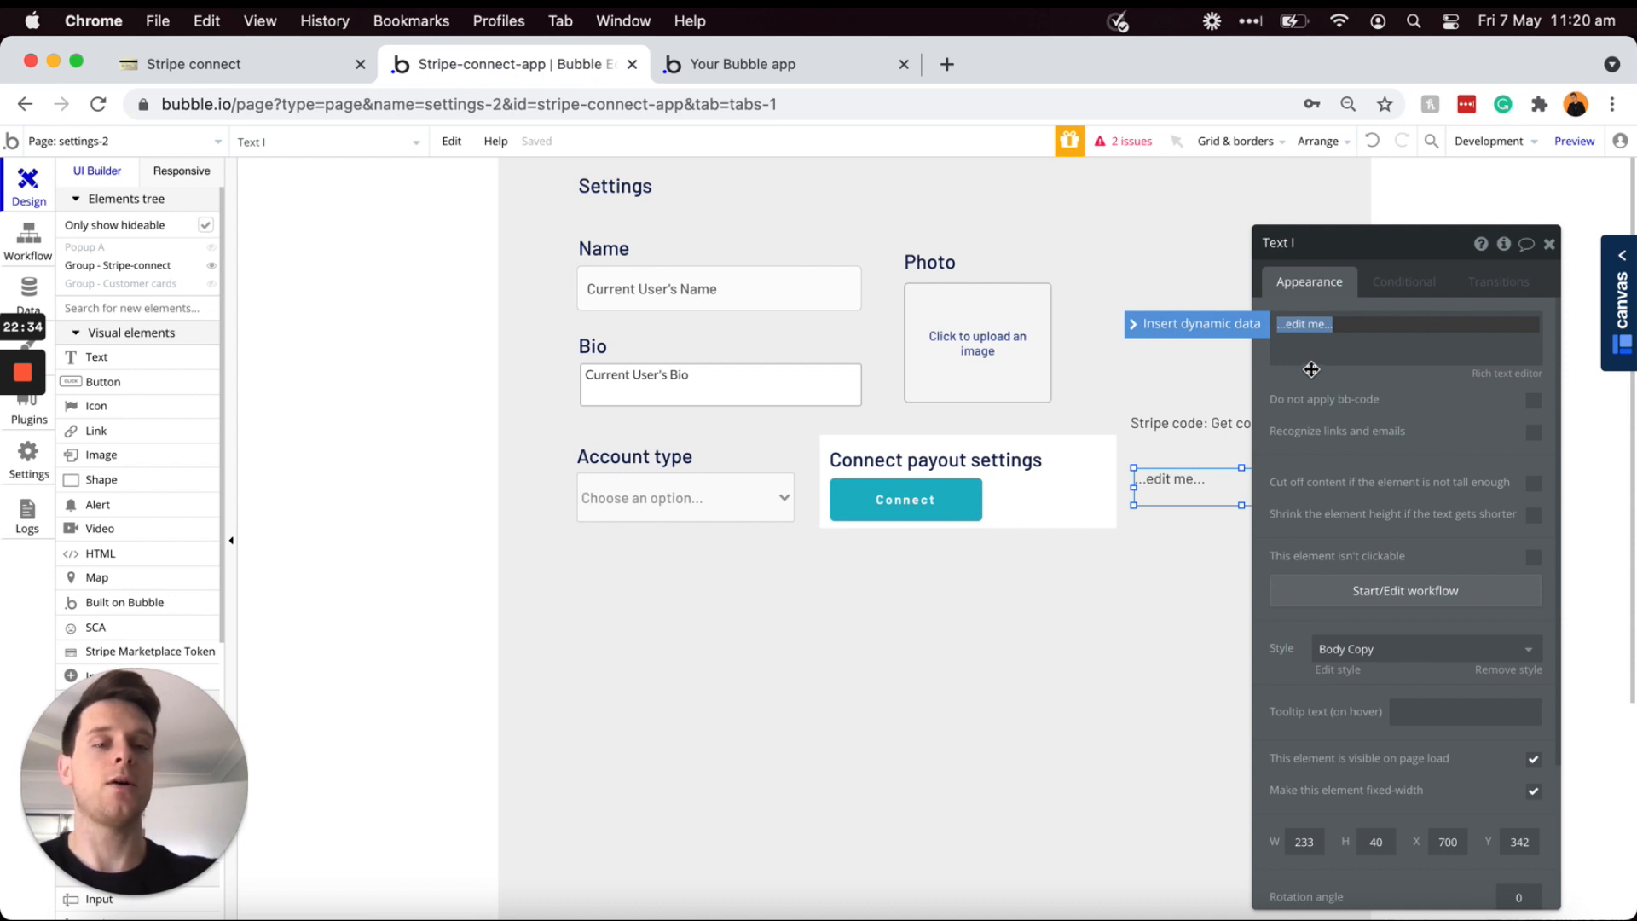
{"action": "type", "text": "Stripe ID:"}
Step: Append Current User's Seller-id as dynamic data after "Stripe ID:"
{"action": "left_click", "coordinate": [1229, 325]}
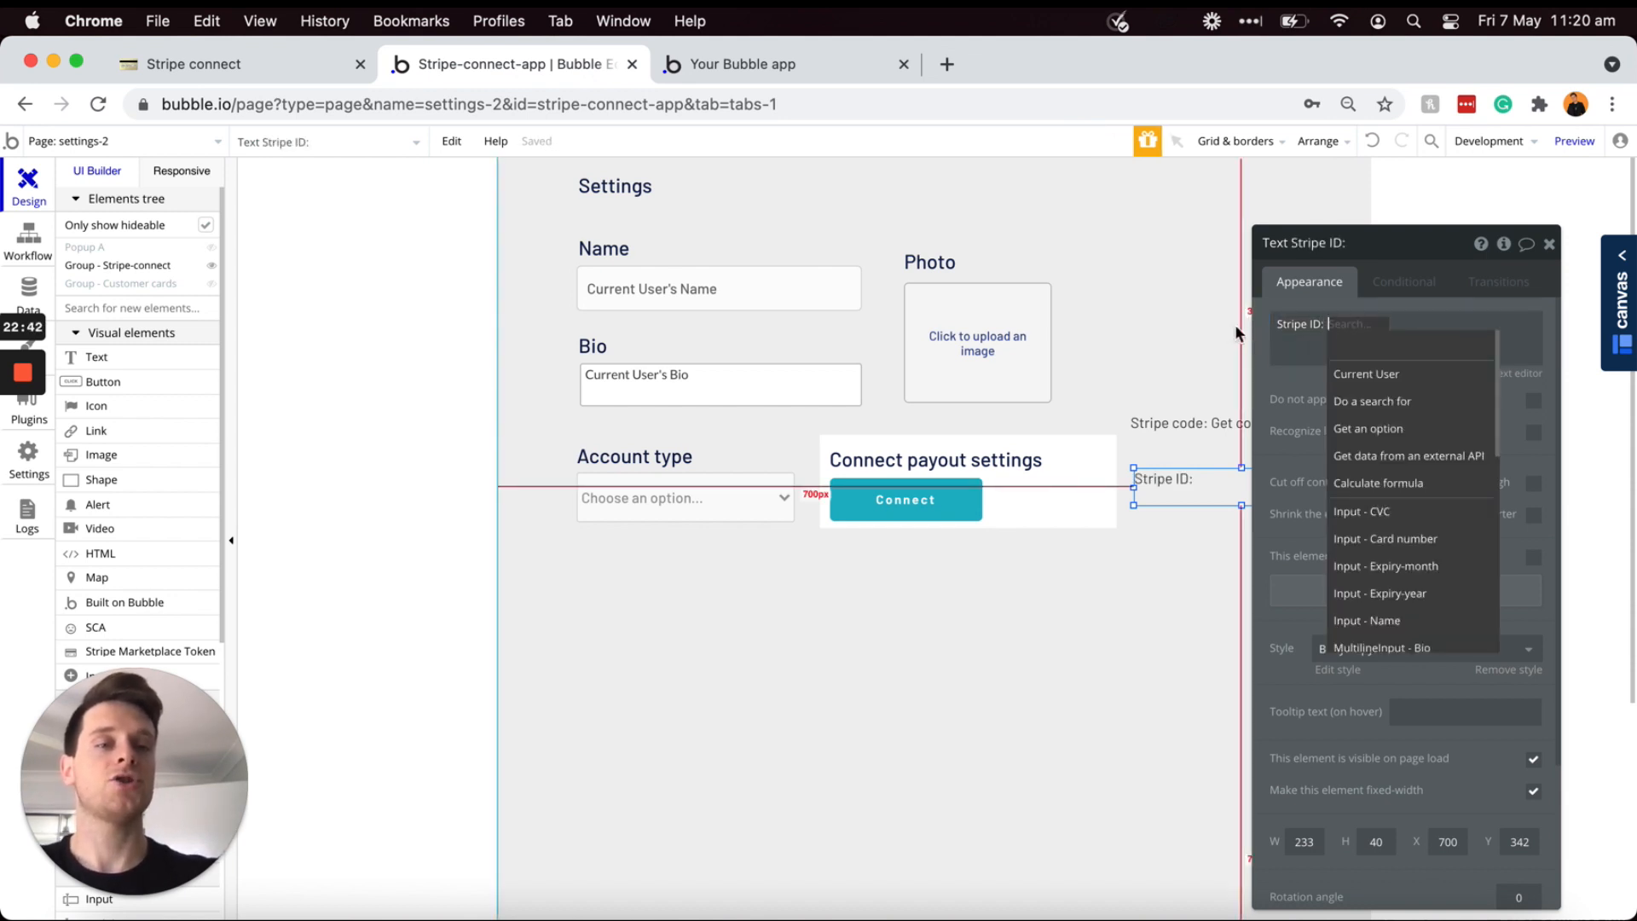
{"action": "left_click", "coordinate": [1355, 373]}
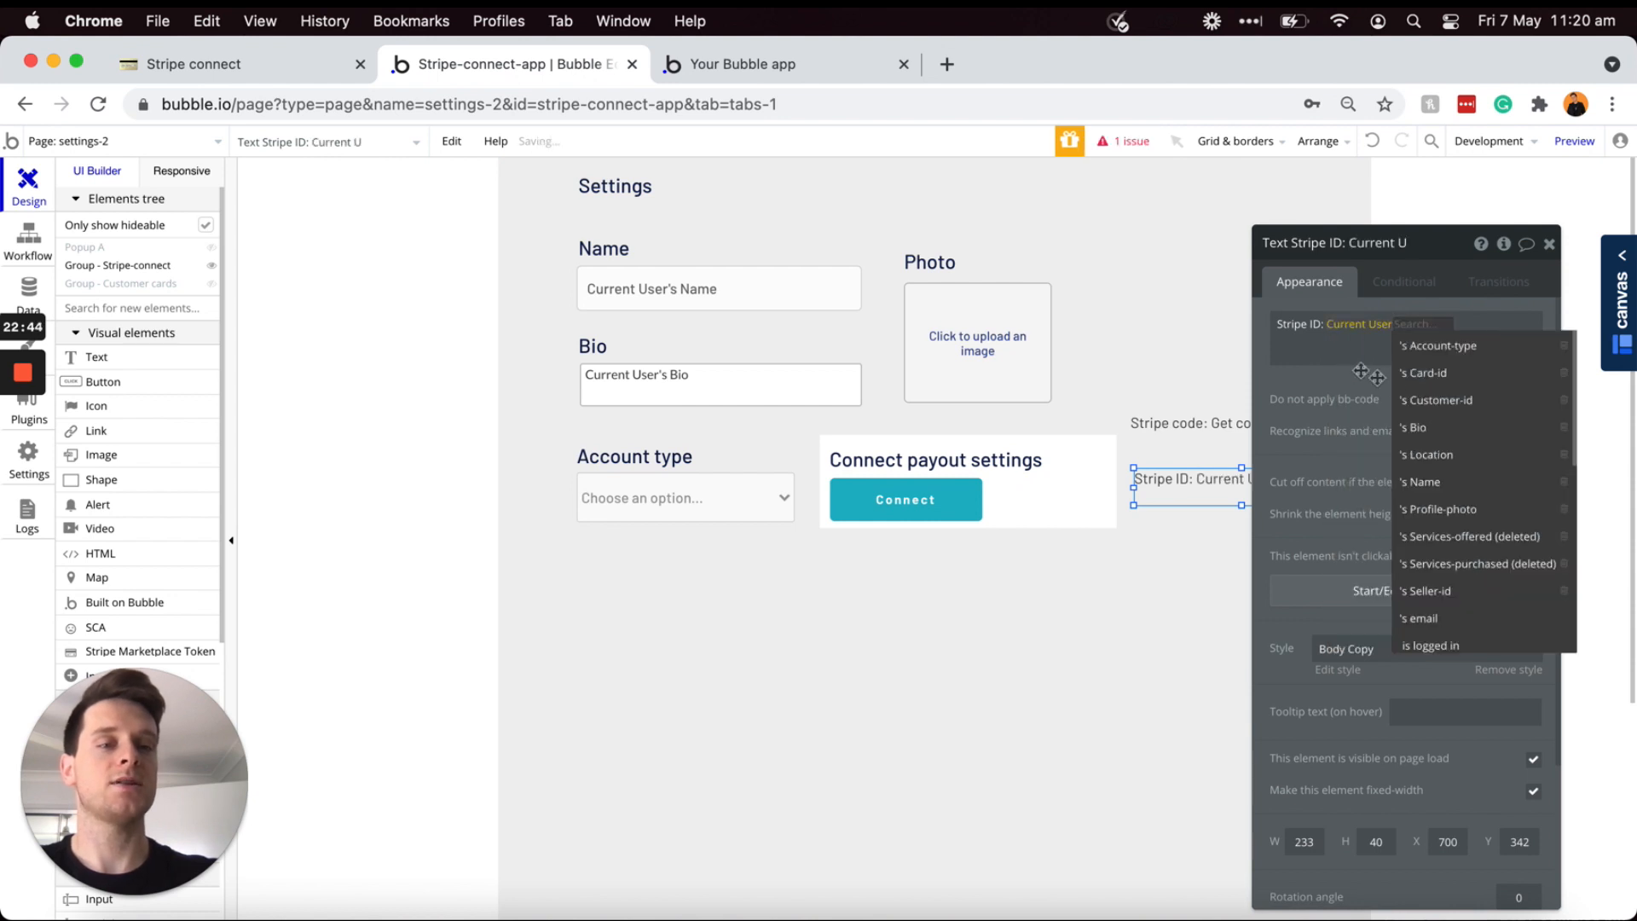
{"action": "left_click", "coordinate": [1432, 591]}
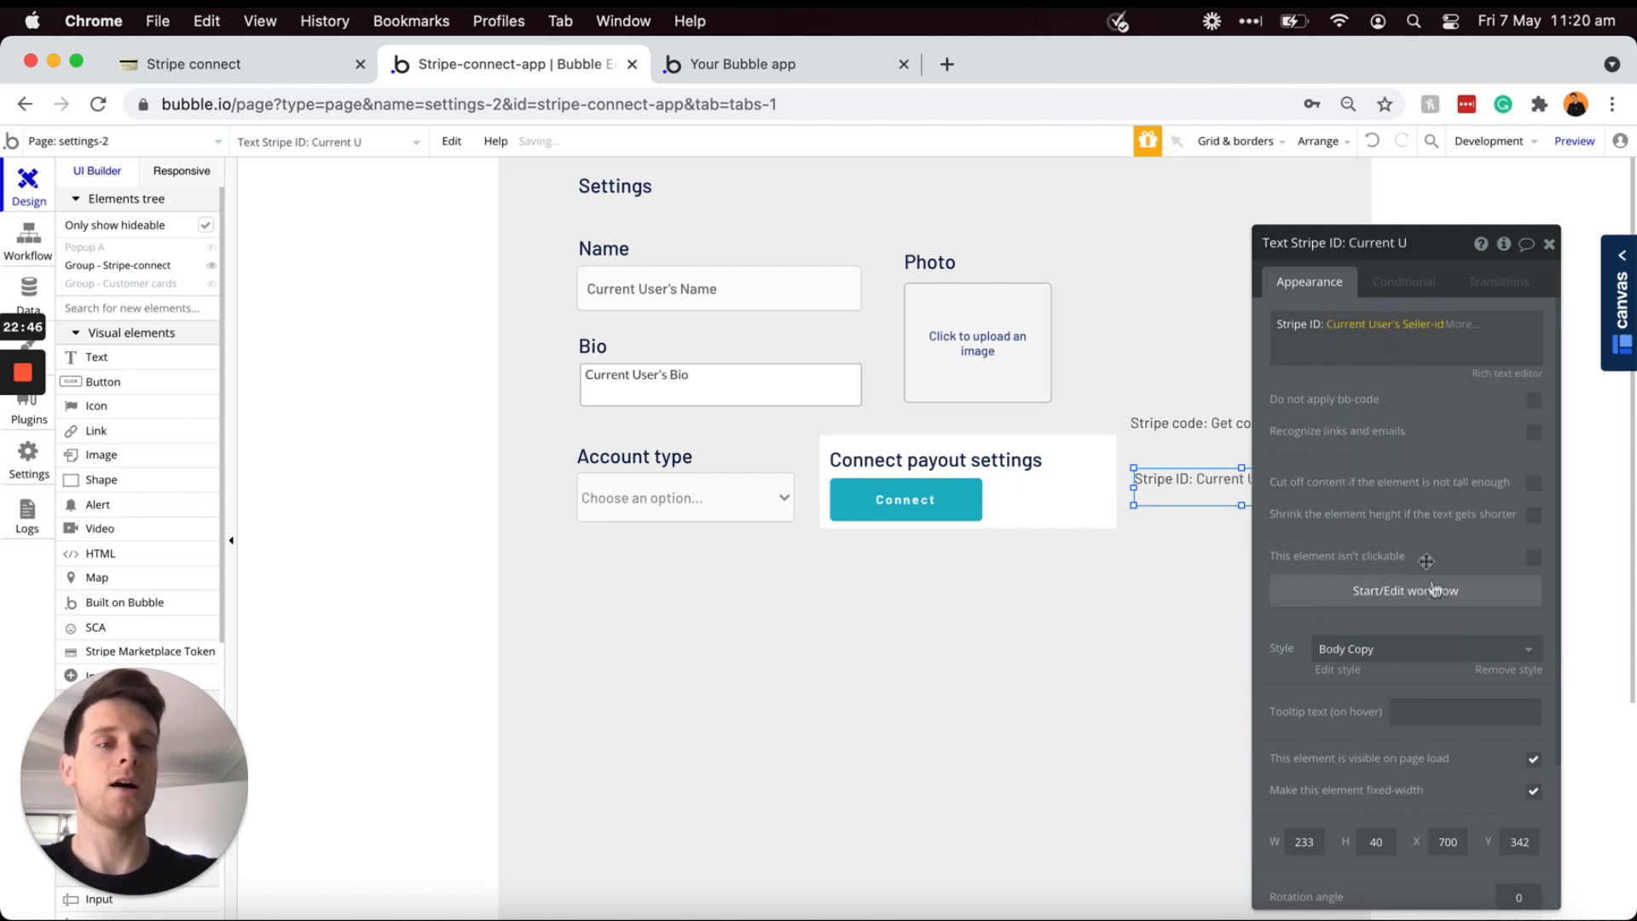
{"action": "left_click", "coordinate": [1388, 374]}
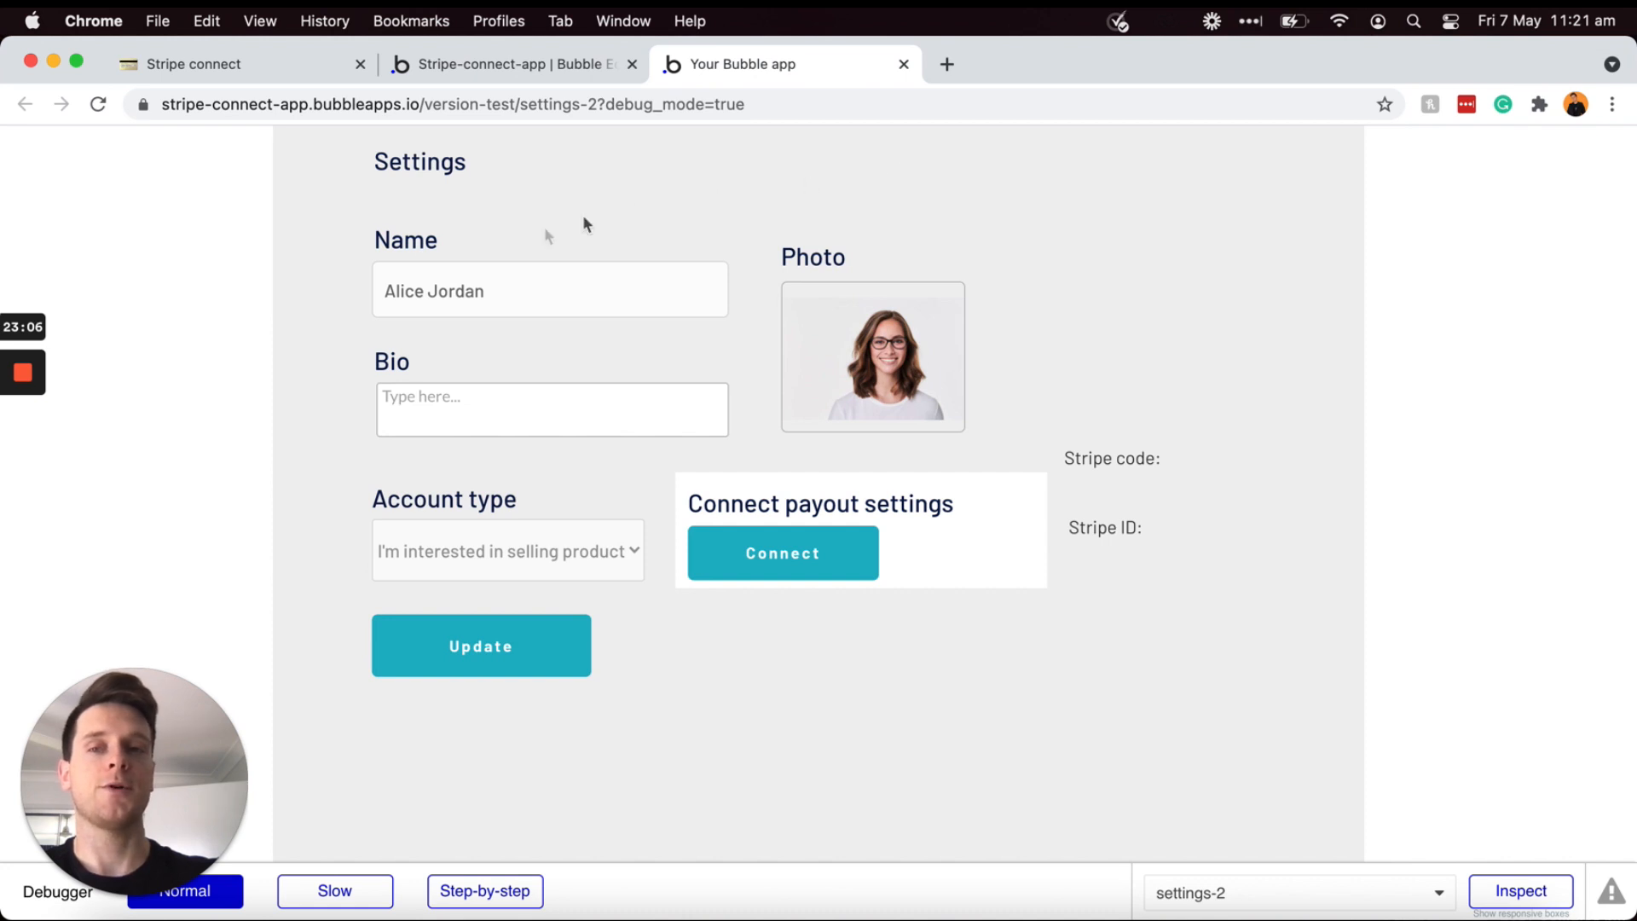
Step: In the settings-2 preview, connect the seller's payout account to Stripe and submit the completed test-mode registration form
{"action": "left_click", "coordinate": [382, 295]}
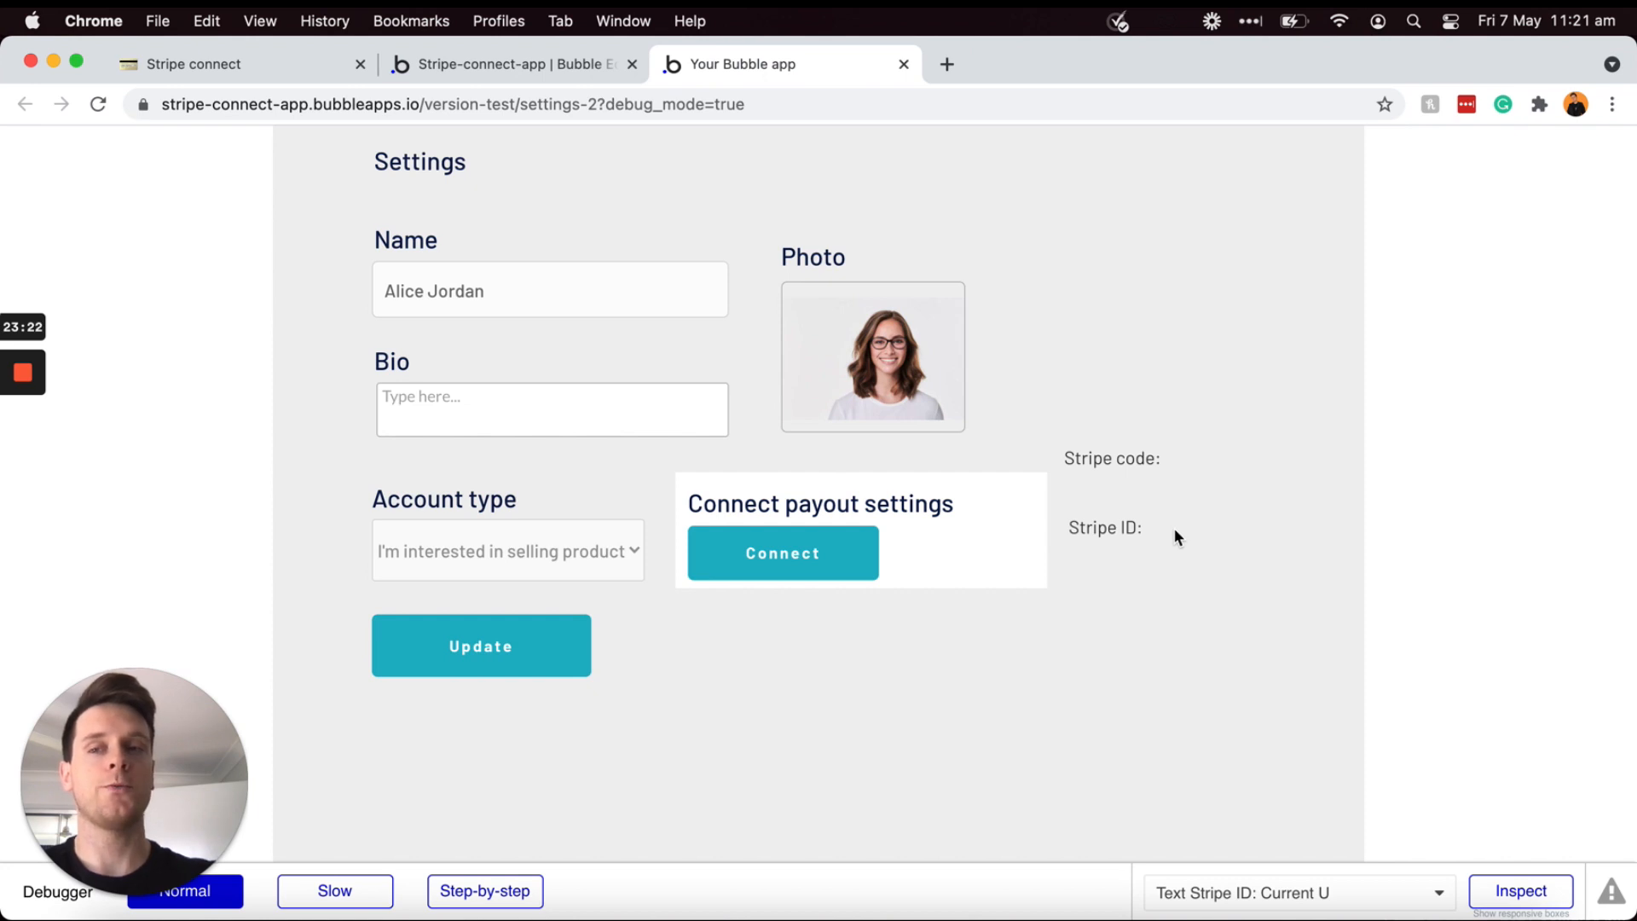
{"action": "left_click", "coordinate": [822, 559]}
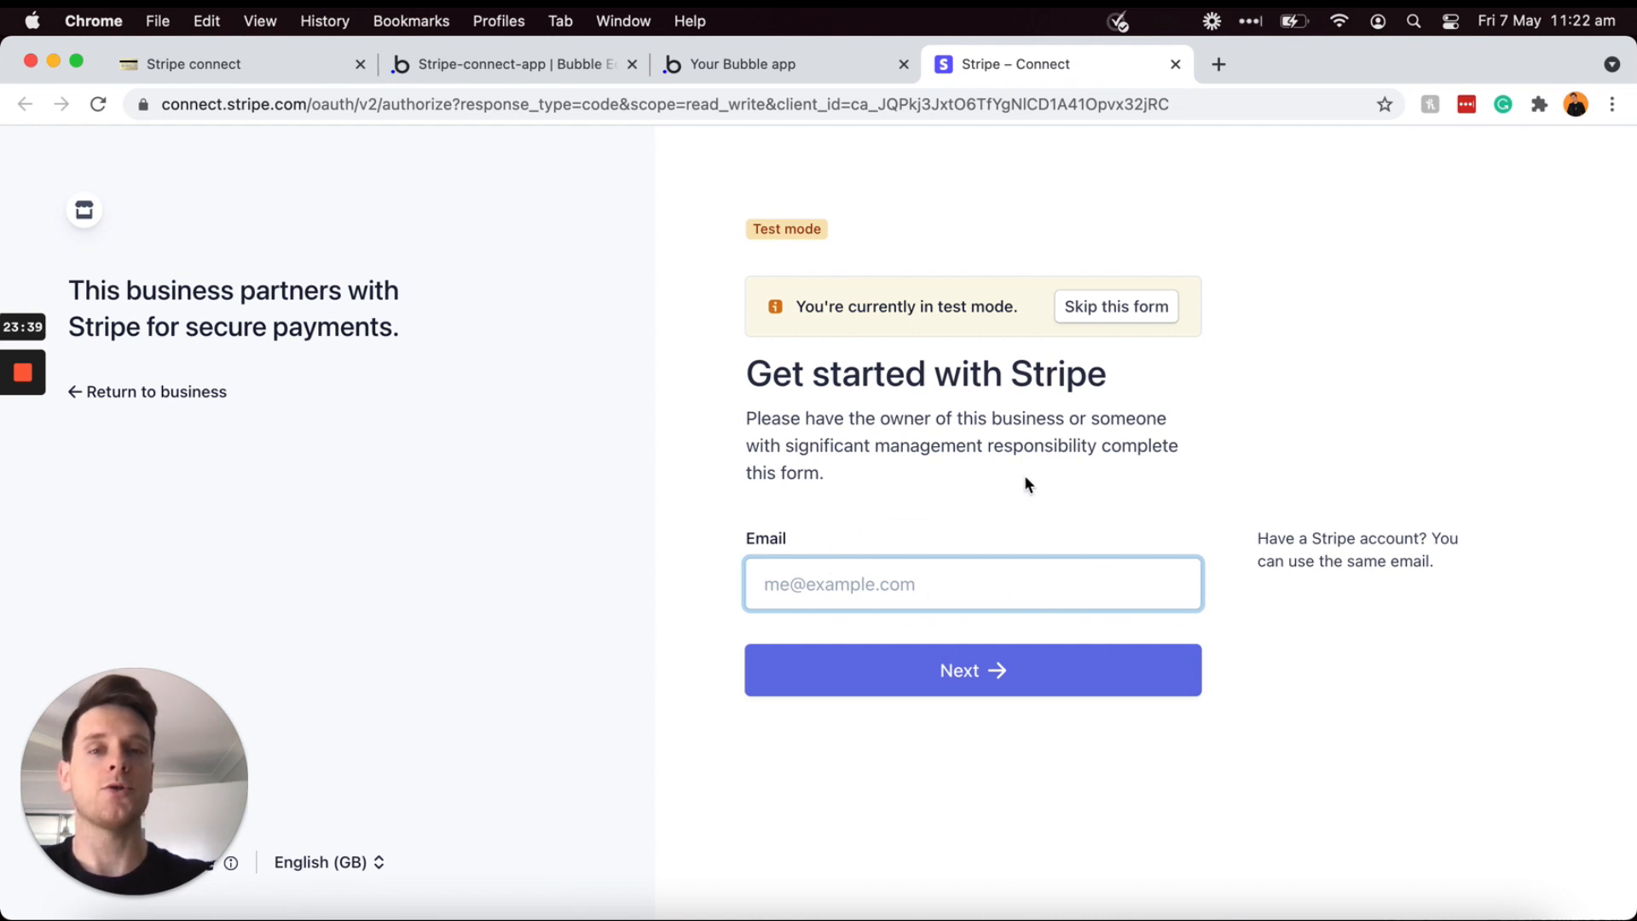
{"action": "left_click_drag", "start_coordinate": [1259, 533], "coordinate": [1440, 569]}
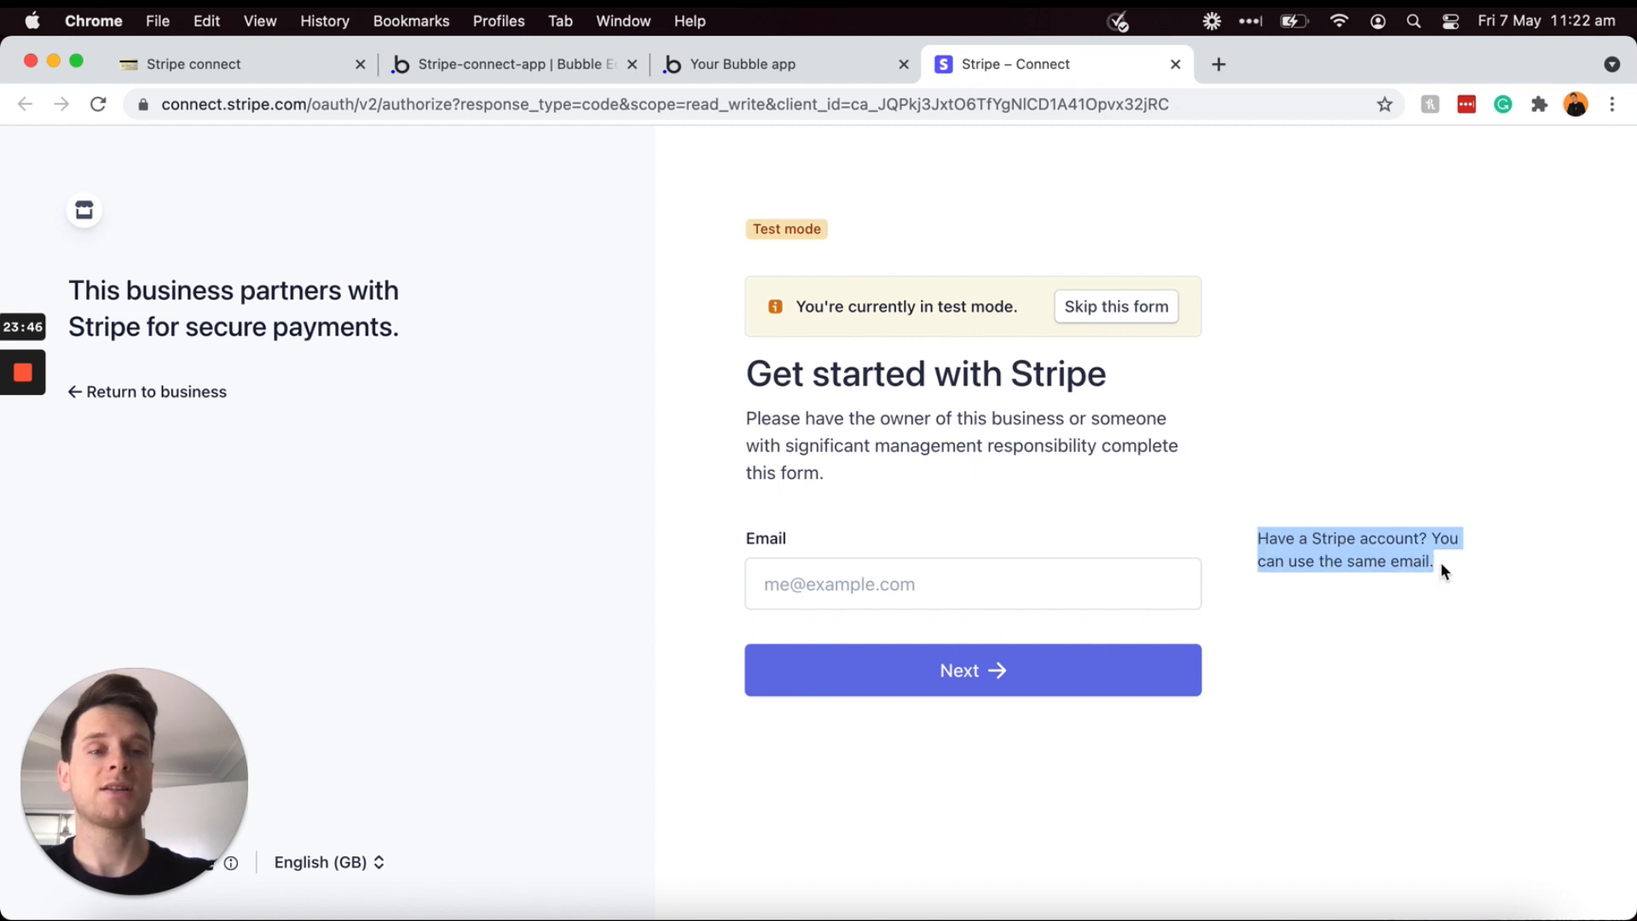
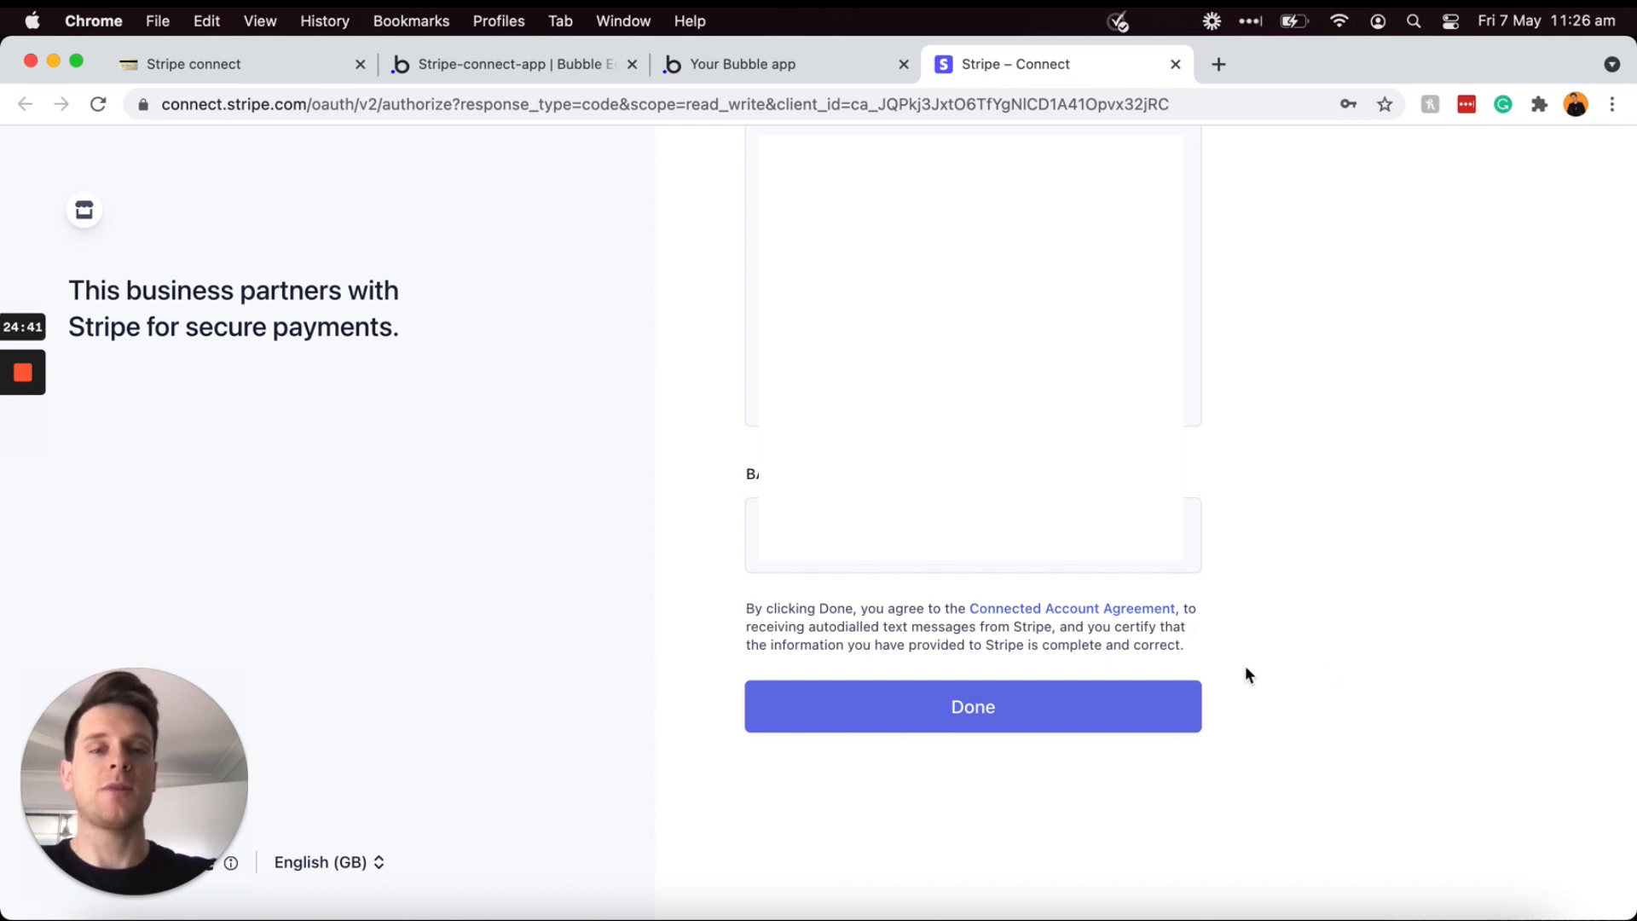
{"action": "left_click", "coordinate": [1103, 712]}
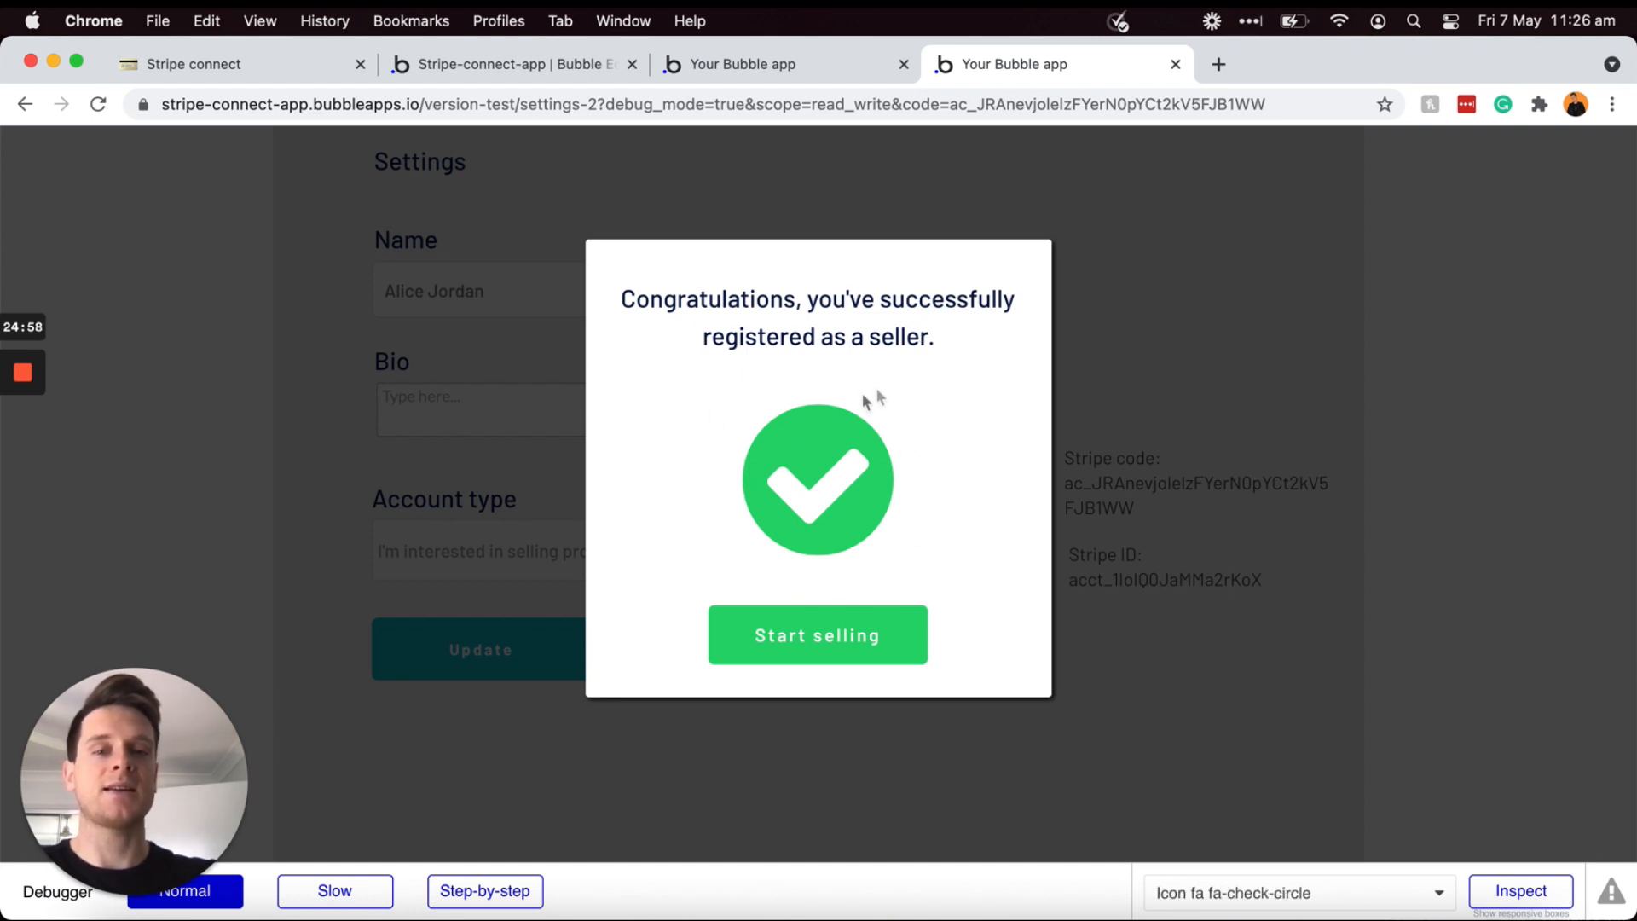
Step: Dismiss the seller registration success popup and inspect the Stripe code and Stripe ID on the settings page
{"action": "left_click", "coordinate": [1103, 409]}
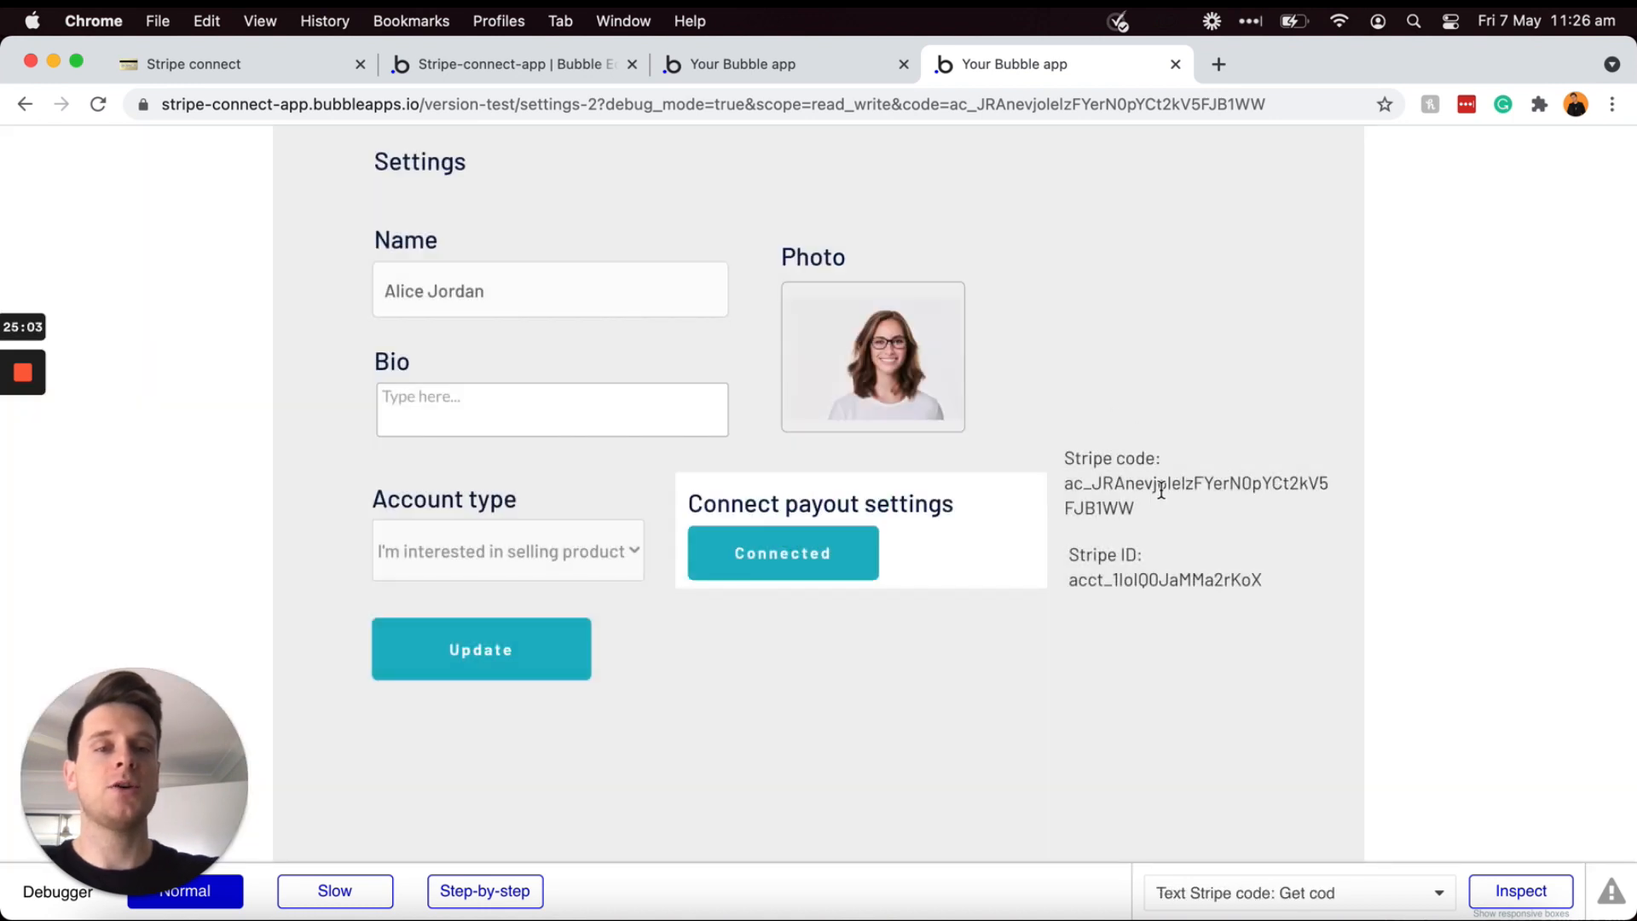
{"action": "left_click_drag", "start_coordinate": [1154, 515], "coordinate": [1060, 485]}
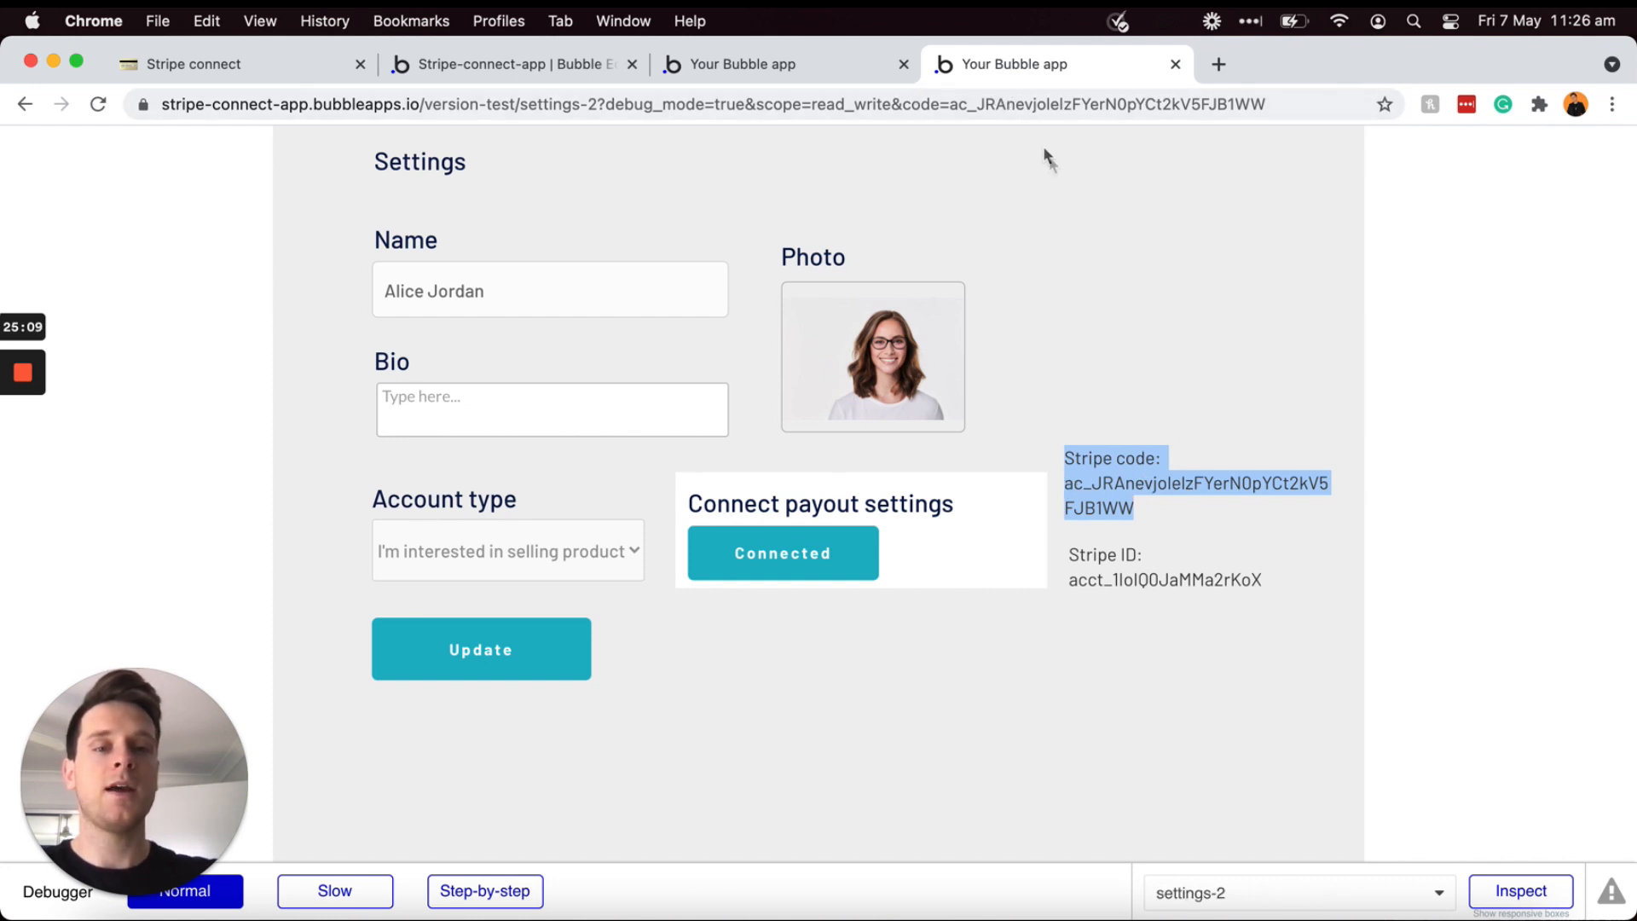
{"action": "left_click", "coordinate": [1148, 581]}
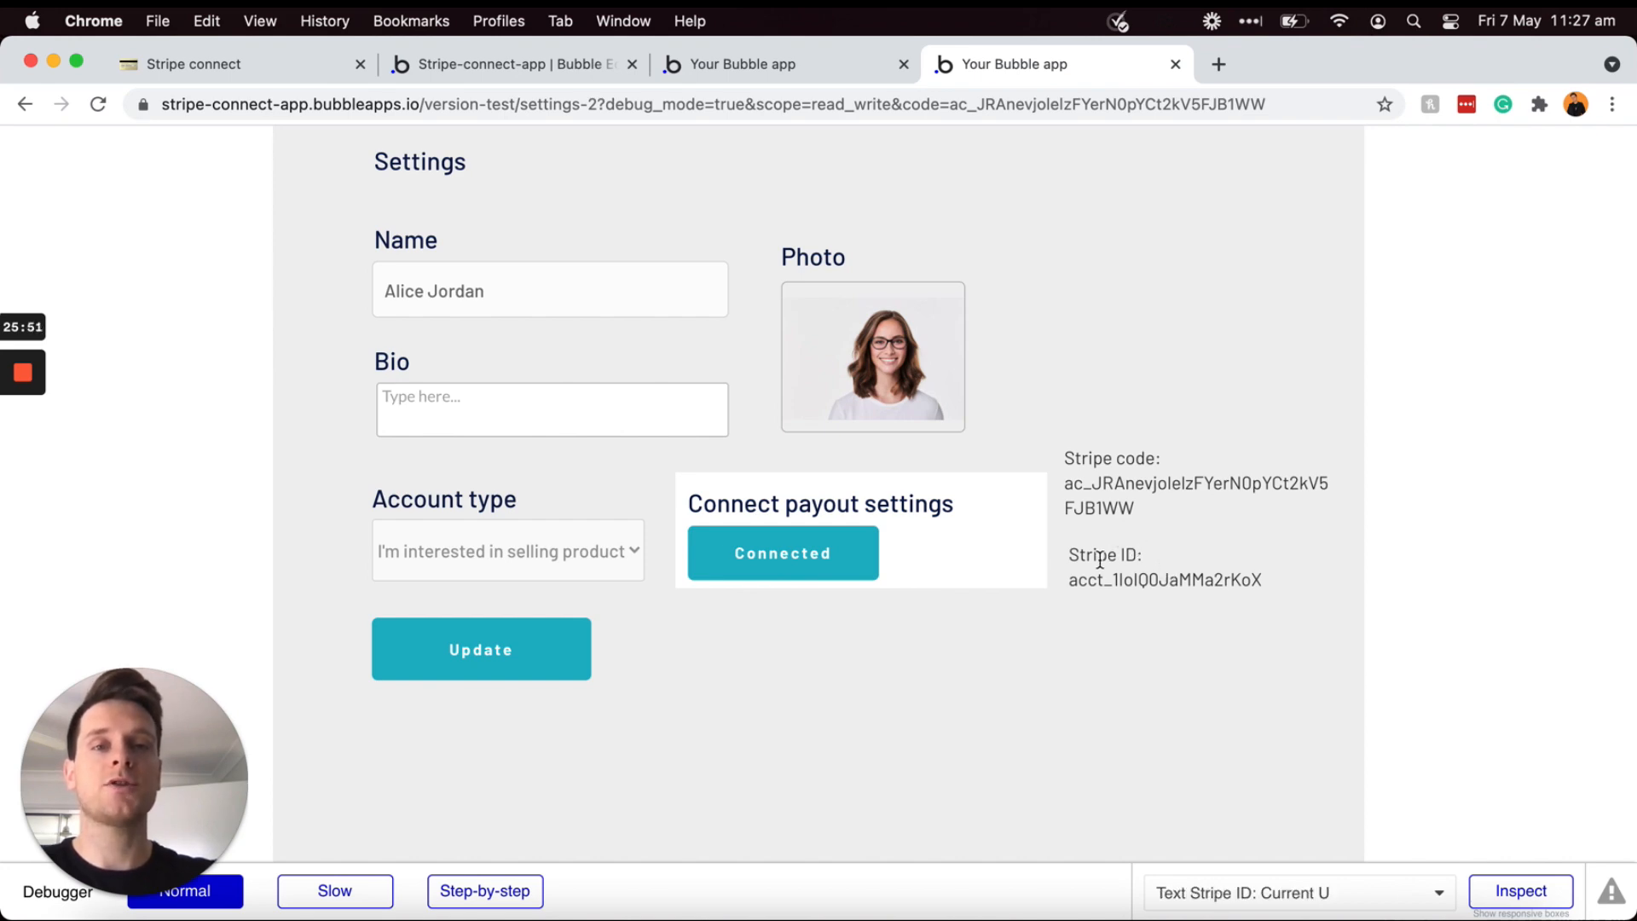
Step: Switch to the Stripe dashboard in Safari and review the list of connected accounts in test data
{"action": "key", "text": "ctrl+Up"}
{"action": "left_click", "coordinate": [706, 382]}
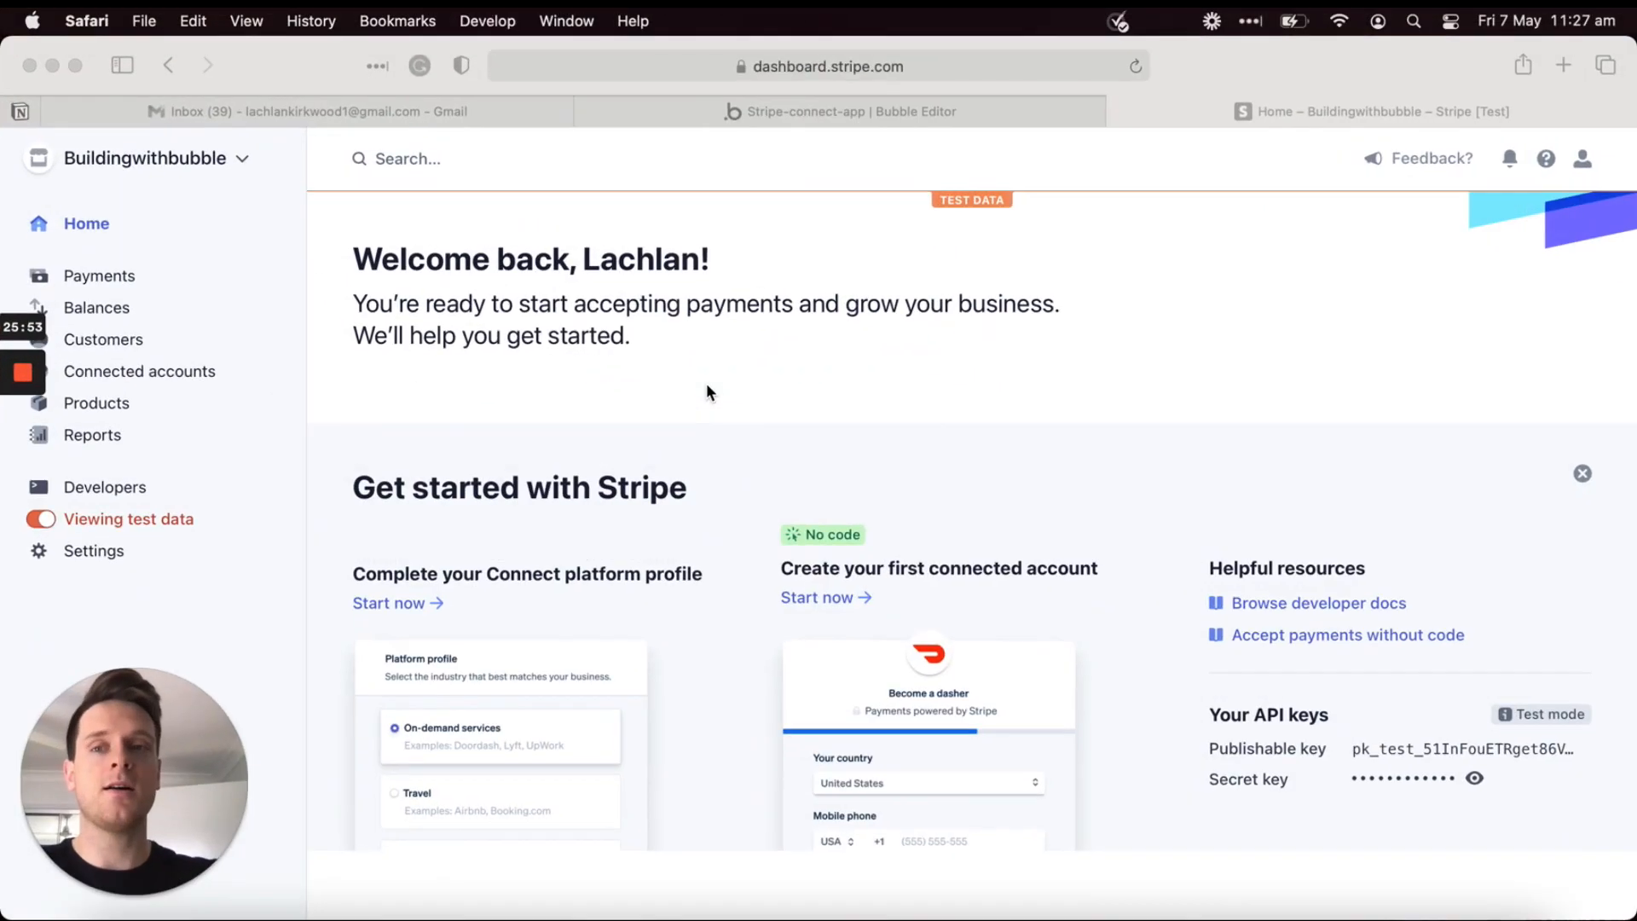
{"action": "left_click", "coordinate": [158, 375]}
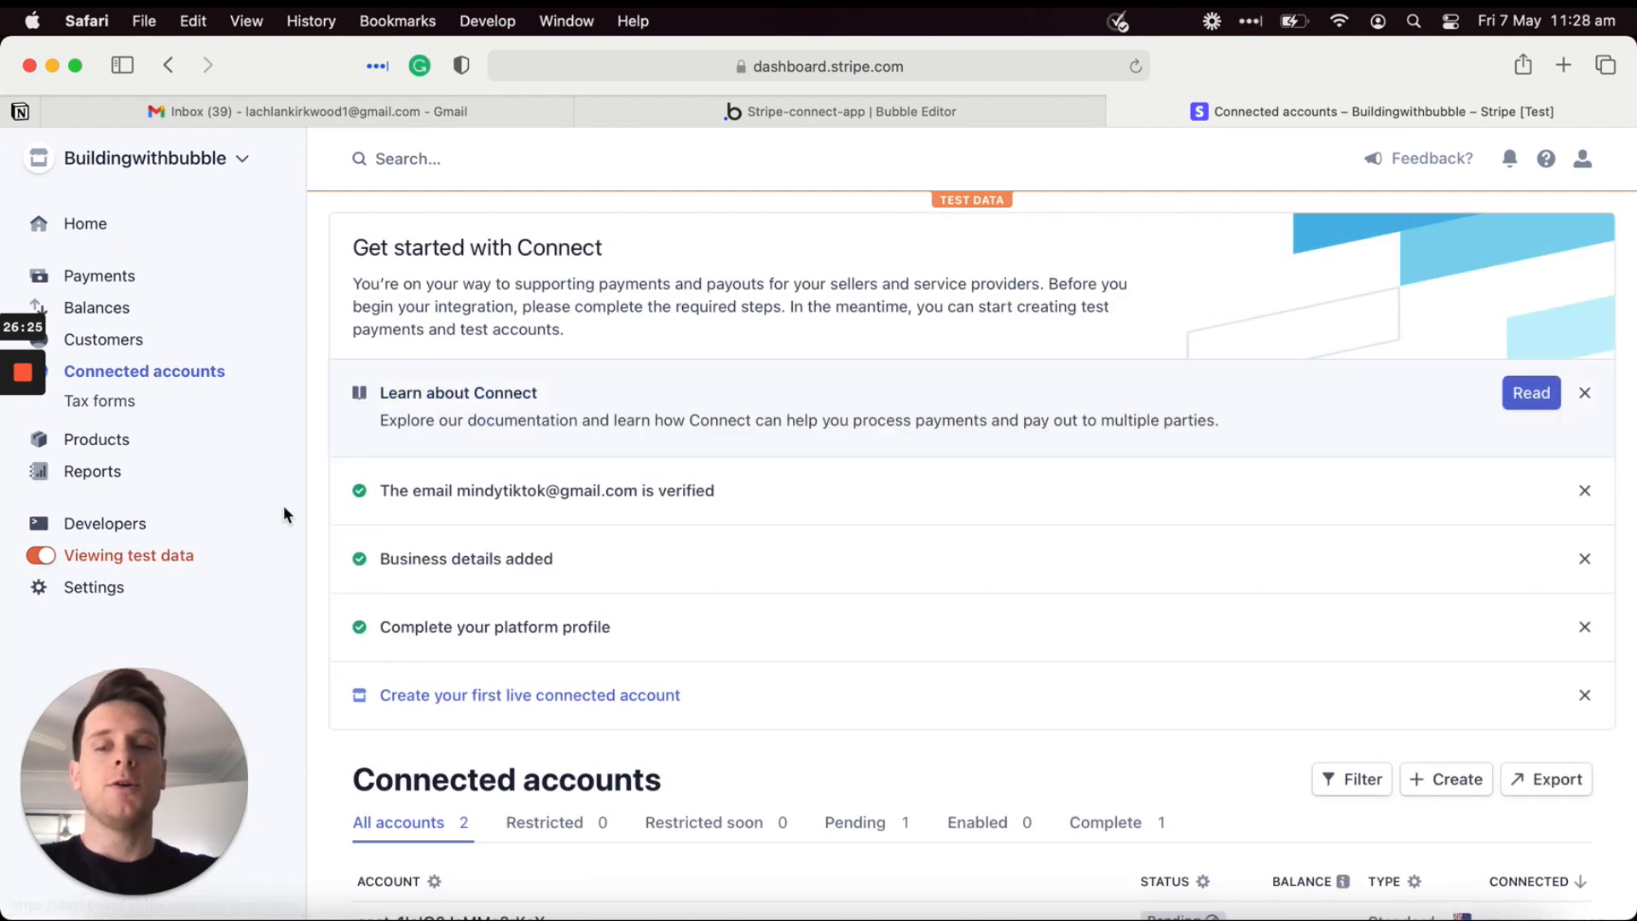
{"action": "scroll", "coordinate": [382, 513], "scroll_direction": "down", "scroll_amount": 2}
{"action": "scroll", "coordinate": [383, 511], "scroll_direction": "down", "scroll_amount": 3}
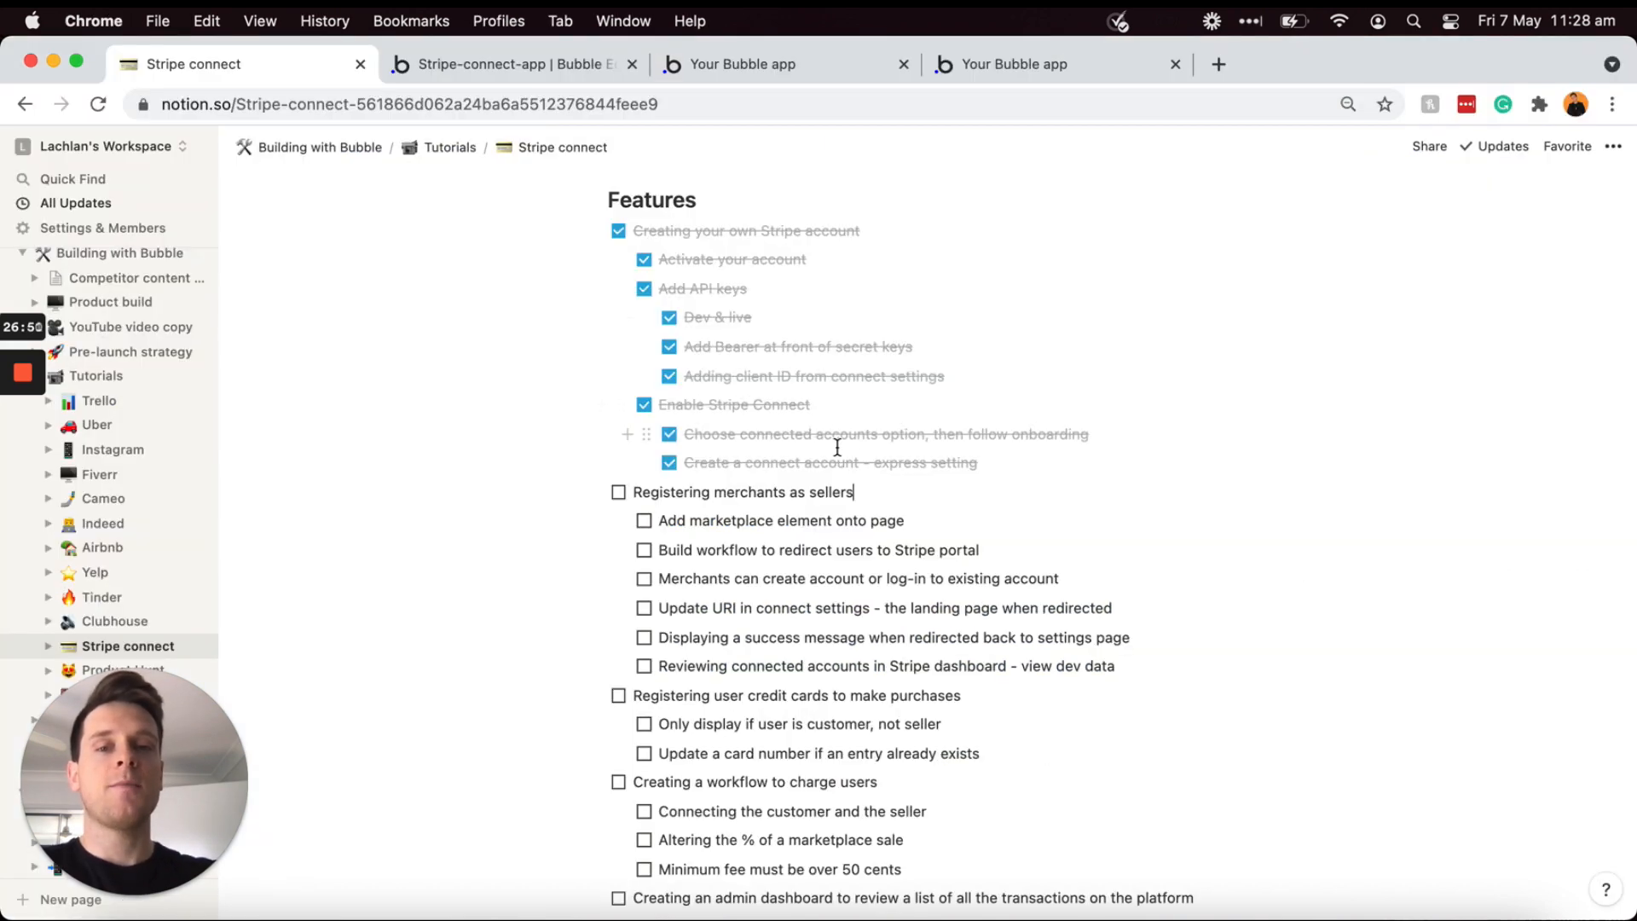
Step: In the Notion Stripe connect checklist, mark "Registering merchants as sellers" and all six of its sub-items as done
{"action": "left_click", "coordinate": [620, 495]}
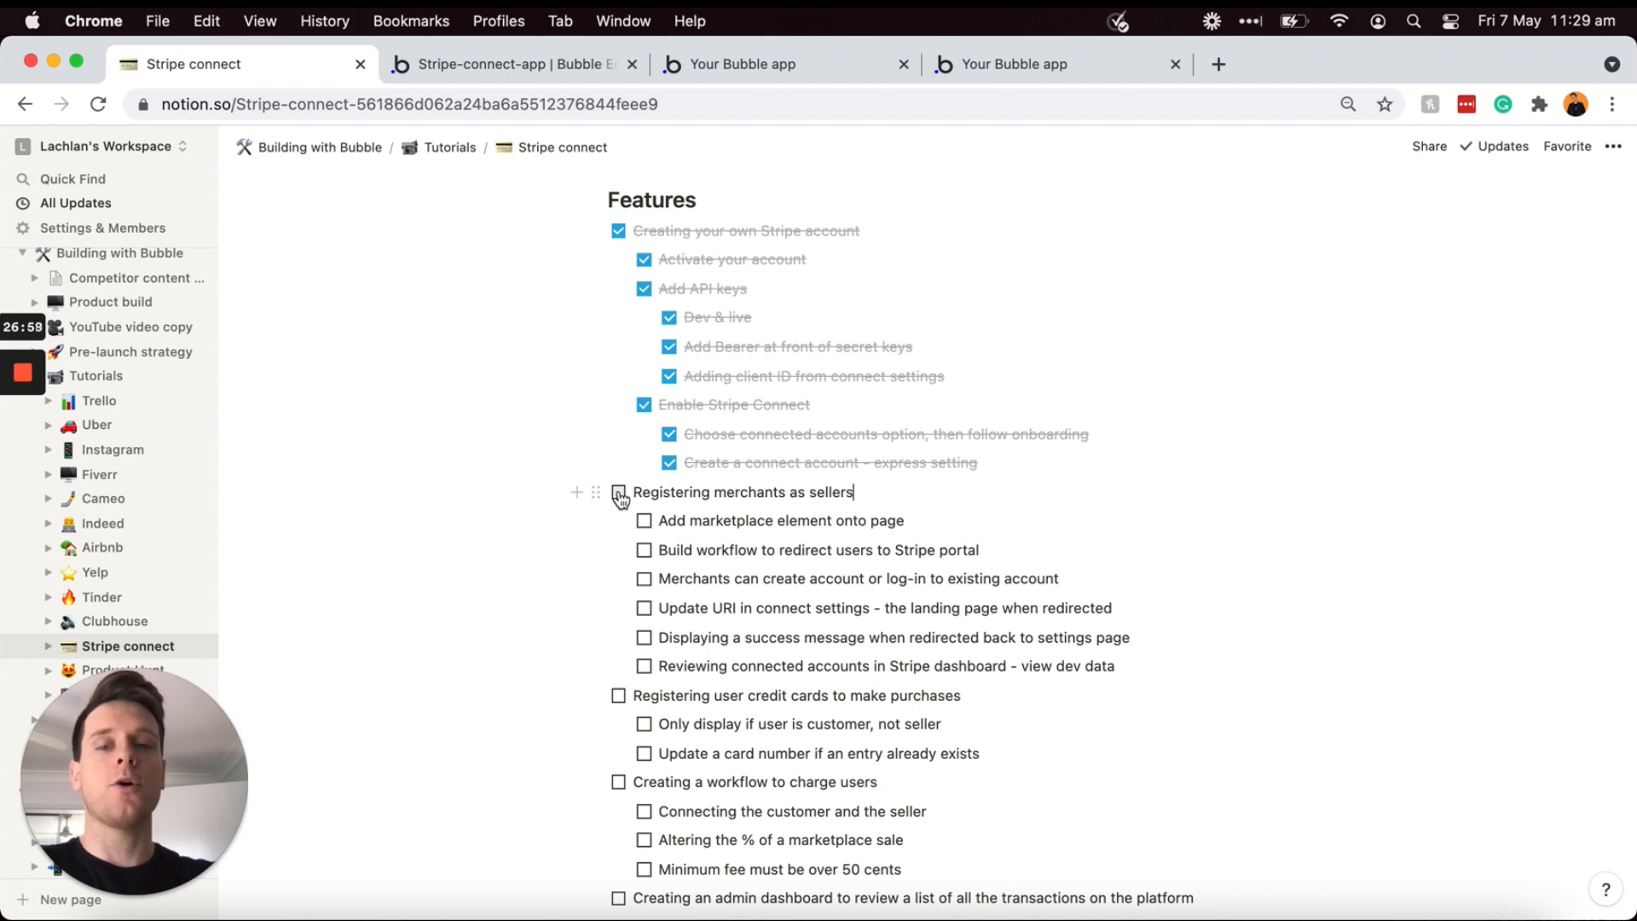
{"action": "left_click", "coordinate": [620, 495]}
{"action": "left_click_drag", "start_coordinate": [757, 522], "coordinate": [839, 556]}
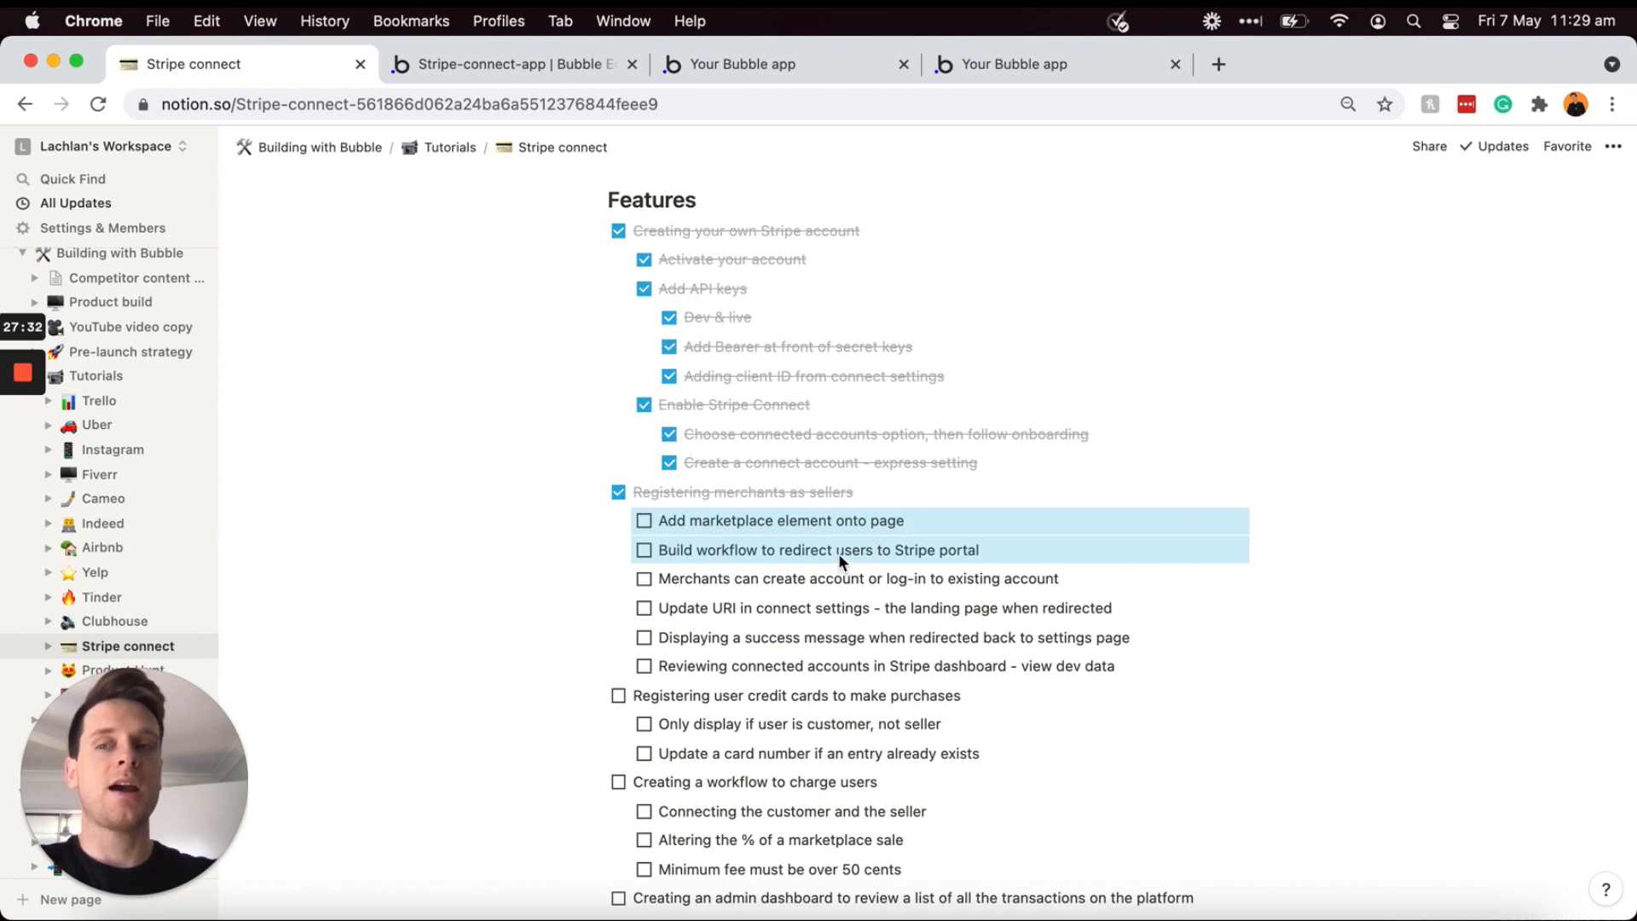
{"action": "left_click_drag", "start_coordinate": [839, 555], "coordinate": [874, 606]}
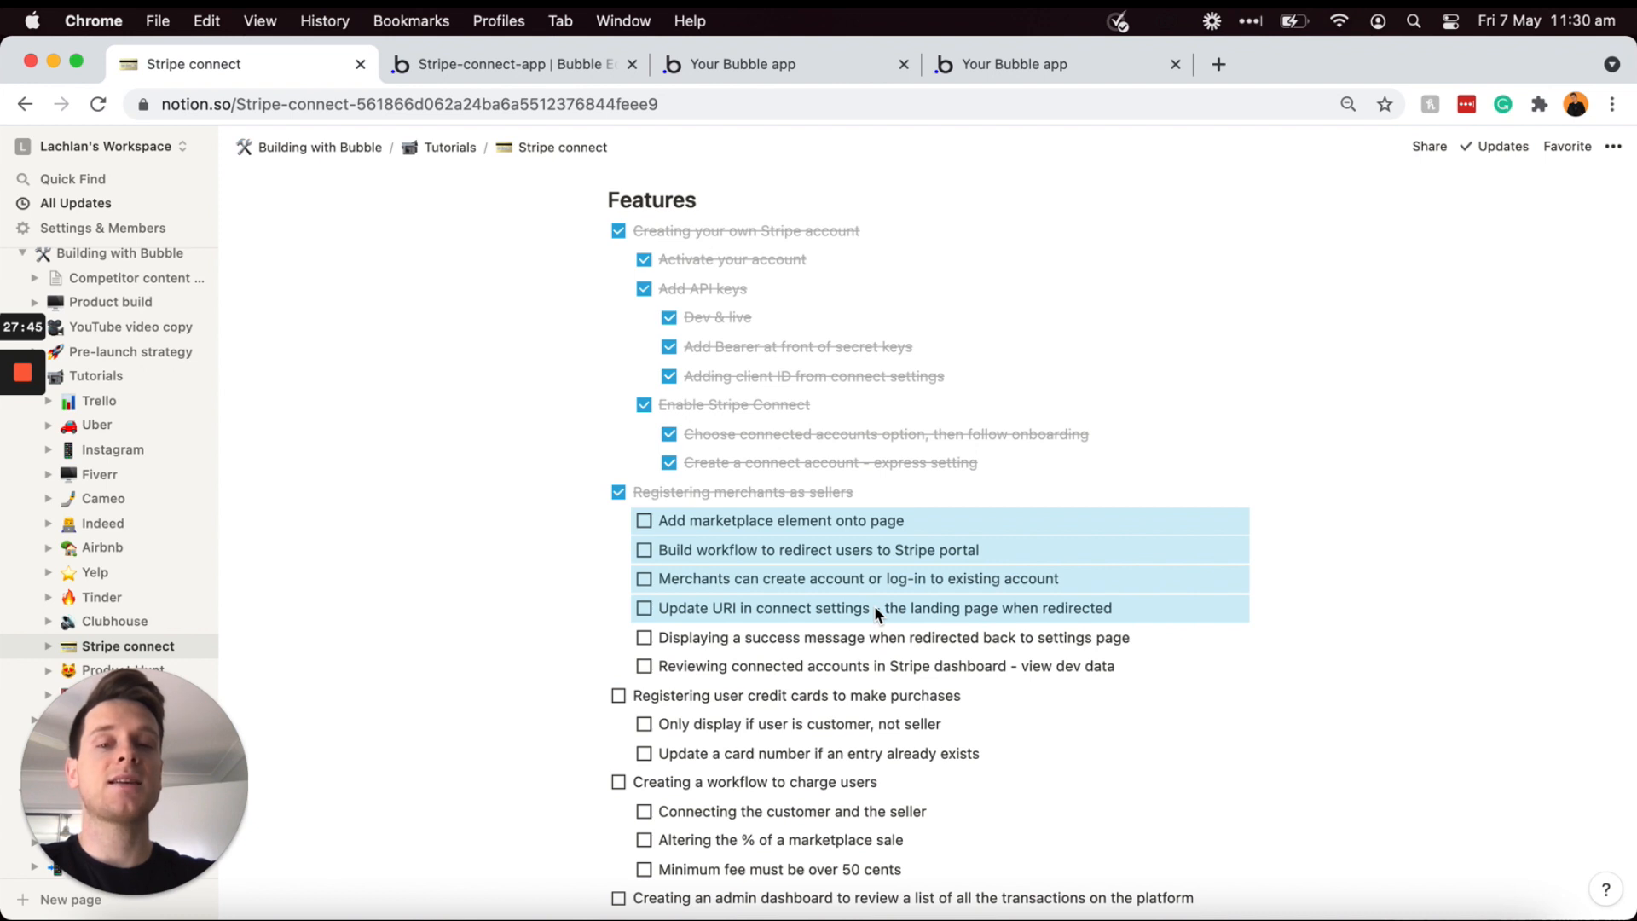
{"action": "left_click_drag", "start_coordinate": [874, 606], "coordinate": [908, 639]}
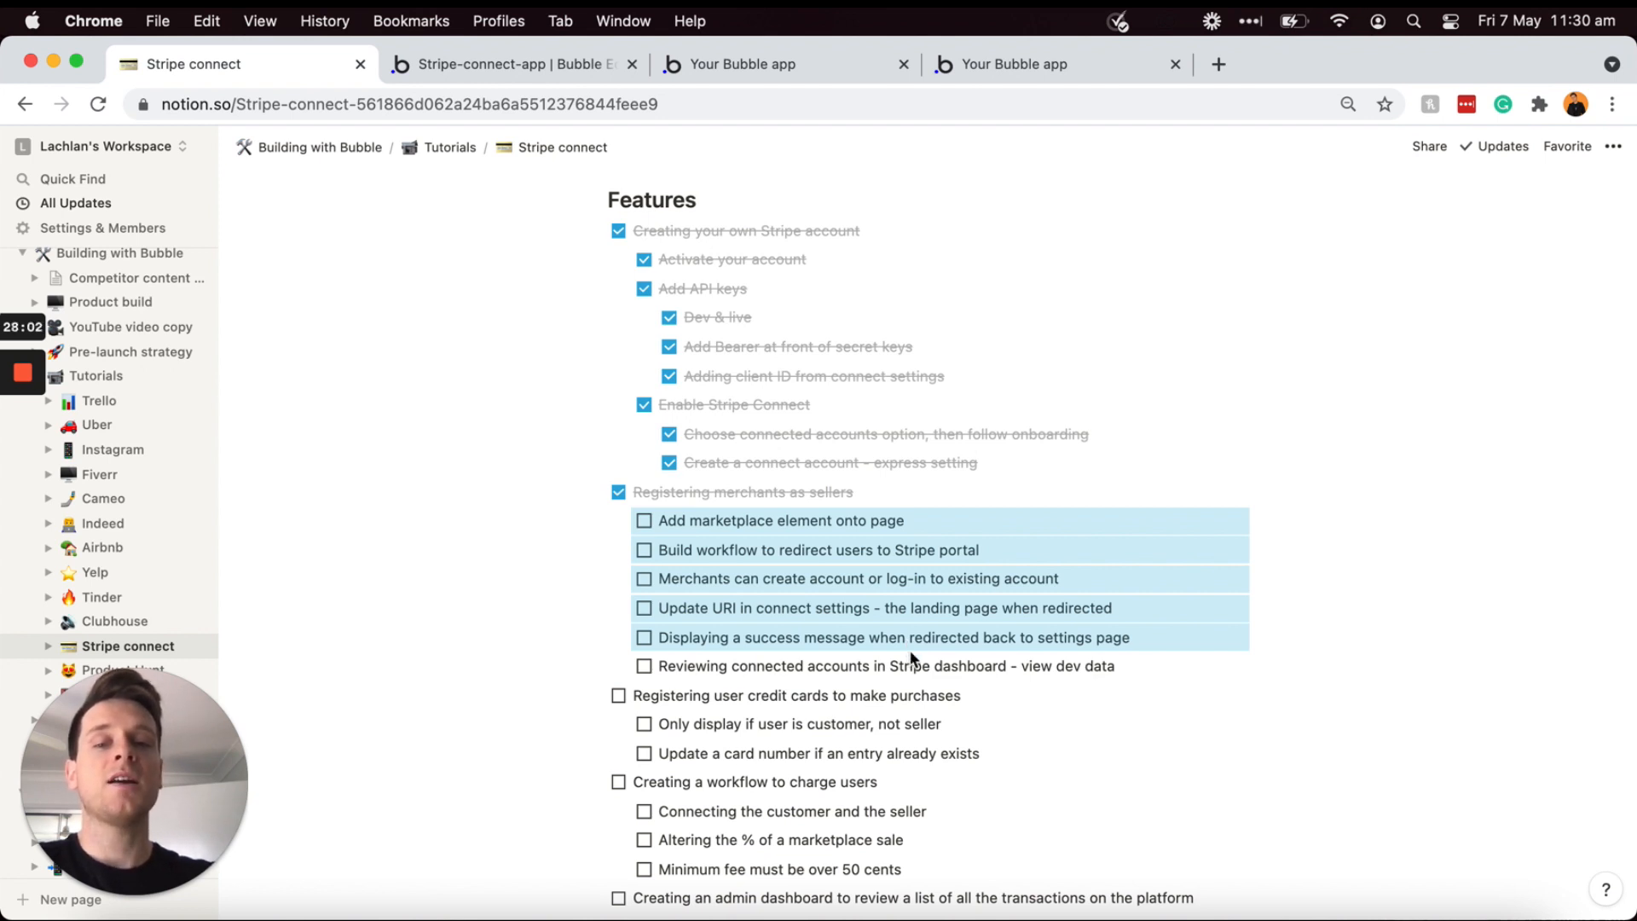
{"action": "left_click", "coordinate": [913, 665], "text": "shift"}
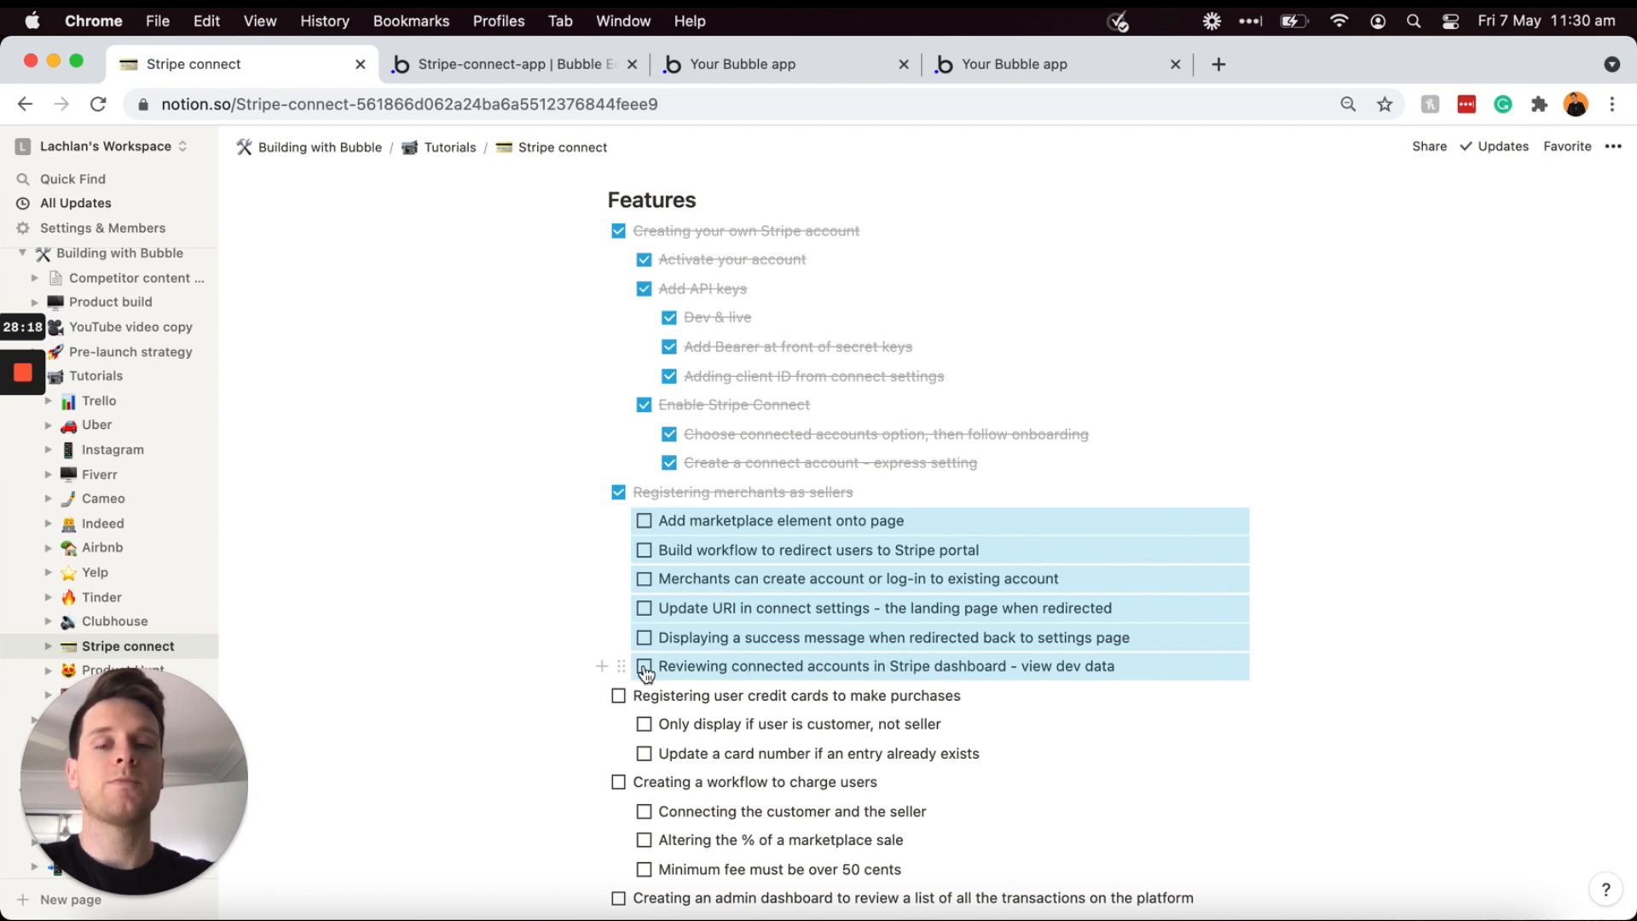
{"action": "left_click", "coordinate": [644, 669]}
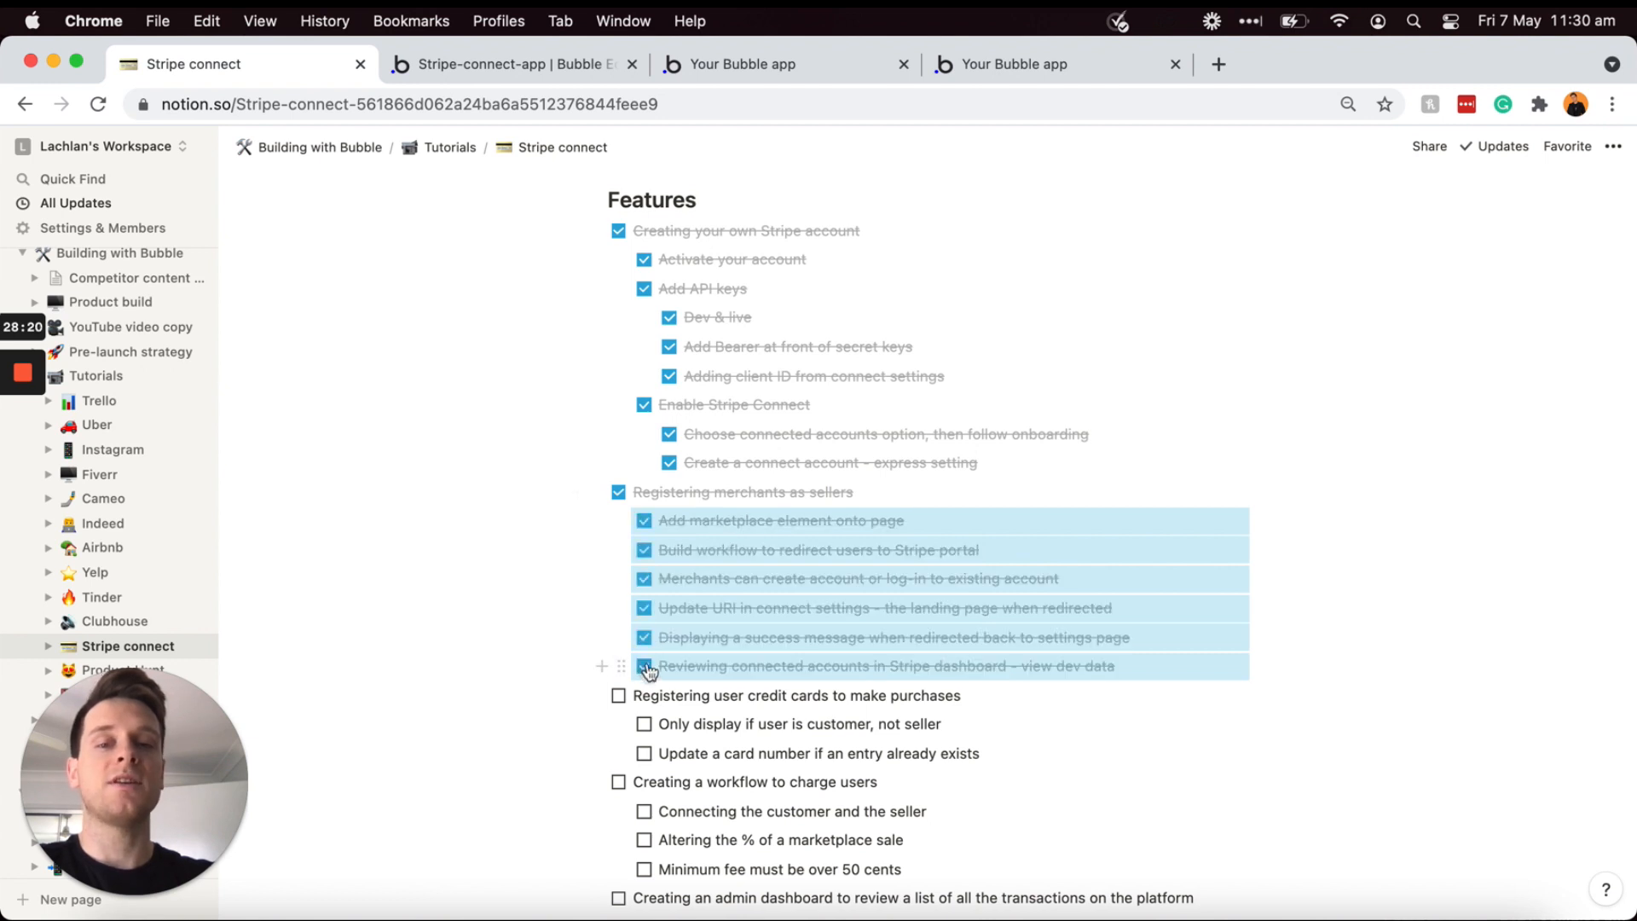